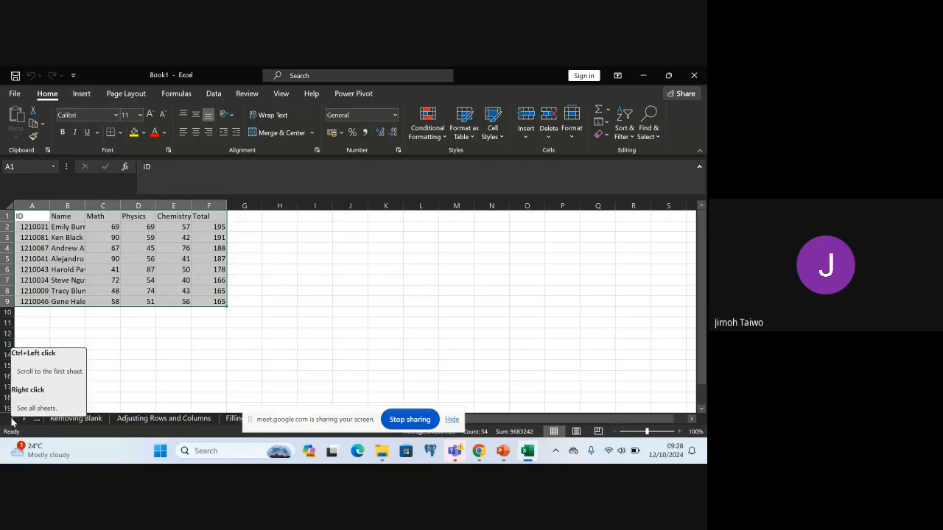
Open the Spelling worksheet at the beginning of the workbook
click(13, 419)
click(14, 419)
click(12, 420)
click(13, 420)
click(12, 420)
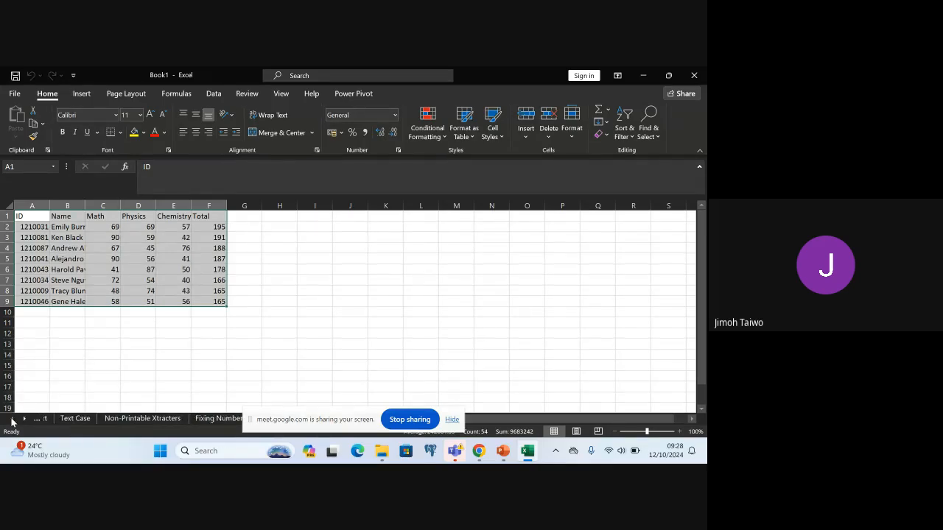
click(12, 420)
click(12, 420)
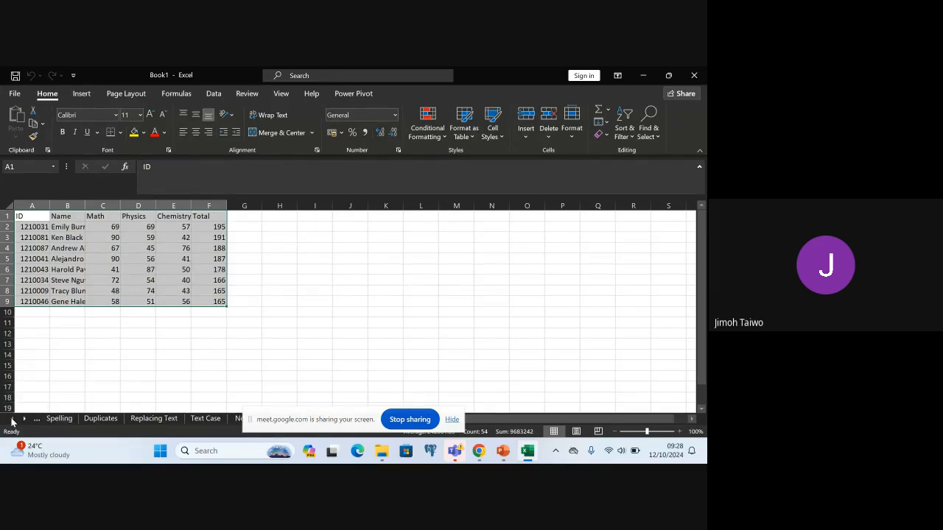
click(62, 418)
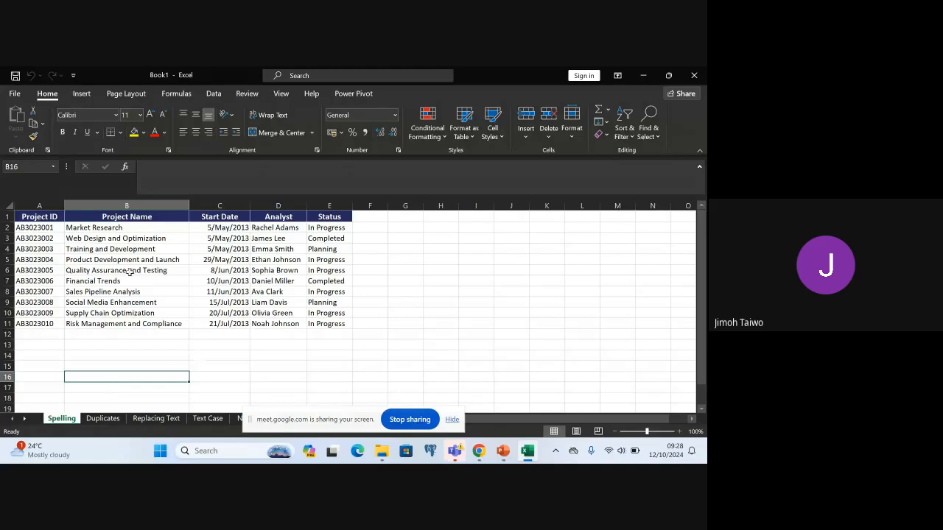
Misspell two project names, changing B3 to "Weib Design and Optimization" and B5 to "Producte Development and Launch"
click(90, 240)
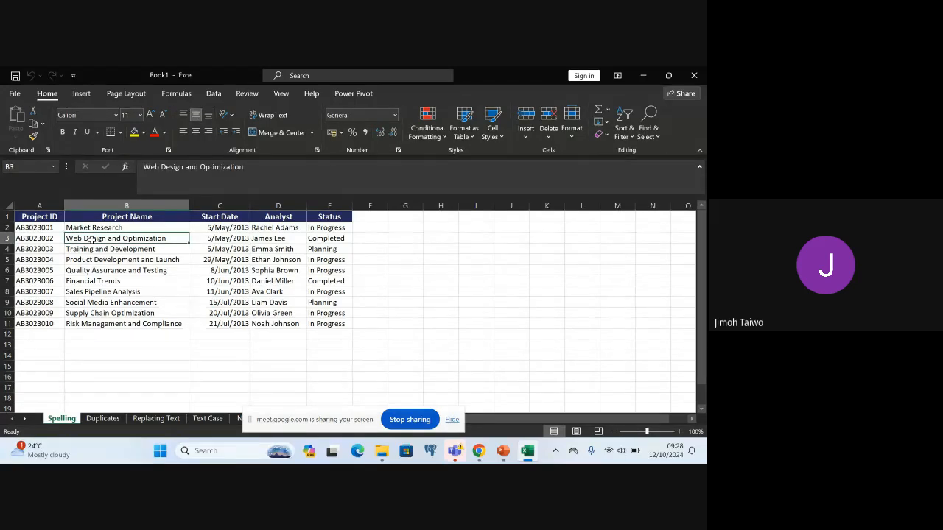
double_click(77, 239)
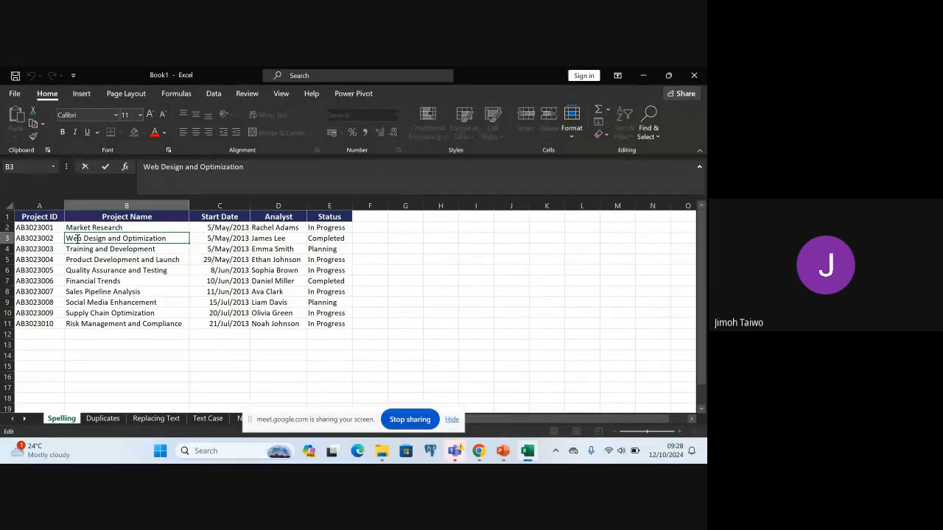
text(i)
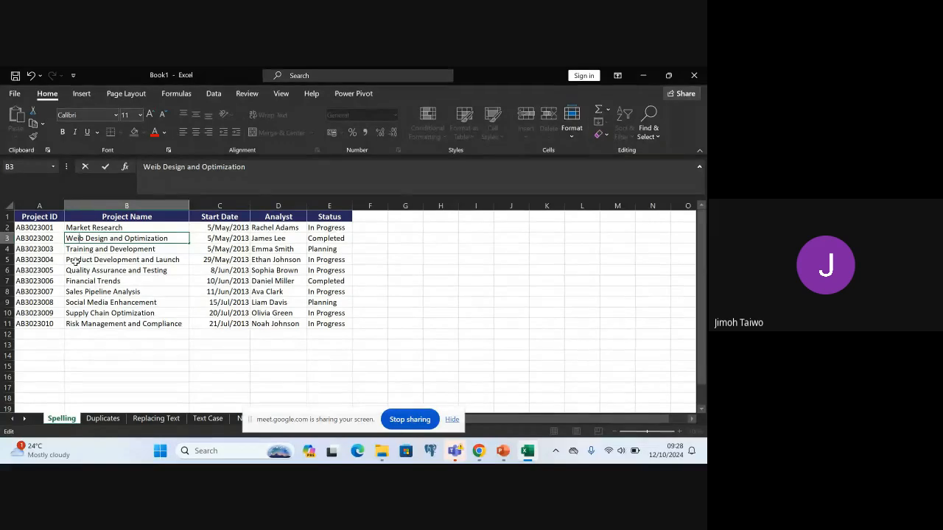
click(96, 260)
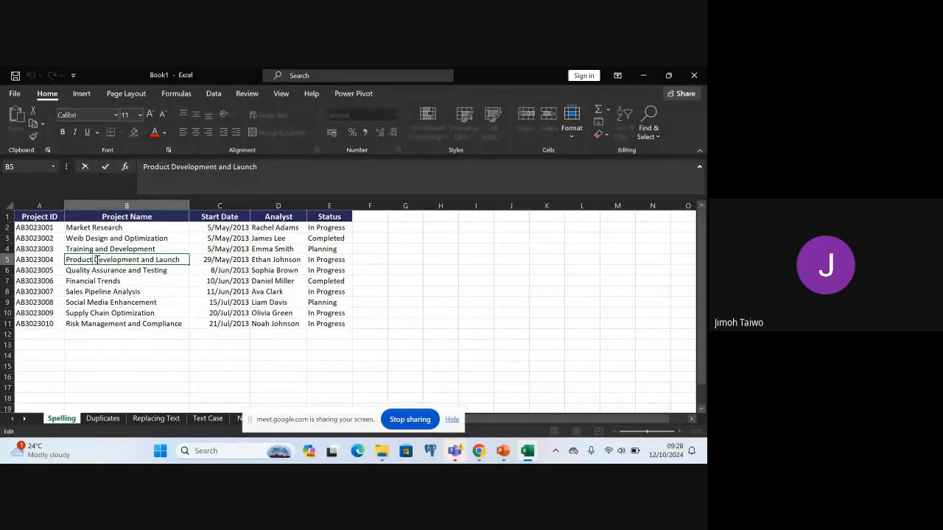
text(s)
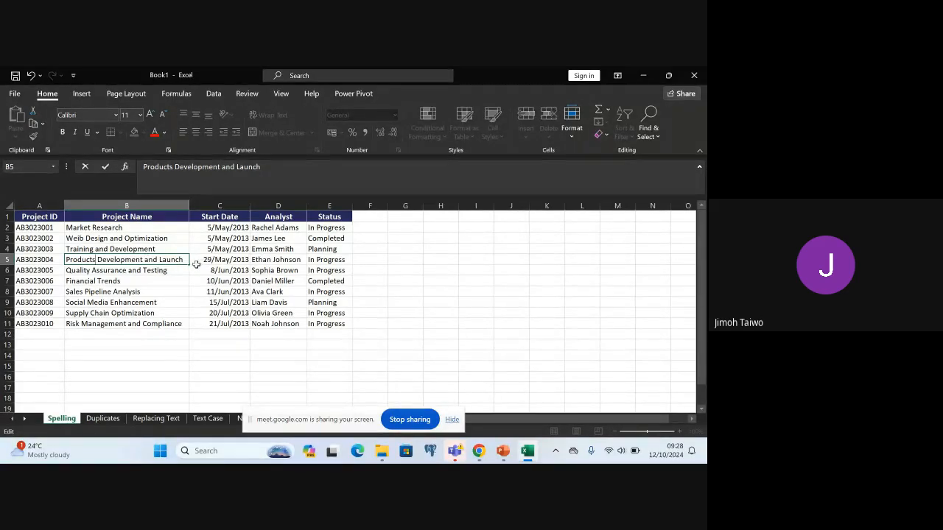
key(BackSpace)
text(e)
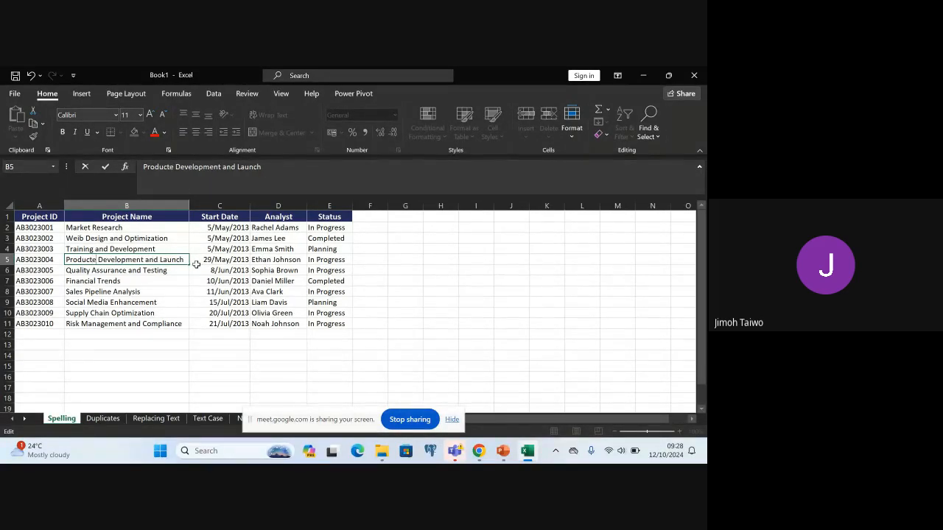
Spell-check the Project Name column, replacing all instances of "Weib" with "Web" and "Producte" with "Product"
click(98, 206)
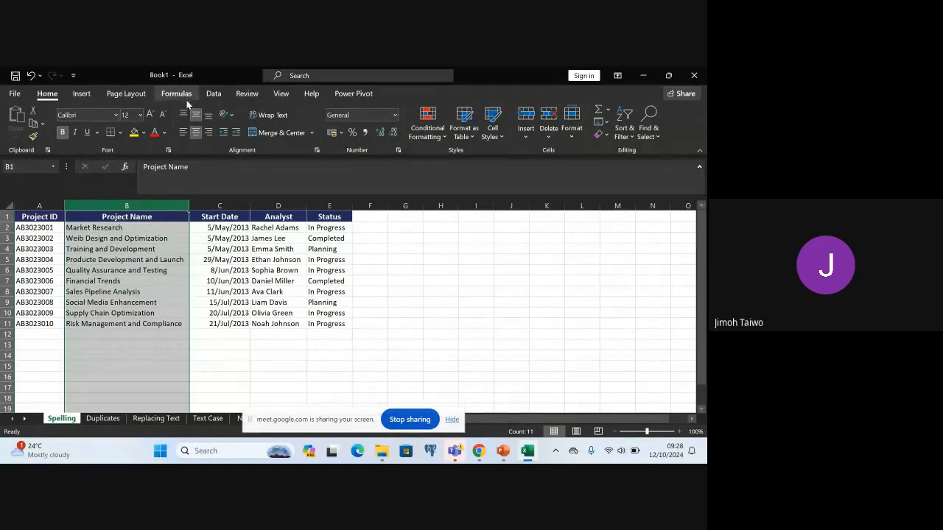
click(255, 97)
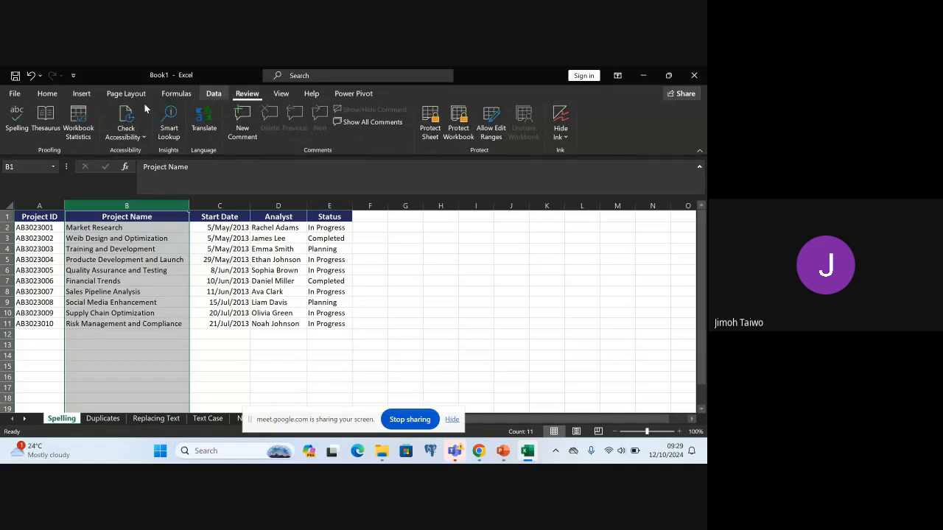
click(16, 120)
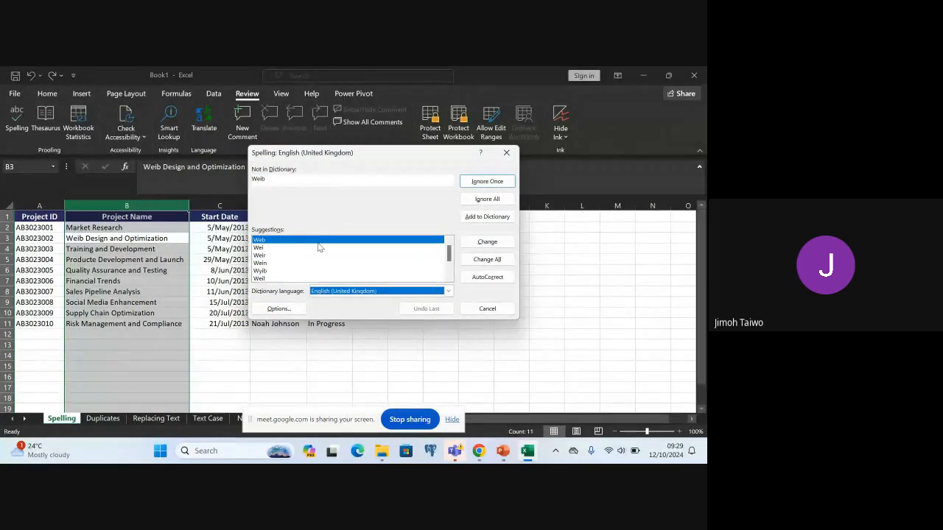
click(500, 260)
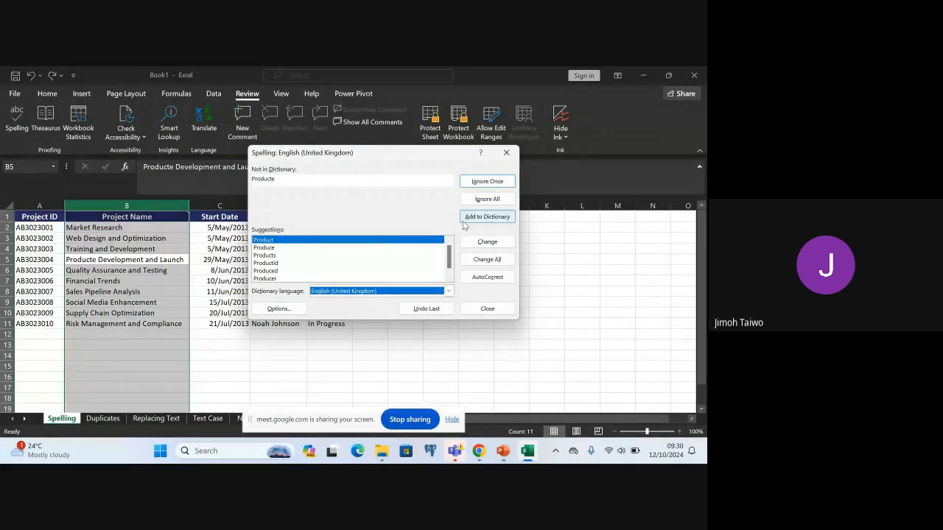
click(497, 258)
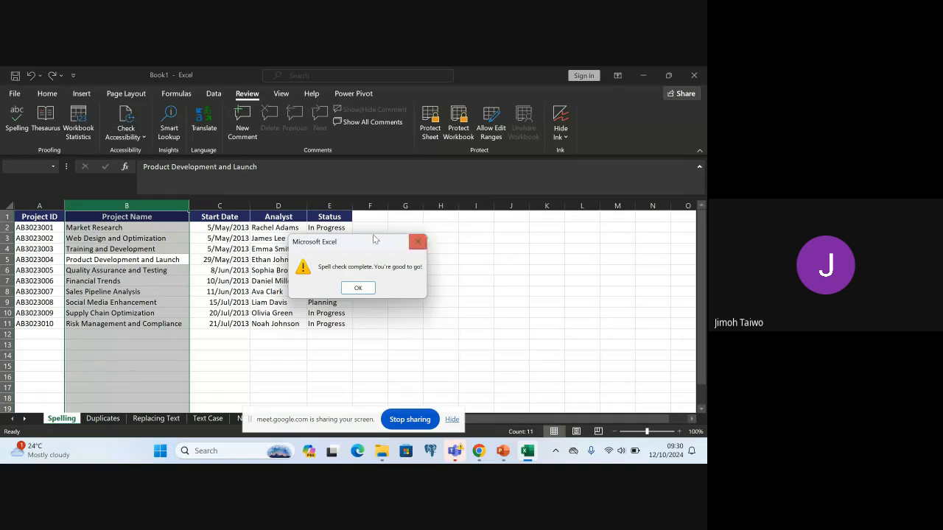
click(358, 288)
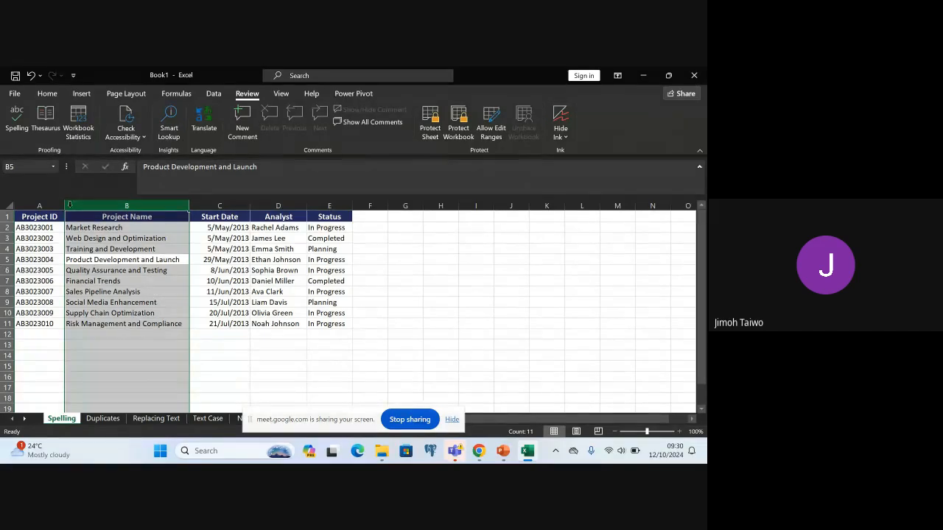
Run a spell check on the whole project table, A1:E11
click(24, 218)
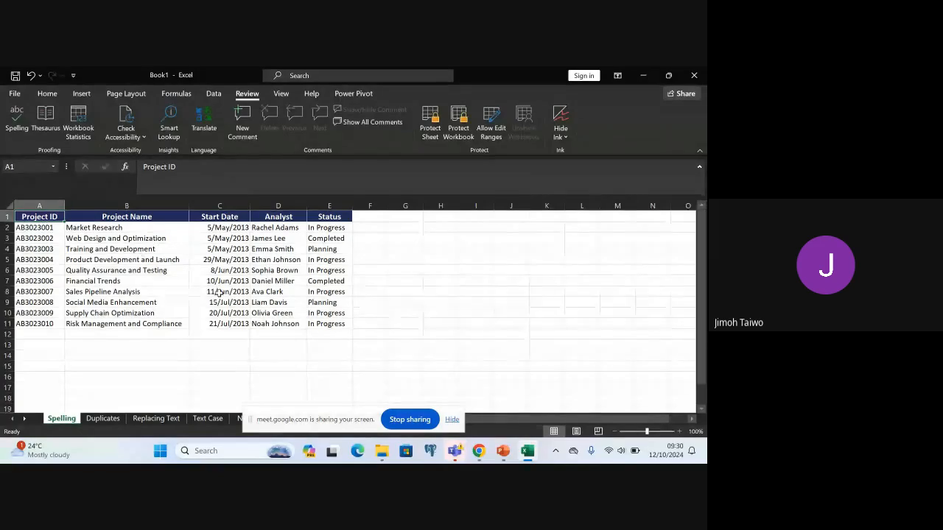
shift+click(335, 324)
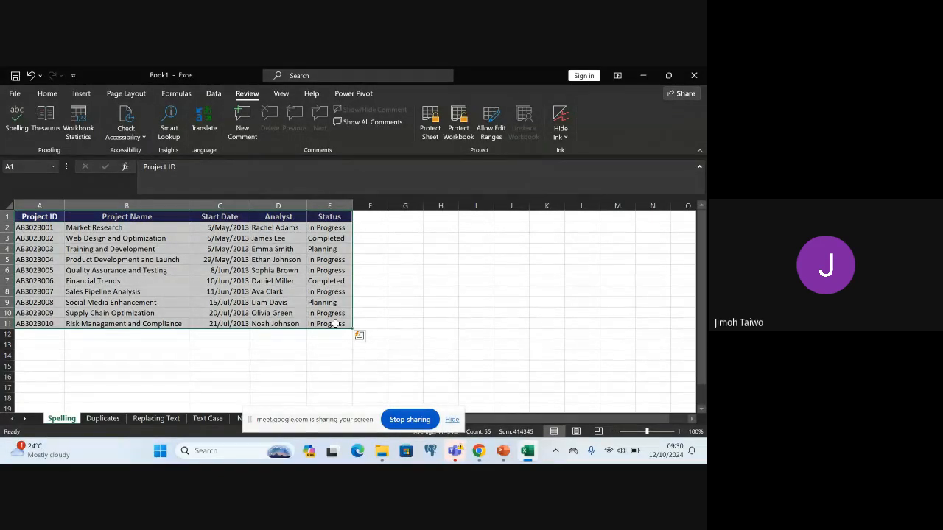
click(18, 117)
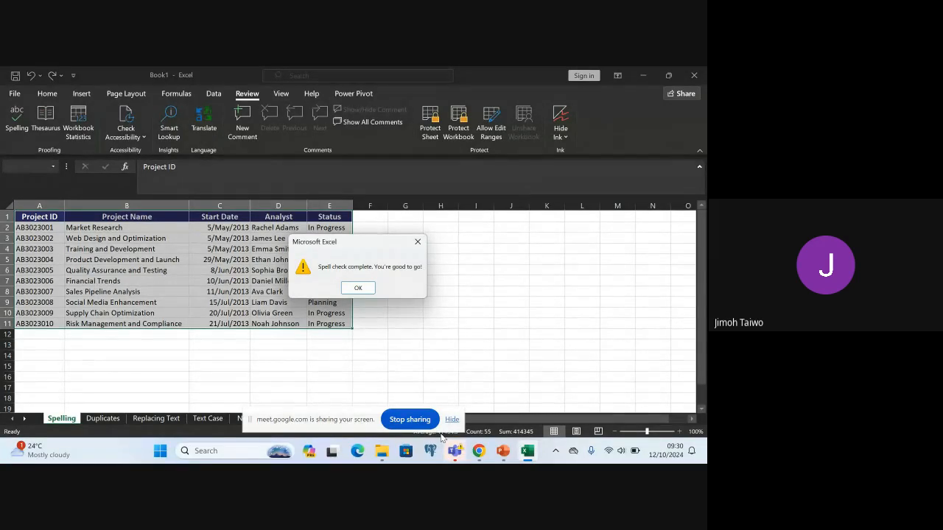
click(359, 289)
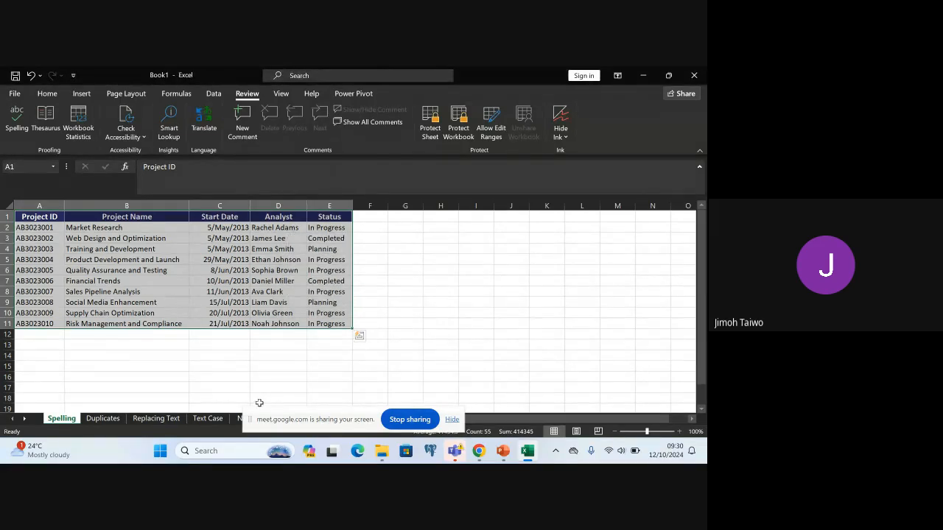
Switch to the PowerPoint lecture and read the Data Cleaning Process slide on highlighting duplicates
click(505, 454)
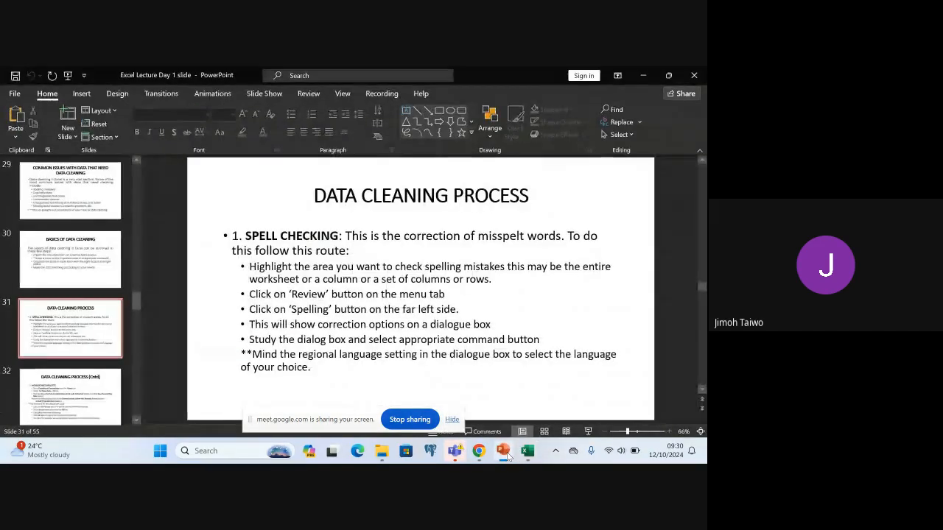
click(219, 322)
click(206, 330)
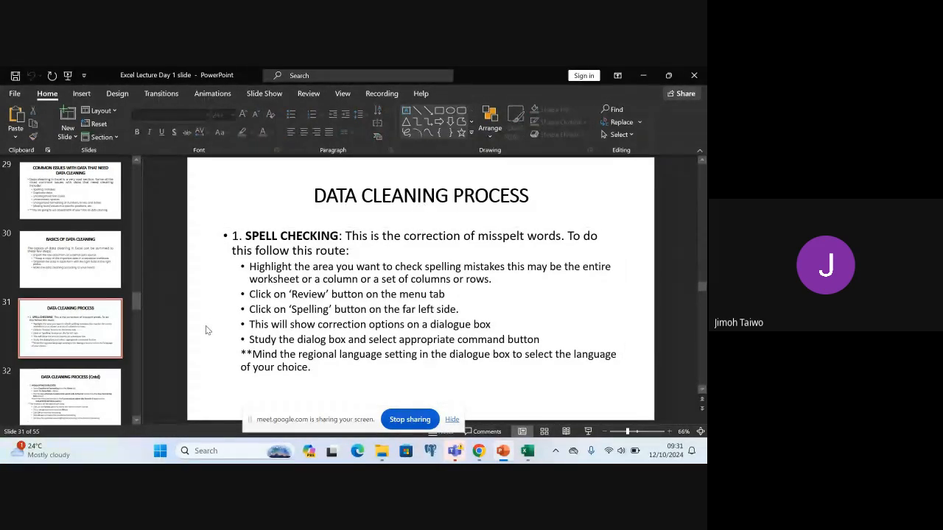
scroll(206, 326, down, 1)
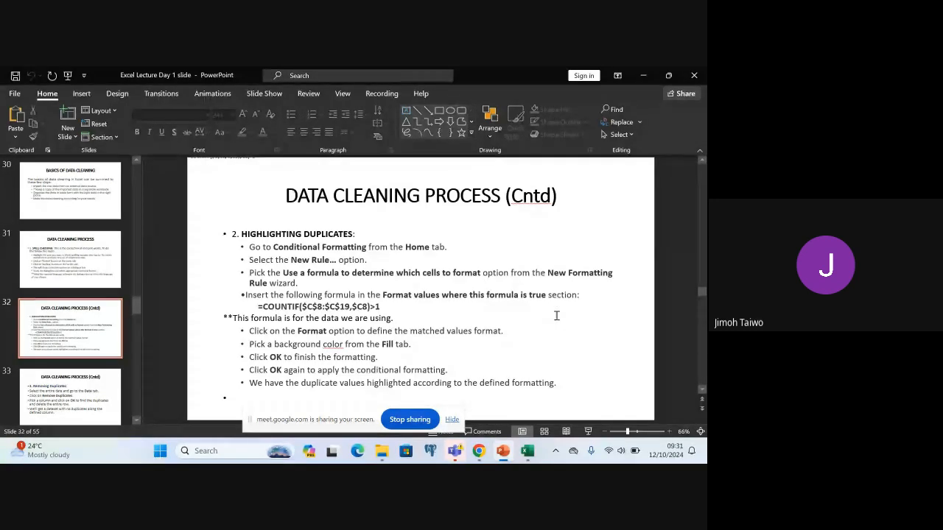
Switch back to Excel, open the Duplicates worksheet and widen its Chemistry, Name and ID columns to fit their contents
click(527, 451)
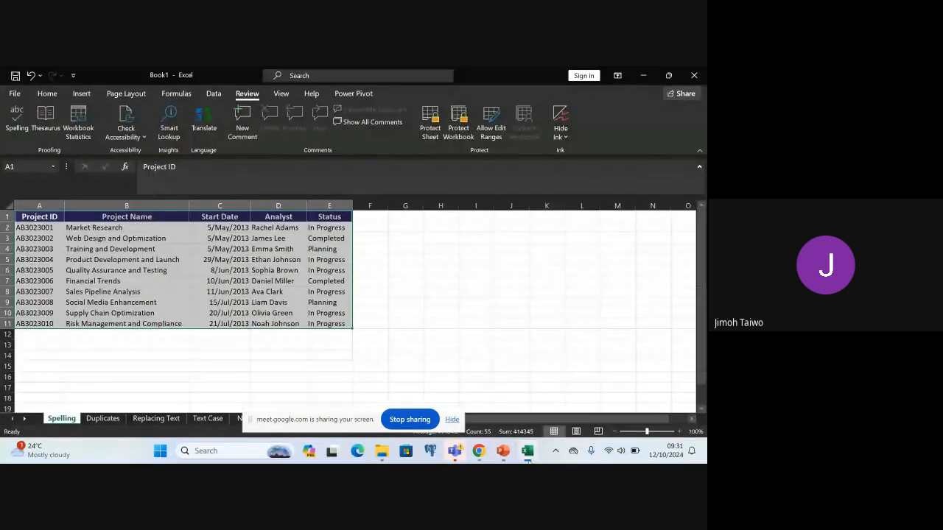
click(103, 418)
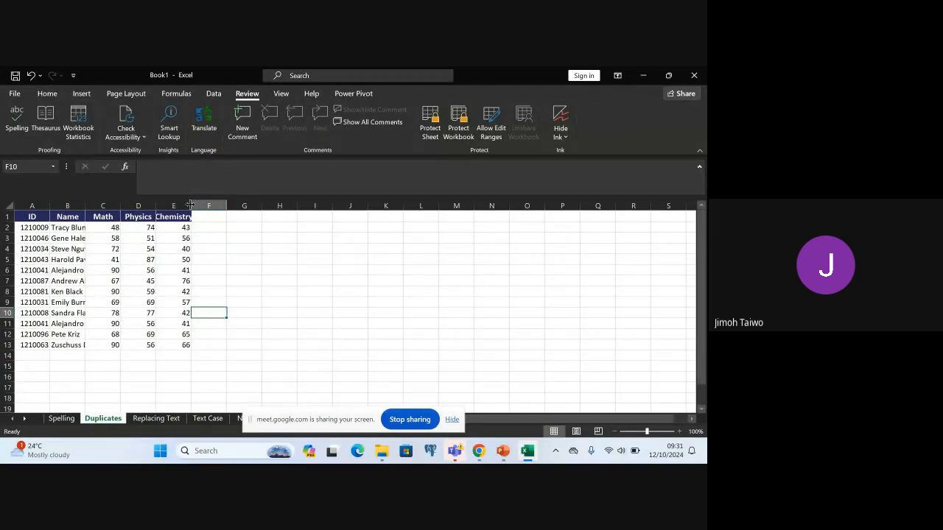
drag(190, 205, 219, 203)
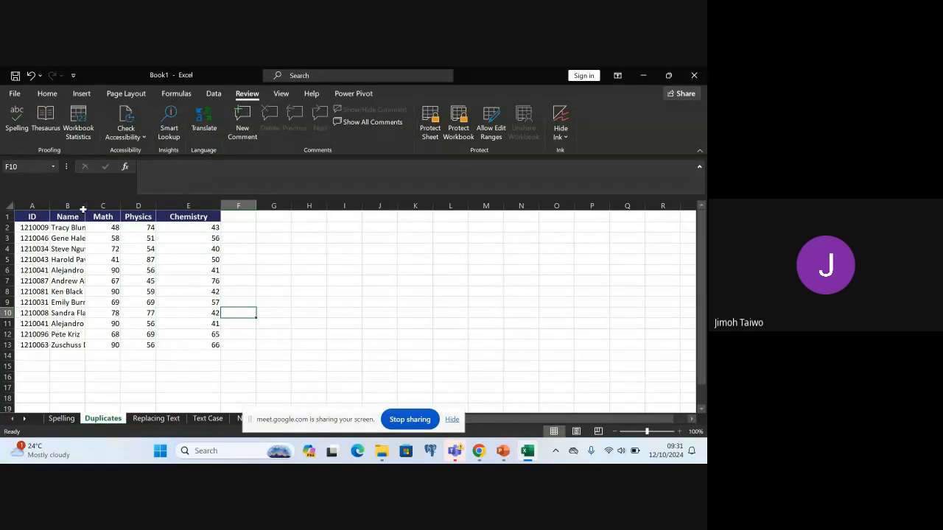
drag(81, 211, 126, 205)
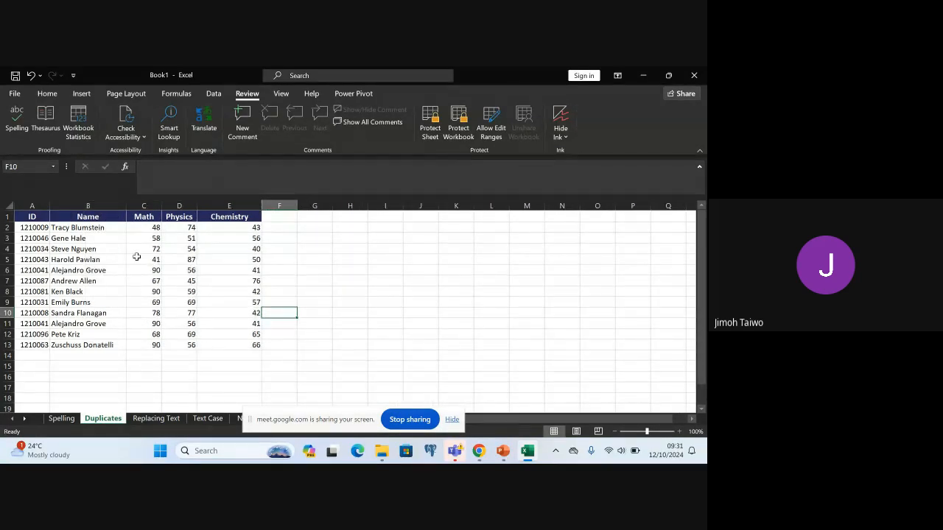
drag(49, 207, 60, 207)
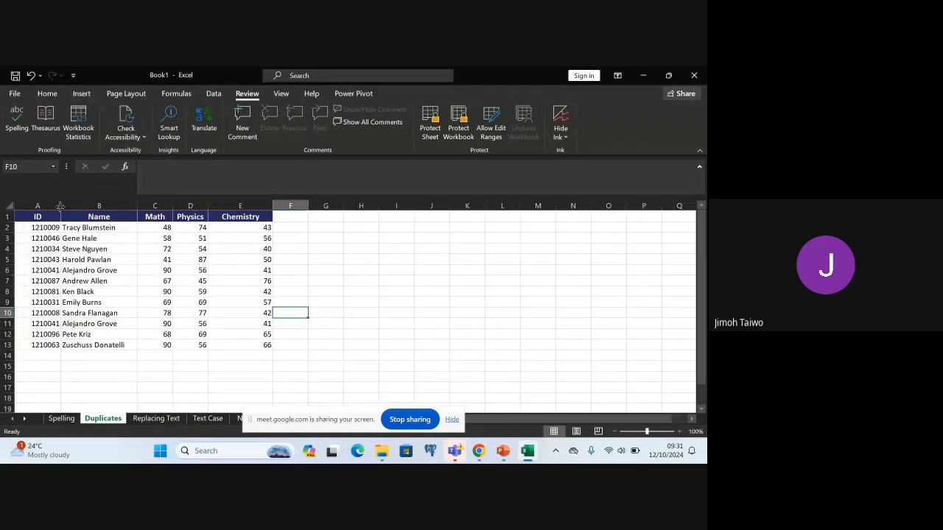
click(364, 279)
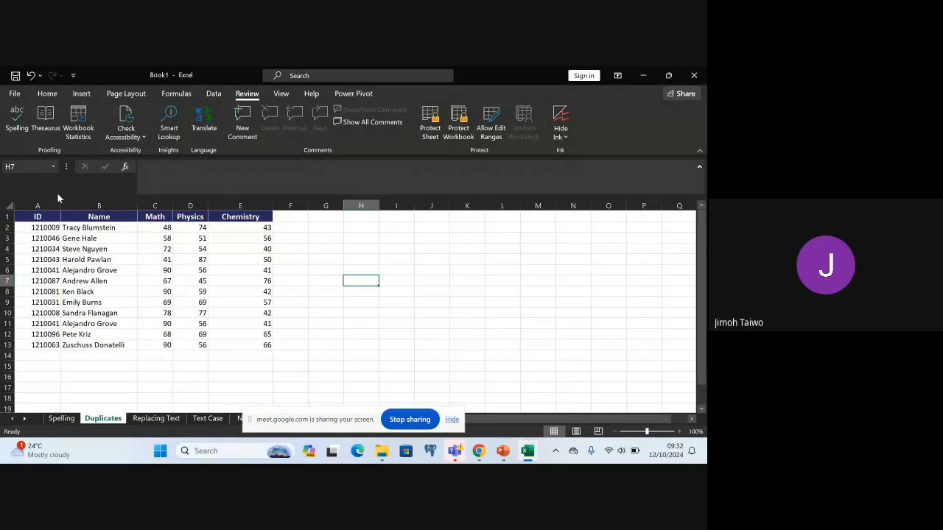
Switch to PowerPoint to reread the Data Cleaning Process slide on highlighting duplicates, and return to the Duplicates worksheet in Excel
click(32, 228)
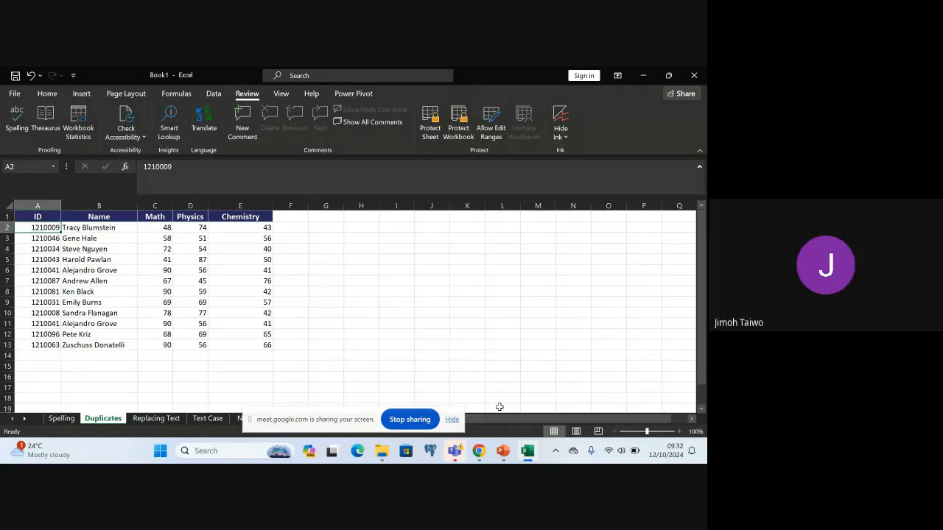
click(503, 451)
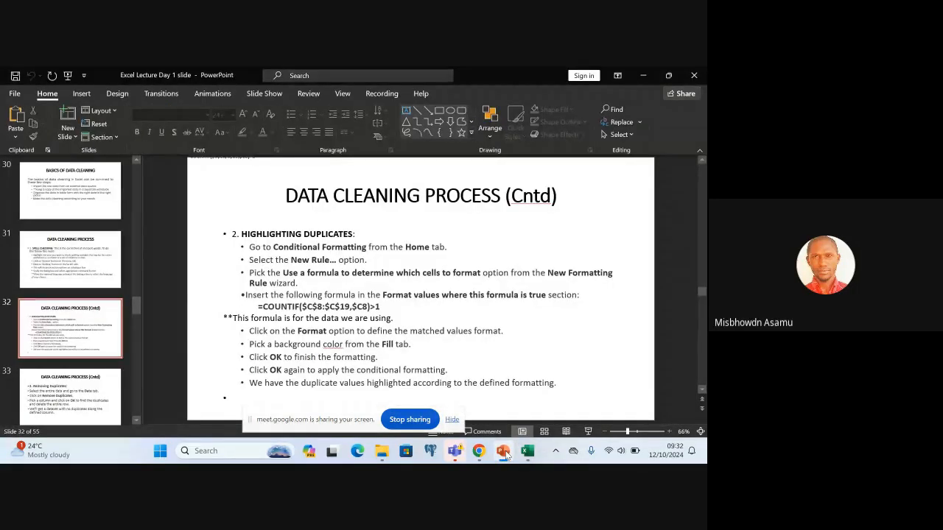
click(504, 452)
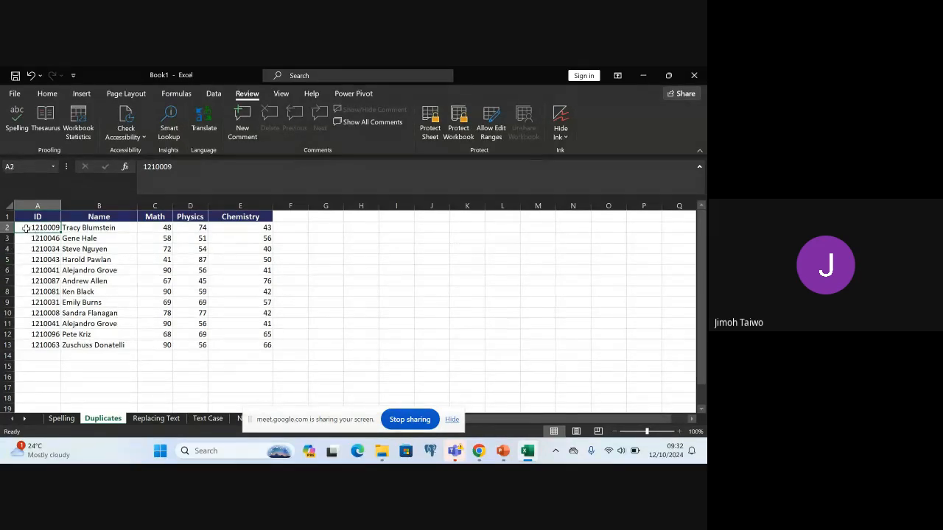
Highlight duplicate values in the student score data, A2:E13, using conditional formatting with Light Red Fill with Dark Red Text
shift+click(264, 346)
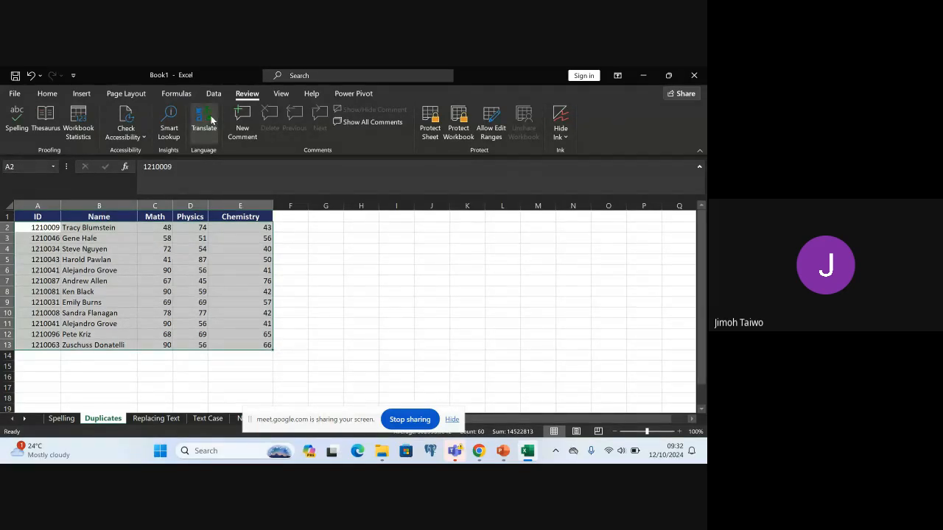
click(53, 94)
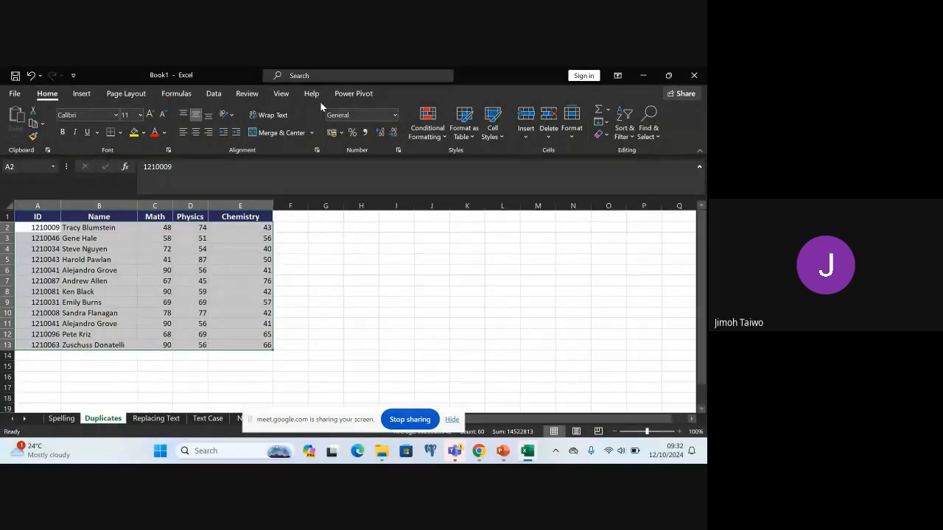
click(439, 135)
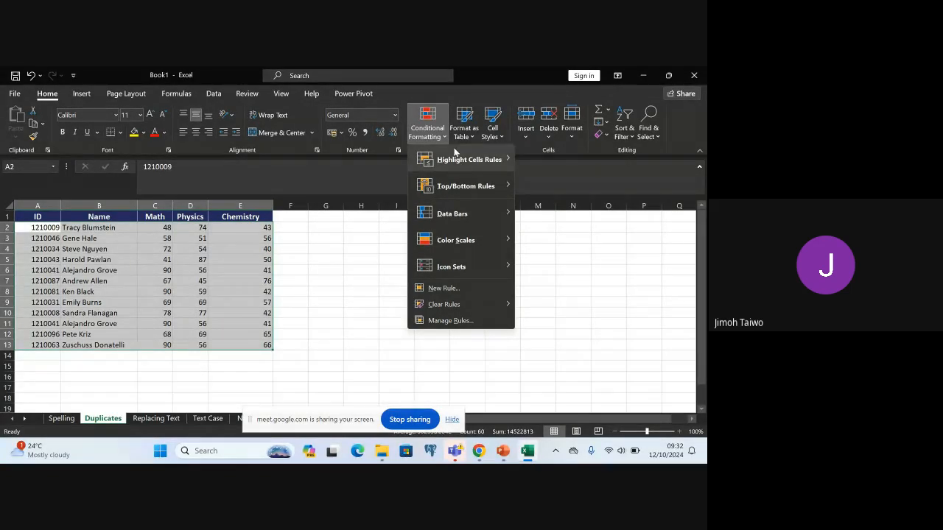
mouse_move(464, 160)
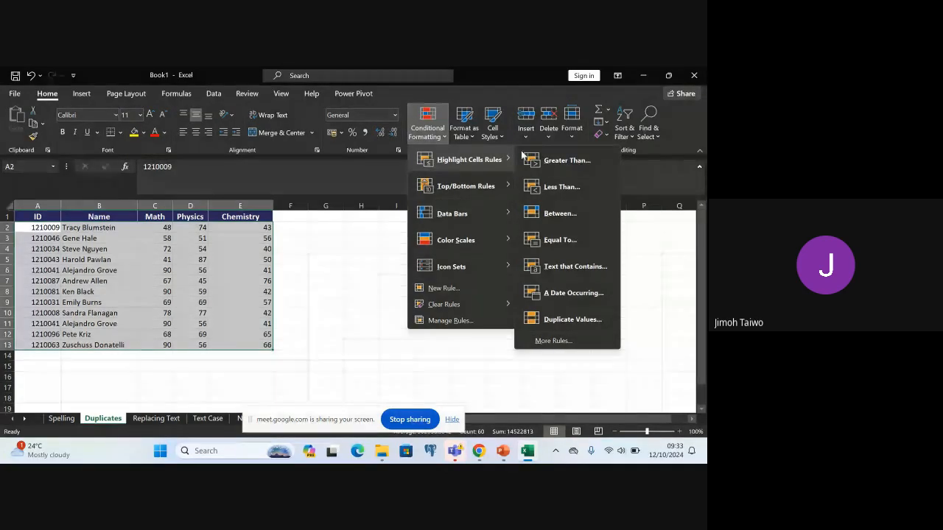
click(576, 324)
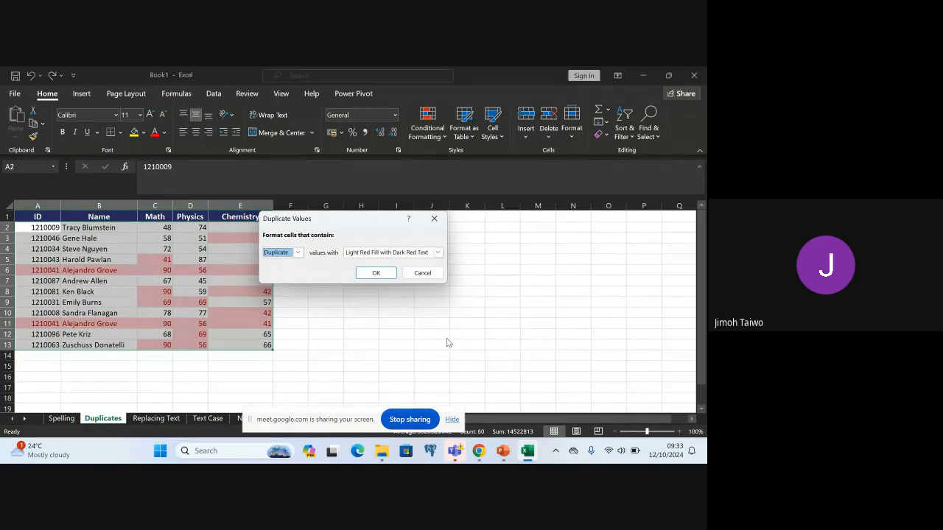
click(374, 273)
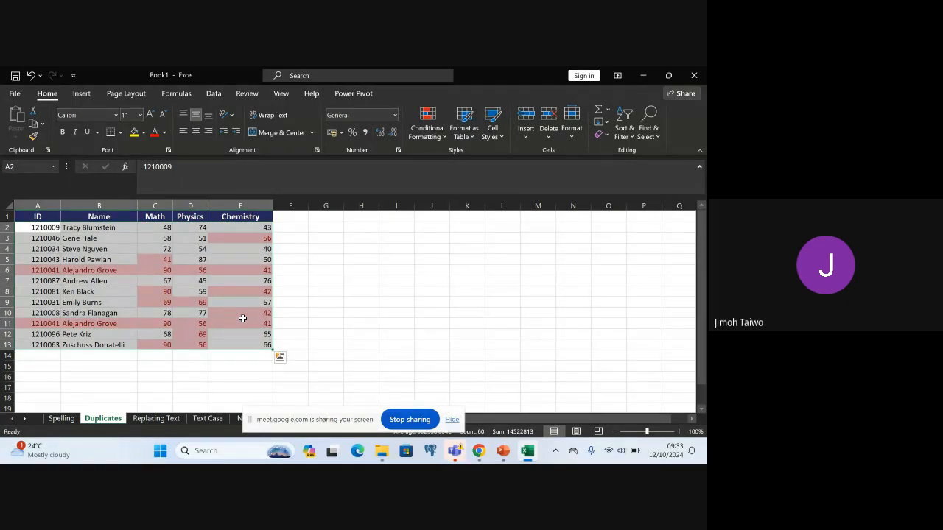
click(305, 294)
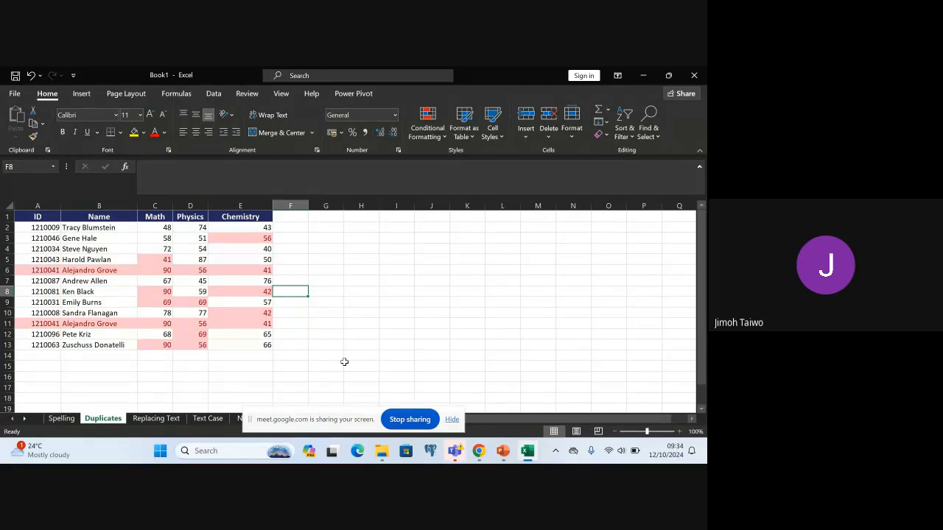
Undo the duplicate-value highlighting on the student score table
key(ctrl+z)
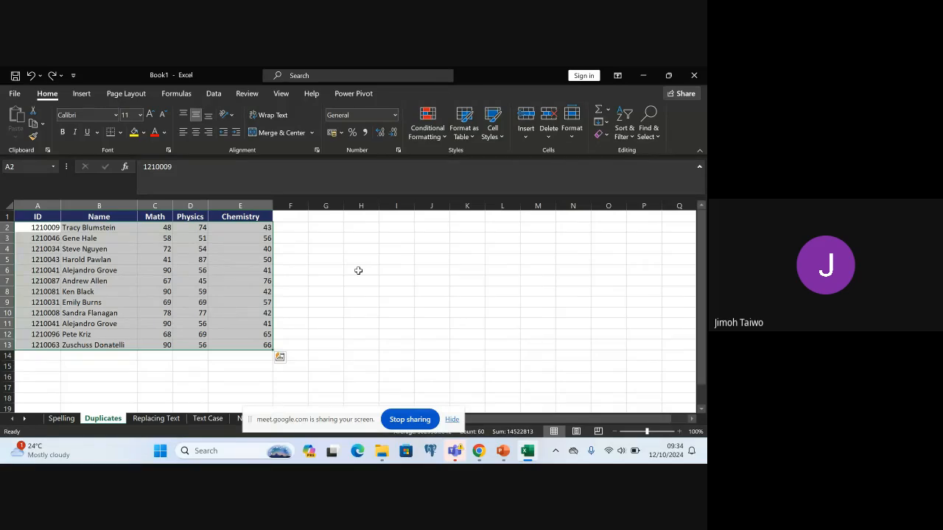
scroll(358, 270, right, 4)
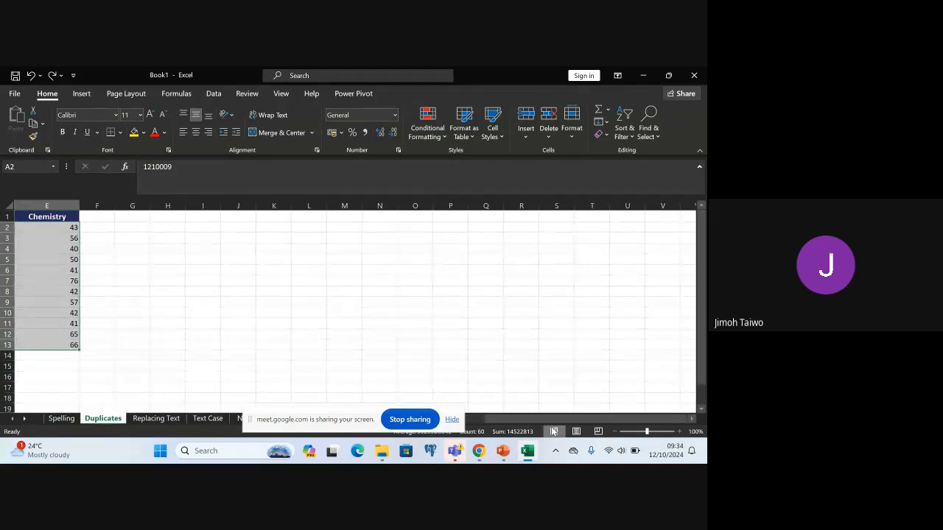
drag(551, 422, 486, 427)
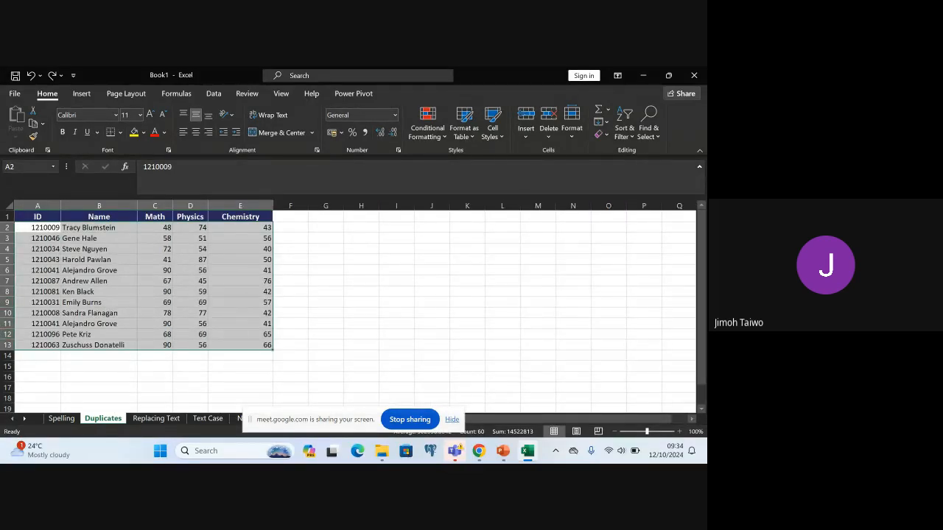
Reapply the Duplicate Values rule to A2:E13 with Light Red Fill with Dark Red Text, and undo it
click(26, 227)
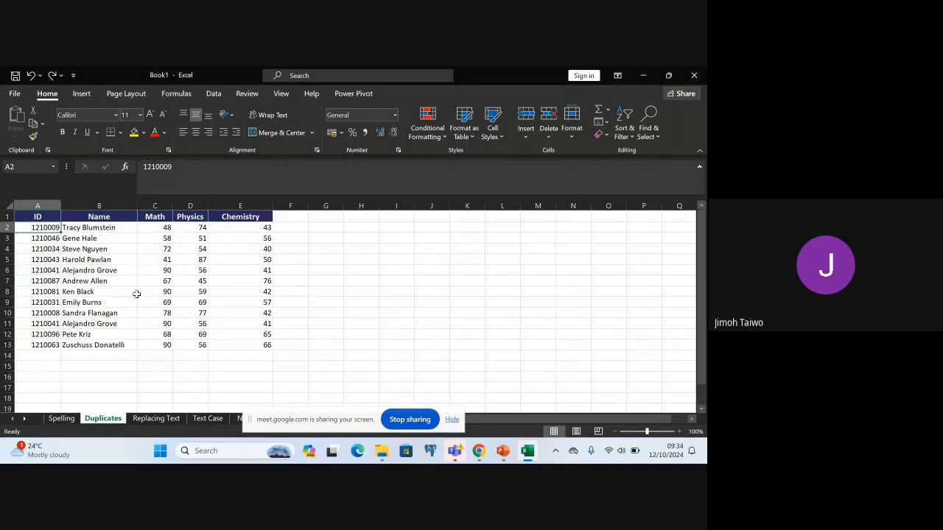
shift+click(271, 346)
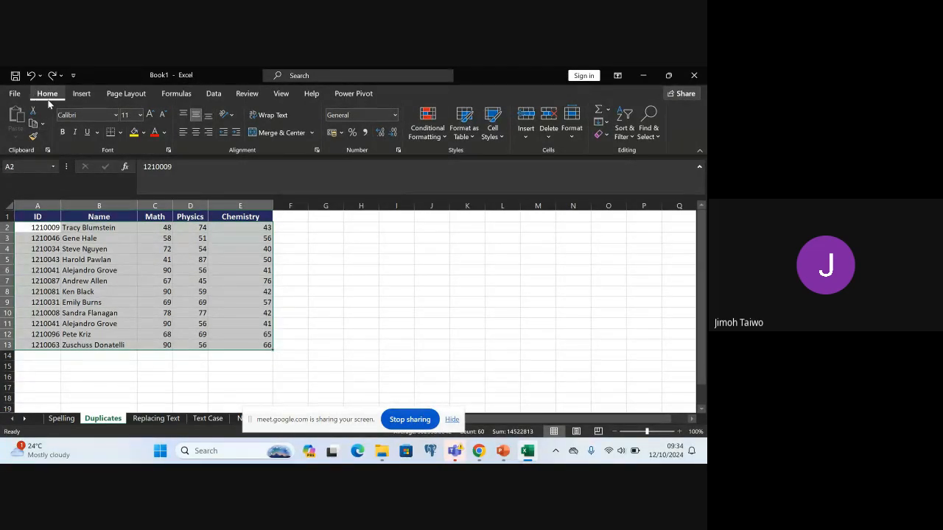
click(438, 134)
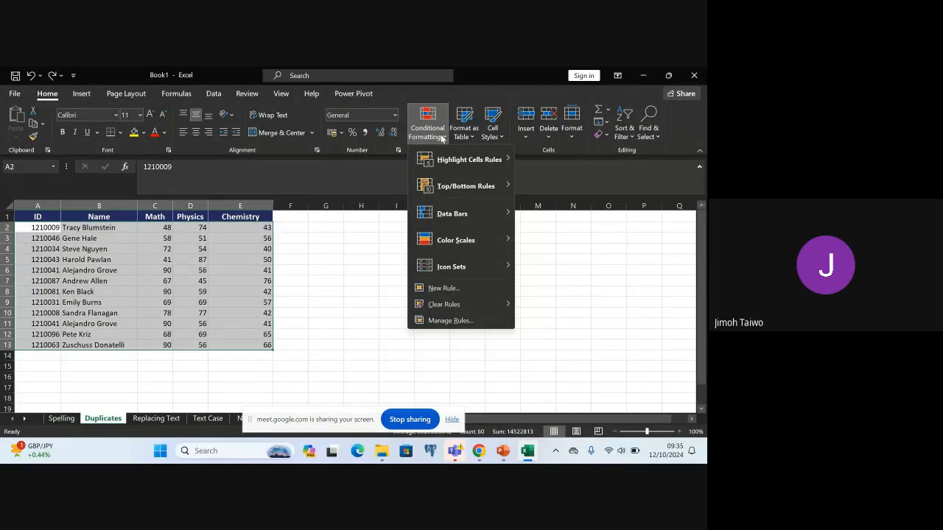
mouse_move(457, 160)
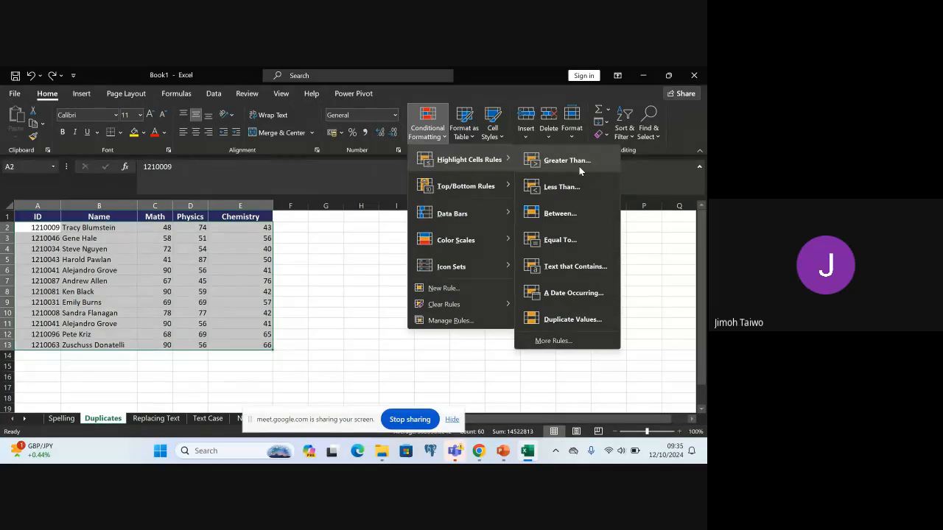
click(575, 319)
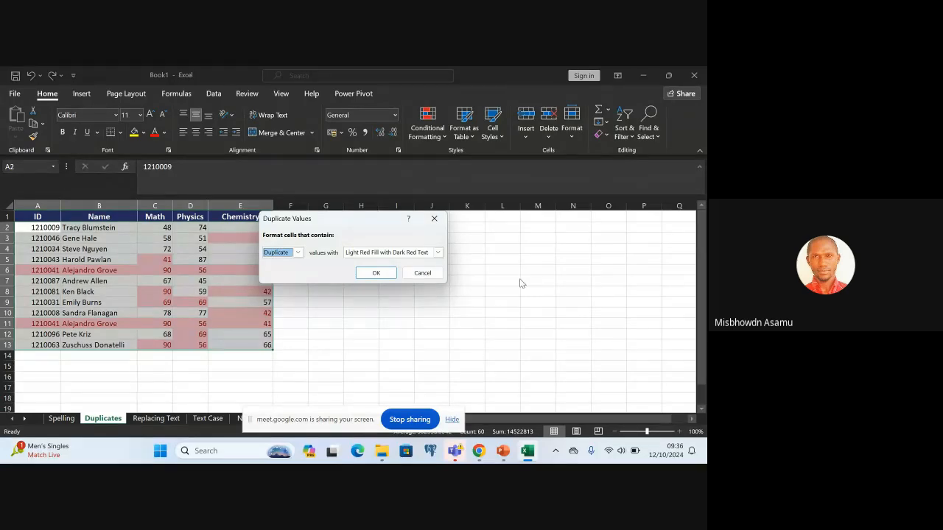
click(383, 274)
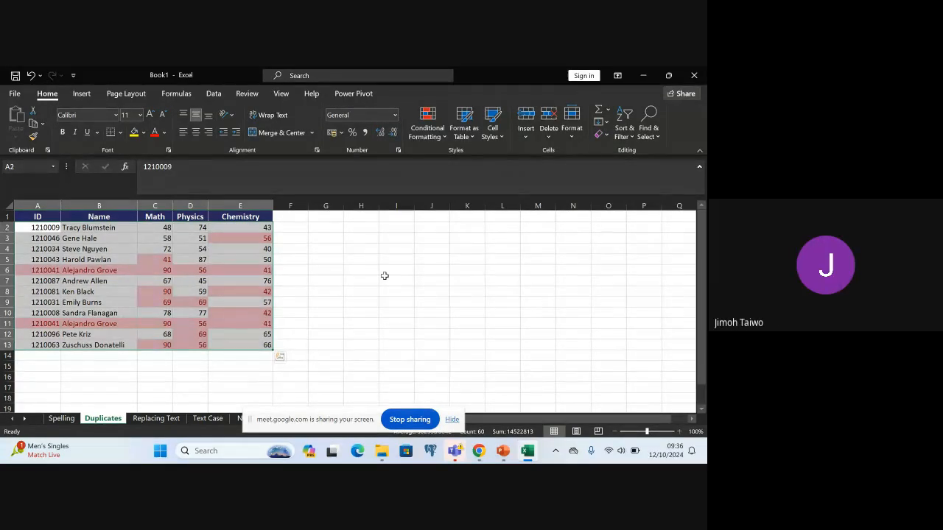
key(ctrl+z)
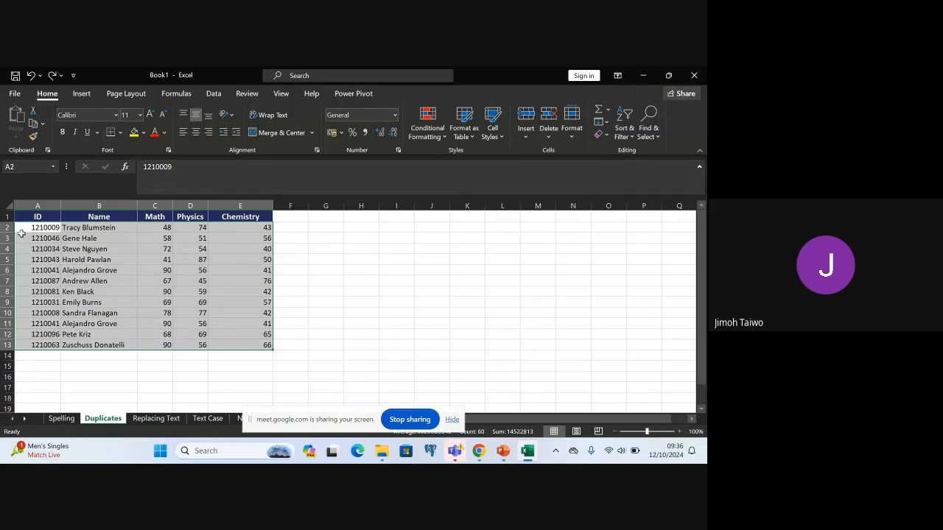
Start a new conditional formatting rule for A2:E13 that uses a formula to determine which cells to format
click(33, 228)
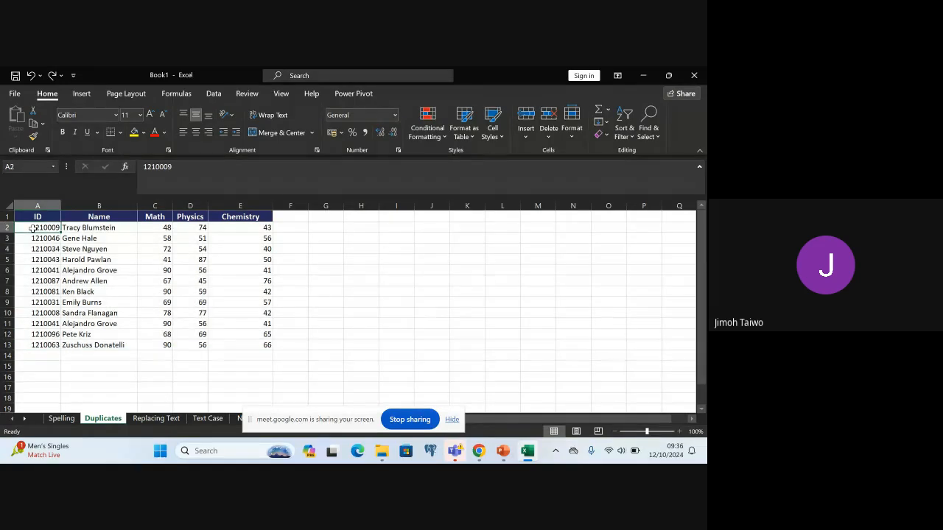
shift+click(263, 345)
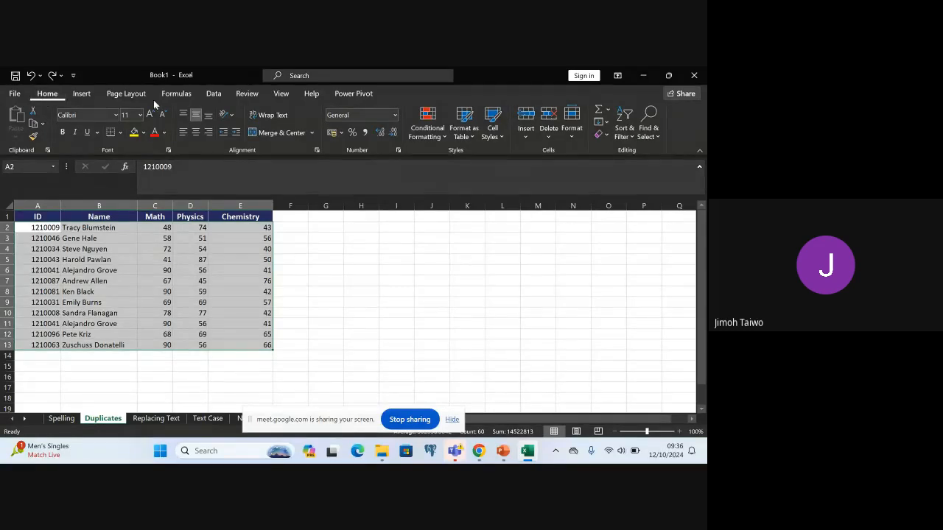
click(433, 140)
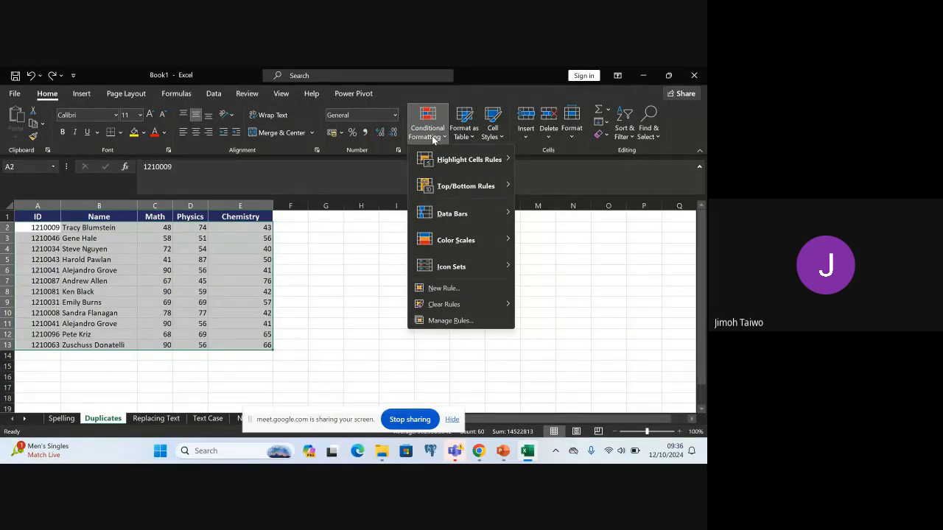
click(454, 290)
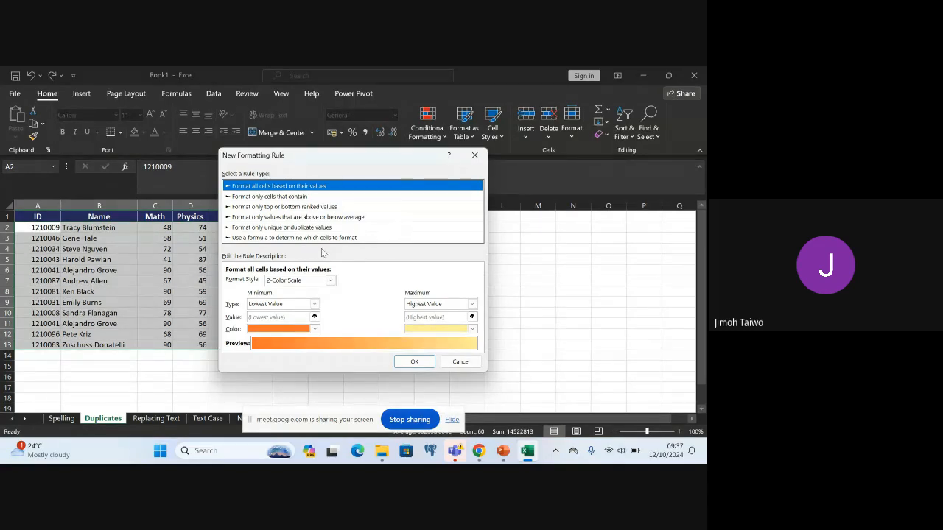
click(277, 238)
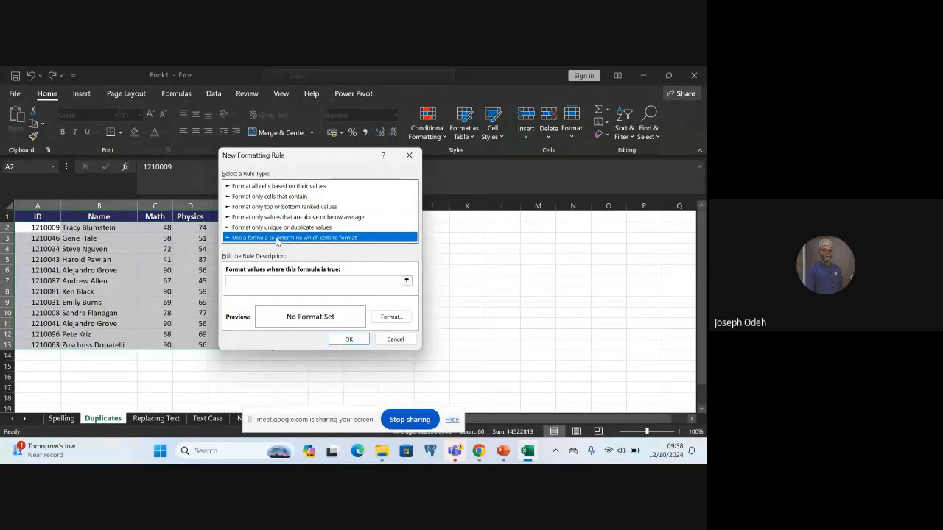
click(348, 342)
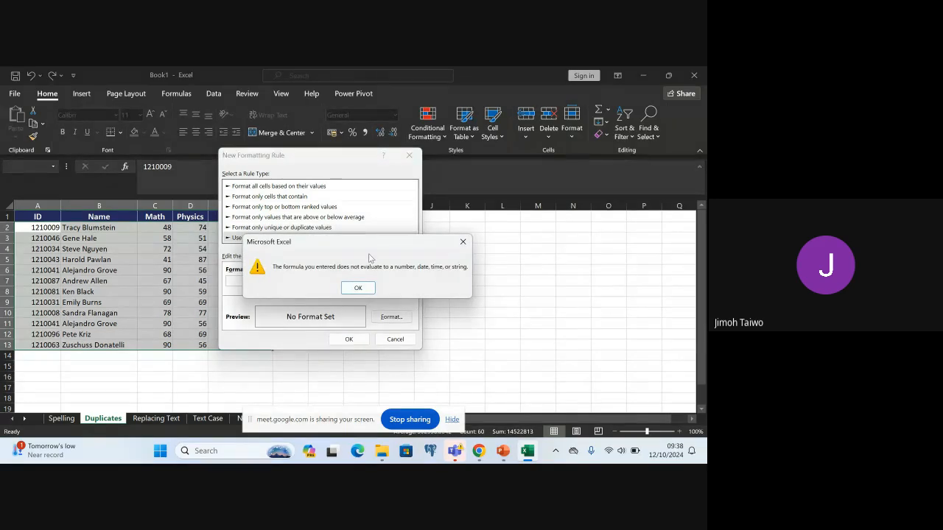
click(359, 290)
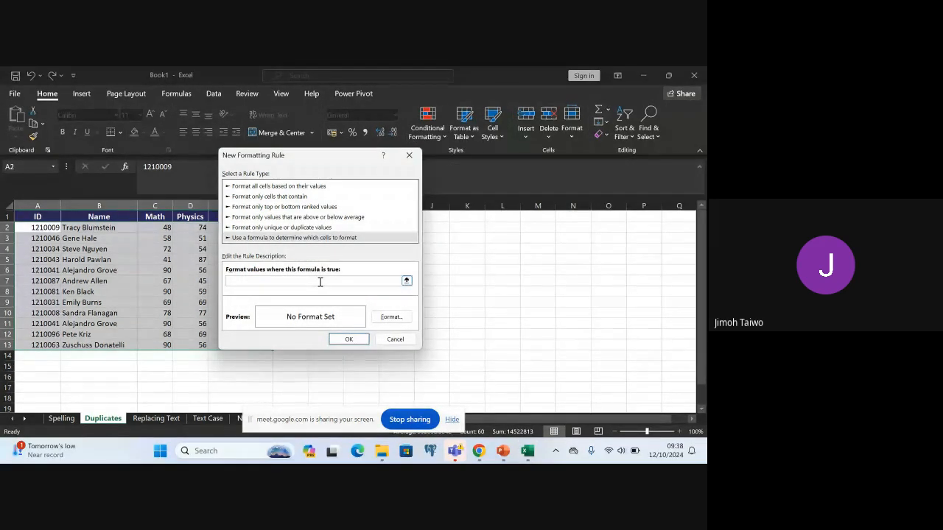
Enter the rule formula =COUNTIF($C$2:$C$12, $C8)>1 and apply the rule to the score data without setting a format
click(320, 281)
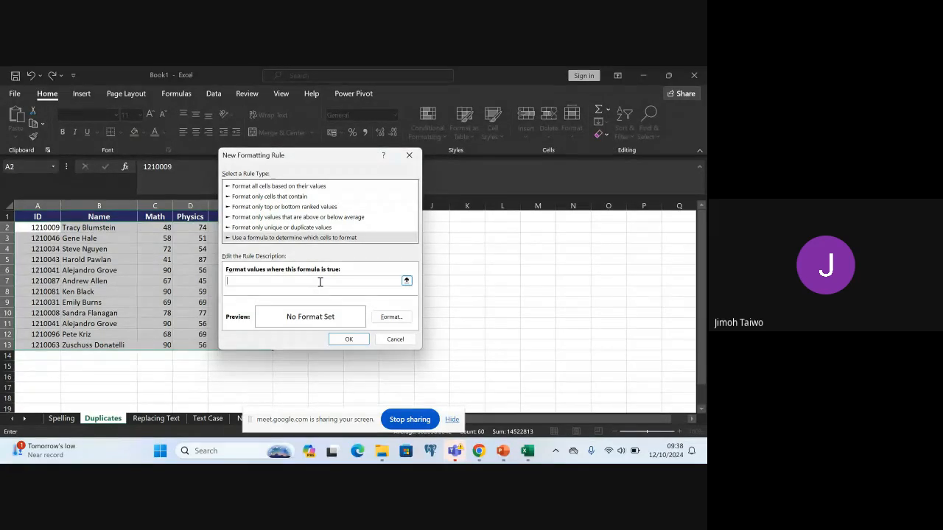
text(=COUNTIF()
text($)
text(C$)
text(41)
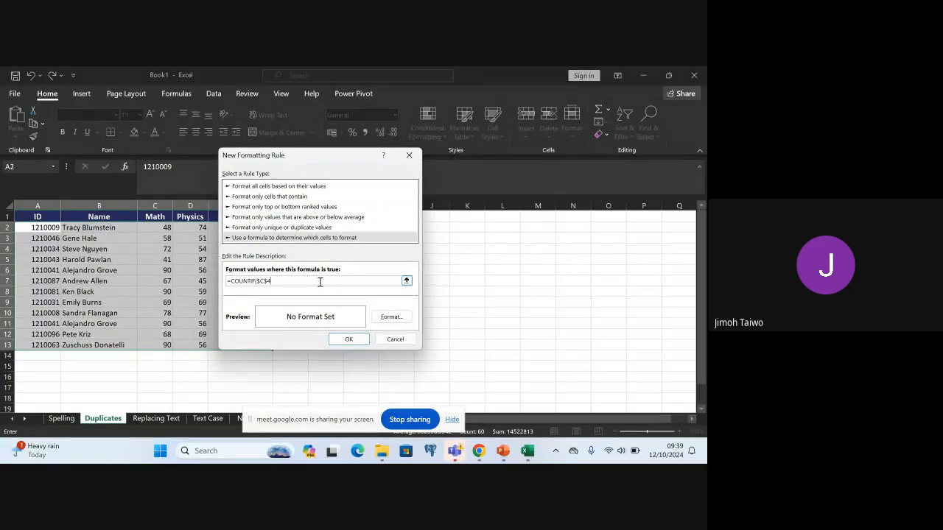
key(BackSpace)
text(:$C)
text($19)
key(BackSpace)
text(2,)
text($C)
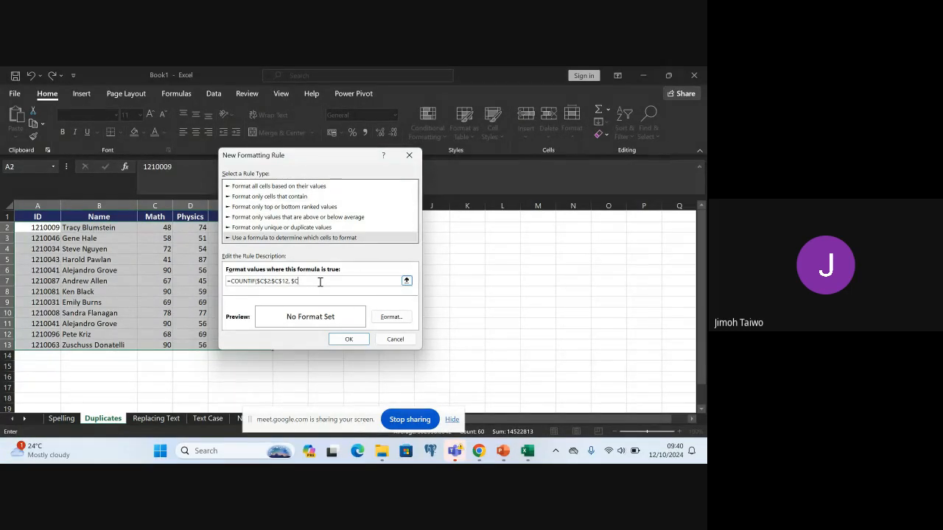
text($)
text()>1)
click(354, 343)
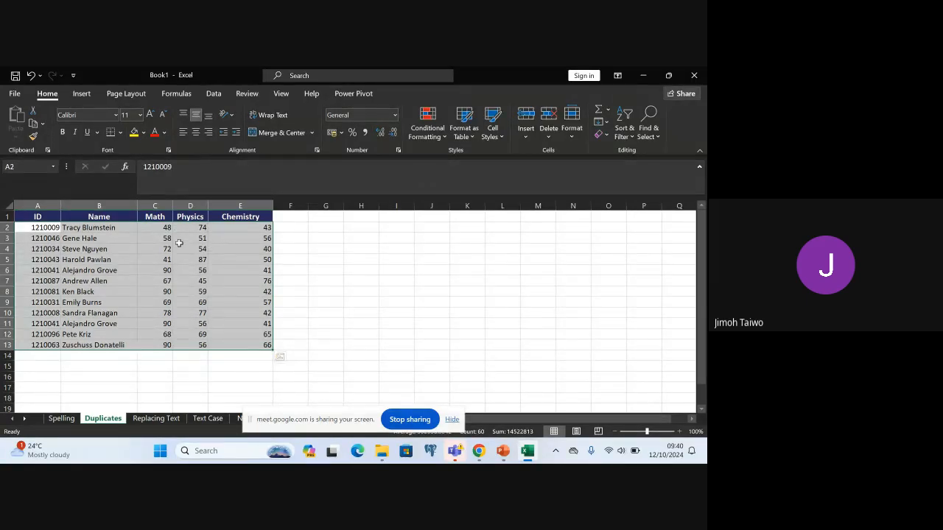
click(44, 228)
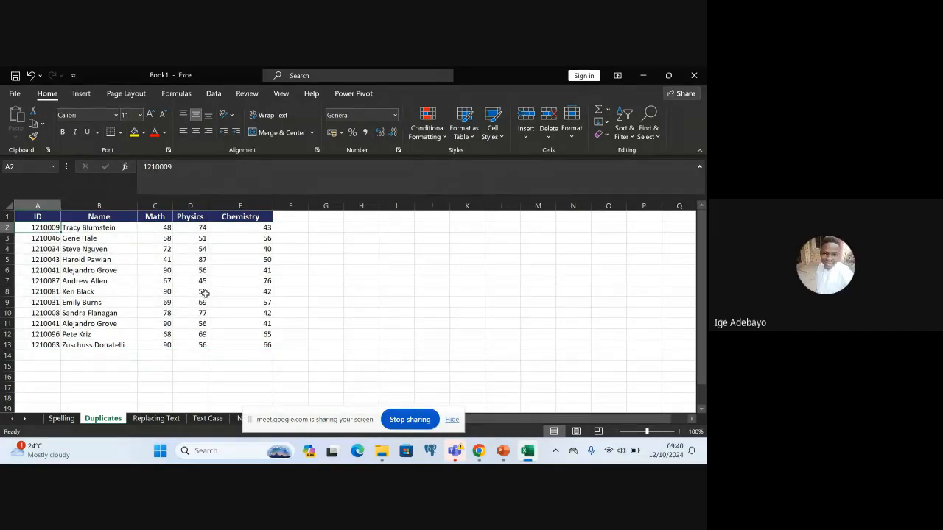
click(266, 345)
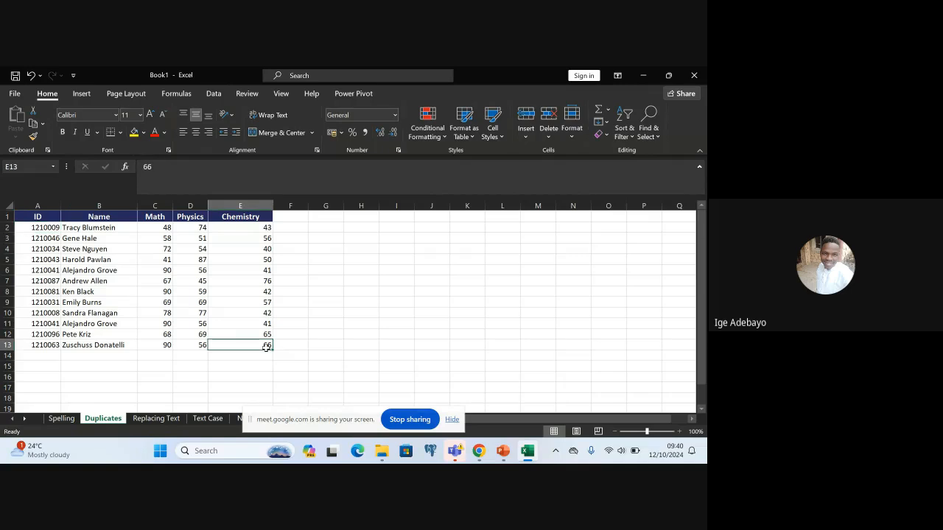
click(28, 228)
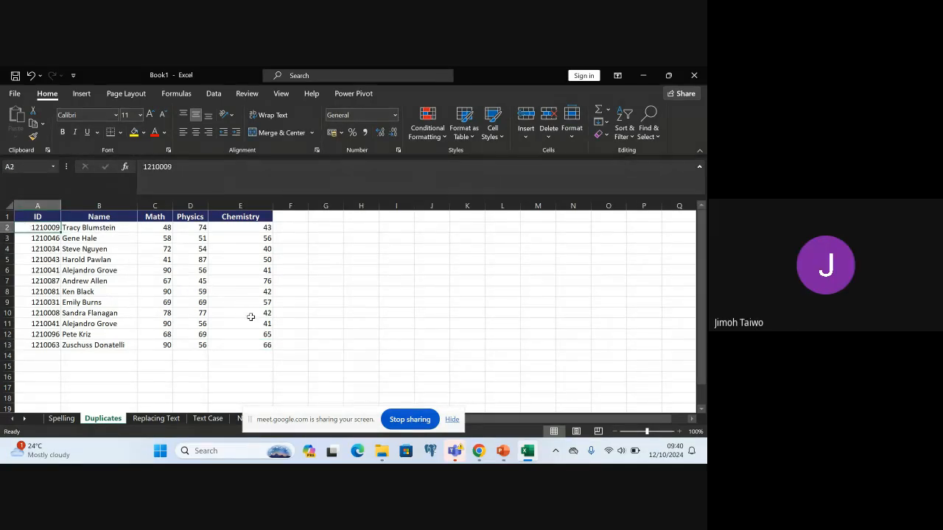
shift+click(267, 344)
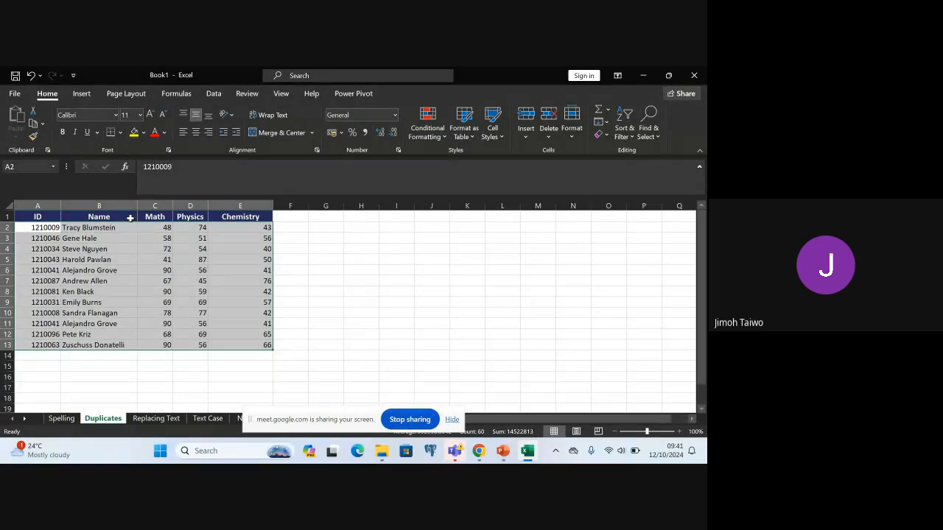
double_click(27, 228)
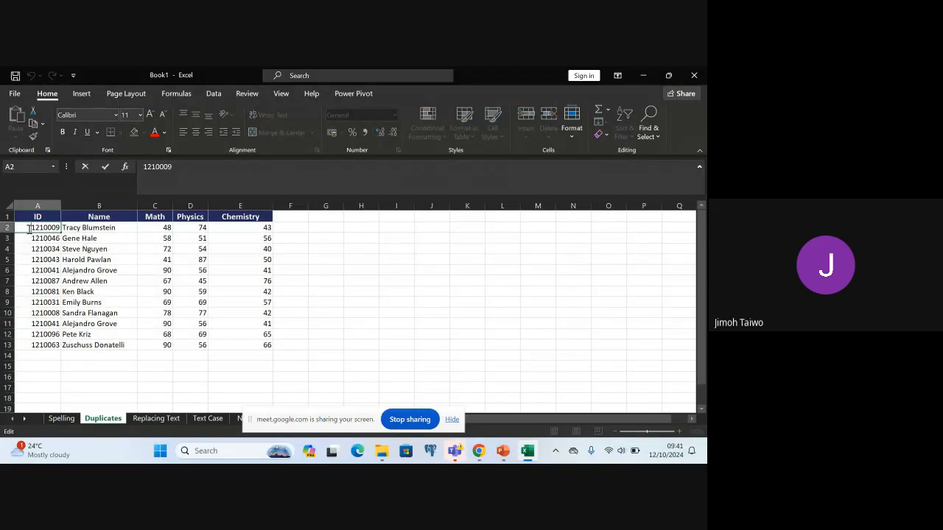
click(81, 228)
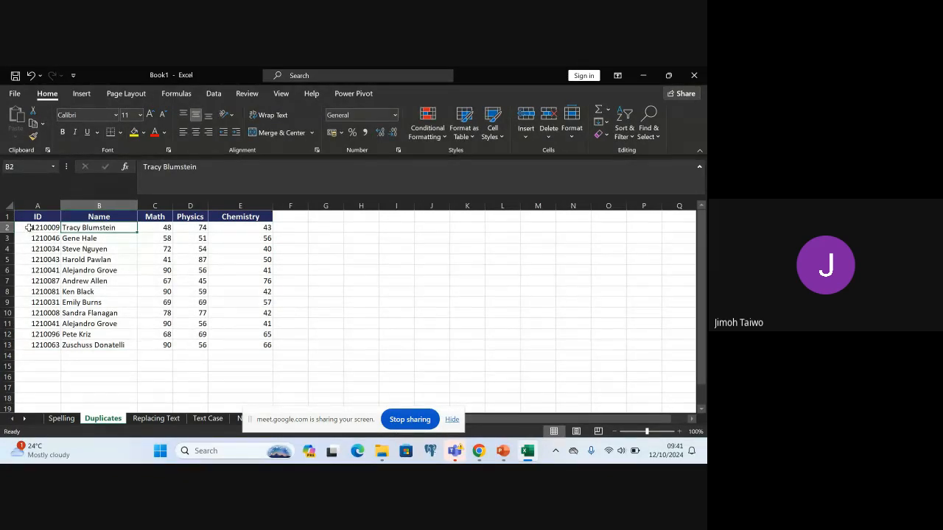
Highlight duplicate values in the score data A2:E13 with Yellow Fill with Dark Yellow Text
click(28, 228)
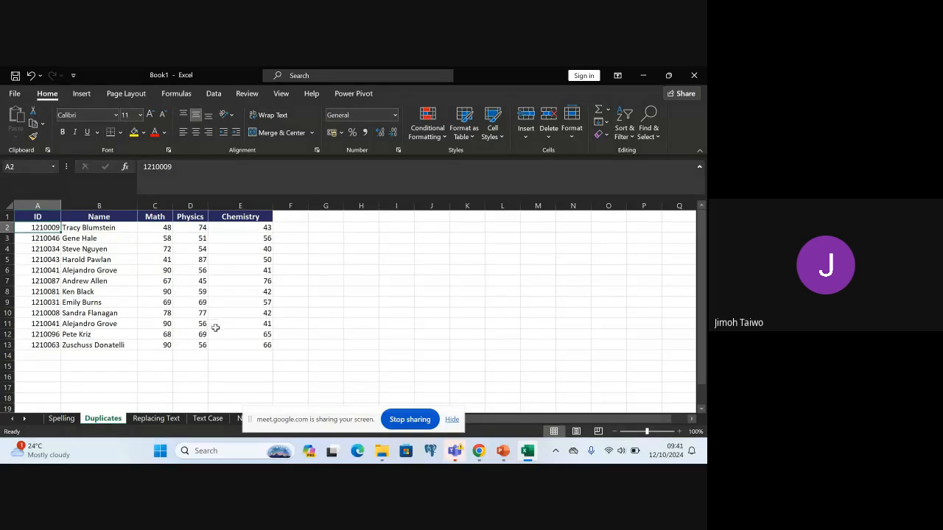
shift+click(268, 345)
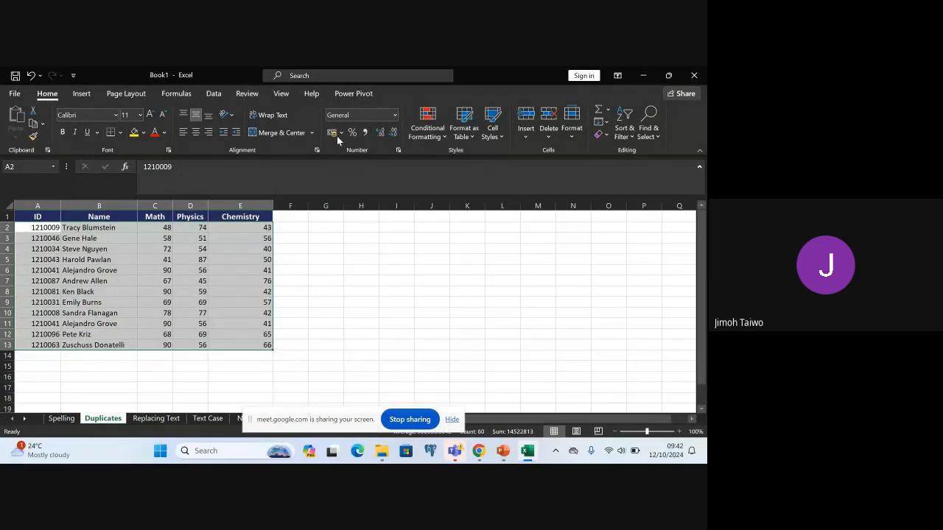
click(433, 131)
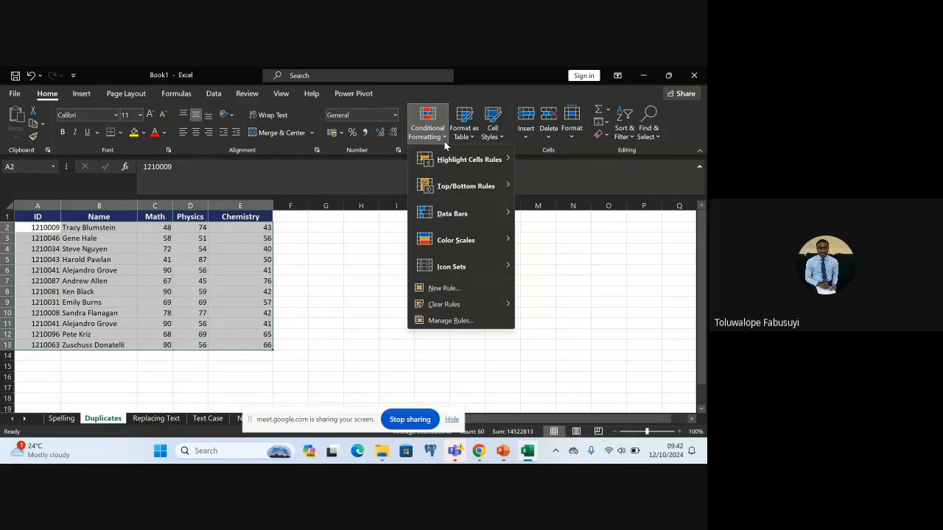
mouse_move(470, 159)
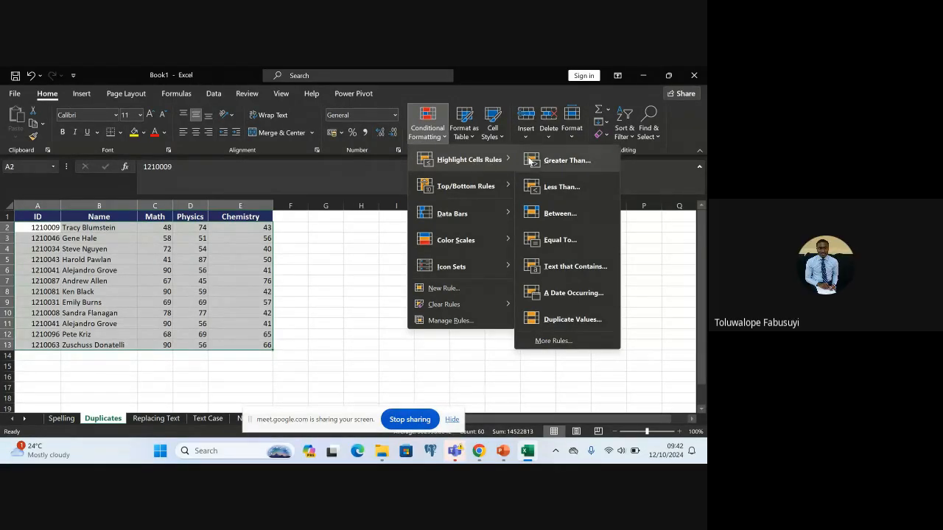
click(582, 319)
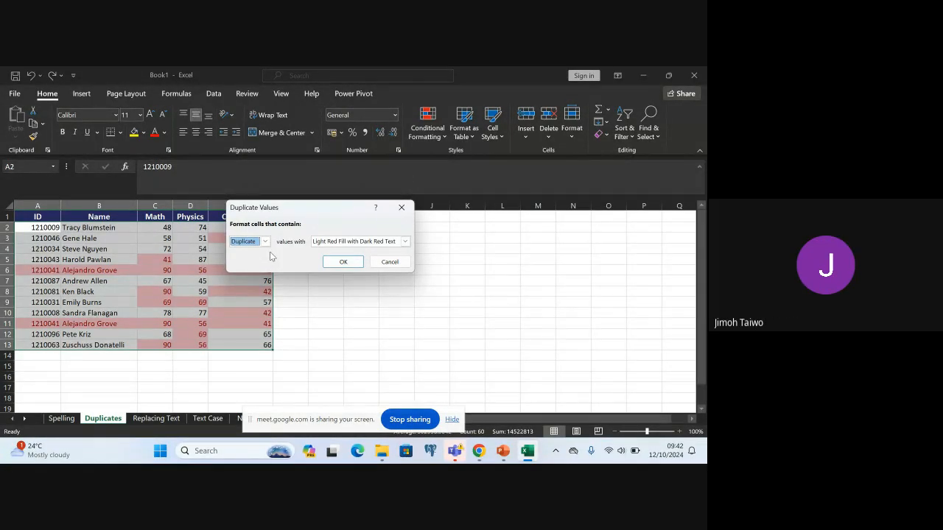
click(405, 242)
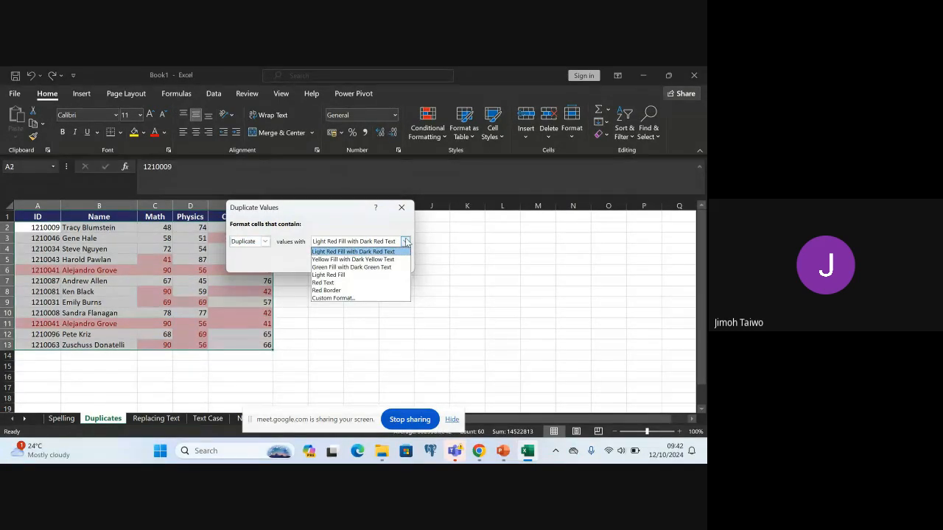
click(372, 260)
click(343, 262)
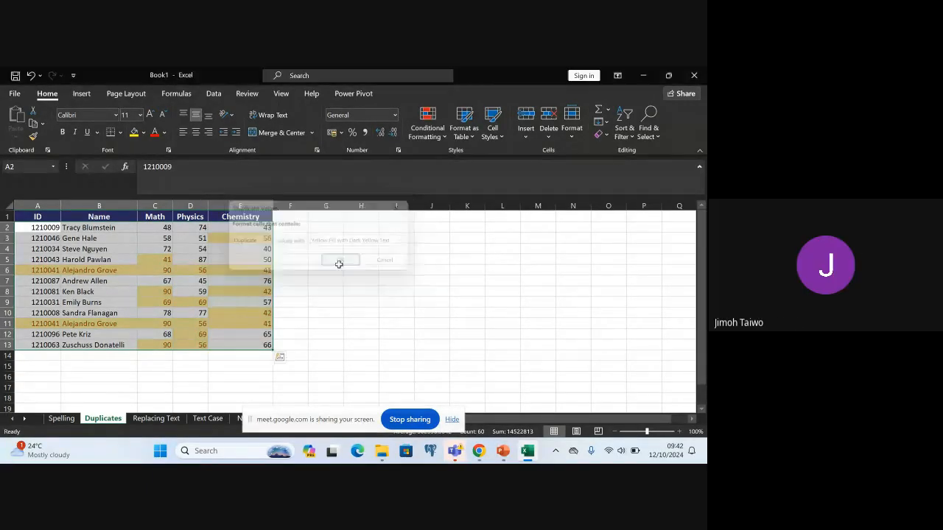
Undo the yellow duplicate-value highlighting on the score table
click(325, 309)
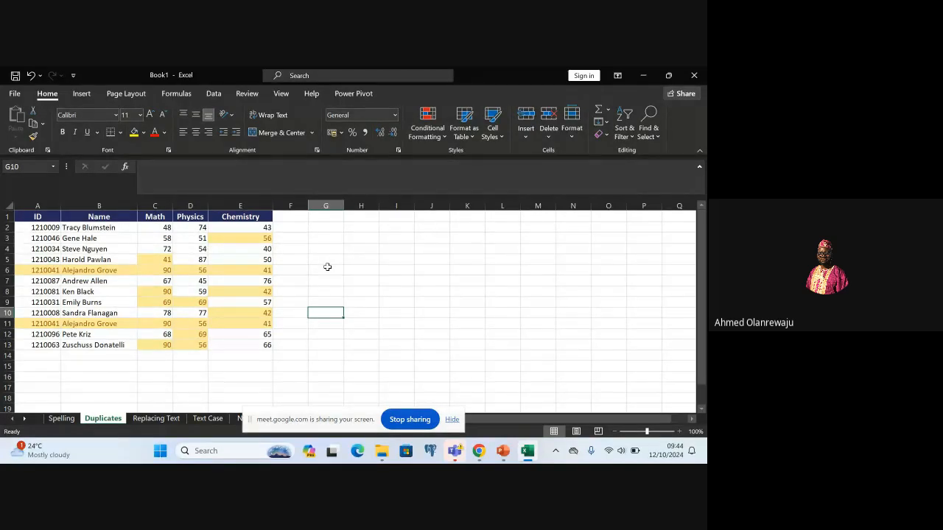
click(345, 279)
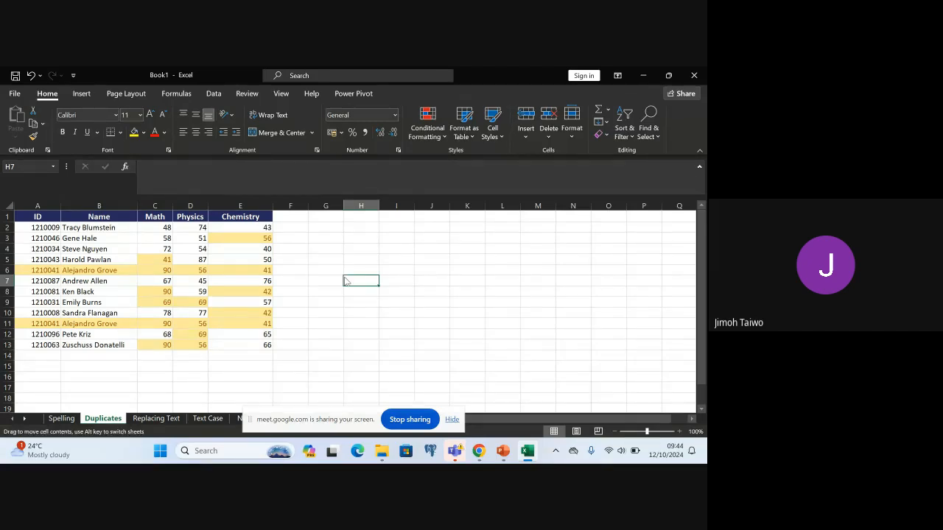
click(328, 280)
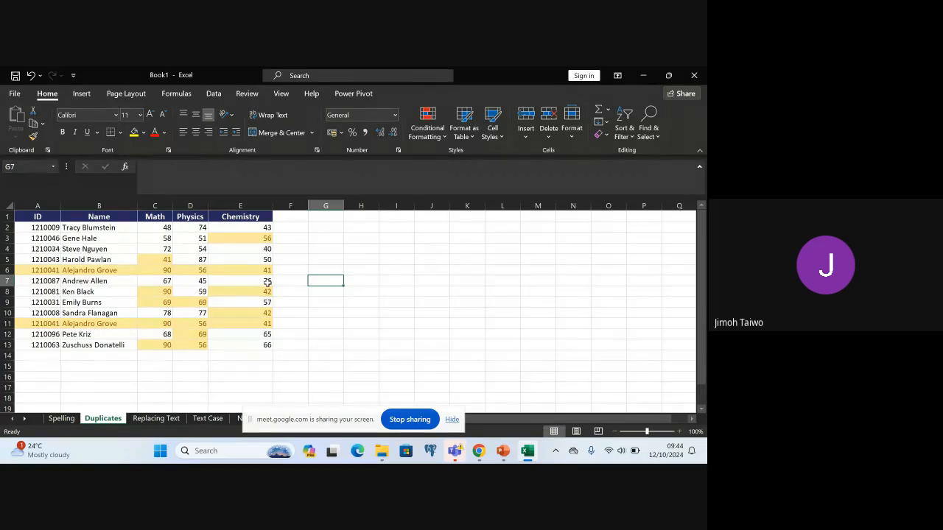
key(ctrl+z)
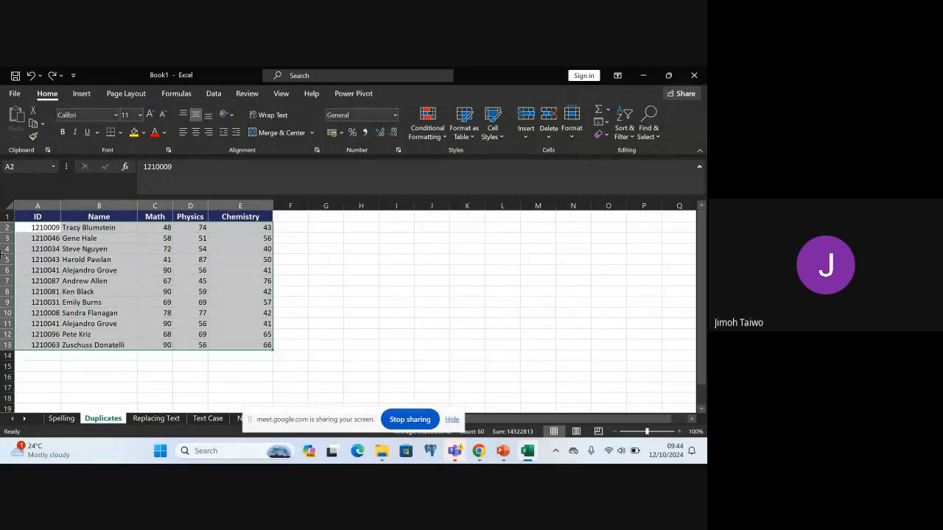
Remove duplicate rows from A1:E13, treating the first row as headers and comparing all columns, and undo the removal
click(27, 217)
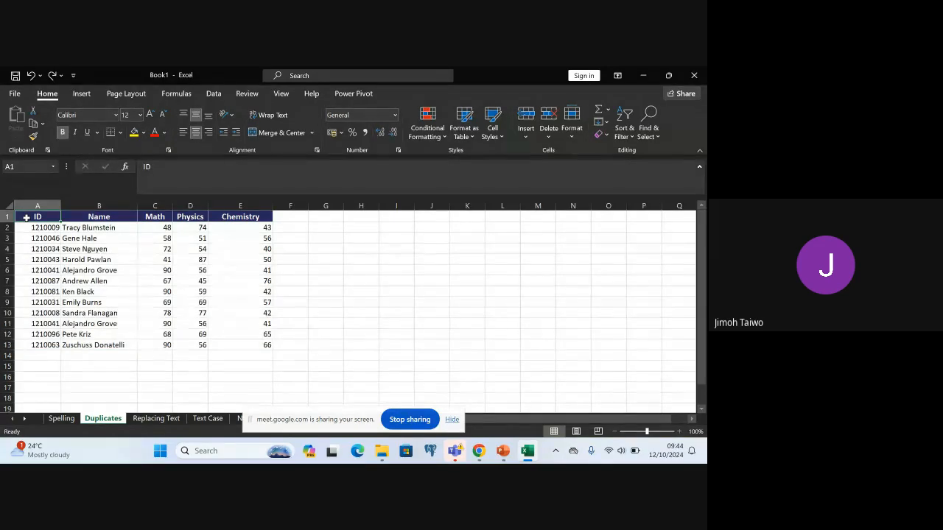
shift+click(267, 345)
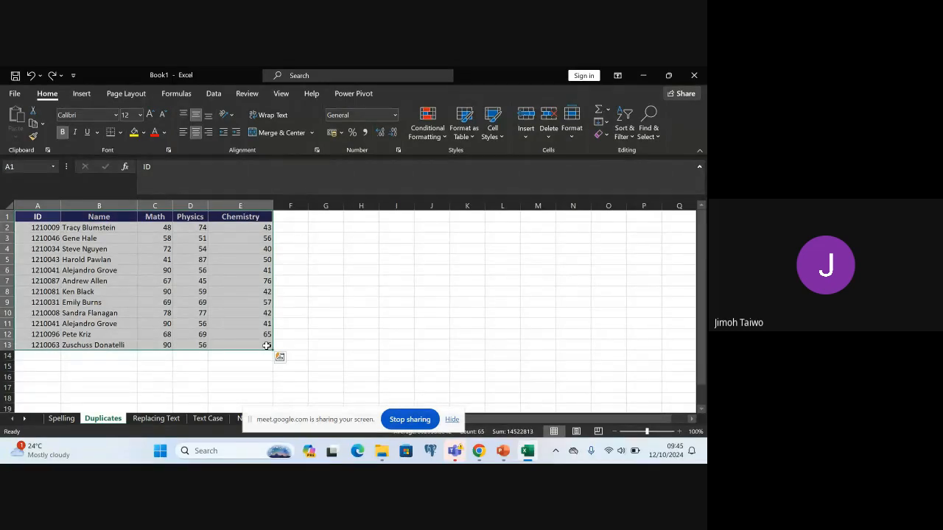
click(214, 94)
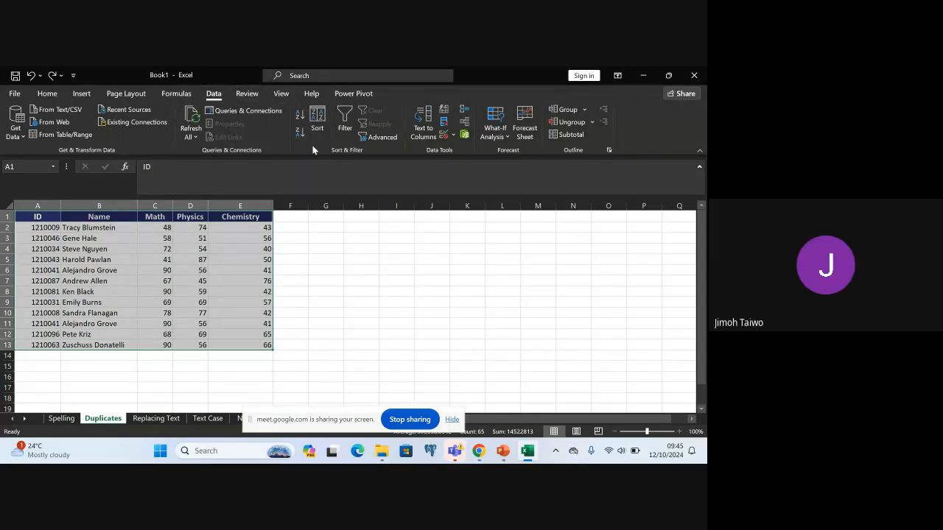
click(443, 122)
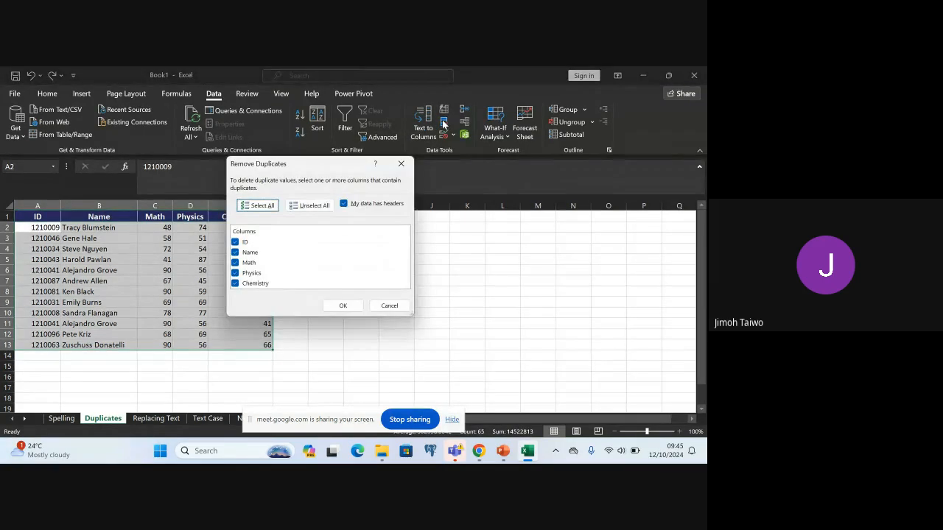
click(398, 164)
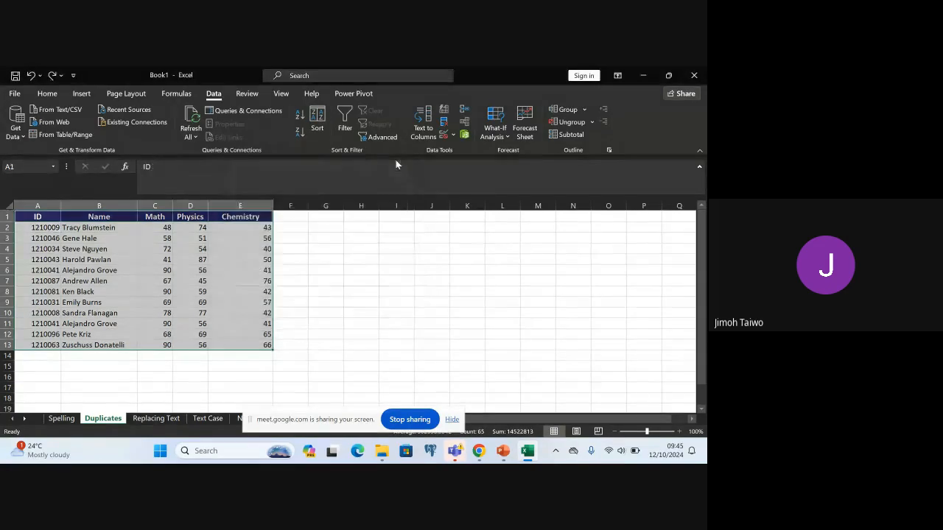
click(443, 122)
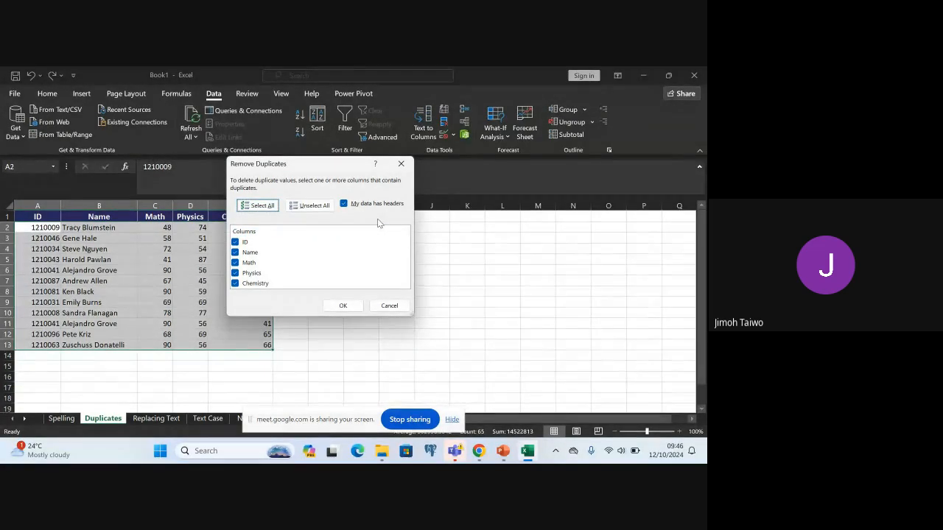
click(343, 304)
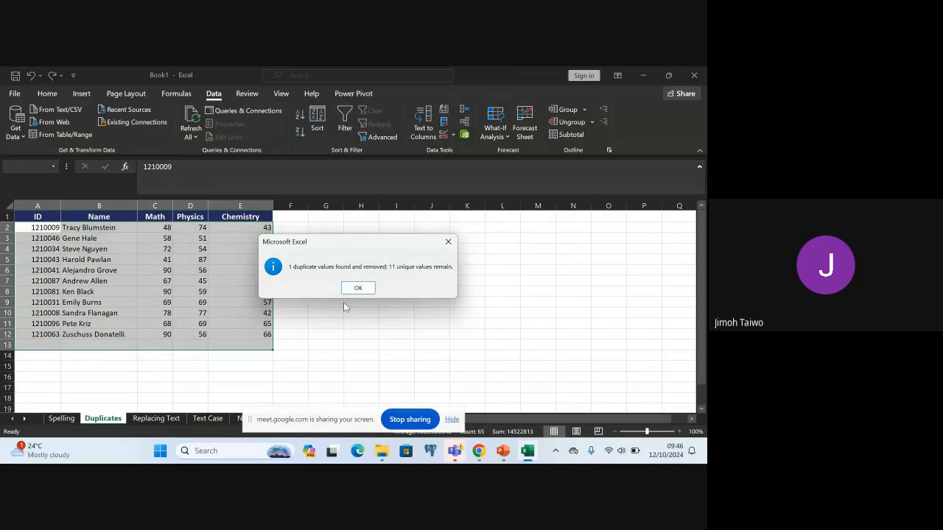
click(358, 288)
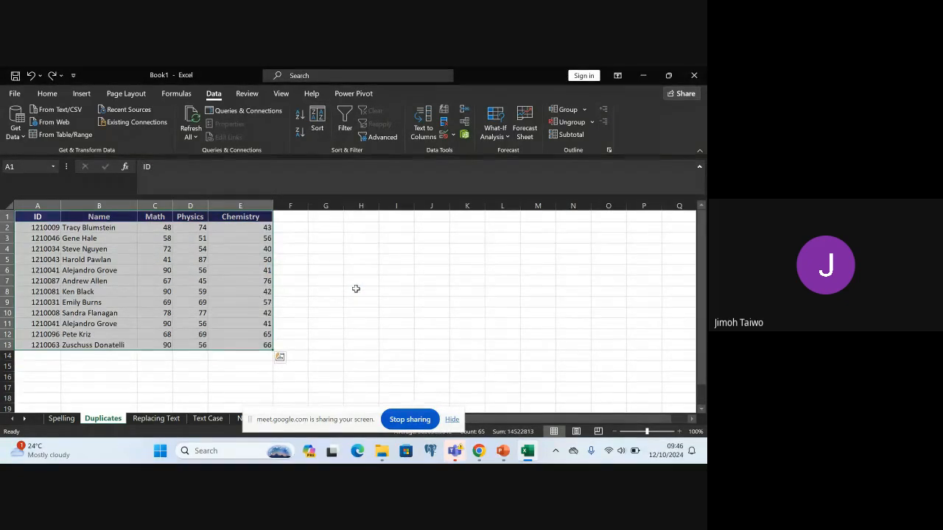
key(ctrl+z)
click(395, 315)
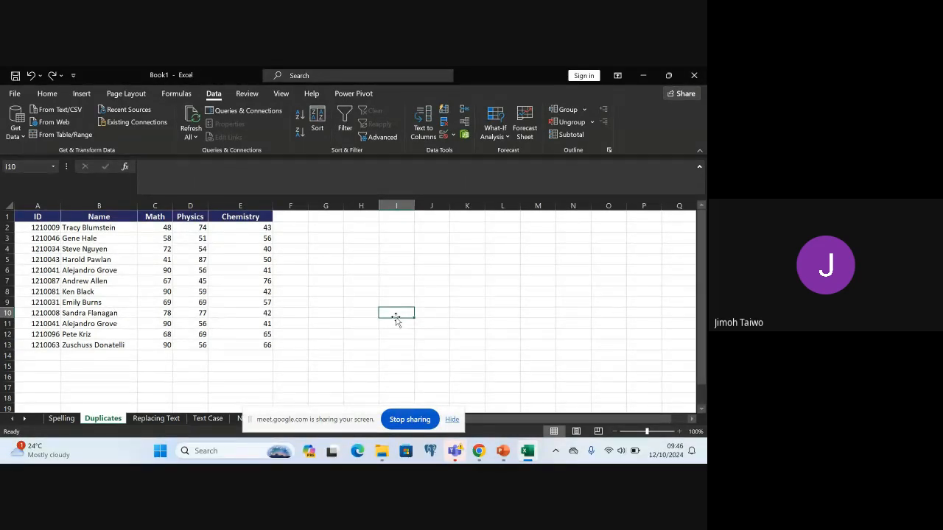
Remove duplicate rows from the score data A2:E13, comparing the ID, Name, Math, Physics and Chemistry columns
click(35, 227)
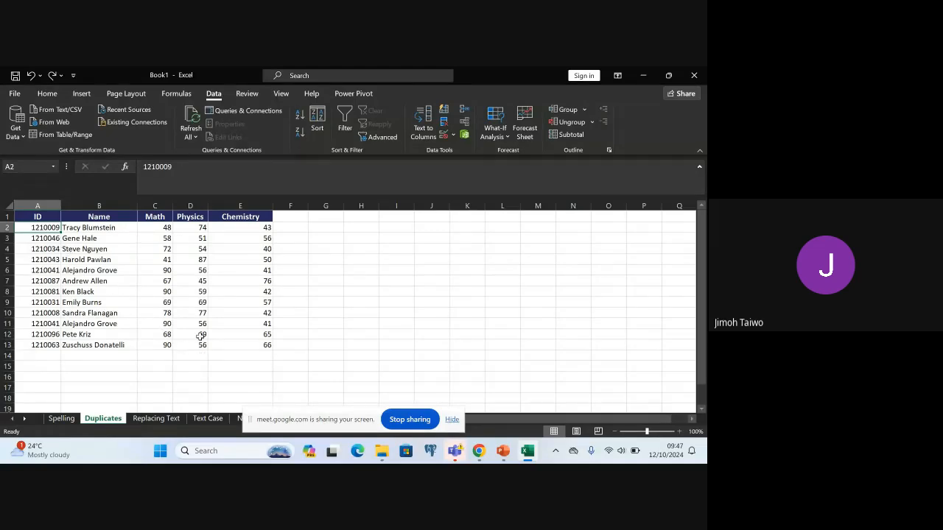
shift+click(265, 348)
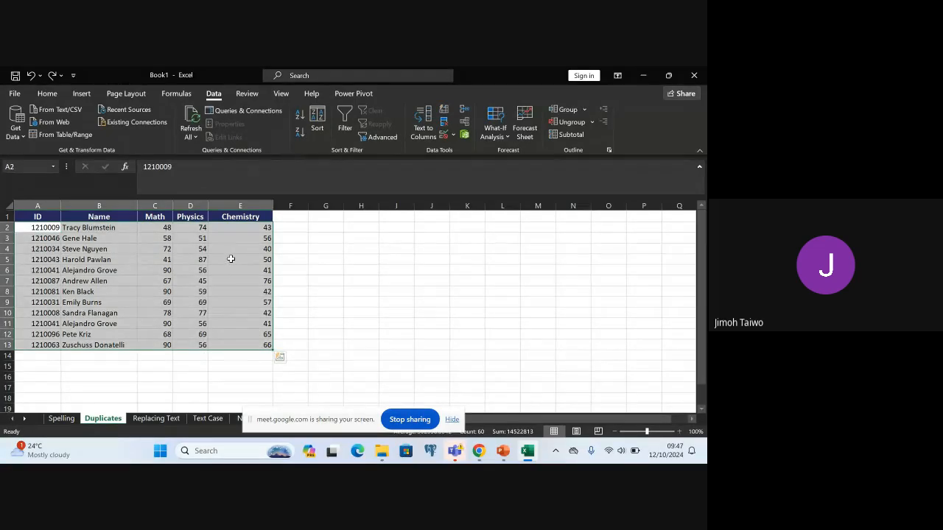
click(48, 93)
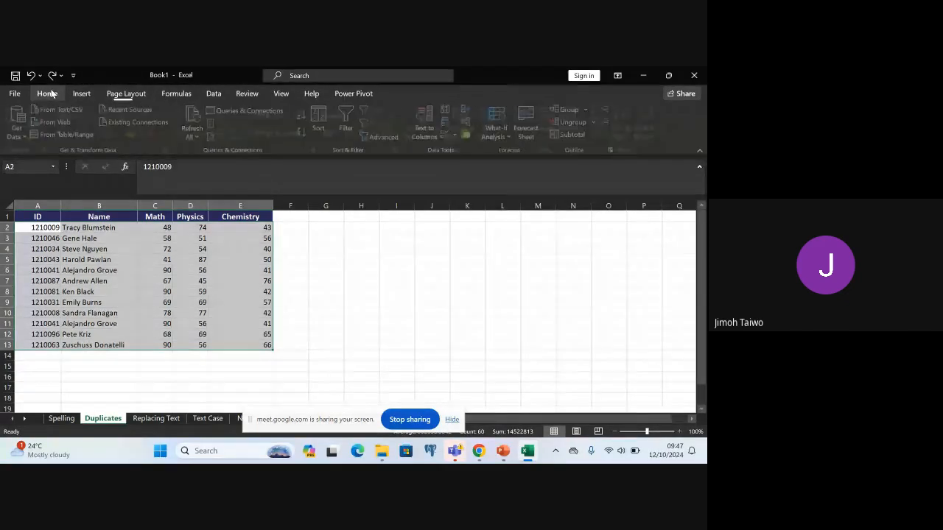
click(215, 94)
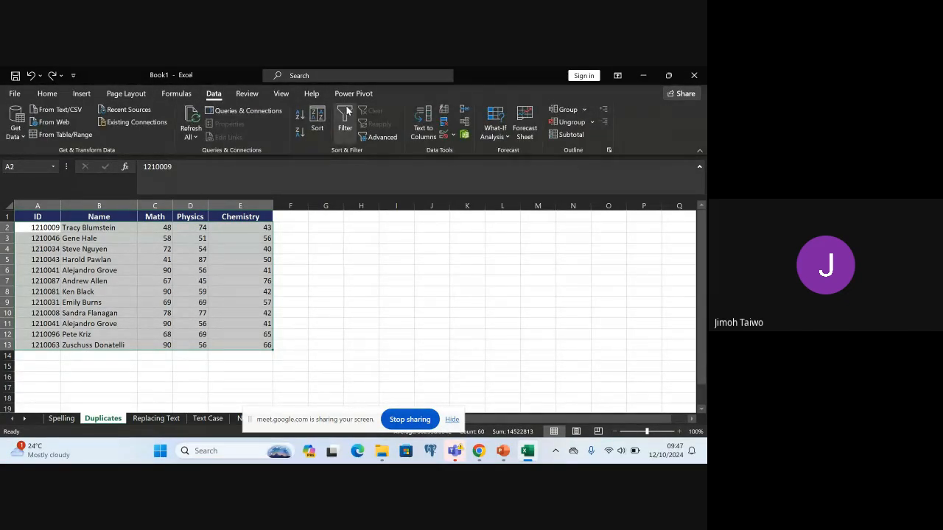
click(445, 123)
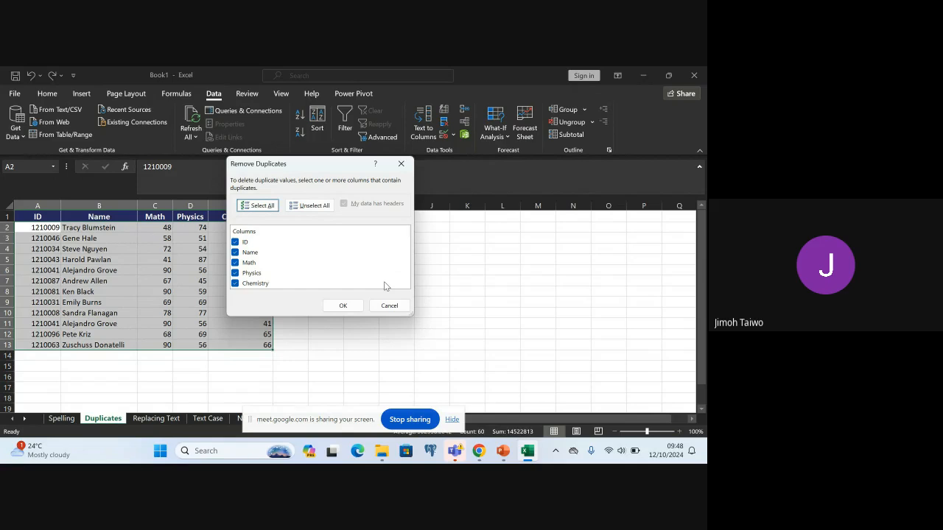
click(342, 305)
click(360, 289)
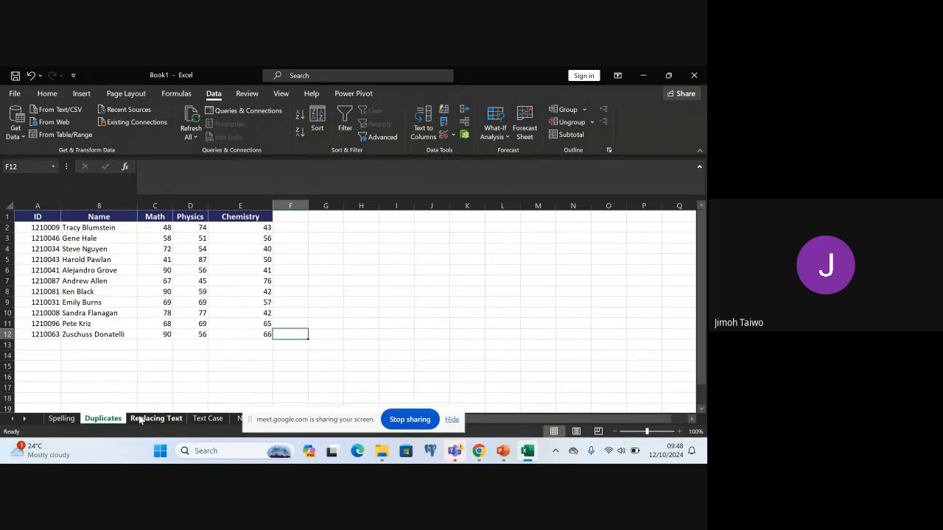
Set up a find and replace on the Replacing Text sheet, with Completed as the search text and Uncompleted as the replacement
click(155, 419)
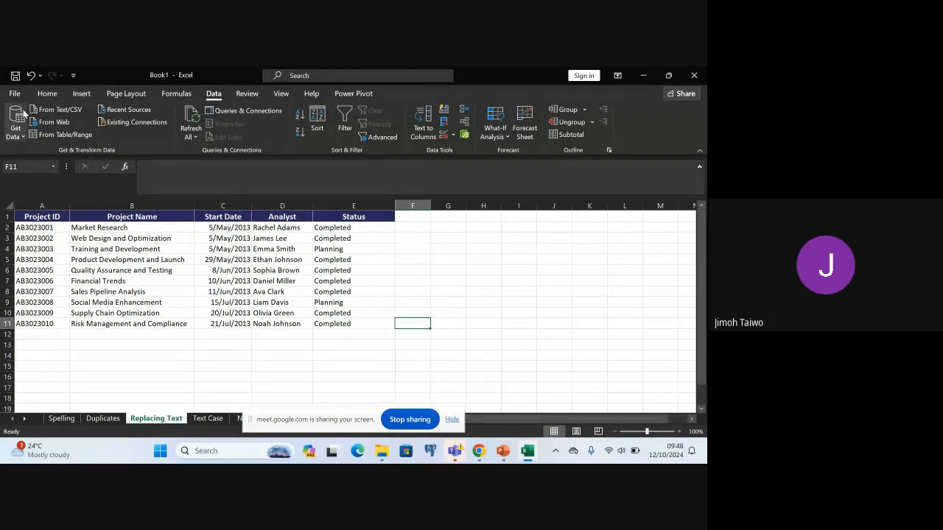
click(38, 94)
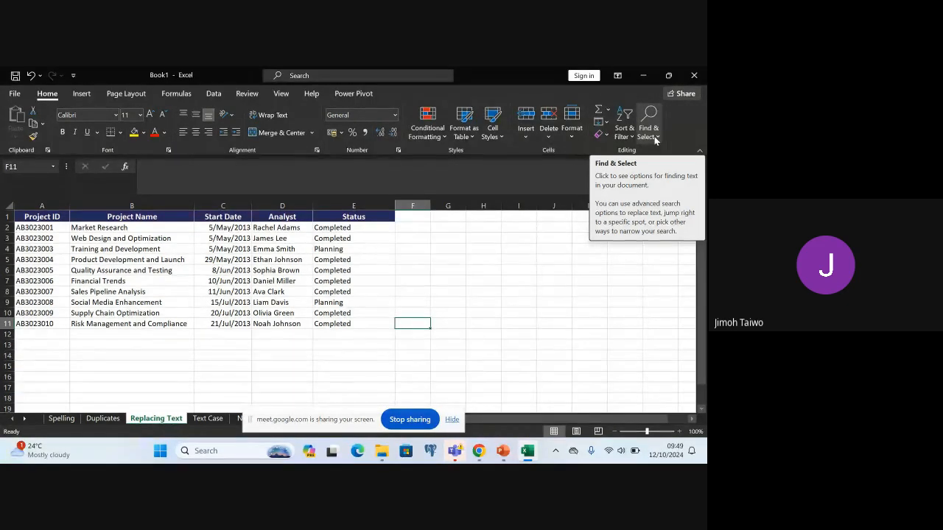
click(654, 140)
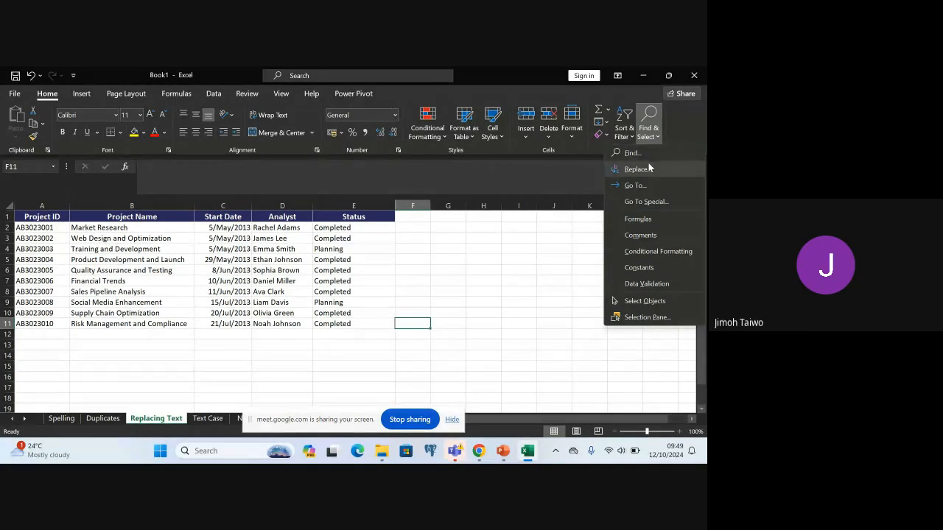
click(638, 168)
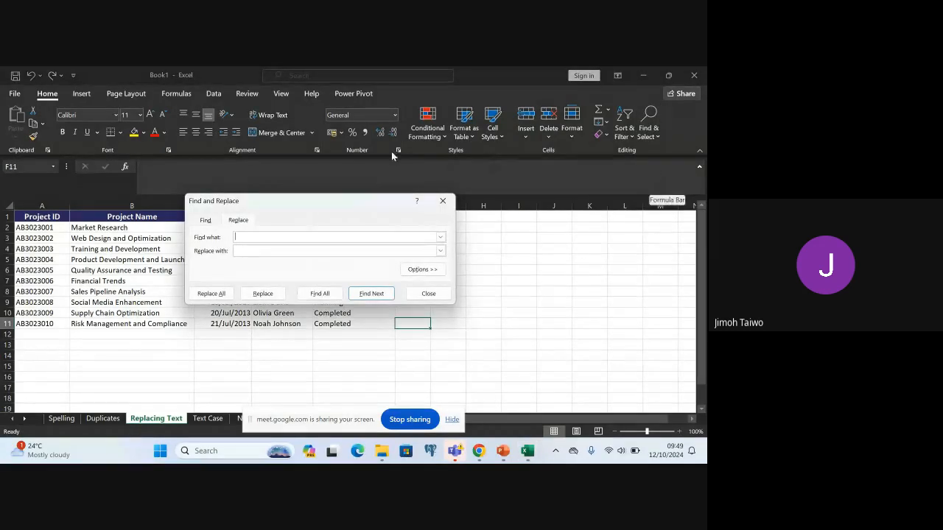
drag(344, 204, 489, 103)
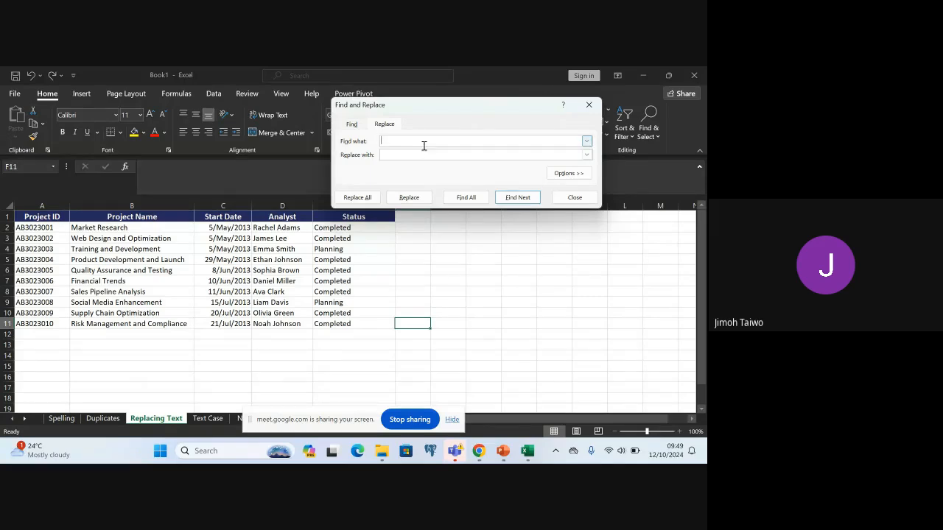
click(396, 139)
text(cOMPLETED)
key(BackSpace)
key(BackSpace)
key(BackSpace)
key(BackSpace)
key(BackSpace)
key(BackSpace)
key(BackSpace)
text(Completed)
text(Uncompleted)
Replace every Completed with Uncompleted across the sheet, close the replace dialog and undo the replacement
click(358, 198)
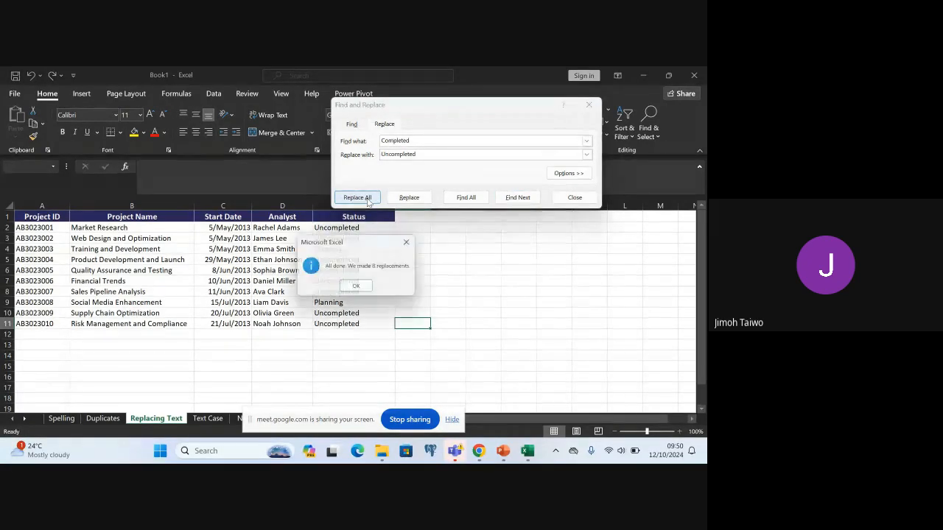
click(361, 288)
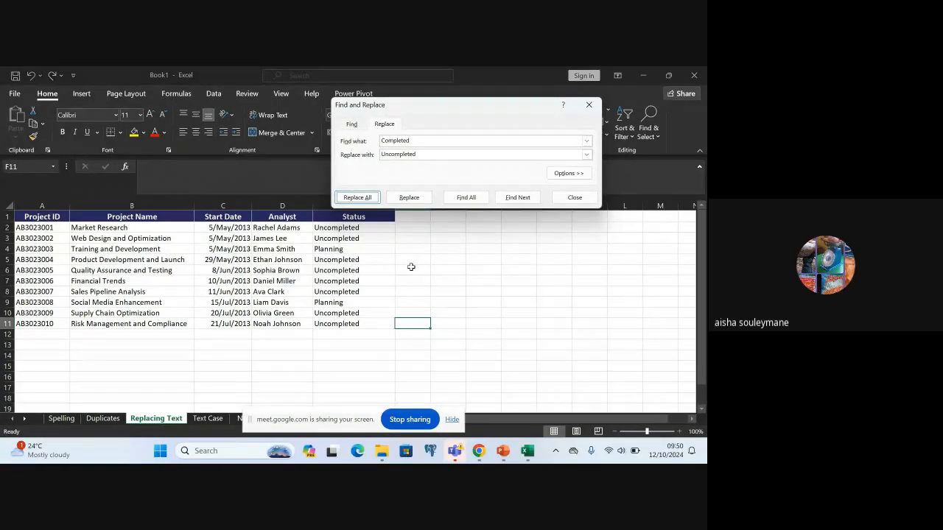
click(589, 106)
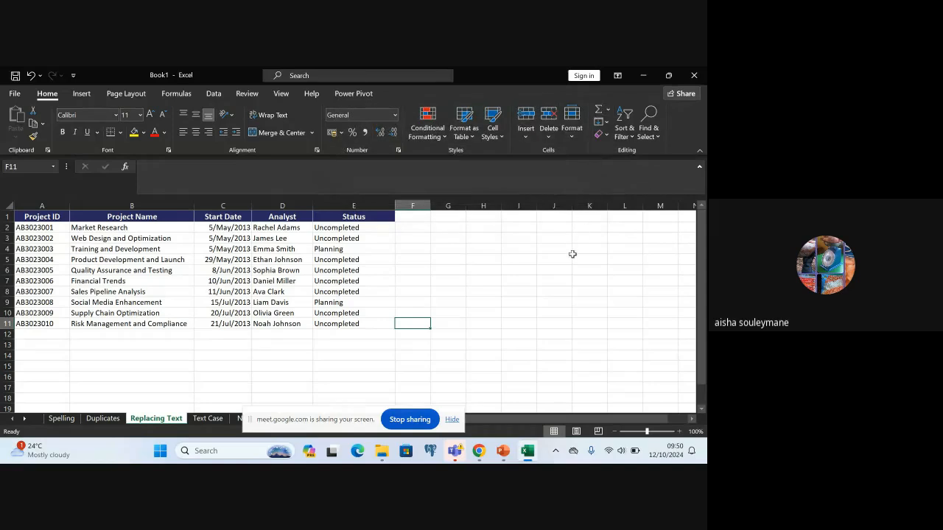
click(418, 273)
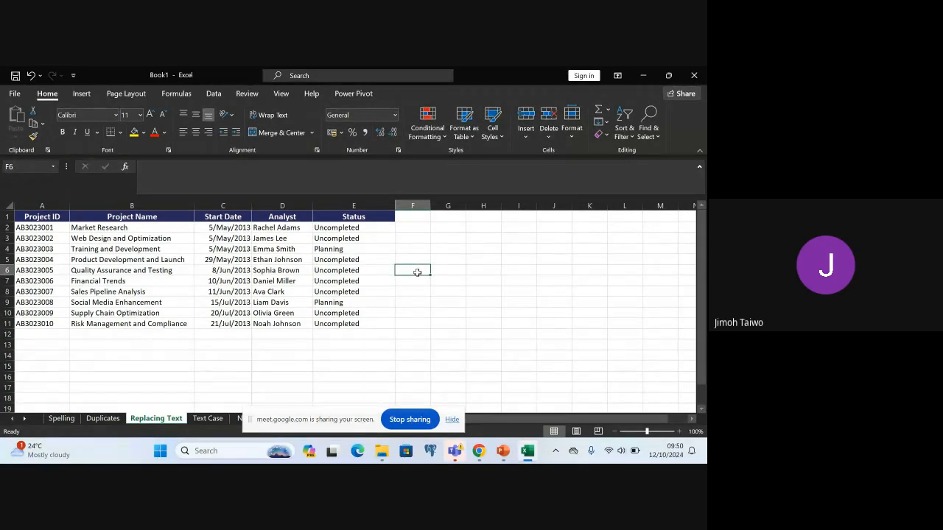
key(ctrl+z)
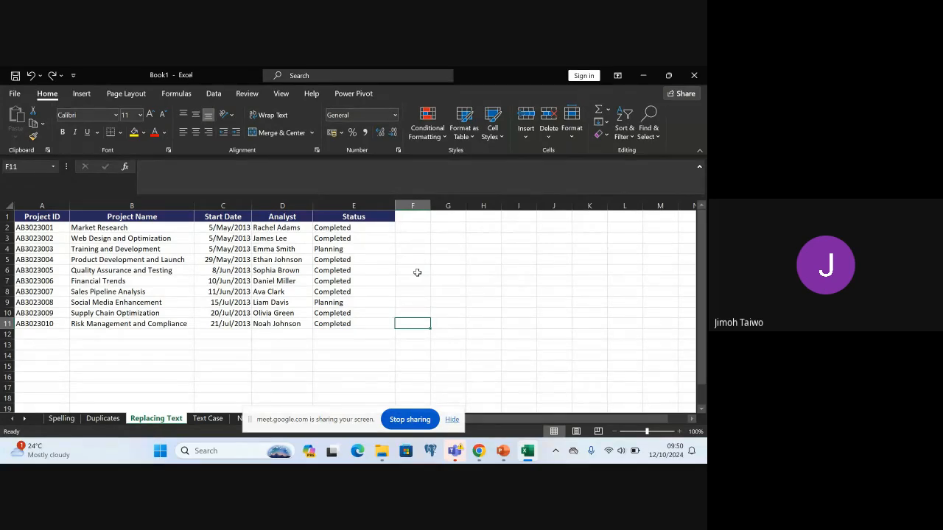
click(444, 231)
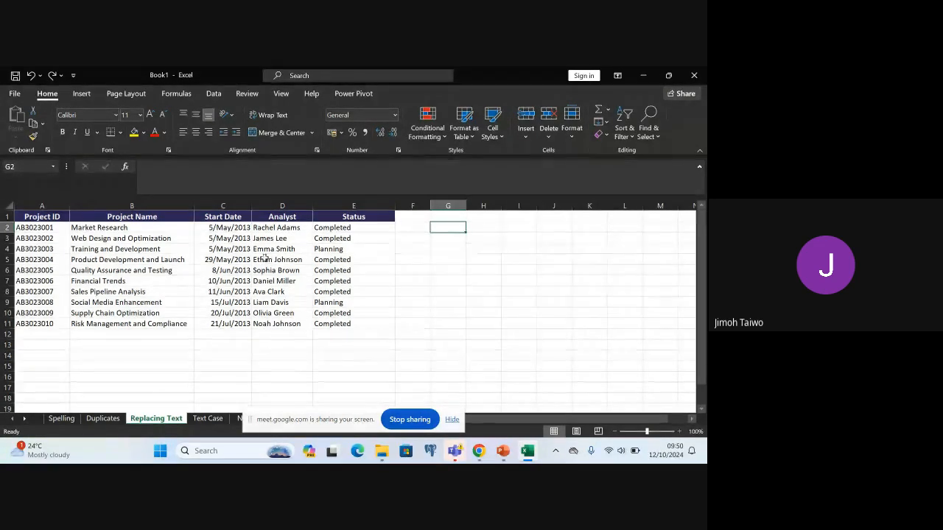
Replace all occurrences of Completed with Uncompleted within the project data A2:E11
click(24, 227)
key(ctrl+a)
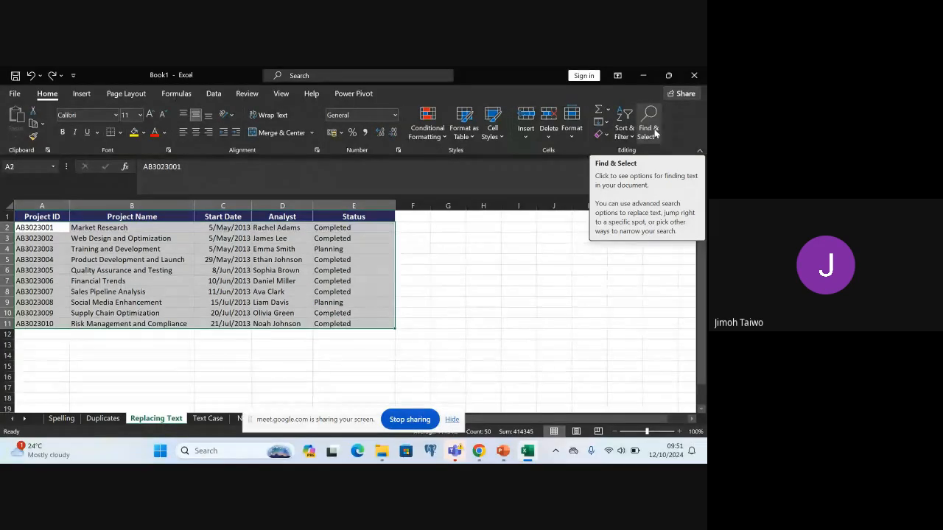
click(654, 133)
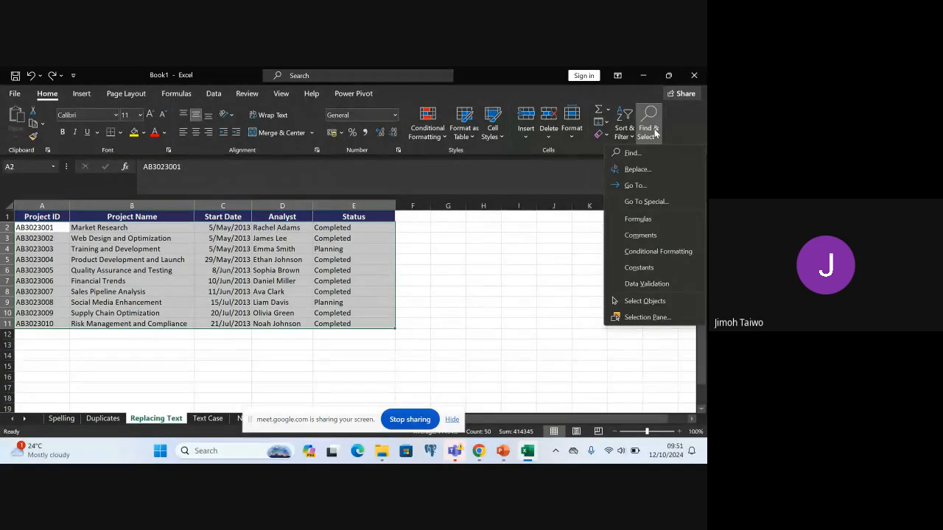
click(638, 170)
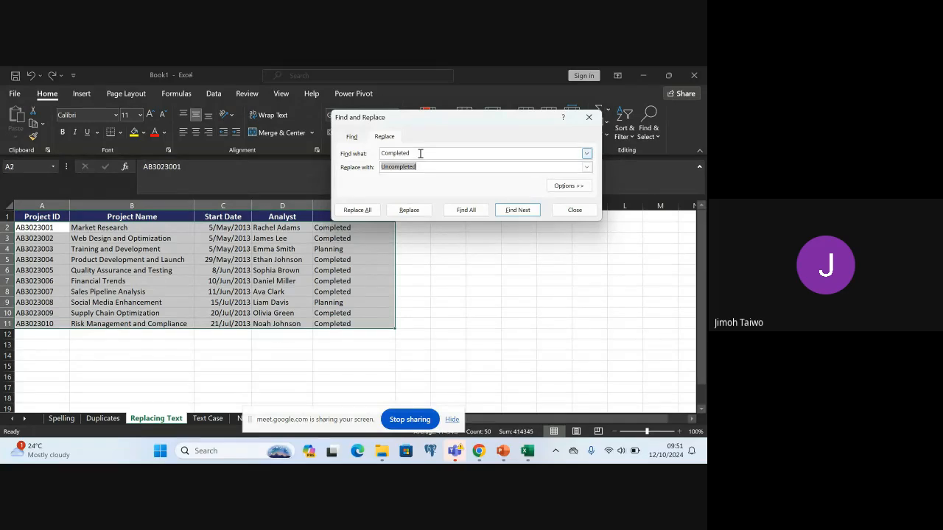
click(420, 153)
click(435, 168)
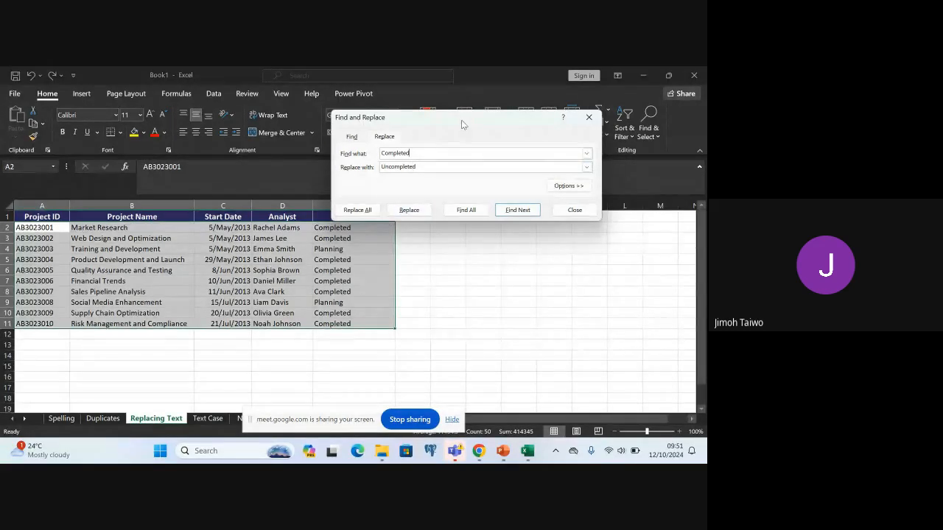
drag(462, 120, 496, 97)
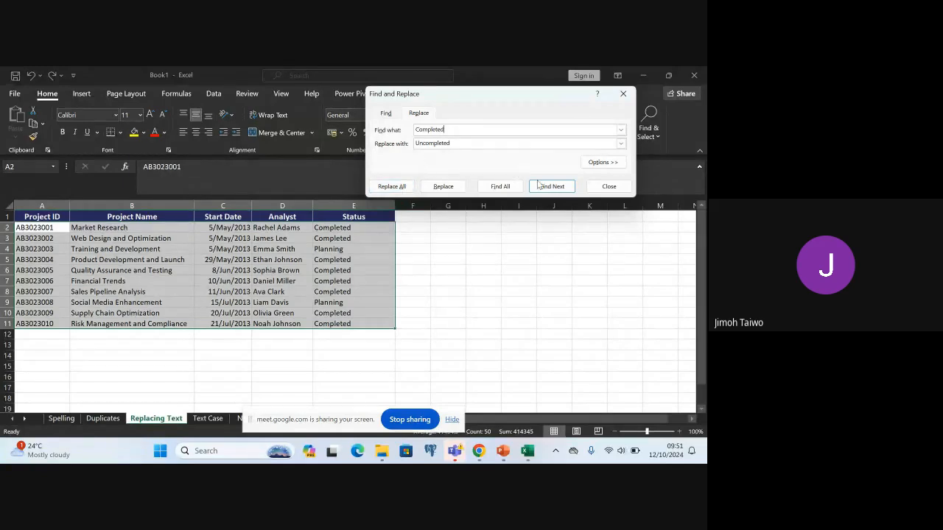
click(403, 188)
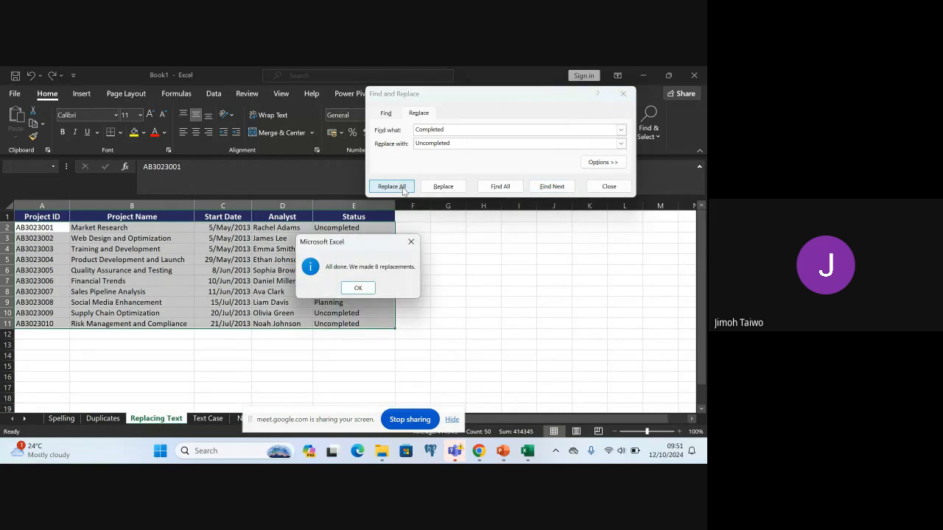
click(359, 288)
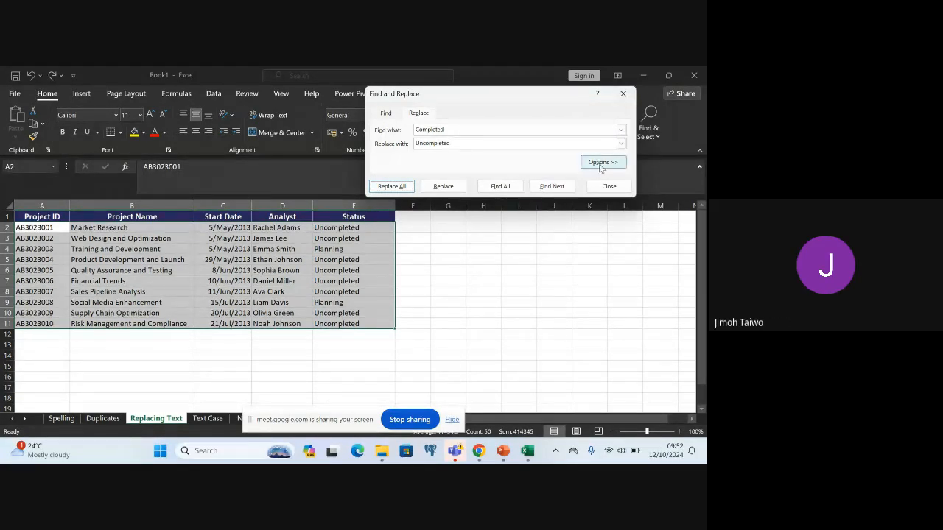
click(608, 188)
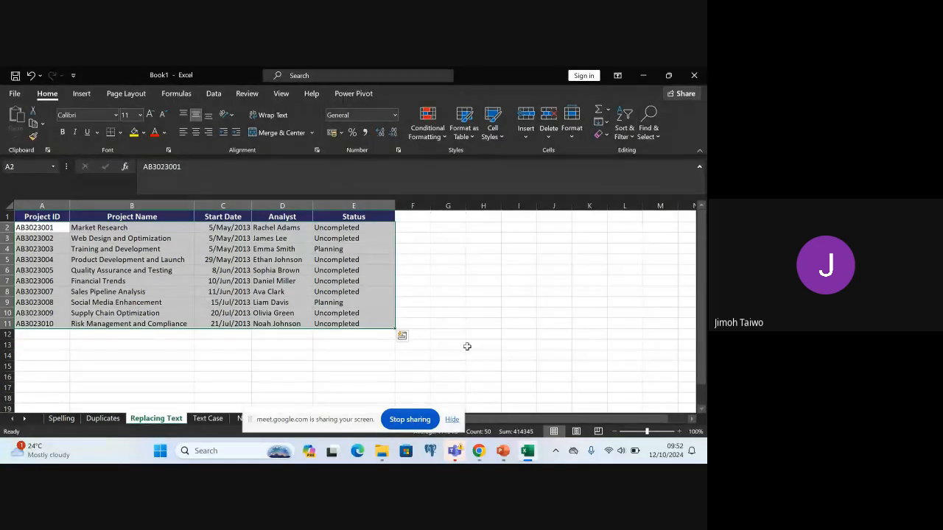
click(455, 322)
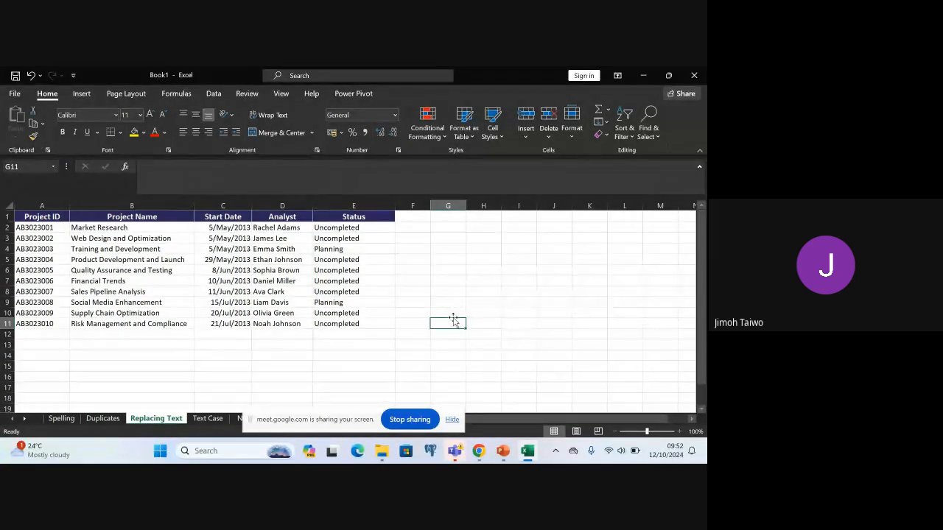
Insert a blank column before the Math column on the Text Case sheet
click(207, 419)
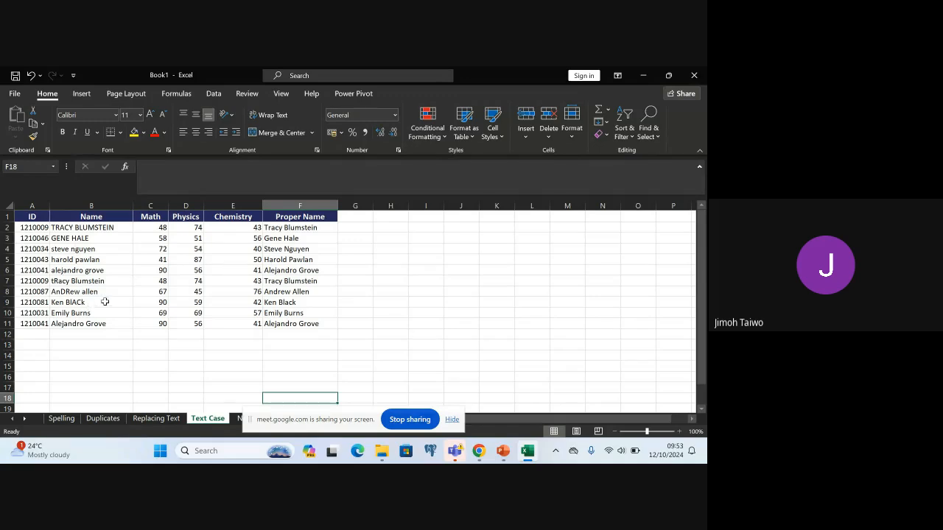
click(145, 203)
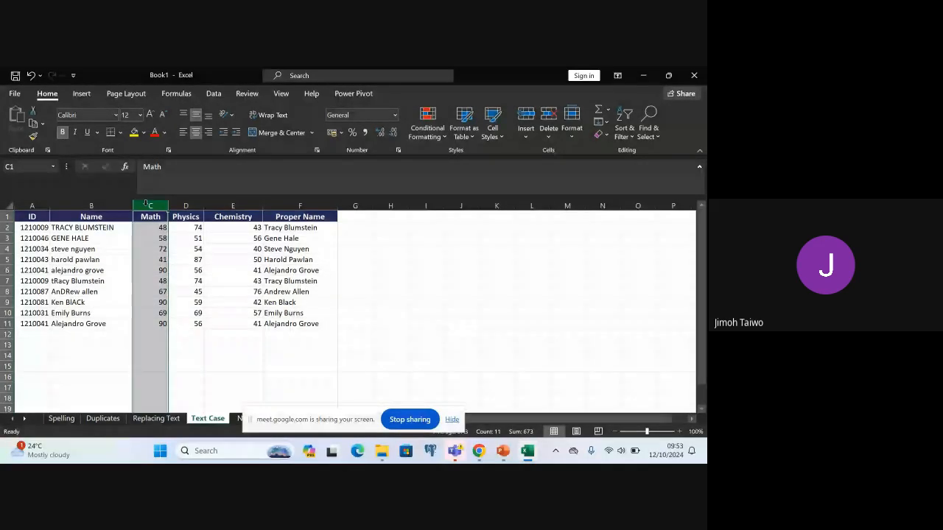
right_click(147, 205)
click(186, 284)
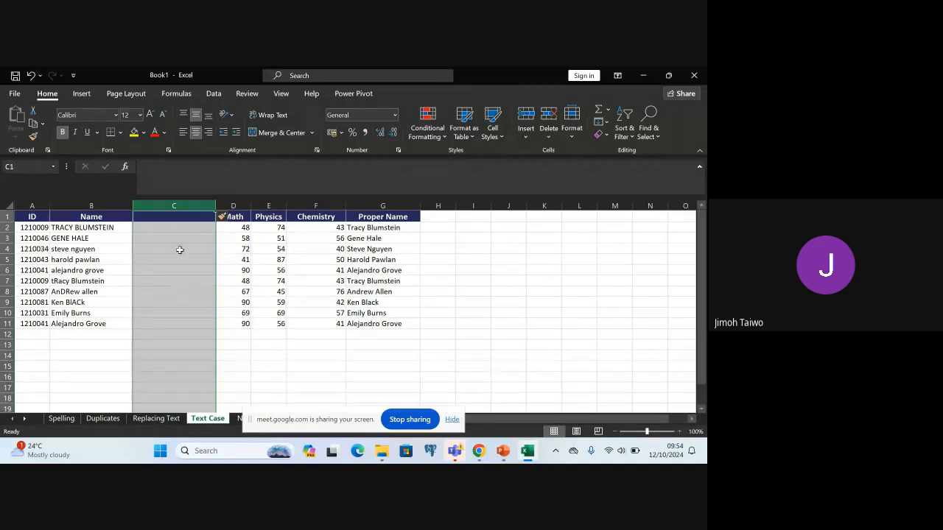
Enter the formula =PROPER(B2) in cell C2 to convert the first name to proper case
click(155, 228)
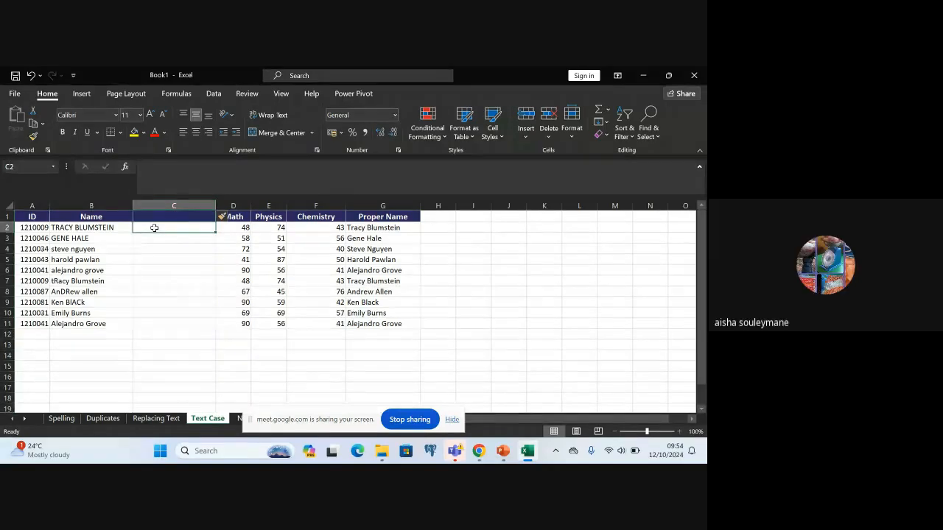
double_click(154, 227)
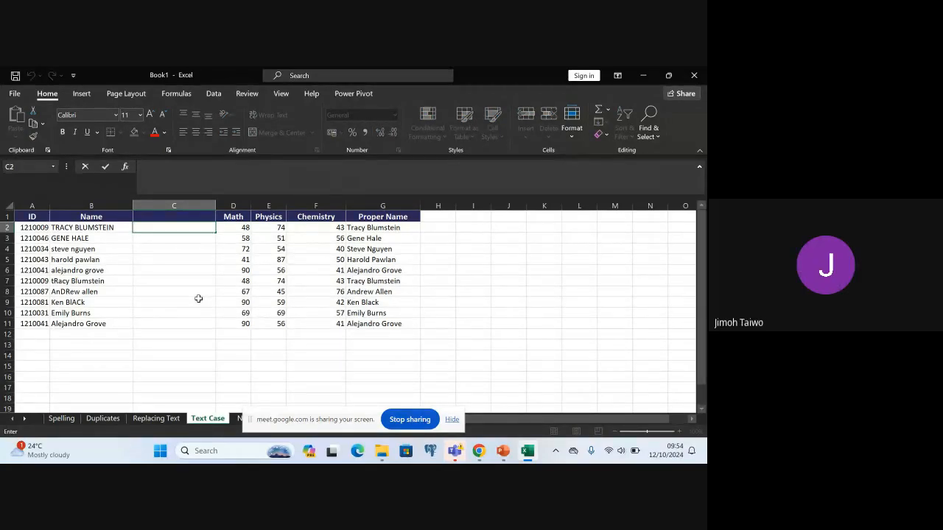
text(=)
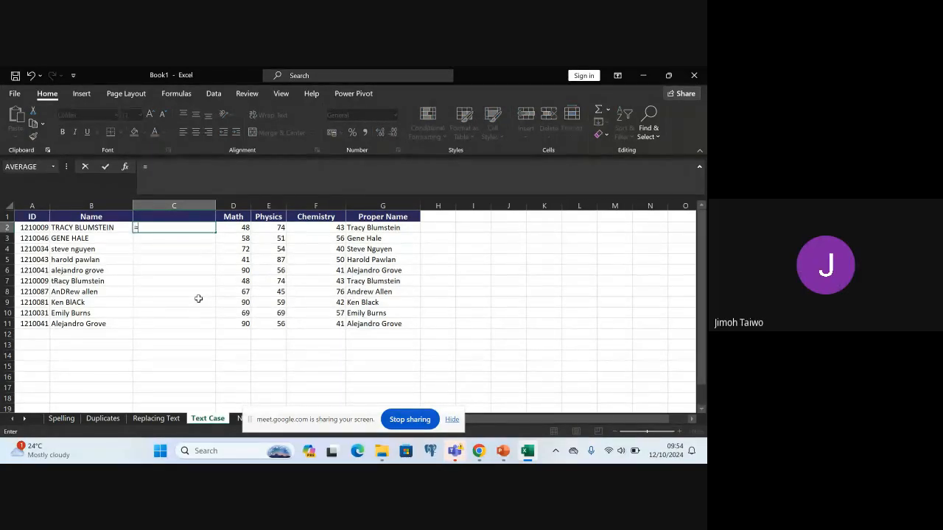
text(P)
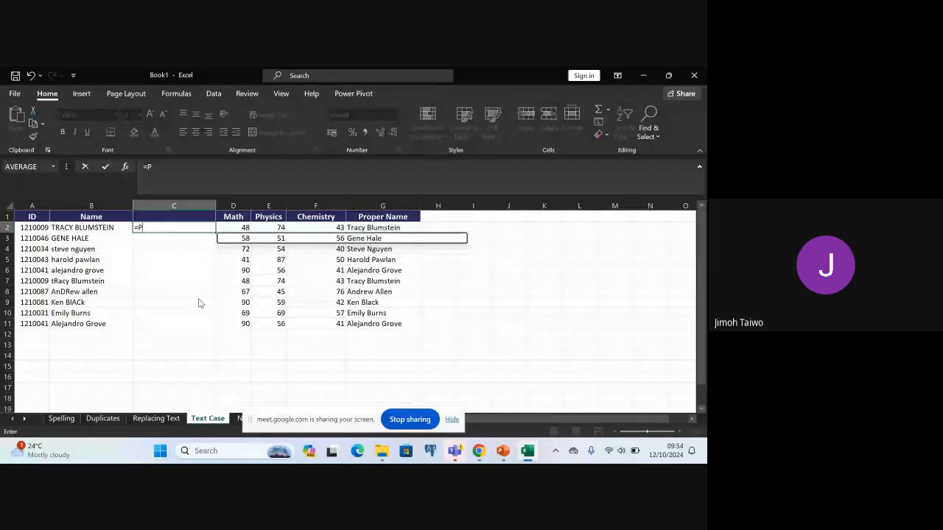
text(ROPER)
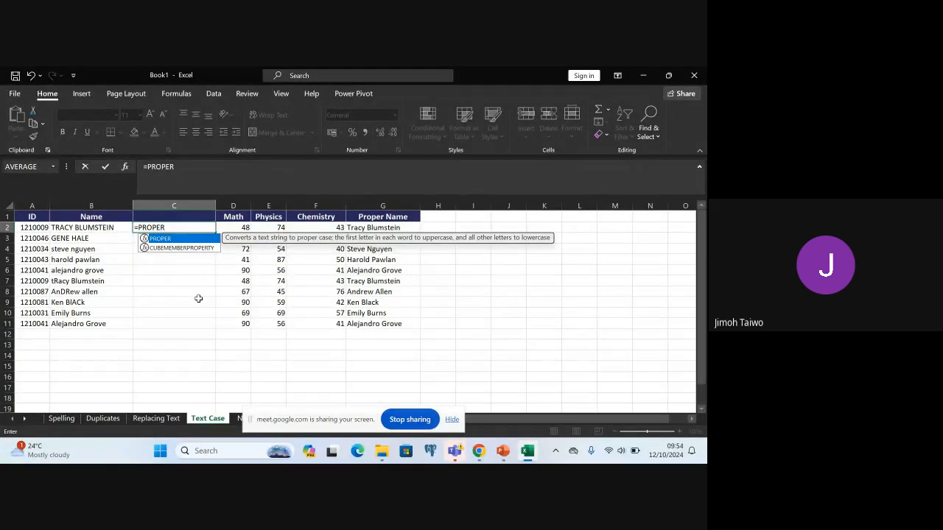
text(()
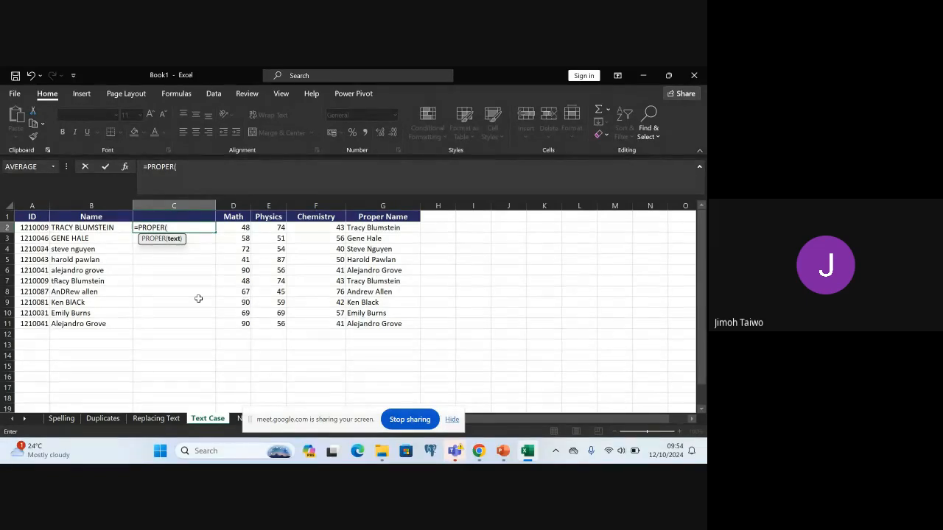
text(B2)
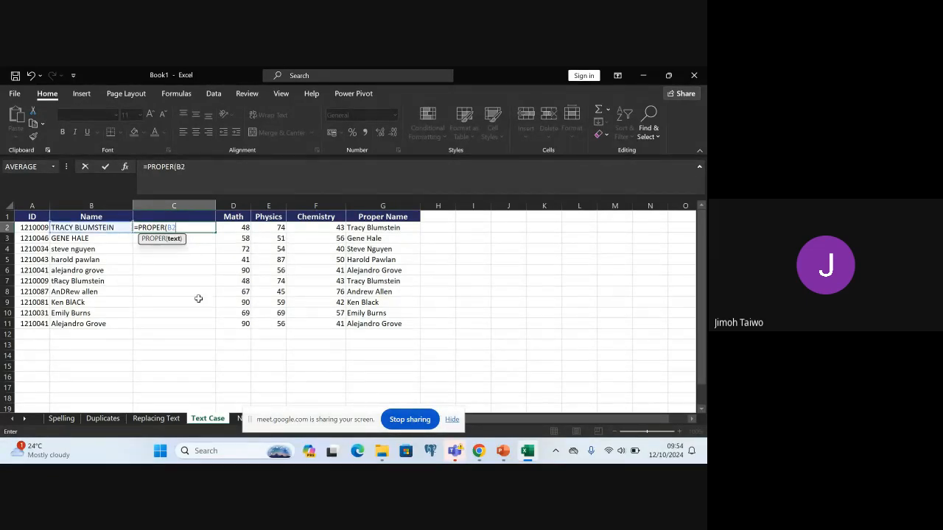
text())
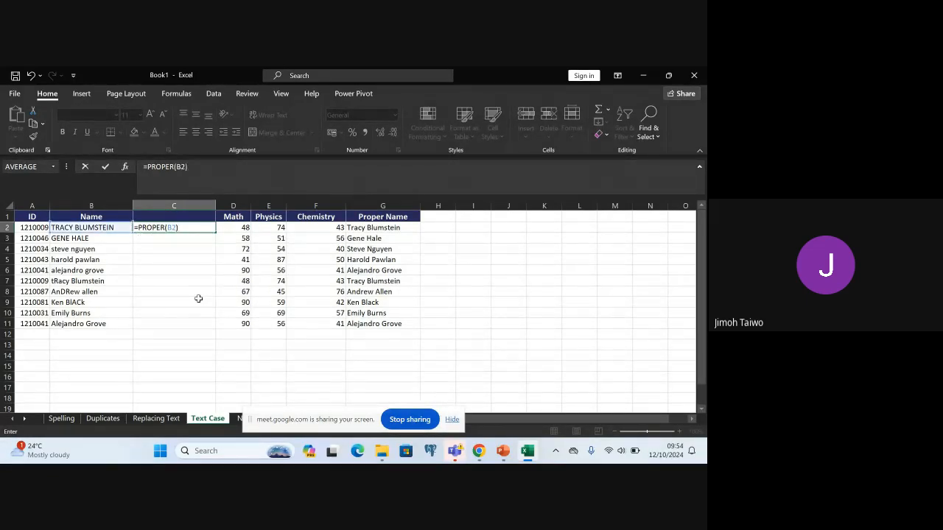
key(Return)
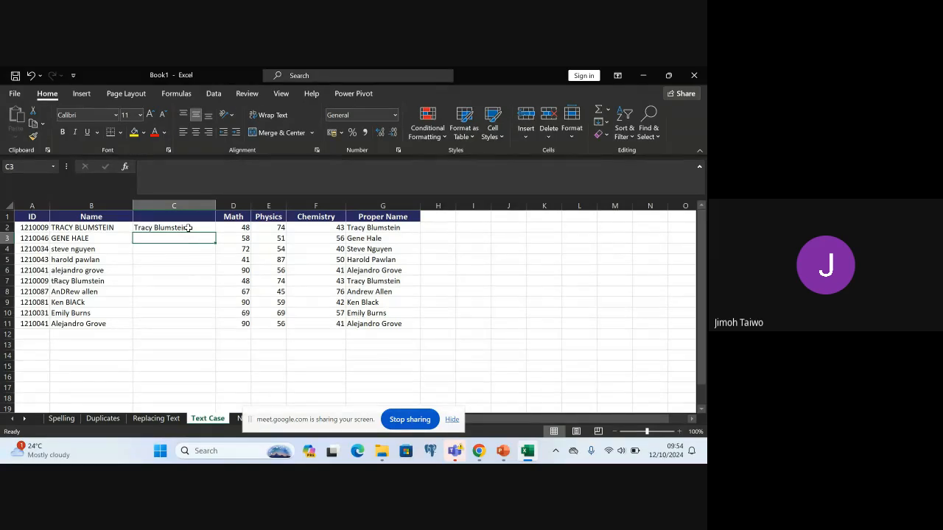
Fill the PROPER formula from C2 down to C11
click(189, 227)
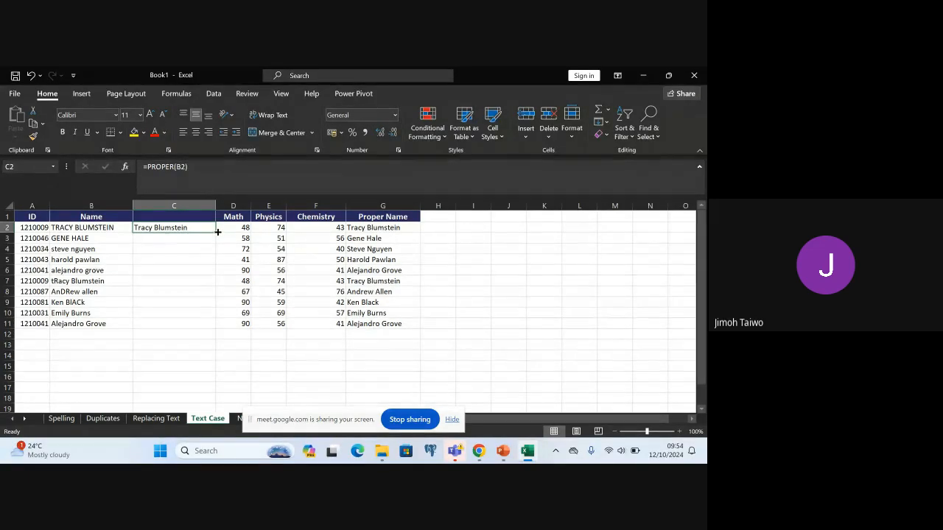
drag(215, 232, 216, 232)
drag(212, 243, 210, 327)
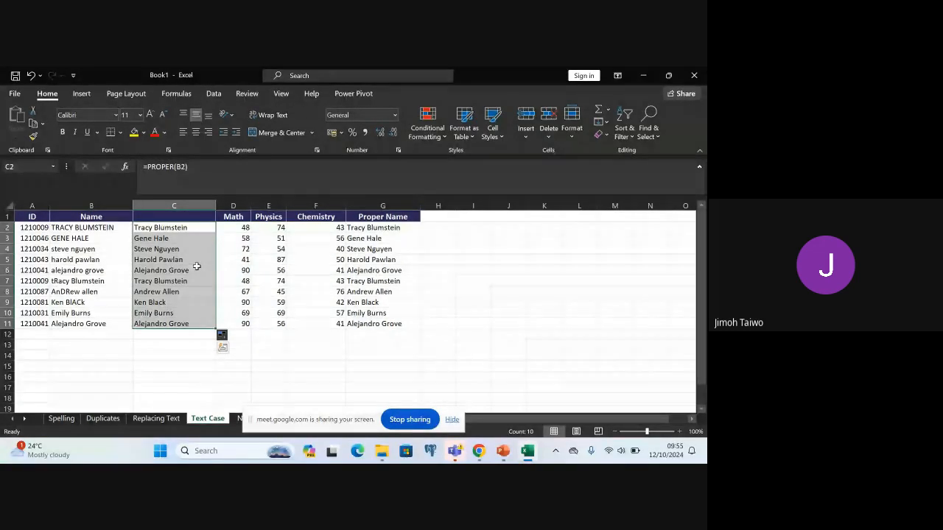
Copy the proper-case names in C2:C11 and paste them as values over the original names in B2:B11
key(ctrl+c)
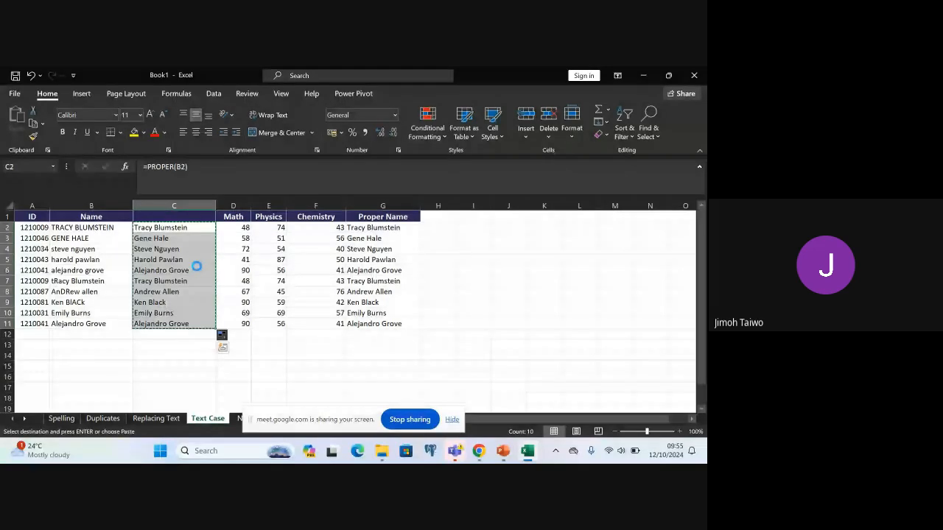
click(81, 227)
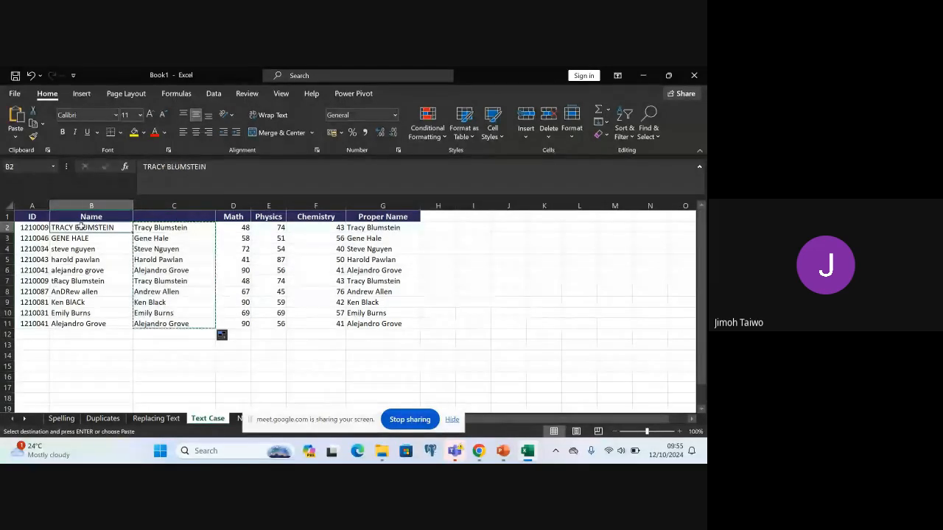
shift+click(95, 324)
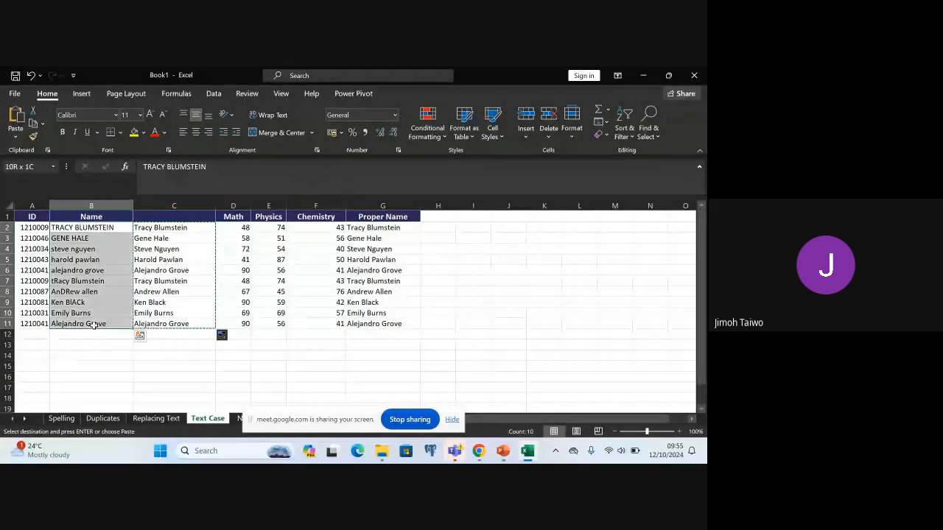
click(15, 137)
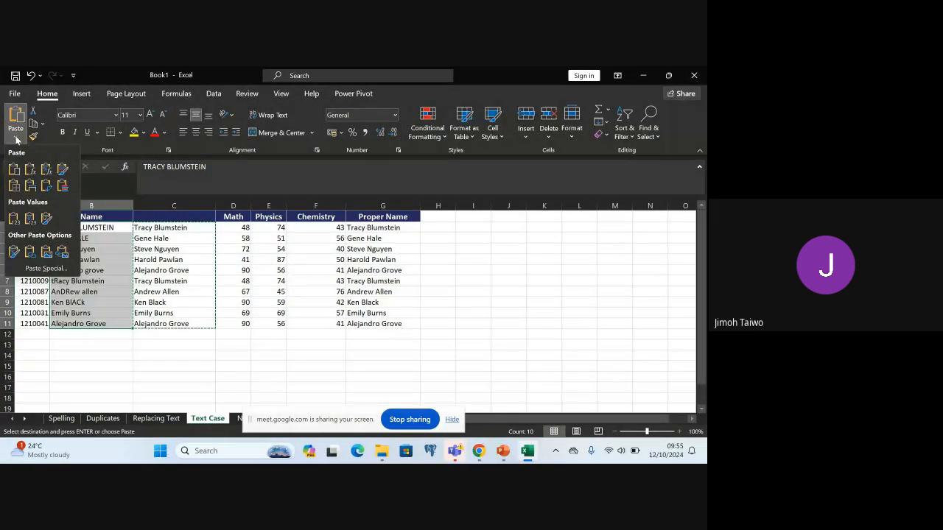
click(13, 218)
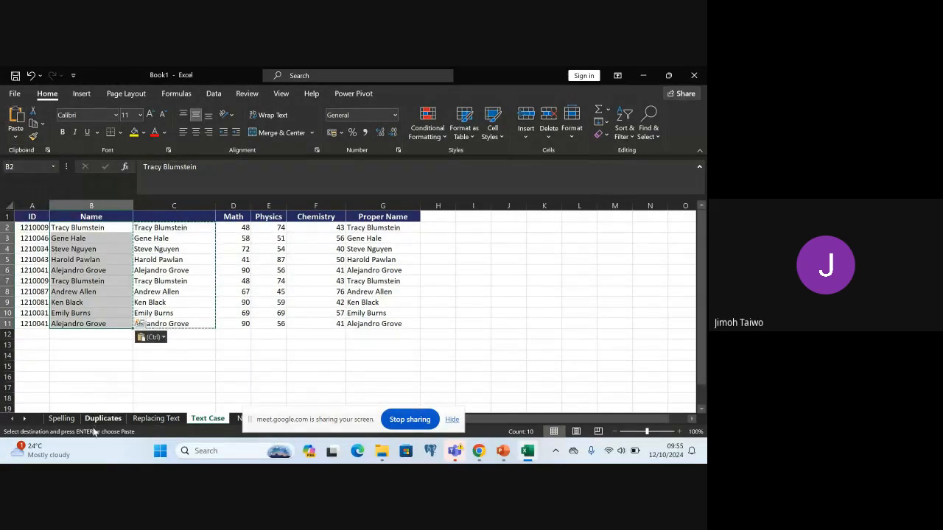
click(94, 368)
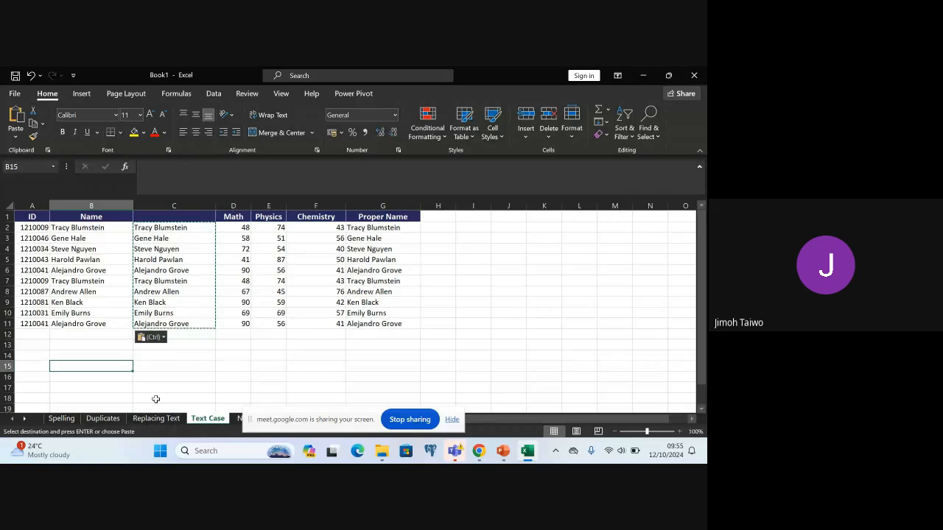
Compare the PROPER formulas in the helper column C with the pasted plain values in the Name column
double_click(167, 249)
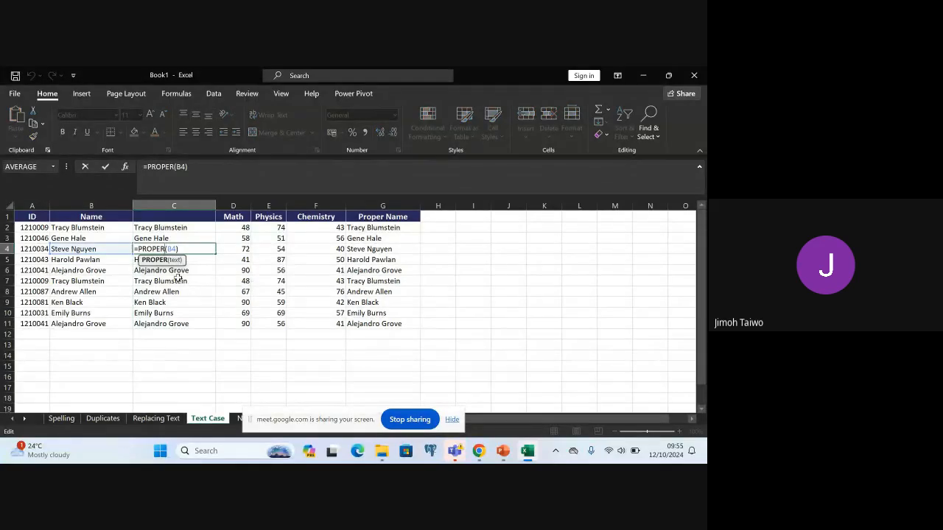
double_click(178, 280)
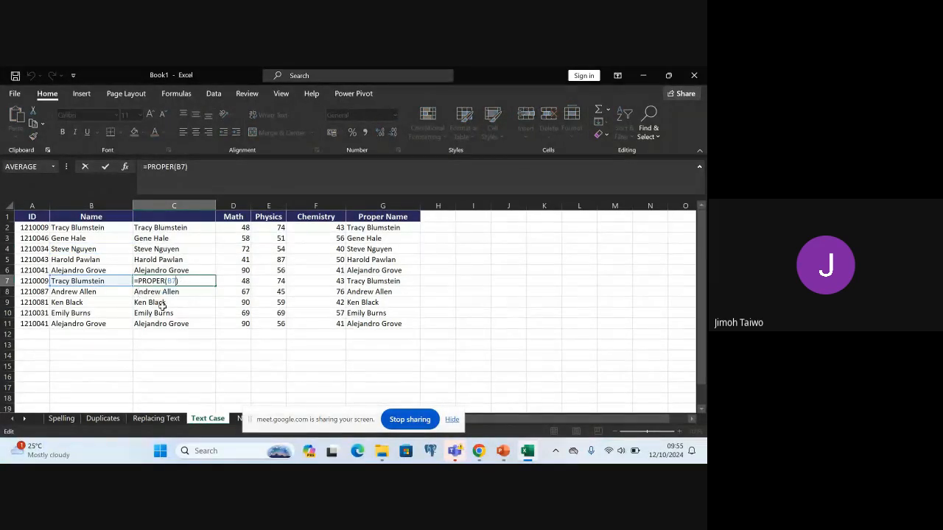
click(160, 305)
double_click(159, 302)
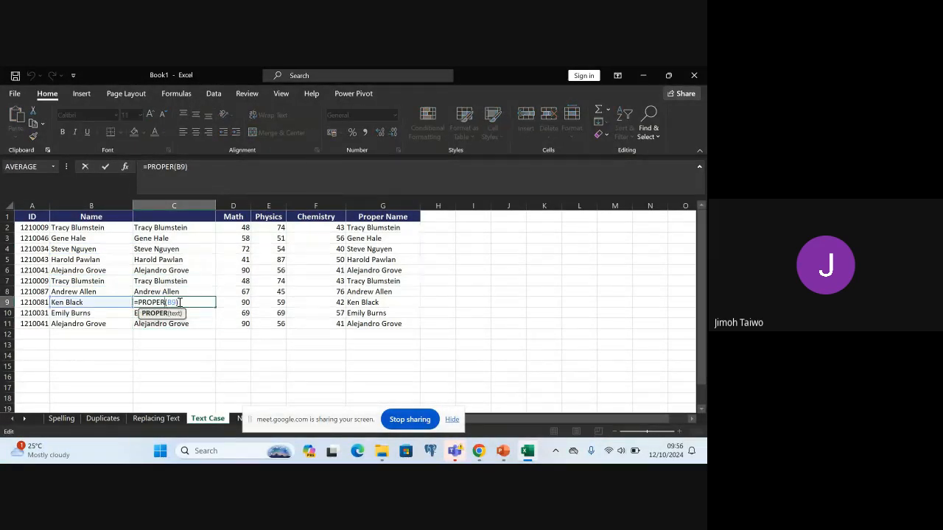
click(81, 250)
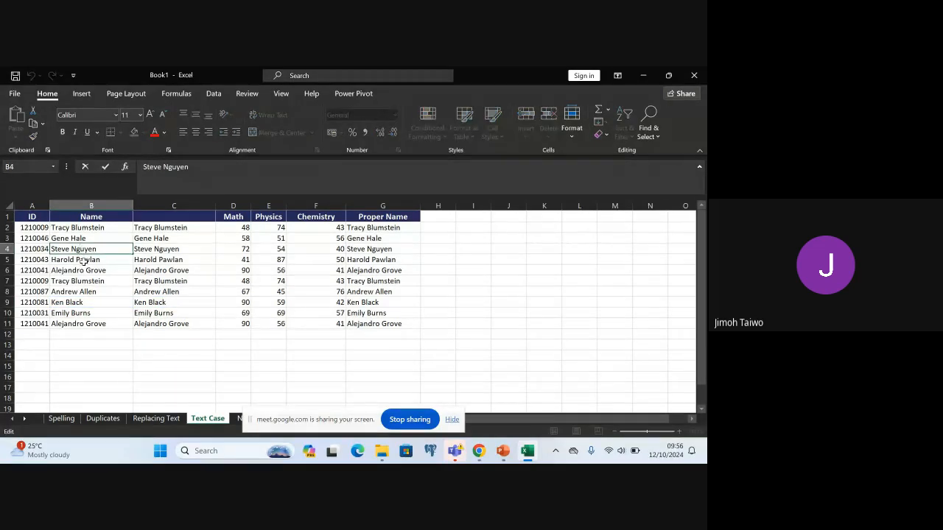
click(83, 261)
key(Down)
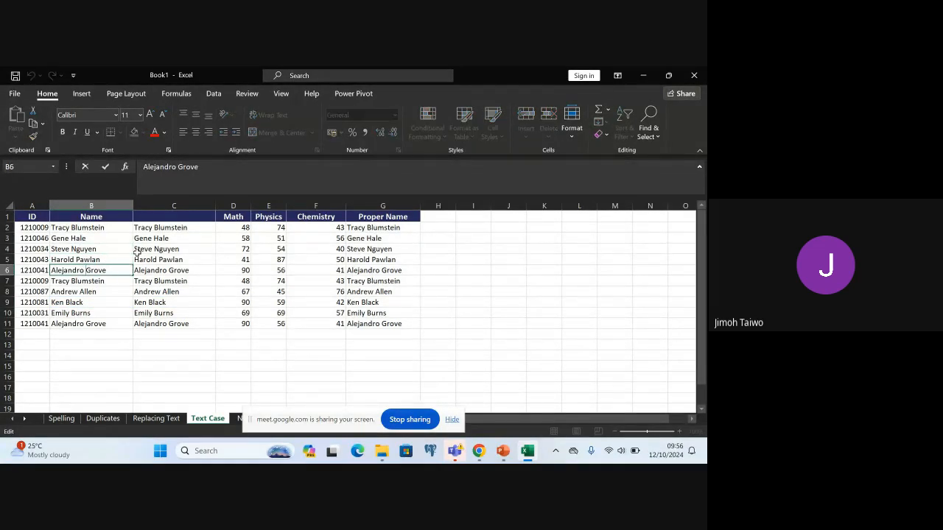
click(152, 258)
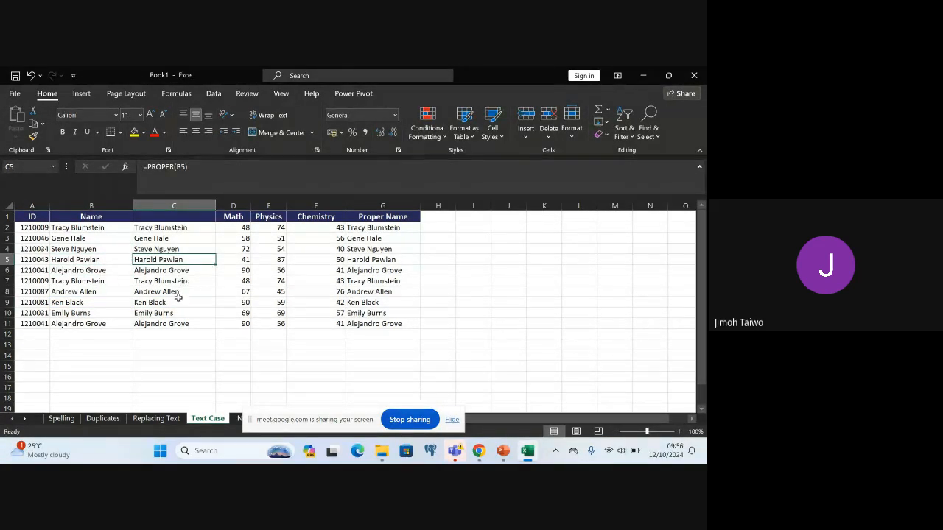
Delete the helper column C containing the PROPER formulas
click(174, 206)
right_click(174, 214)
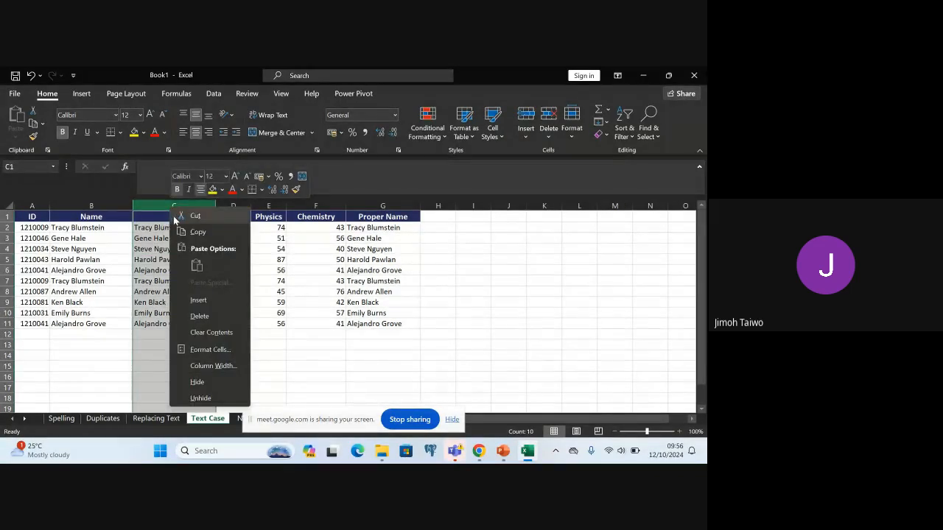
click(200, 316)
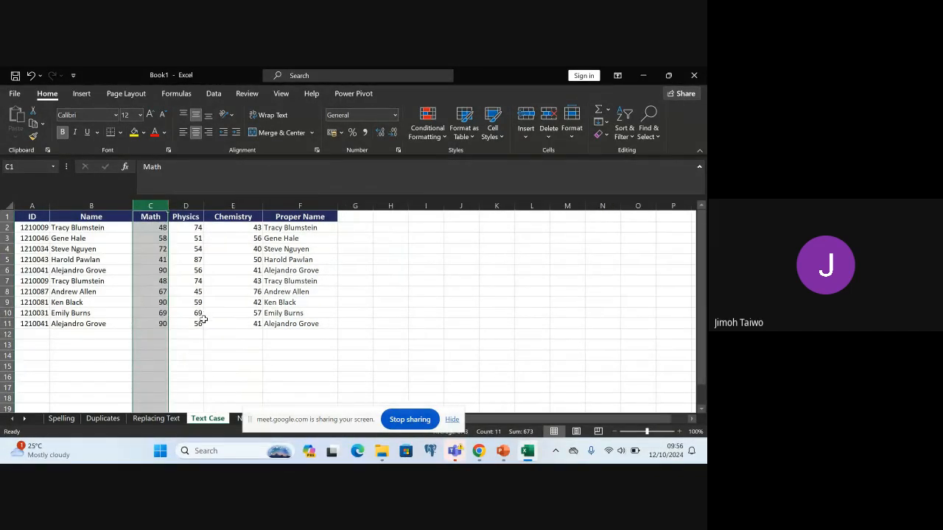
click(363, 338)
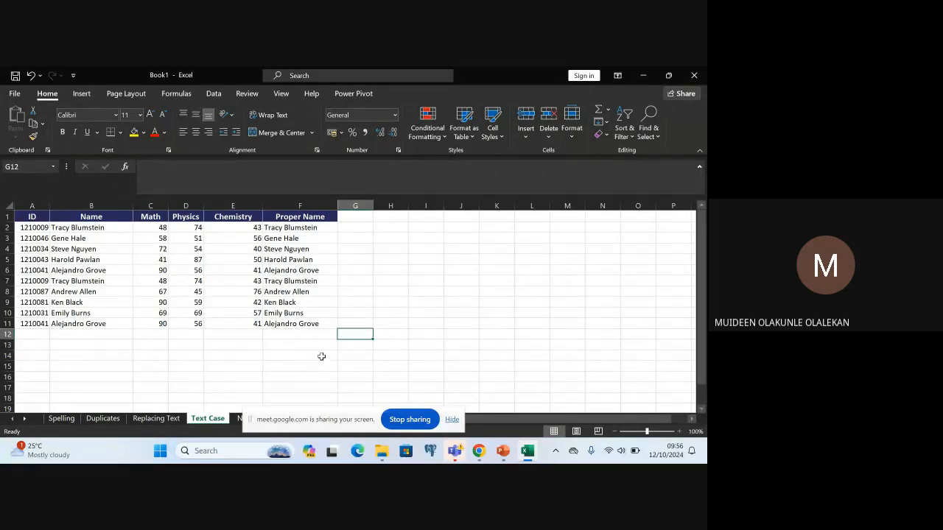
click(237, 419)
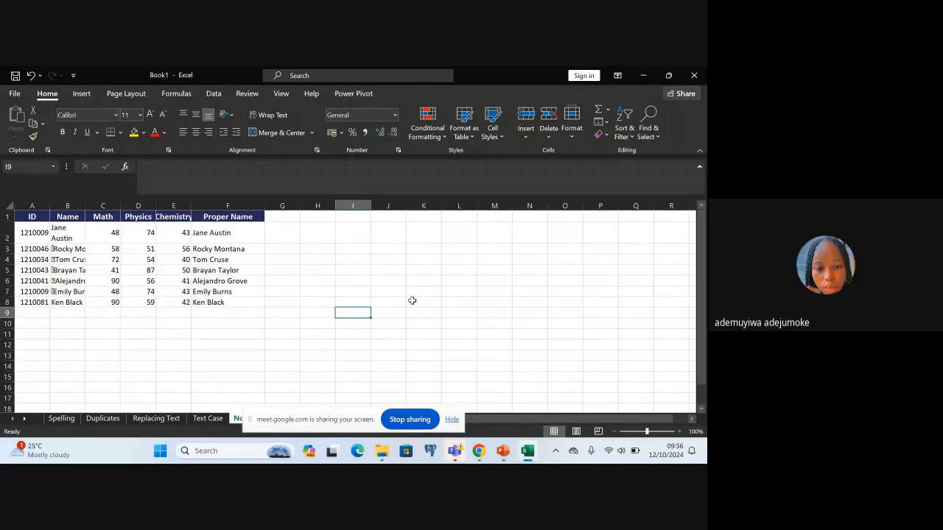
click(207, 420)
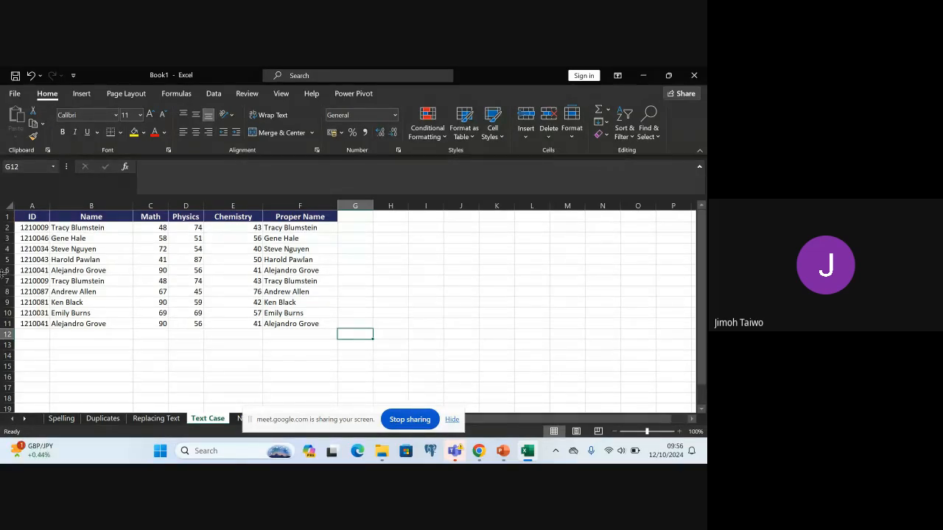
Enter the formula =UPPER(B11) in cell B13 to convert the last name in the table to uppercase
click(62, 346)
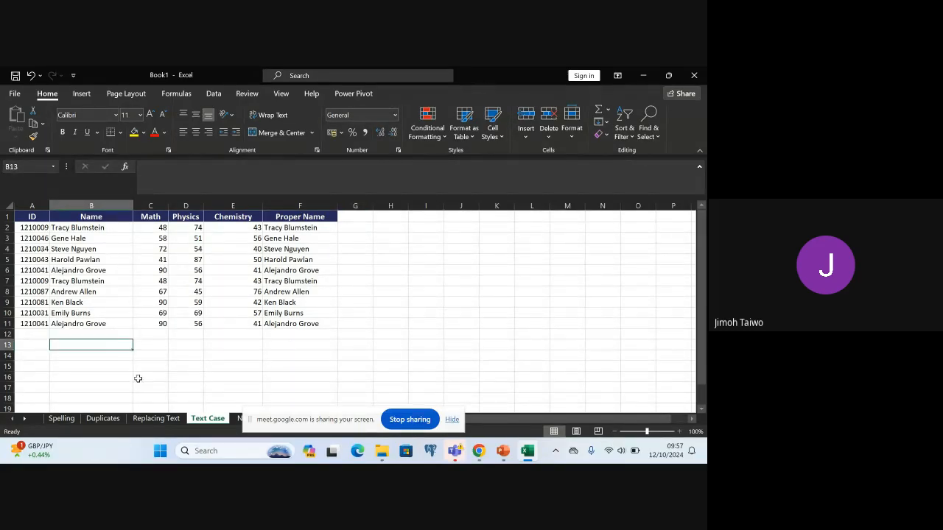
text(=)
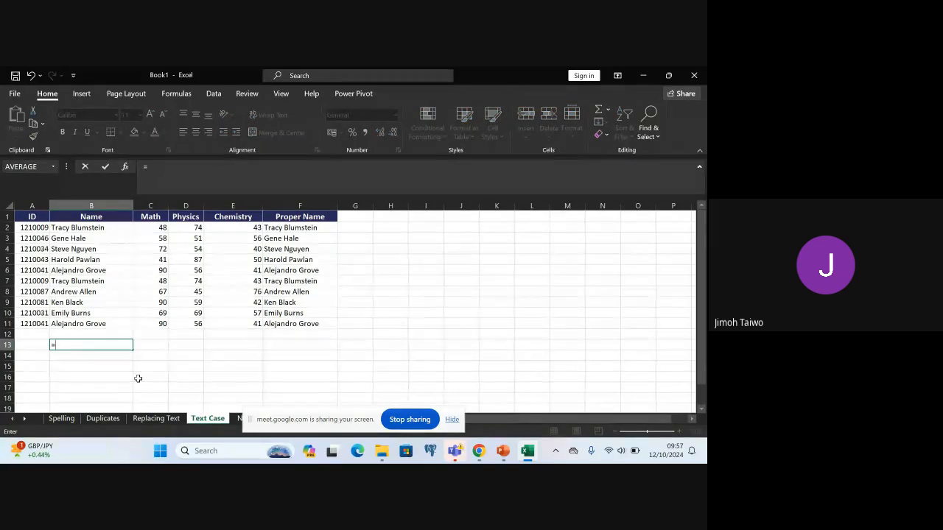
text(UPP)
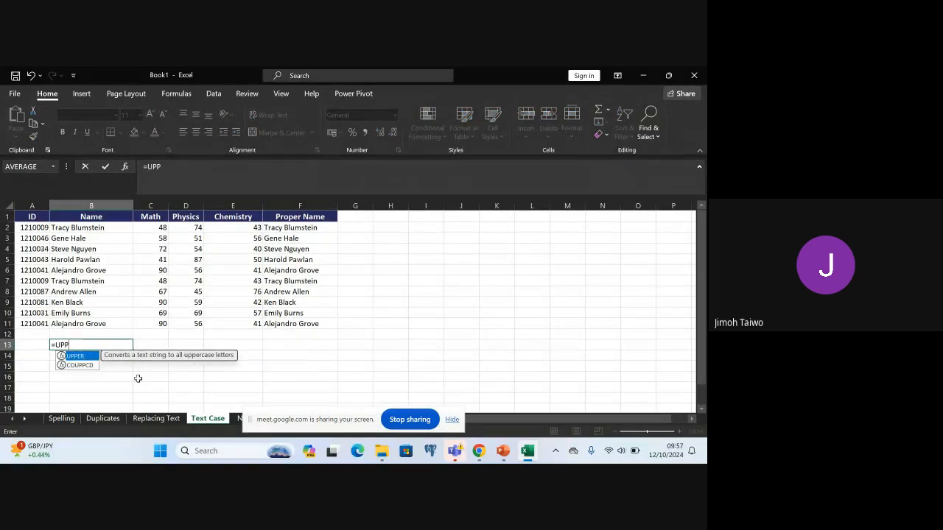
text(ER()
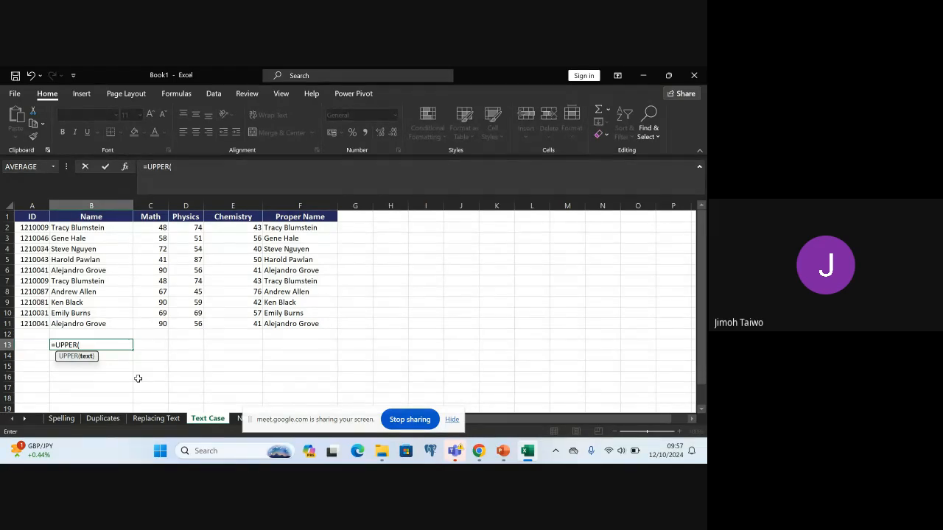
text(B11)
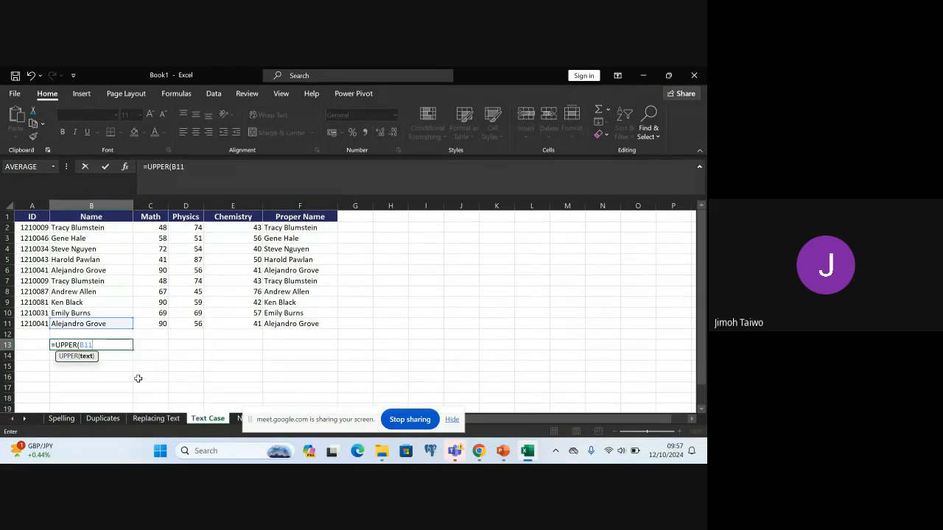
text())
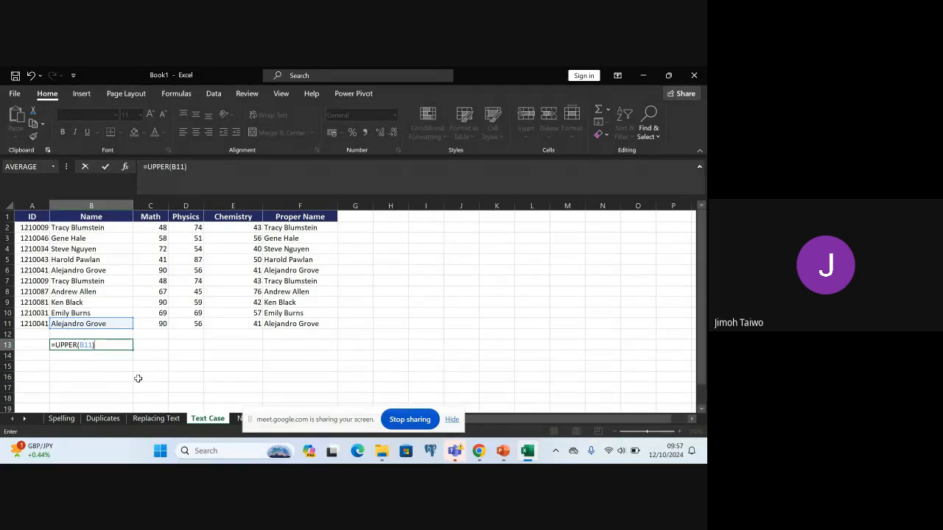
key(Return)
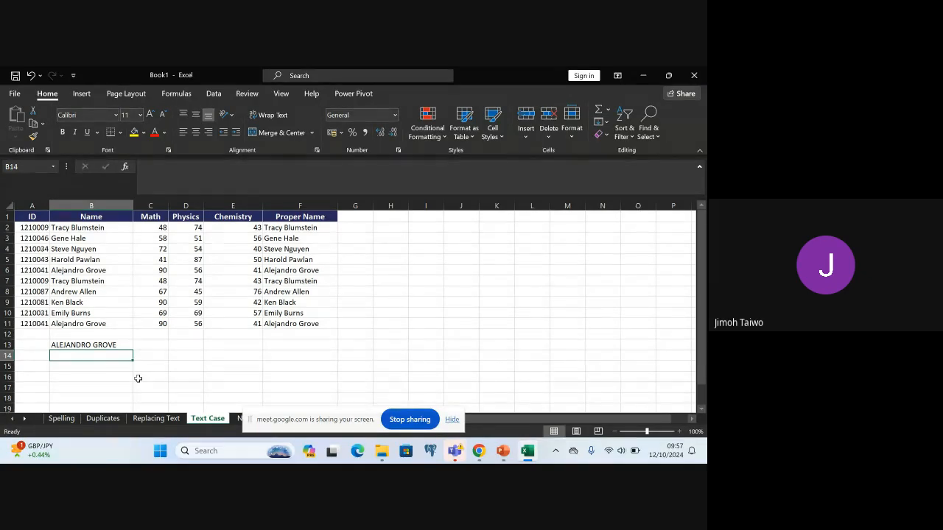
Enter the formula =LOWER(B11) in cell B14 to convert the same name to lowercase
double_click(67, 356)
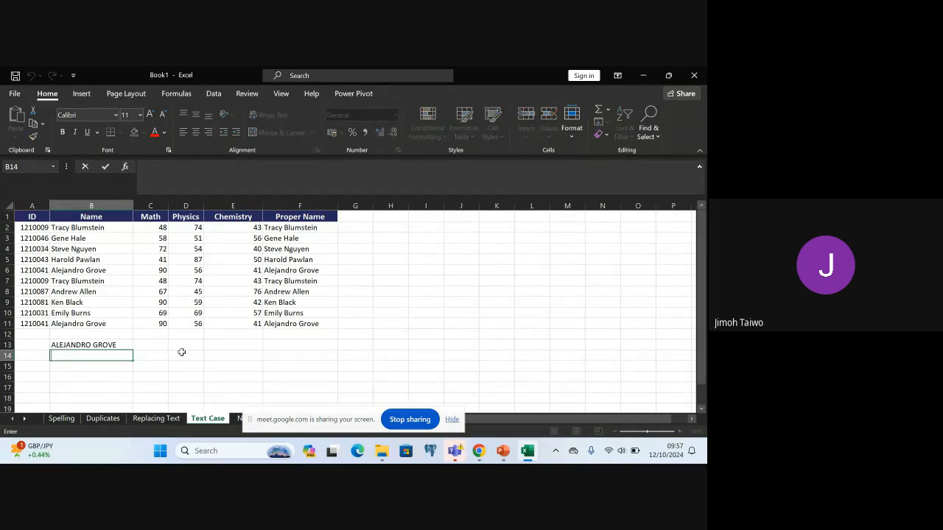
text(=)
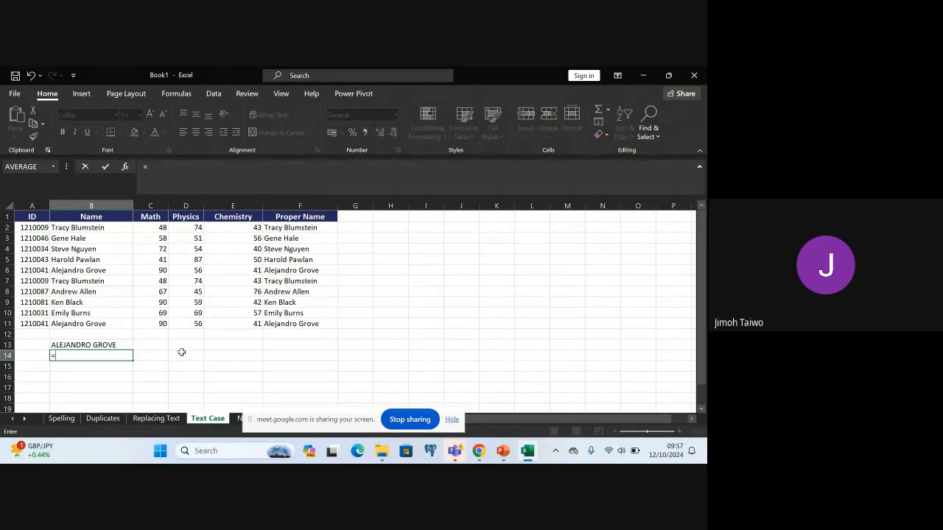
text(LOWER)
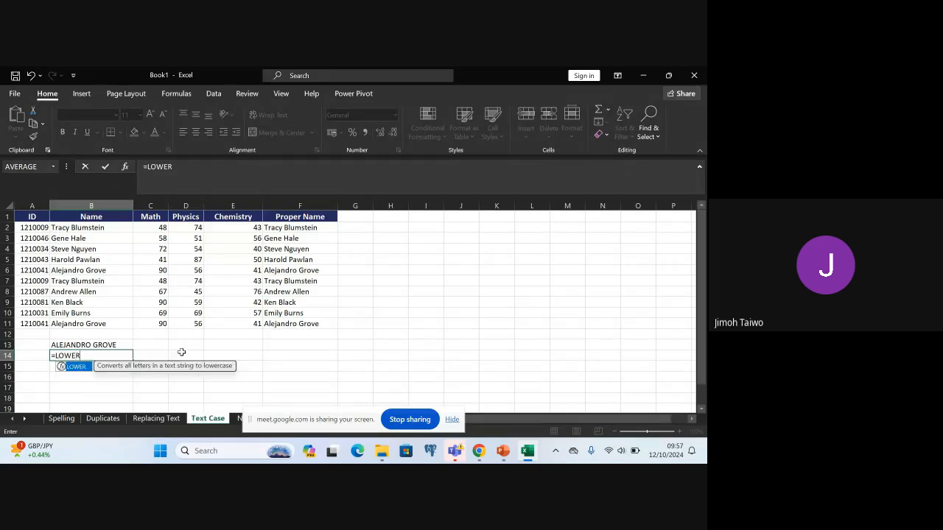
text(()
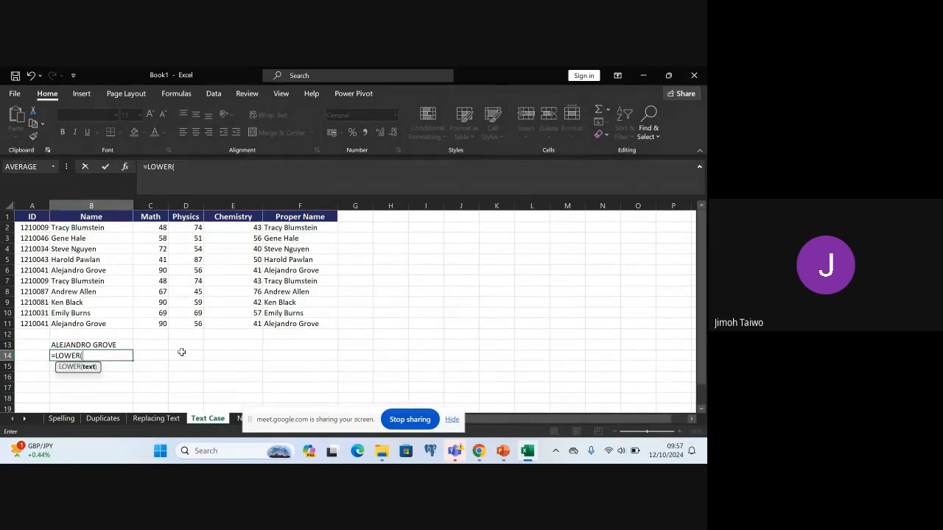
text(B)
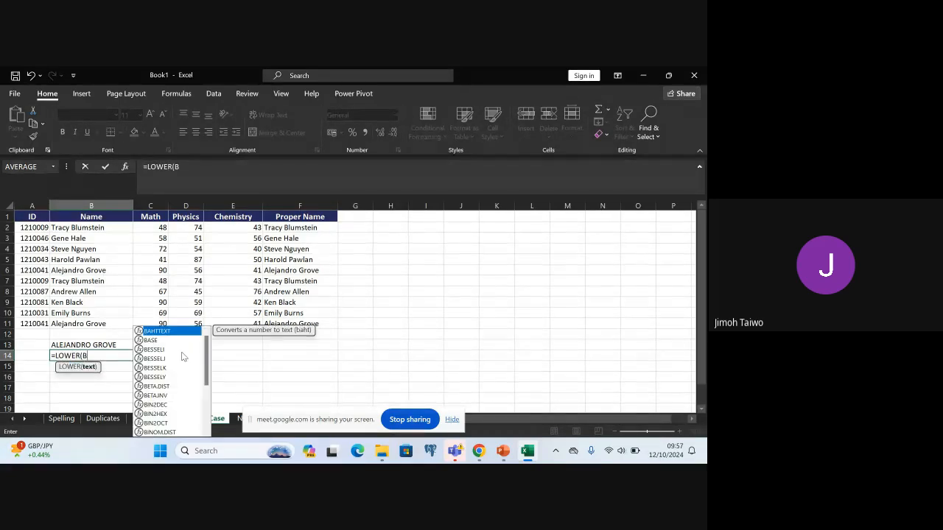
text(11))
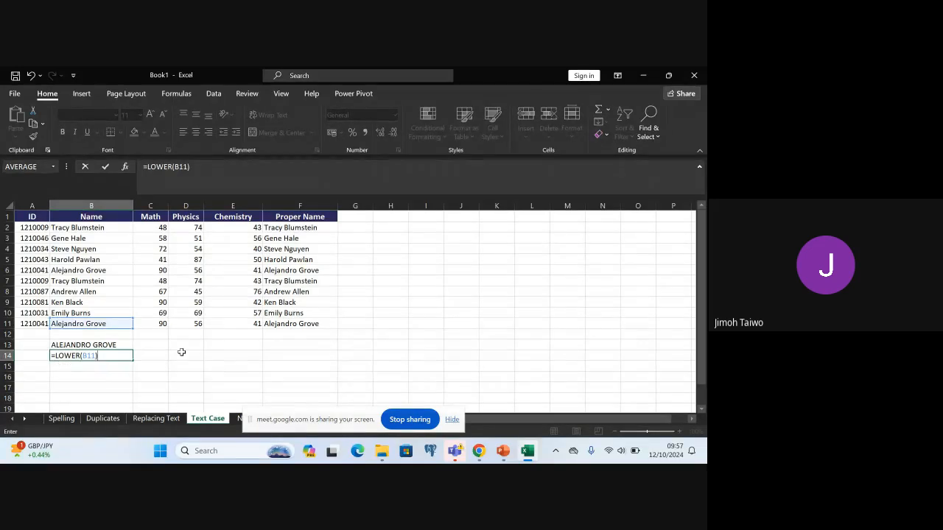
key(Return)
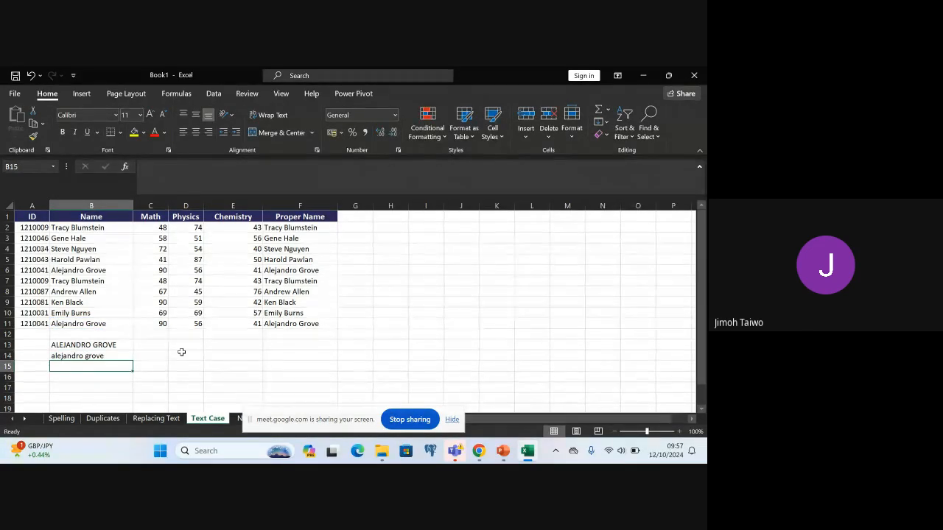
Enter the formula =PROPER(B11) in cell B15 to convert the same name to proper case
text(=PROPER)
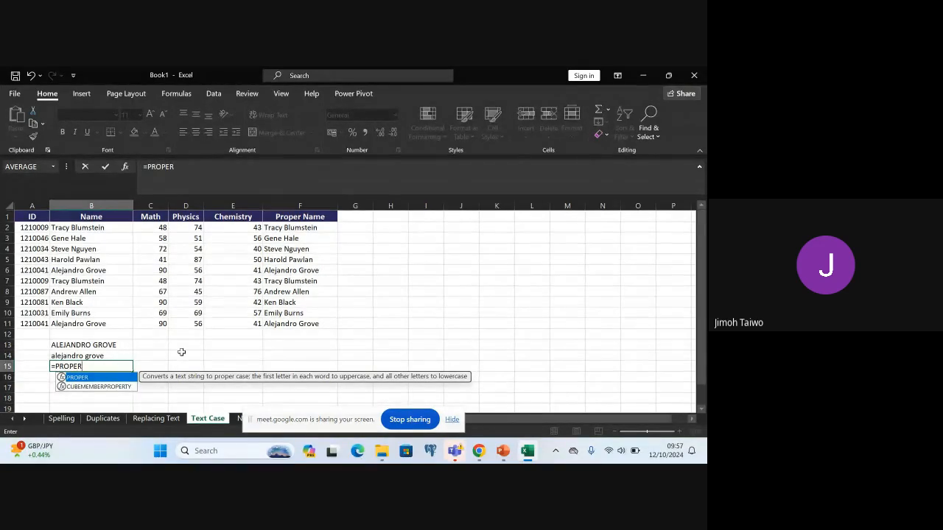
text(()
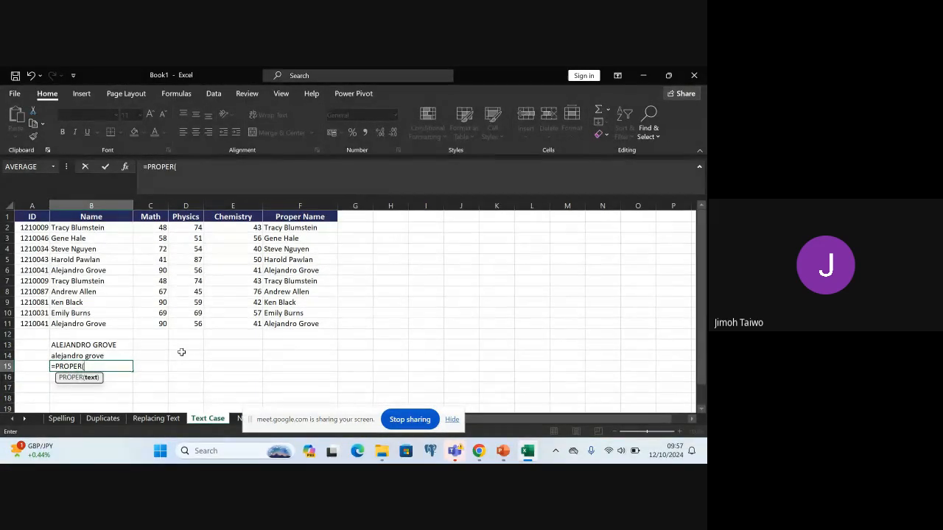
text(B11))
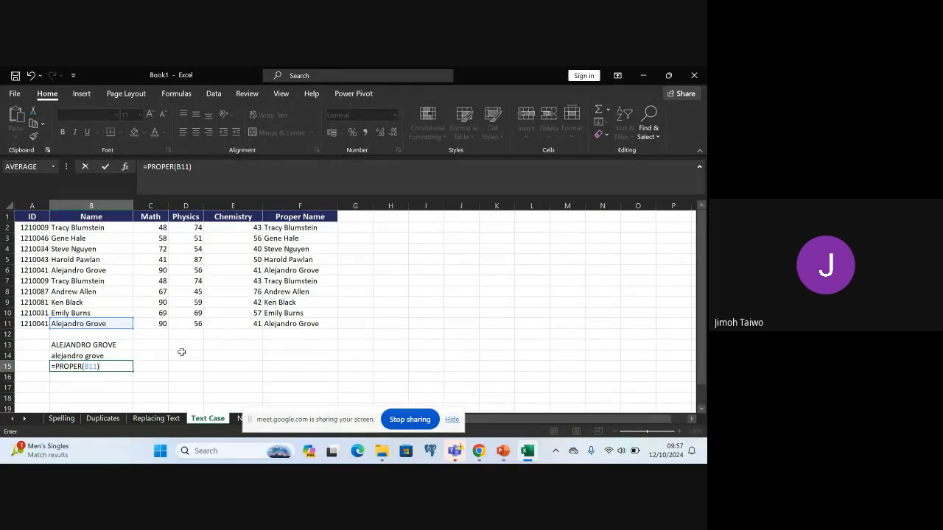
key(Return)
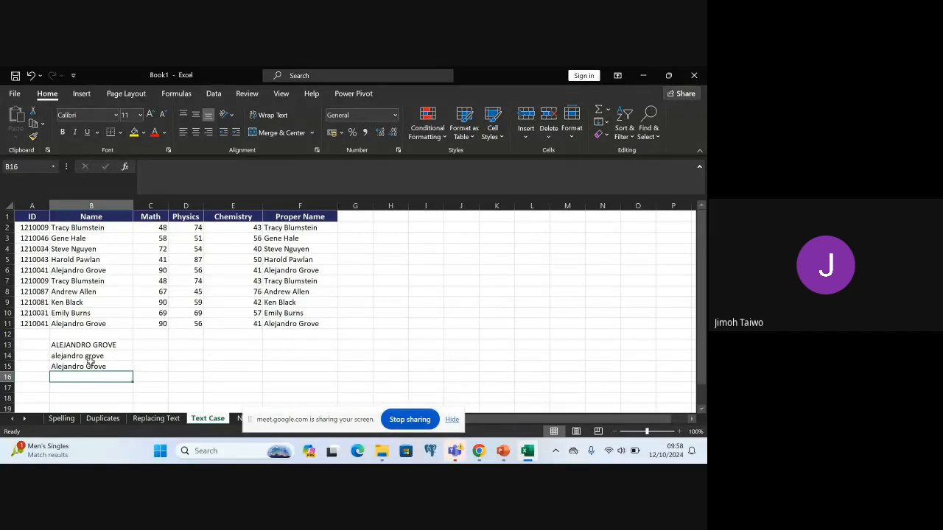
click(238, 419)
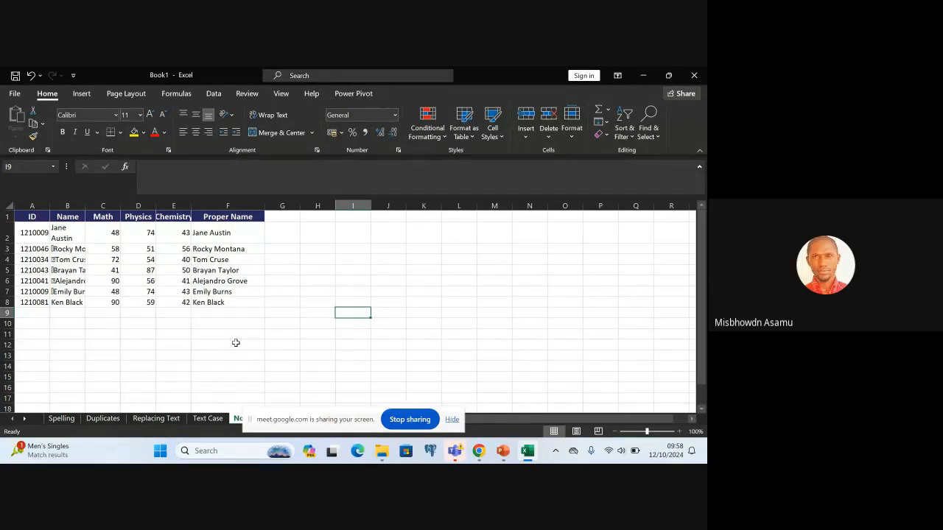
click(207, 418)
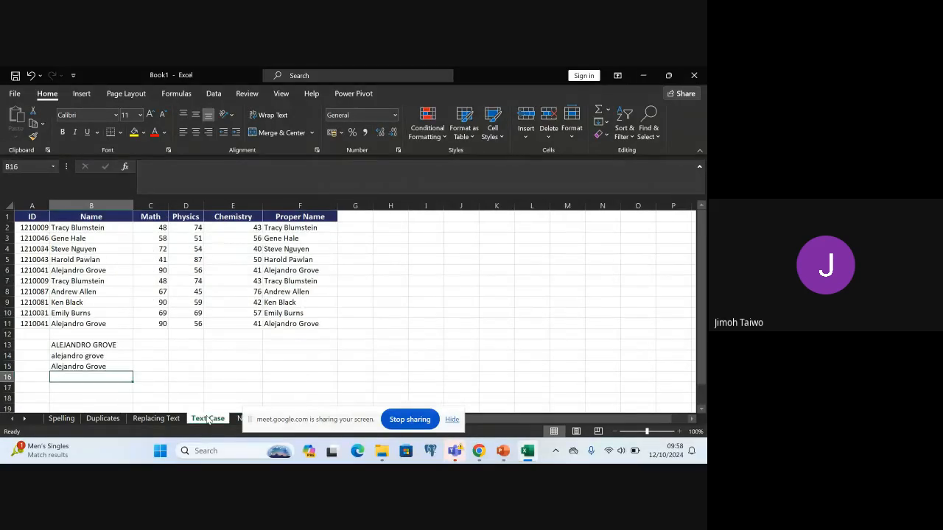
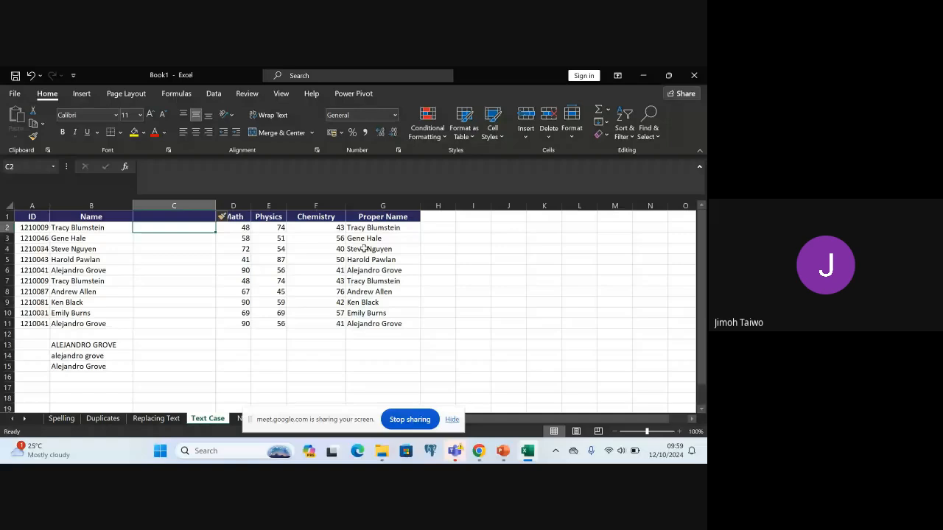
Enter the formula =UPPER(B2) in cell C2 and fill it down to C11 to convert all the names to uppercase
text(=)
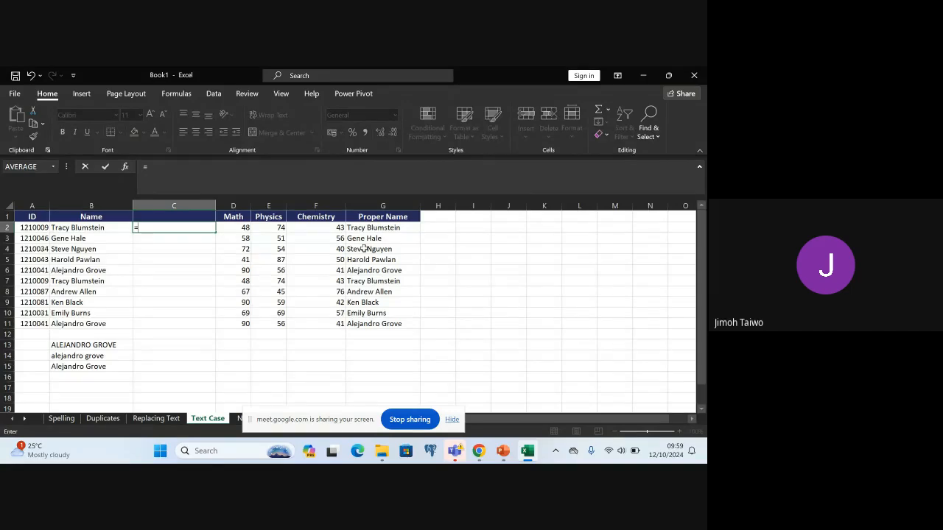
text(U)
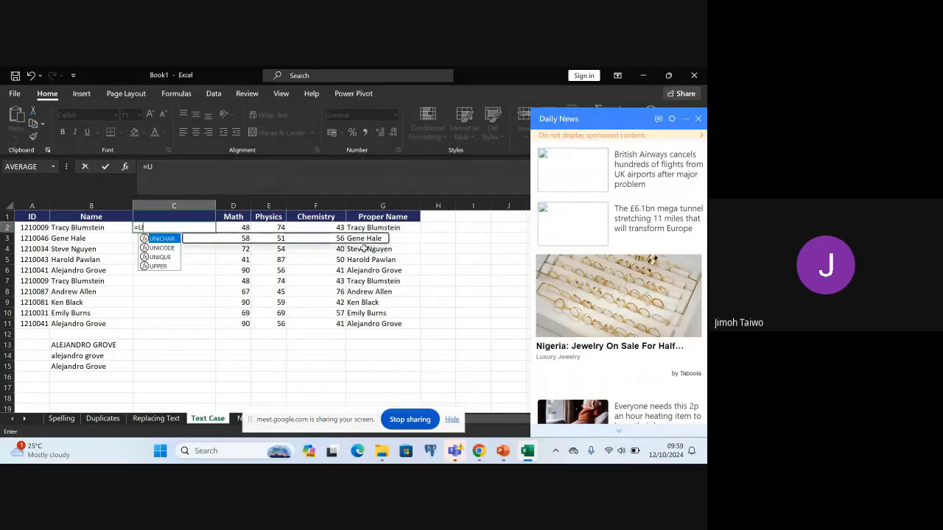
text(PPER)
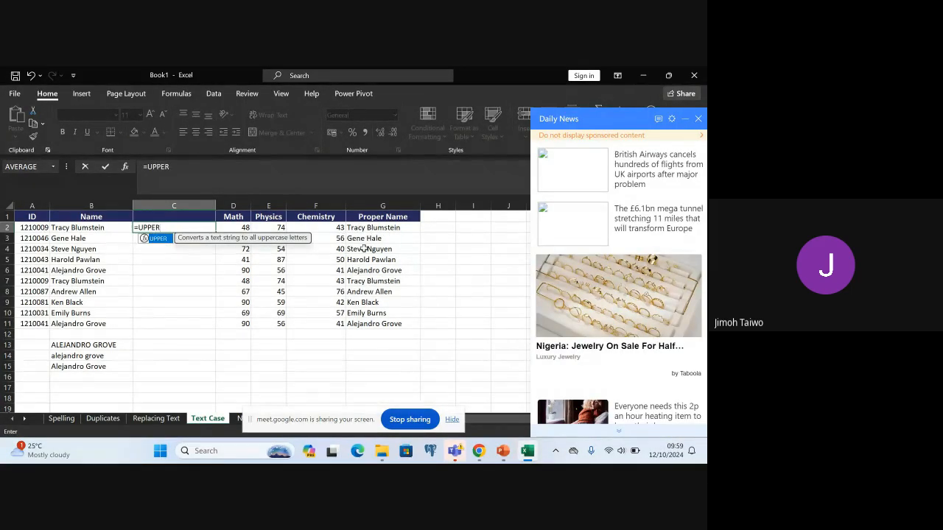
text(()
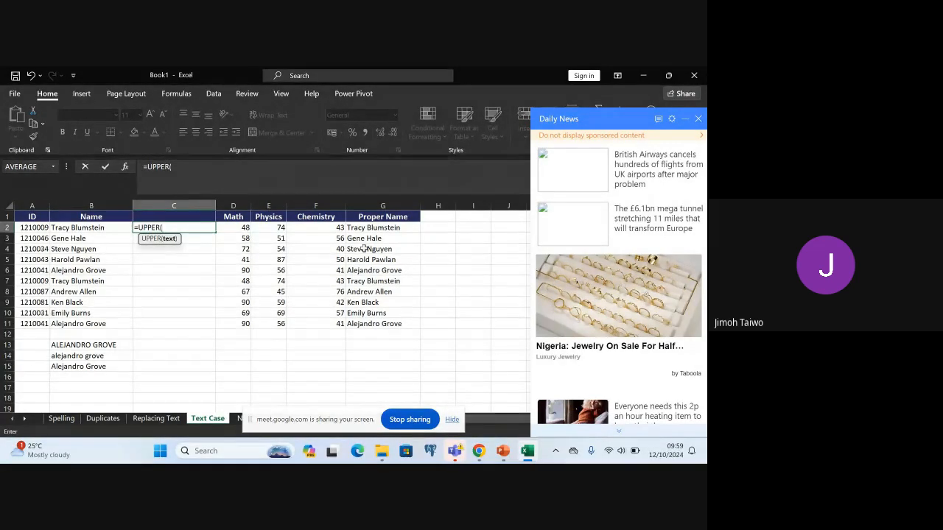
text(B)
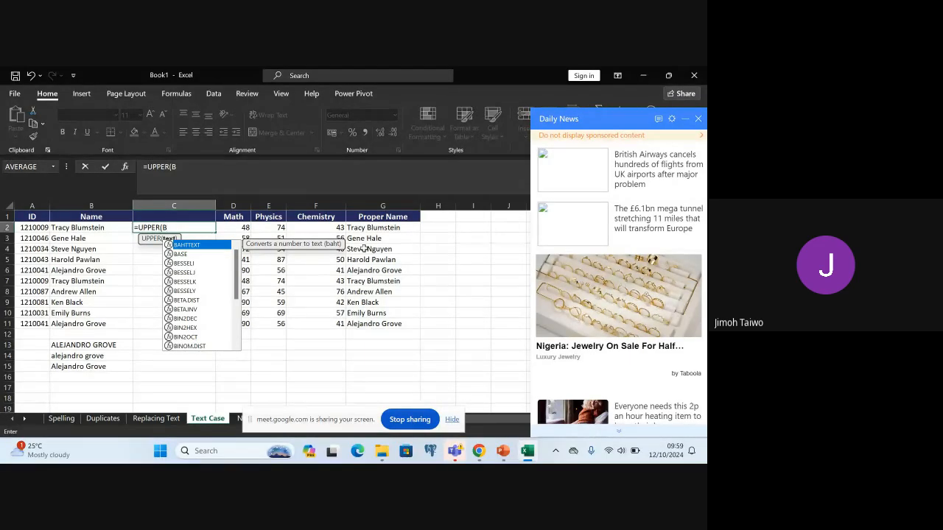
text(2)
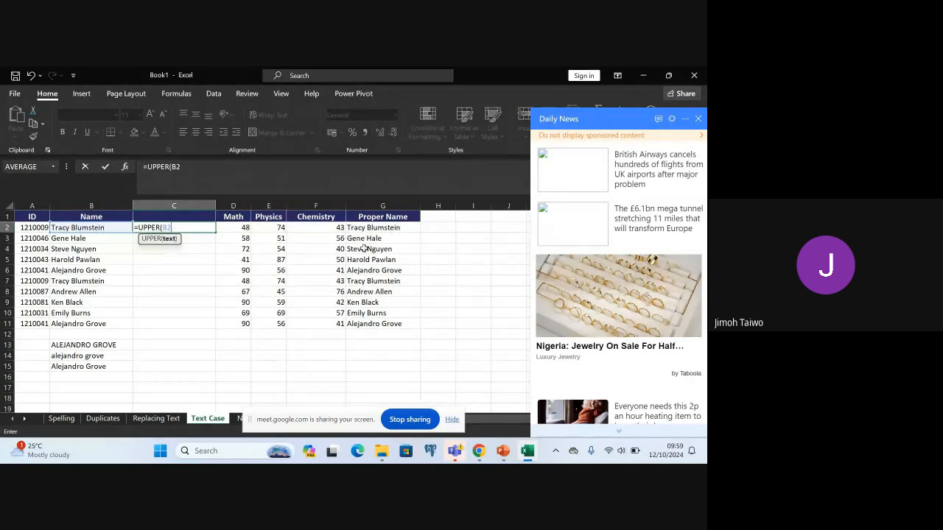
key(Return)
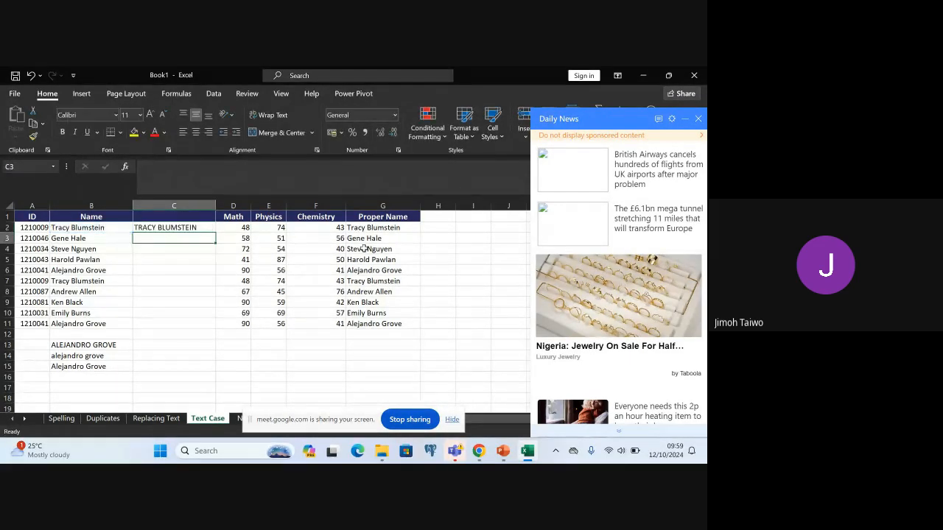
click(207, 228)
drag(215, 233, 216, 330)
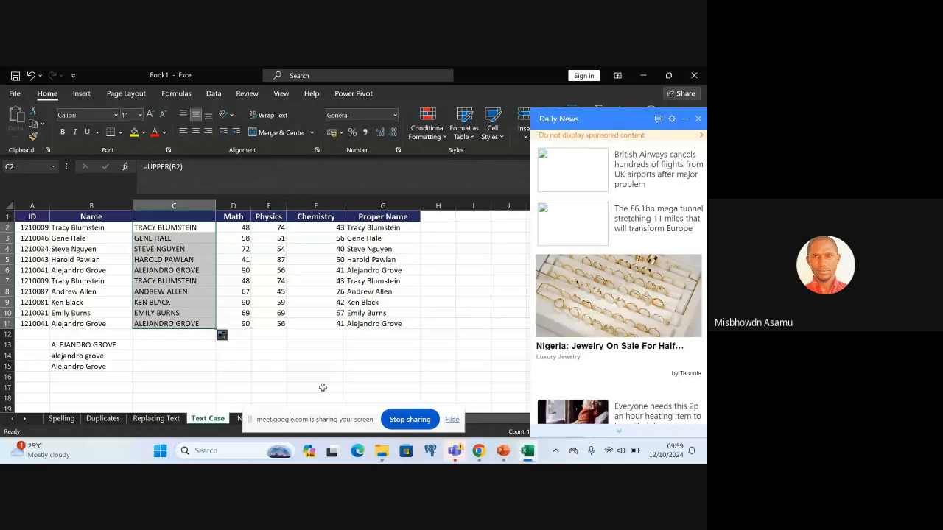
Open the sheet after Text Case and widen its Name, Chemistry and Math columns so the names and headers fit
click(237, 418)
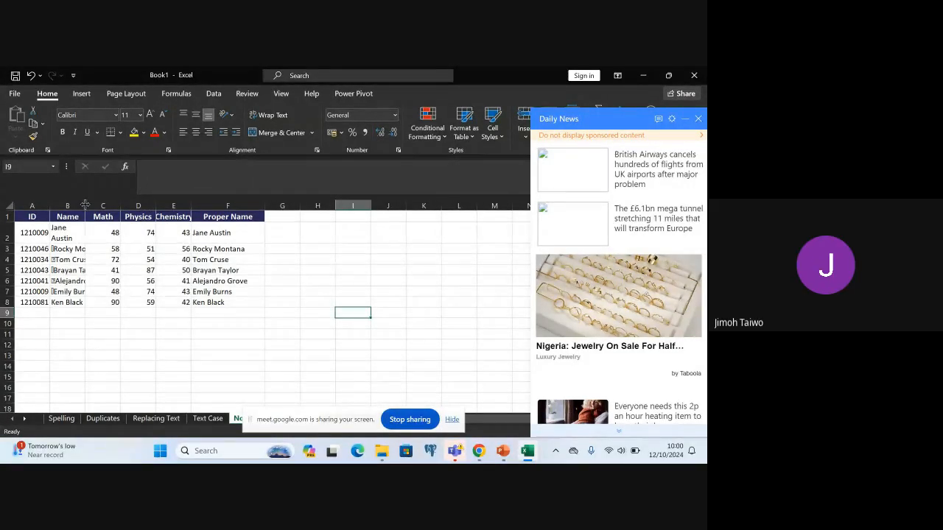
drag(85, 205, 133, 205)
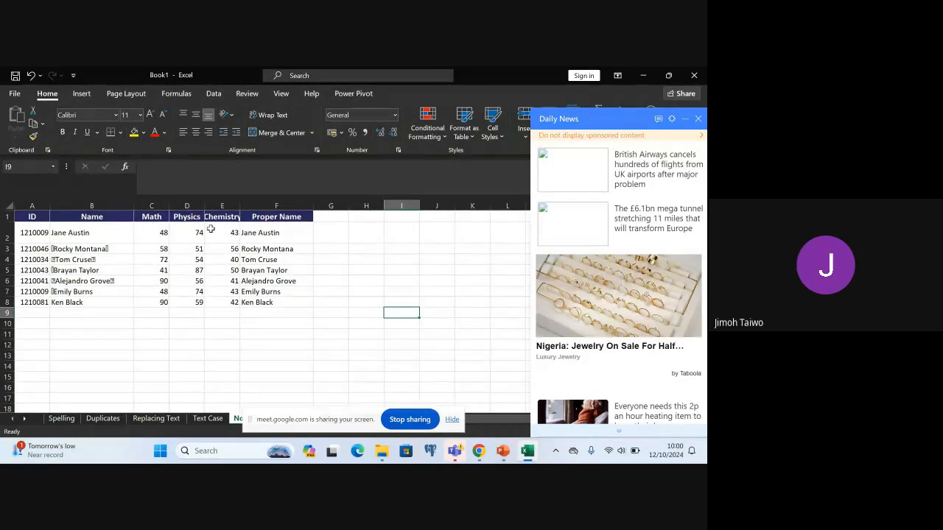
drag(240, 209, 258, 209)
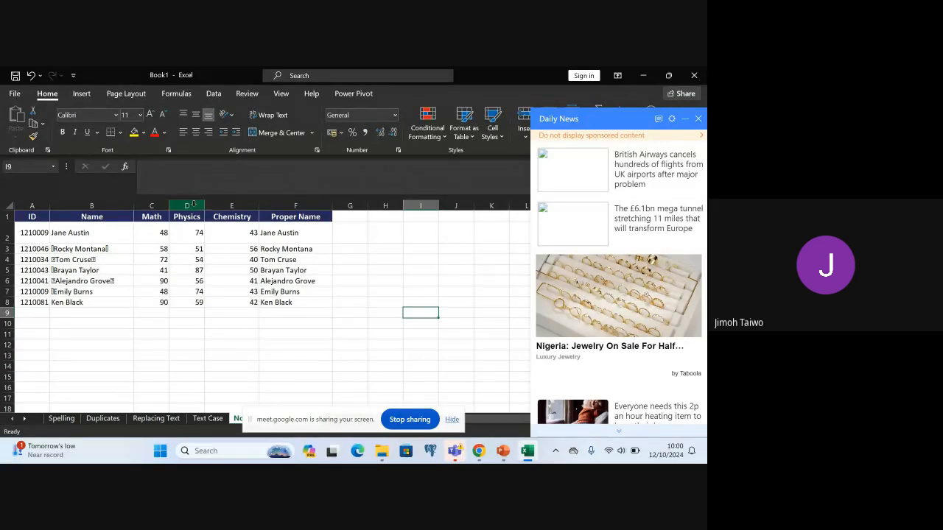
drag(170, 206, 174, 207)
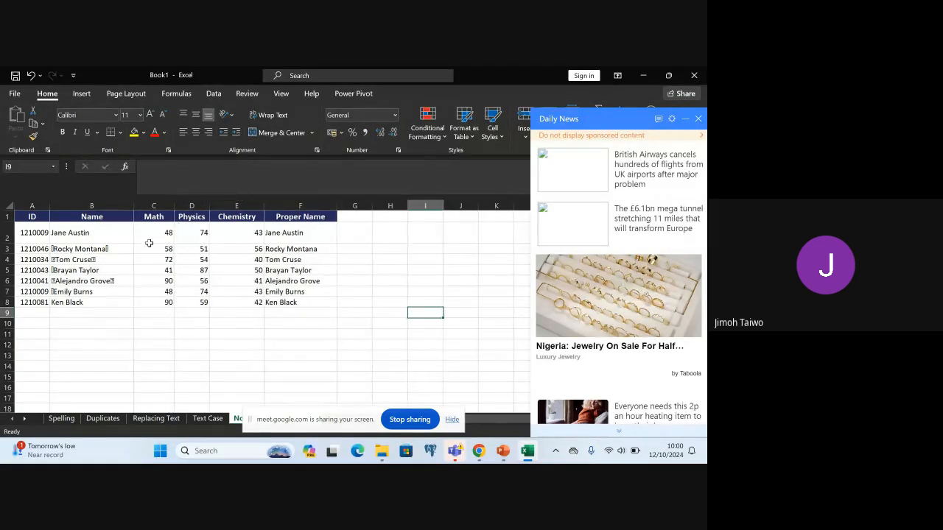
click(85, 217)
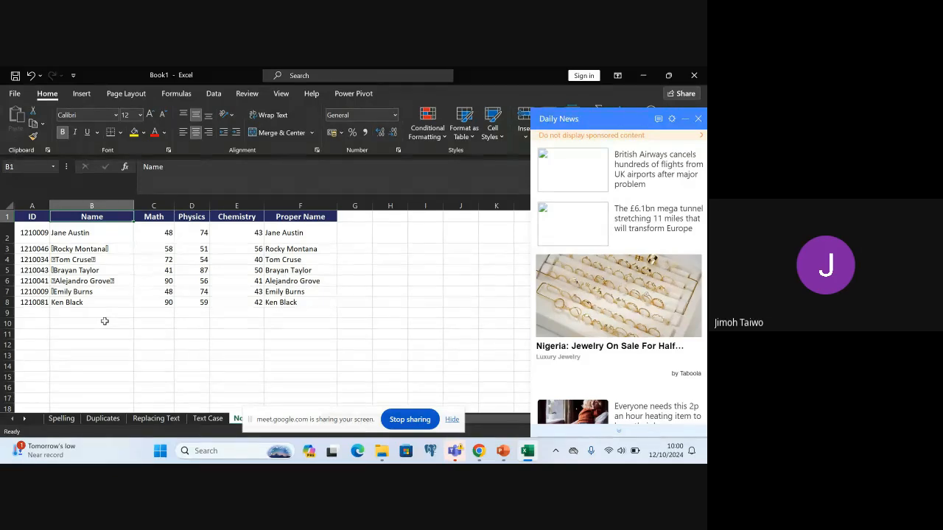
click(58, 250)
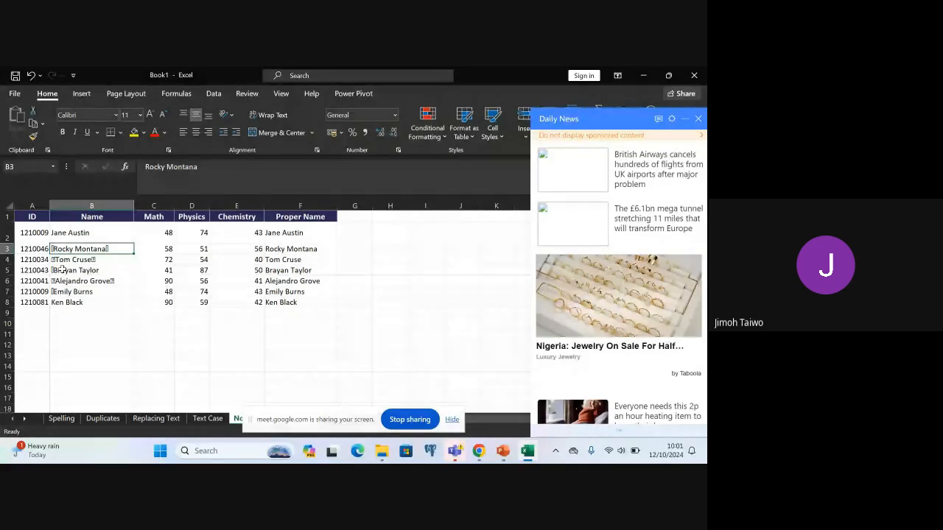
Insert a blank column between Name and Math and enter the formula =CLEAN(B2) in cell C2
right_click(154, 206)
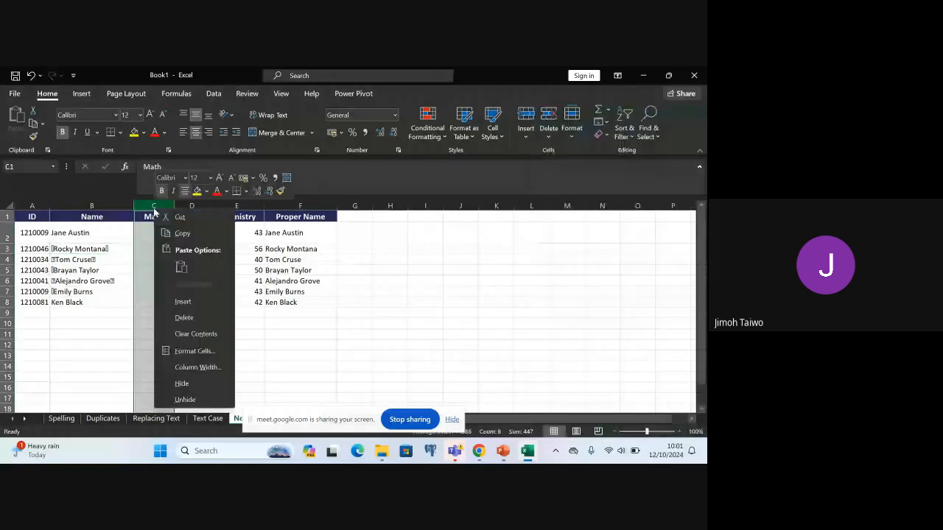
click(201, 301)
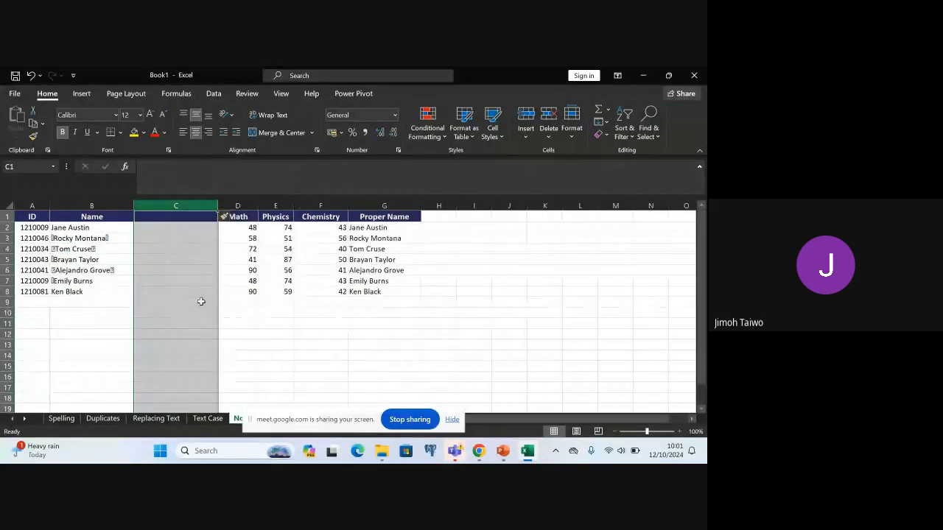
click(160, 228)
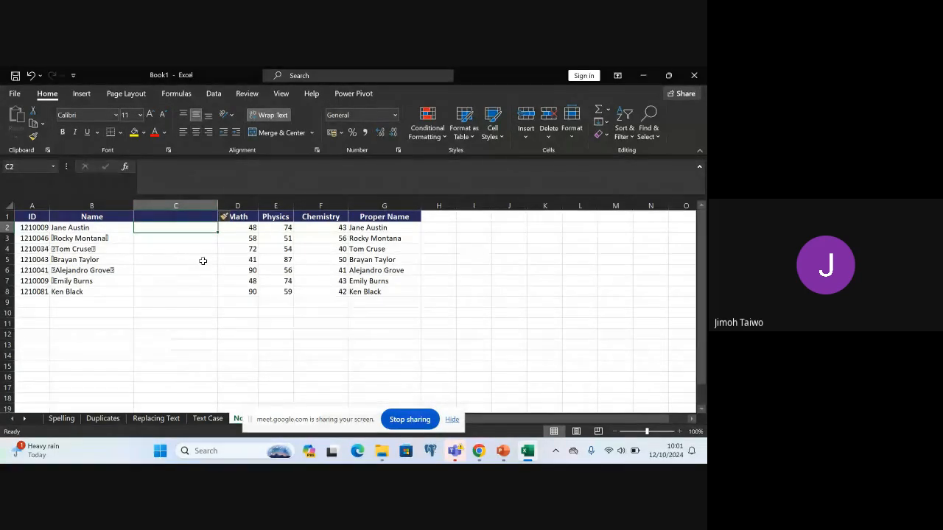
text(=)
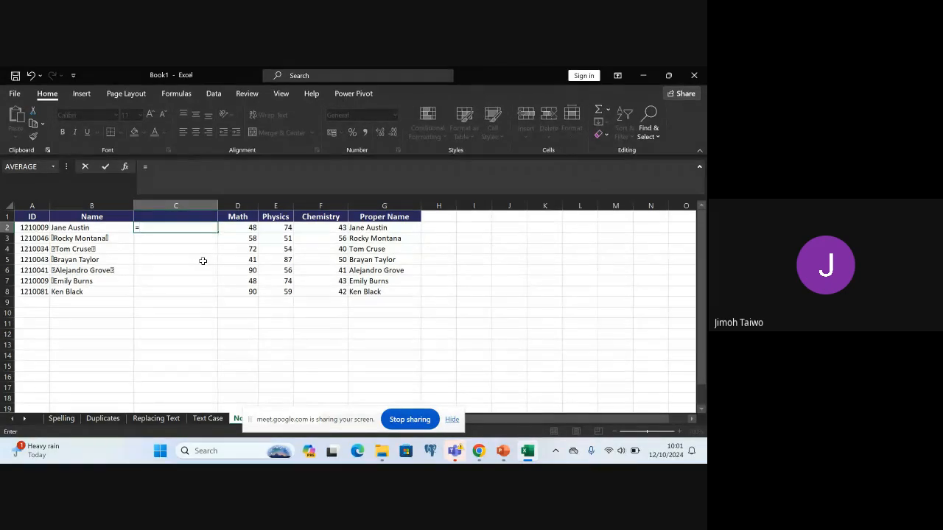
text(CLEA)
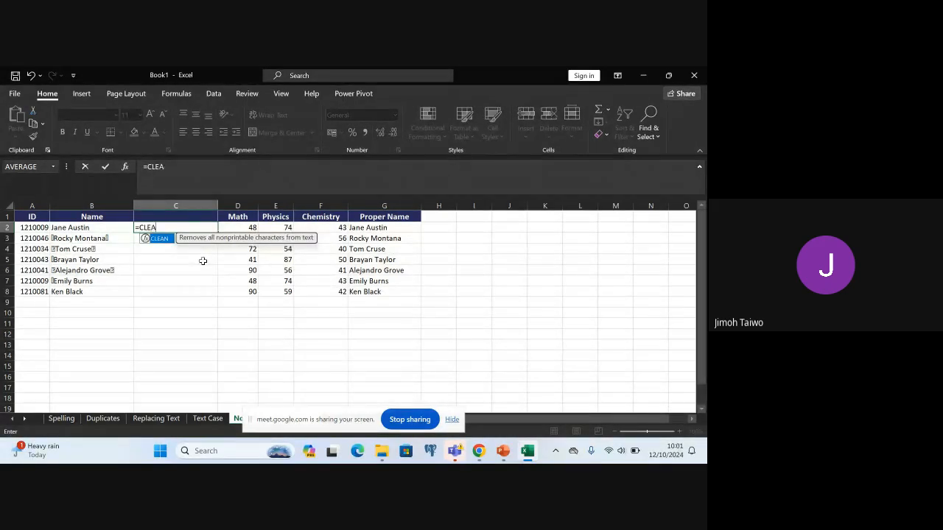
text(N()
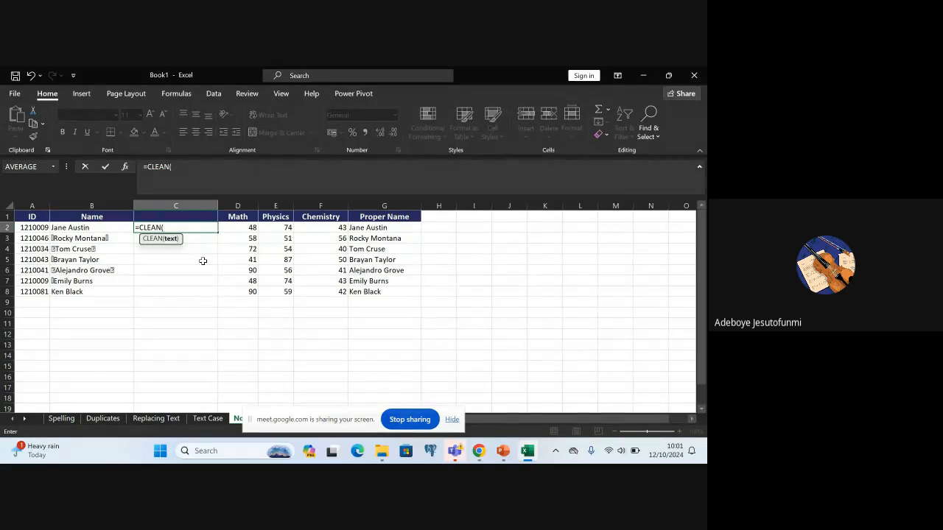
text(B2)
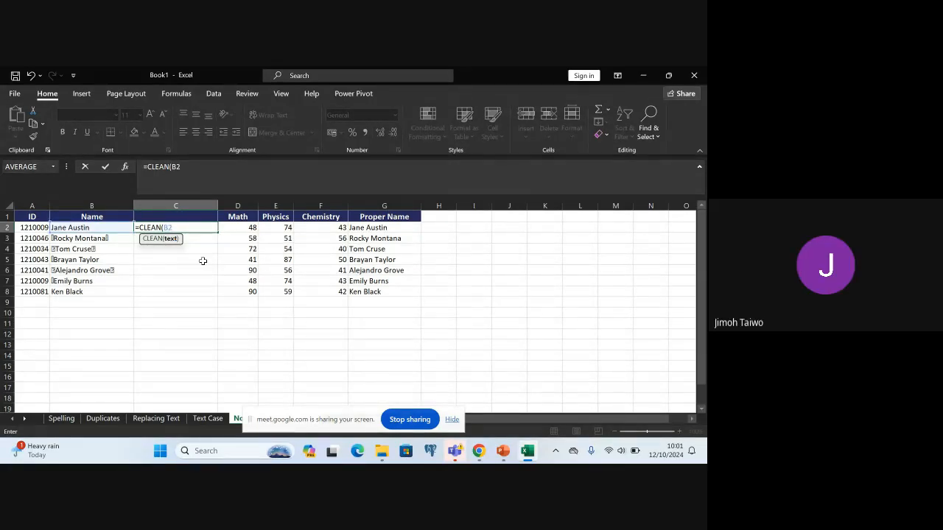
text())
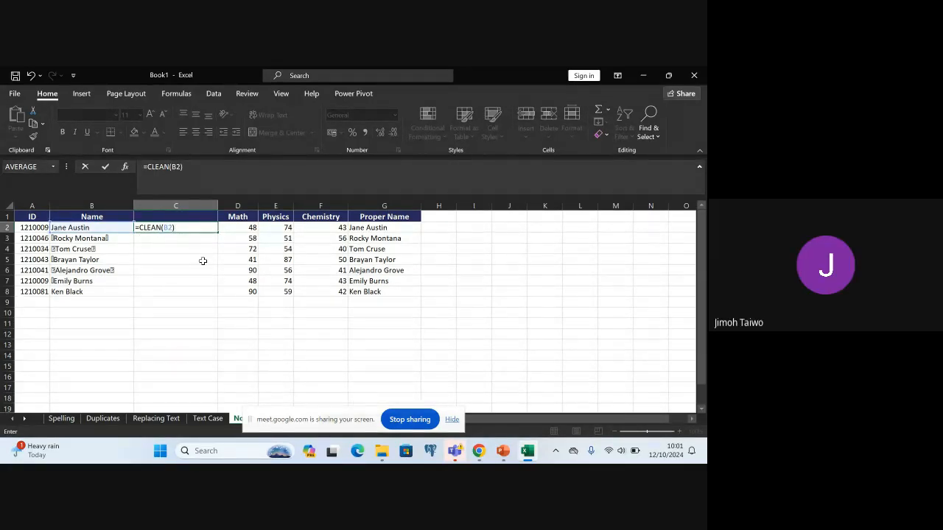
key(Return)
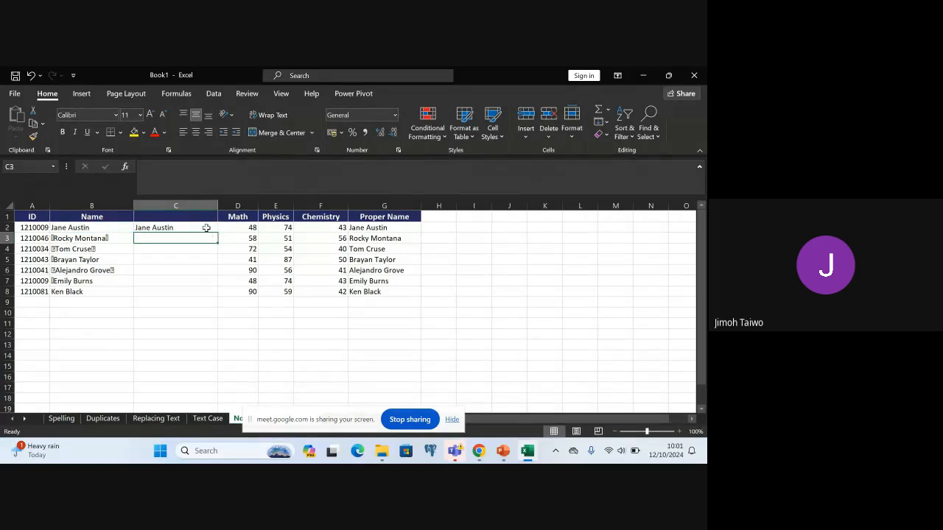
Fill the CLEAN formula from C2 down to C8 to strip nonprintable characters from the remaining names
click(206, 230)
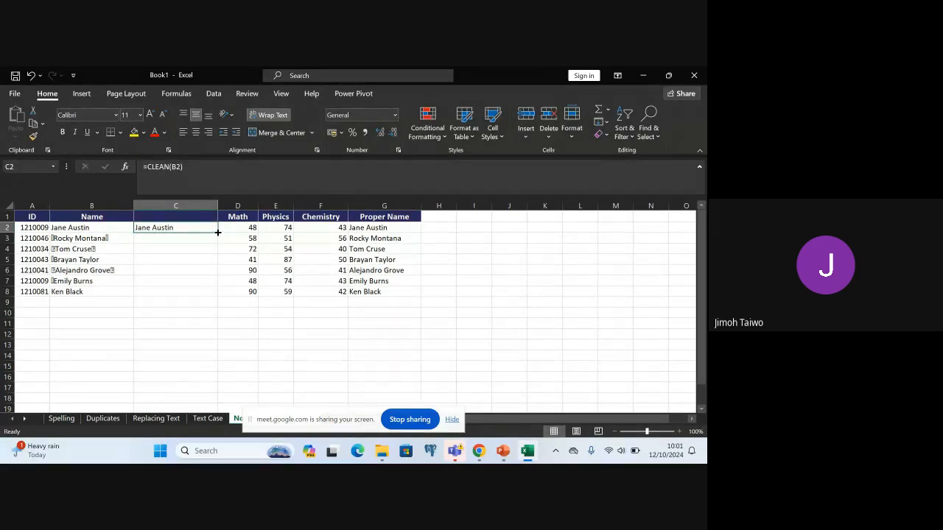
drag(219, 233, 219, 297)
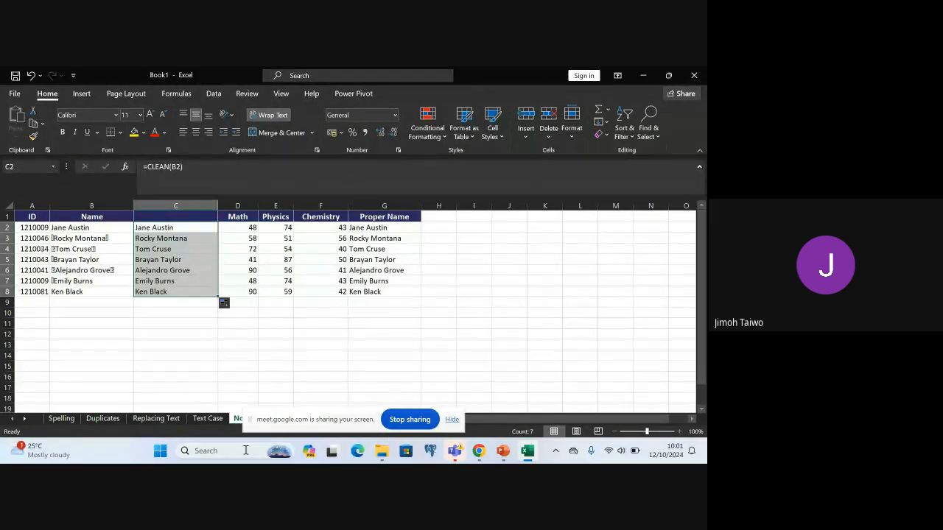
click(178, 313)
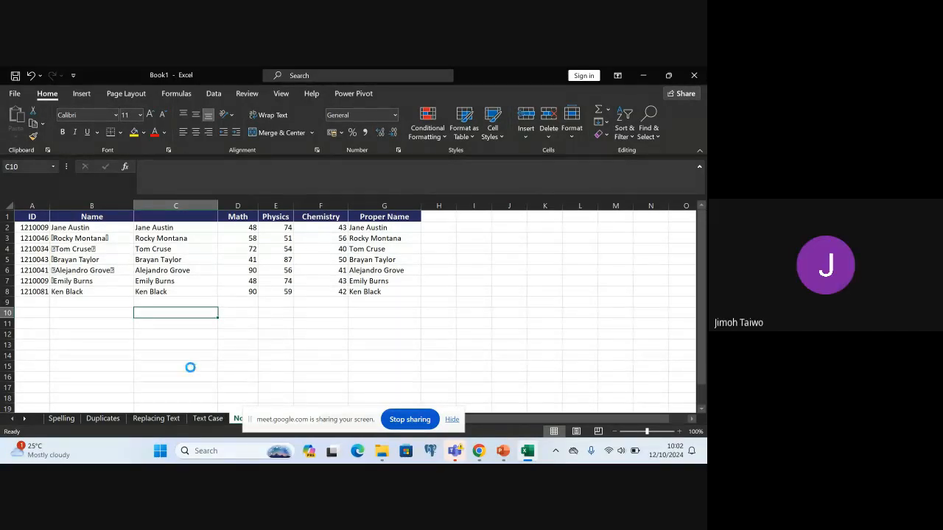
Undo the CLEAN fill, the formula in C2 and the insertion of the helper column
key(ctrl+z)
key(ctrl+z)
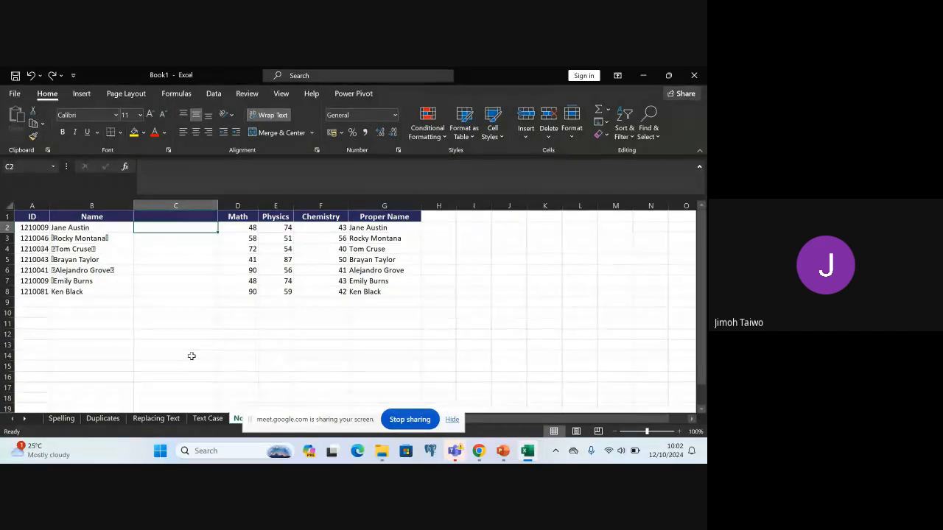
key(ctrl+z)
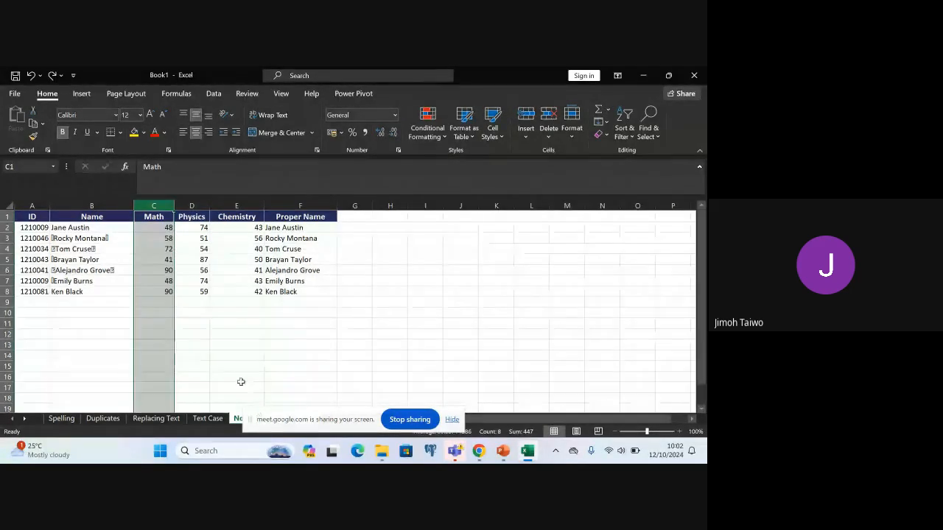
click(213, 315)
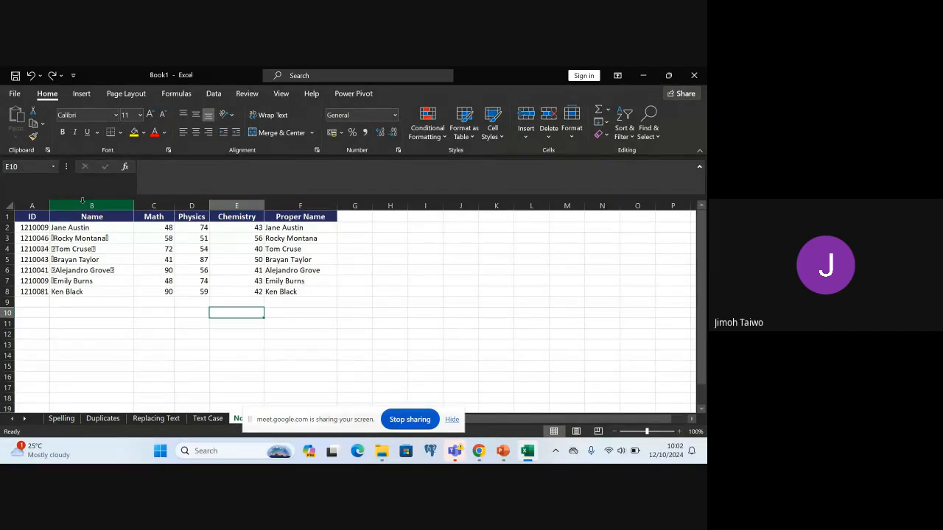
Insert a new blank column between the Name and Math columns
click(153, 206)
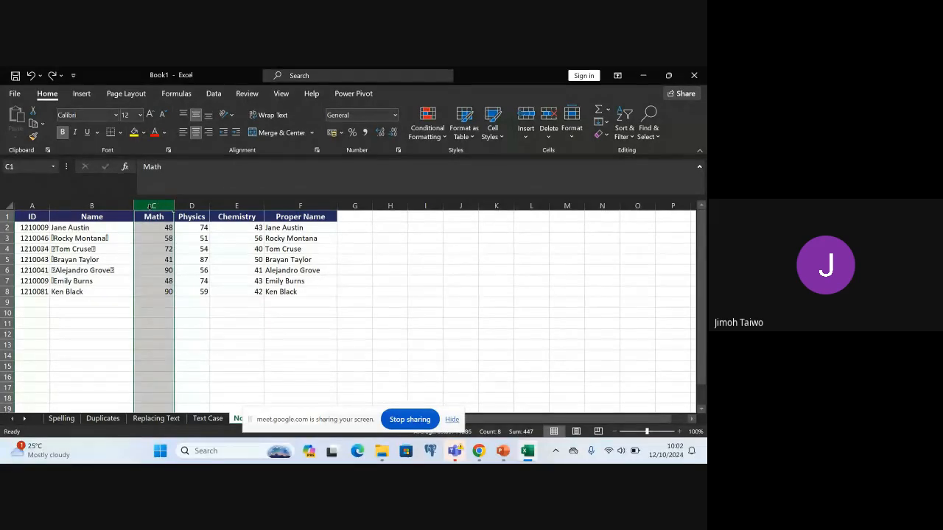
right_click(148, 209)
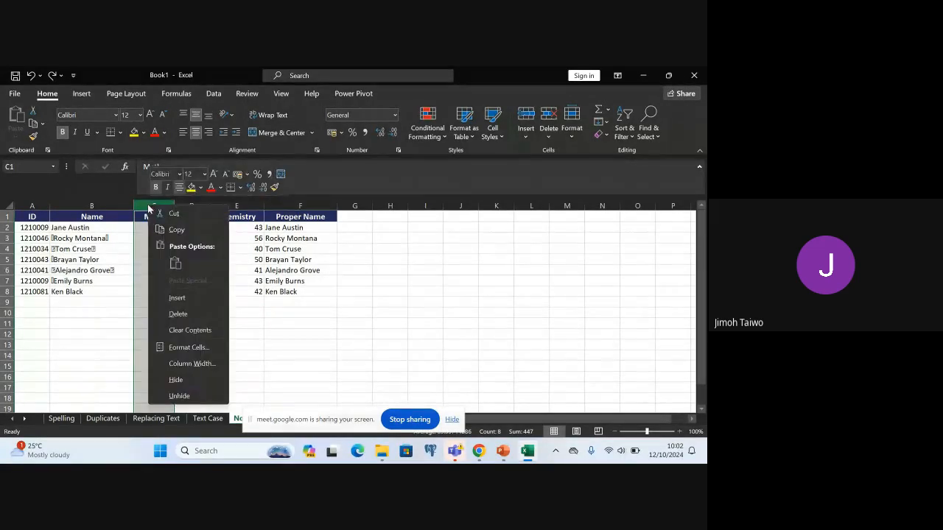
click(186, 297)
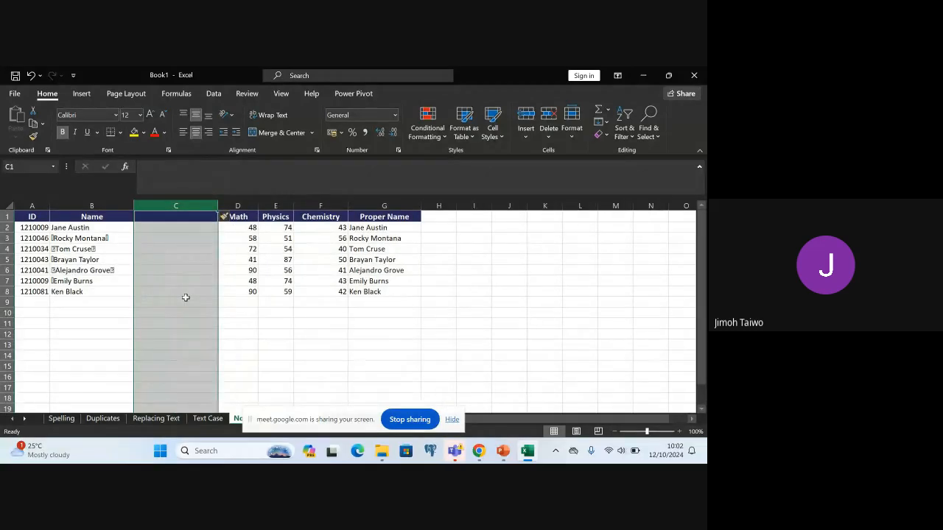
Enter the formula =CLEAN(B2) in cell C2 of the blank column beside Name
click(163, 228)
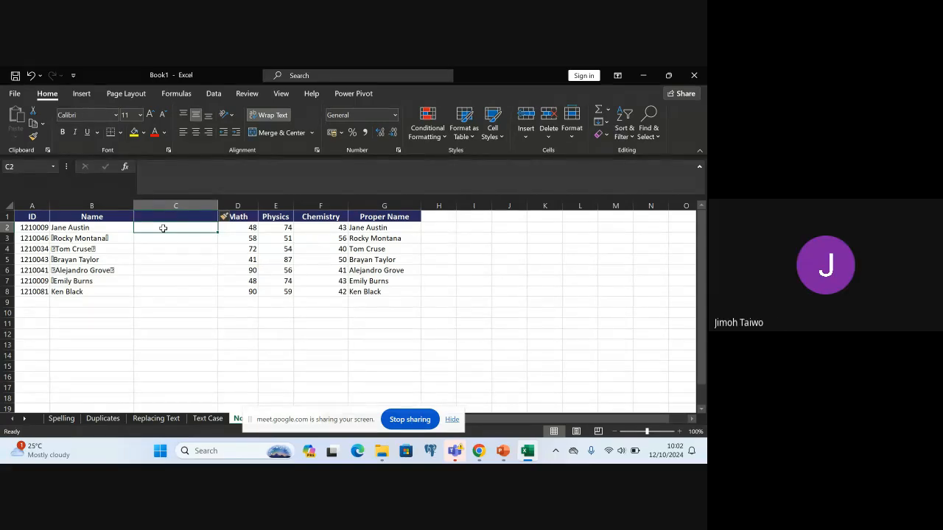
text(=)
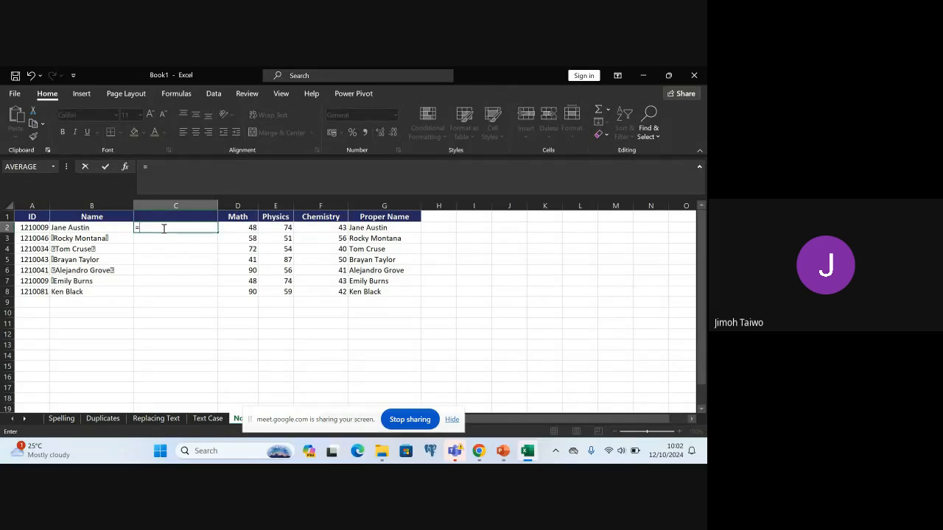
text(CLEAN)
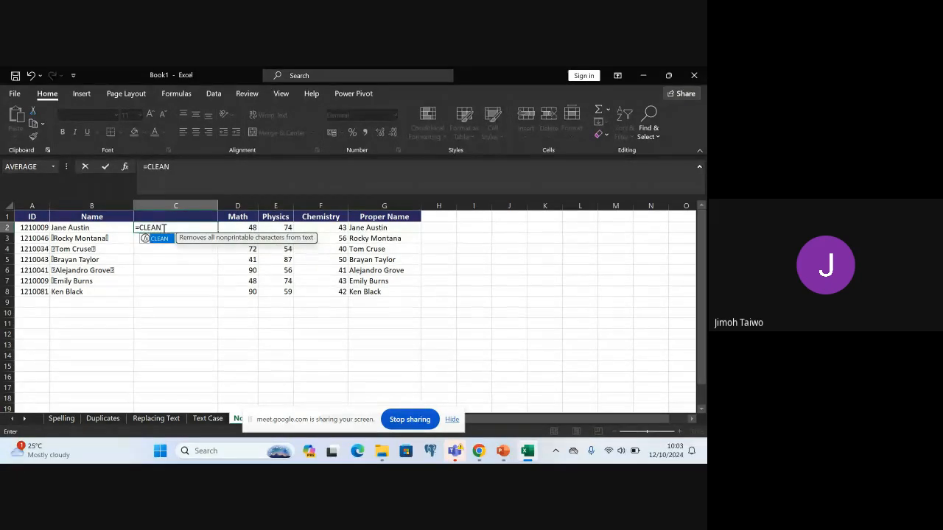
text(()
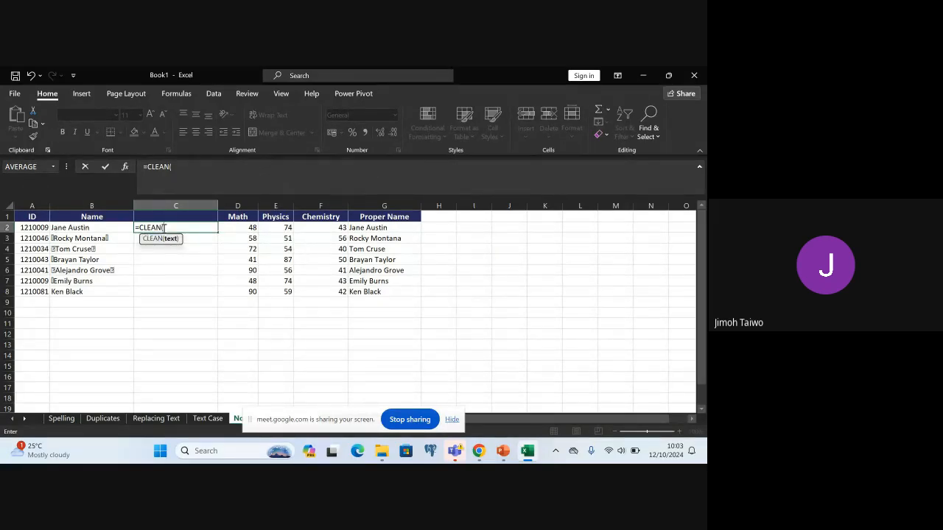
text(B2)
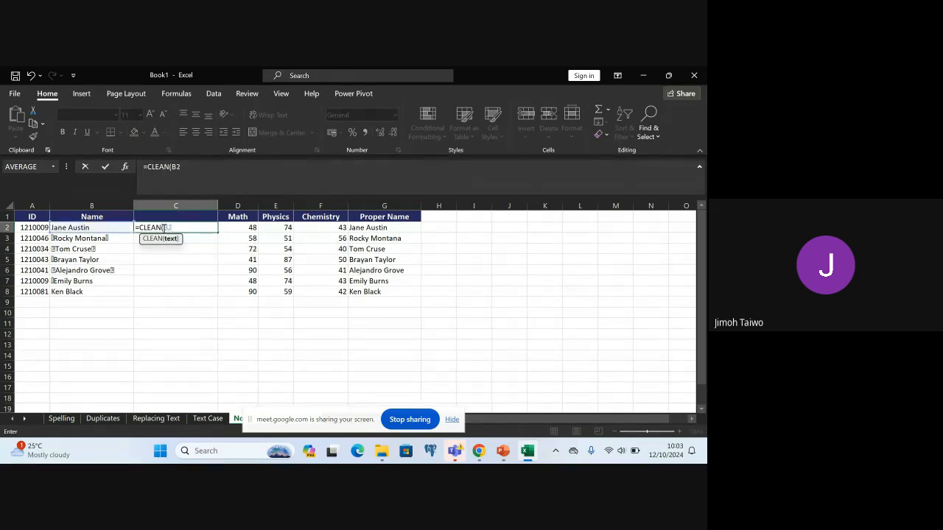
text())
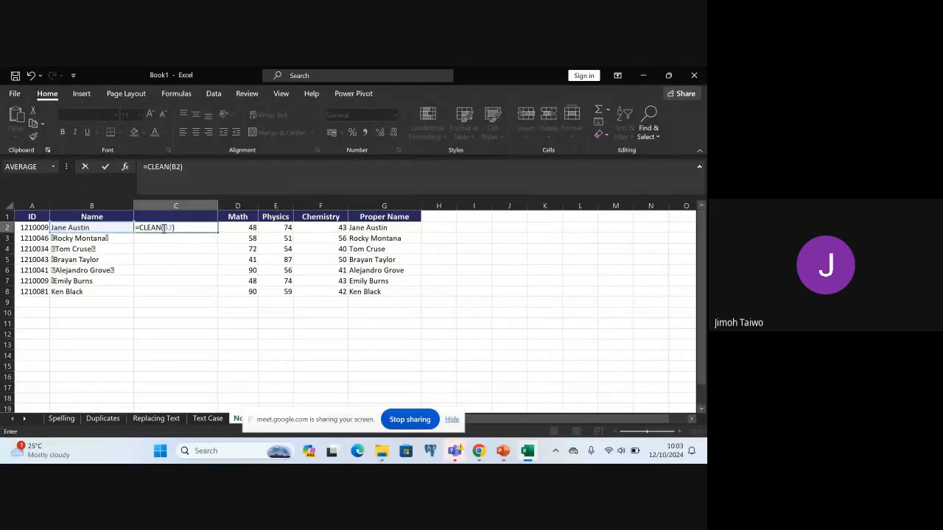
key(Return)
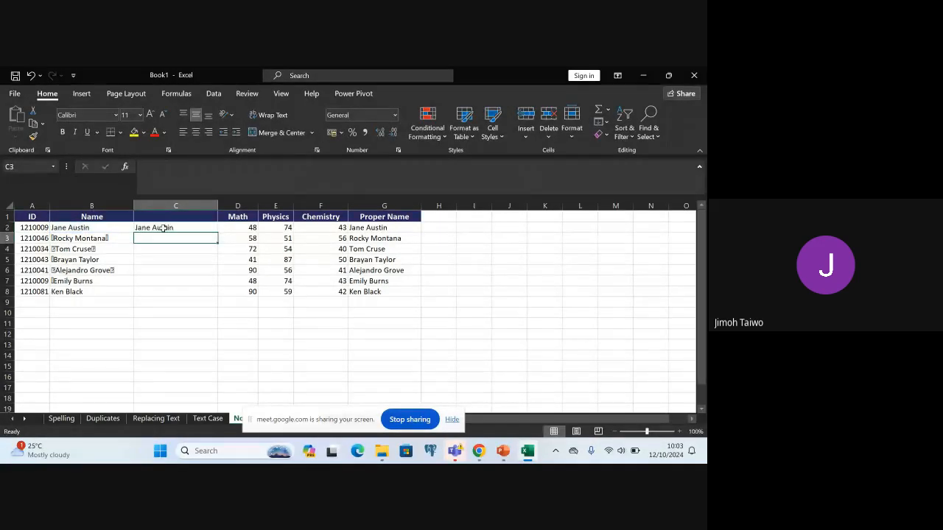
Fill the CLEAN formula from C2 down to C8 so every name is cleaned
click(169, 228)
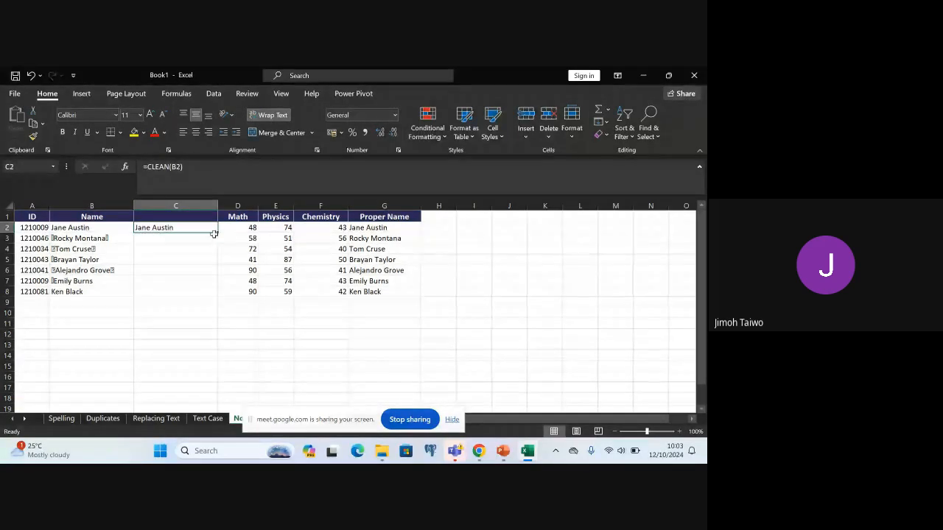
drag(218, 232, 214, 295)
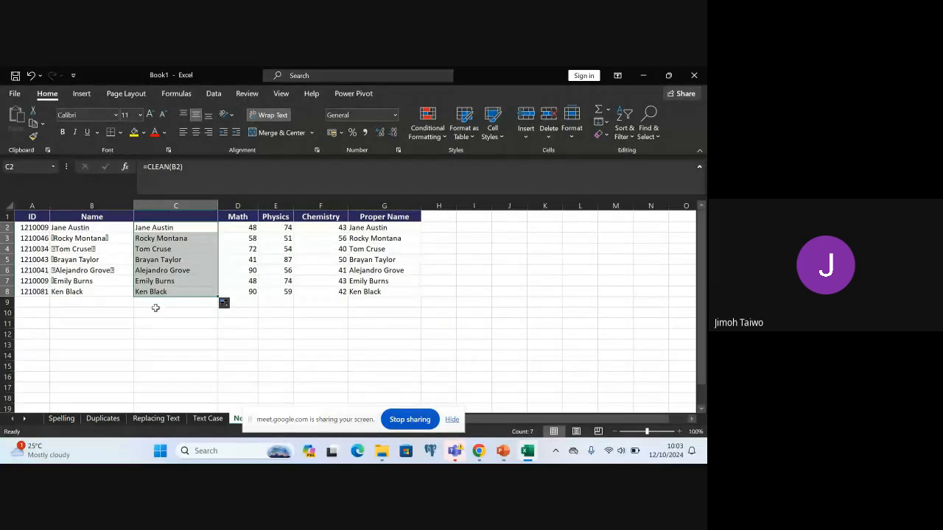
click(57, 260)
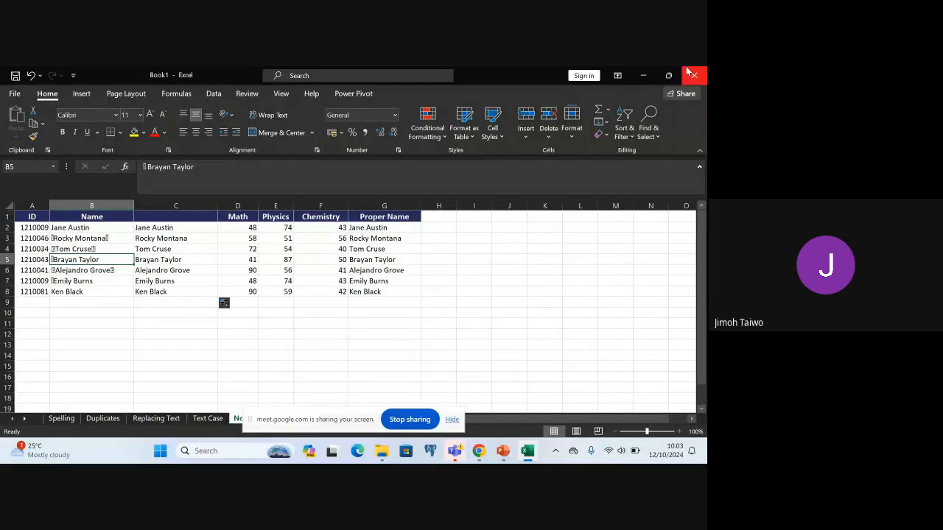
Restore the workbook window from full screen, then make it shorter and widen it to show all data columns
mouse_move(668, 76)
click(627, 110)
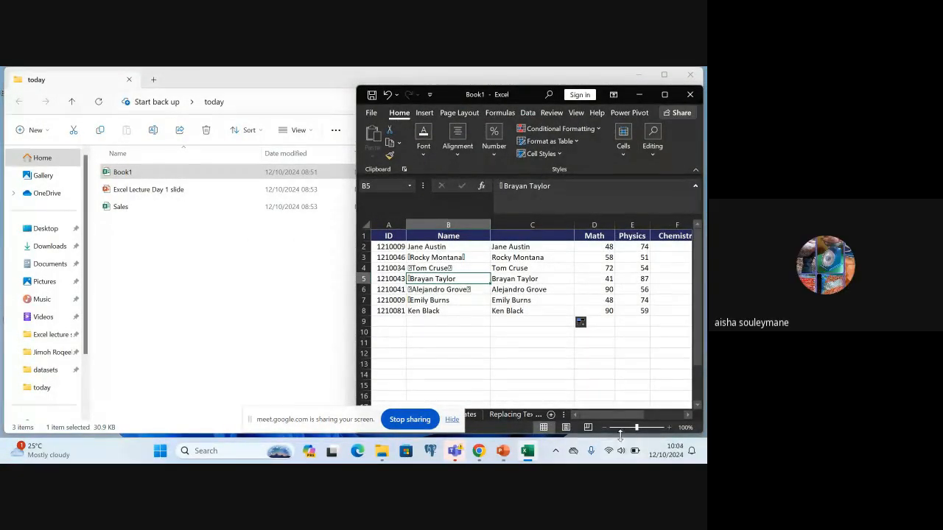
drag(564, 435, 562, 417)
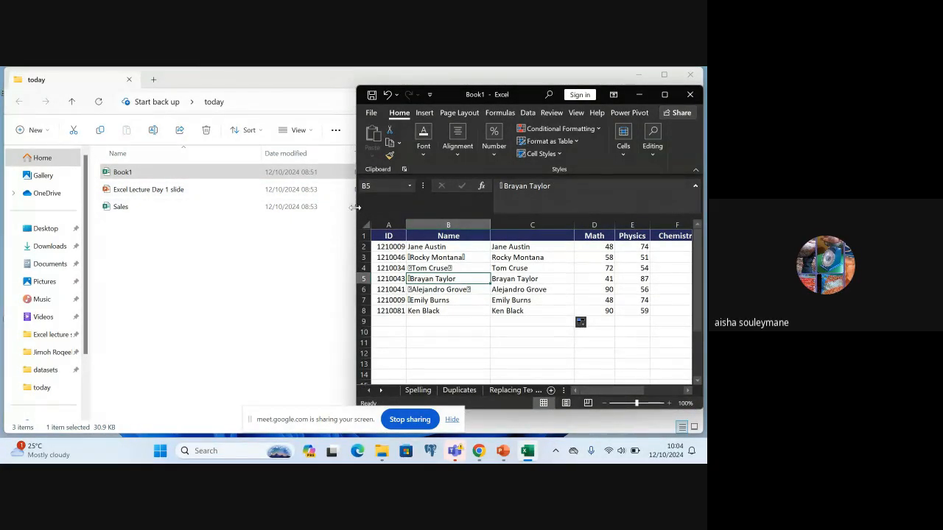
drag(355, 207, 165, 190)
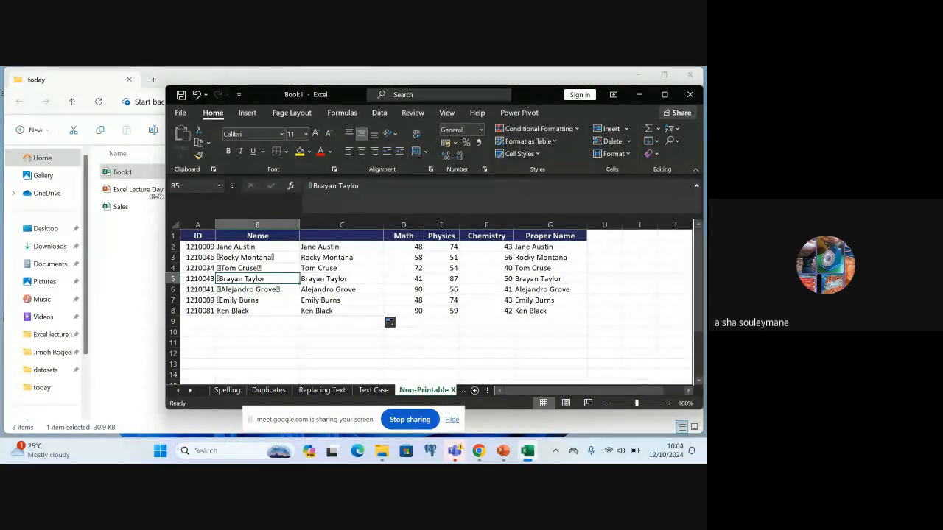
drag(162, 196, 35, 190)
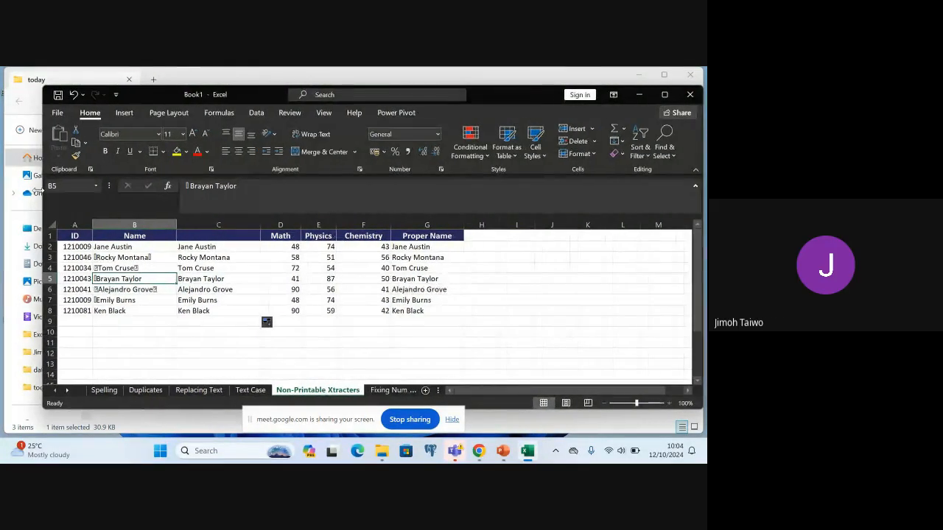
Enter the formula =CLEAN(B2:B8) in cell C11 to clean the whole range of names at once
click(196, 343)
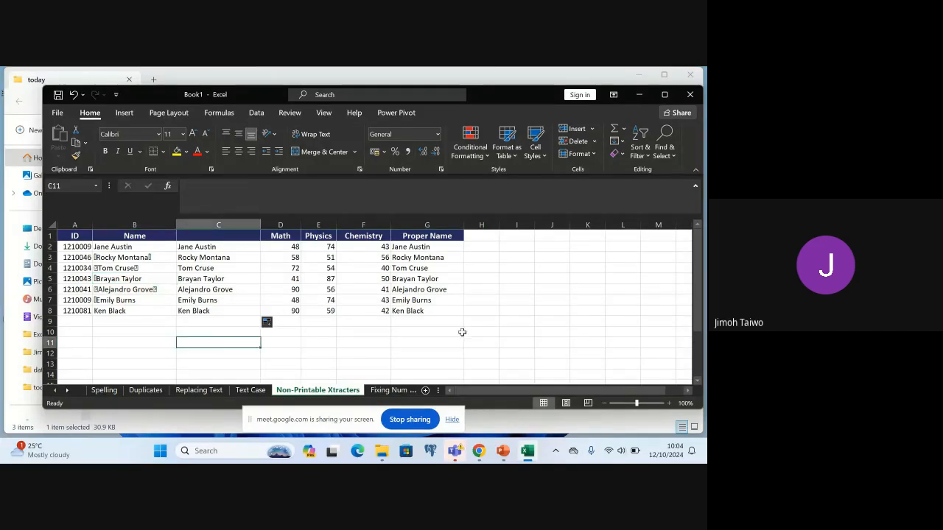
text(=)
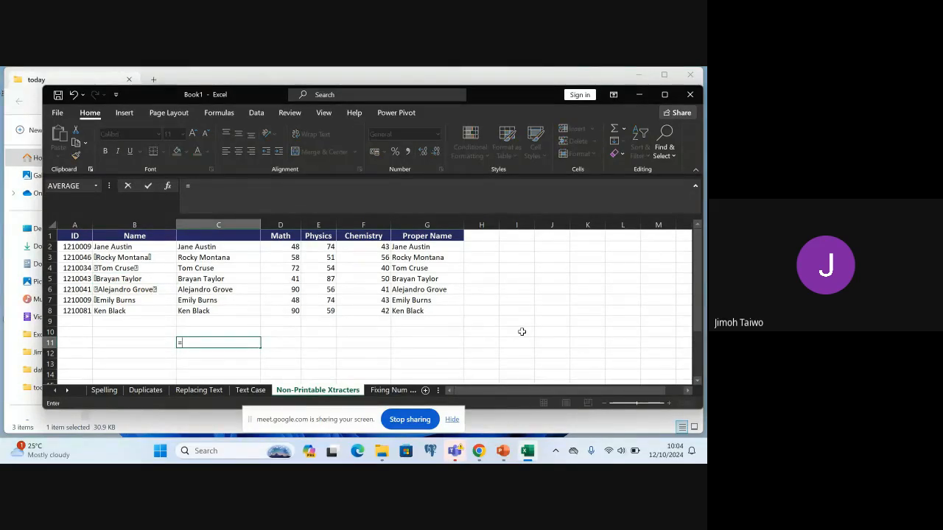
text(CLEAN)
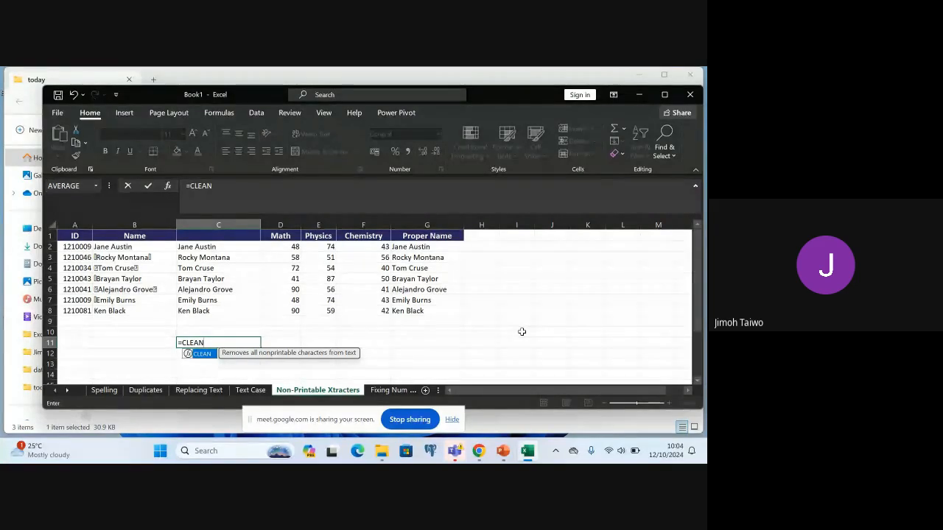
text(()
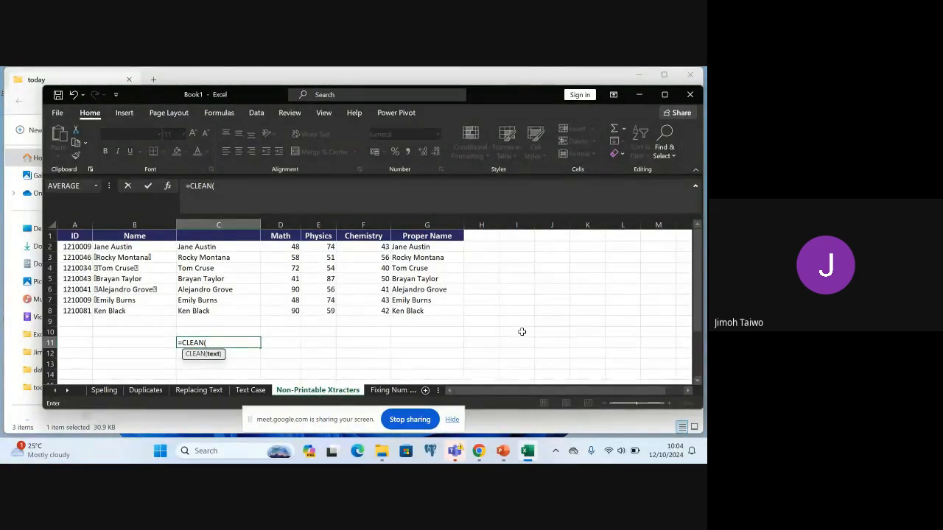
text(B2)
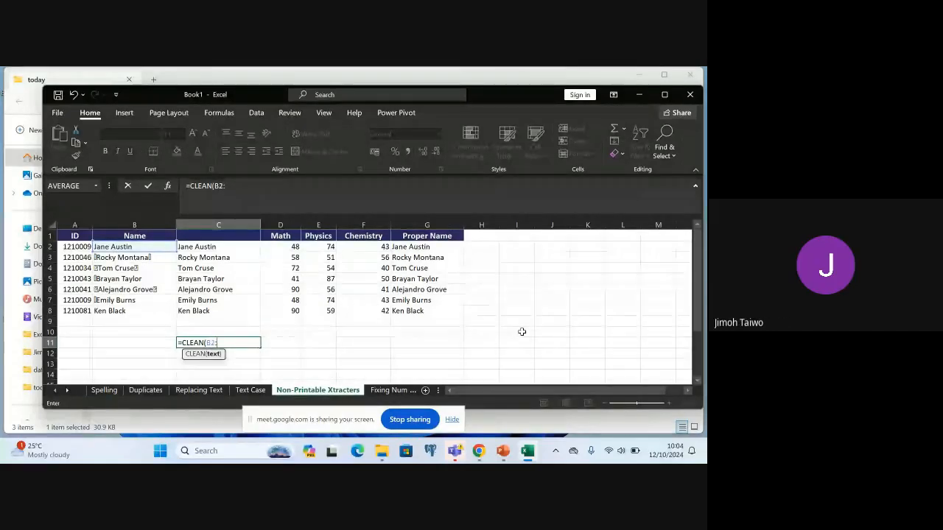
text(:B8)
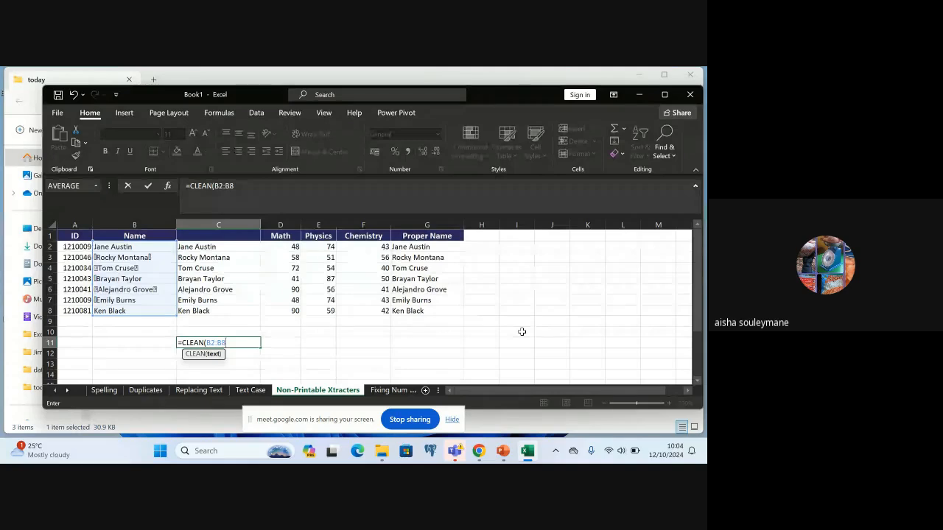
key(Return)
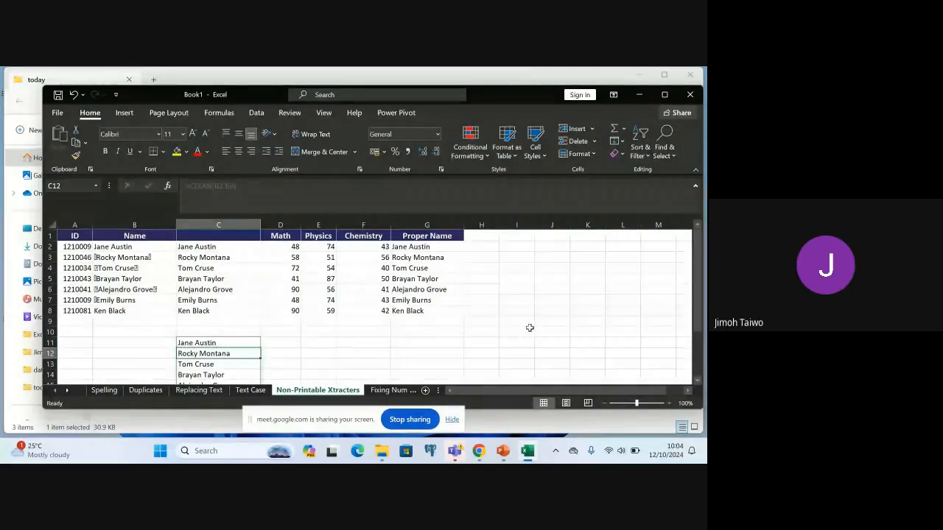
Try to delete the name in C13 from the spilled CLEAN results
click(697, 382)
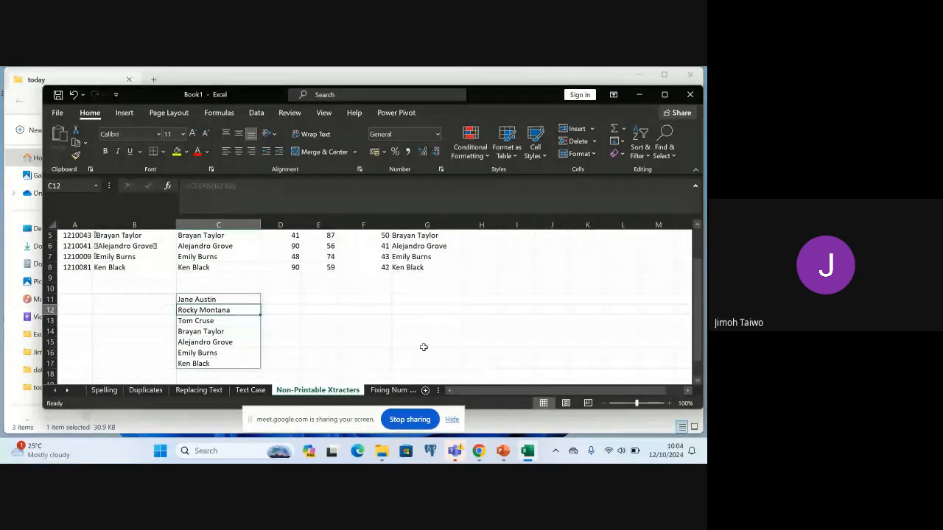
click(208, 331)
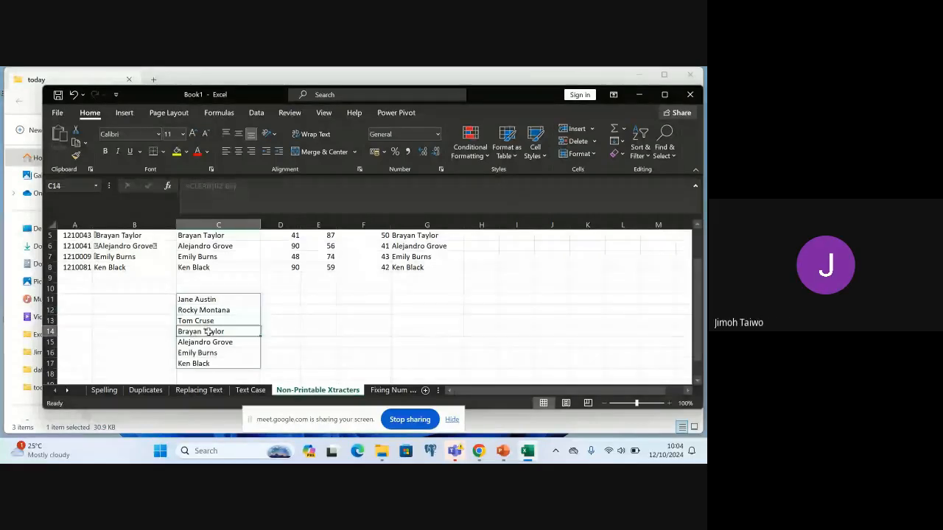
click(211, 321)
key(BackSpace)
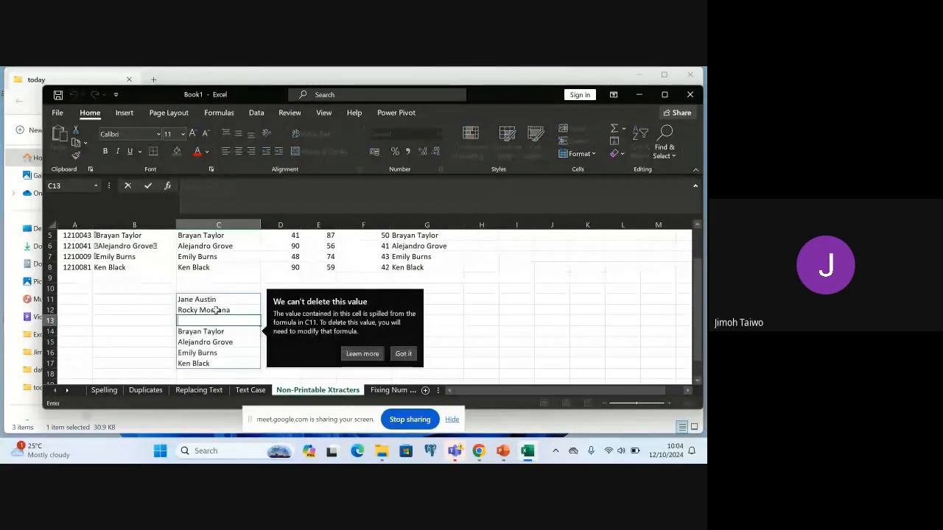
Open the CLEAN formula in C11 for editing and undo the last stray cell reference inserted into it
click(216, 310)
double_click(218, 299)
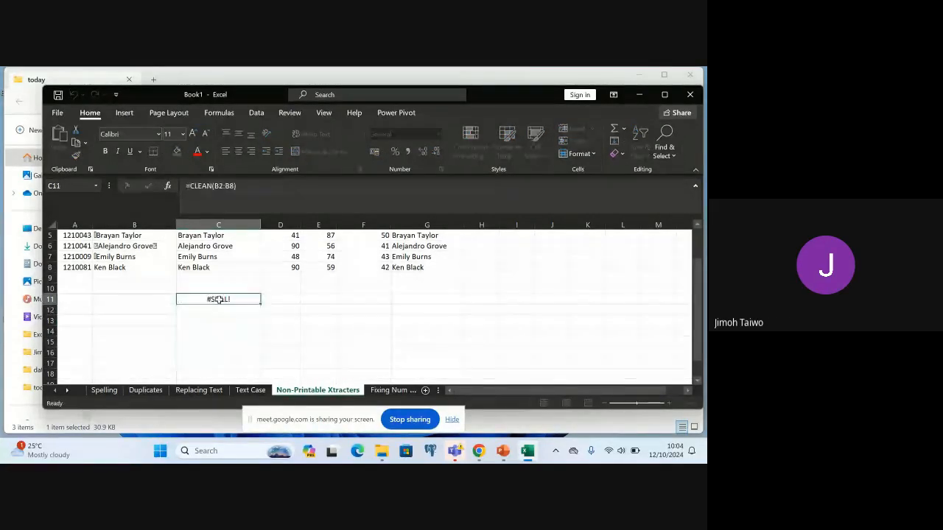
click(296, 321)
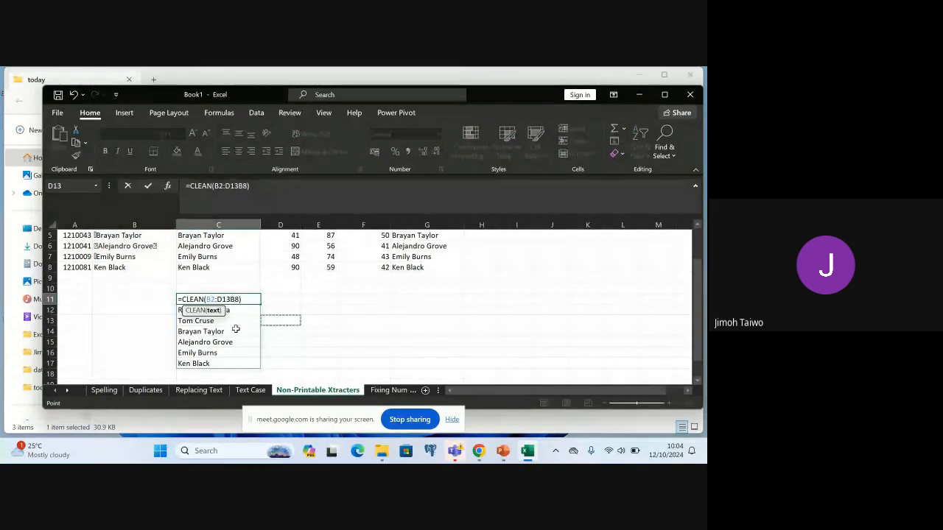
click(286, 341)
click(280, 318)
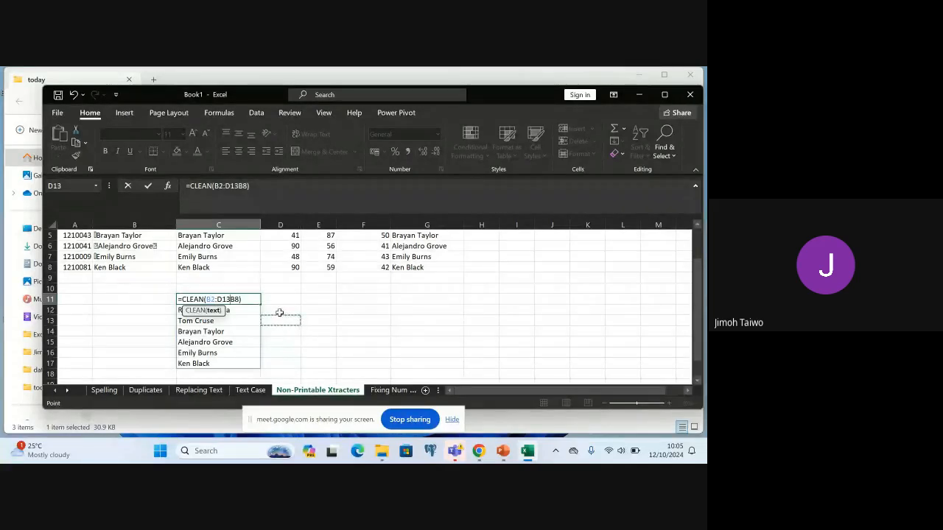
click(179, 299)
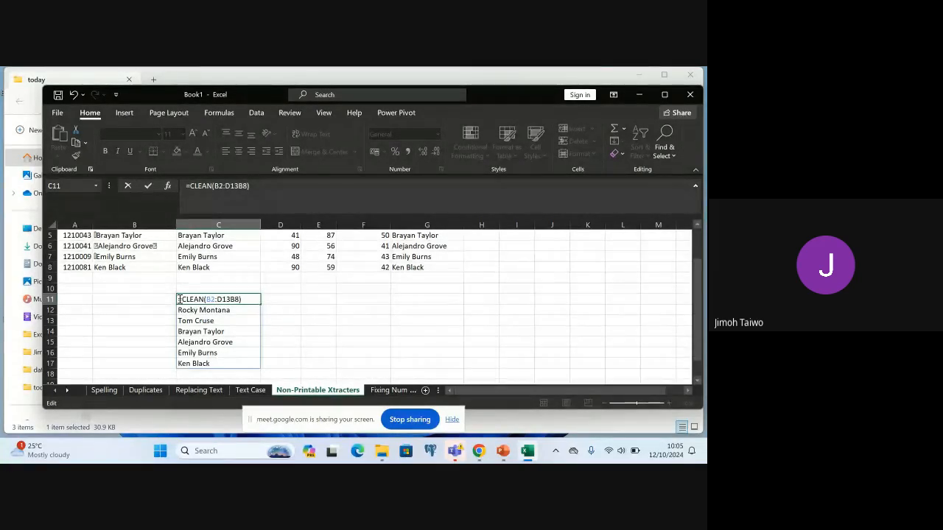
key(ctrl+z)
key(ctrl+z)
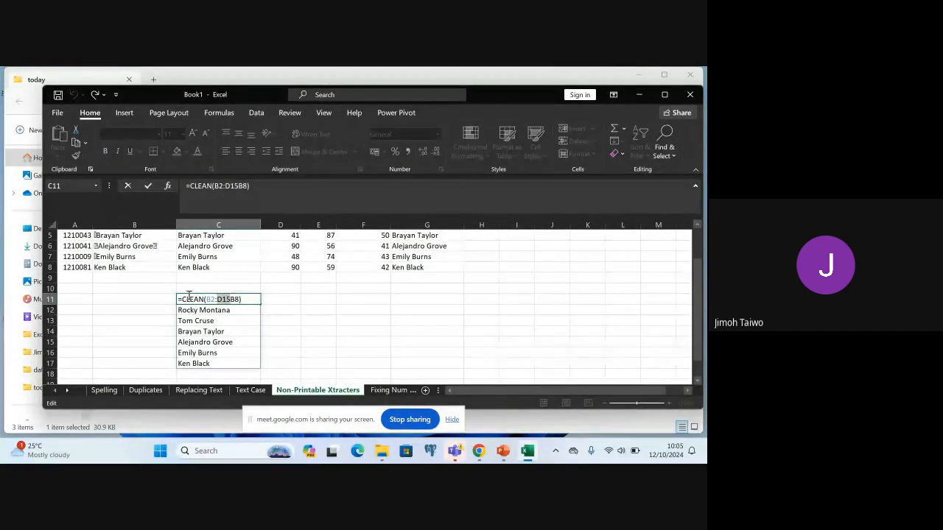
Try to clear the range C10:C18 around the spilled CLEAN results and dismiss the circular reference warning
click(193, 289)
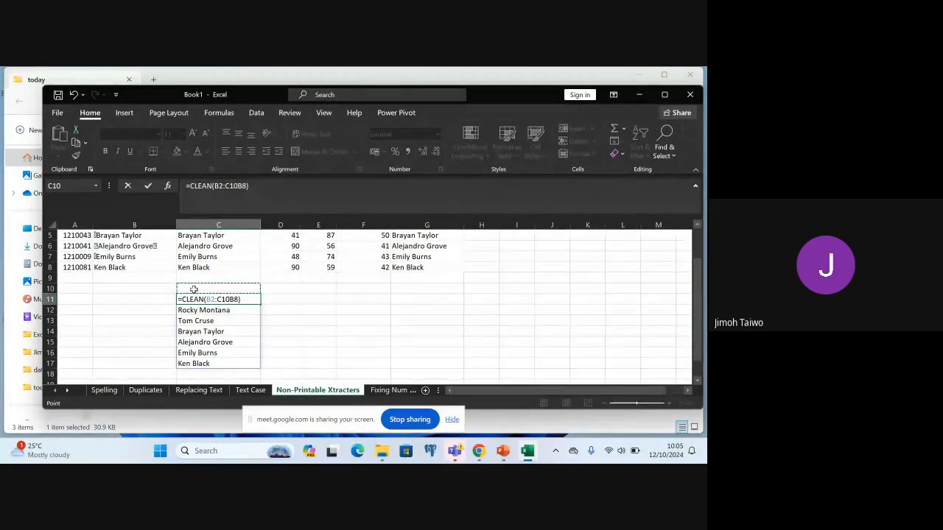
drag(194, 289, 237, 374)
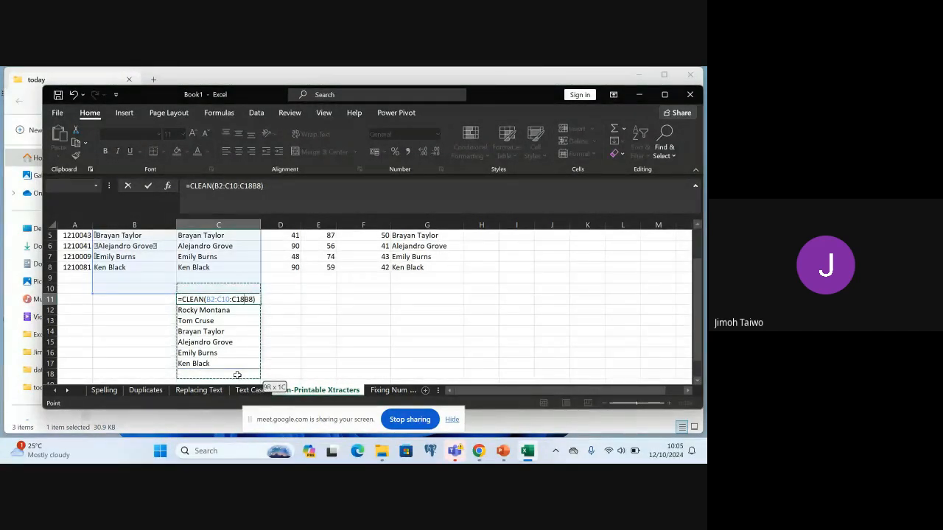
key(Delete)
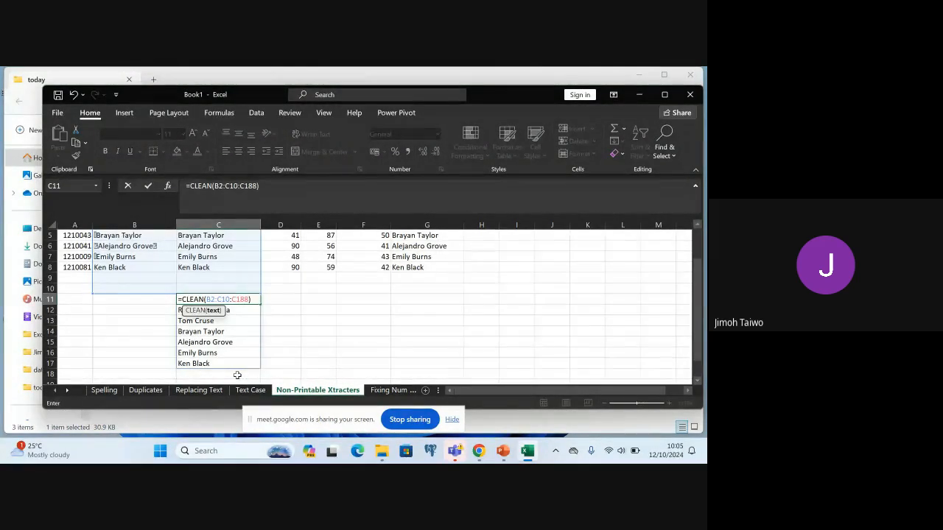
click(285, 353)
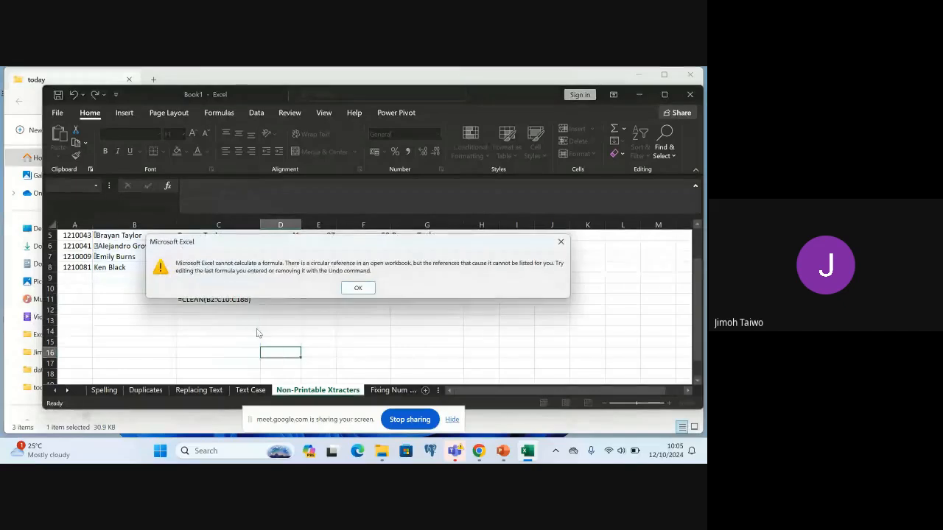
click(358, 288)
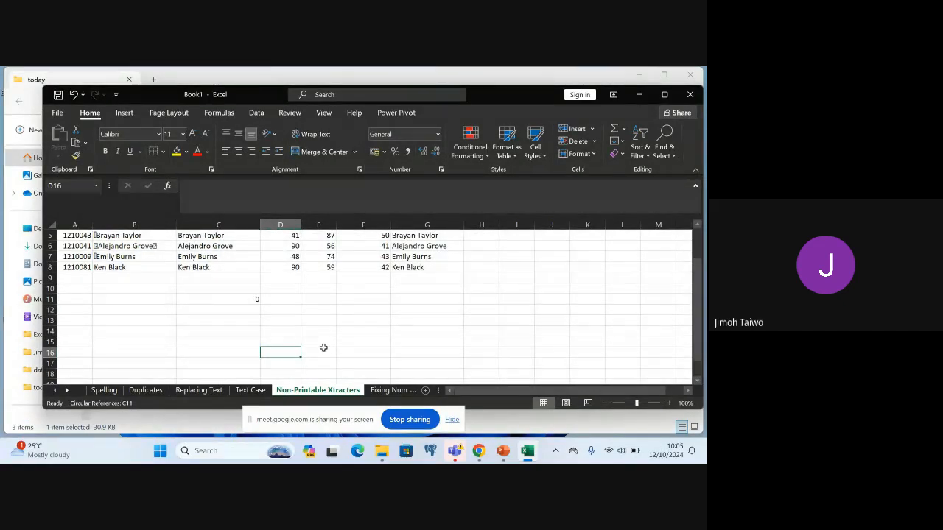
Open the Fixing Numbers worksheet
click(390, 390)
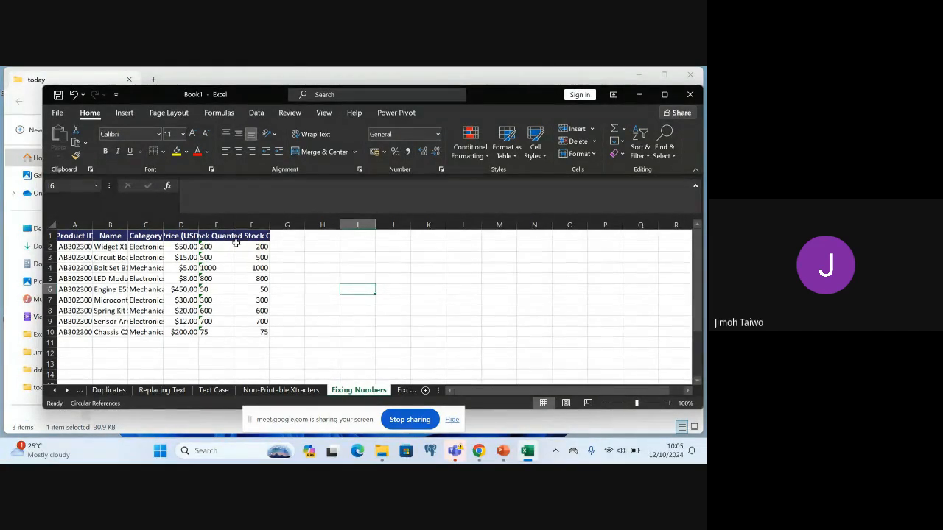
Widen columns A through F on the Fixing Numbers worksheet so their headers and entries fit
drag(271, 224, 331, 223)
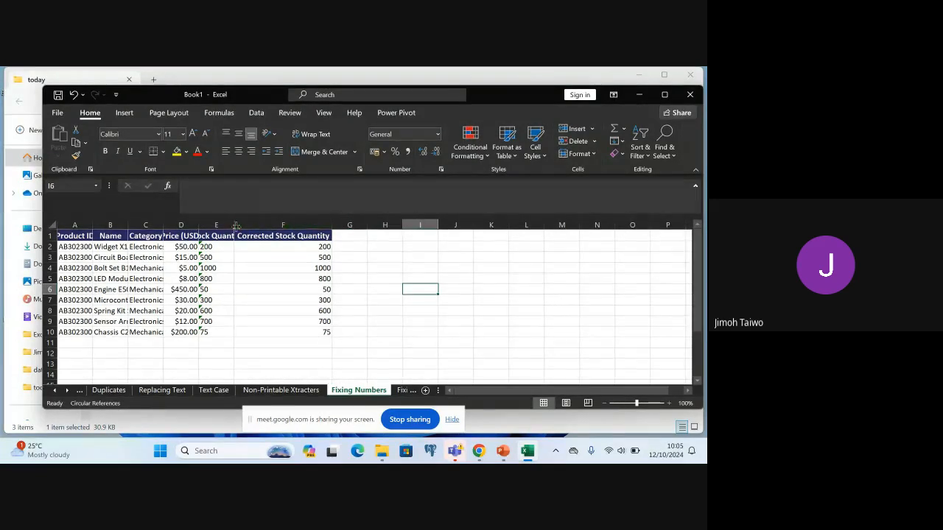
drag(233, 224, 280, 225)
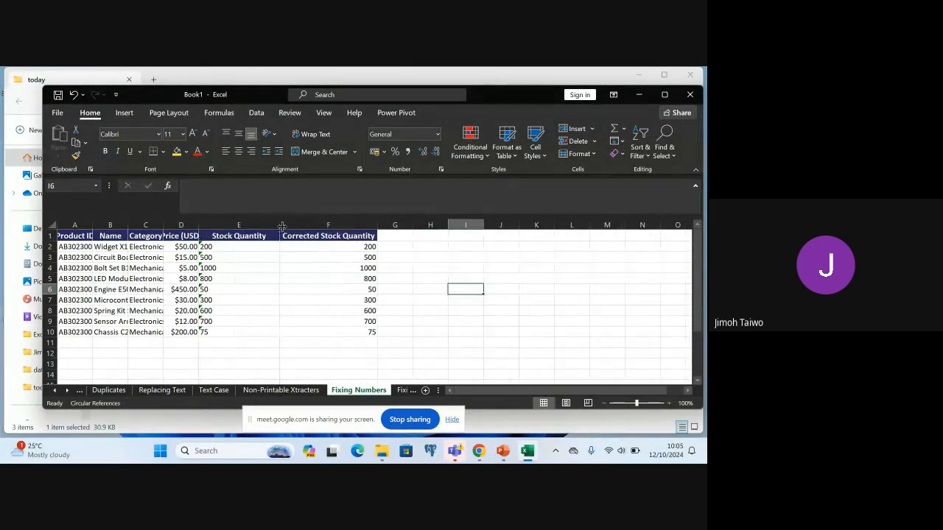
drag(198, 227, 234, 227)
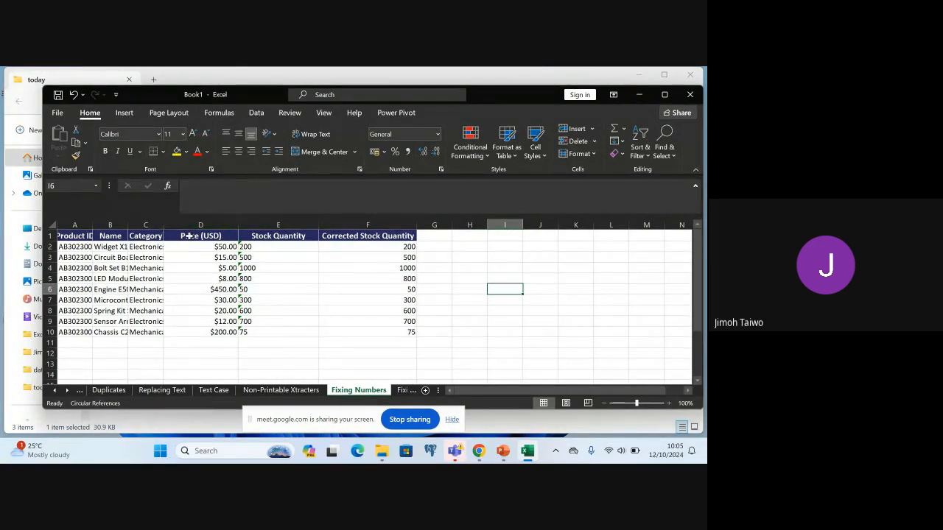
drag(163, 225, 190, 225)
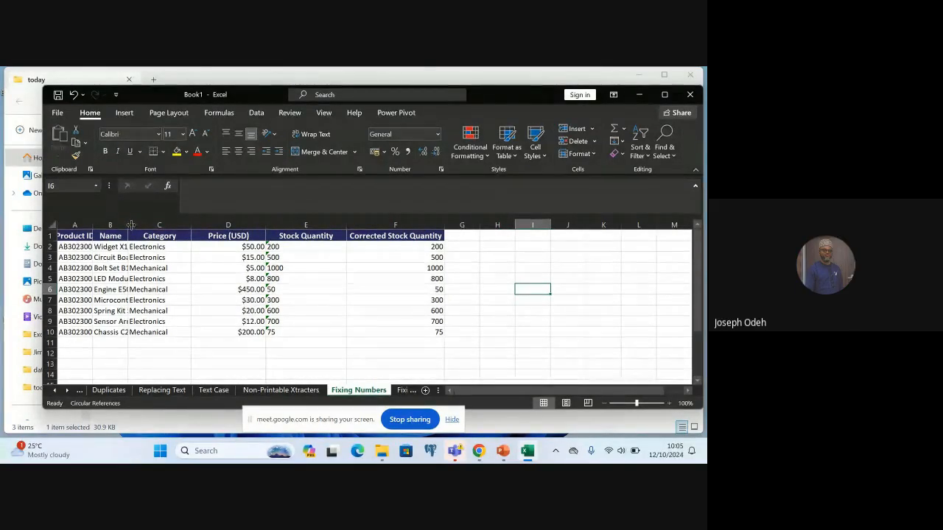
drag(130, 224, 155, 225)
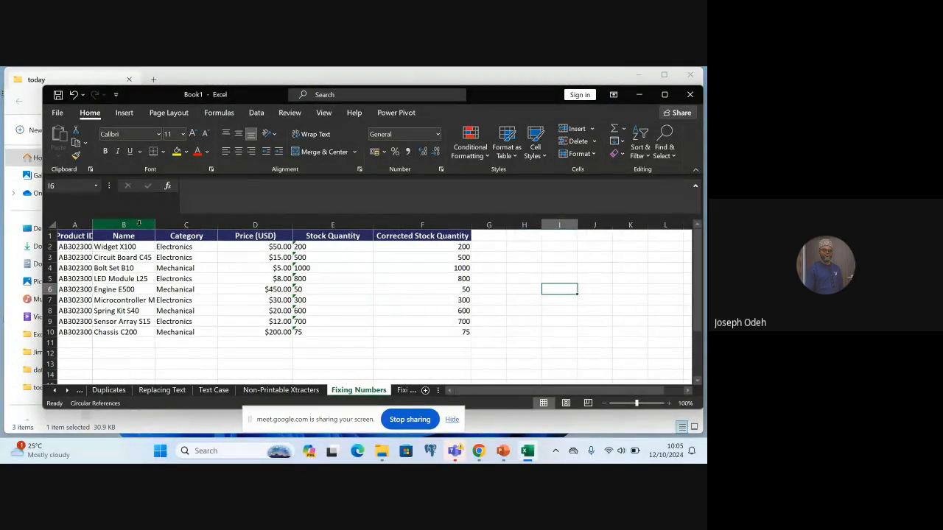
drag(93, 225, 109, 224)
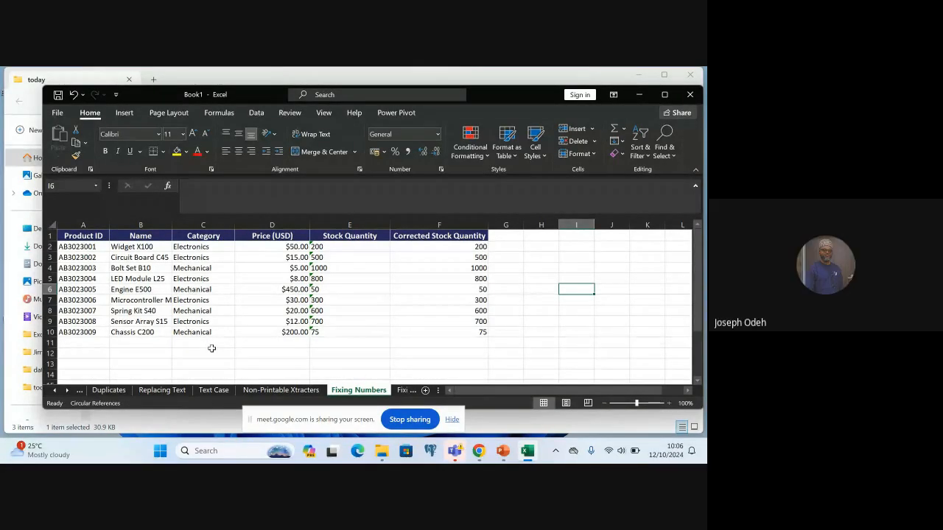
On the Non-Printable Xtracters worksheet, copy the CLEAN results in C2:C8 and paste them as values over the original names starting at B2
click(288, 392)
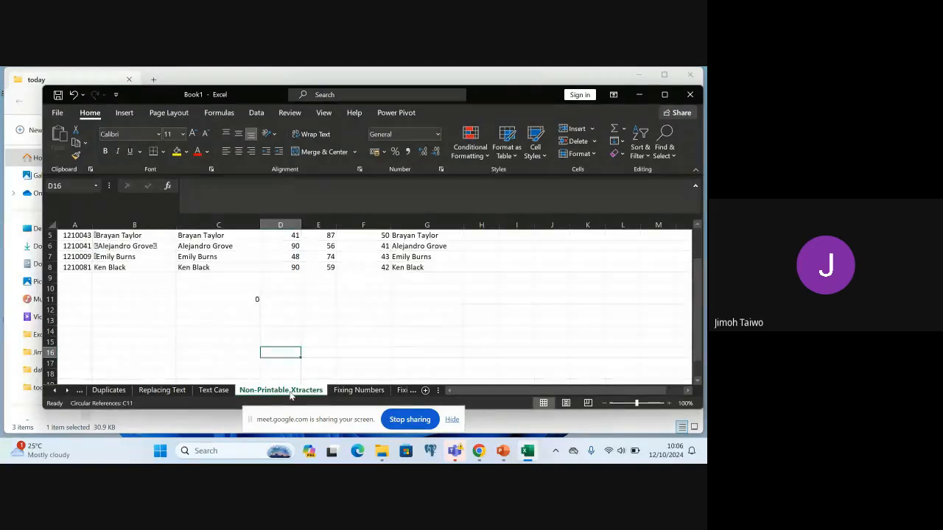
scroll(292, 350, up, 2)
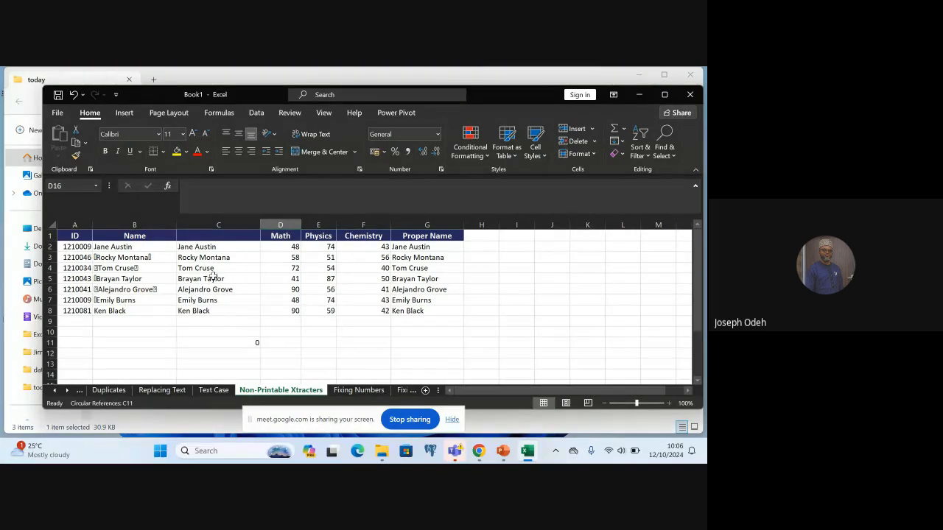
click(193, 246)
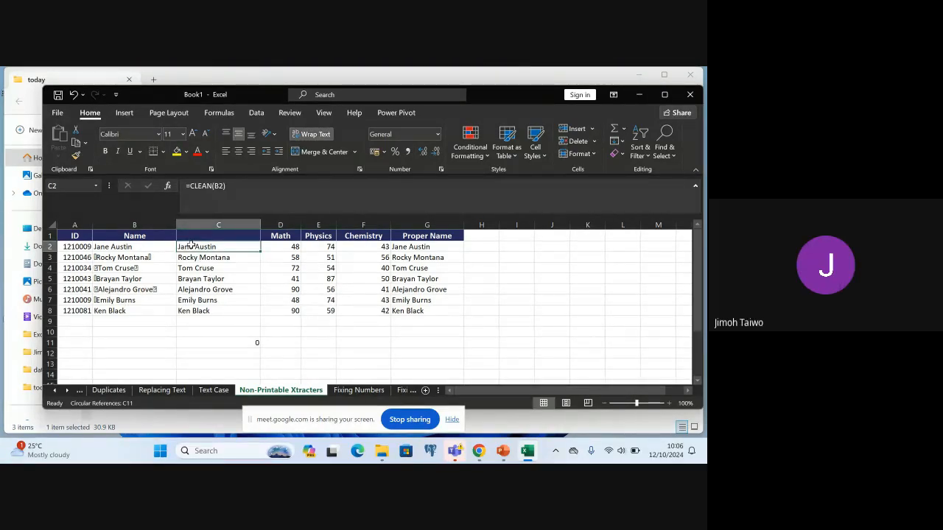
shift+click(210, 311)
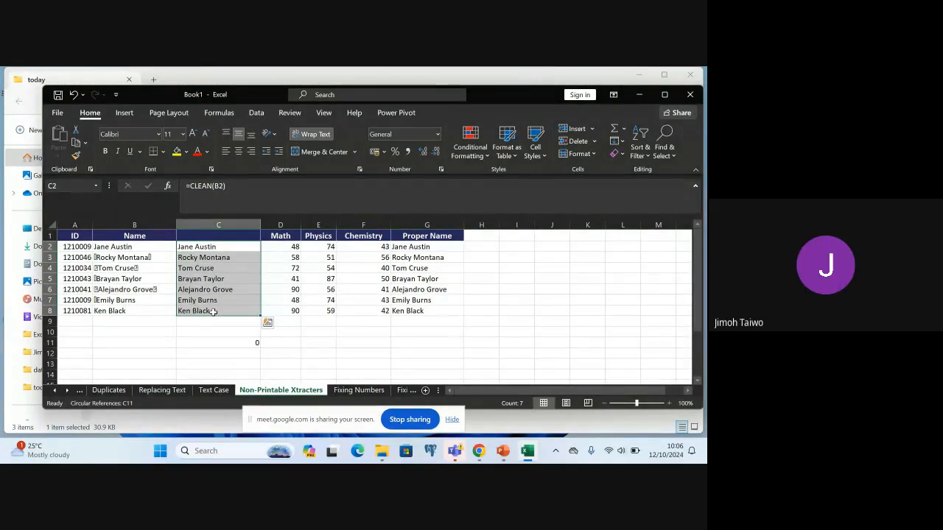
key(ctrl+c)
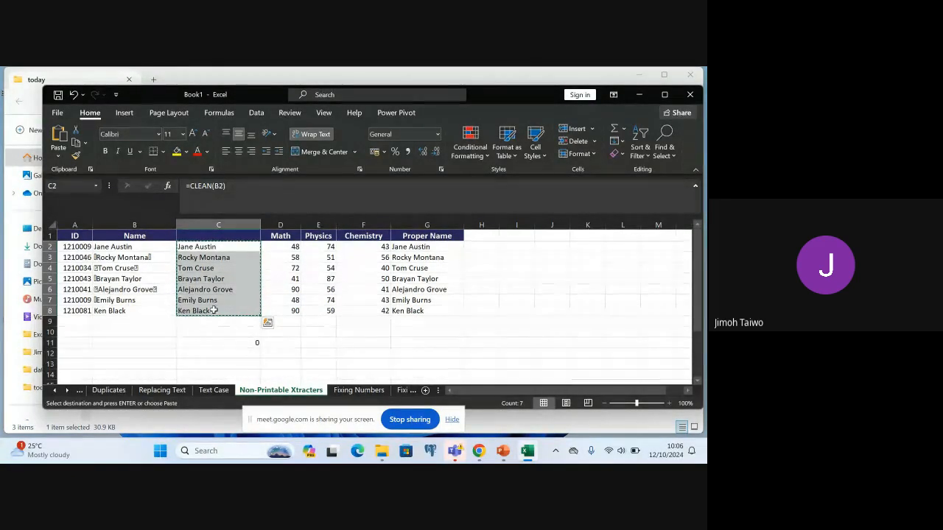
click(125, 246)
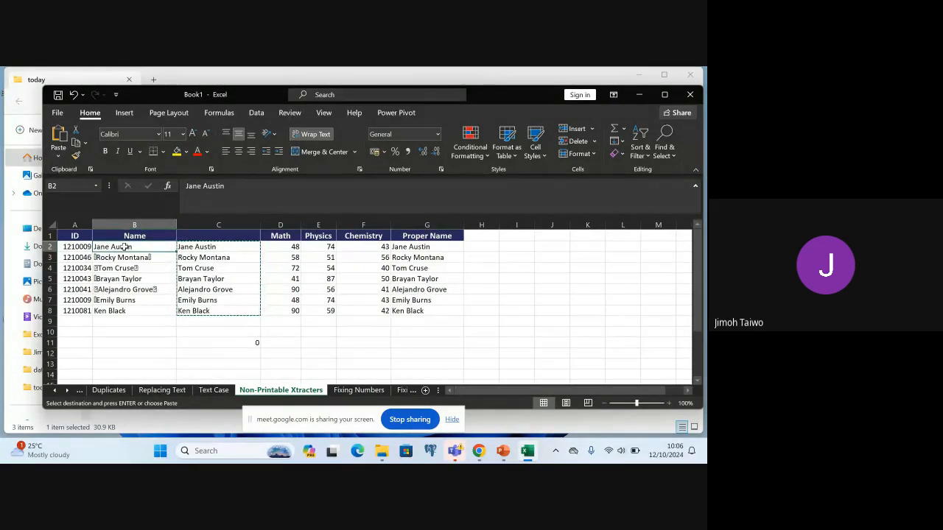
click(59, 157)
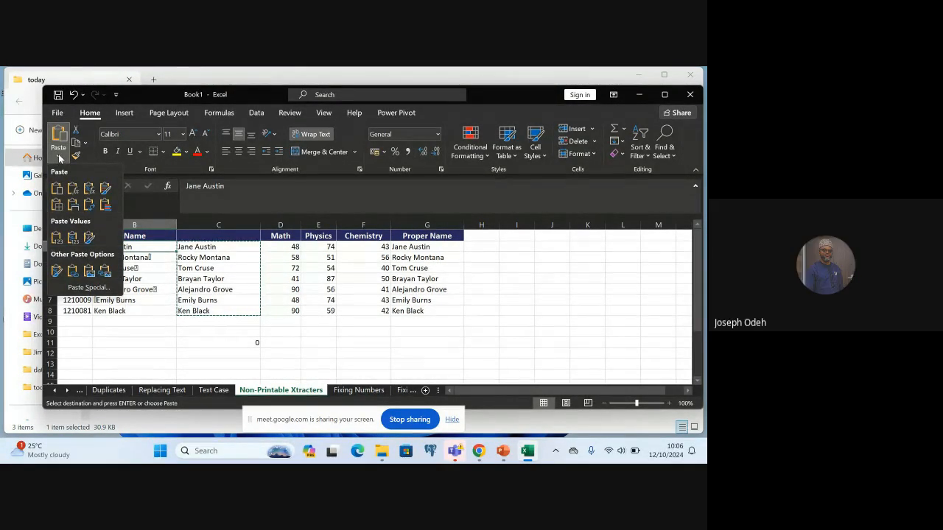
click(58, 237)
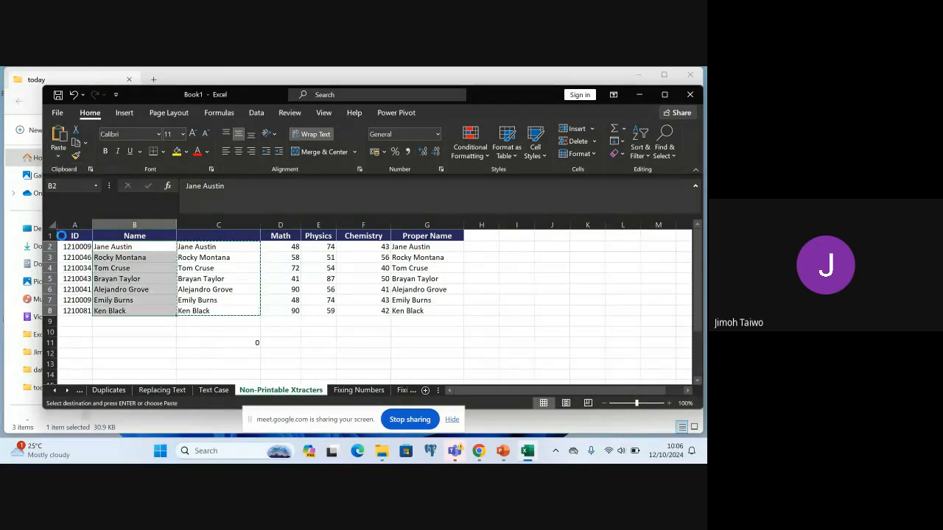
click(130, 330)
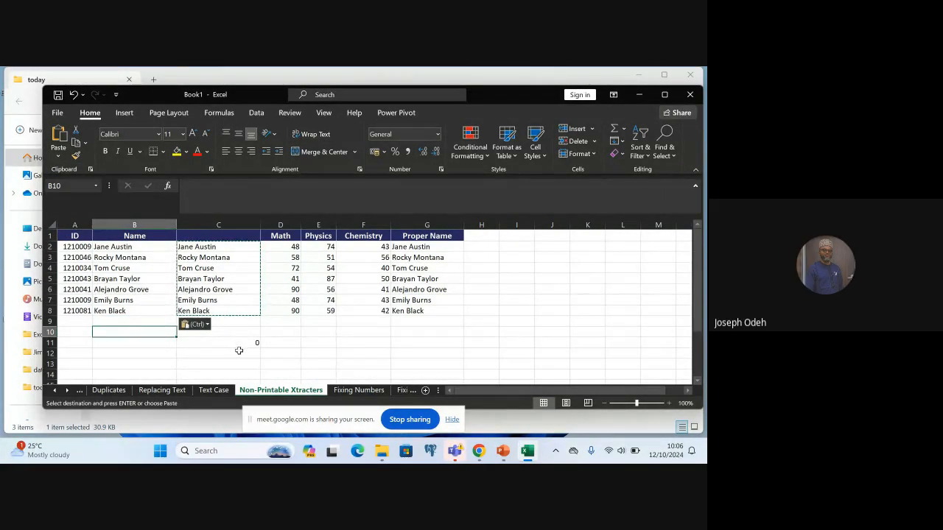
Return to the Fixing Numbers worksheet, switch to PowerPoint to read slide 37 on fixing numbers, and come back to Excel
click(343, 391)
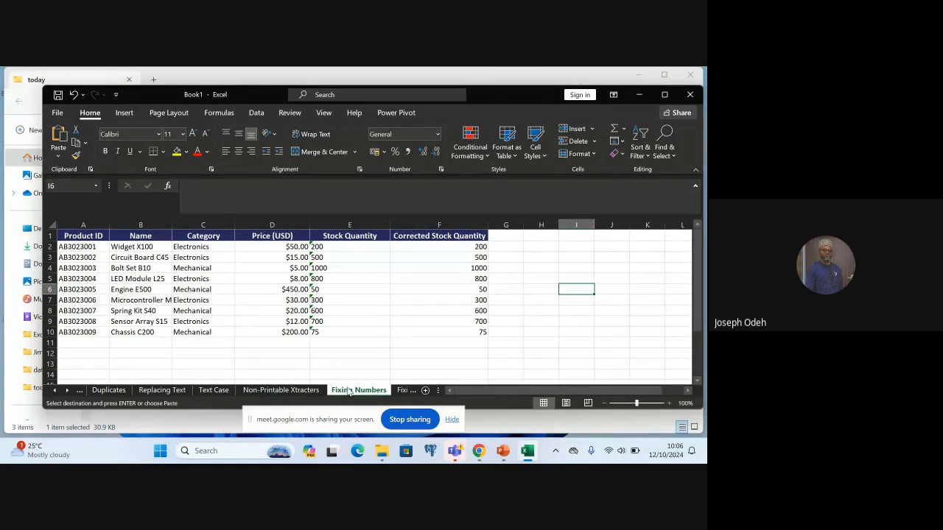
click(501, 451)
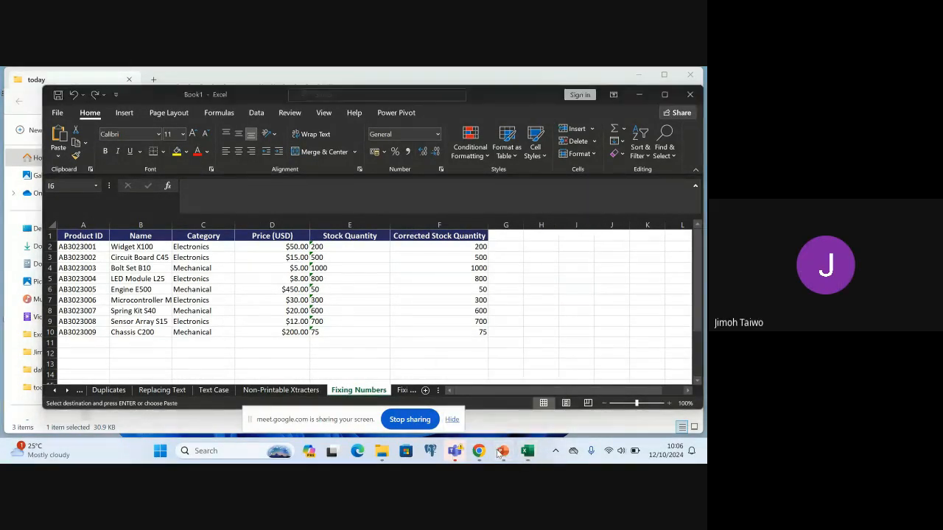
scroll(407, 365, down, 1)
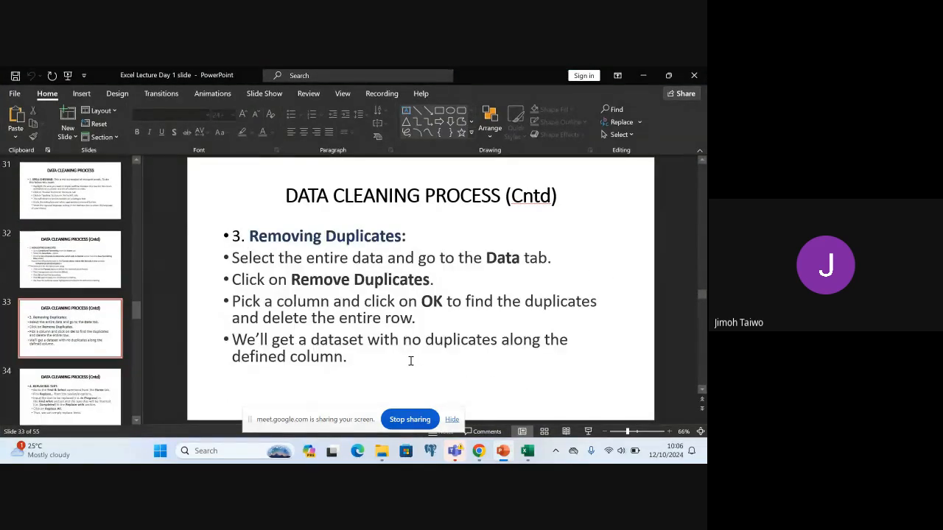
scroll(411, 361, down, 1)
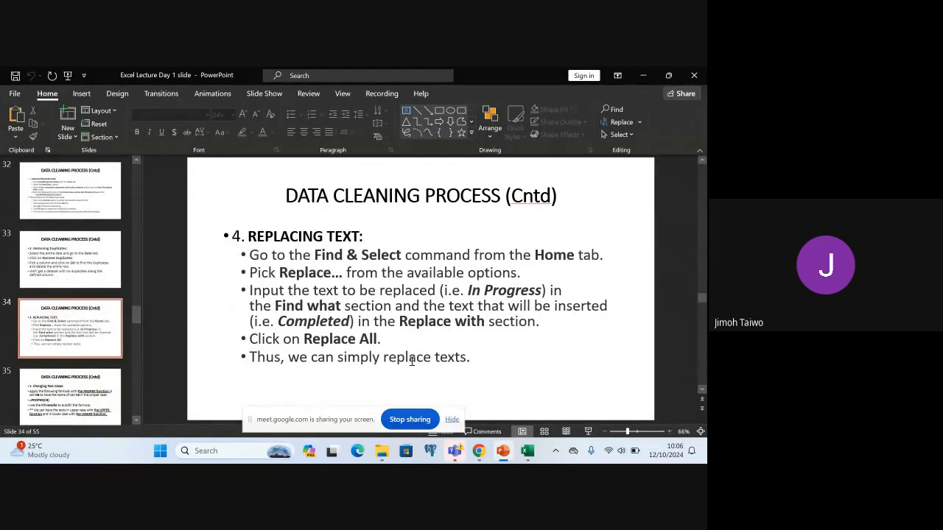
scroll(411, 360, down, 1)
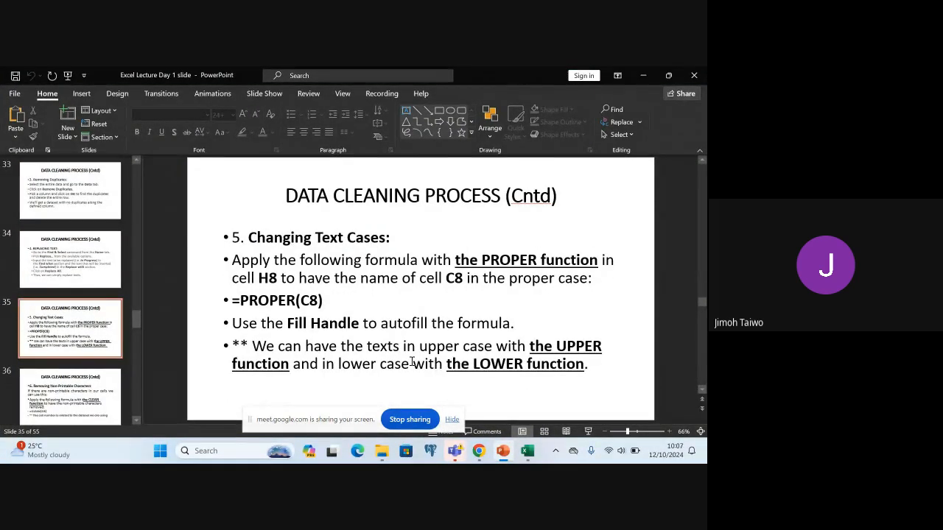
scroll(411, 362, down, 1)
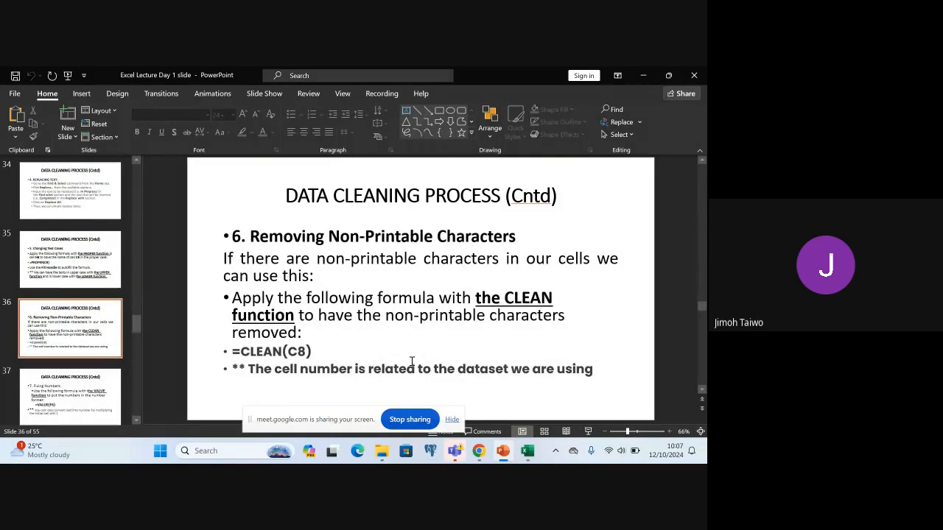
scroll(411, 361, down, 1)
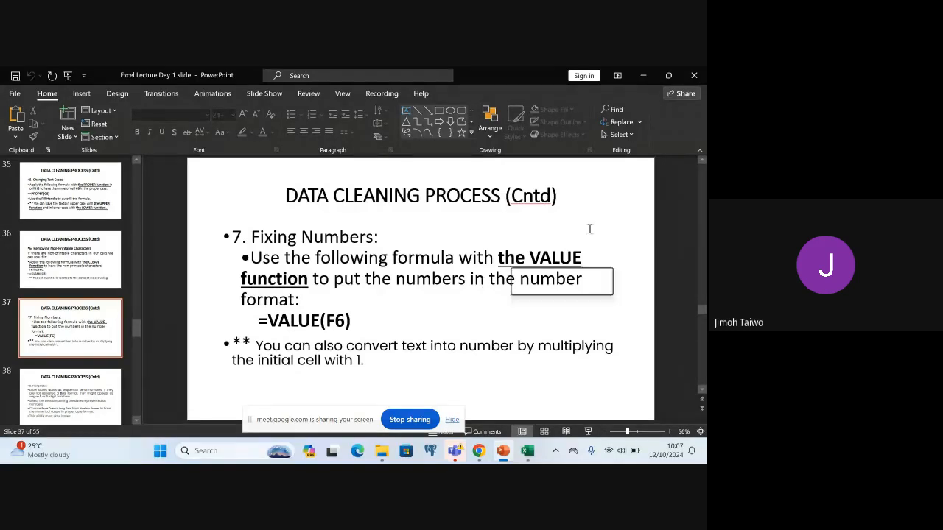
click(645, 76)
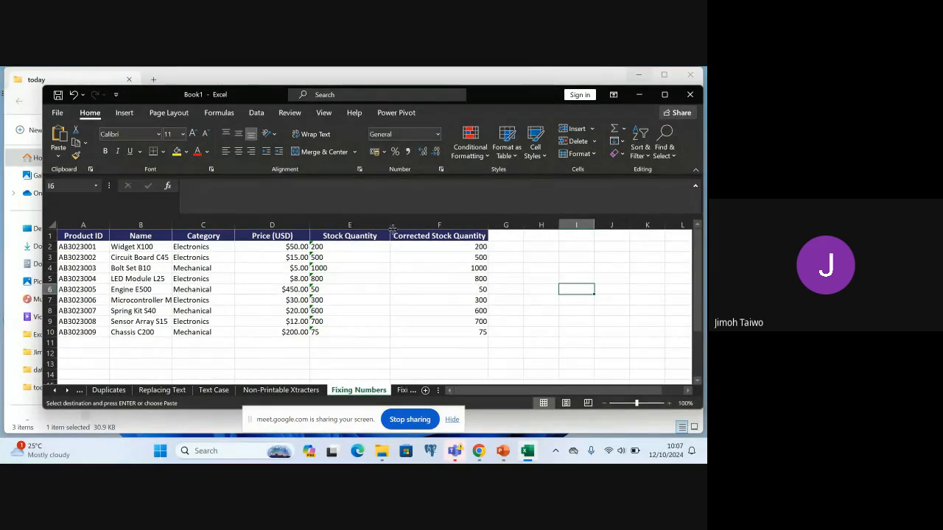
Widen the Stock Quantity column slightly and select its first quantity in E2
drag(391, 227, 407, 223)
click(331, 247)
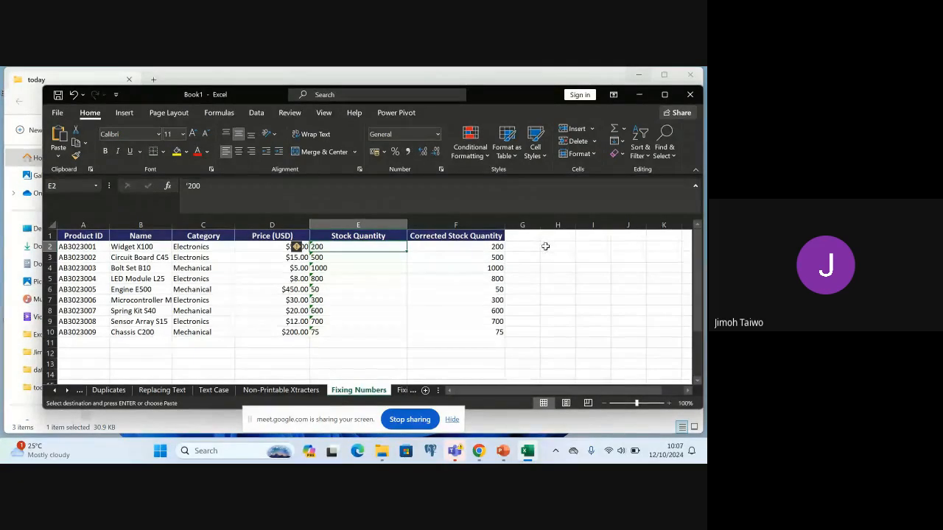
Try converting the text quantity in E2 to a number by entering =E2*1 in H2, and undo the entry
click(568, 247)
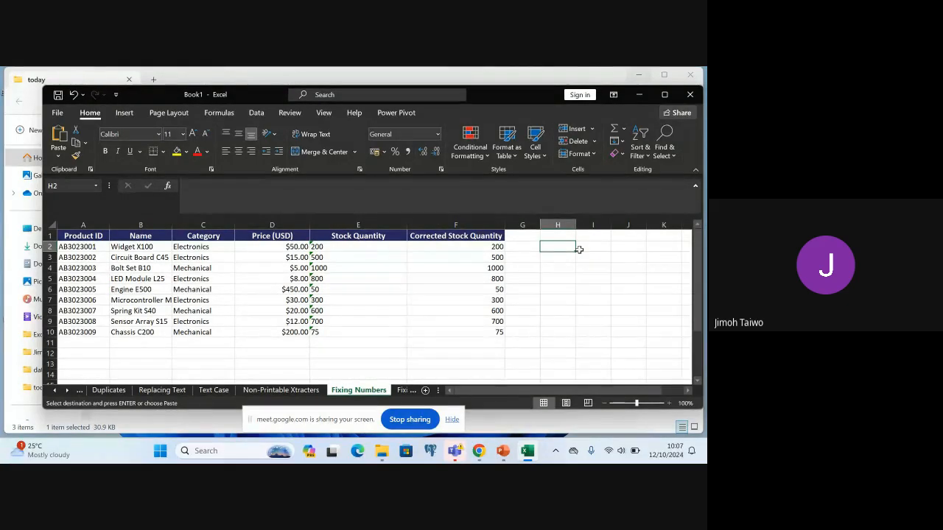
text(=)
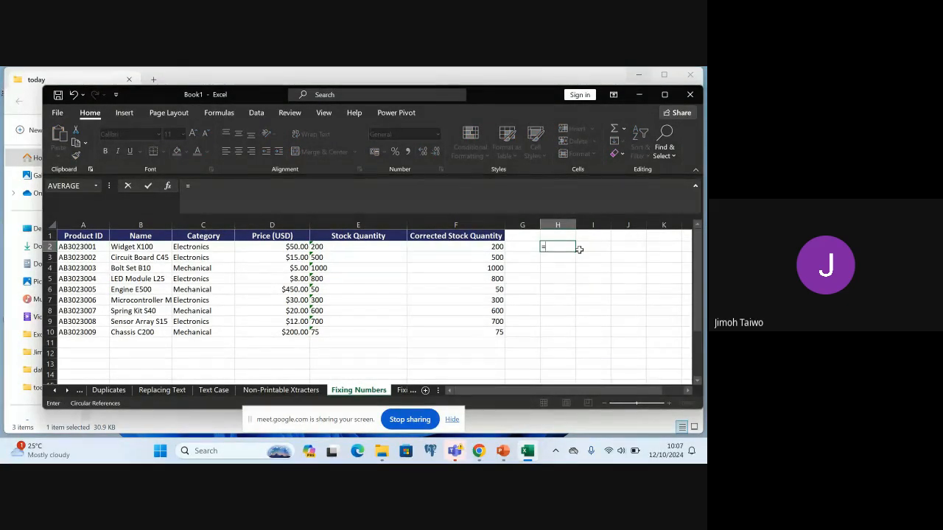
text(E)
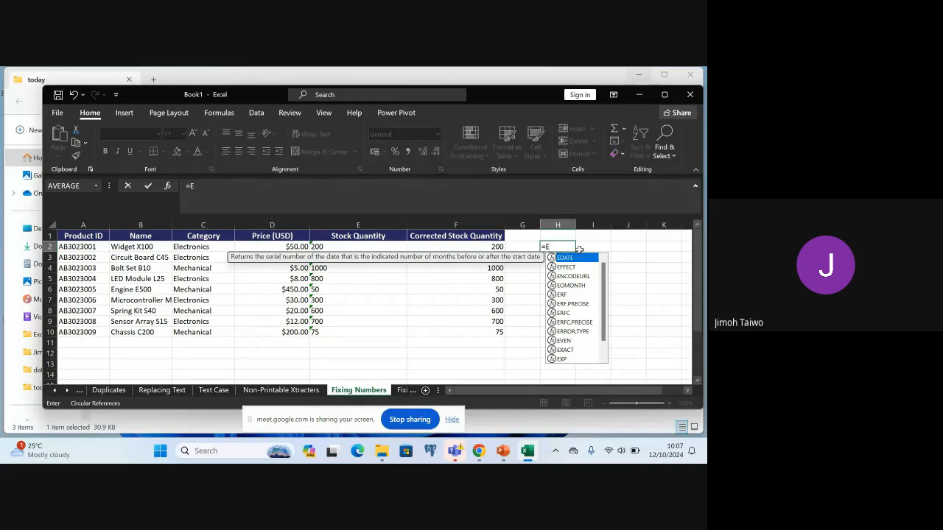
text(S)
key(BackSpace)
text(2)
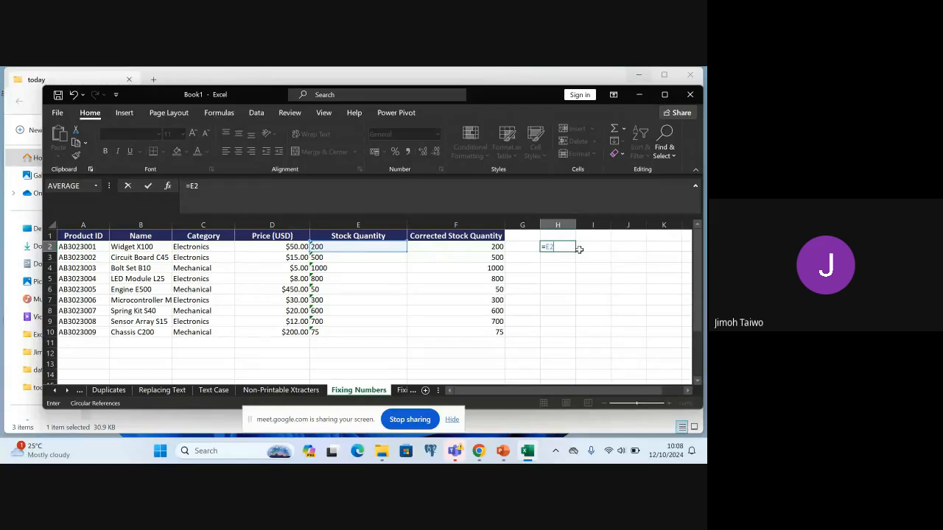
text(*1)
key(Return)
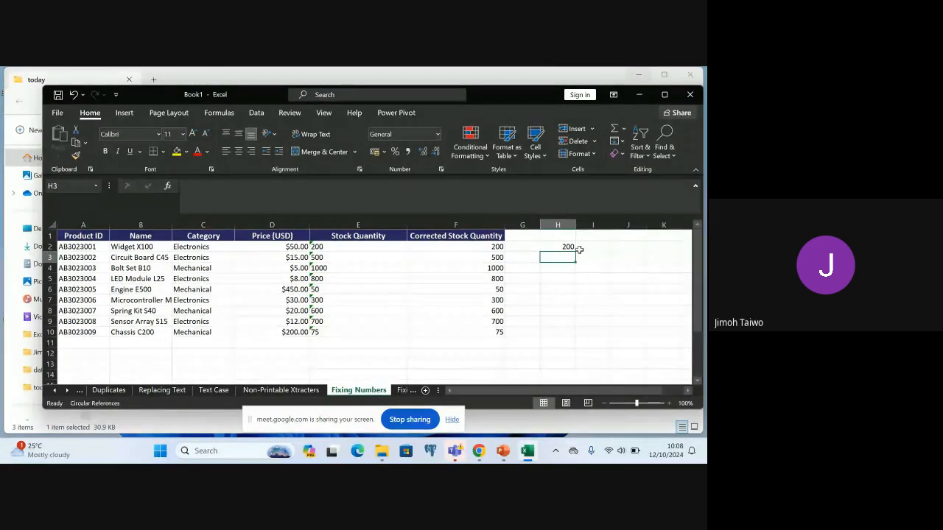
key(ctrl+z)
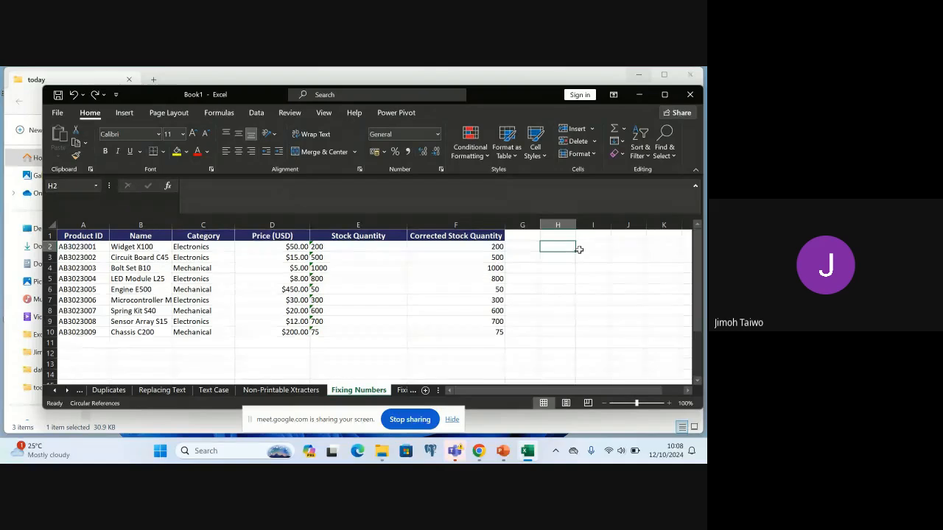
Apply the Number format to the stock quantities in E2:E10
click(325, 246)
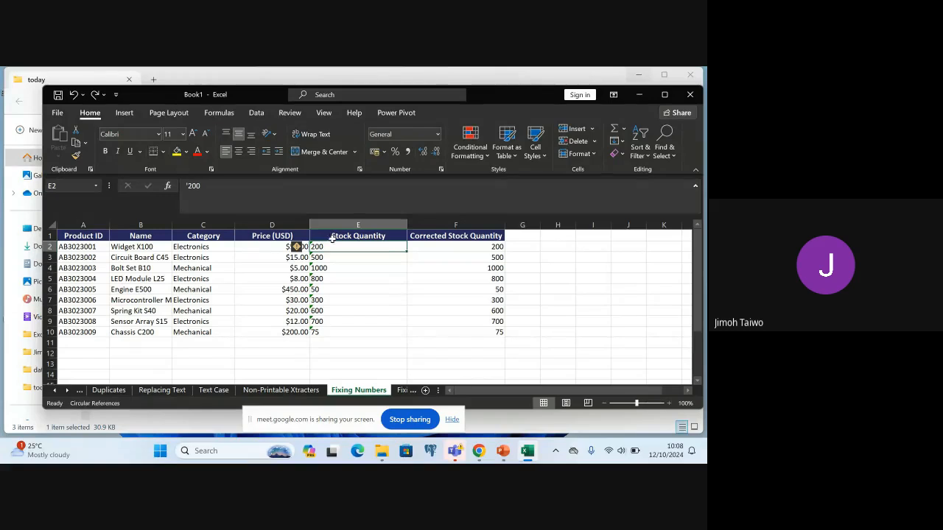
shift+click(340, 332)
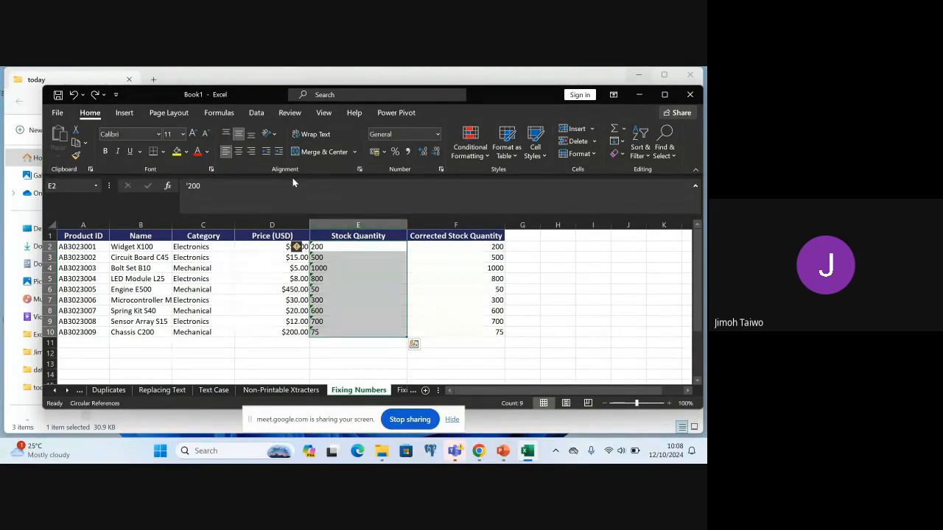
click(438, 136)
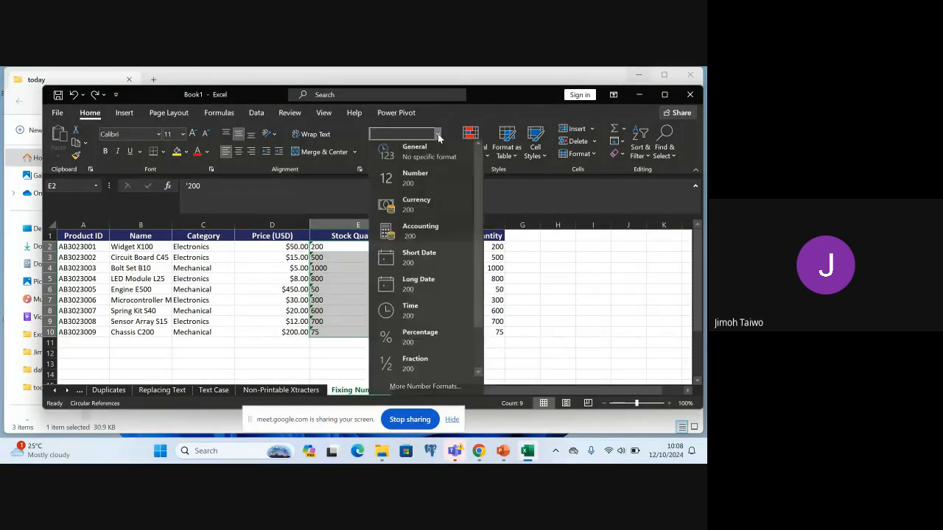
click(414, 181)
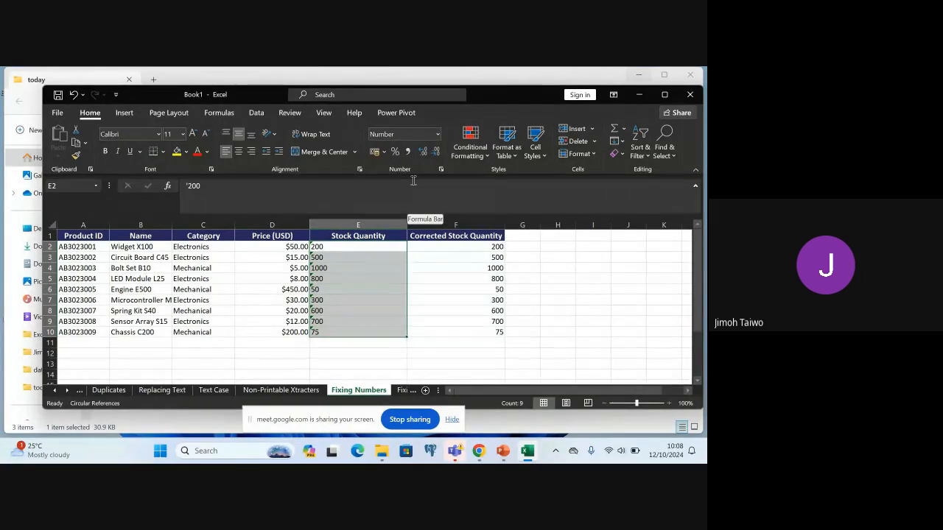
Set the Number format of the stock quantities in E2:E10 to 0 decimal places
click(438, 137)
click(414, 391)
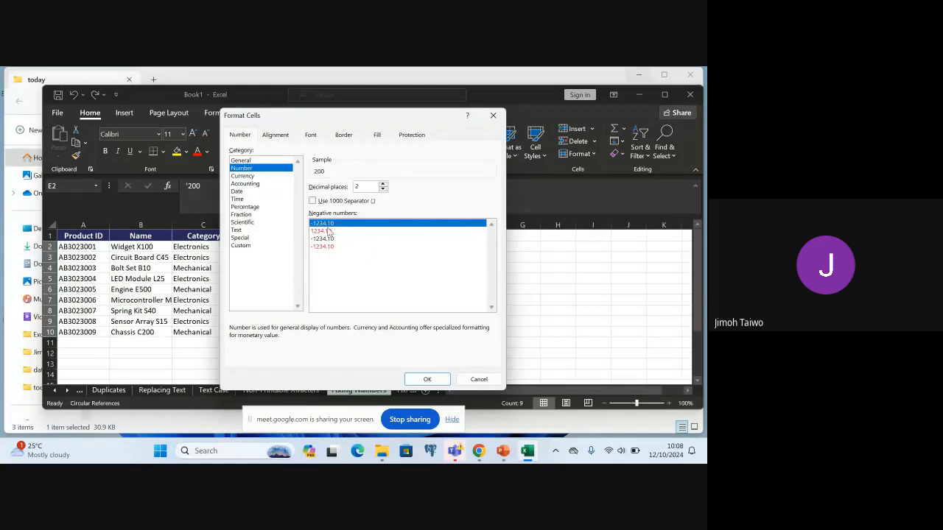
double_click(382, 189)
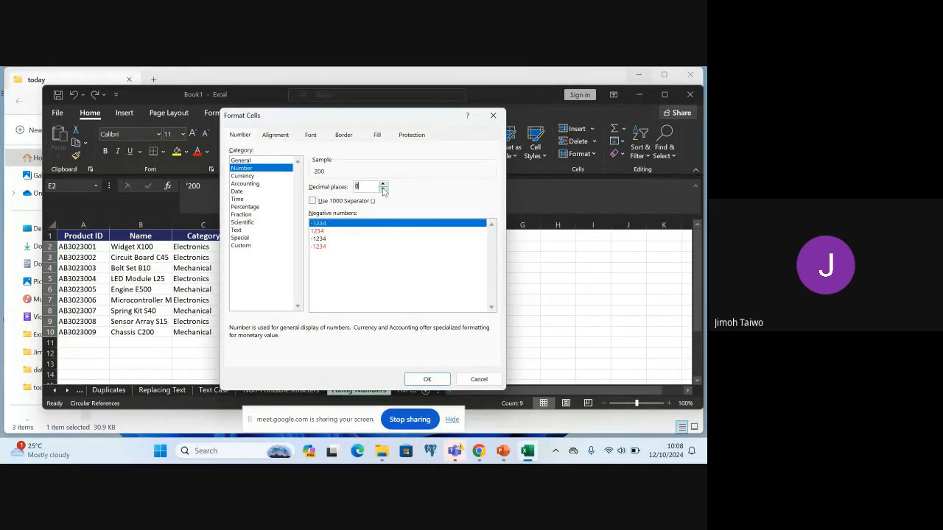
click(429, 379)
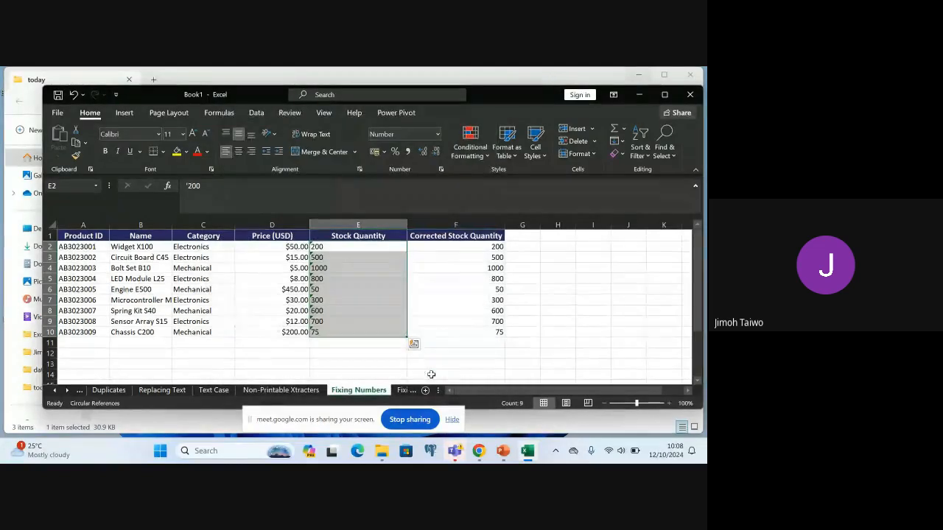
click(384, 346)
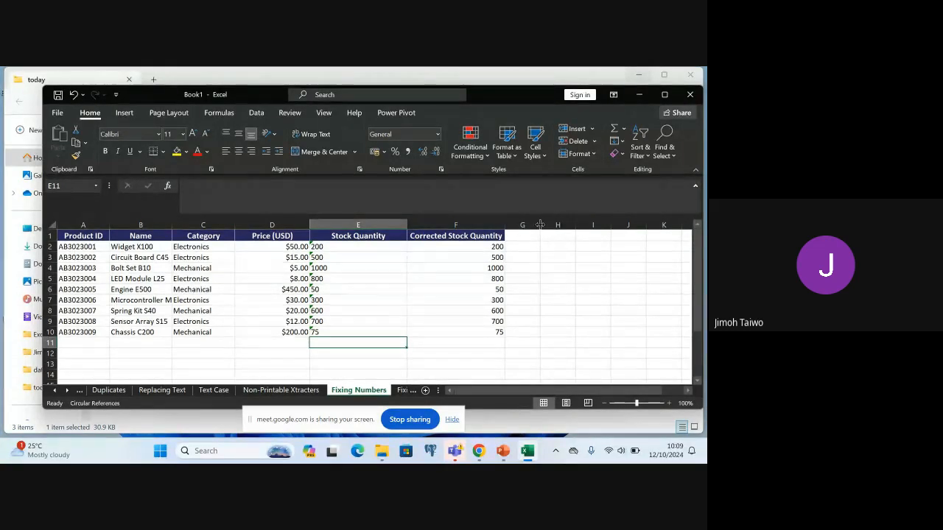
Widen empty column G and enter the header Stock Quantity 2 in G1
drag(540, 225, 630, 236)
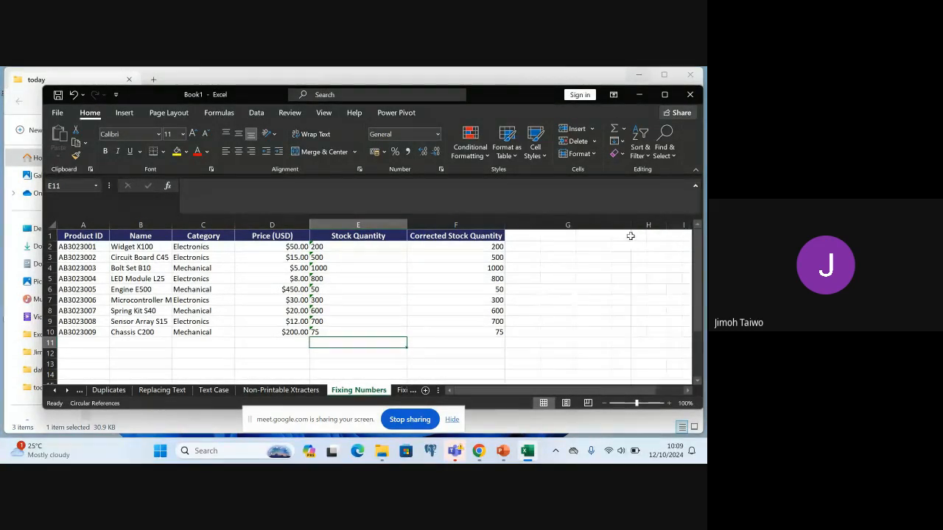
click(547, 236)
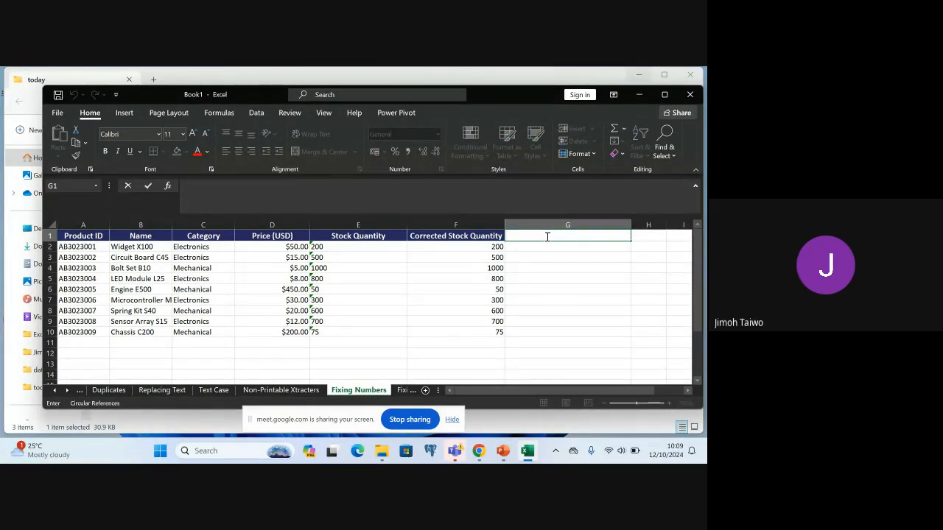
text(sTOCK Quantity 2)
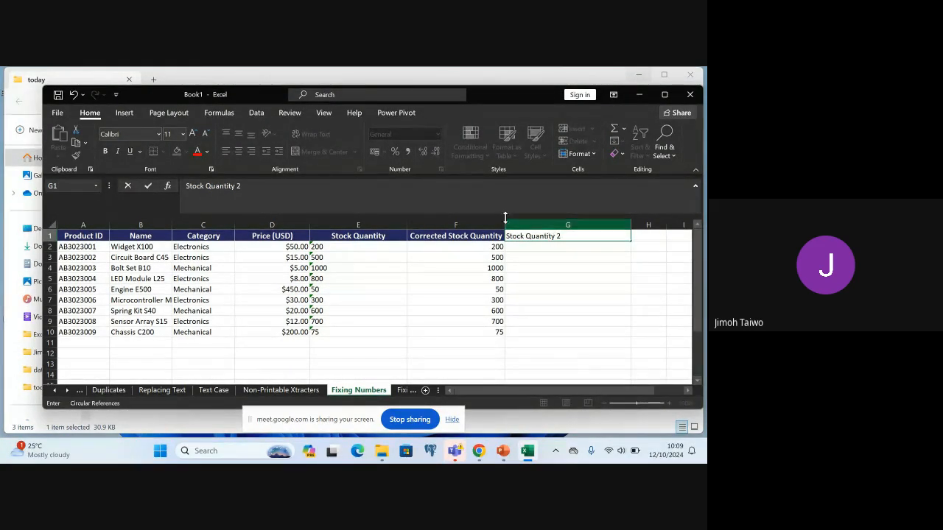
Convert the first text quantity to a number by entering =E2*1 in G2
click(529, 251)
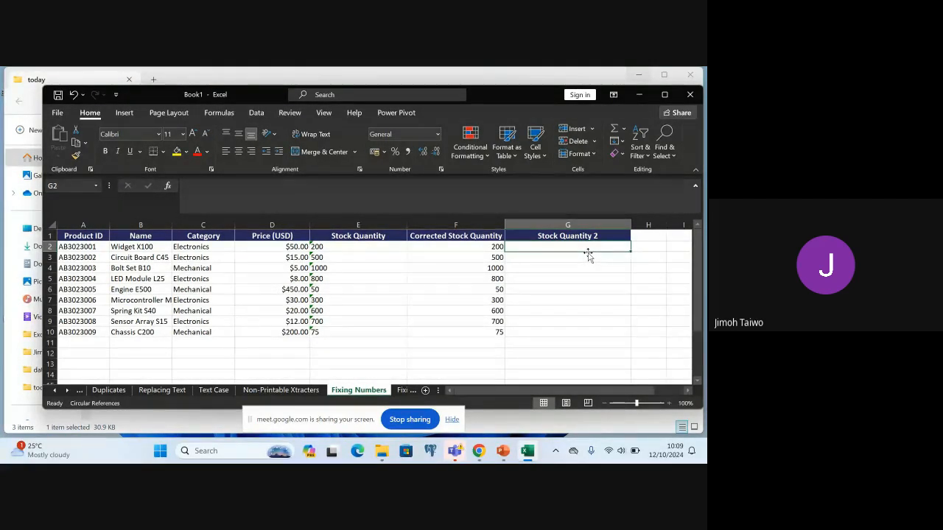
text(=)
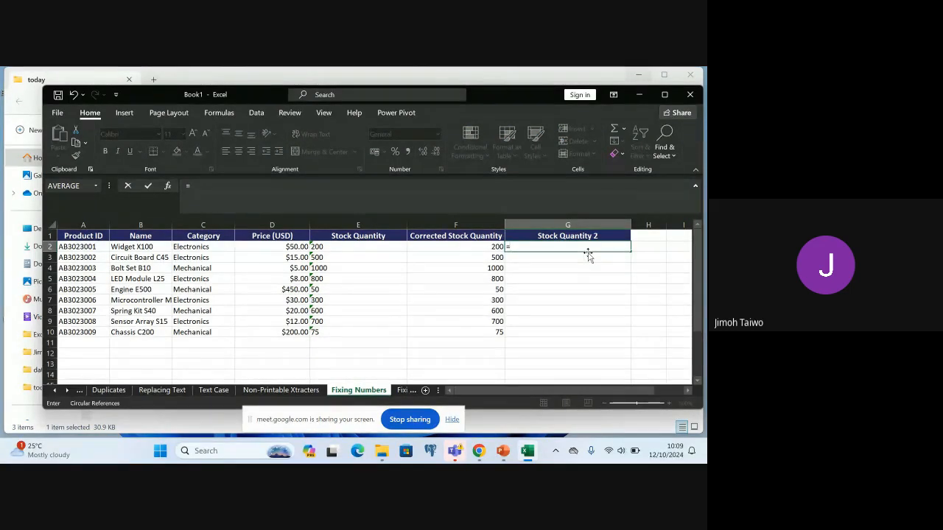
text(e)
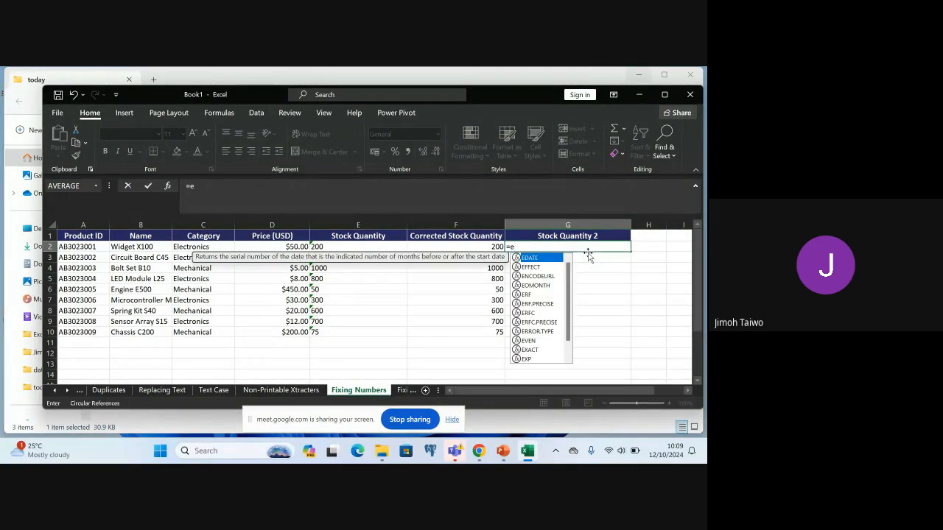
key(BackSpace)
text(E)
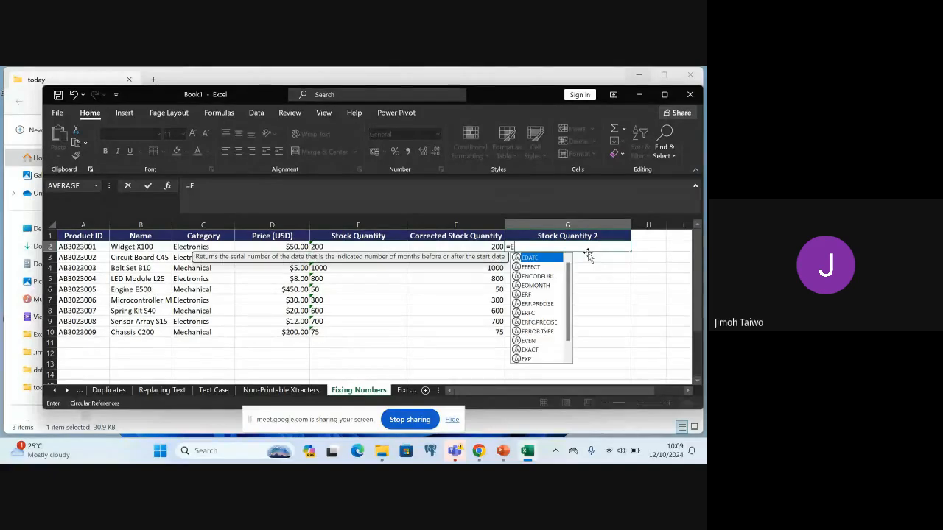
text(2)
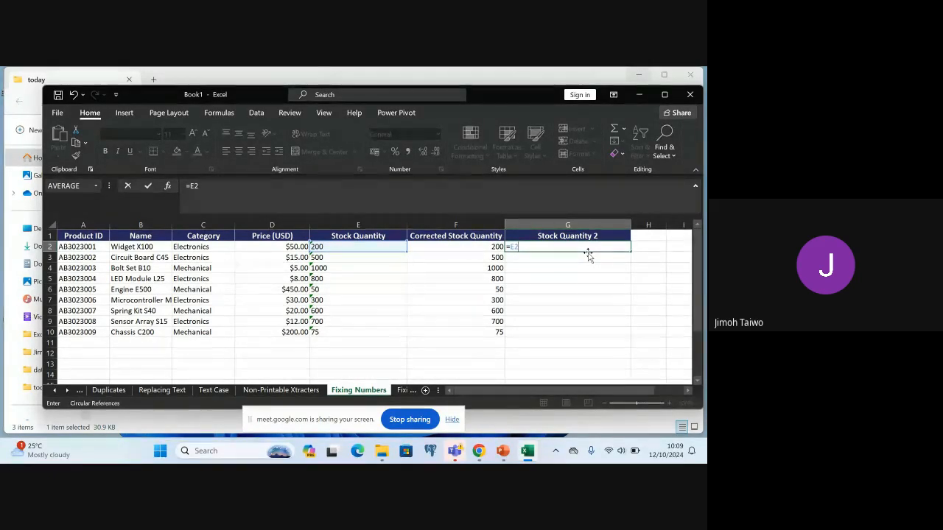
text(*1)
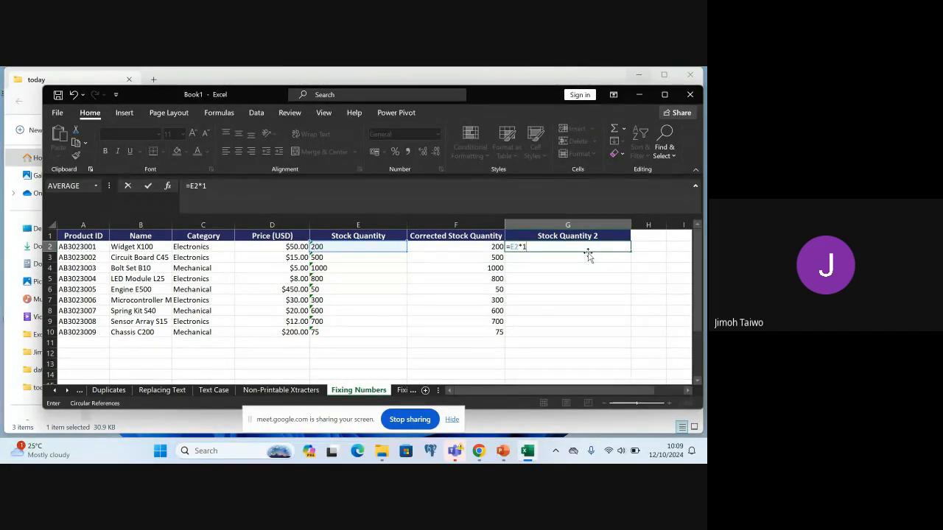
key(Return)
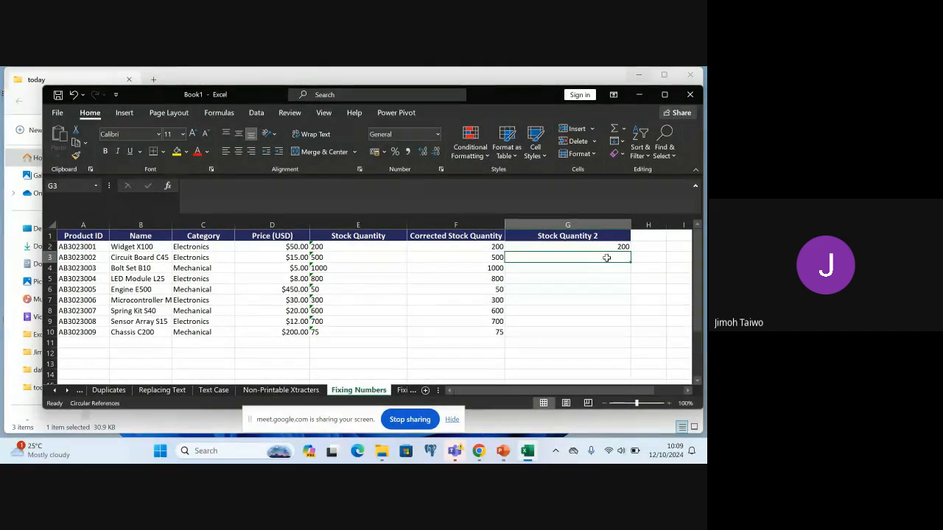
click(603, 247)
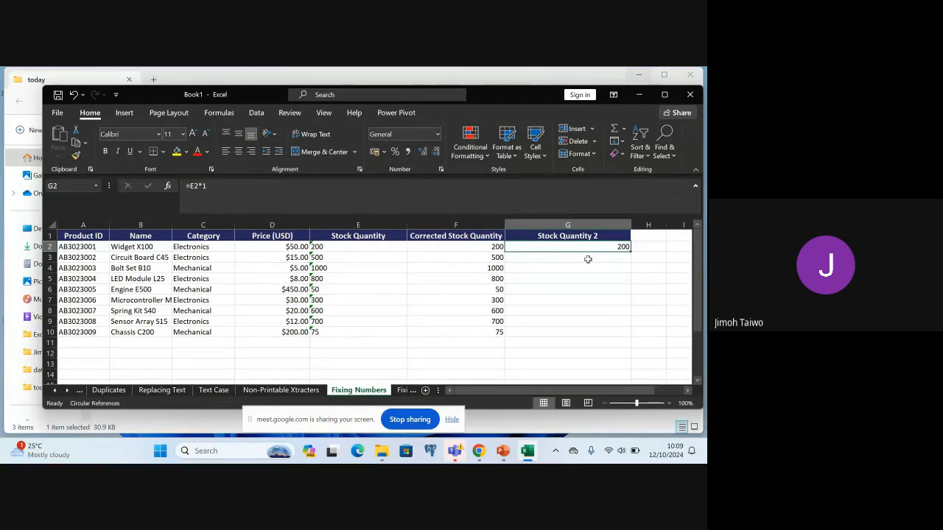
Delete the Stock Quantity 2 column G
click(589, 225)
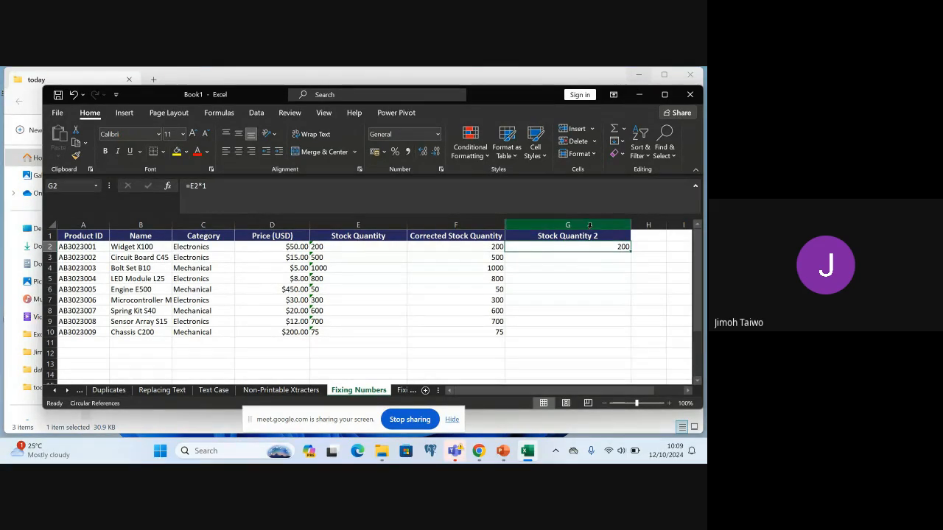
right_click(589, 229)
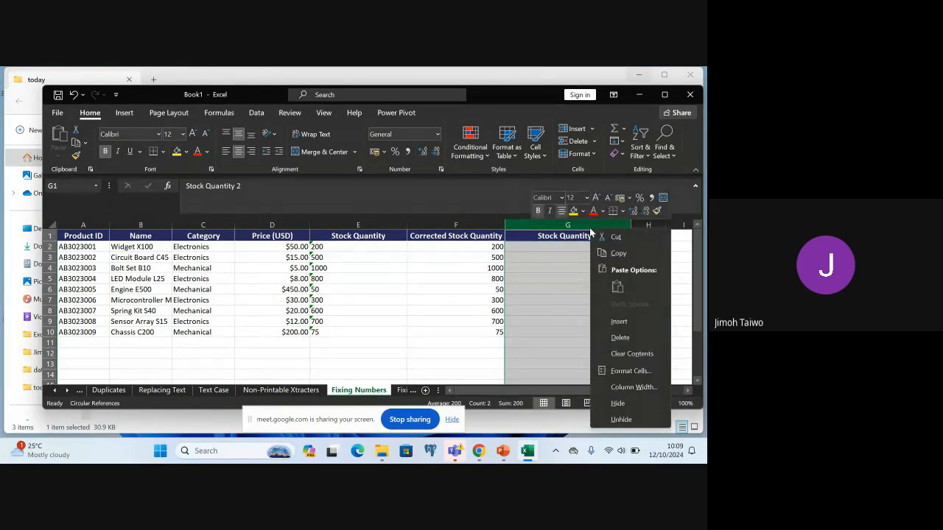
click(620, 337)
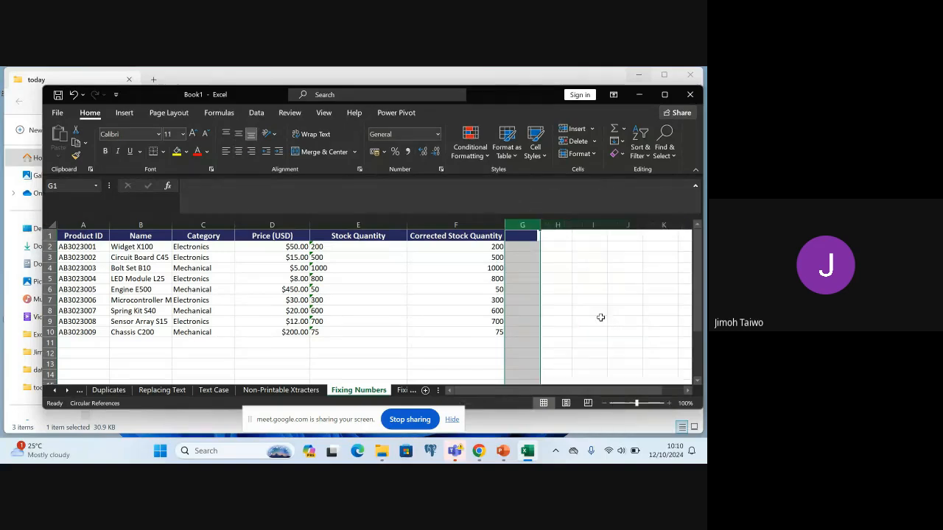
Insert a blank column before the Corrected Stock Quantity column
click(430, 223)
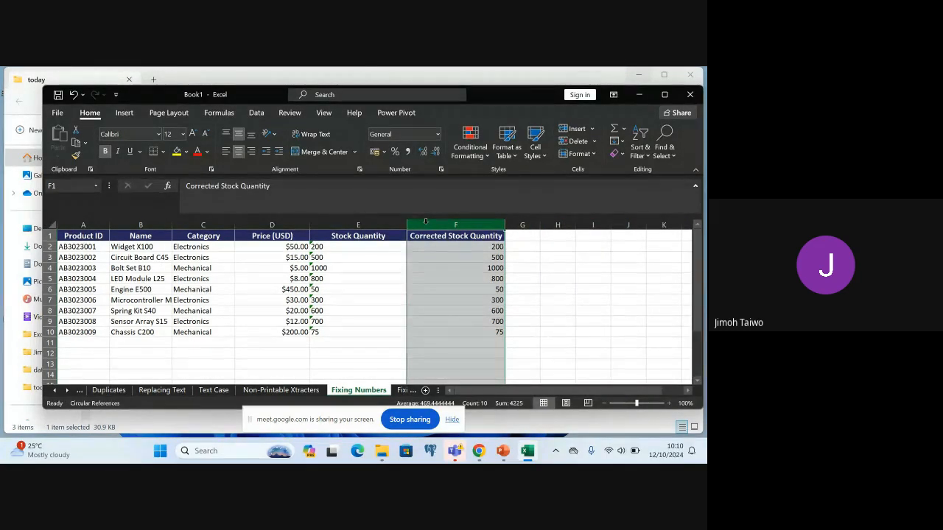
right_click(427, 225)
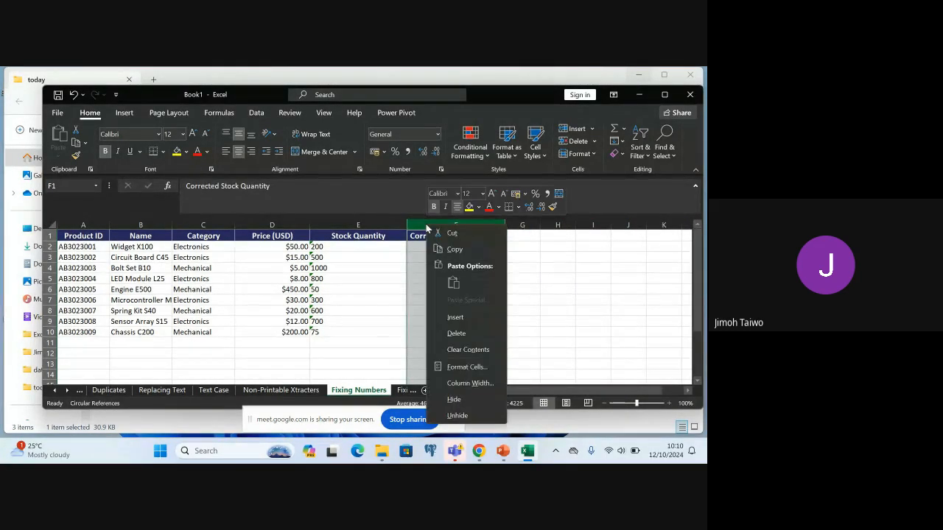
click(457, 317)
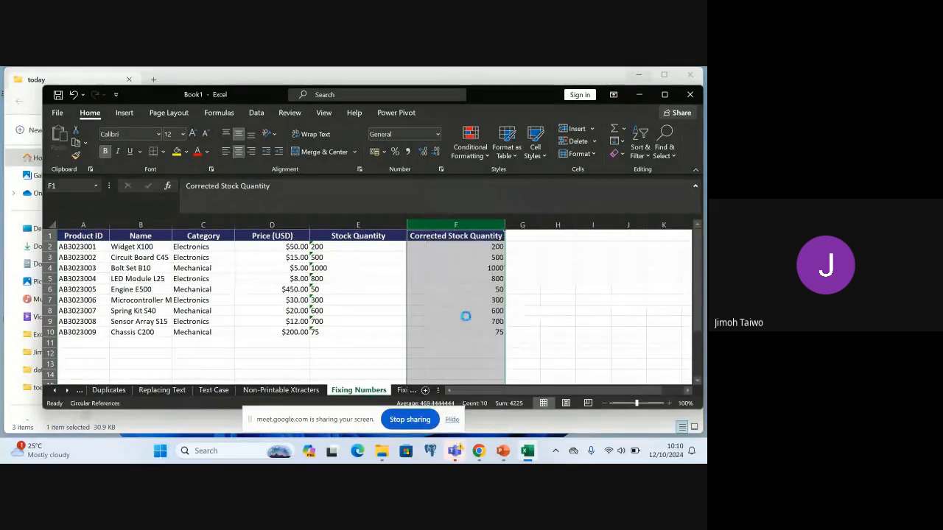
Enter the header Stock Quantity 2 in F1 and correct the misspelled word Quantity
click(442, 236)
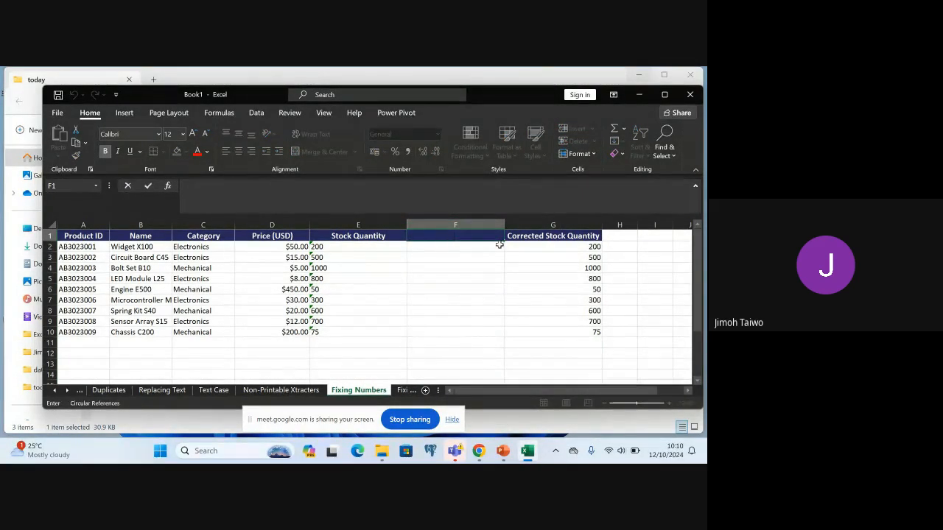
text(s)
text(TOCK)
text( Q)
text(unantity)
text( 2)
key(Left)
key(Left)
key(Left)
key(Left)
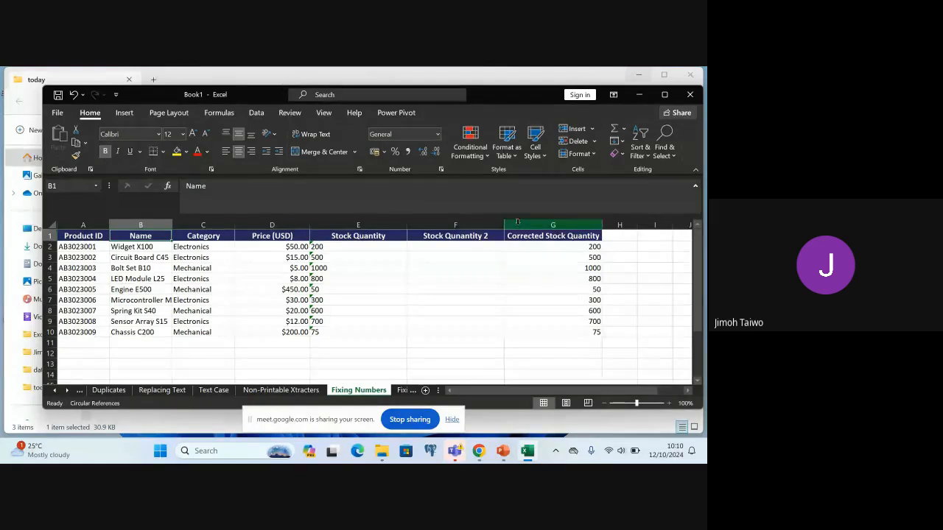
click(457, 238)
double_click(467, 237)
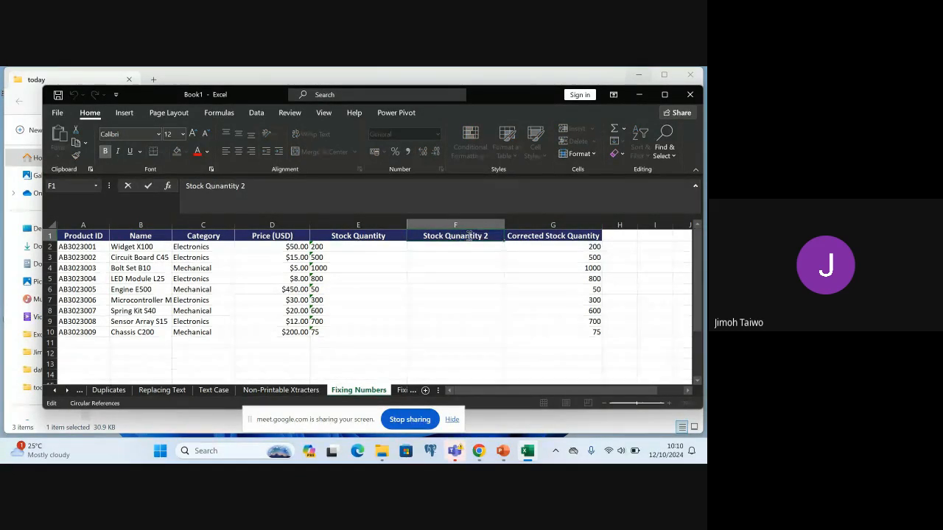
key(BackSpace)
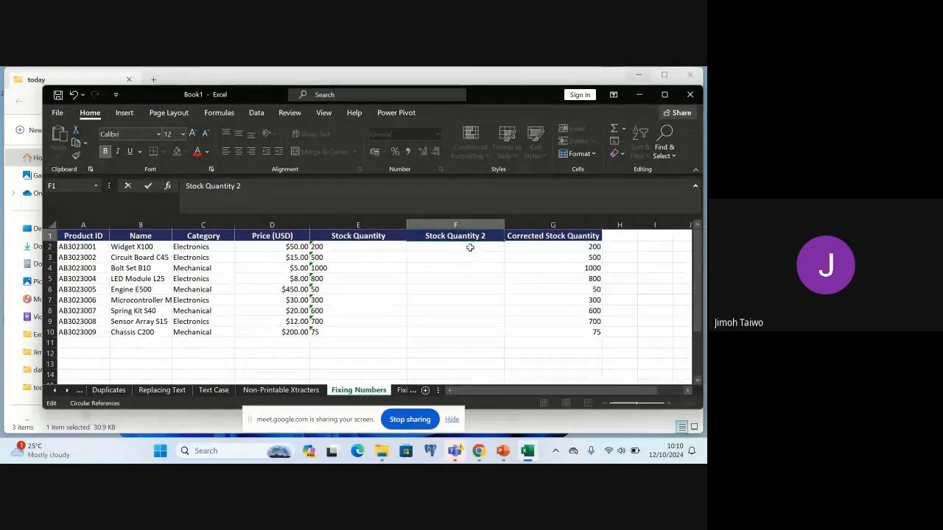
Try converting the first stock quantity by entering =E2*1 in F2, and undo the entry
click(467, 248)
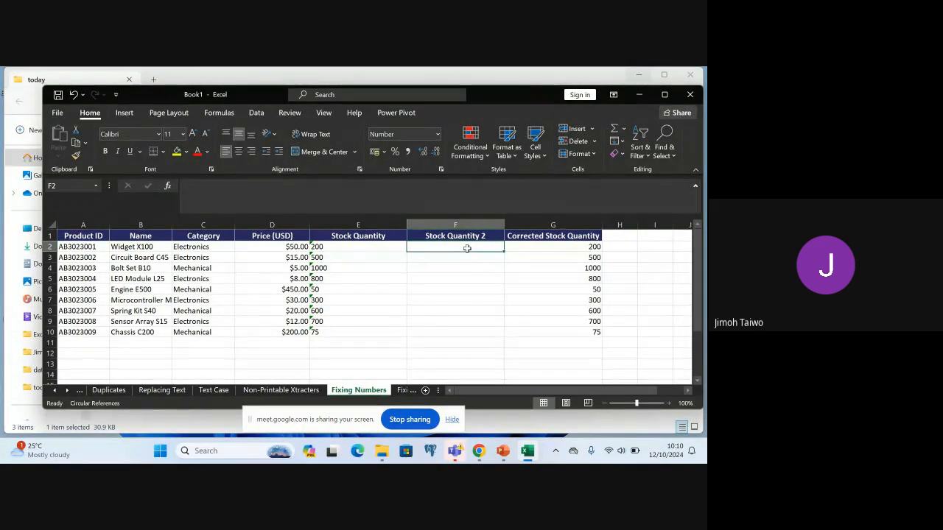
text(=)
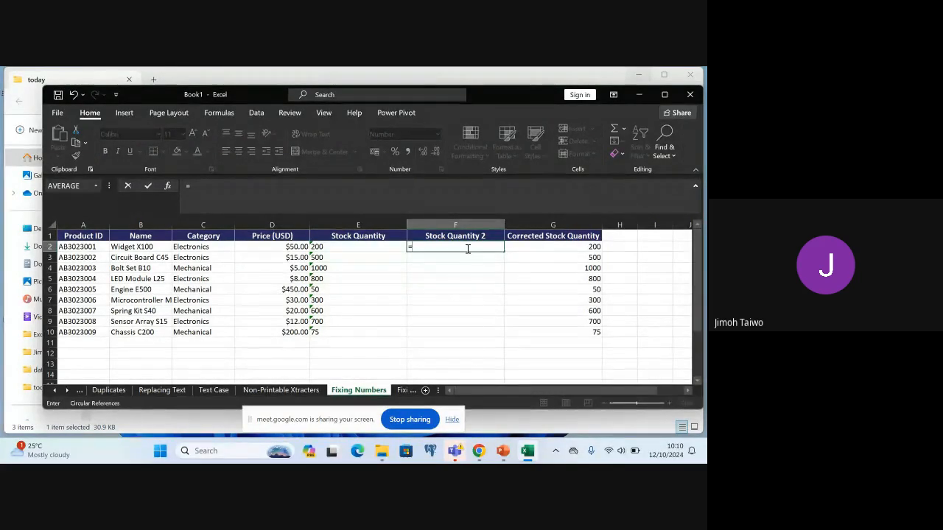
text(e2)
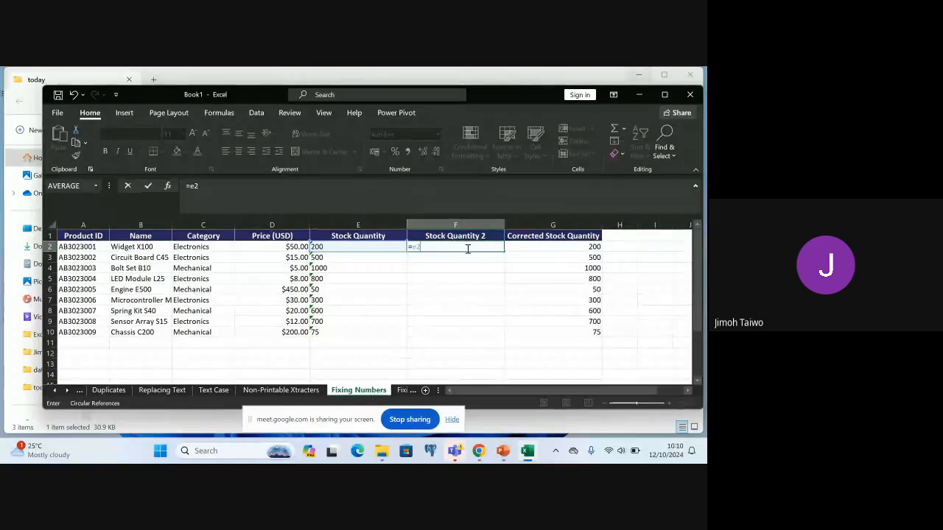
text(*)
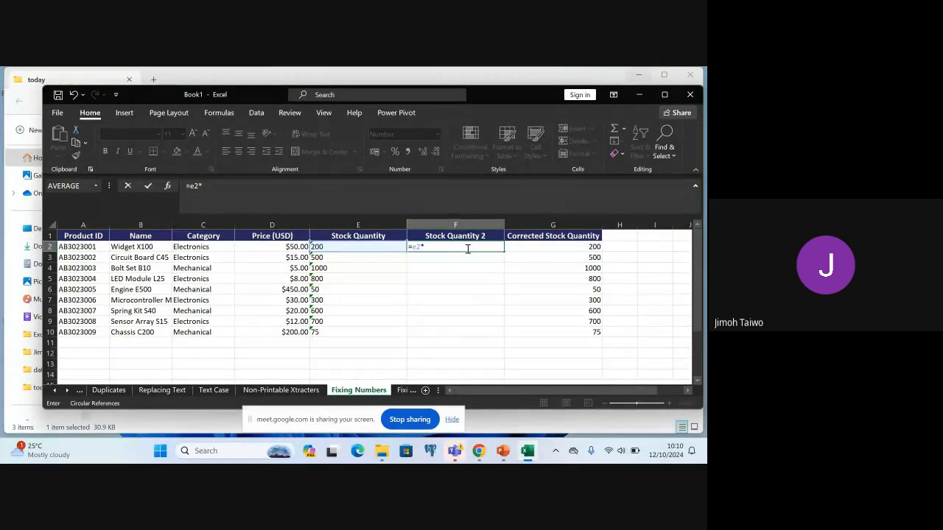
text(1)
key(ctrl+Return)
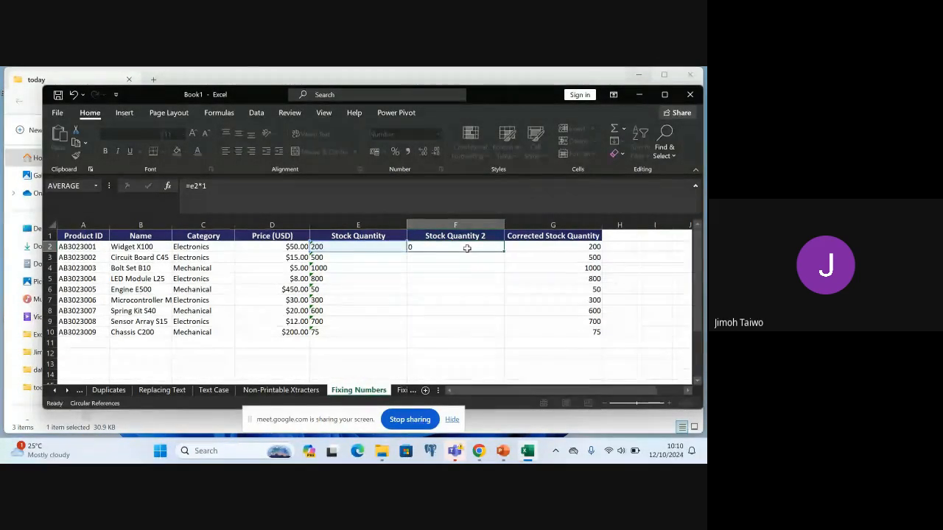
key(Return)
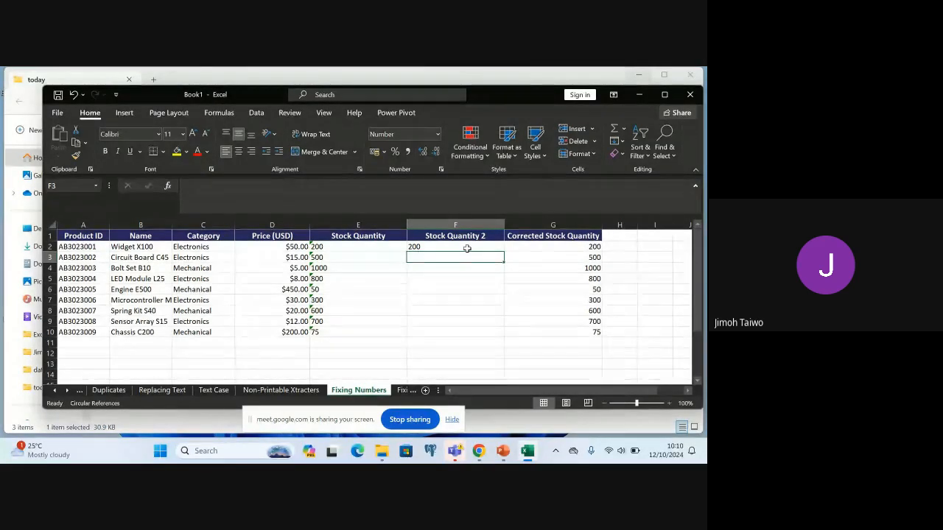
key(ctrl+z)
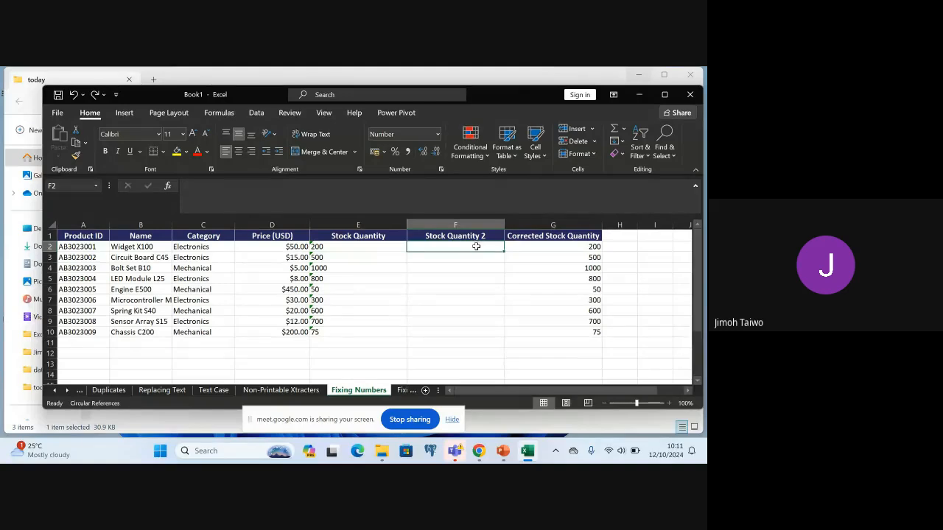
Enter the formula =E2*1 in F2 to convert Widget X100's text quantity into a number
double_click(475, 247)
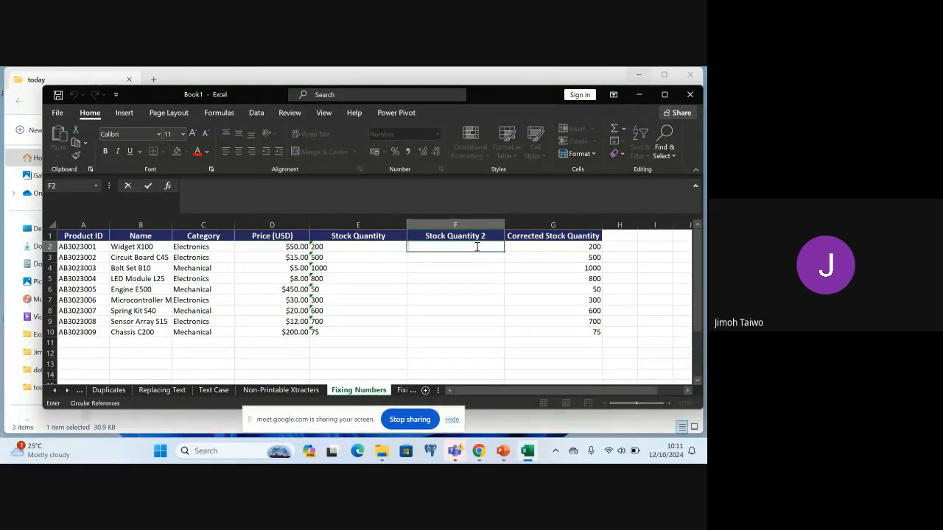
text(=E)
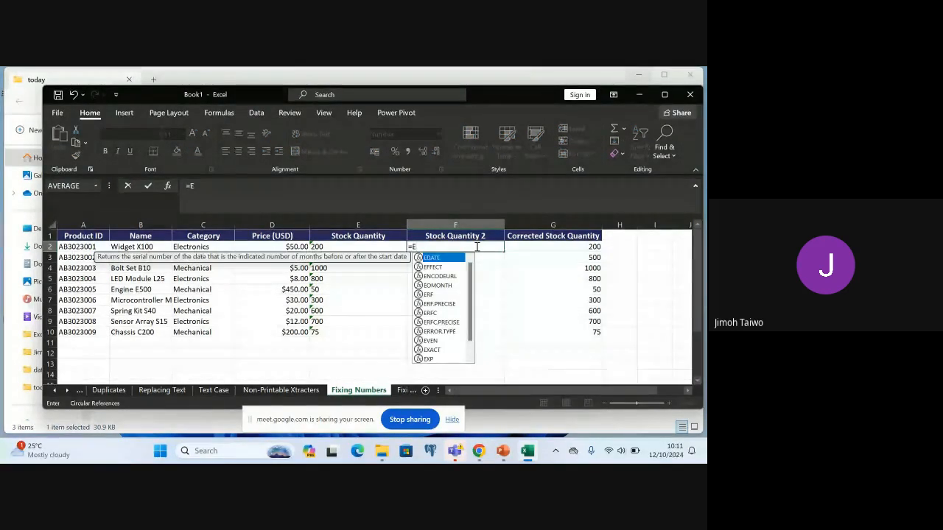
text(2*1)
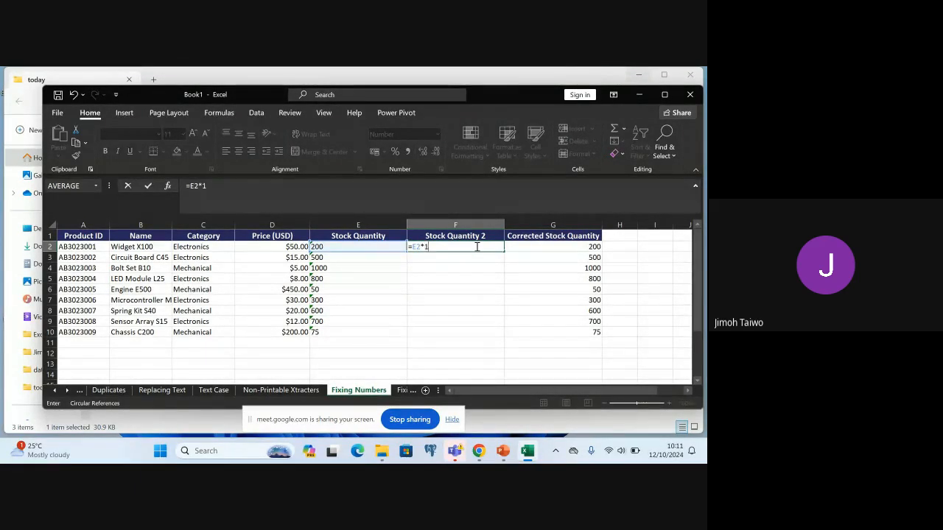
key(Return)
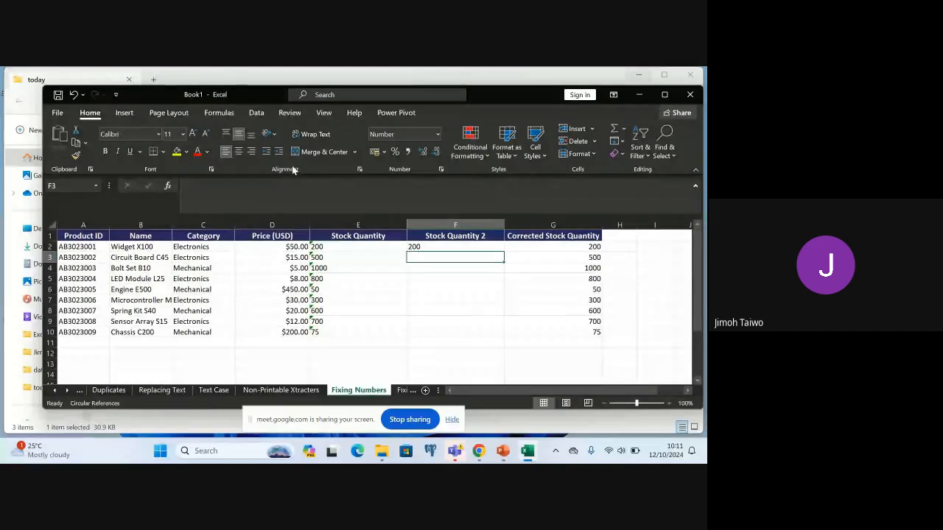
Right-align the converted Stock Quantity 2 value in F2
click(251, 154)
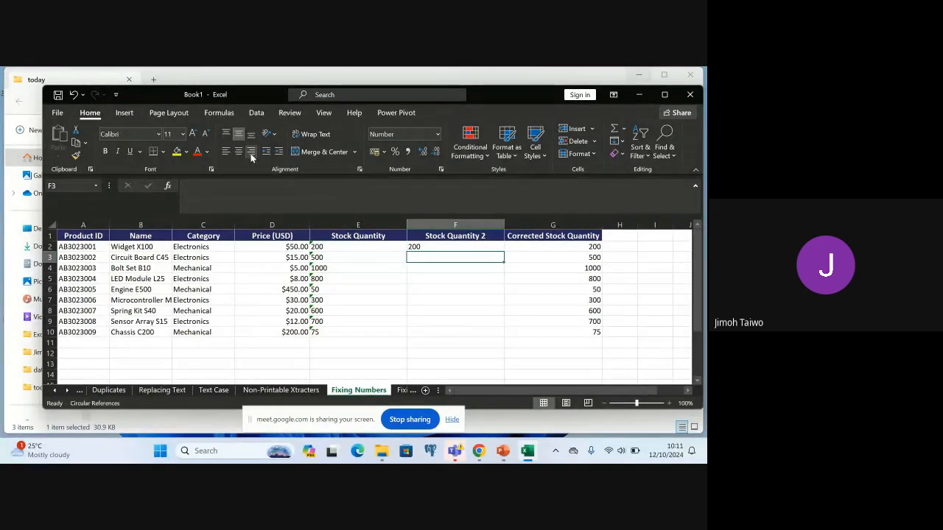
click(426, 247)
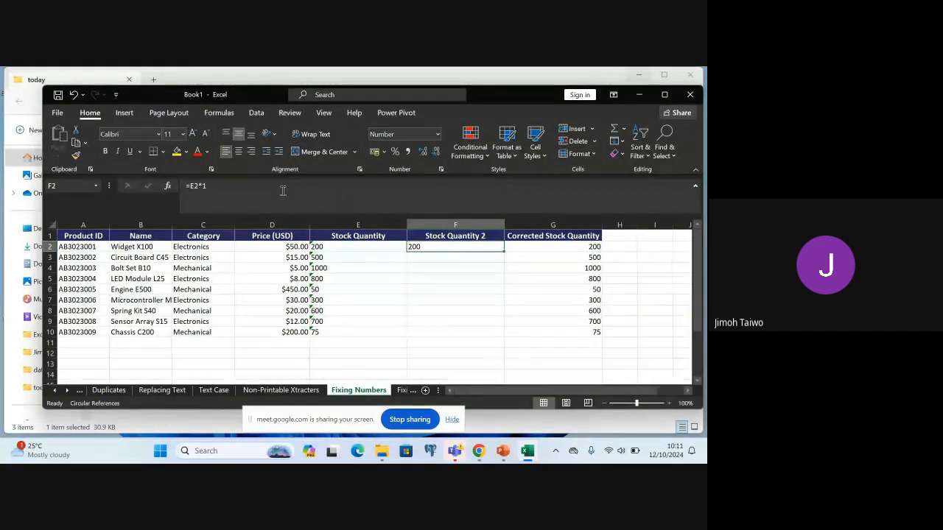
click(252, 152)
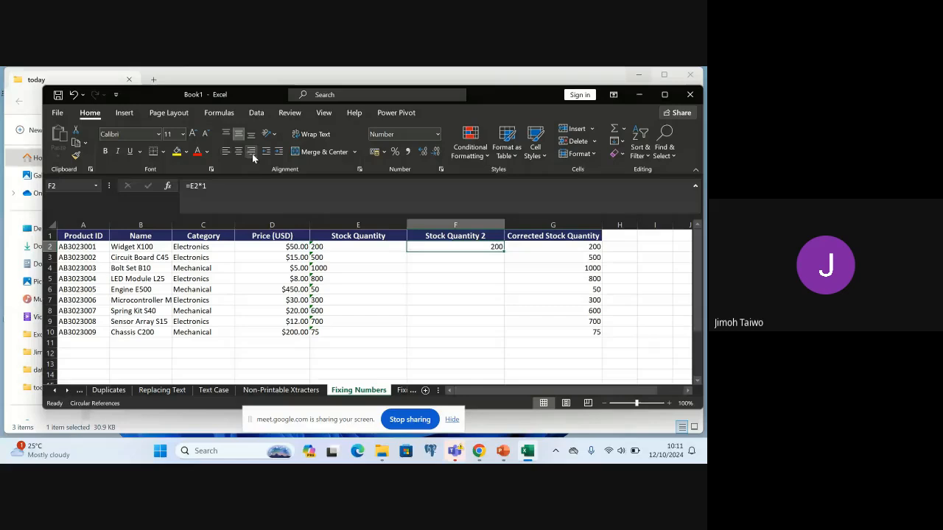
Fill the =E2*1 formula from F2 down to F10 for the remaining products
click(450, 270)
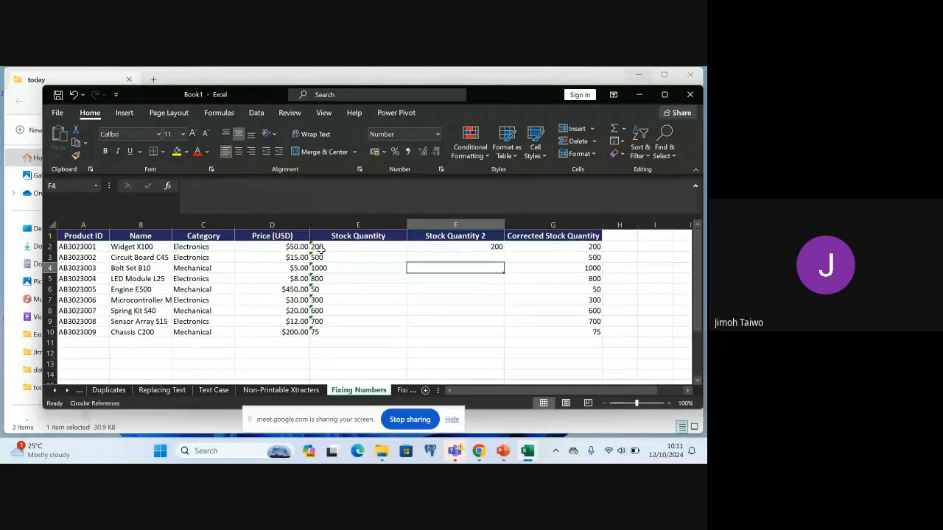
click(466, 248)
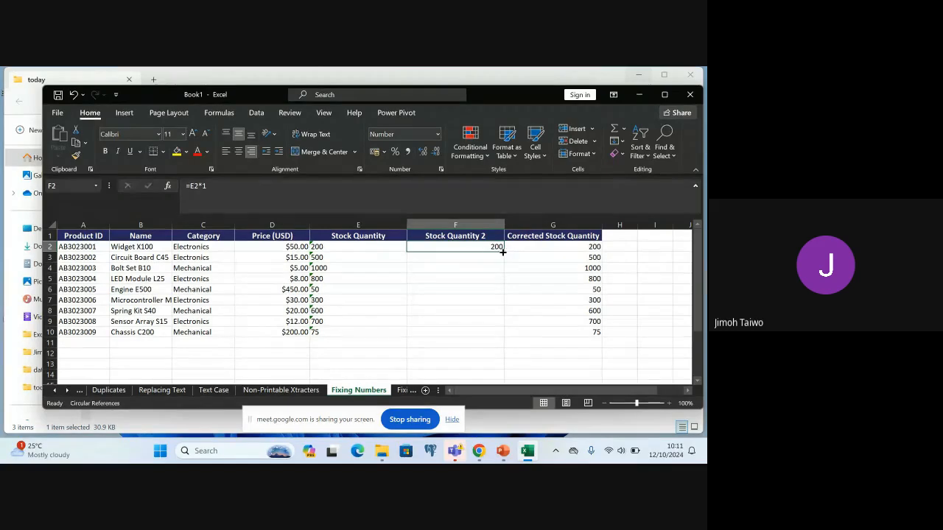
drag(505, 250, 503, 332)
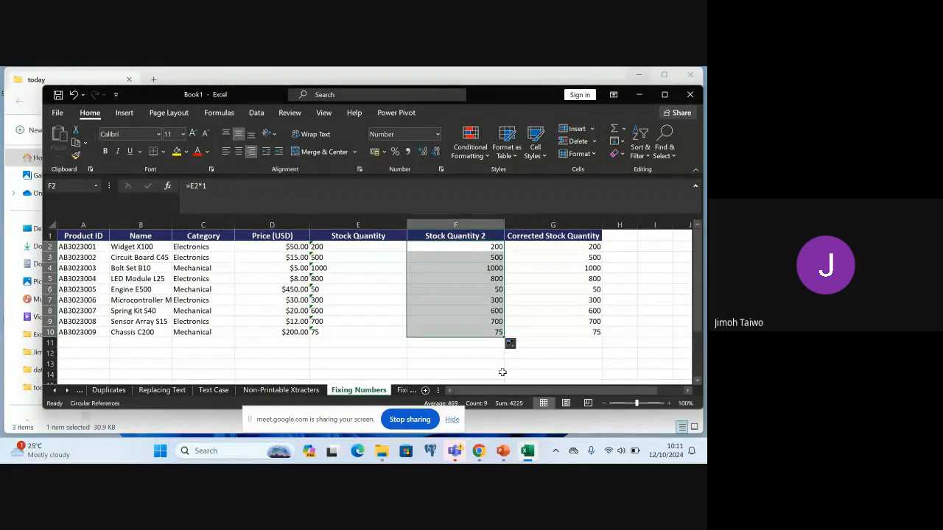
click(468, 353)
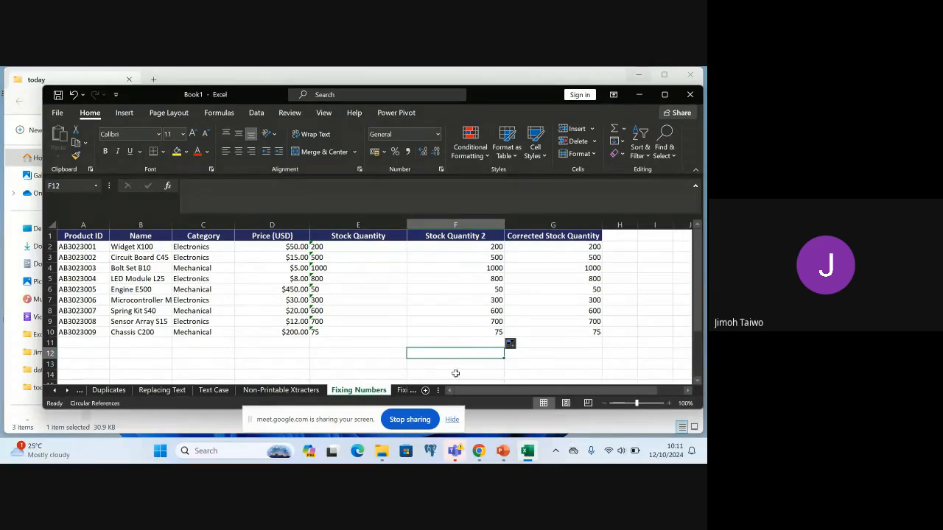
After checking the Fixing Dates sheet, clear and delete the Stock Quantity 2 column on the Fixing Numbers sheet
click(403, 391)
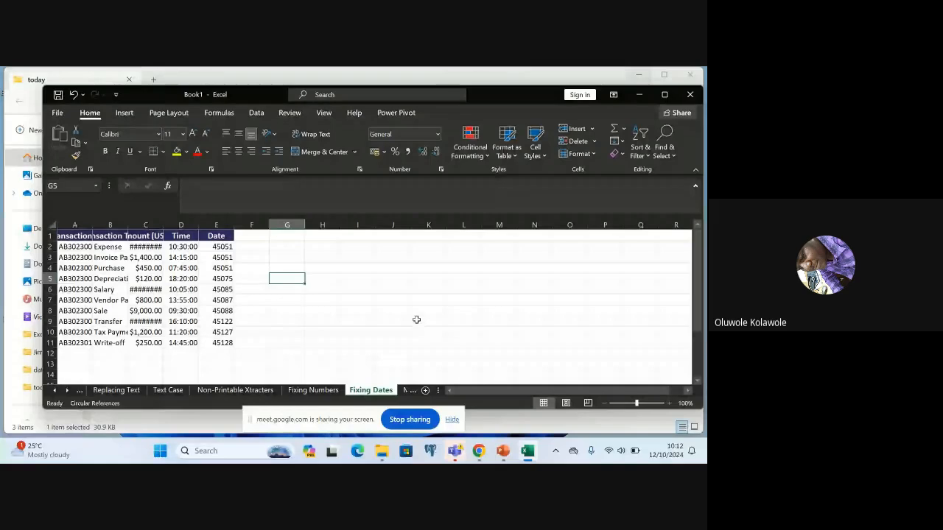
click(317, 392)
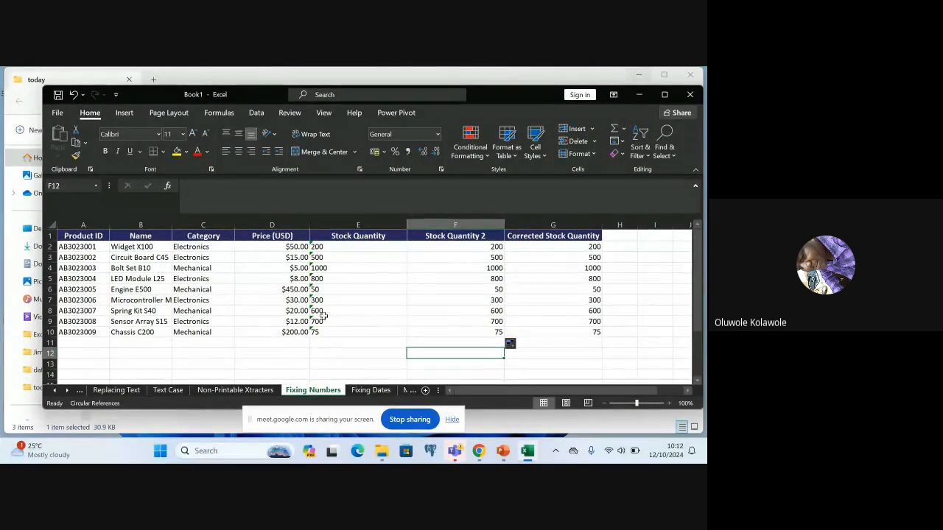
click(431, 236)
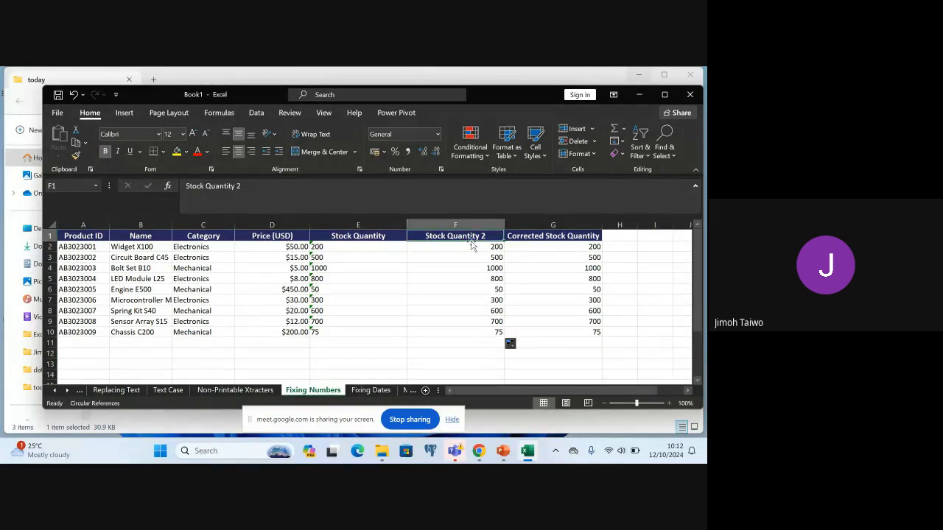
shift+click(482, 334)
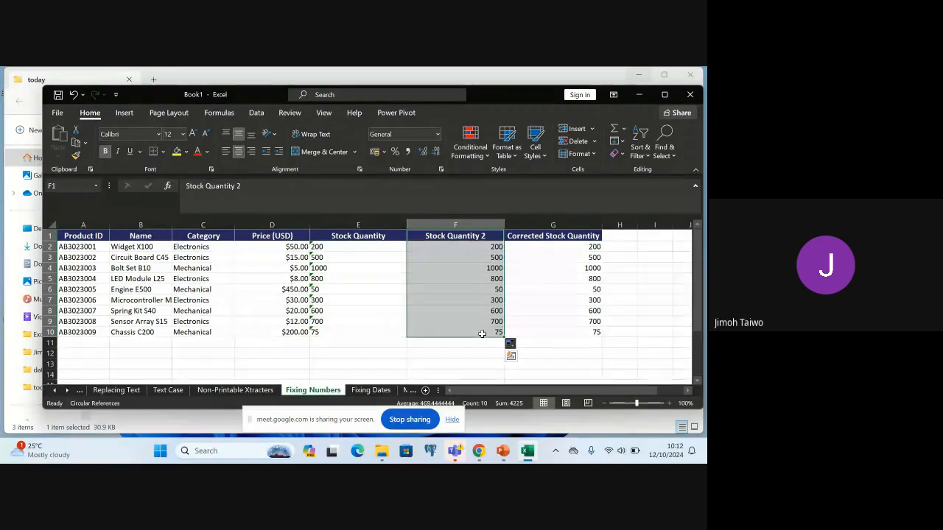
key(Delete)
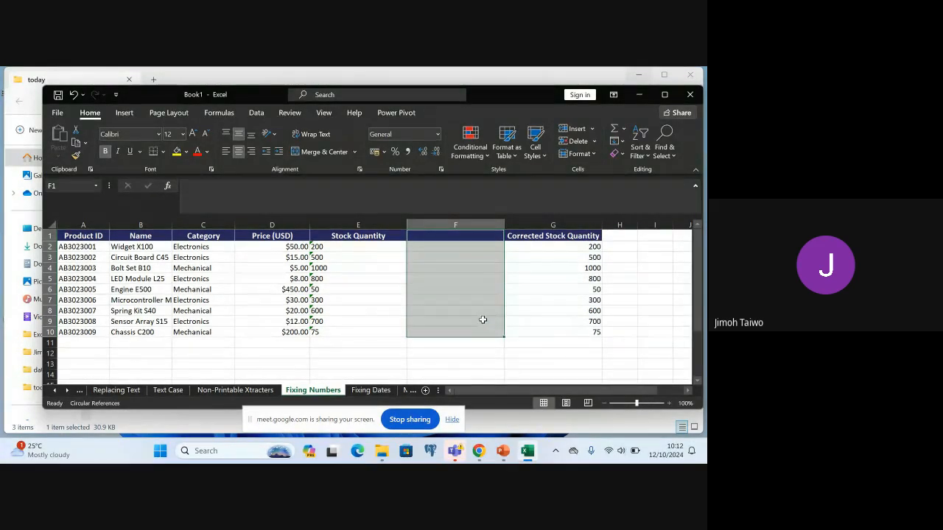
right_click(480, 224)
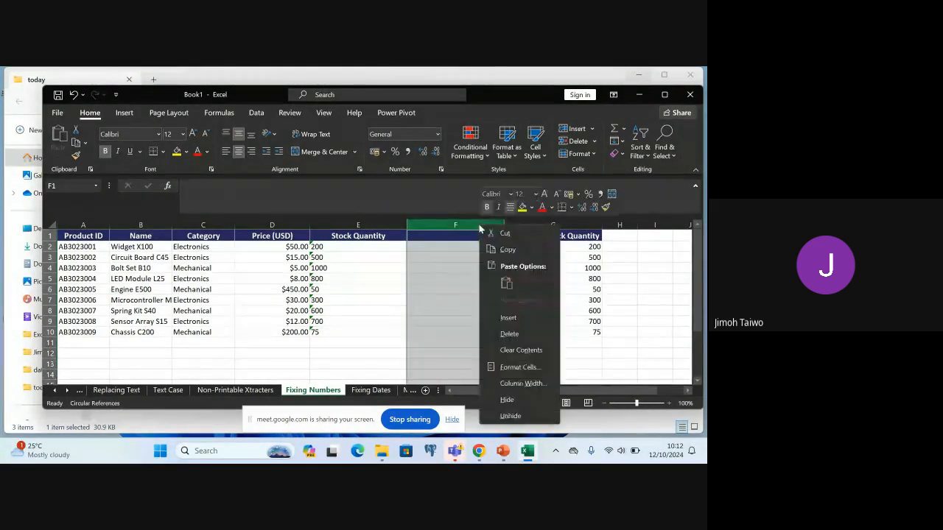
click(528, 337)
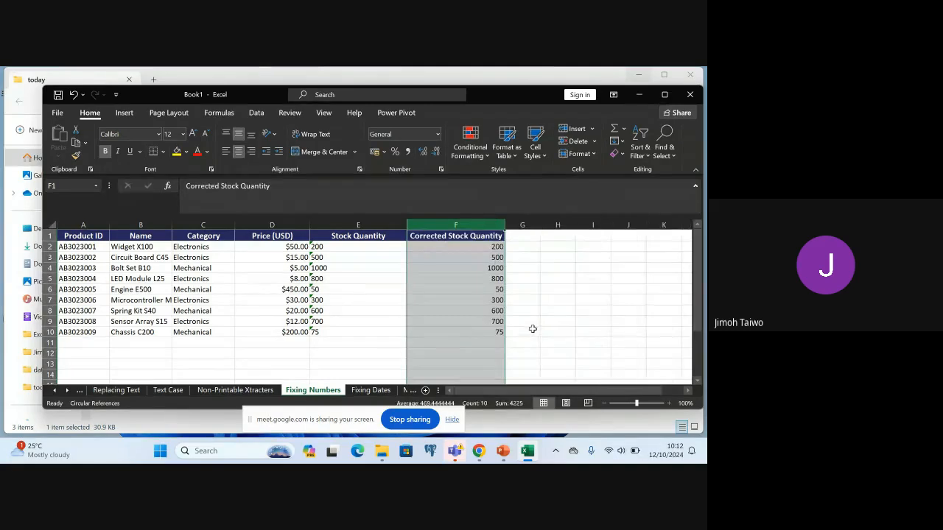
click(560, 290)
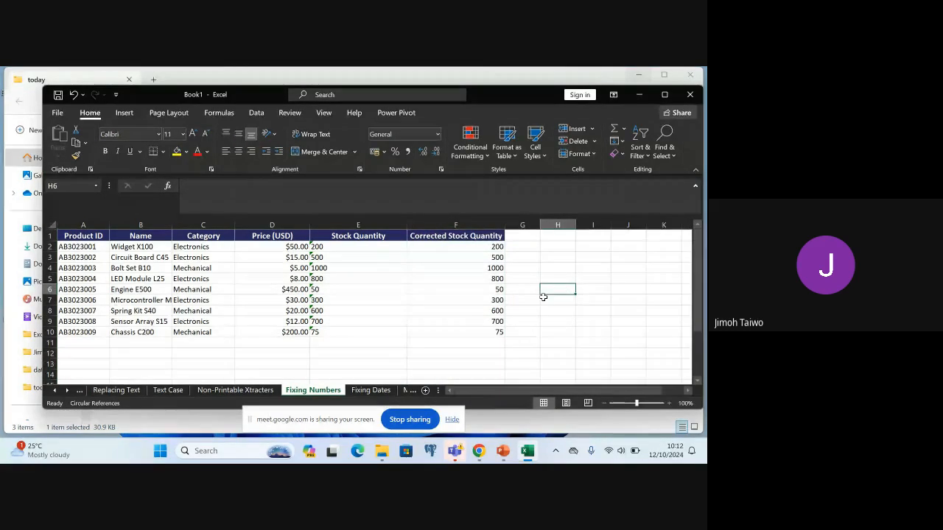
Apply the Number format with 0 decimal places to the Stock Quantity column, and check cell E2
click(433, 222)
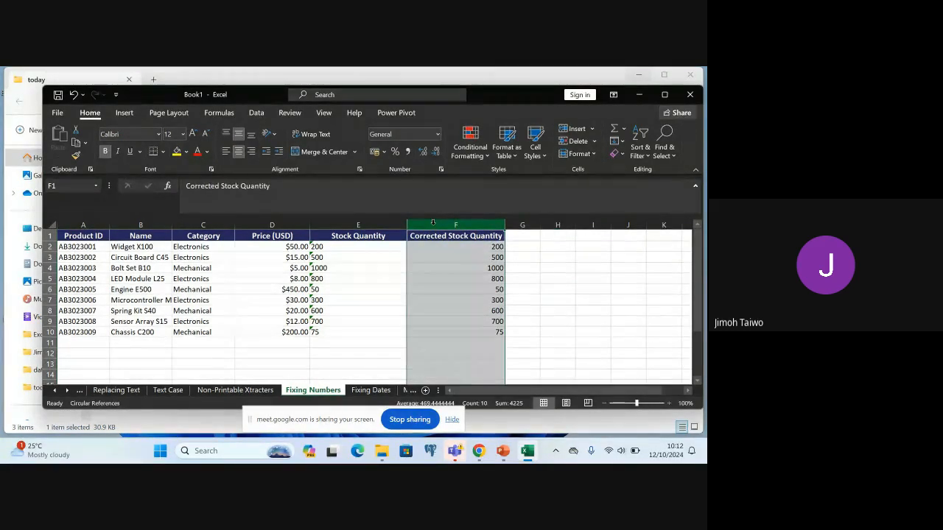
click(357, 224)
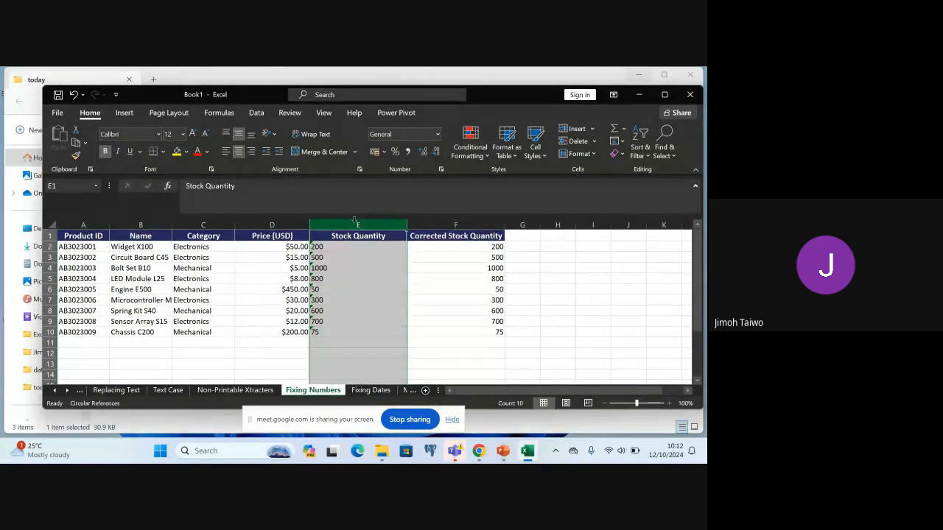
click(438, 134)
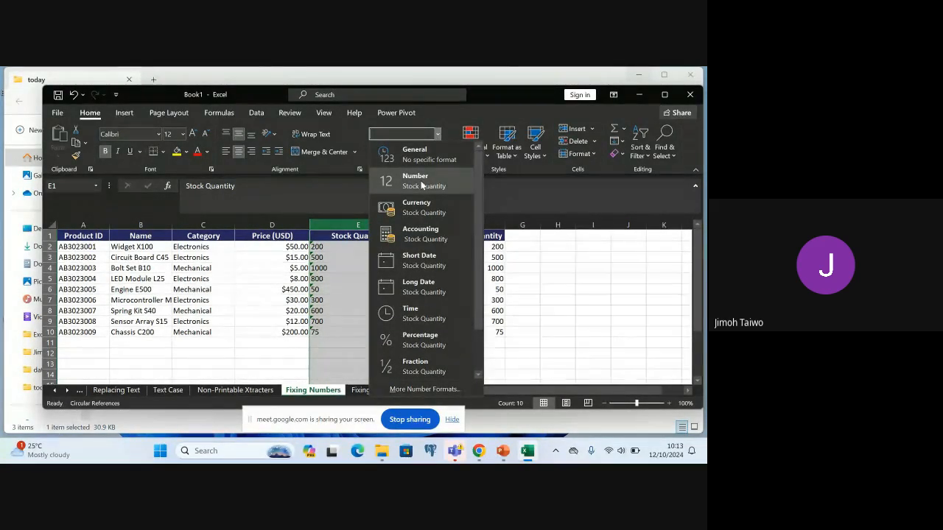
click(428, 388)
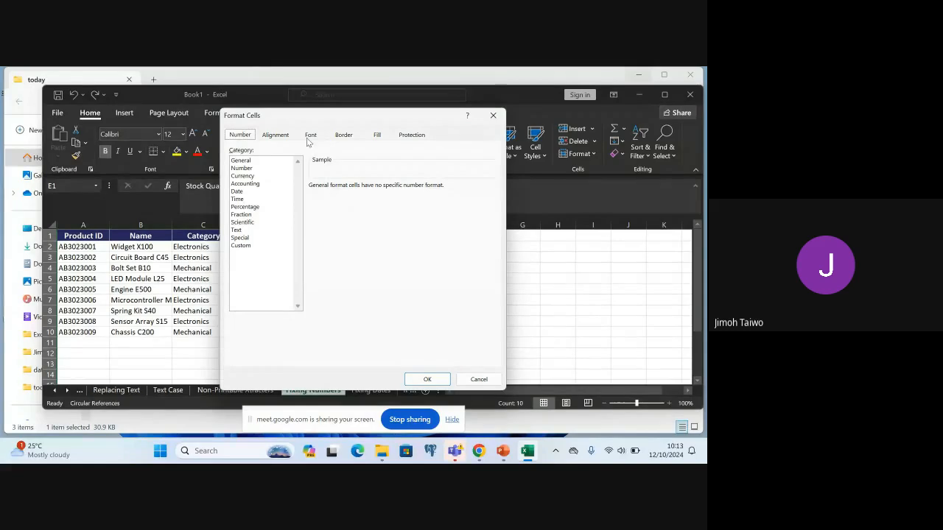
click(243, 167)
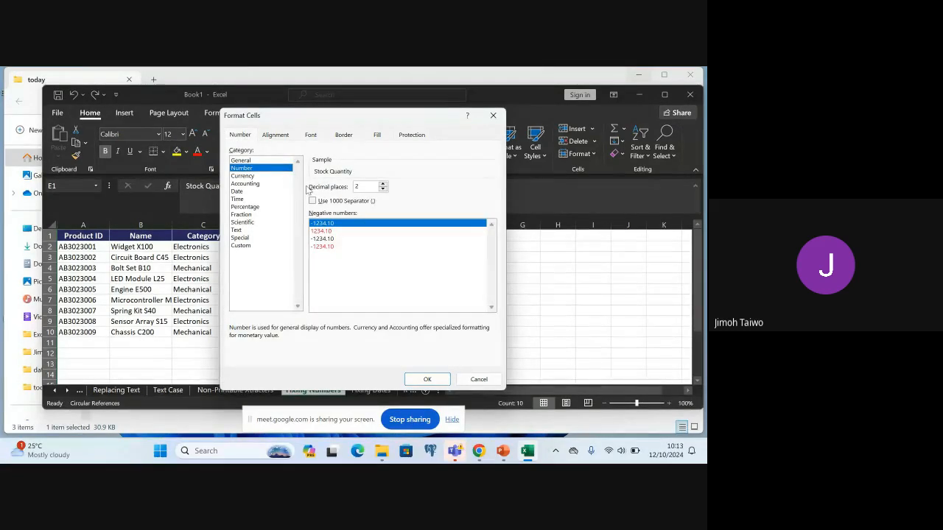
click(383, 190)
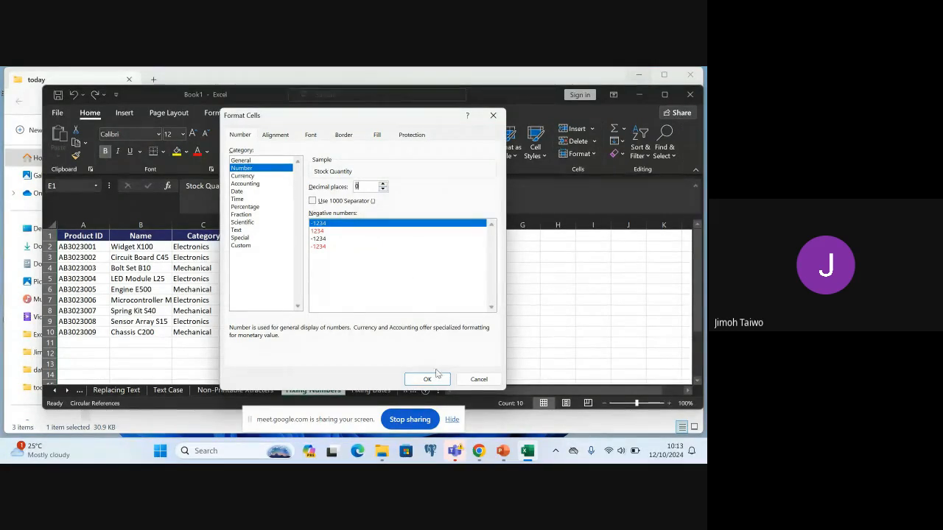
click(427, 380)
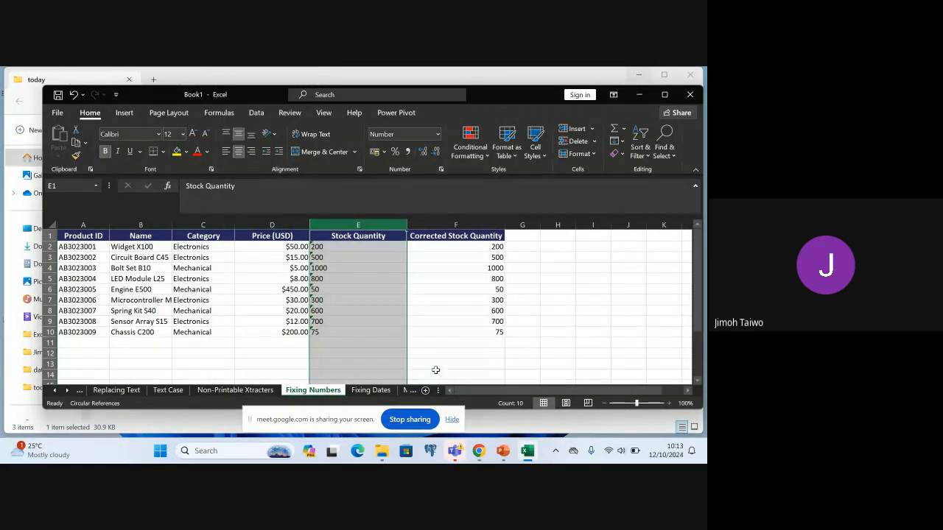
click(352, 247)
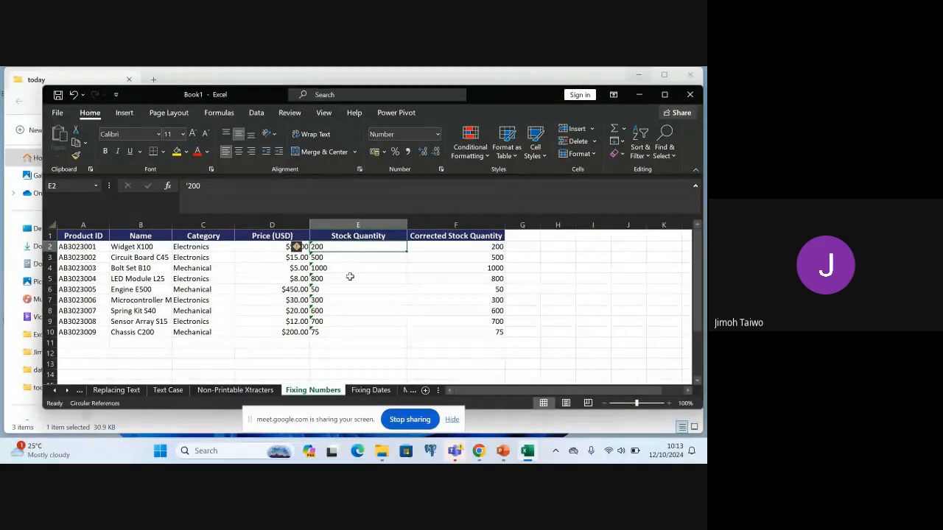
Enter the sample value 300 in the empty cell I2 and reselect that cell
click(579, 249)
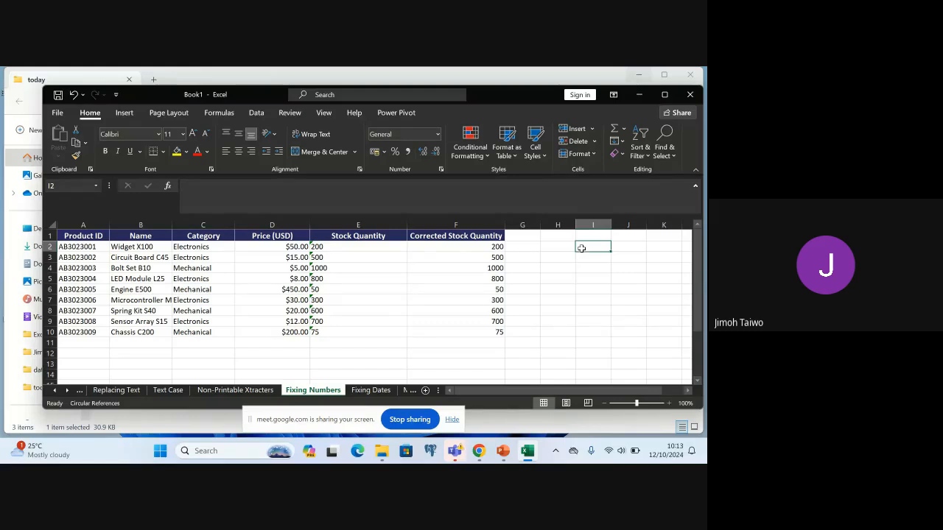
text(33)
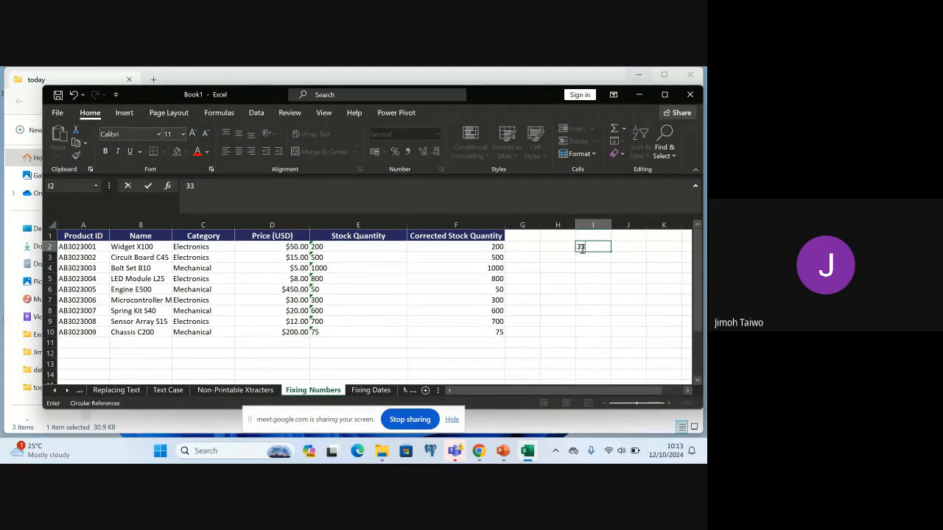
text(00)
click(590, 248)
key(Return)
key(Return)
click(602, 249)
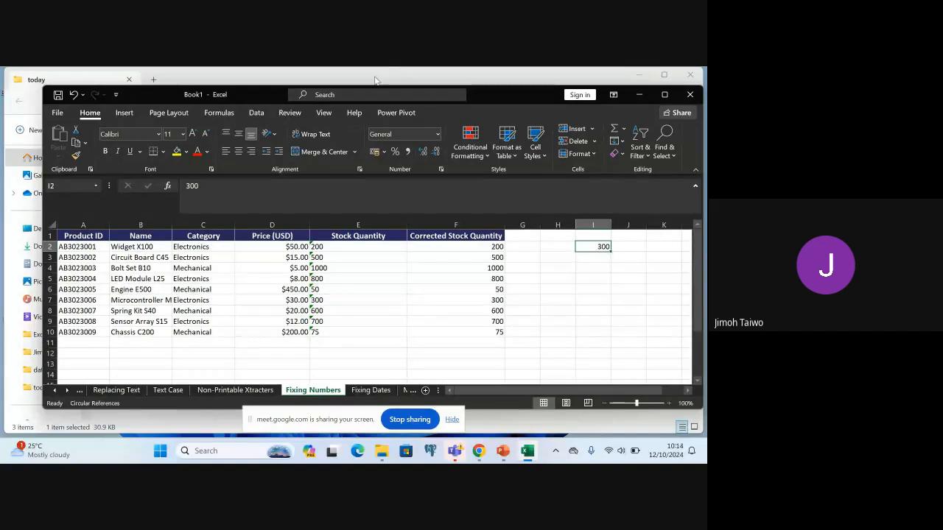
Format cell I2 as Number with 2 decimal places
click(436, 135)
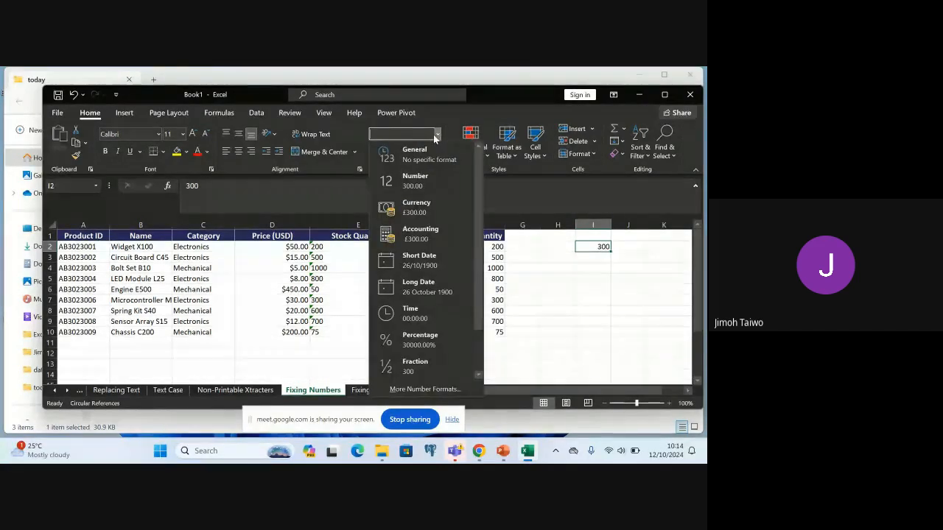
click(413, 388)
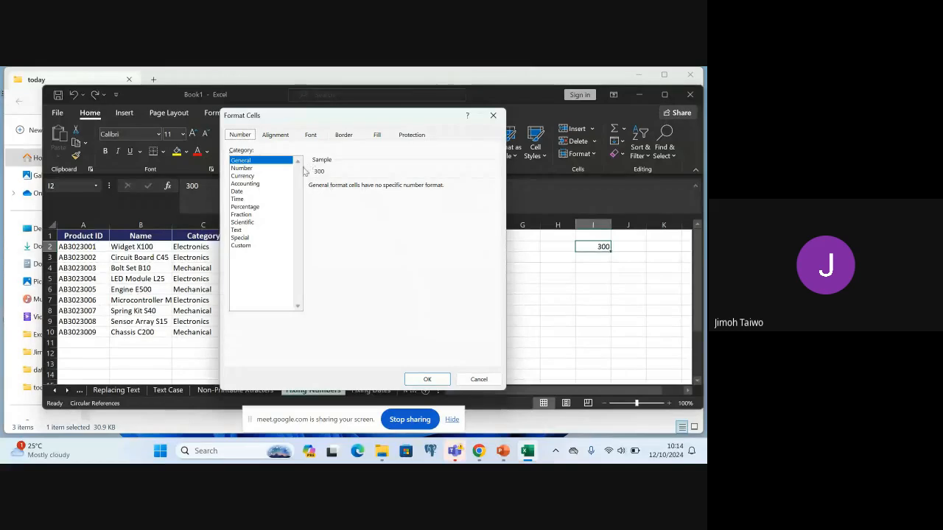
click(253, 169)
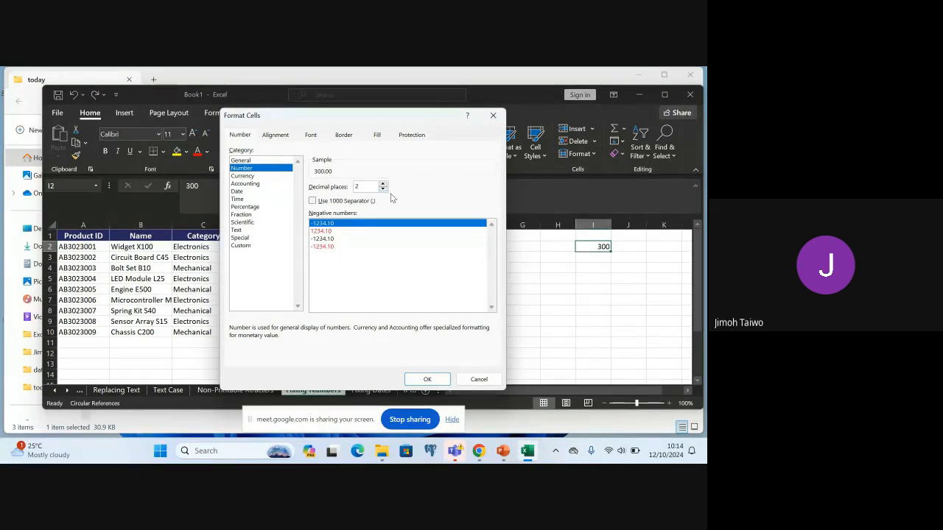
click(435, 383)
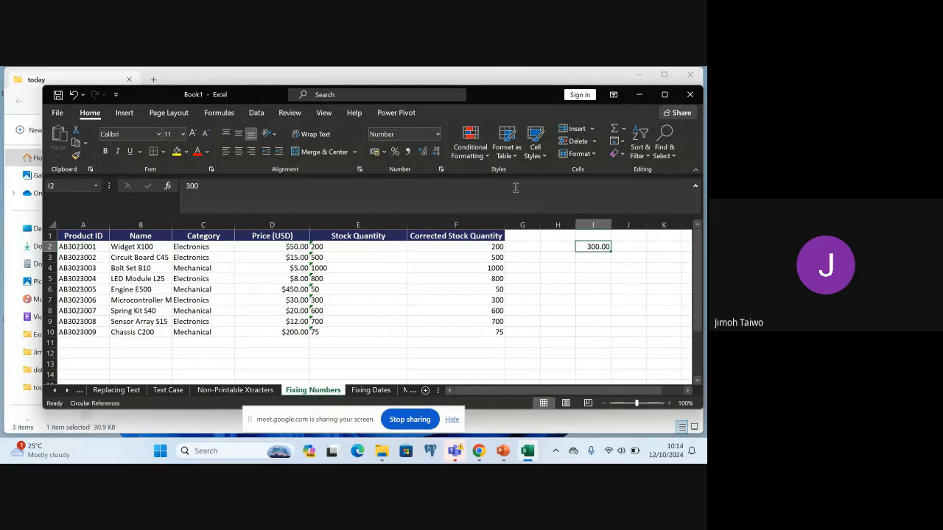
Turn on the 1000 separator in cell I2's number format
click(439, 134)
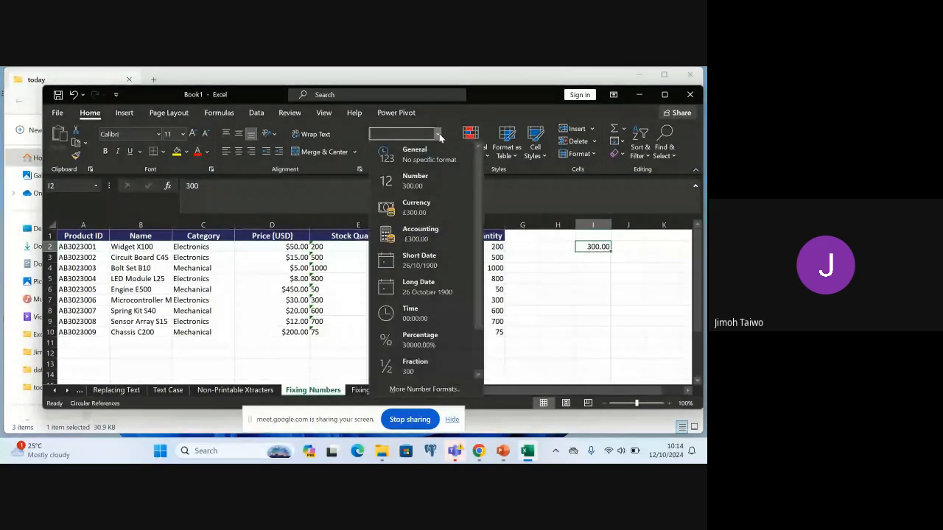
click(430, 388)
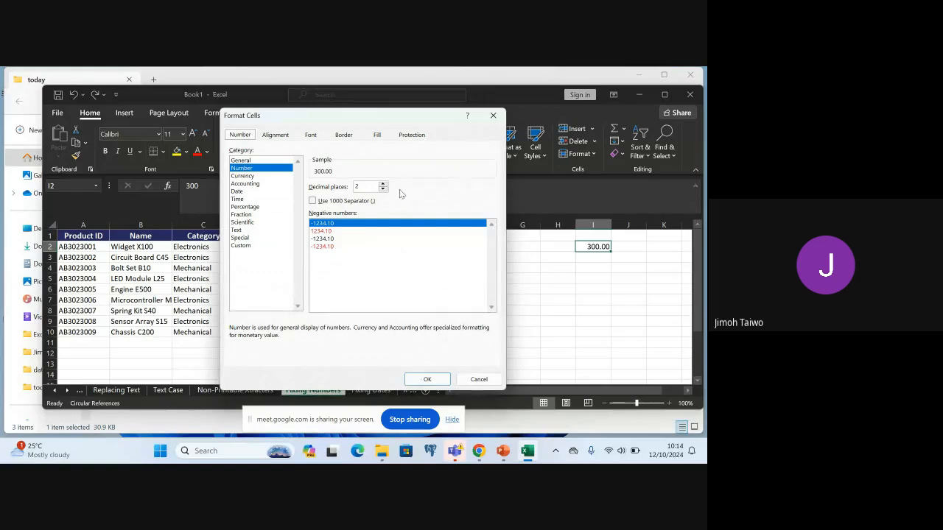
click(318, 204)
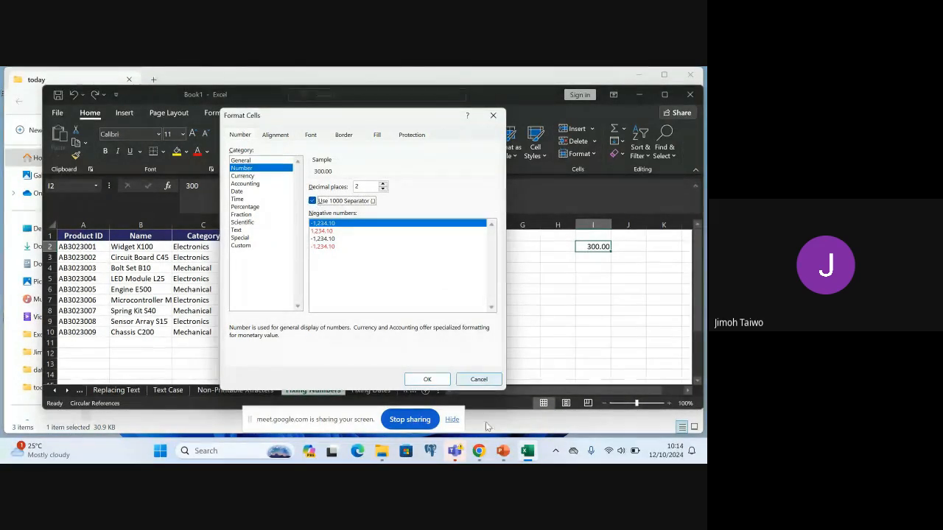
click(426, 379)
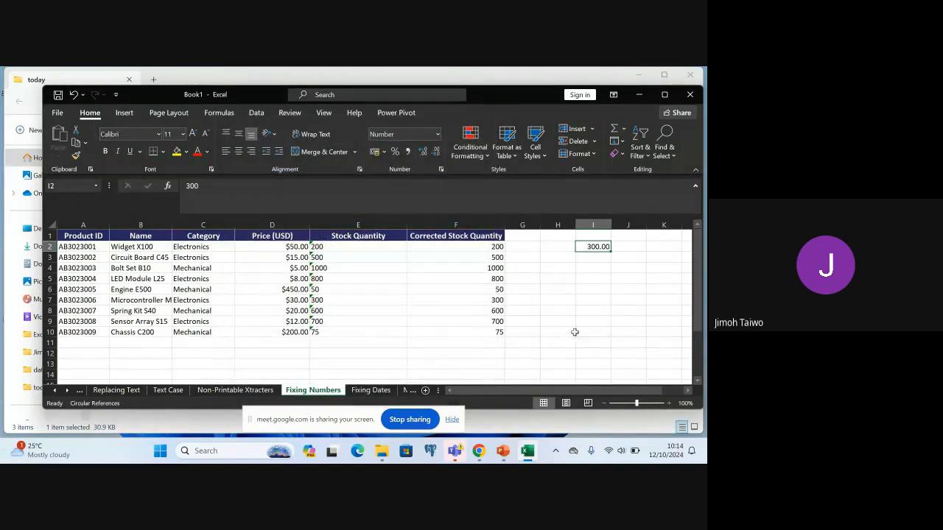
Change the sample value in cell I2 to 30000000 to show the thousands separators
double_click(595, 248)
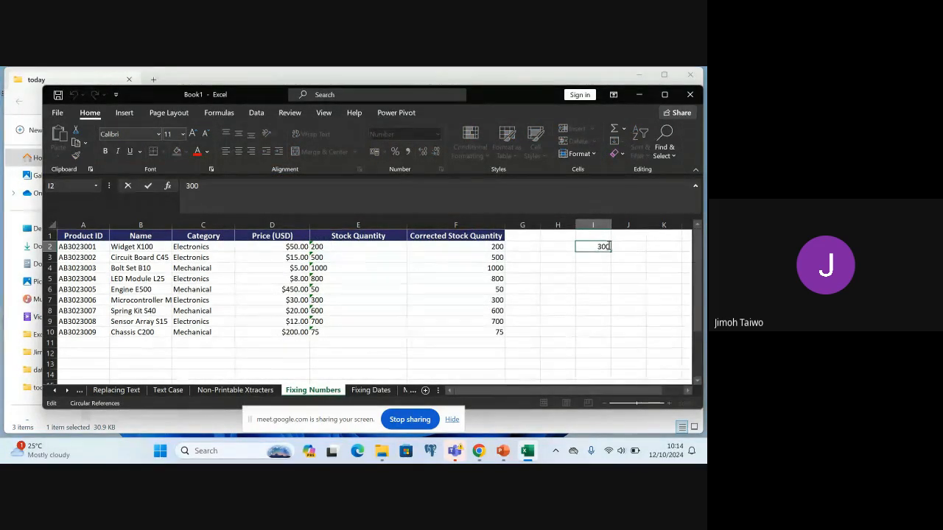
double_click(608, 247)
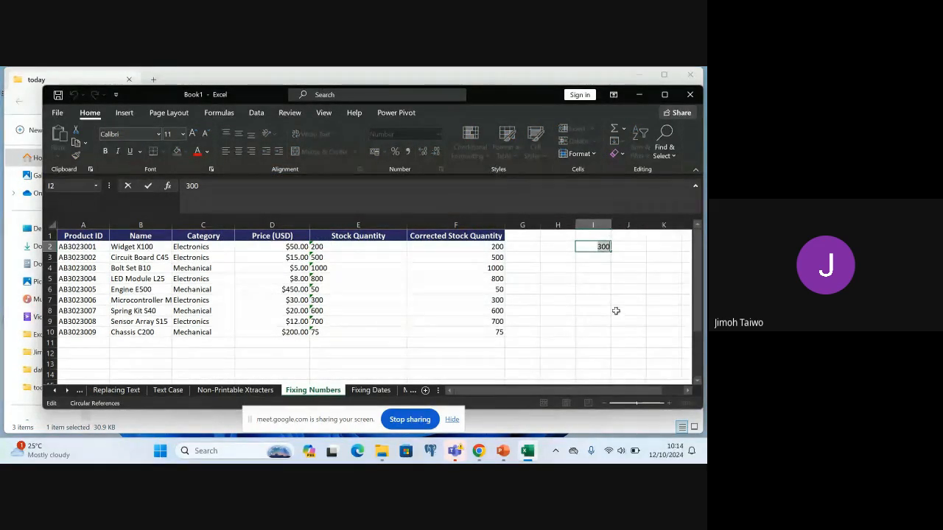
click(611, 247)
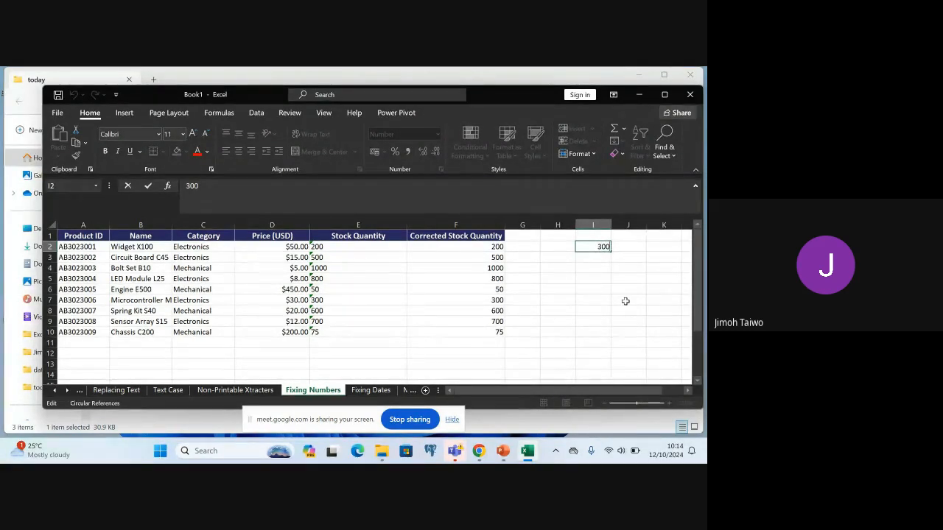
text(00000)
key(Return)
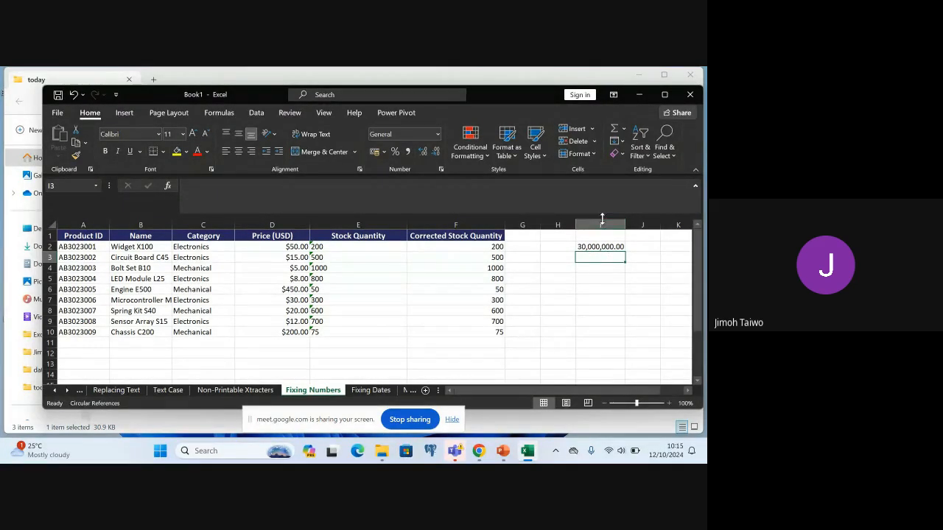
Review the Number category's decimal places and 1000 separator options for cell I3, and cancel the format settings
click(437, 137)
click(412, 384)
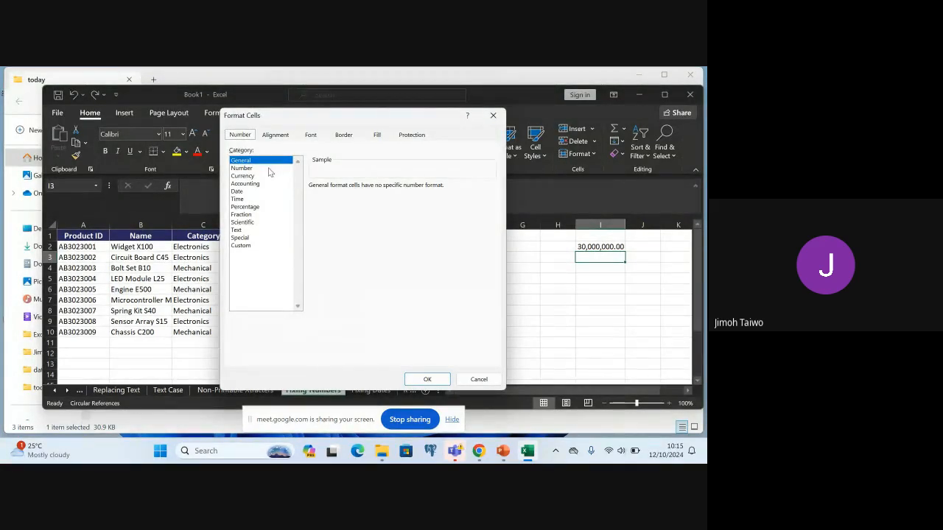
click(243, 168)
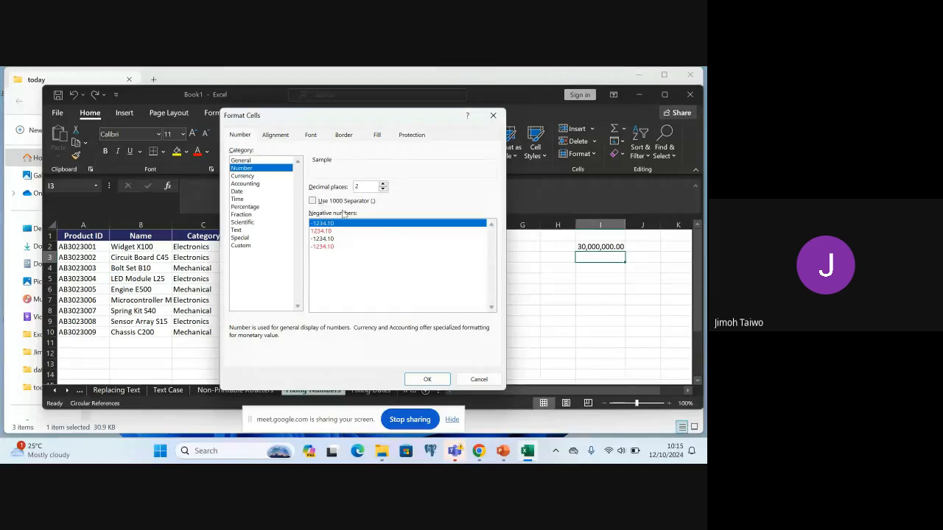
click(478, 379)
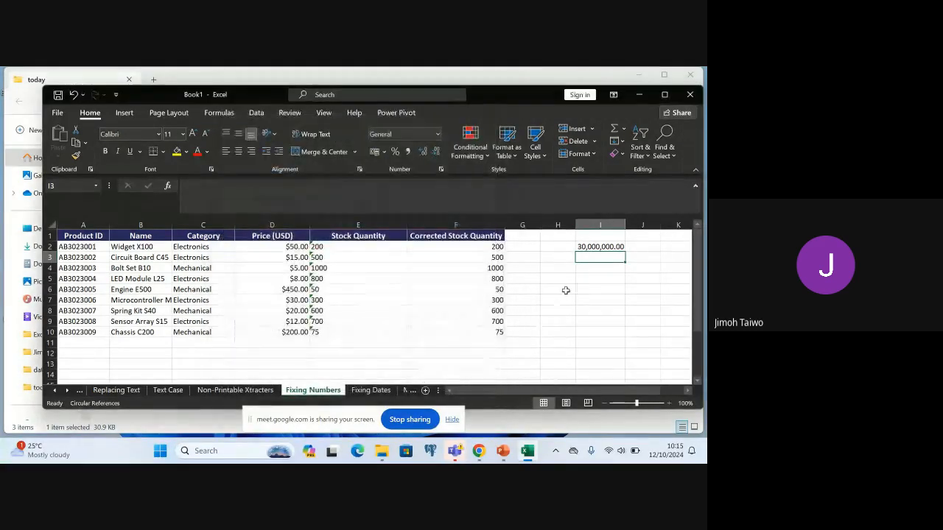
Clear the sample data from column I and switch to the Fixing Dates sheet
click(593, 224)
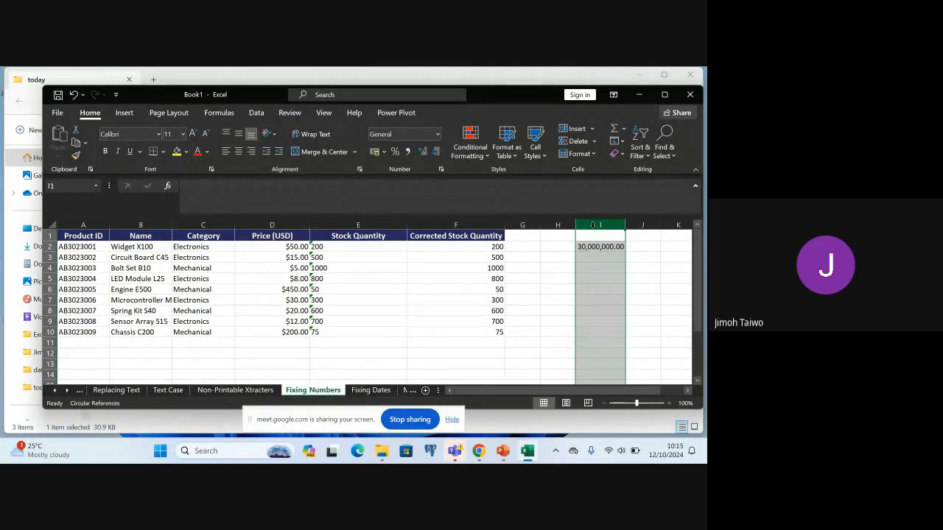
key(Delete)
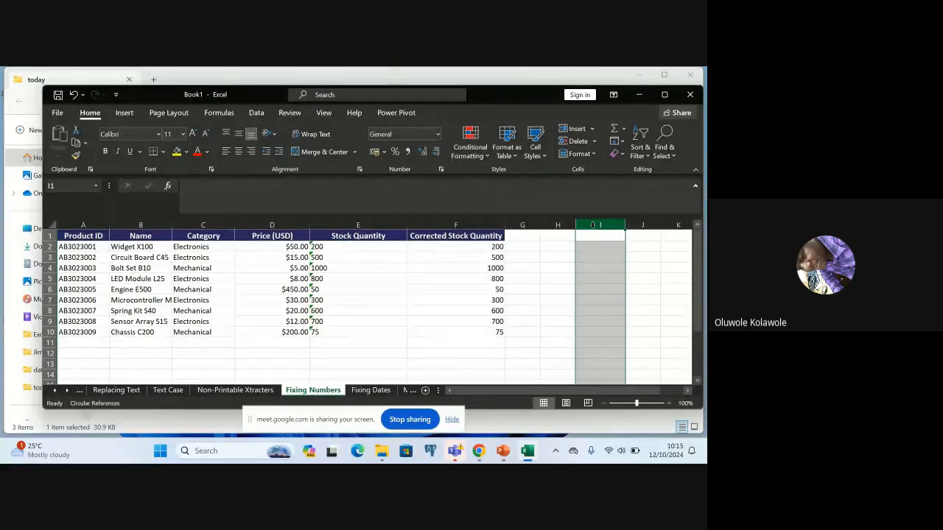
click(367, 390)
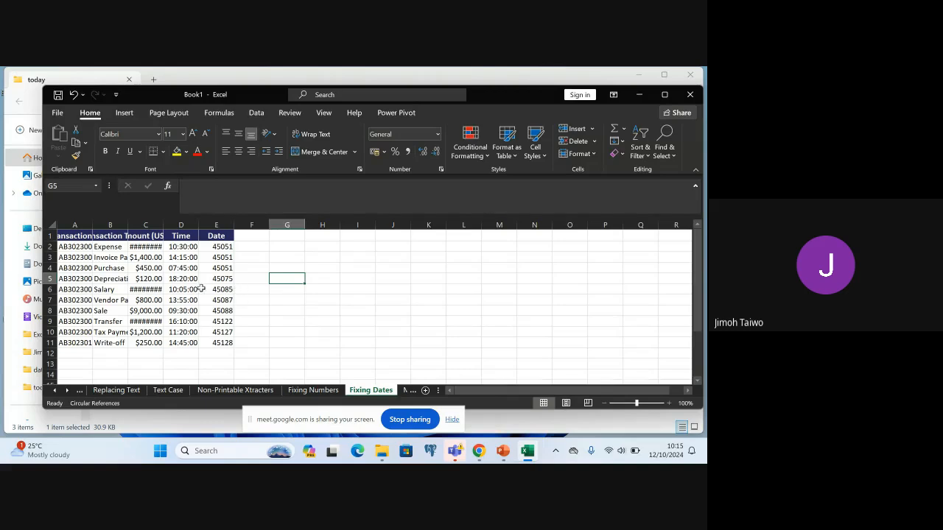
Widen the Amount (USD), Date, Time and Transaction Type columns so their headers and values fit
drag(163, 225, 211, 225)
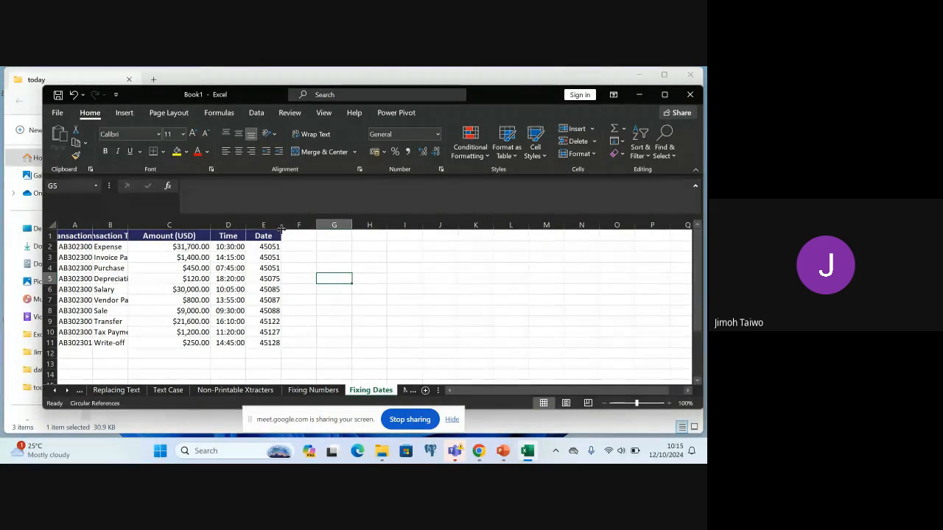
drag(281, 224, 304, 225)
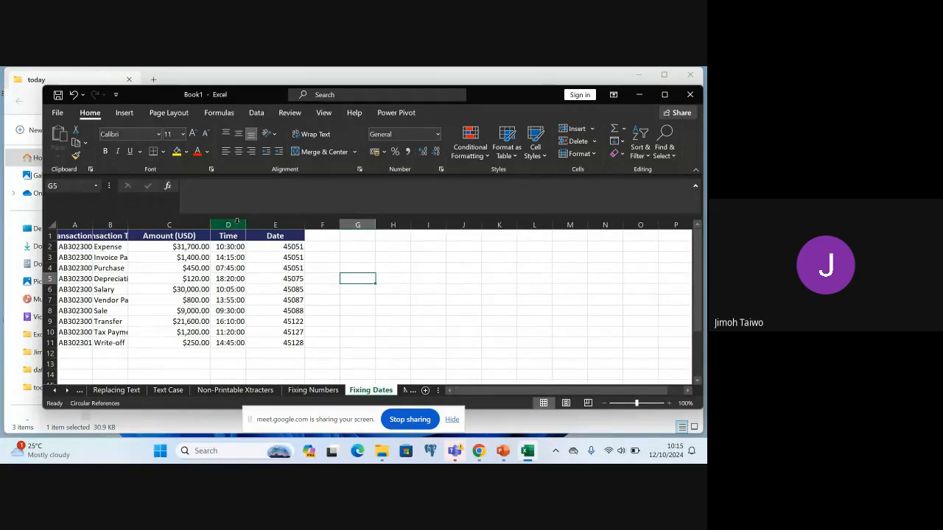
drag(247, 225, 258, 224)
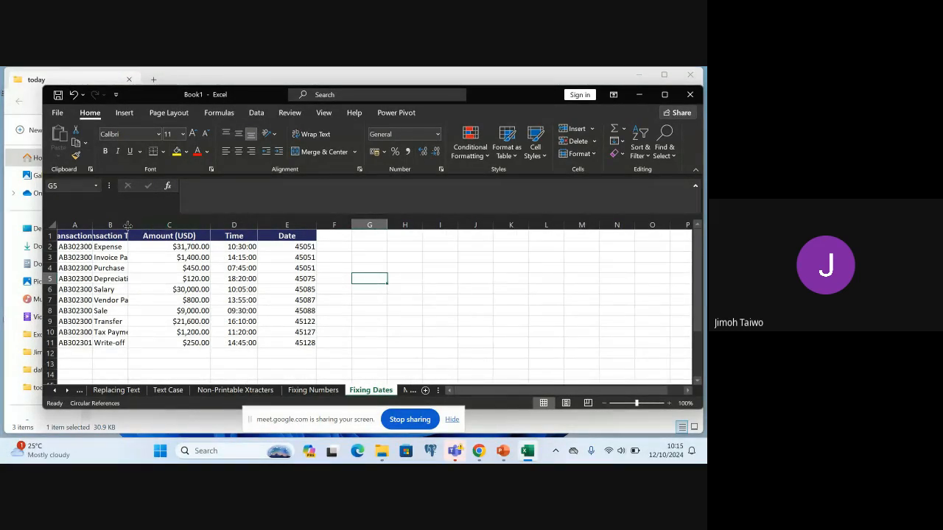
drag(127, 225, 158, 225)
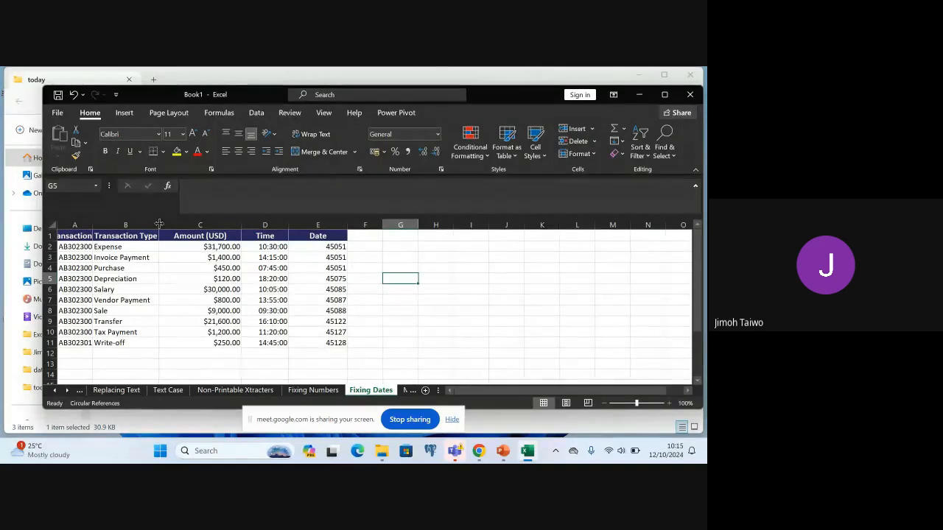
Try the Date format of type *14/03/2012 on the Date column values in E2:E11, and undo it
click(318, 235)
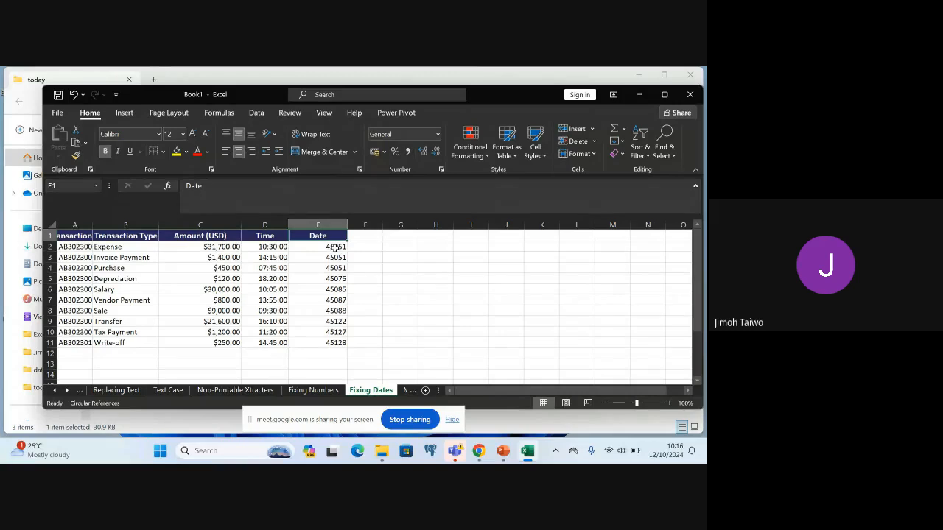
click(336, 248)
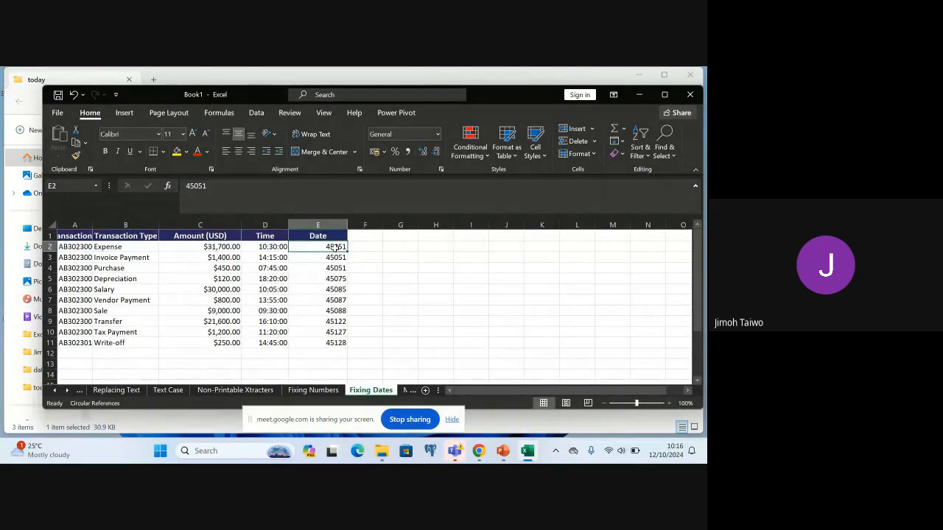
shift+click(331, 344)
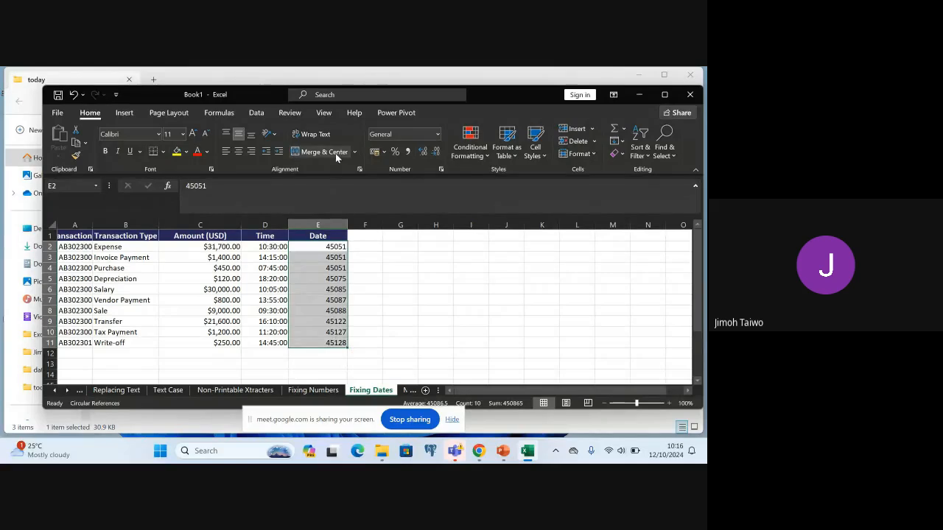
click(438, 134)
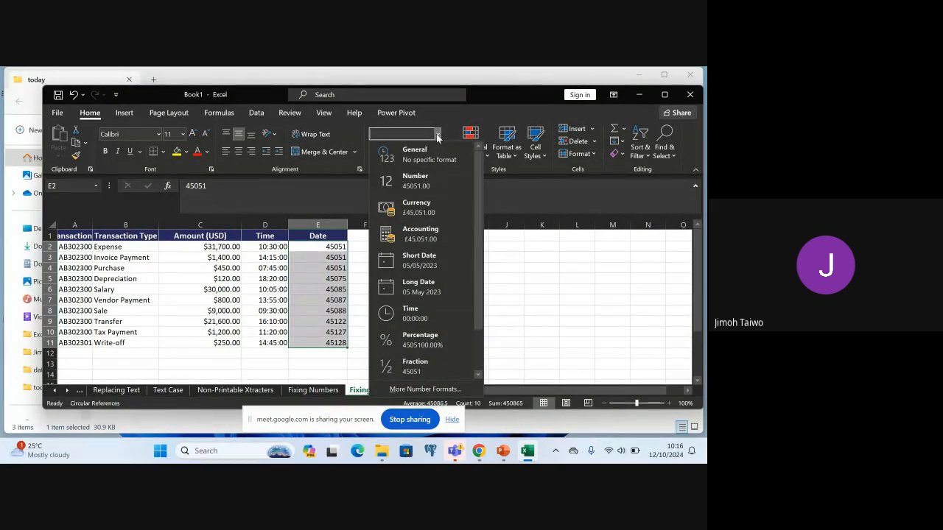
click(425, 389)
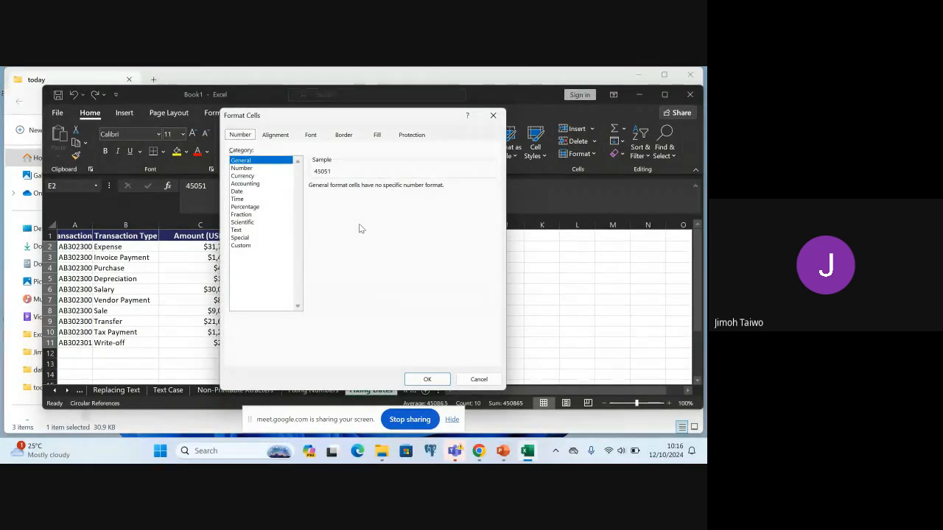
click(240, 192)
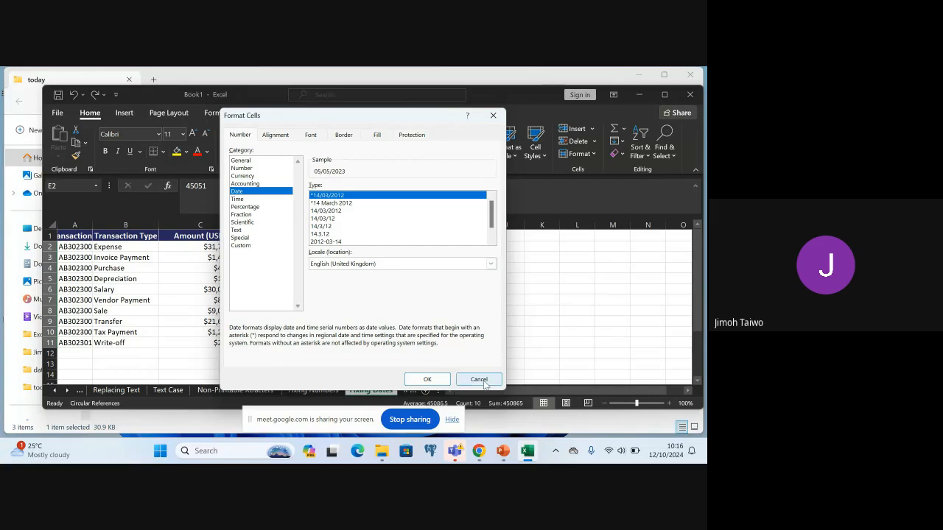
click(427, 379)
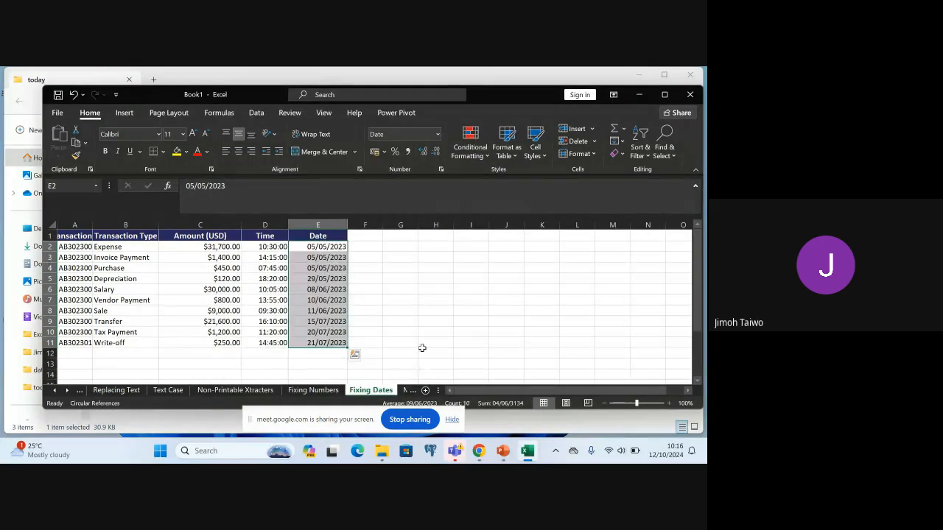
click(362, 258)
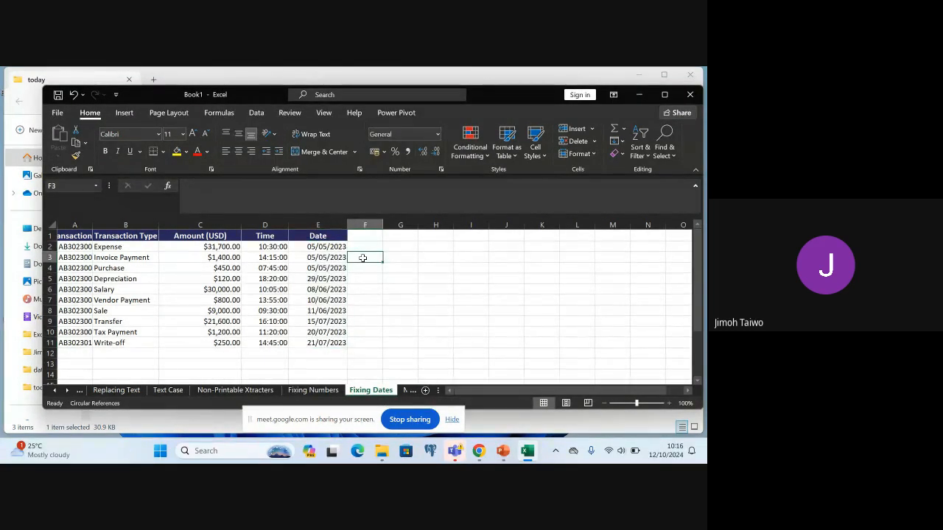
key(ctrl+z)
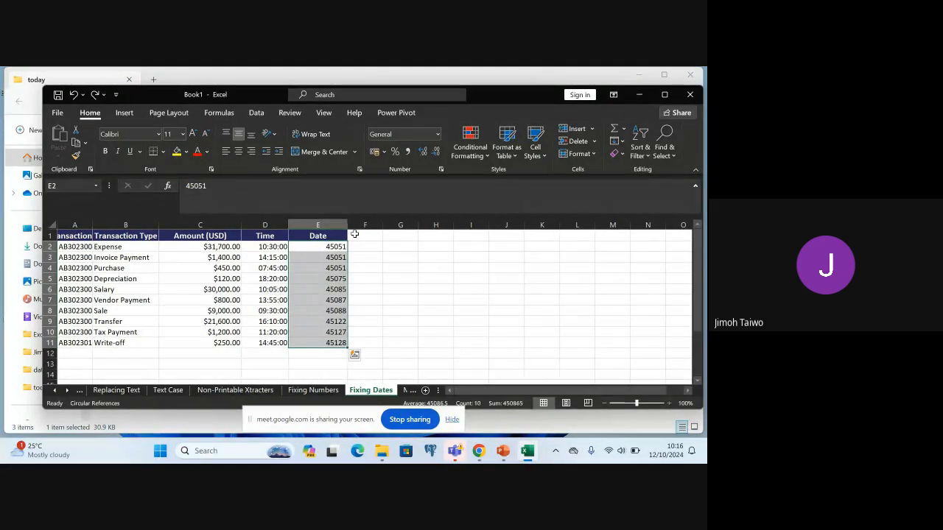
Enter the header DATE 2 in cell F1, beside the Date column
click(354, 234)
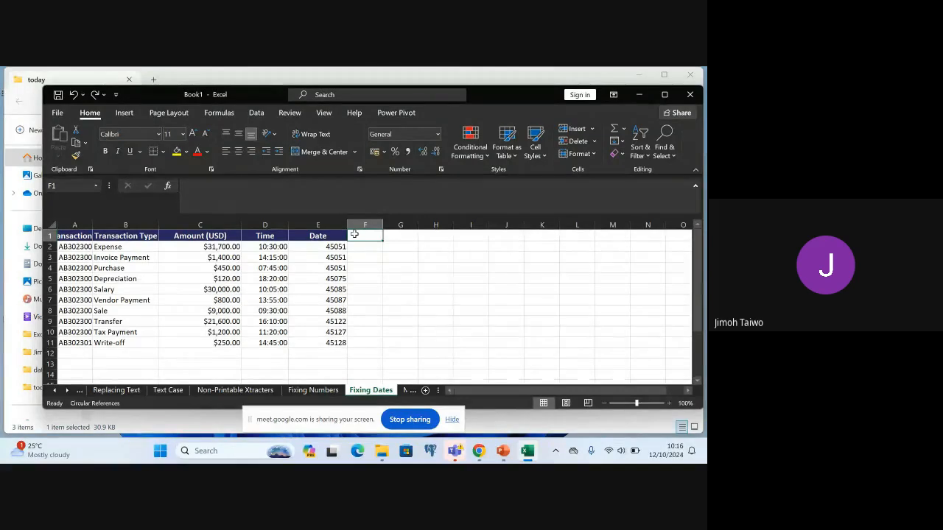
text(d)
key(BackSpace)
text(DA)
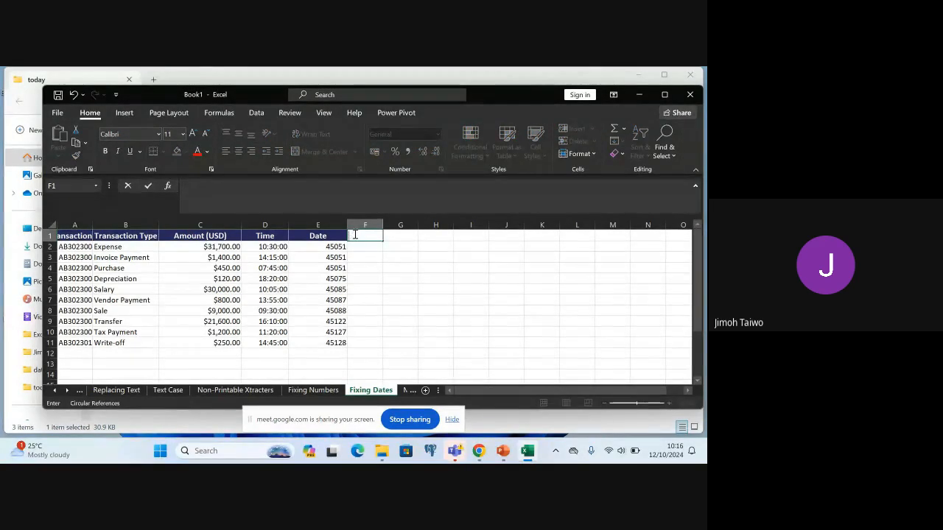
text(TE 2)
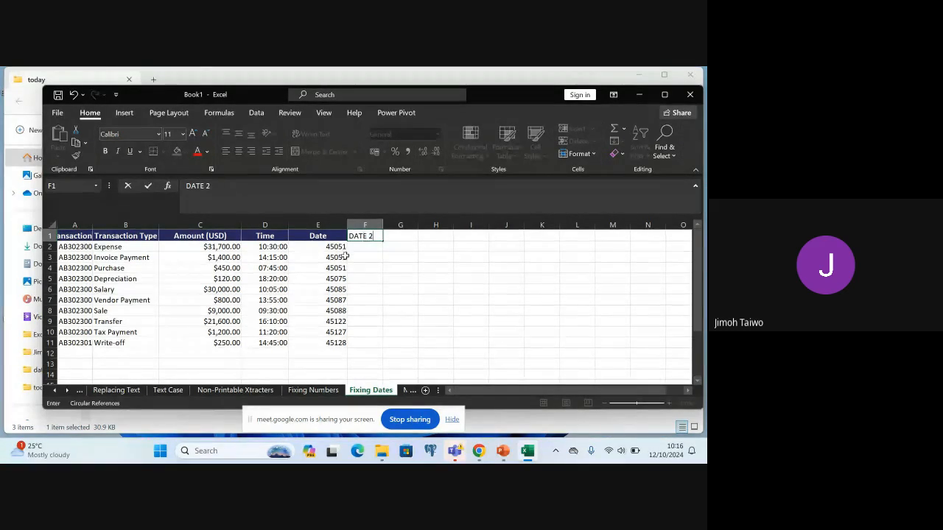
Copy the Date values from E2:E11 into the DATE 2 column starting at F2, and widen column F slightly
click(335, 248)
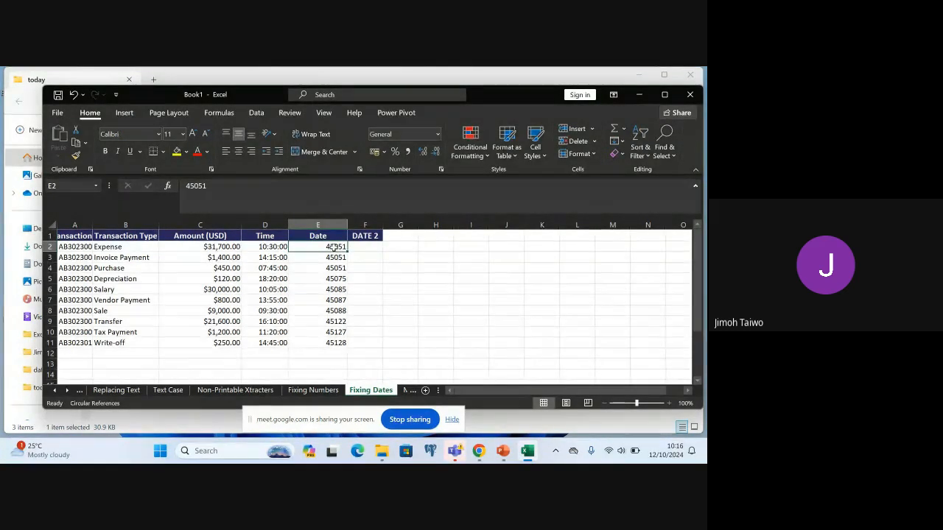
shift+click(329, 345)
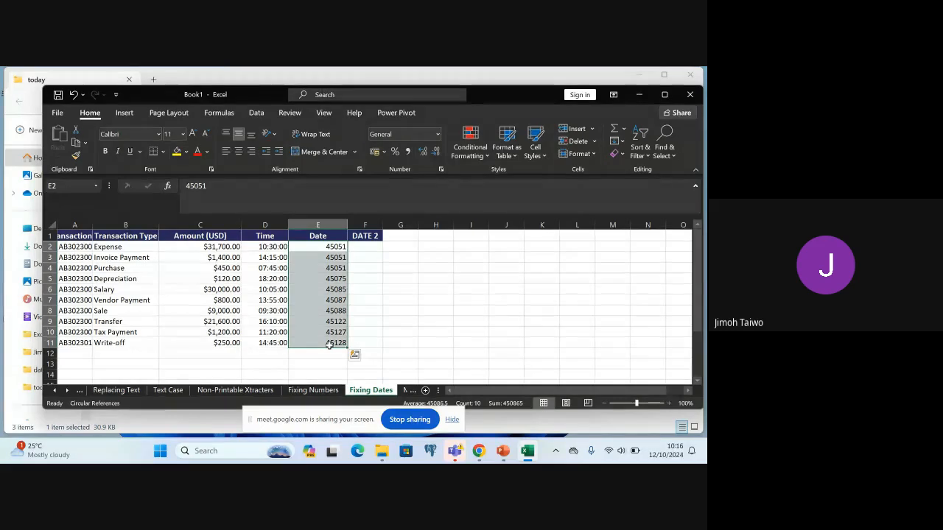
key(ctrl+c)
click(377, 248)
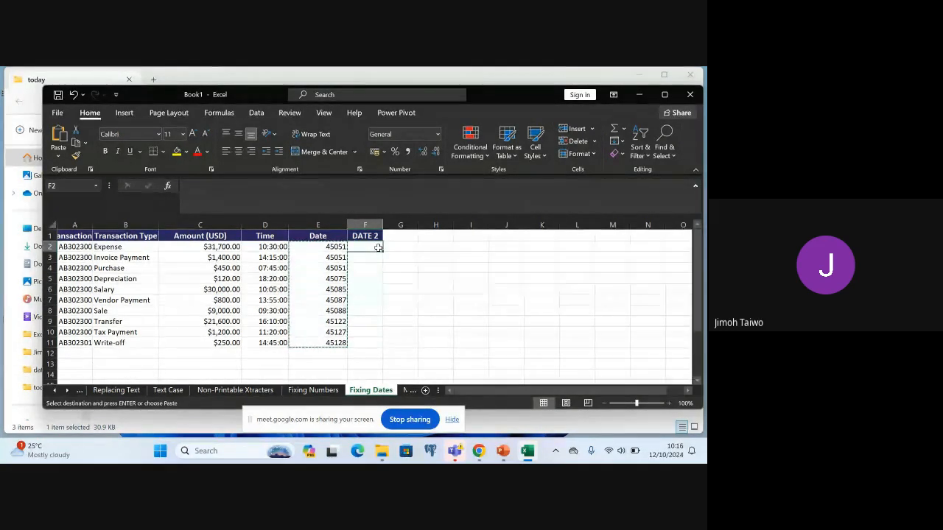
key(ctrl+v)
click(402, 269)
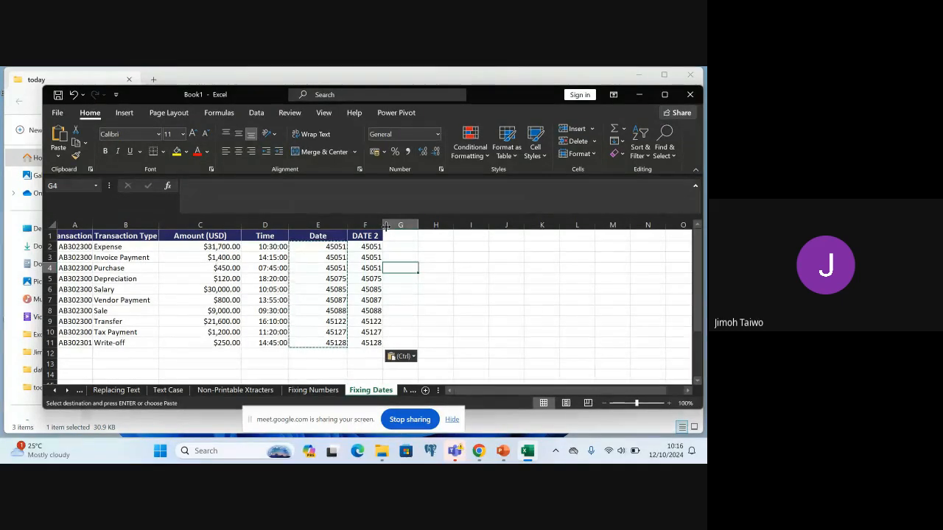
drag(385, 225, 392, 224)
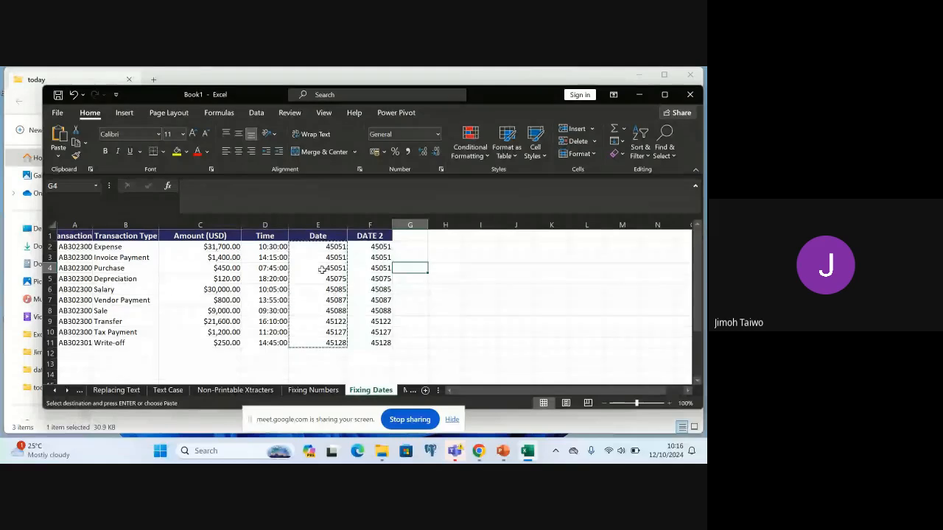
Format the DATE 2 values in F2:F11 as Date with the type *14/03/2012
click(376, 246)
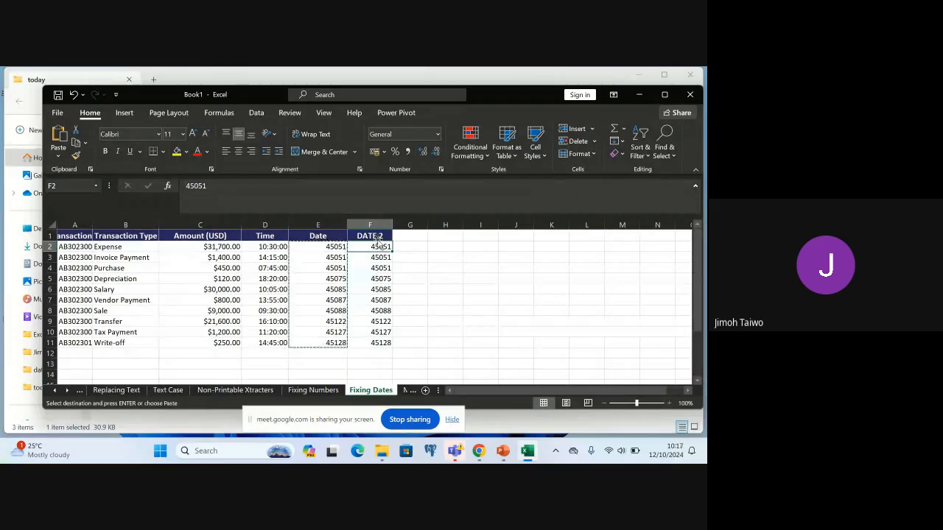
shift+click(378, 343)
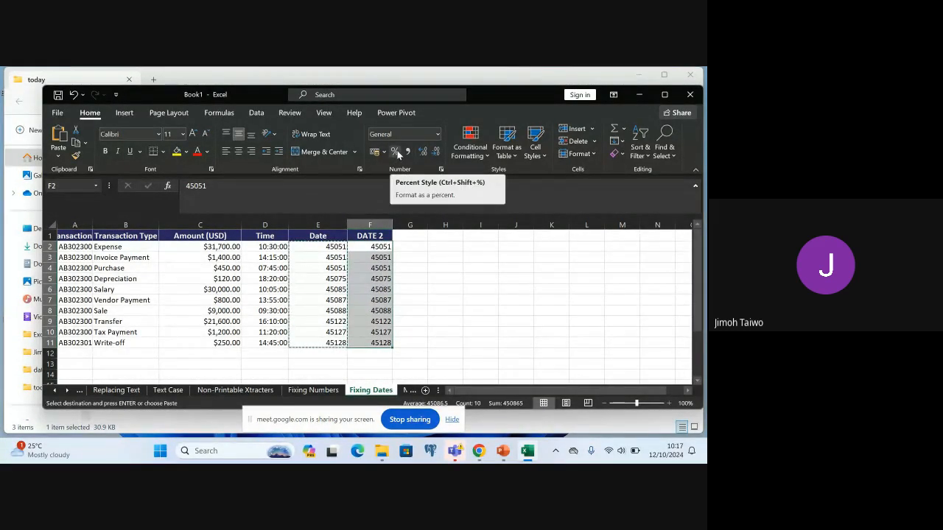
click(436, 134)
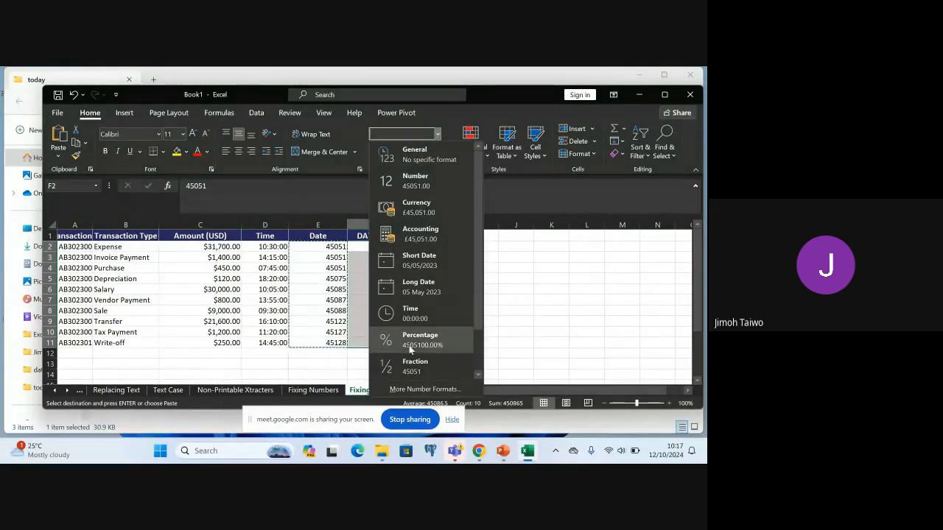
click(425, 389)
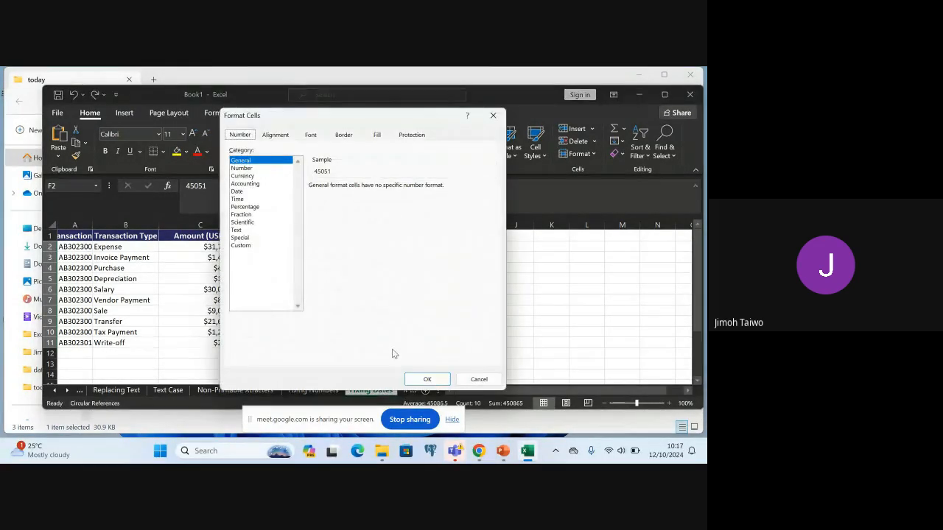
click(236, 191)
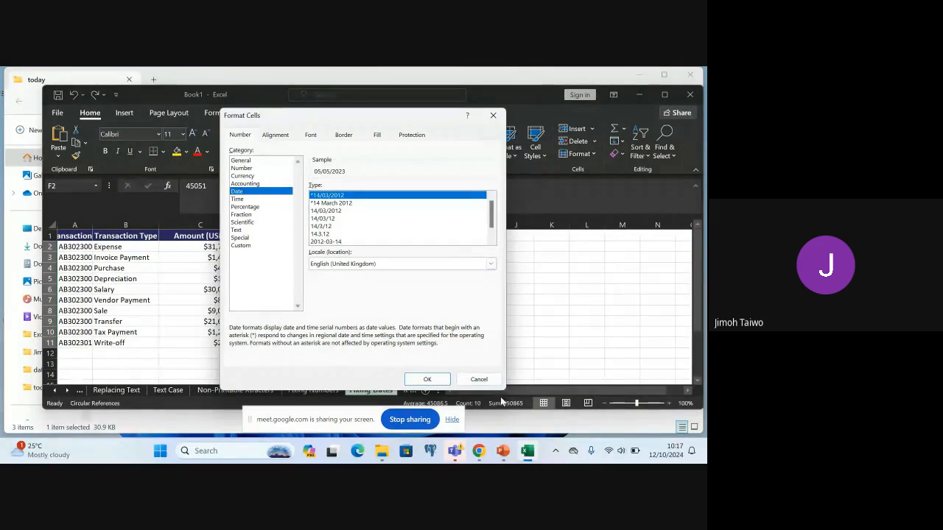
click(414, 378)
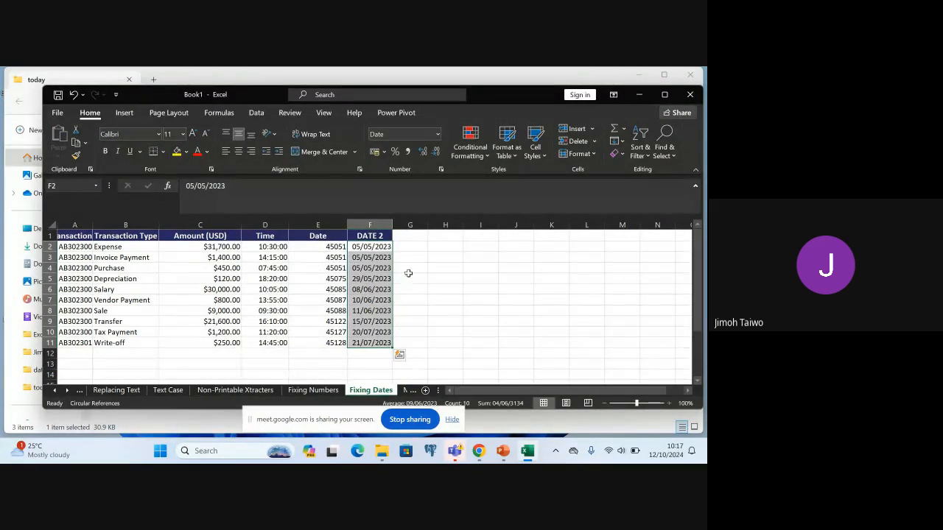
click(410, 248)
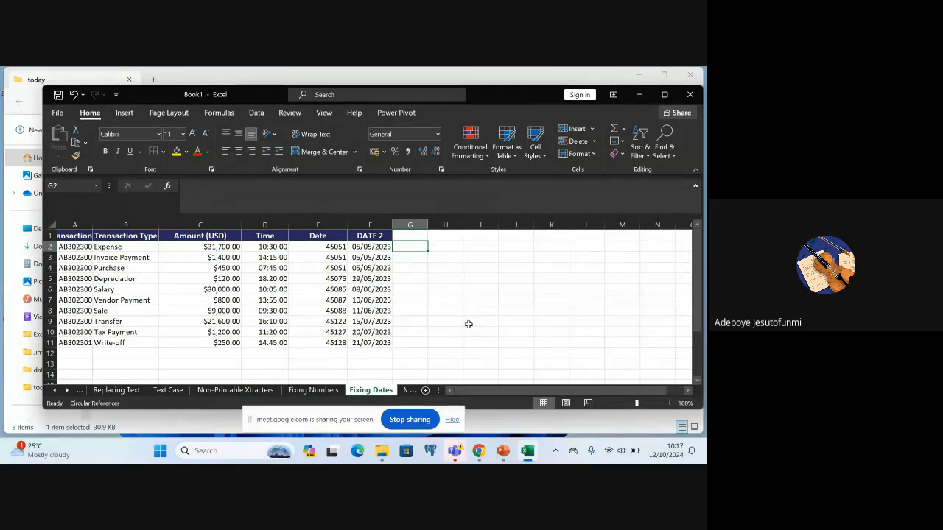
On the Merging Column sheet, widen the Employee Name, Street Name, Postal Code and State columns to fit their contents
click(407, 390)
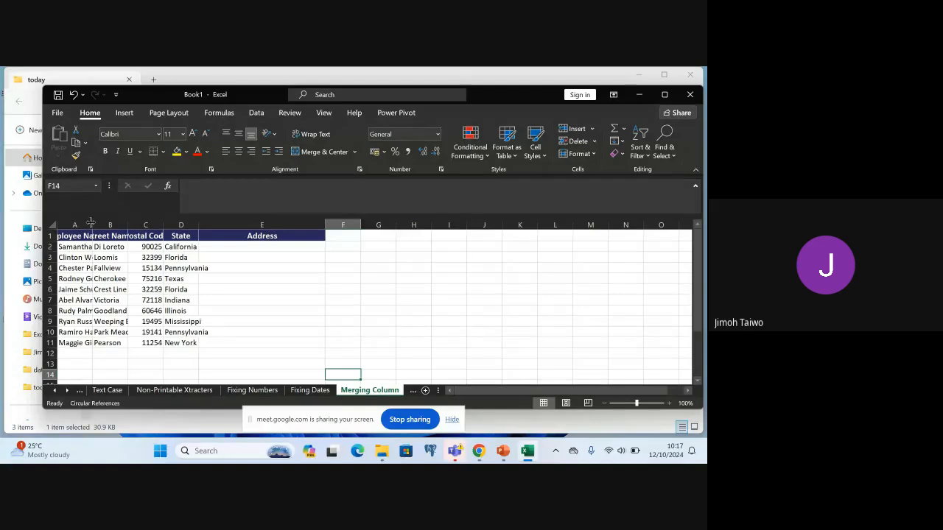
drag(91, 223, 129, 224)
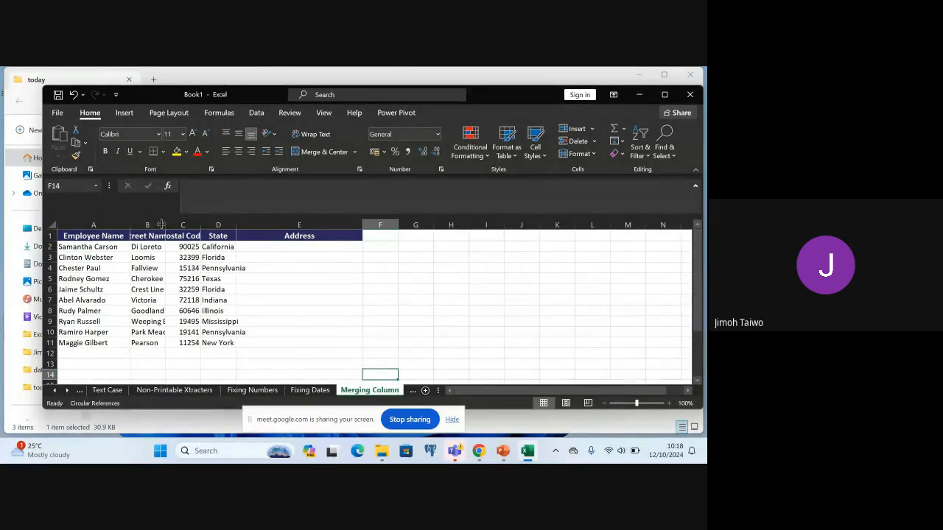
drag(165, 224, 305, 227)
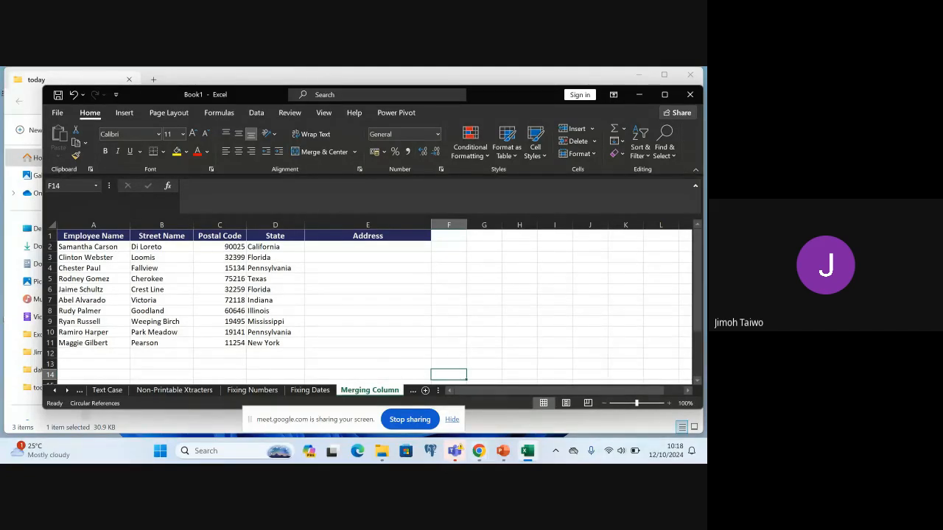
Switch to PowerPoint to review the Fixing Dates and Merging Columns slides, and return to the Excel workbook
click(504, 453)
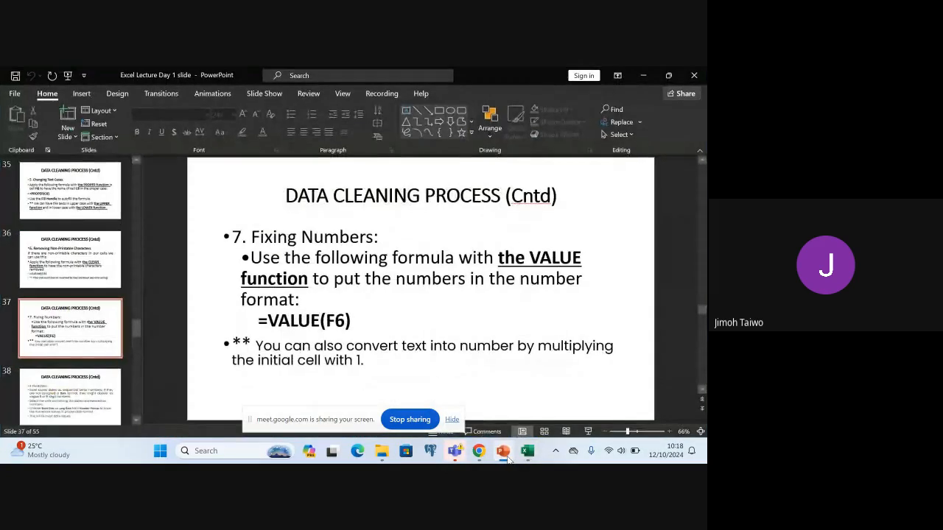
click(48, 394)
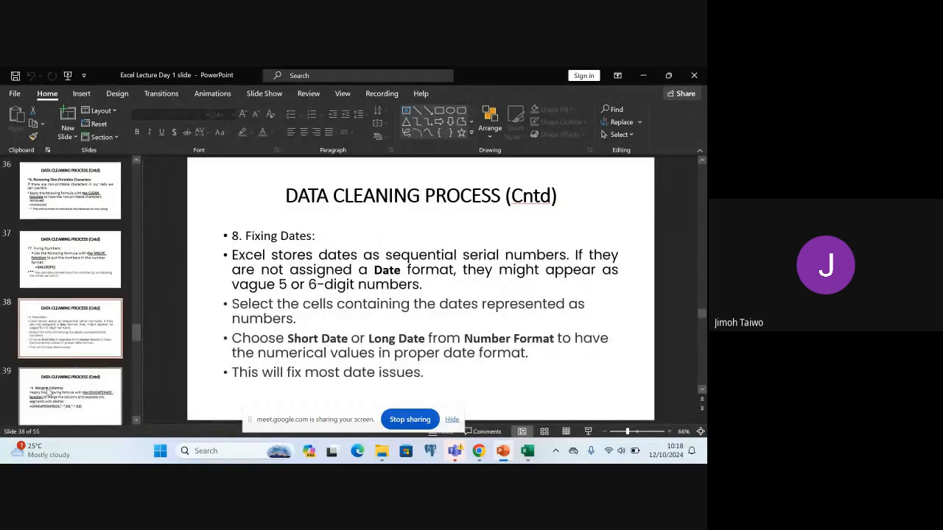
click(61, 401)
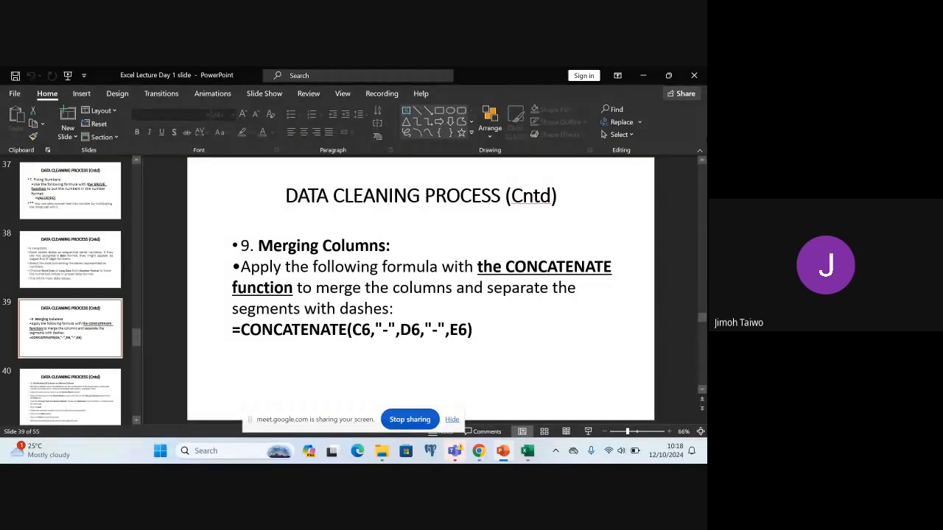
click(643, 76)
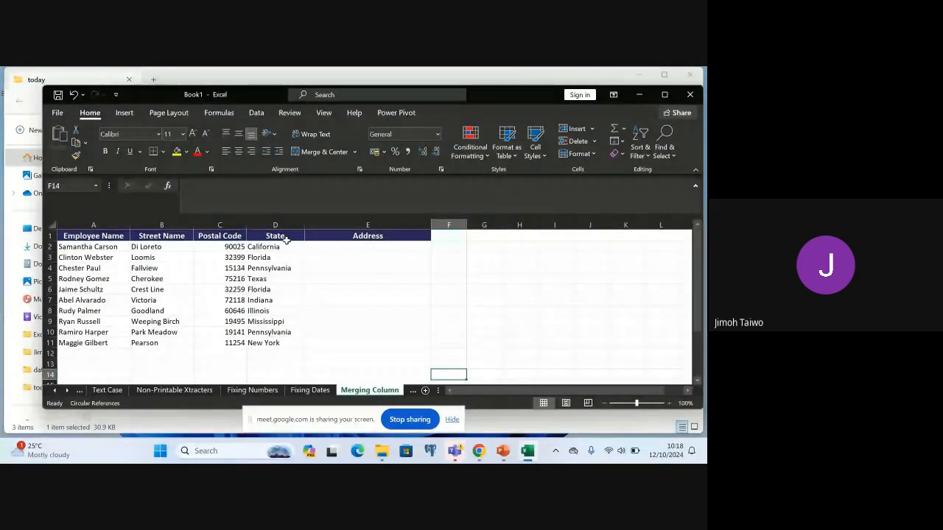
In E2 of the Address column, enter =CONCATENATE(B2,"-",C2,"-",D2) to join street name, postal code and state with dashes
click(355, 247)
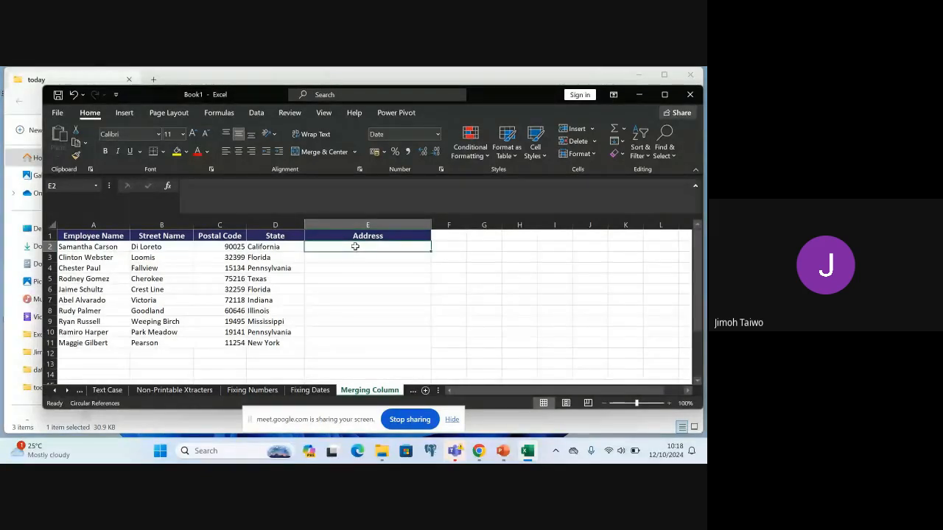
text(=)
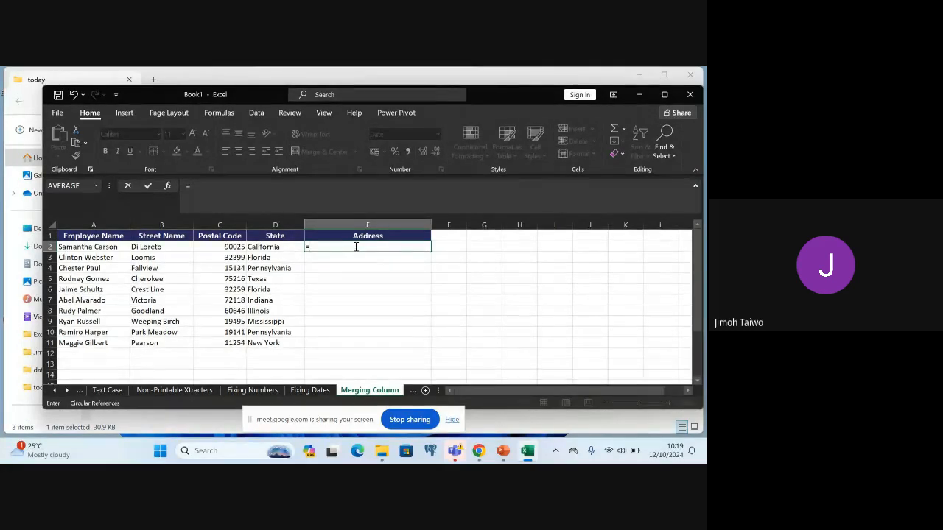
text(CONC)
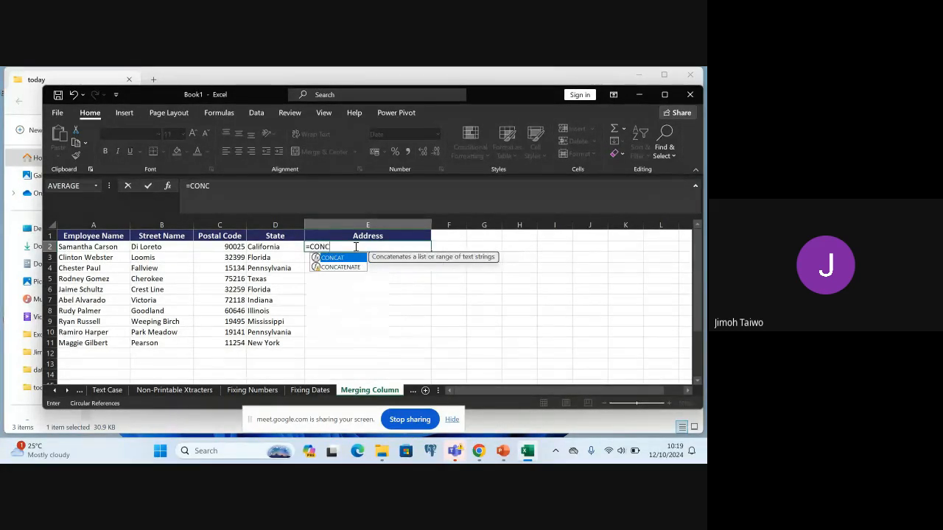
text(ATENA)
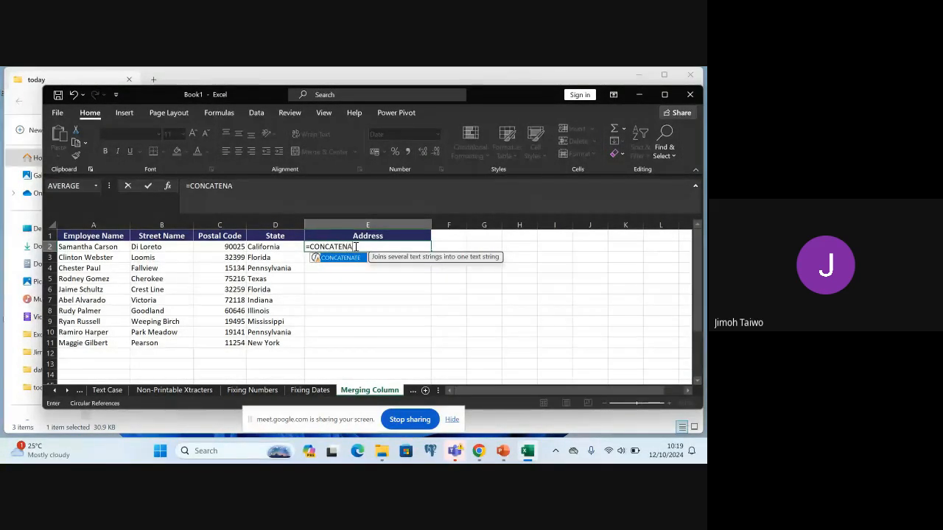
key(Tab)
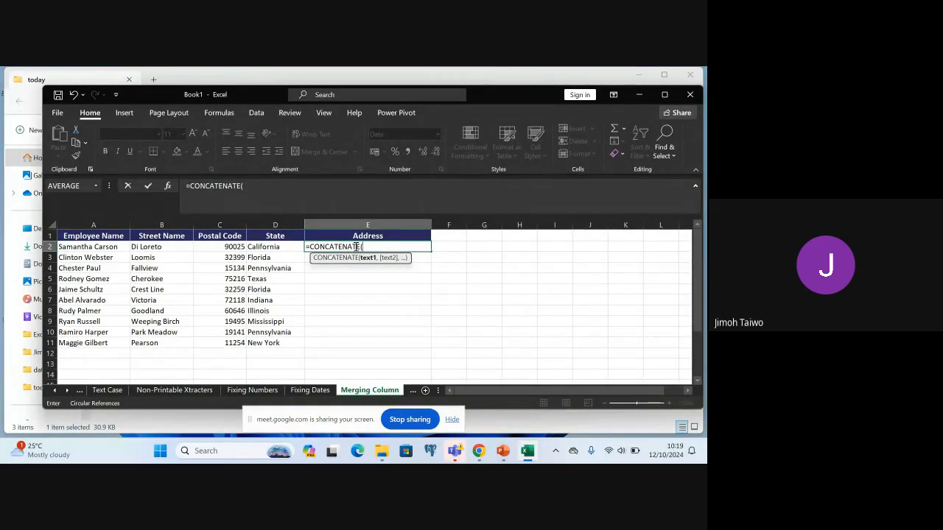
text(B)
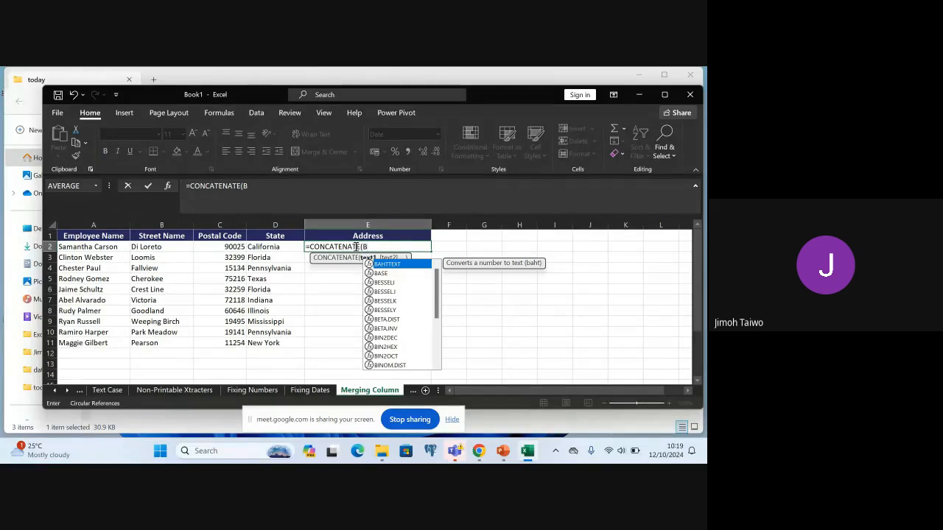
text(2)
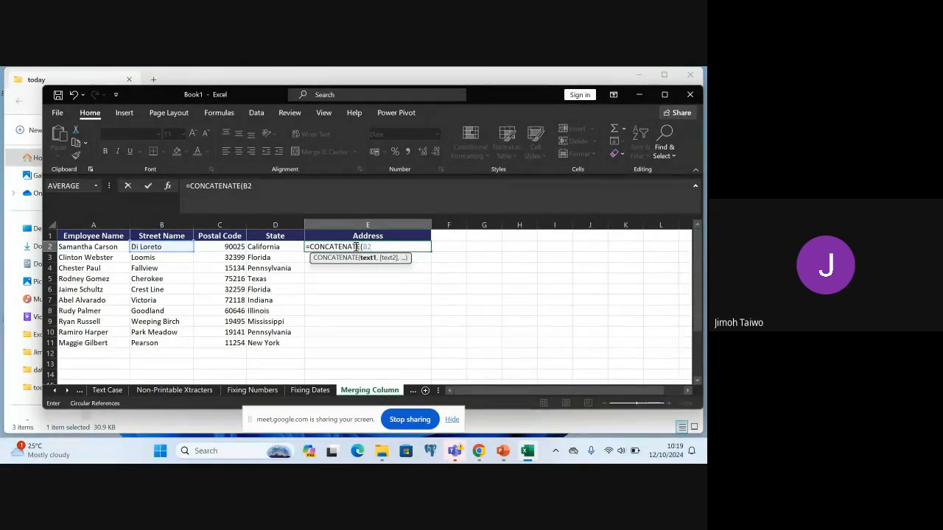
text(,)
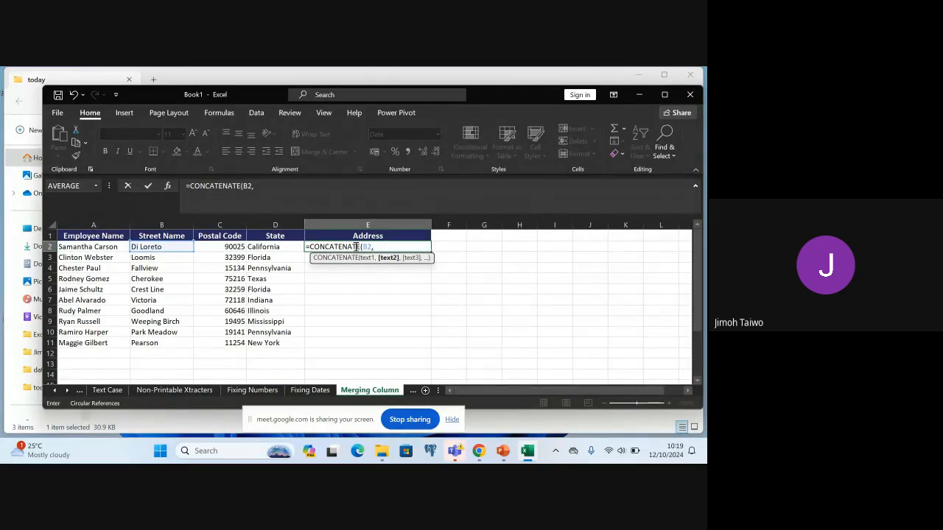
text(@)
key(BackSpace)
text(,)
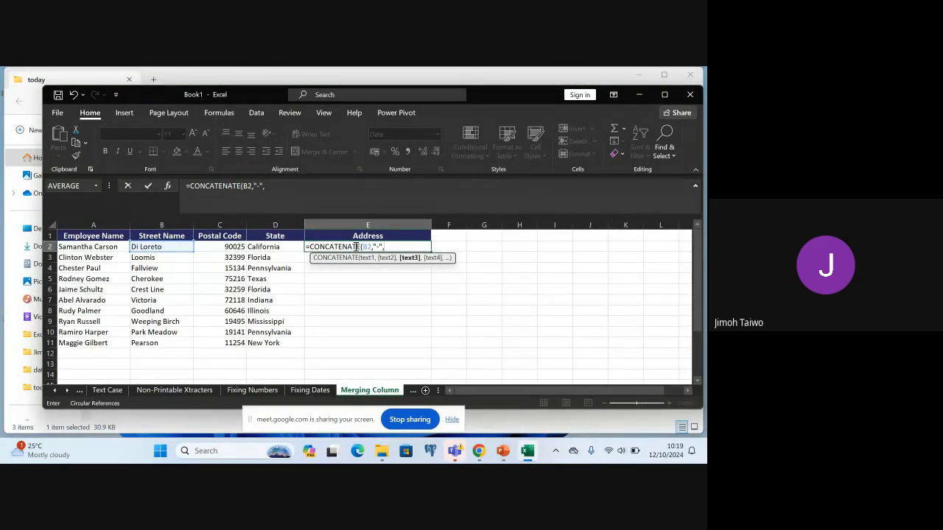
text(C)
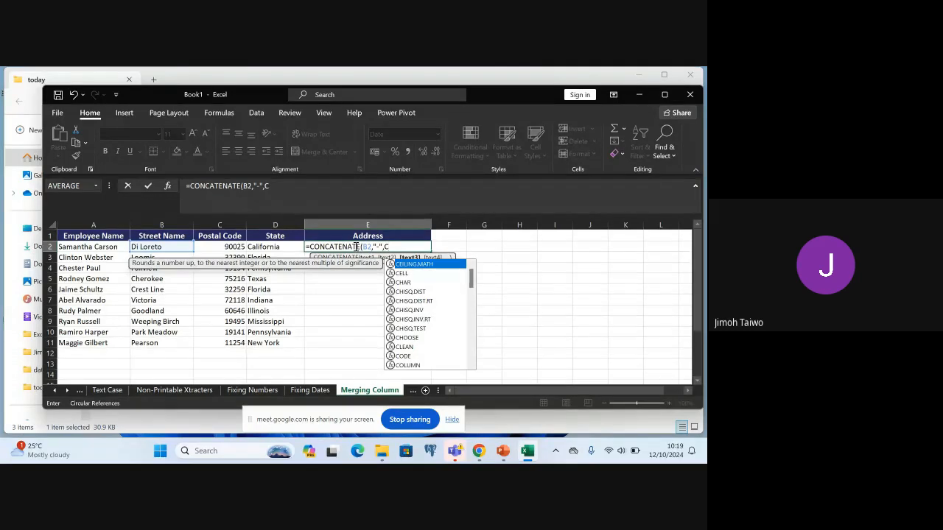
text(2)
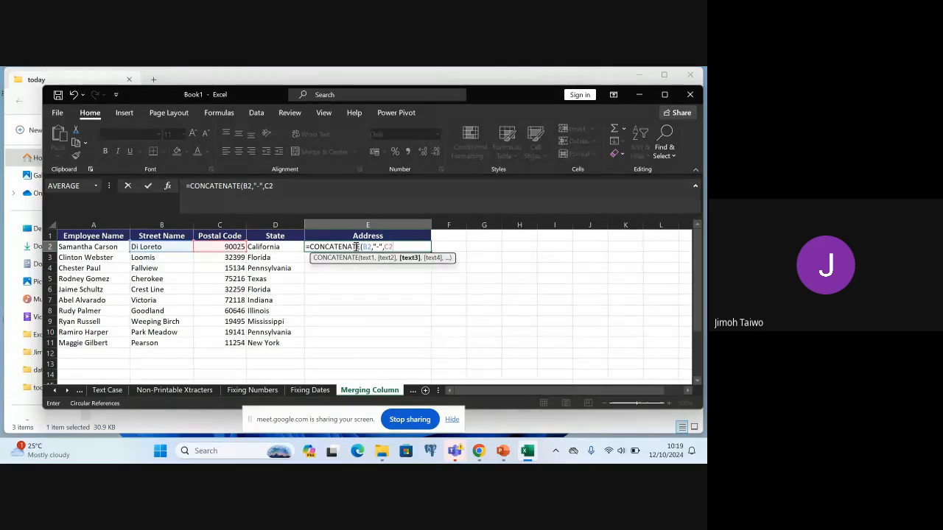
text(,)
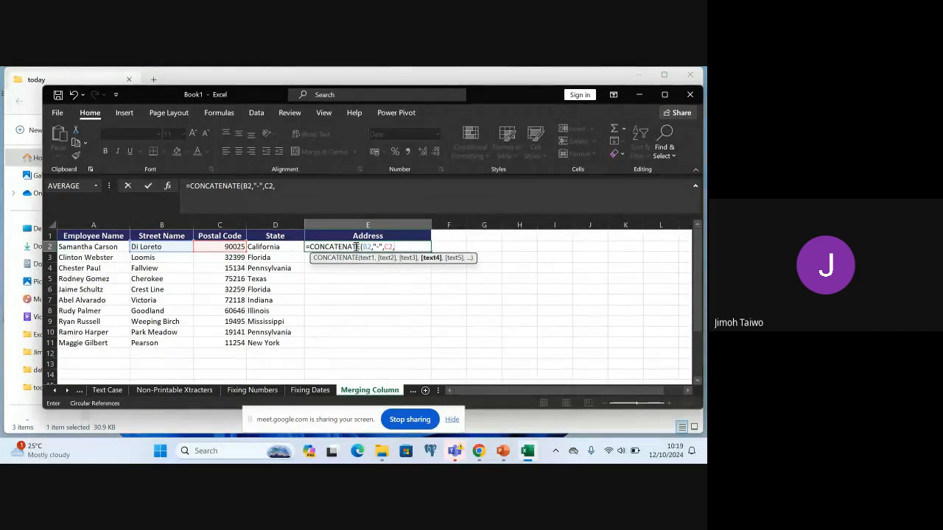
text("-)
text(,)
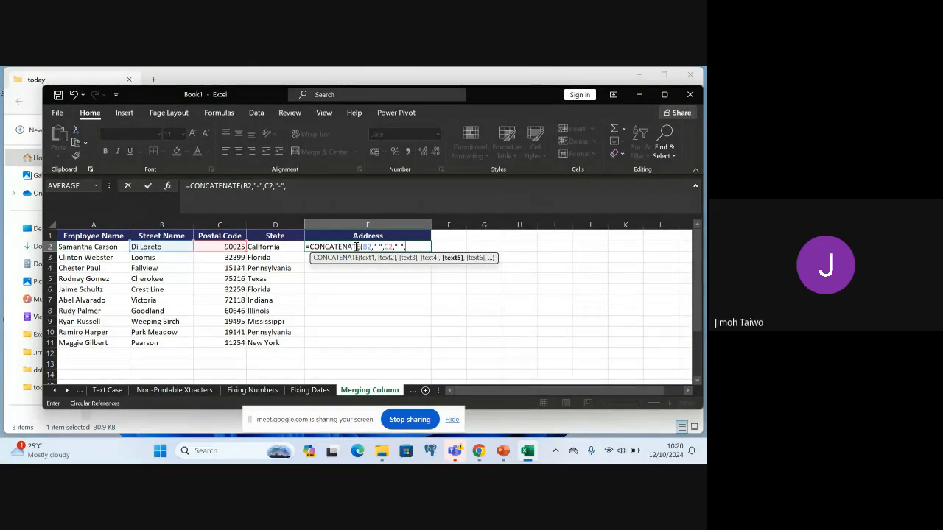
text(D2)
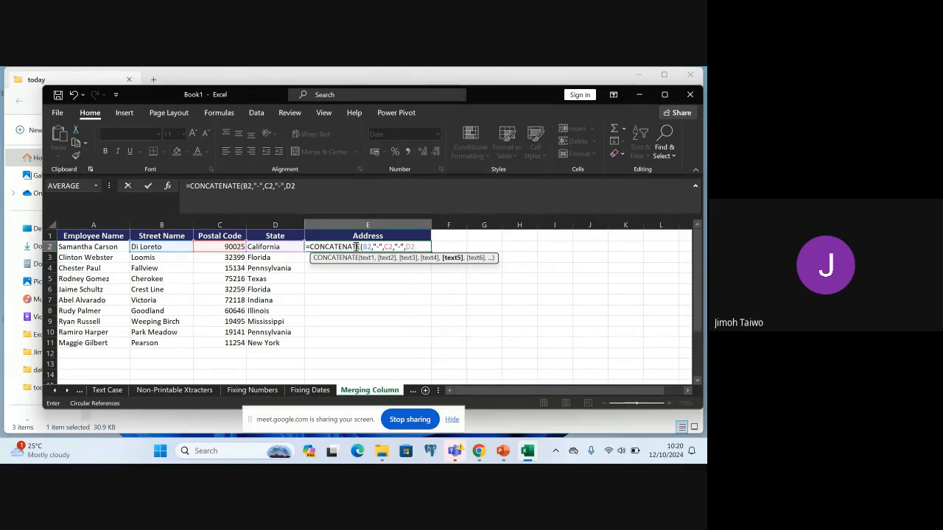
text())
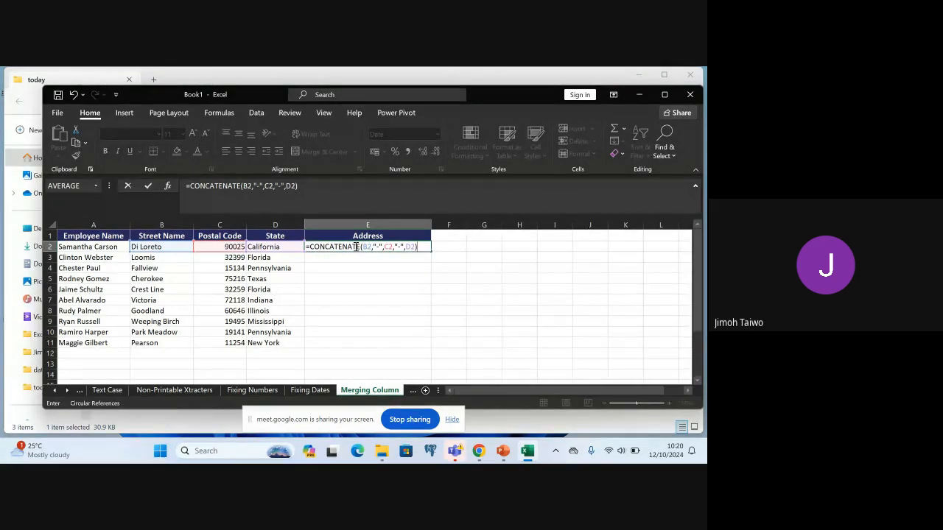
key(Return)
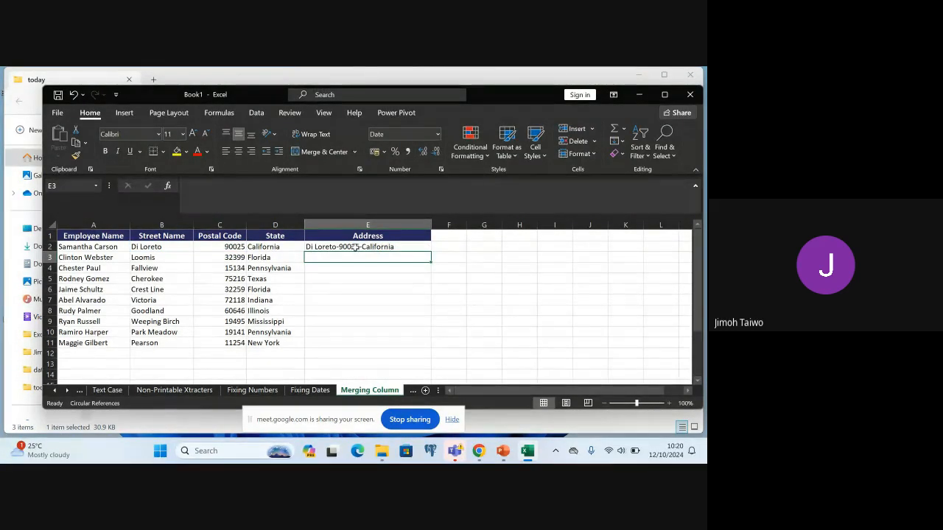
Fill the CONCATENATE formula from E2 down the Address column to E11
click(414, 246)
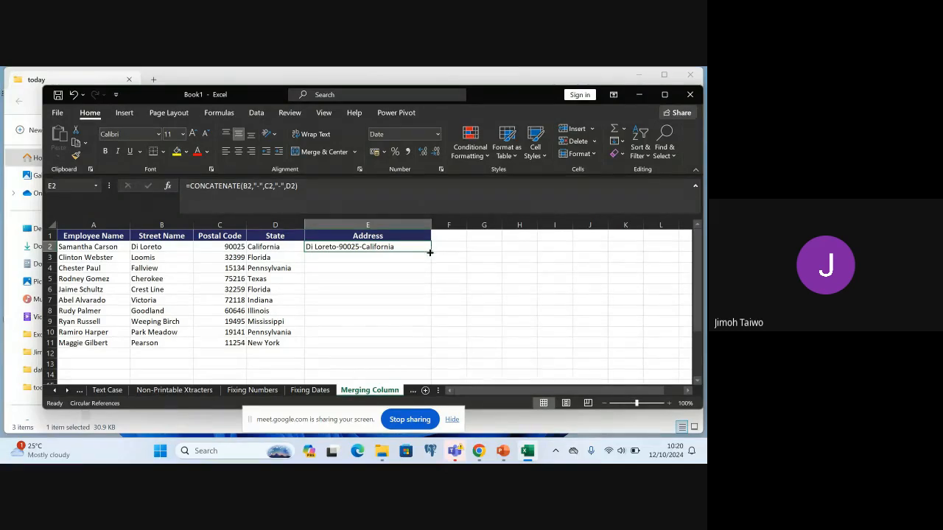
click(433, 250)
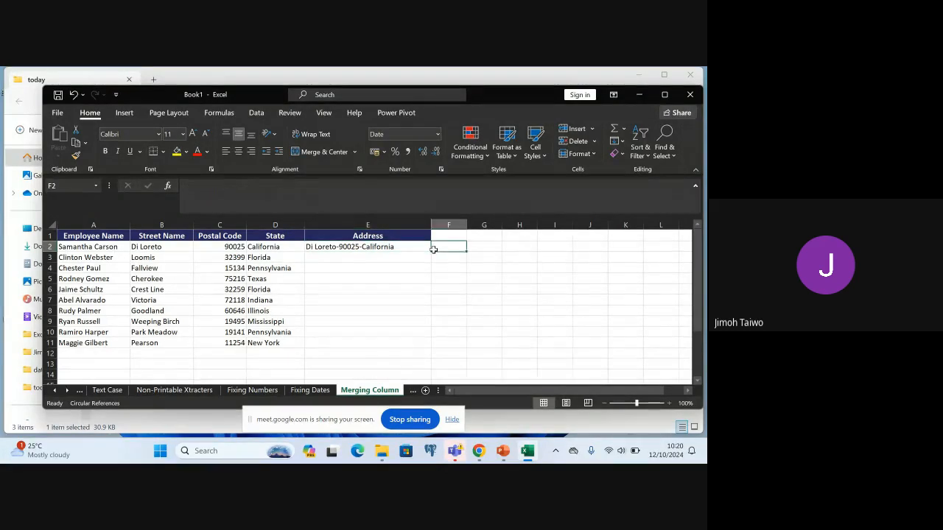
click(427, 254)
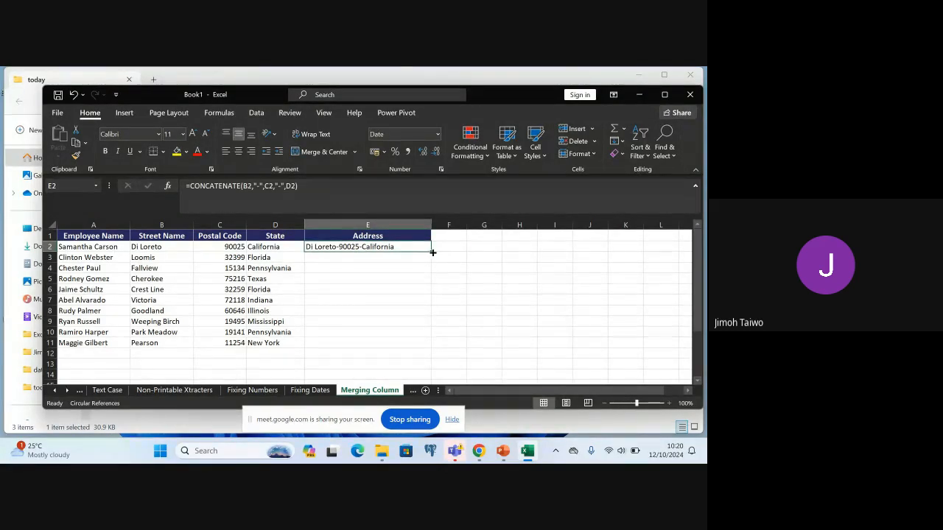
drag(429, 248, 433, 348)
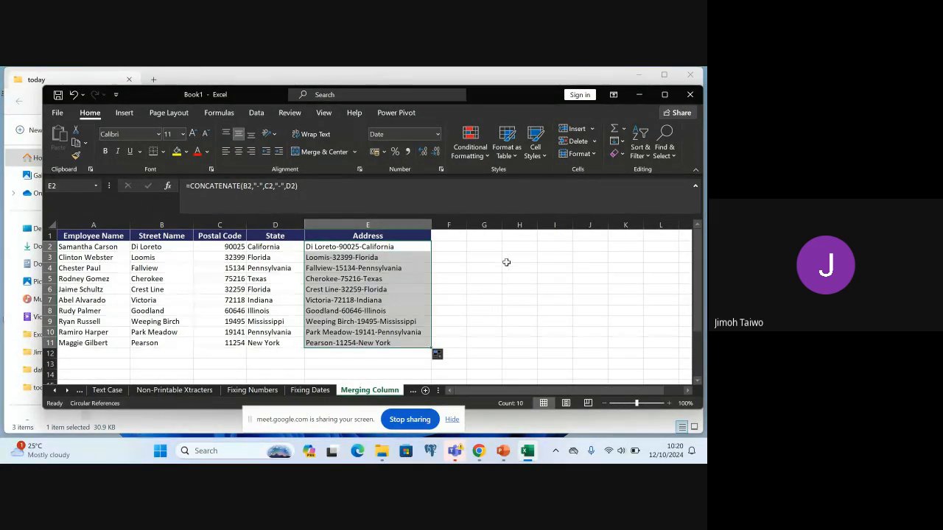
click(439, 257)
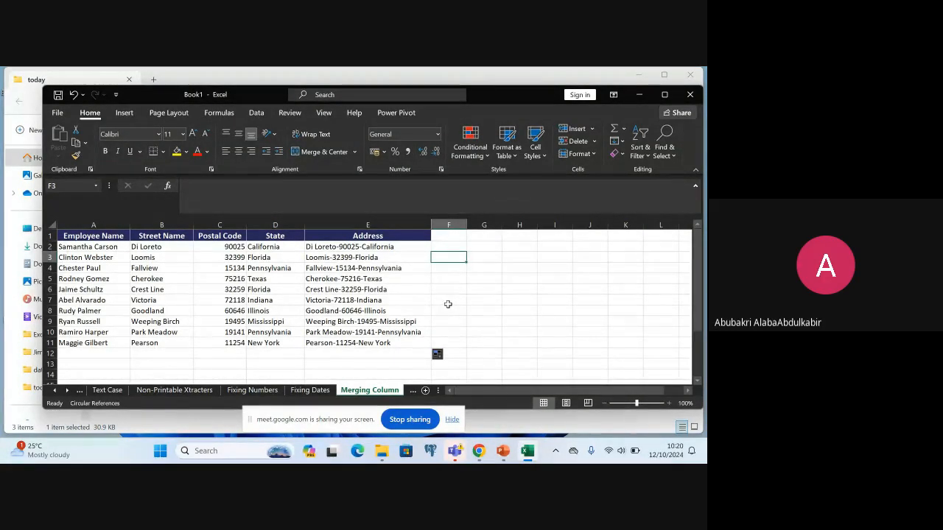
Look at the Distributing Columns sheet and return to the Merging Column sheet
click(413, 391)
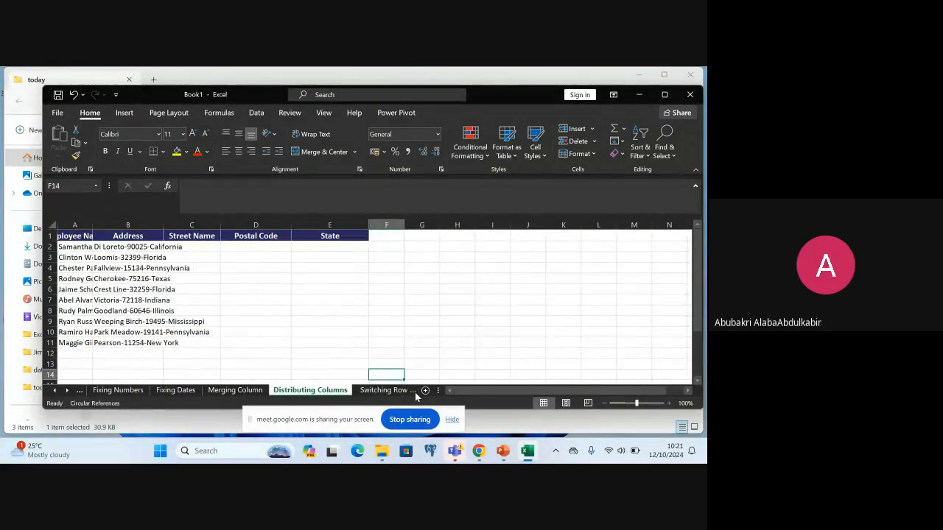
click(235, 390)
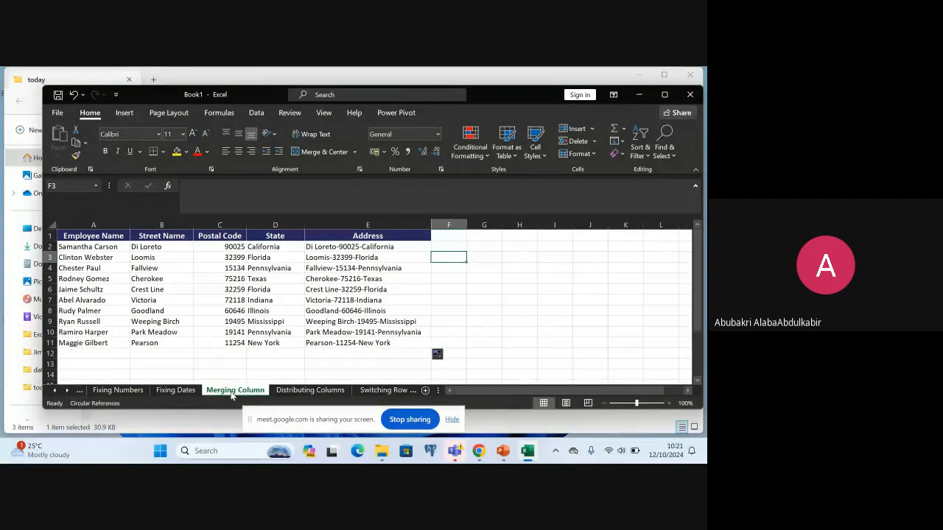
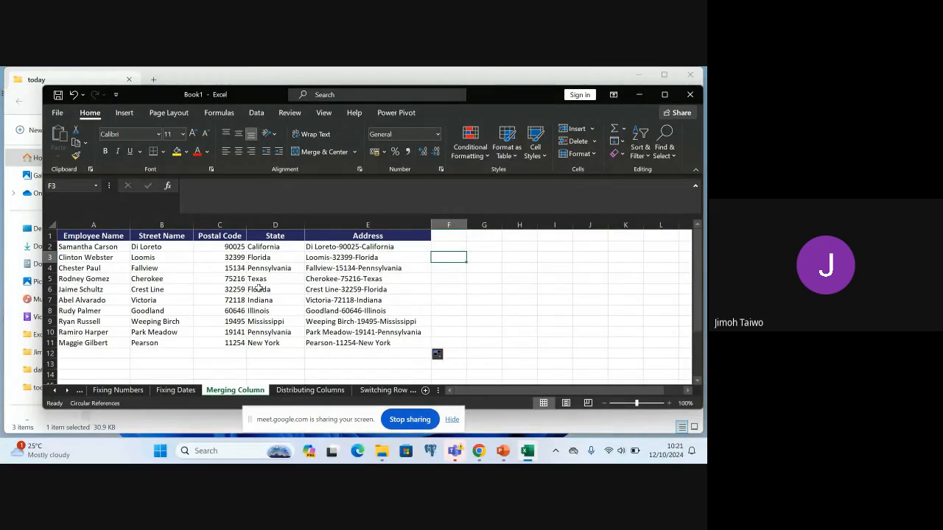
Add the heading Address2 in F1 of the Merging Column sheet and widen column F
double_click(447, 236)
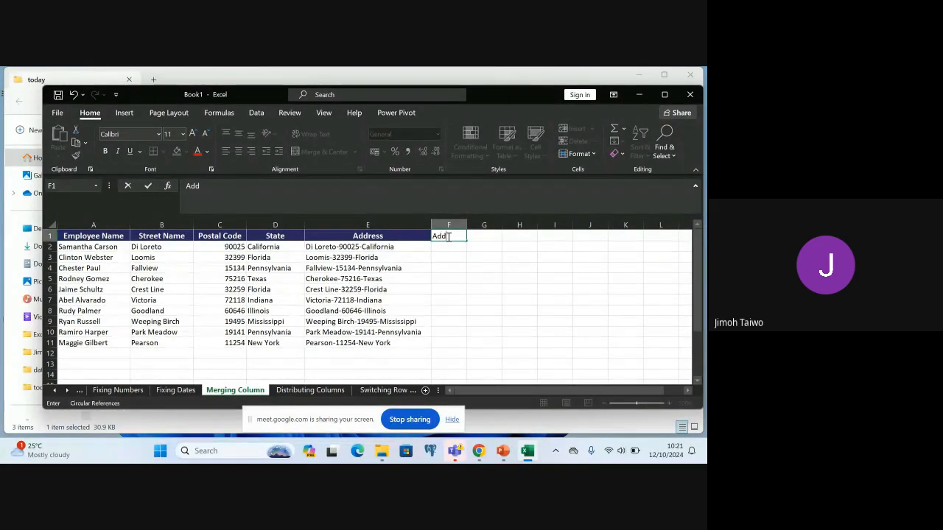
text(Address2)
click(470, 256)
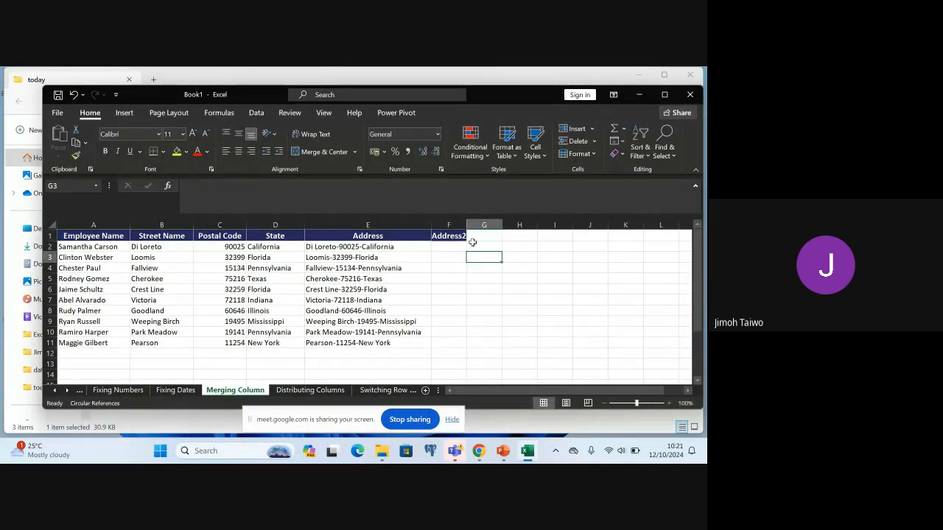
drag(467, 225, 575, 227)
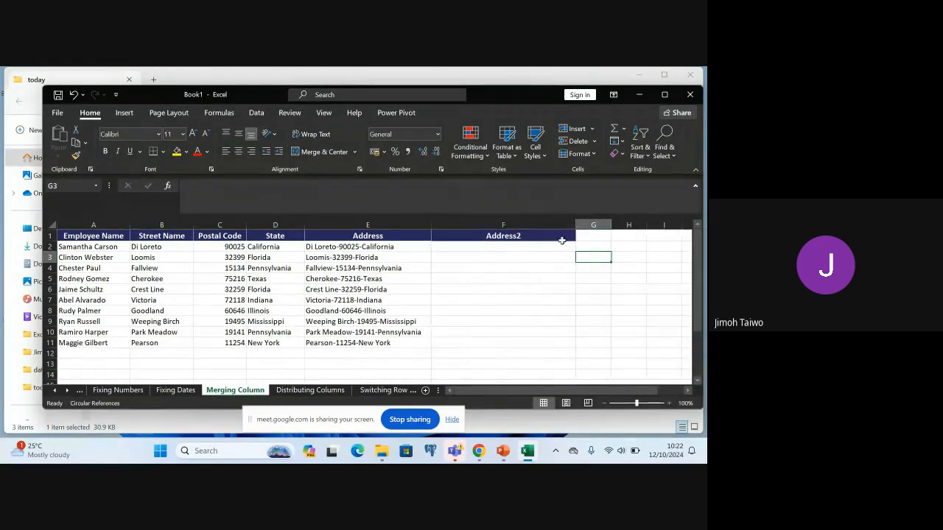
click(462, 247)
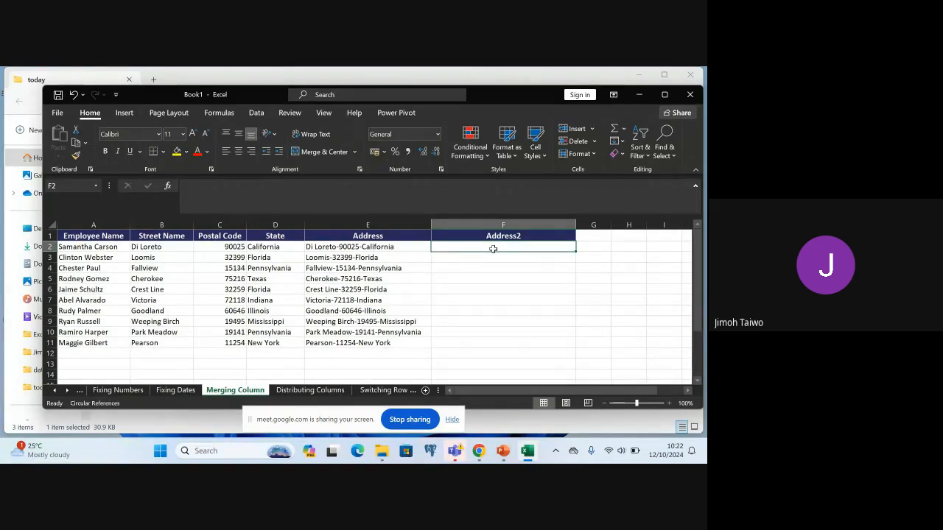
text(=)
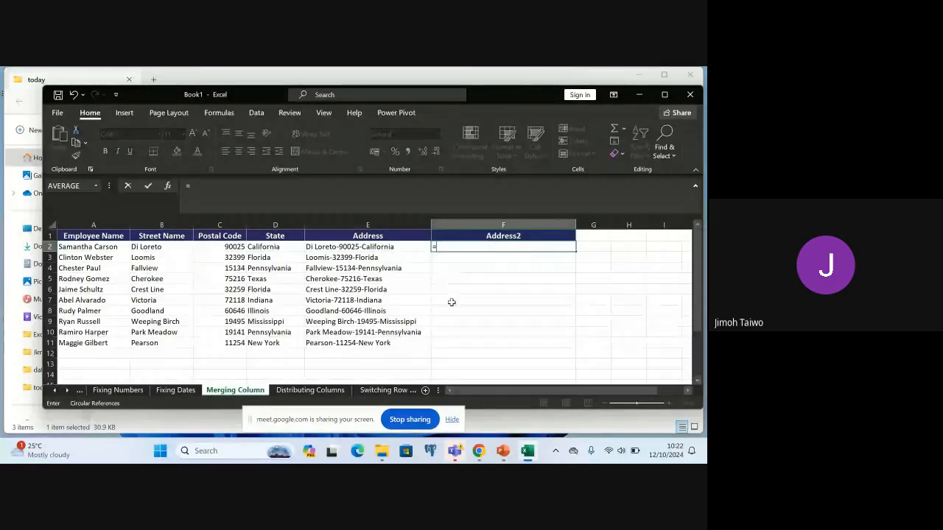
click(310, 390)
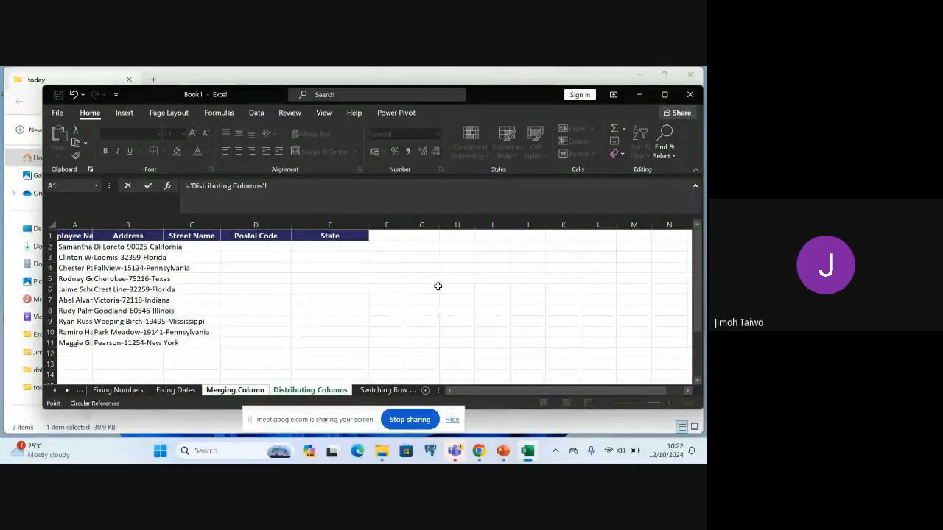
click(93, 225)
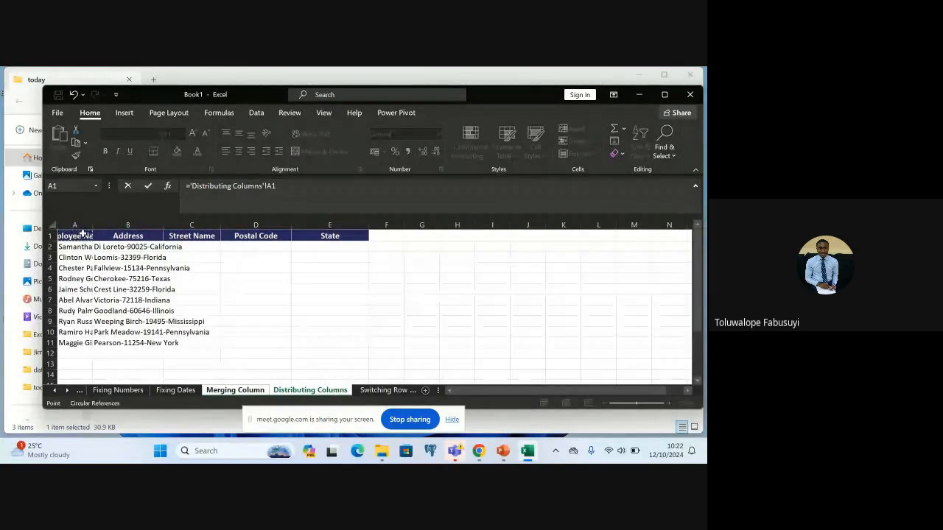
click(76, 236)
click(100, 257)
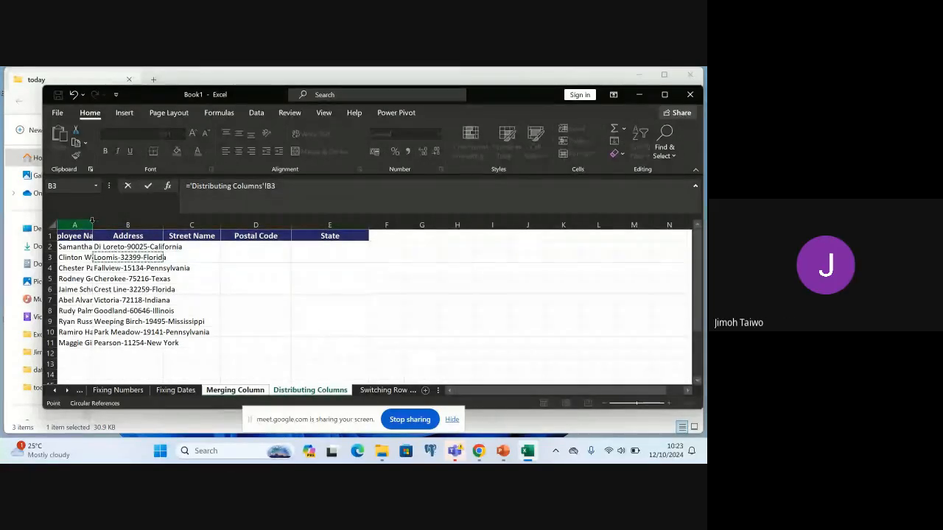
click(81, 268)
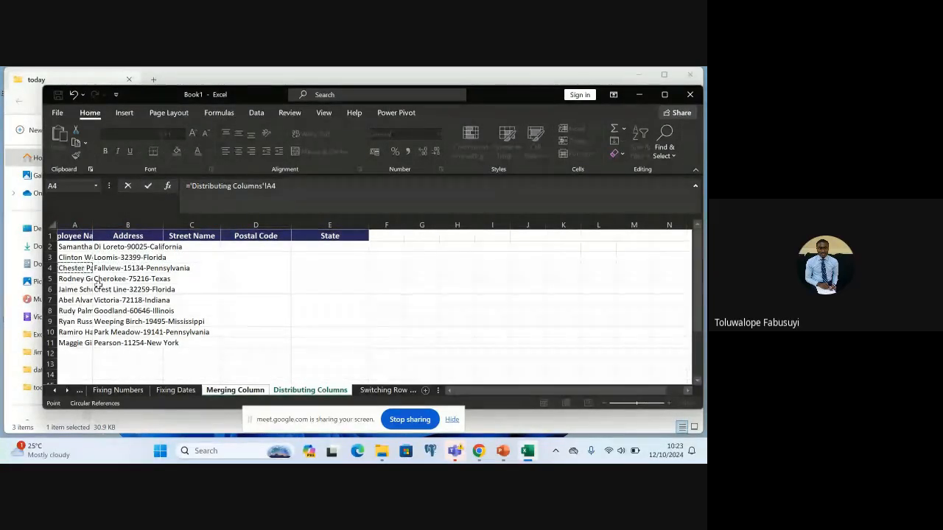
click(129, 280)
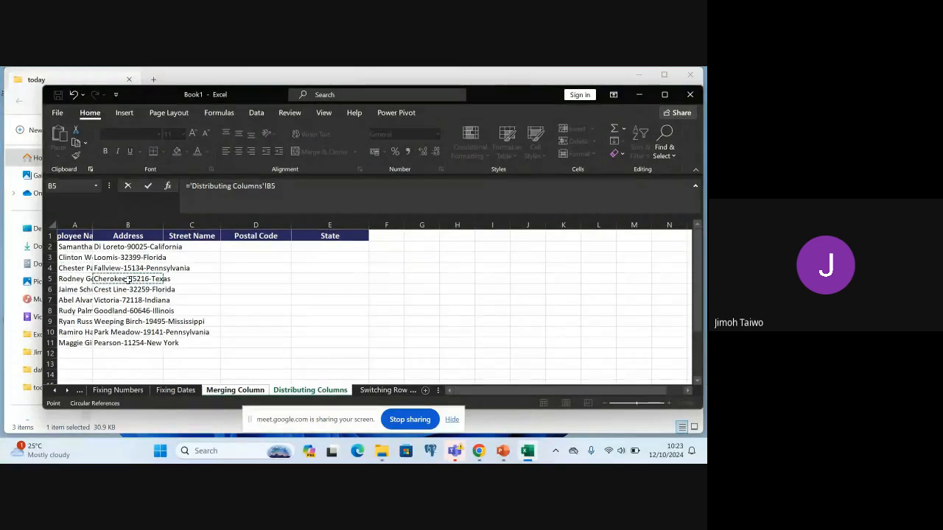
click(128, 289)
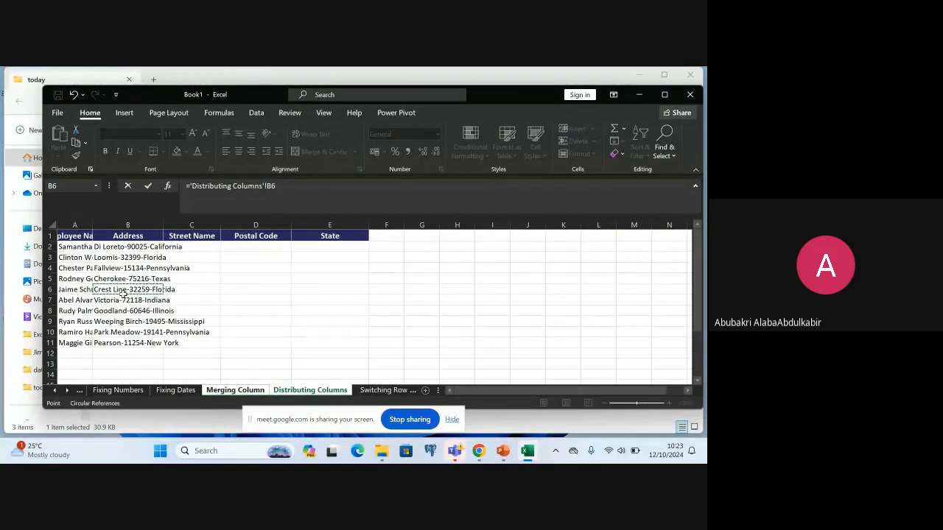
click(249, 293)
click(248, 300)
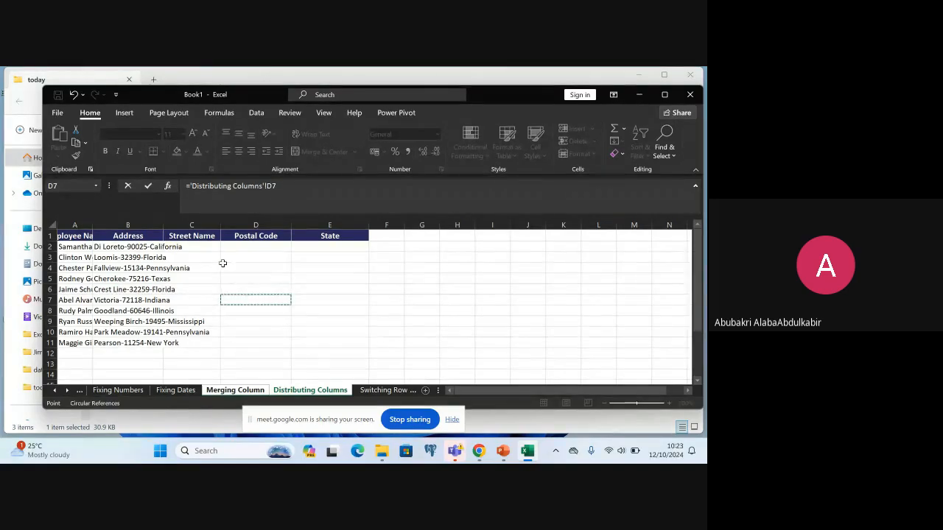
click(95, 223)
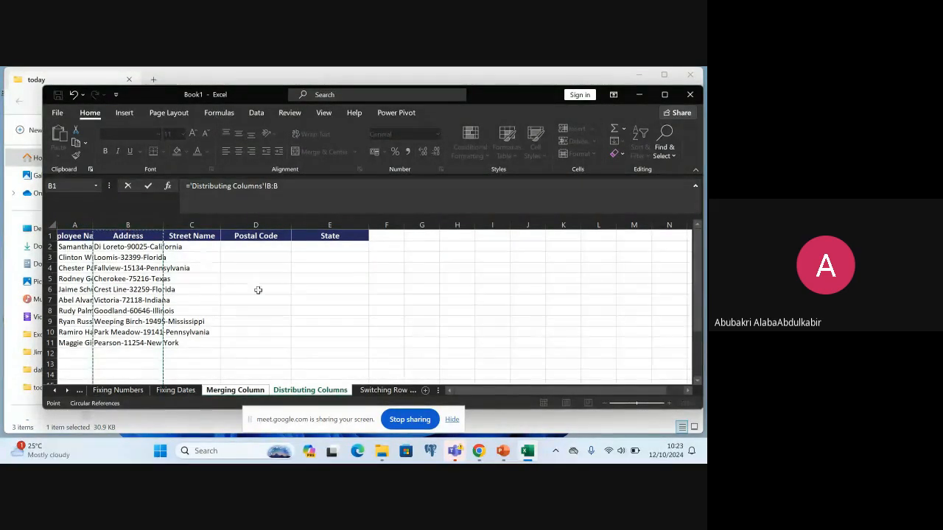
click(422, 282)
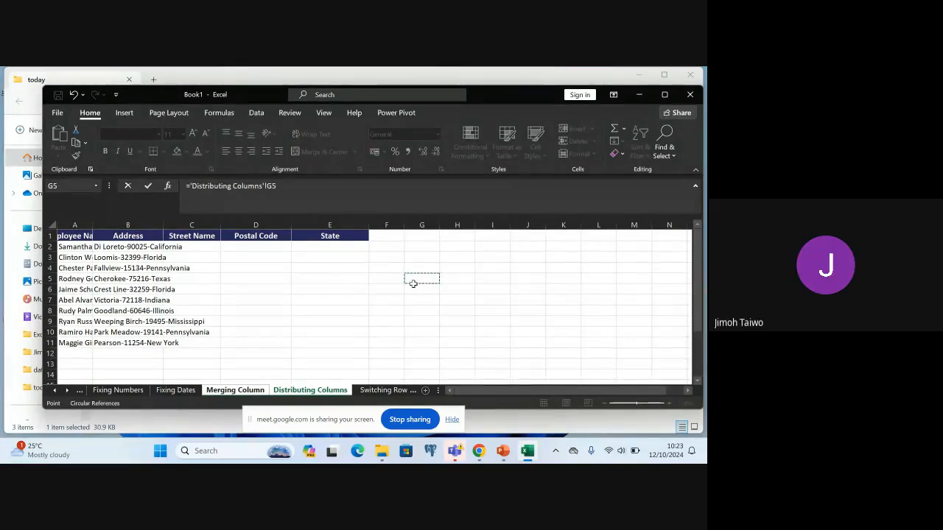
click(405, 291)
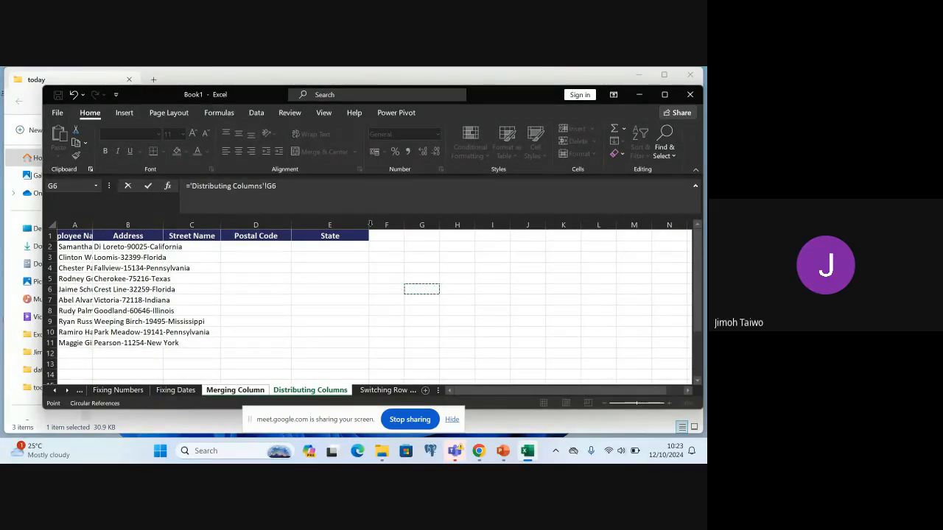
click(156, 225)
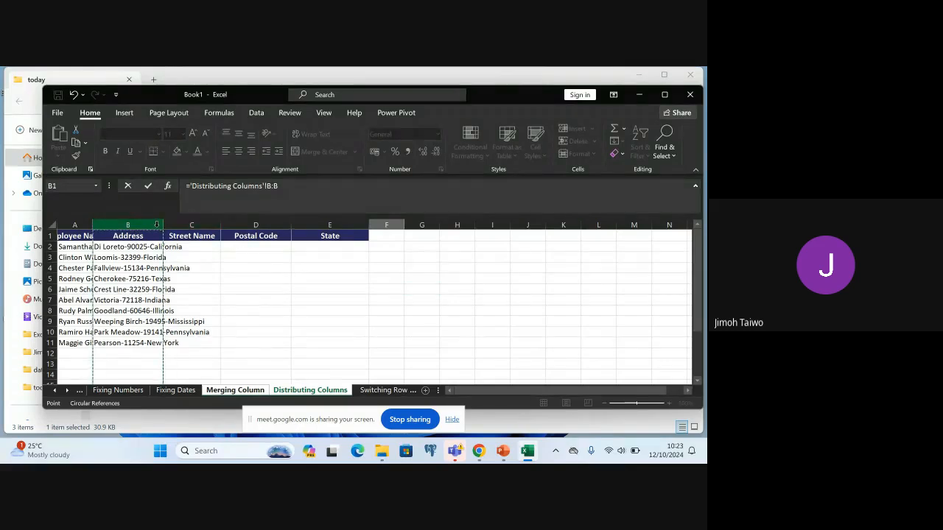
click(71, 224)
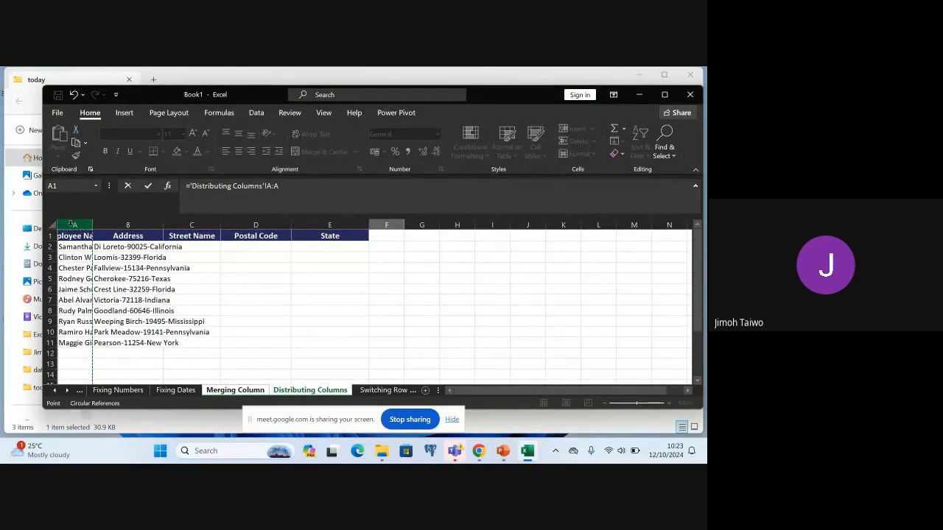
click(124, 297)
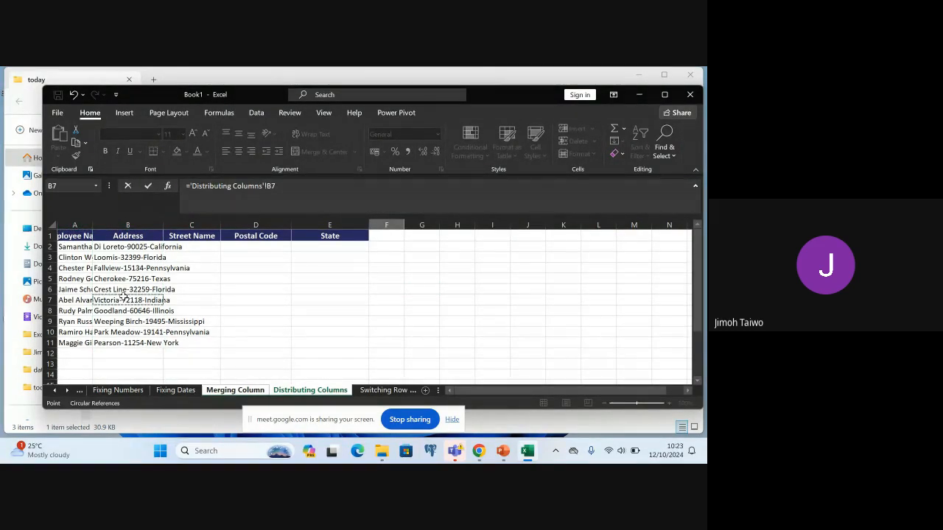
key(Return)
click(332, 306)
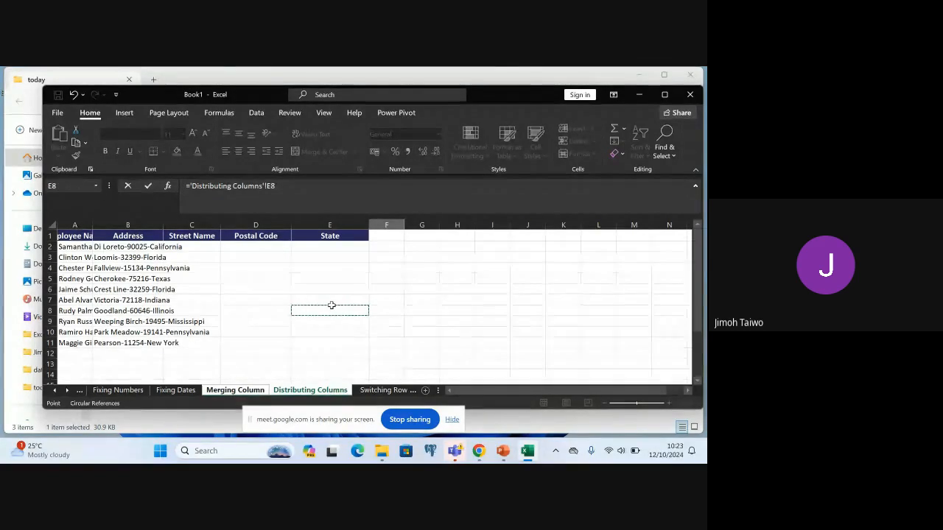
click(91, 224)
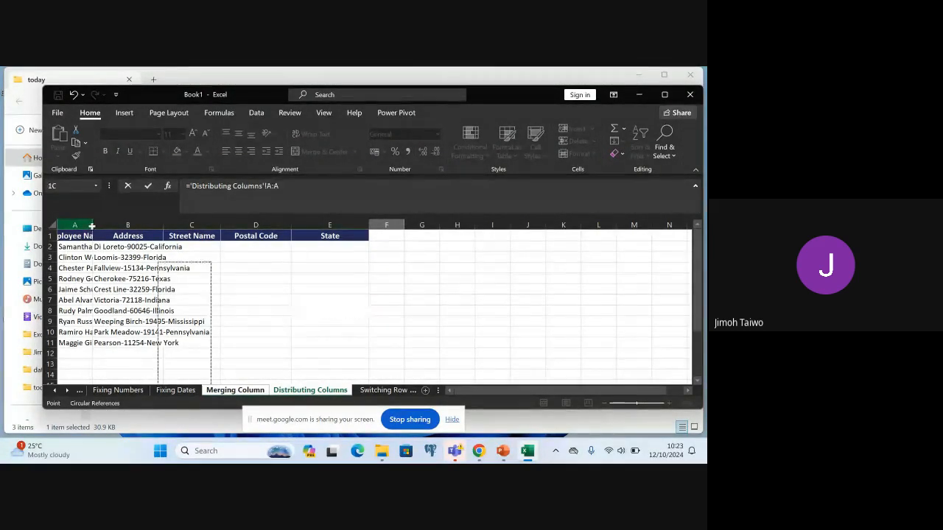
click(99, 257)
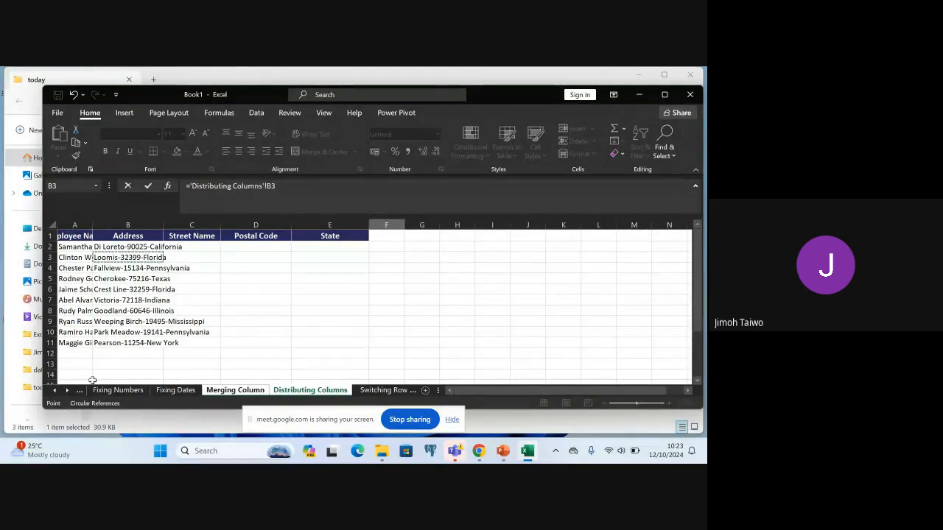
click(96, 375)
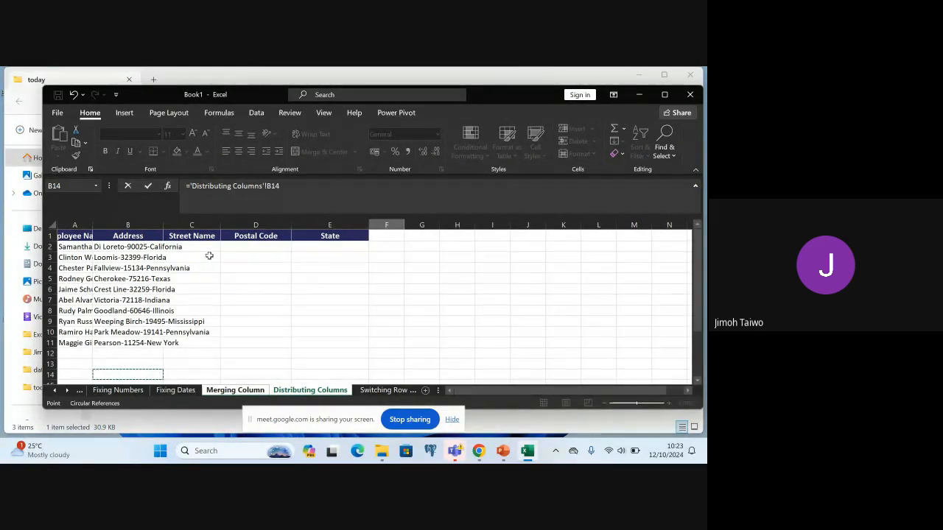
click(229, 279)
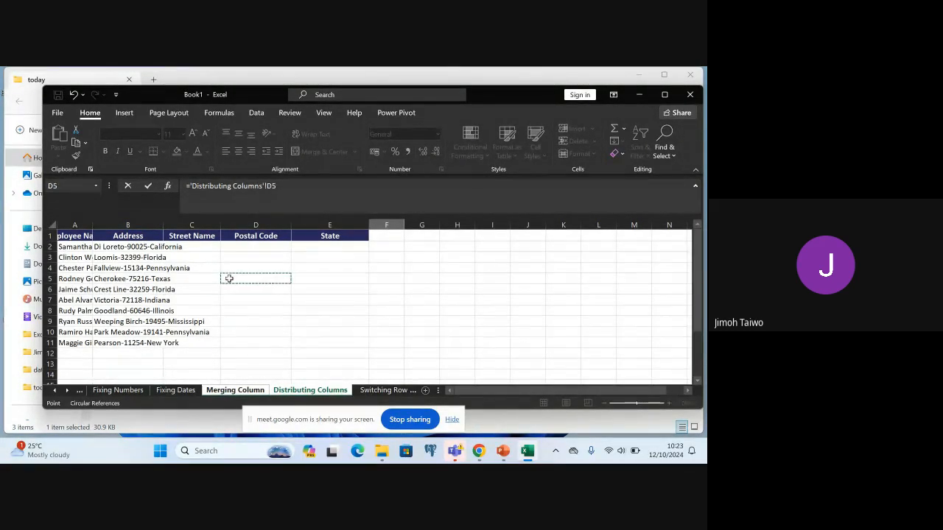
click(150, 225)
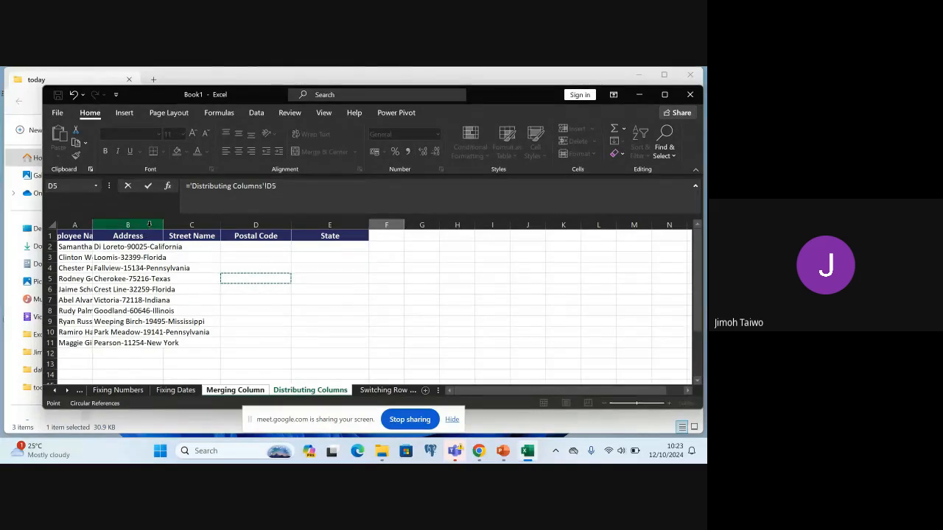
click(168, 224)
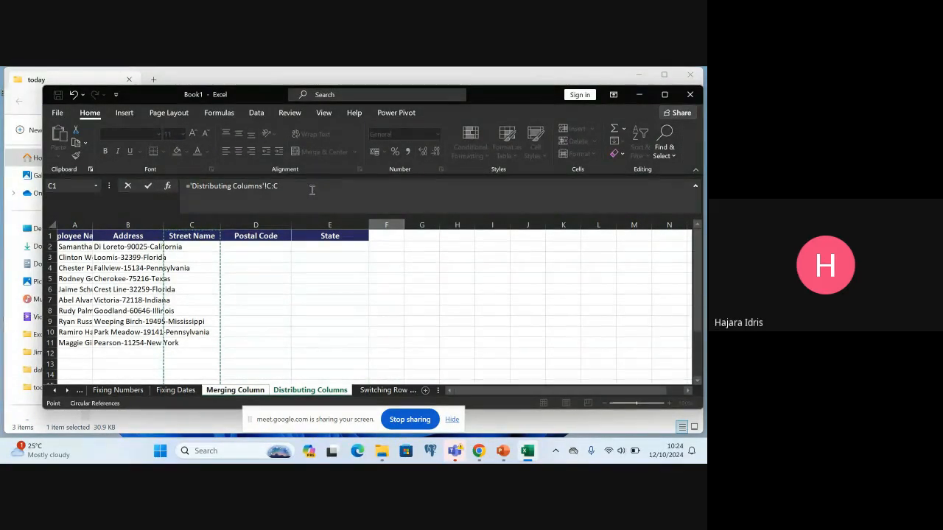
click(290, 186)
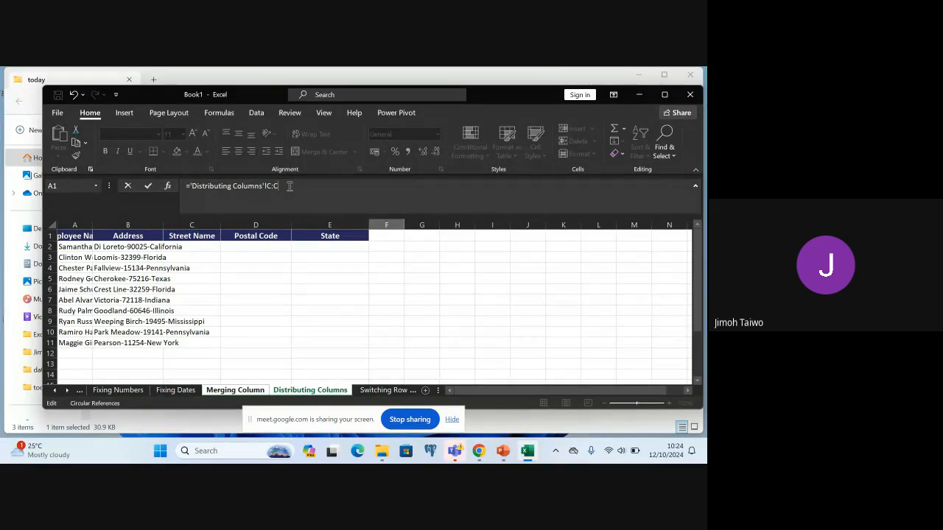
key(BackSpace)
key(BackSpace)
key(BackSpace)
key(BackSpace)
key(BackSpace)
key(BackSpace)
key(BackSpace)
key(BackSpace)
key(BackSpace)
key(BackSpace)
key(BackSpace)
key(BackSpace)
key(BackSpace)
key(BackSpace)
key(BackSpace)
key(BackSpace)
key(BackSpace)
key(BackSpace)
key(BackSpace)
key(BackSpace)
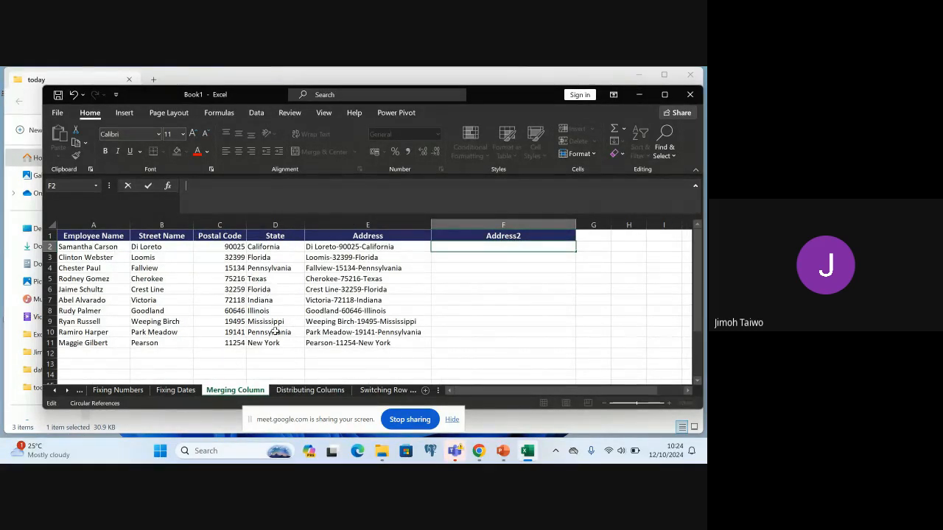
On the Distributing Columns sheet, widen the Employee Name and Address columns to fit their full contents
click(322, 390)
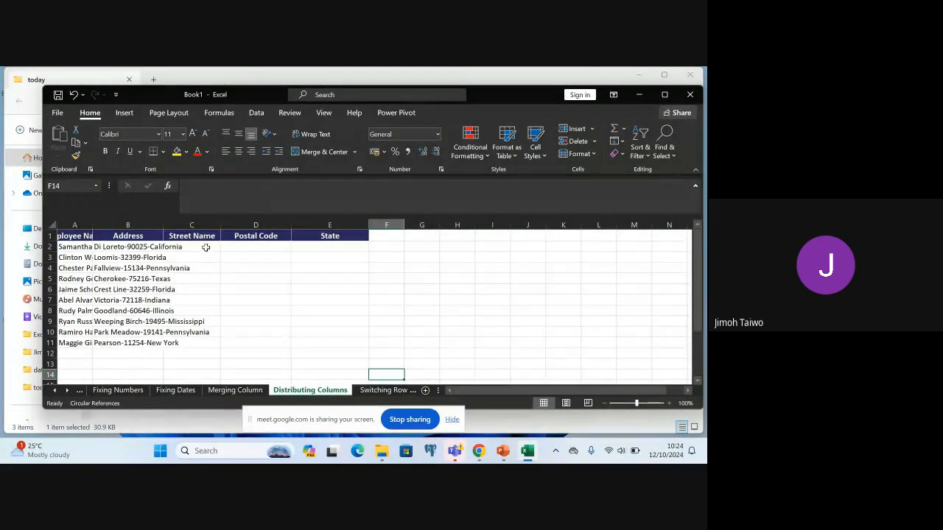
click(77, 236)
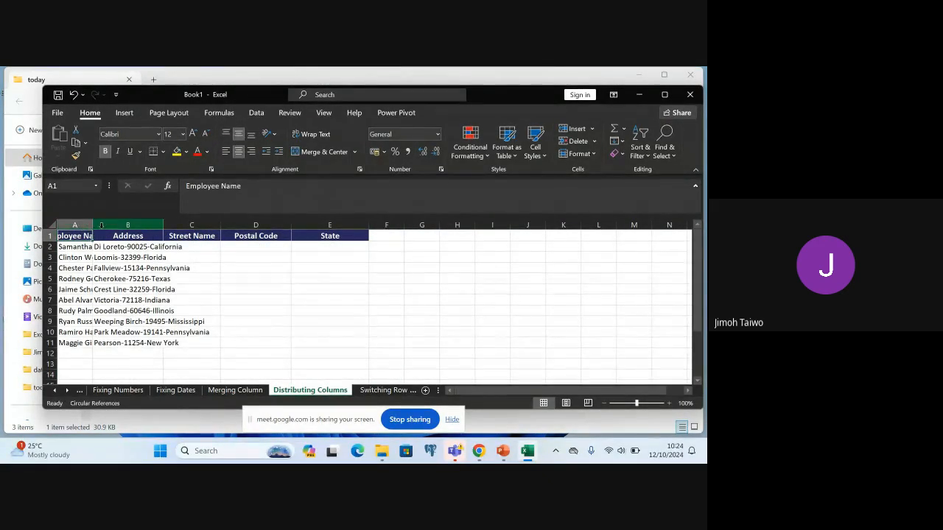
click(79, 248)
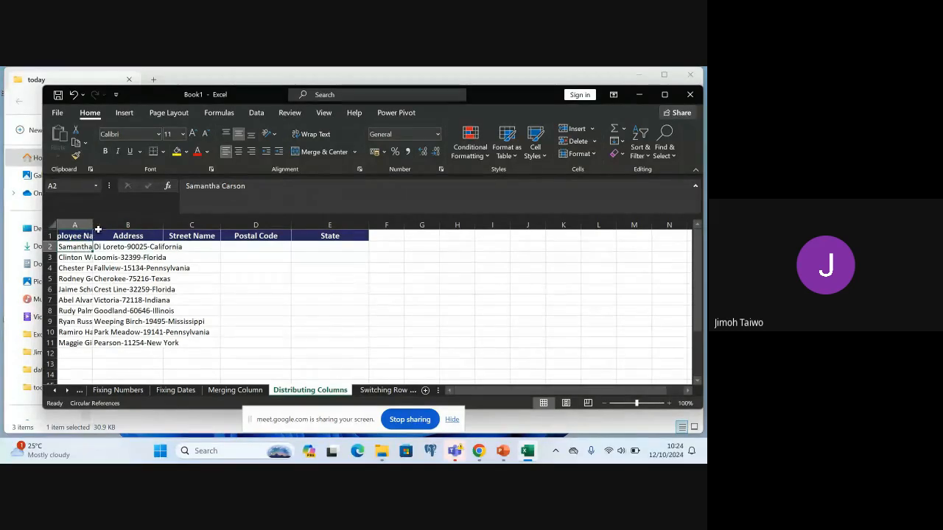
drag(94, 227, 154, 227)
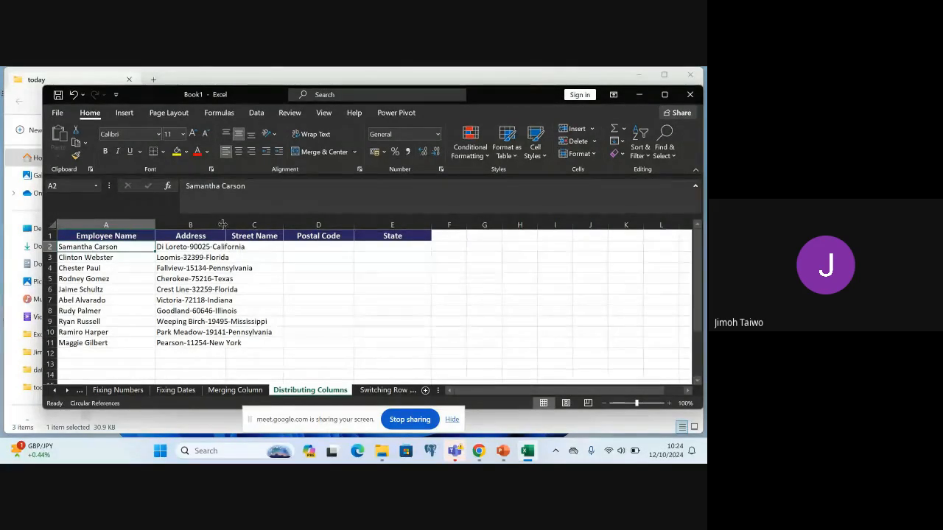
drag(229, 227, 272, 224)
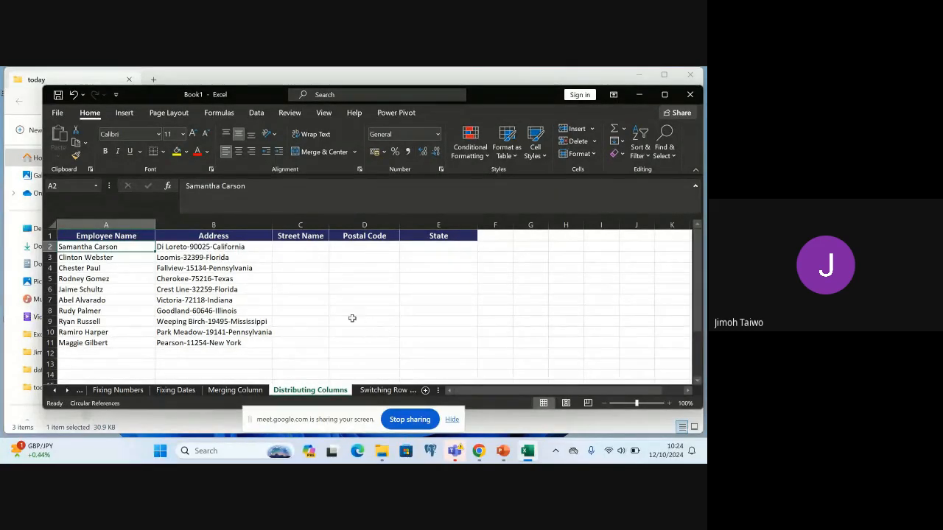
click(212, 246)
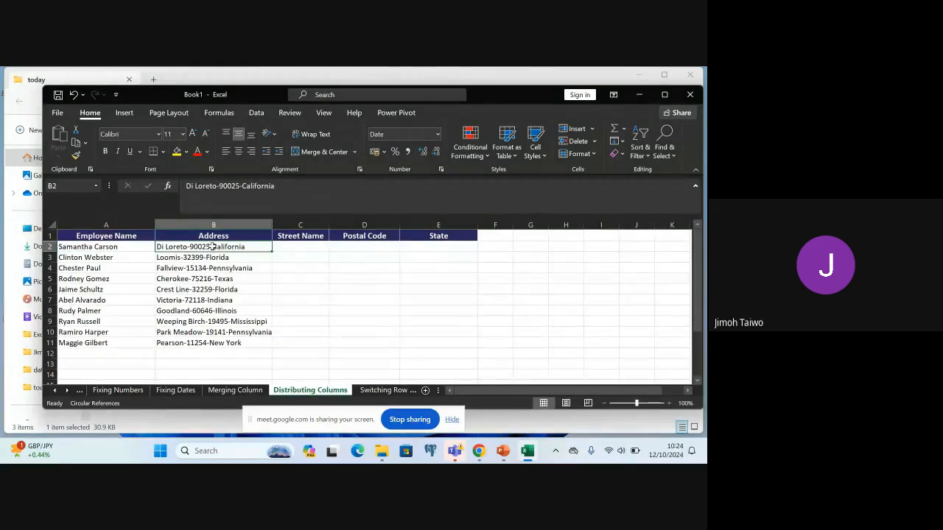
shift+click(226, 344)
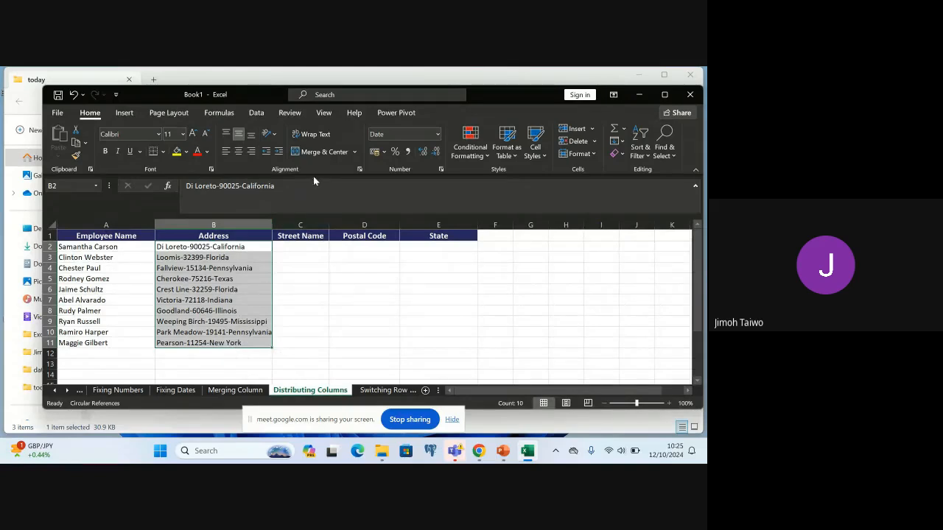
click(256, 114)
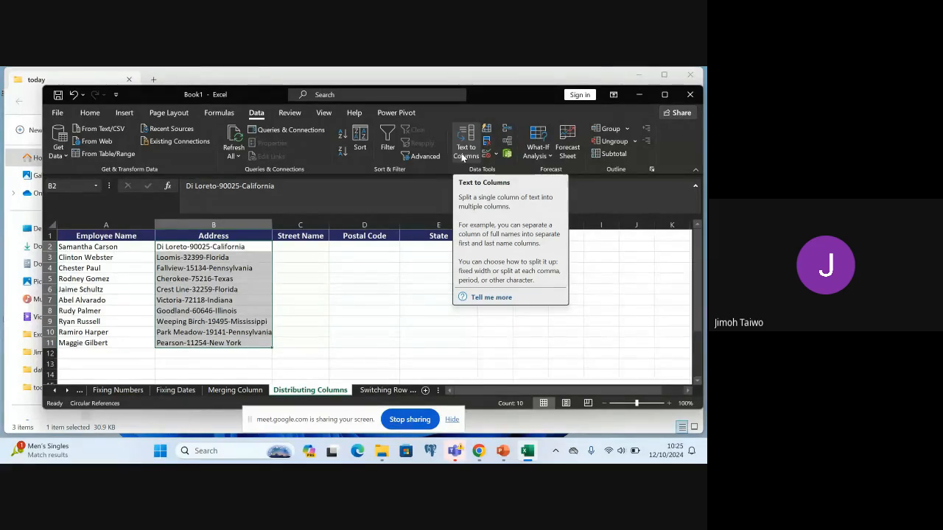
click(463, 157)
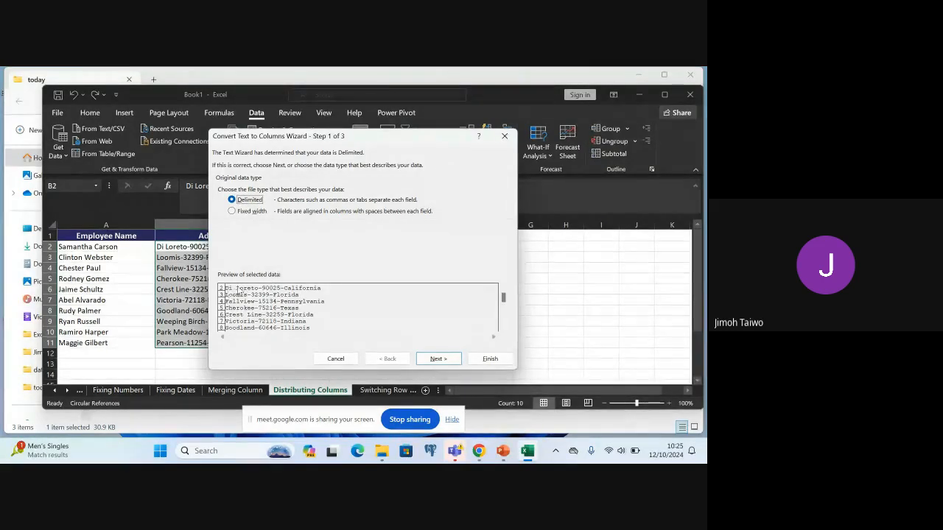
click(435, 358)
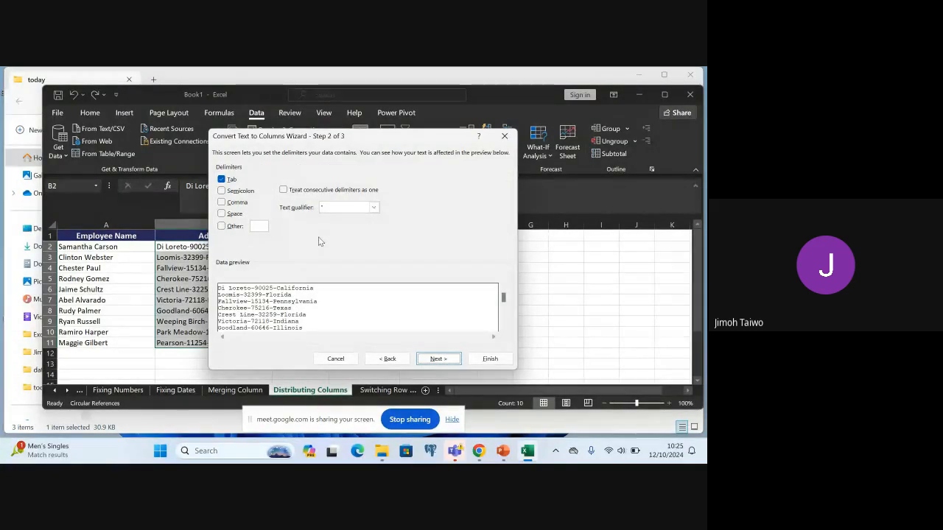
drag(391, 135, 549, 126)
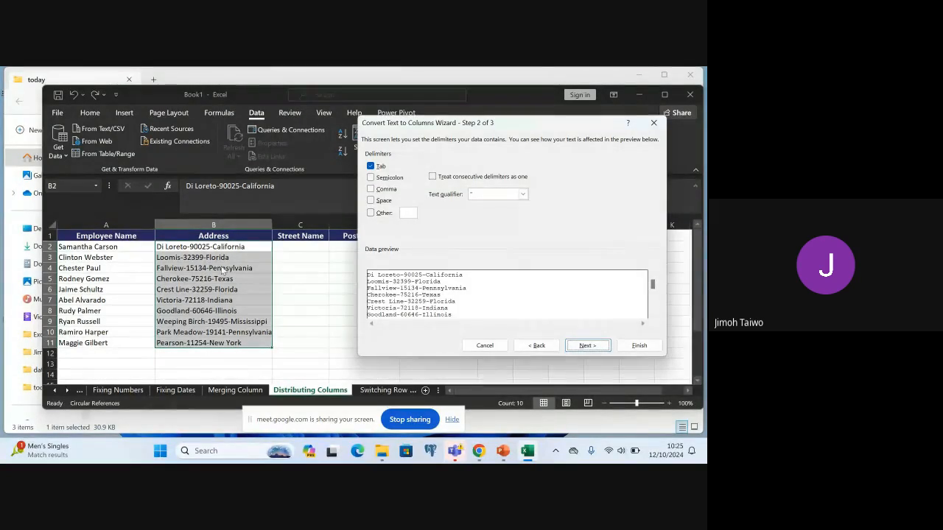
click(371, 166)
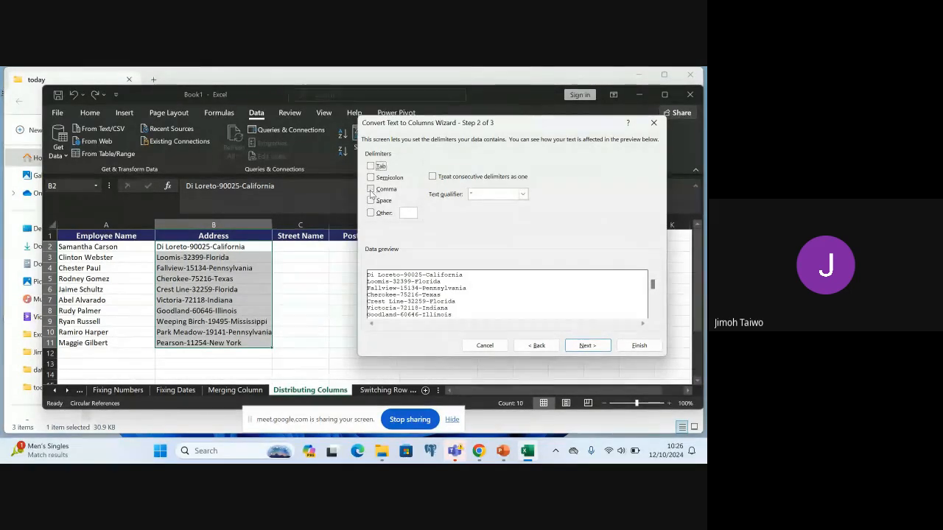
click(370, 214)
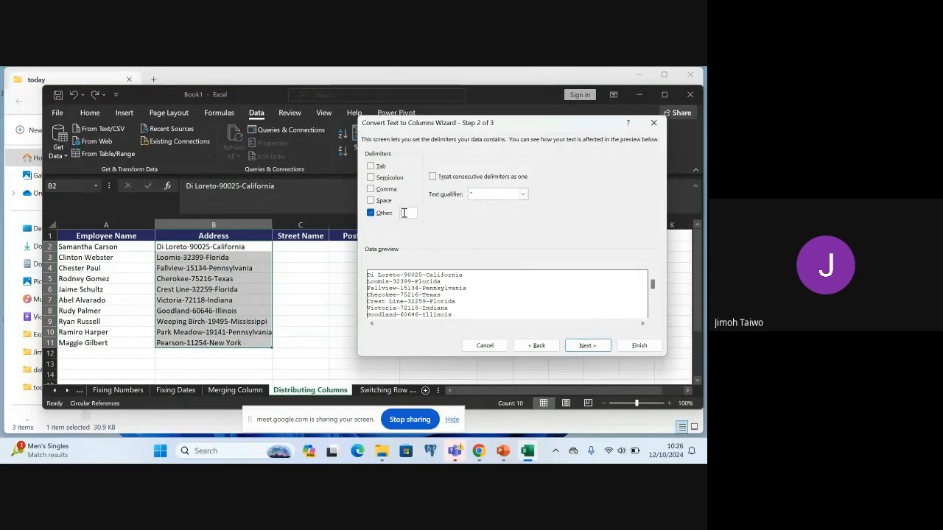
text(-)
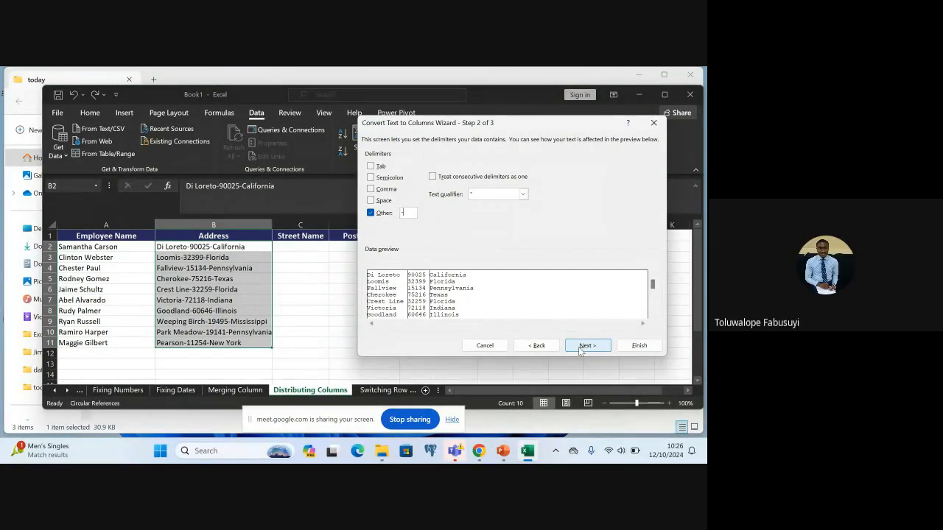
click(658, 123)
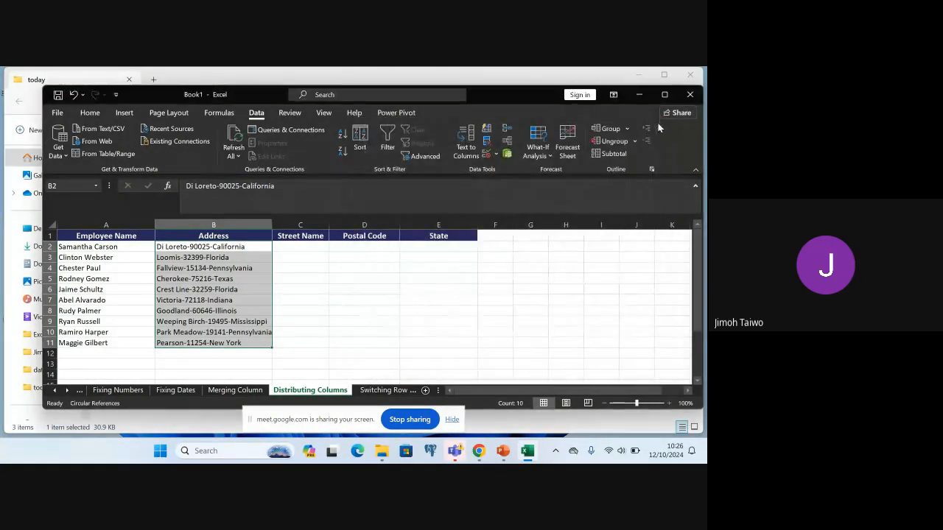
click(318, 332)
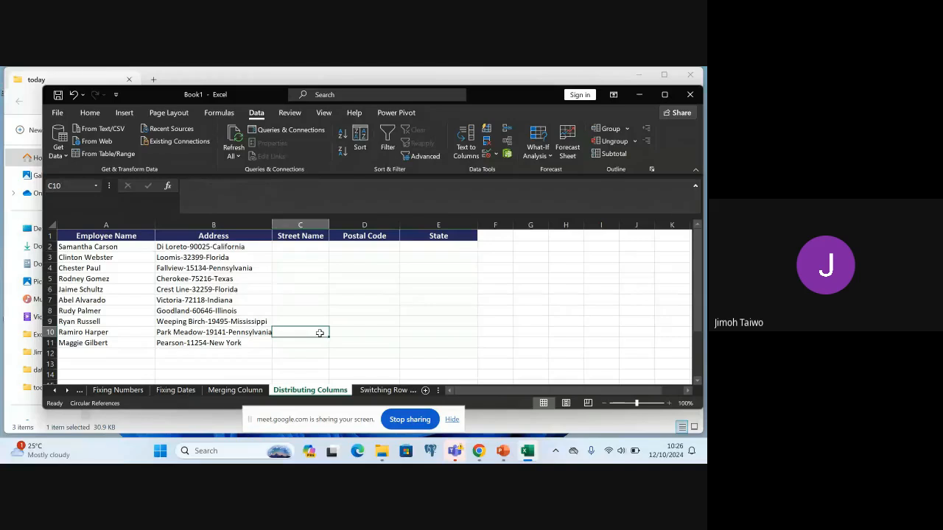
click(90, 113)
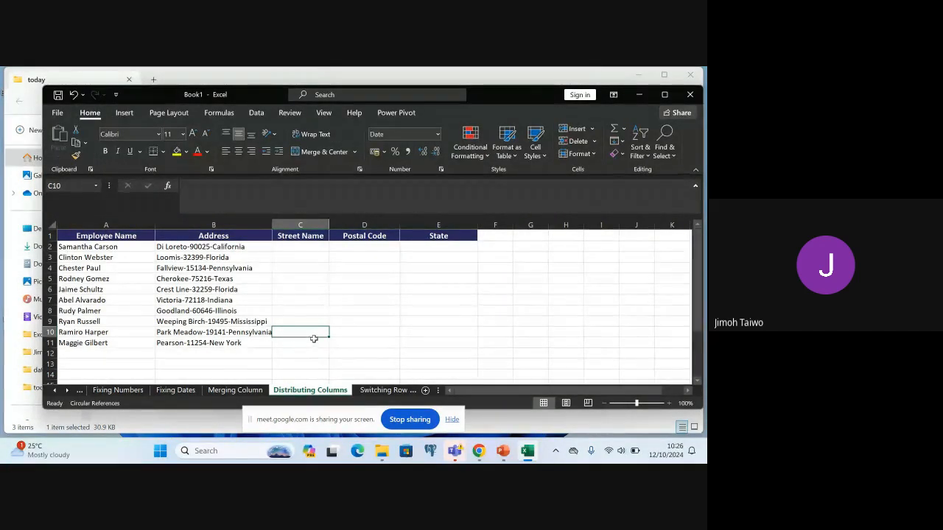
Try to split the addresses in B2:B11 with Text to Columns, using Delimited, the other delimiter "-", General format and destination $B$2
click(207, 245)
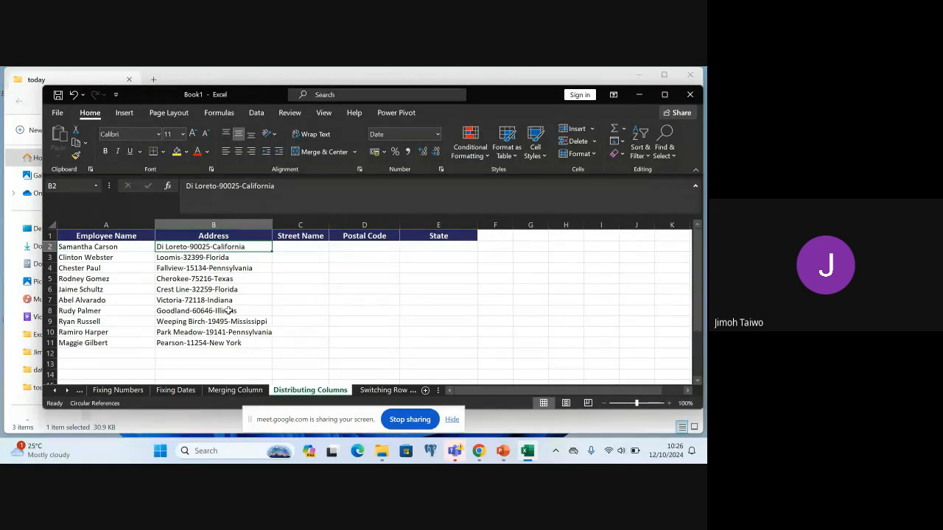
shift+click(229, 343)
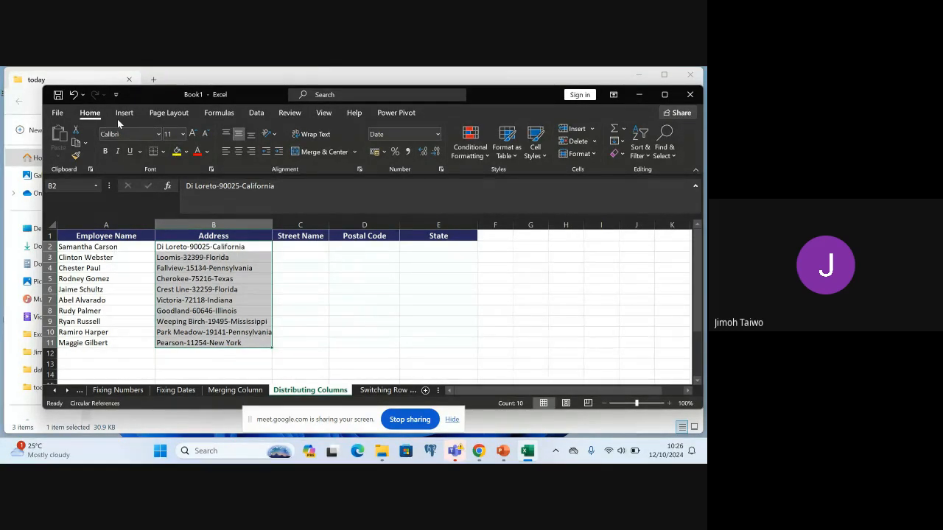
click(258, 115)
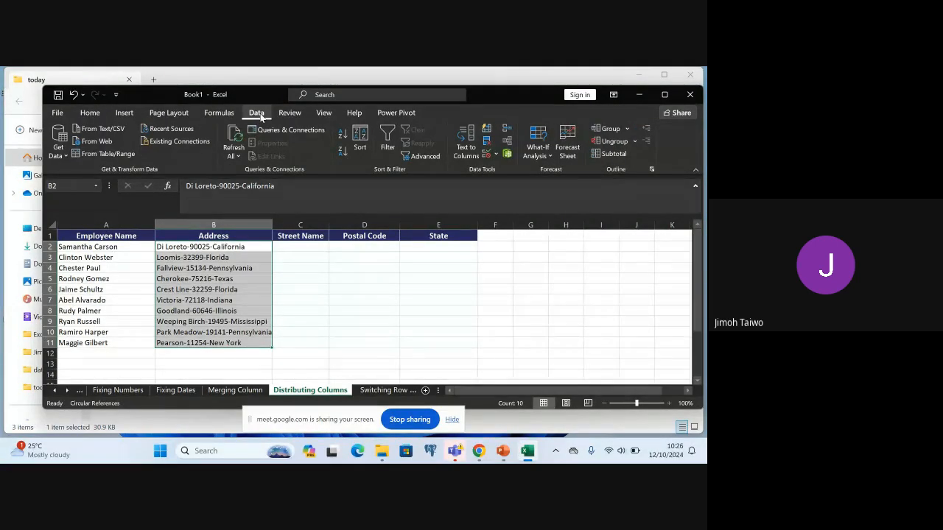
click(466, 149)
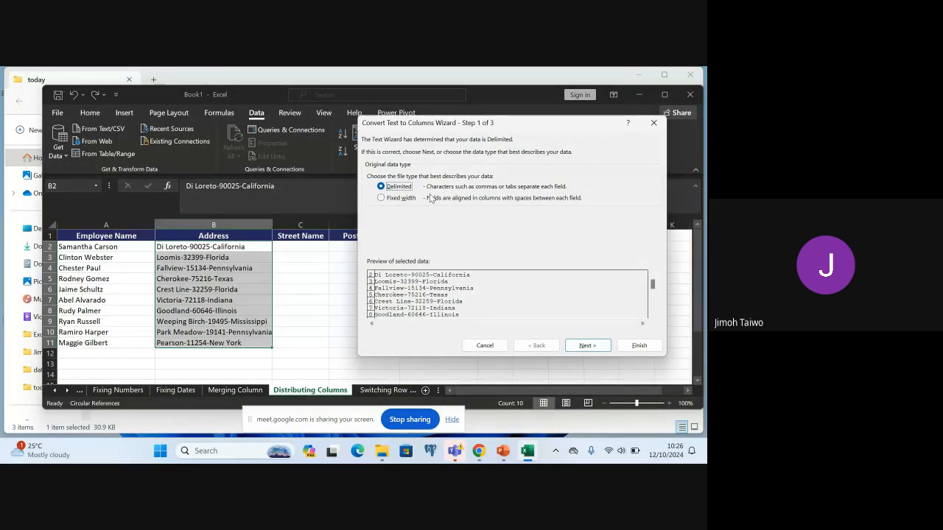
click(383, 199)
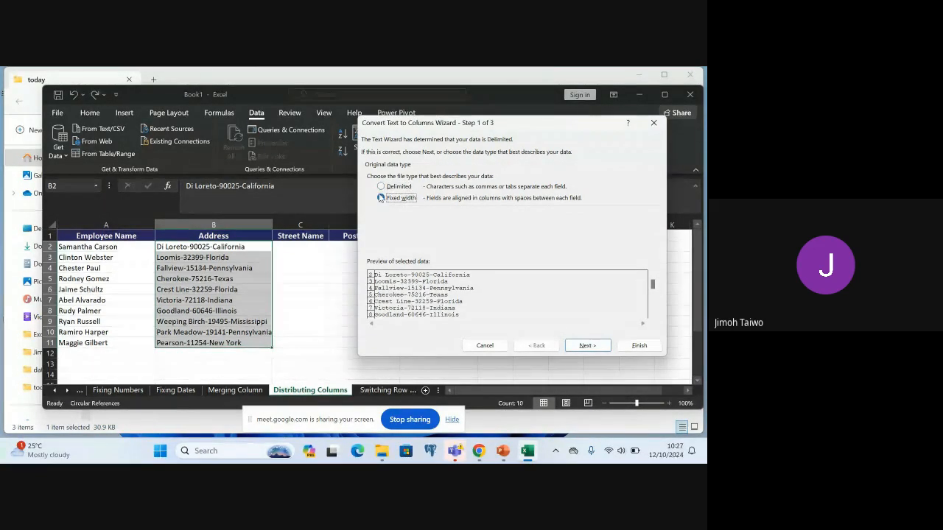
click(381, 187)
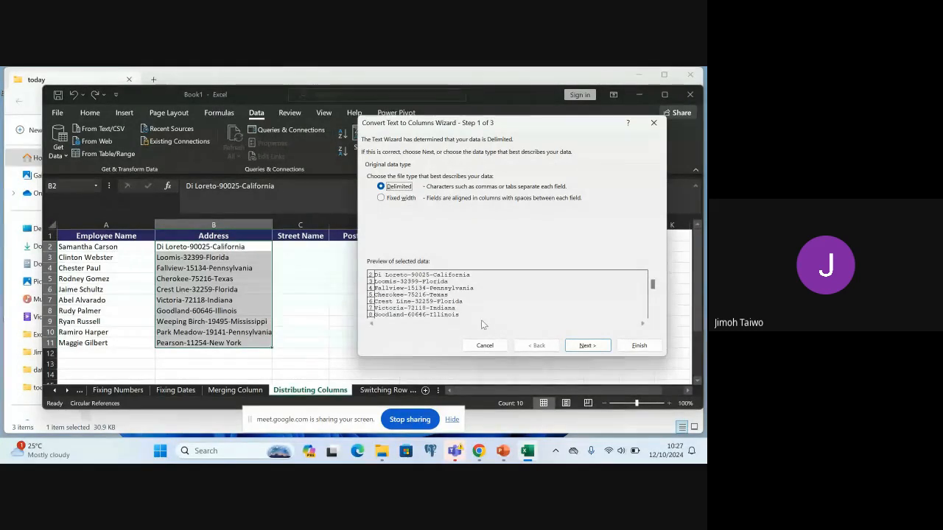
click(585, 347)
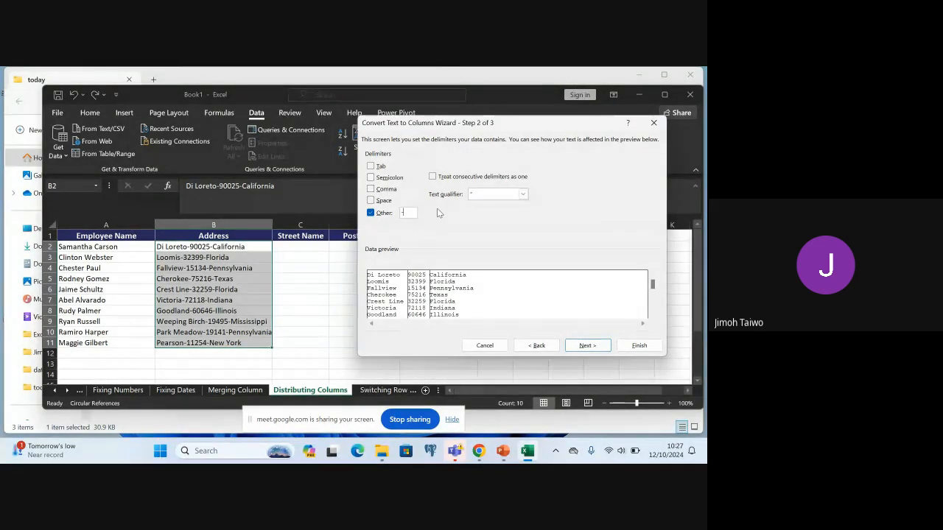
key(BackSpace)
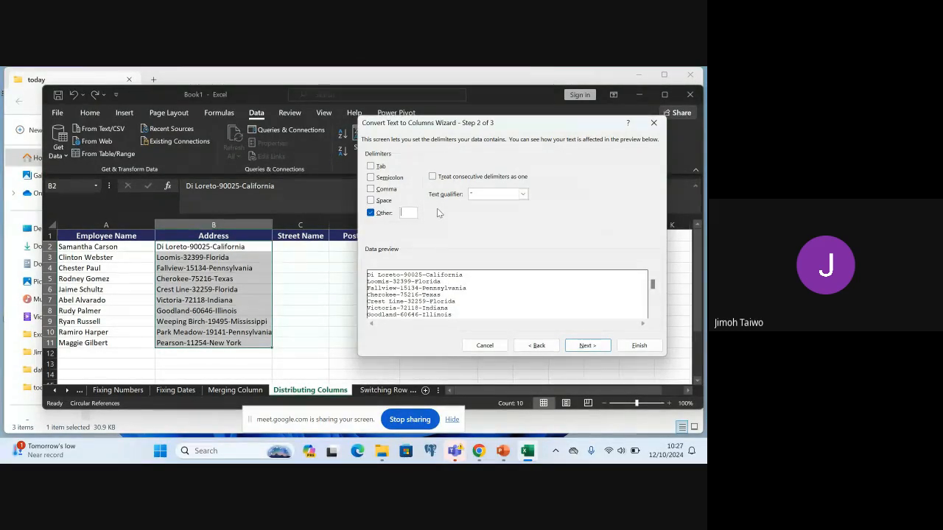
text(-)
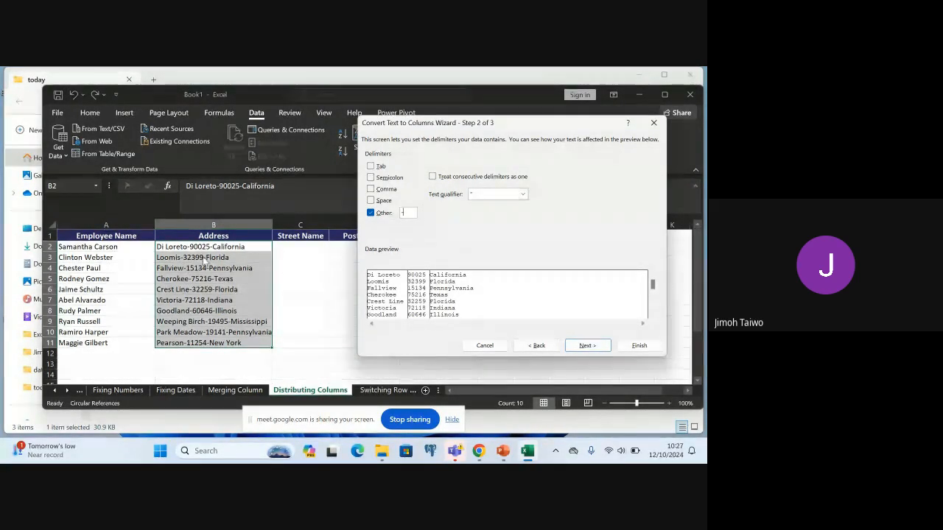
click(580, 351)
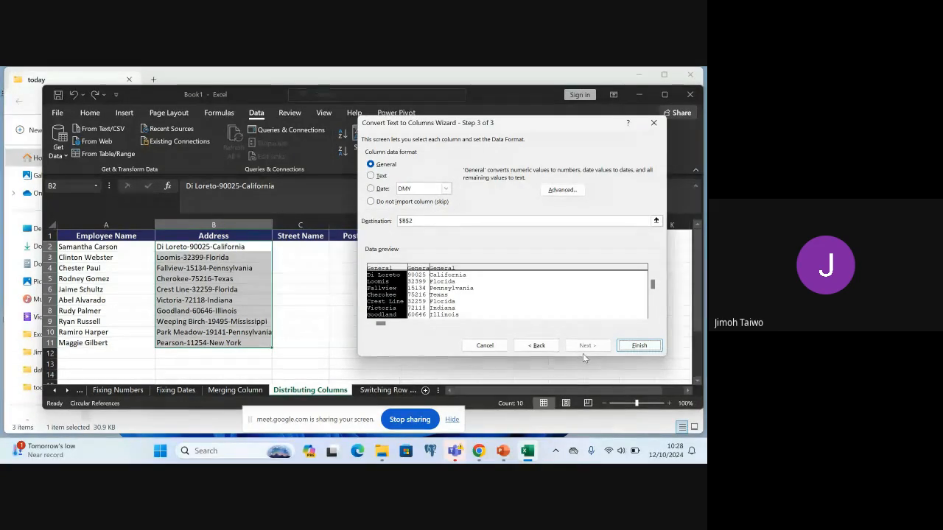
click(627, 346)
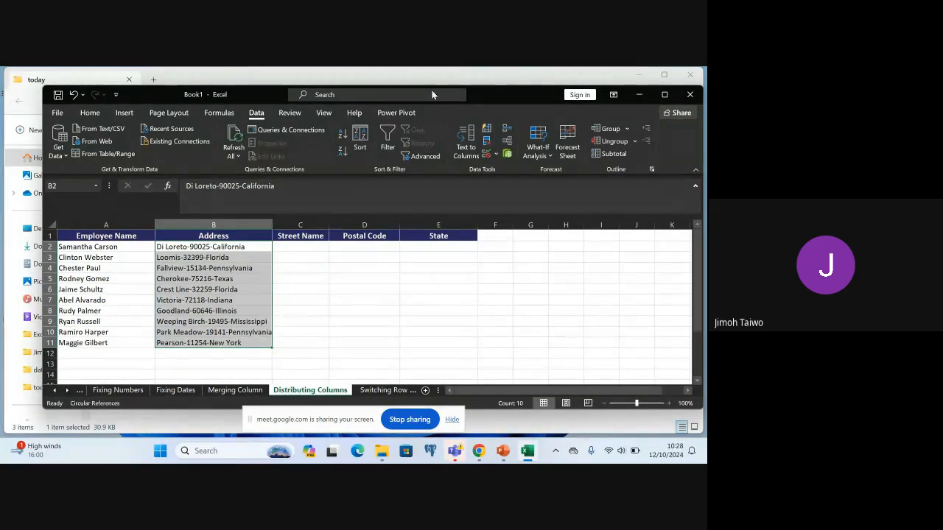
Split the addresses in B2:B11 at each "-" with delimited Text to Columns, setting the destination to $C$2 and replacing the existing data
click(465, 146)
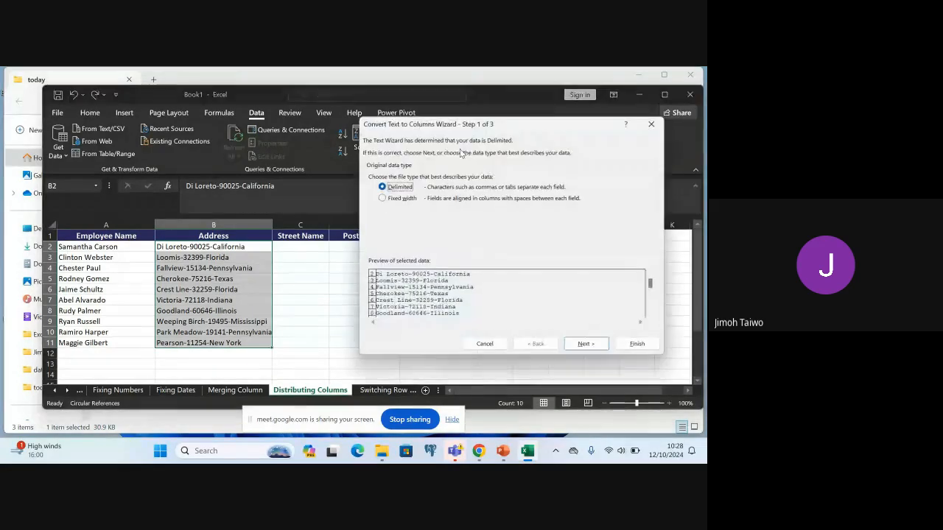
click(587, 346)
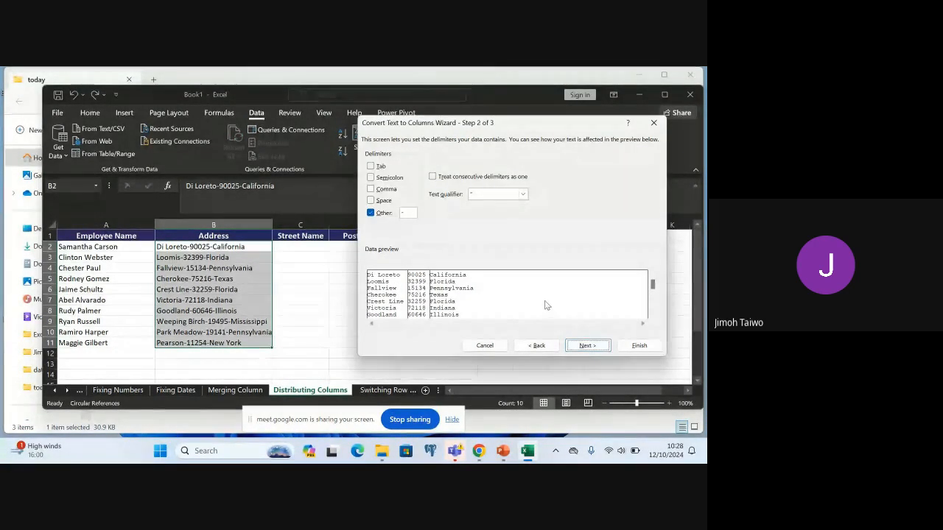
click(587, 345)
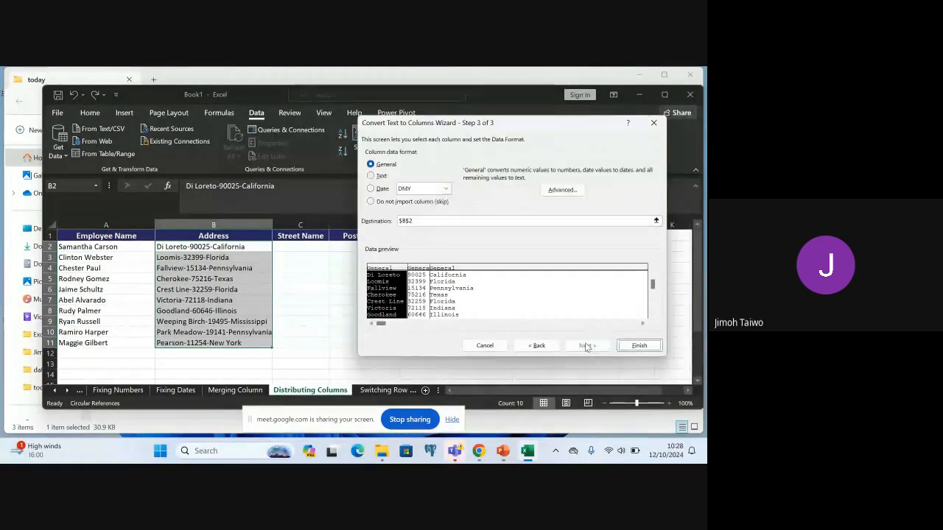
drag(496, 127, 587, 110)
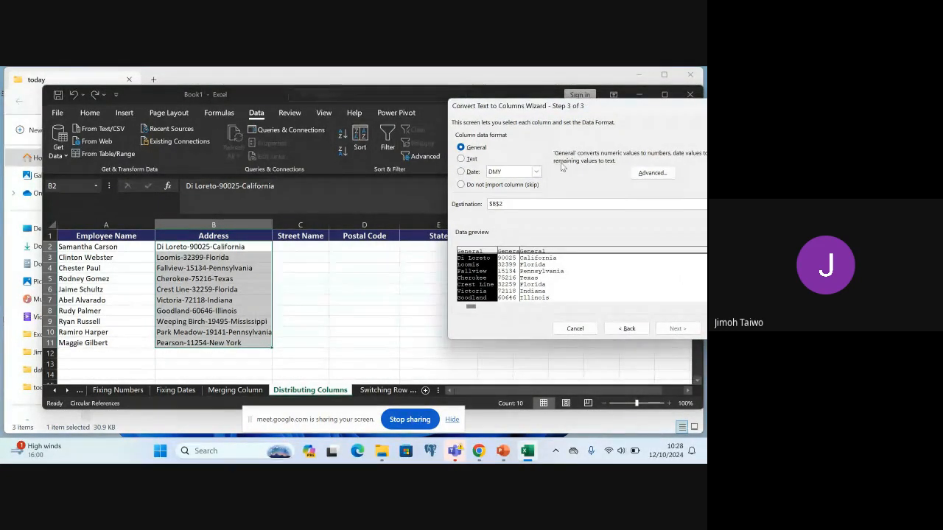
click(498, 204)
key(BackSpace)
key(BackSpace)
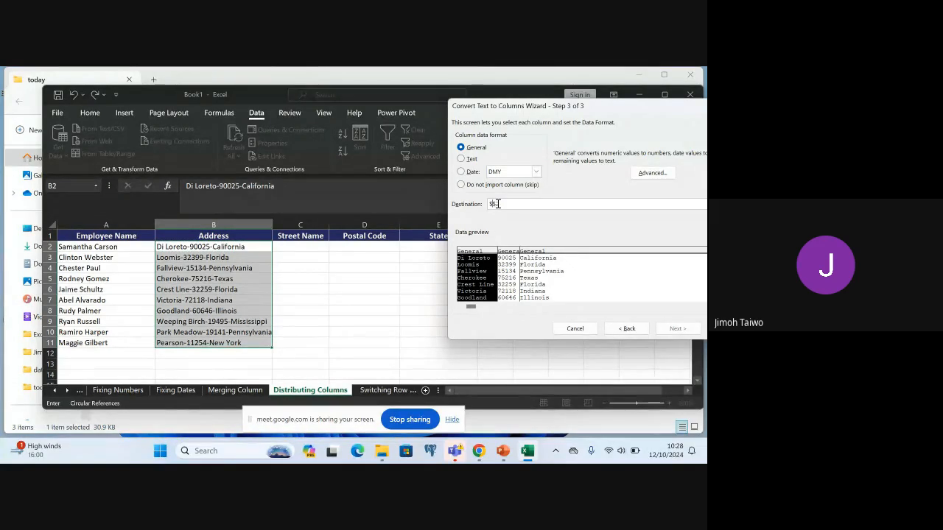
text(c)
key(BackSpace)
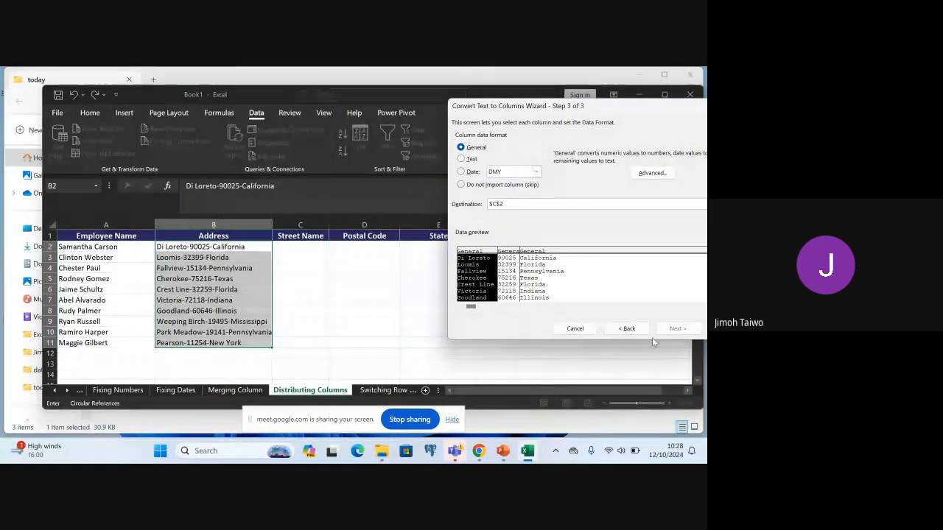
drag(607, 105, 537, 96)
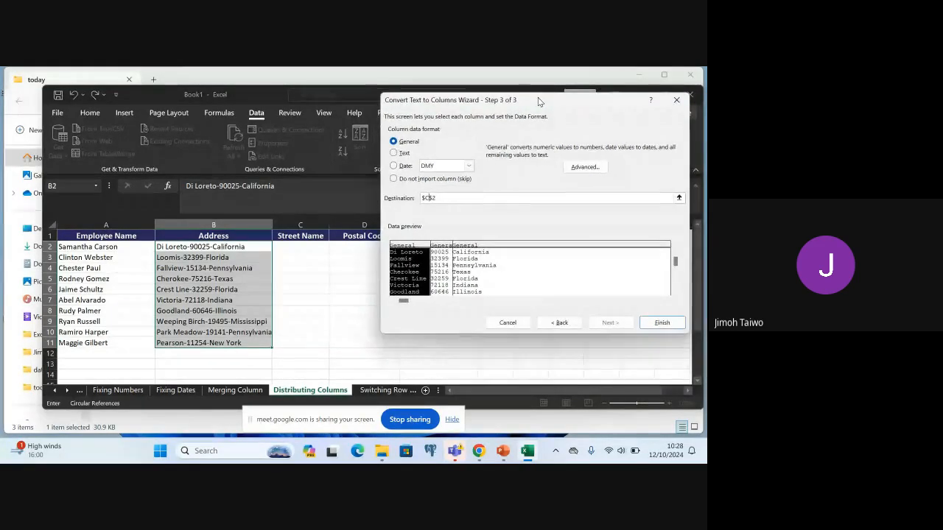
click(659, 320)
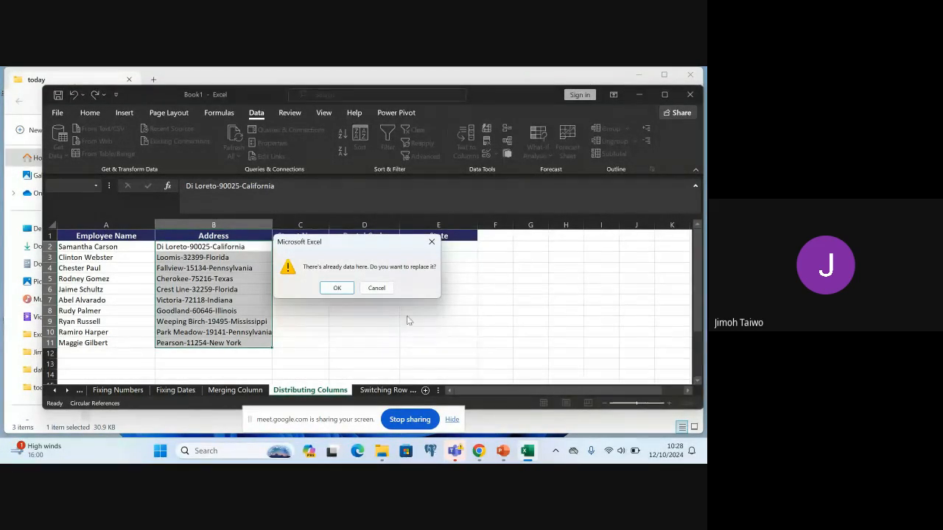
click(335, 288)
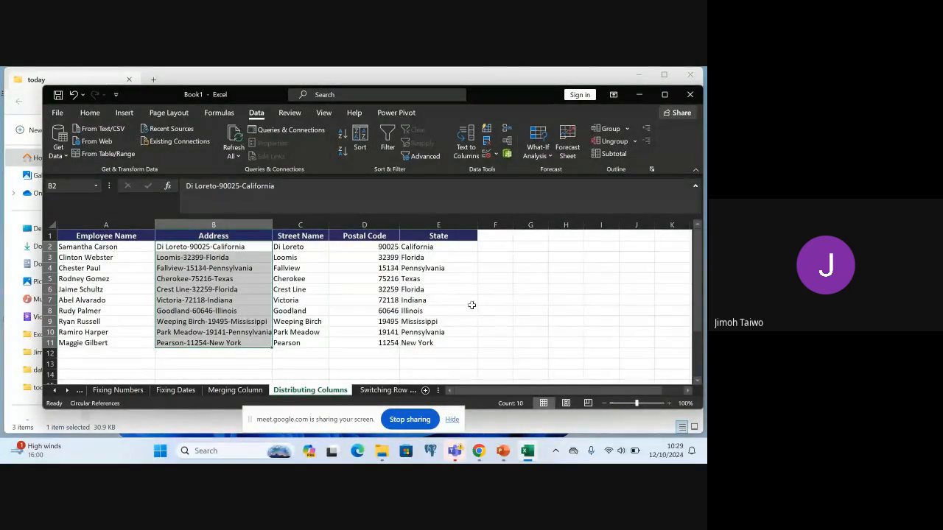
Undo the split of the addresses into the Street Name, Postal Code and State columns
click(533, 288)
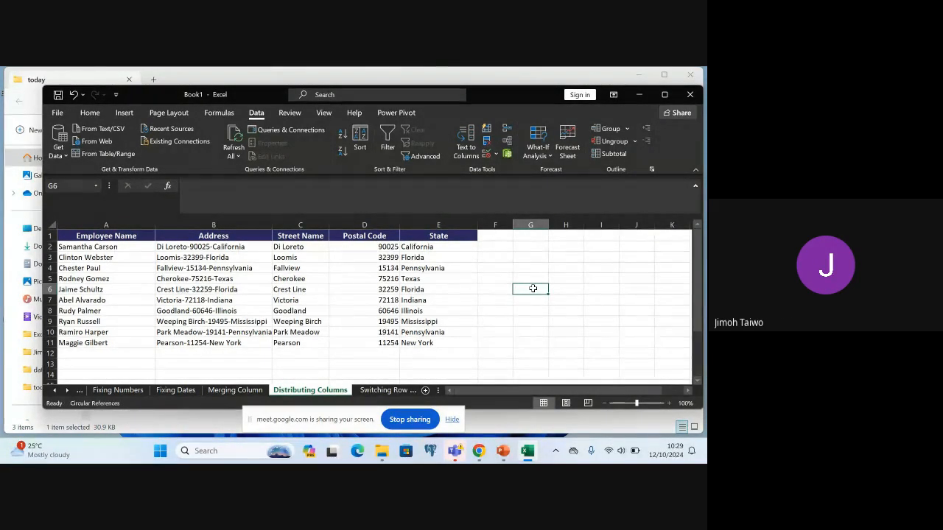
key(ctrl+z)
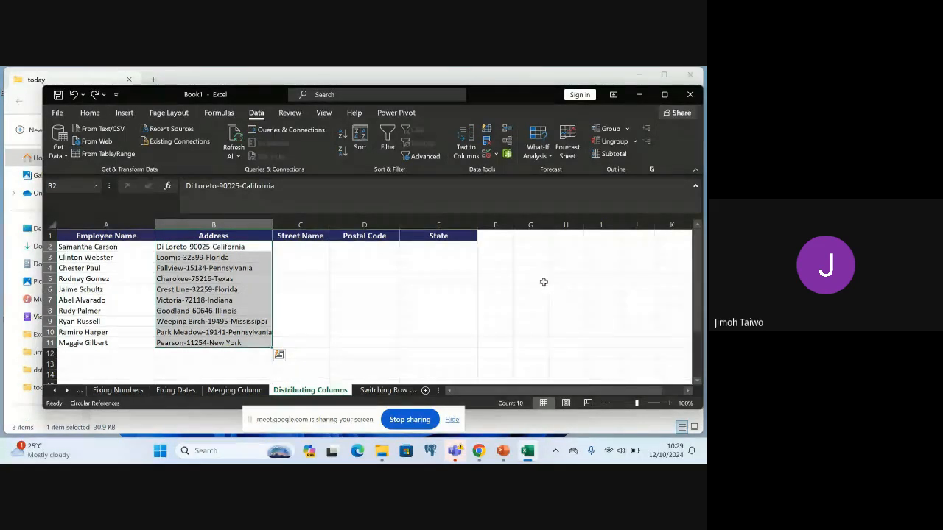
click(539, 288)
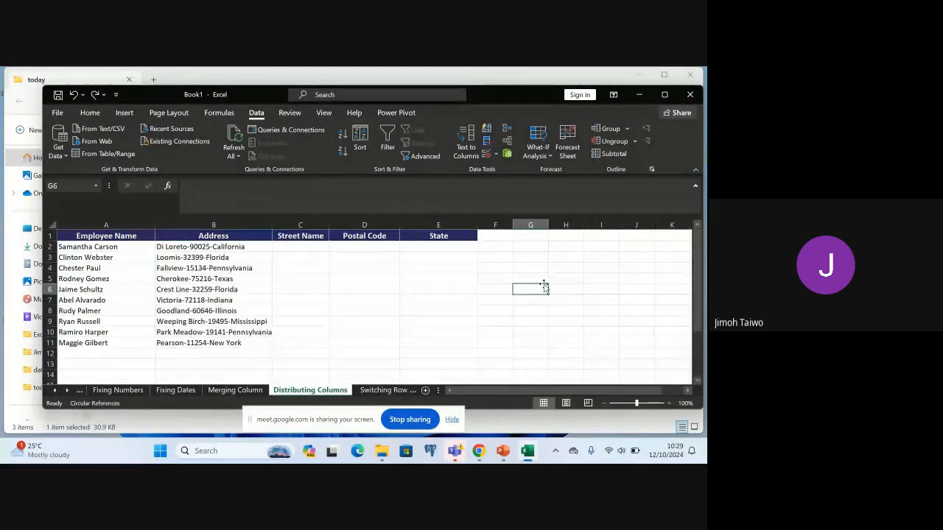
Set up a delimited Text to Columns split of the addresses in B2:B11 with the other delimiter "-" as the only delimiter
click(190, 247)
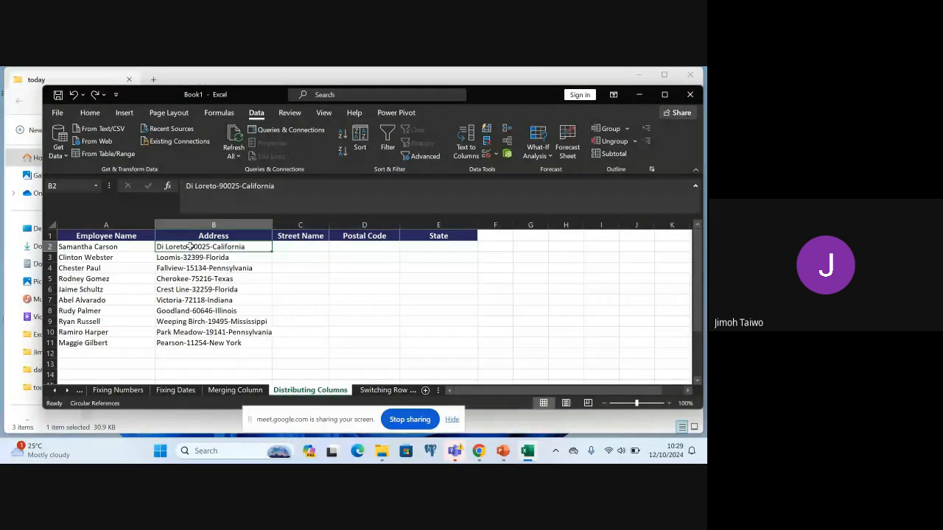
shift+click(197, 345)
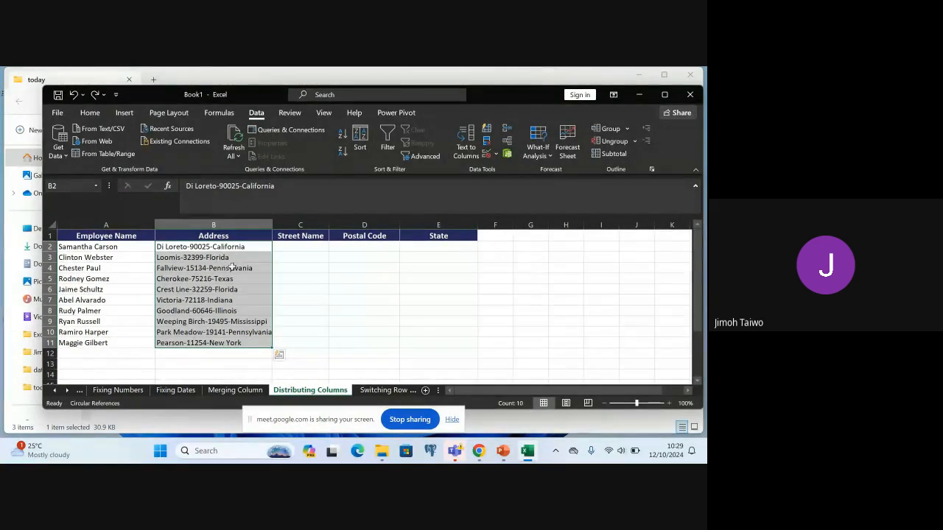
click(90, 113)
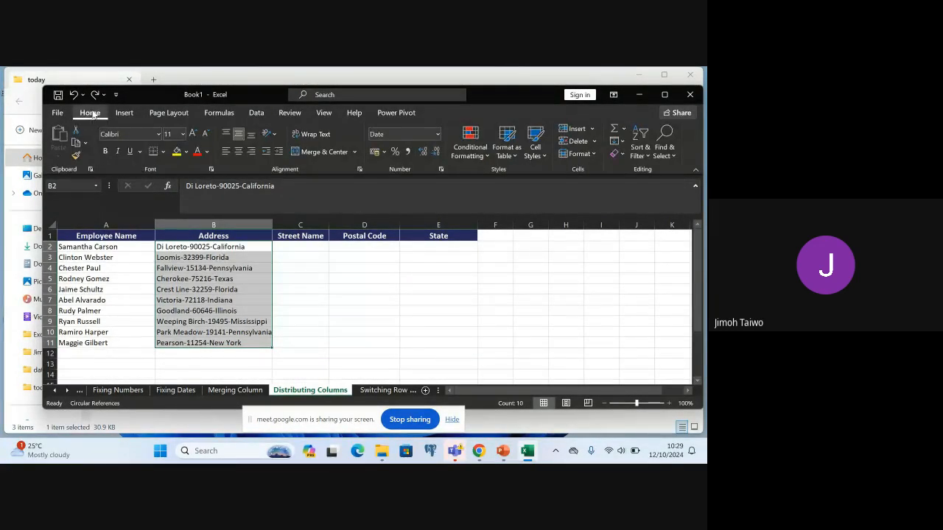
click(258, 114)
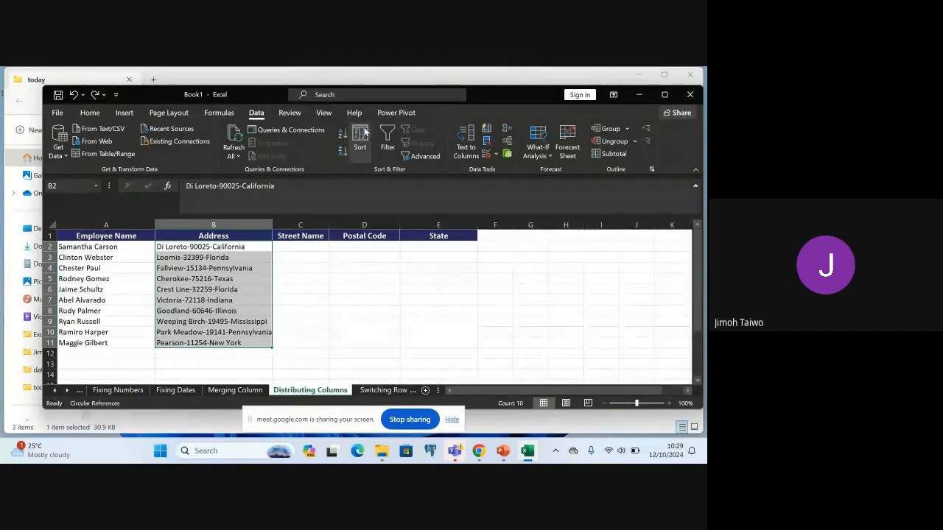
click(472, 155)
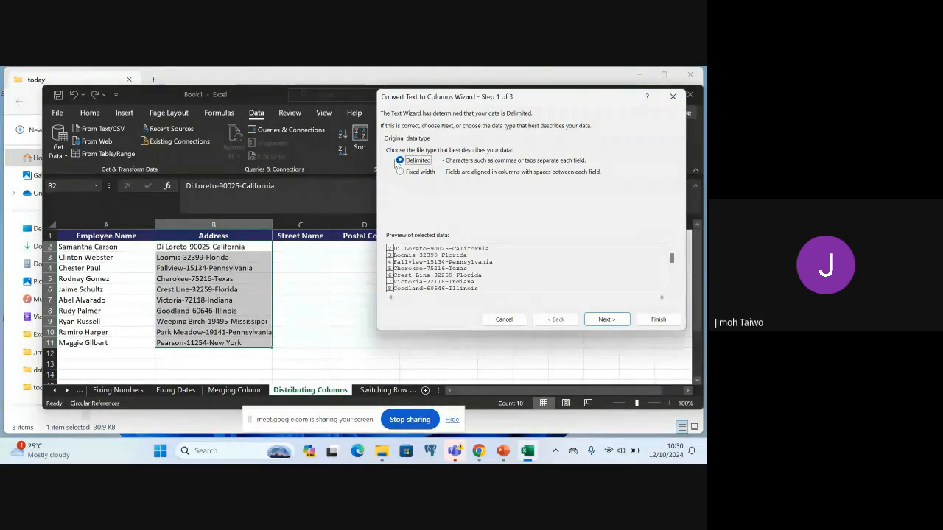
click(602, 320)
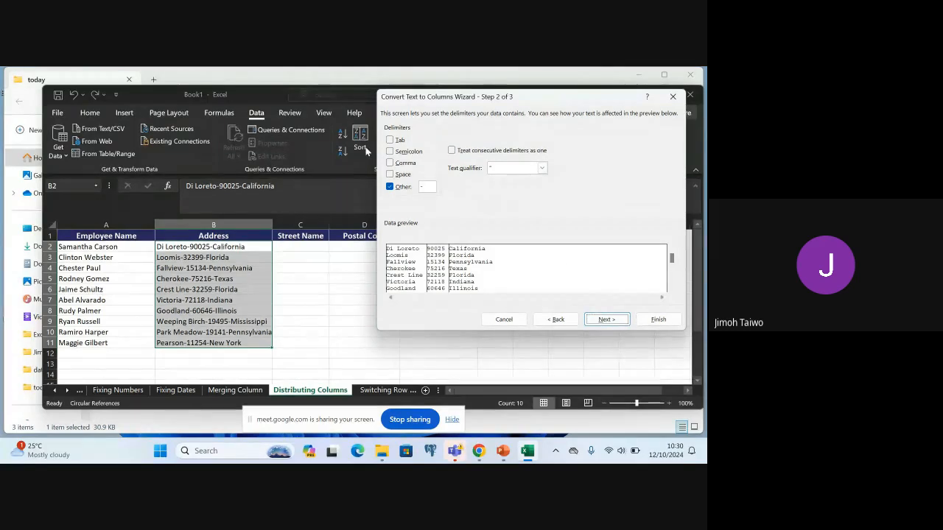
click(390, 140)
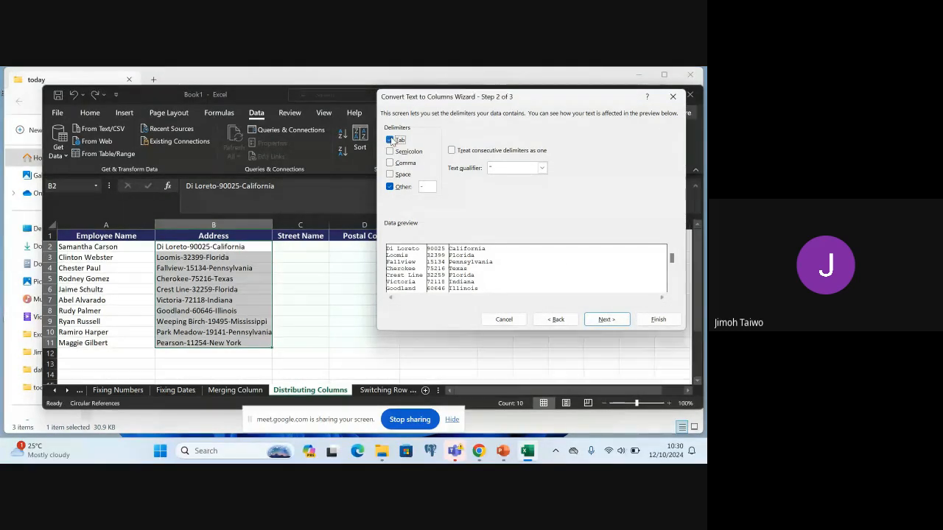
click(430, 188)
key(BackSpace)
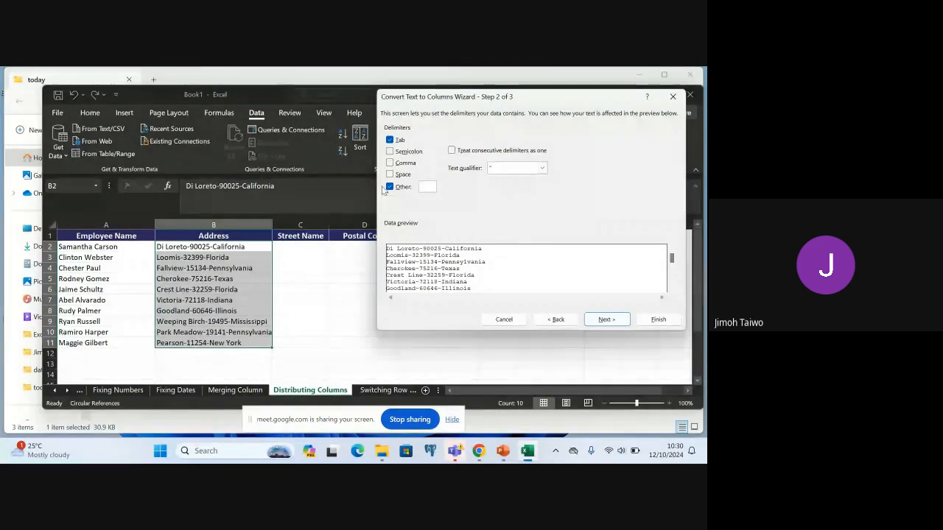
click(390, 186)
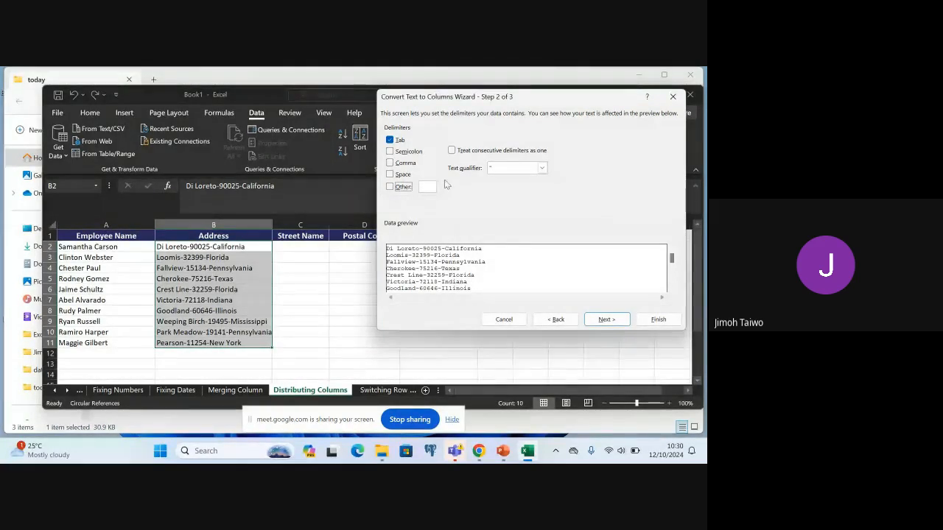
click(390, 140)
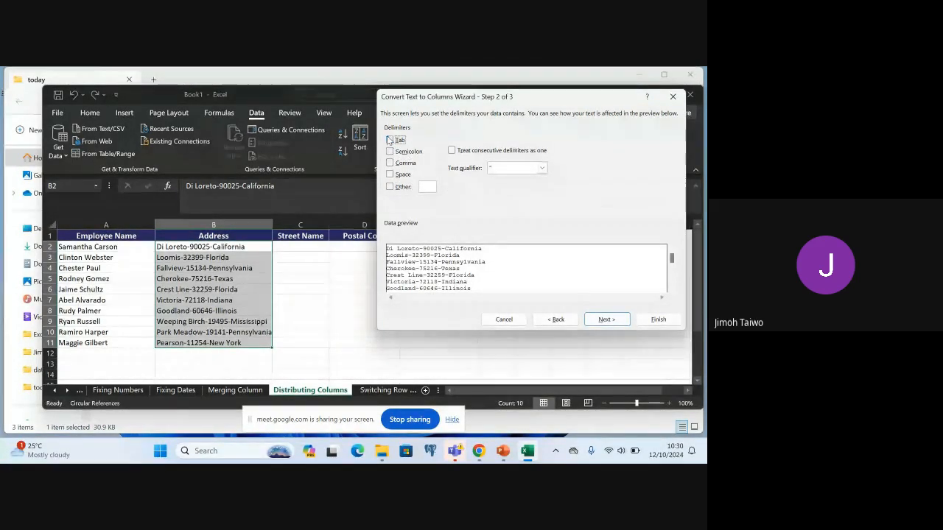
click(390, 187)
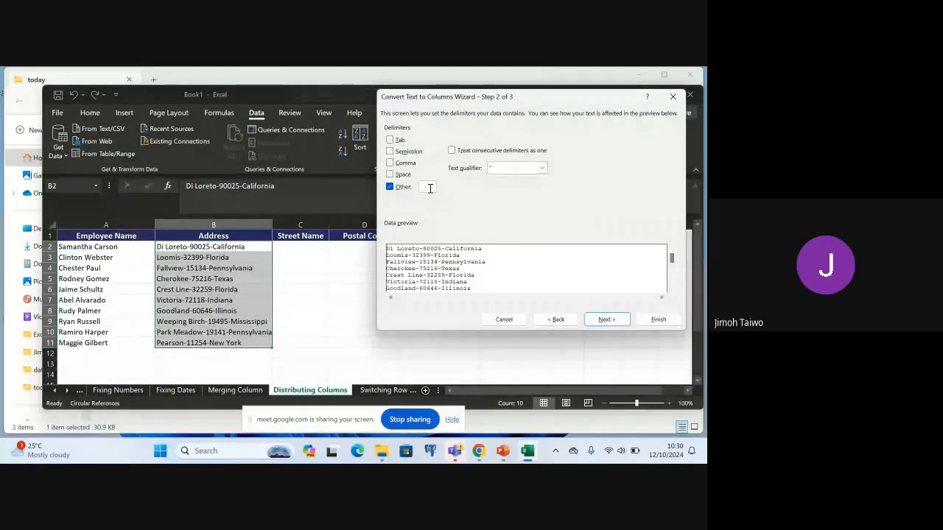
text(-)
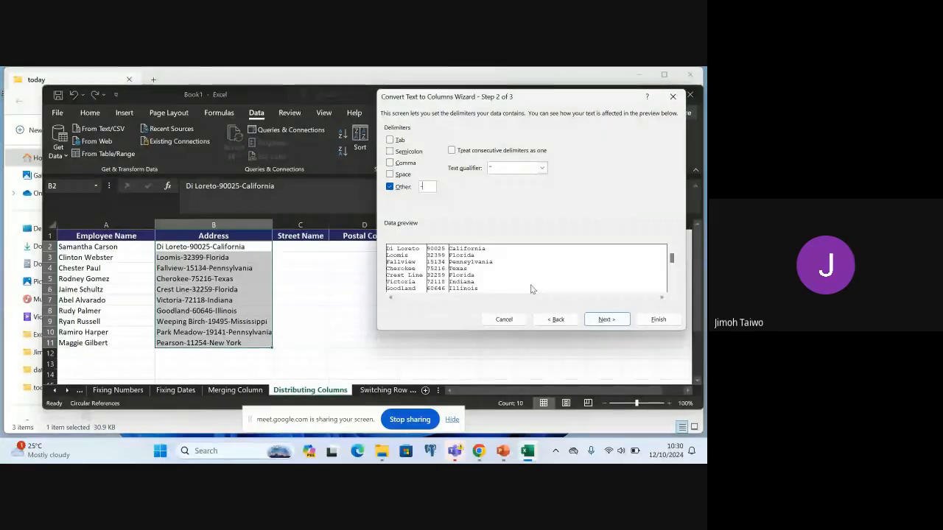
Finish the address split in General format with the destination set to $C$2, replacing the existing data
click(606, 320)
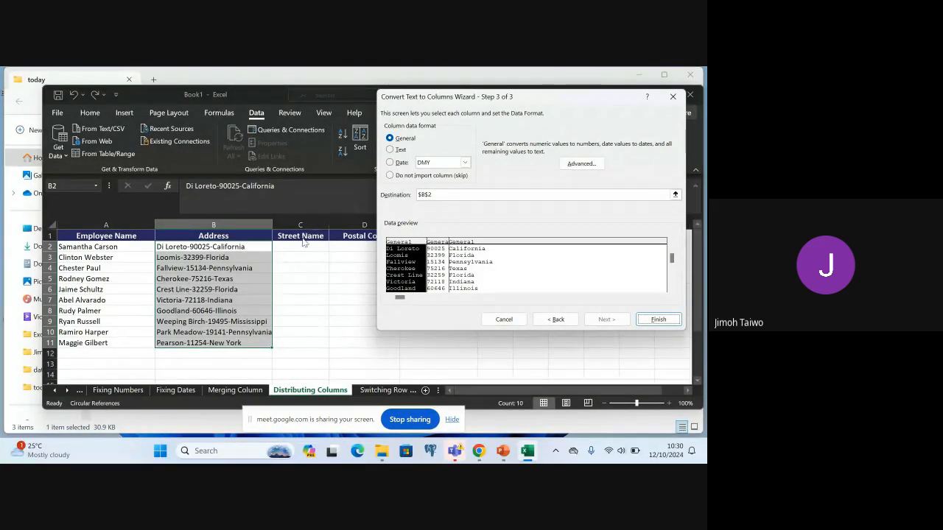
click(432, 194)
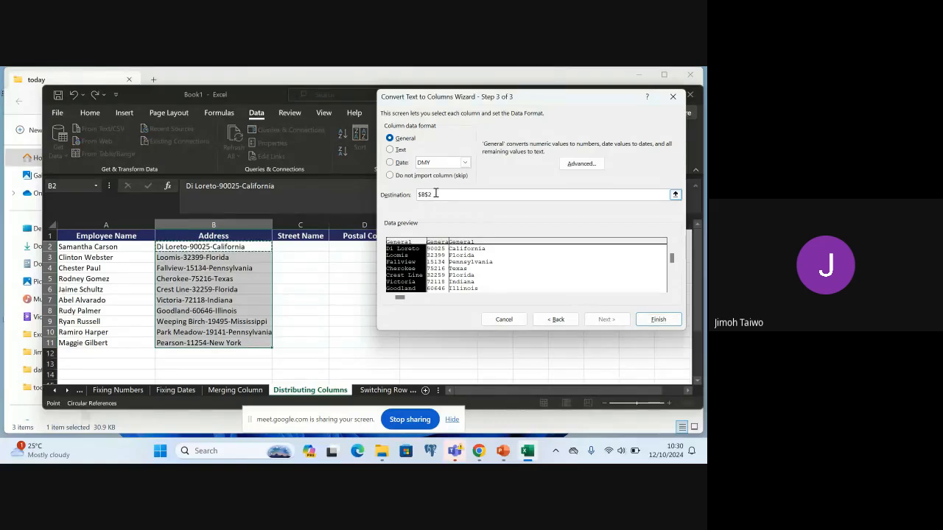
key(Left)
key(Left)
key(BackSpace)
text(C)
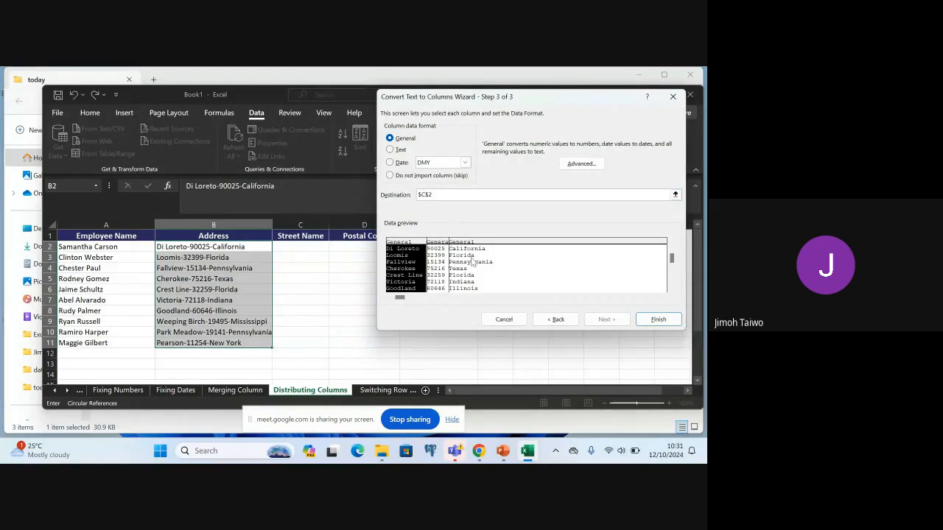
click(657, 319)
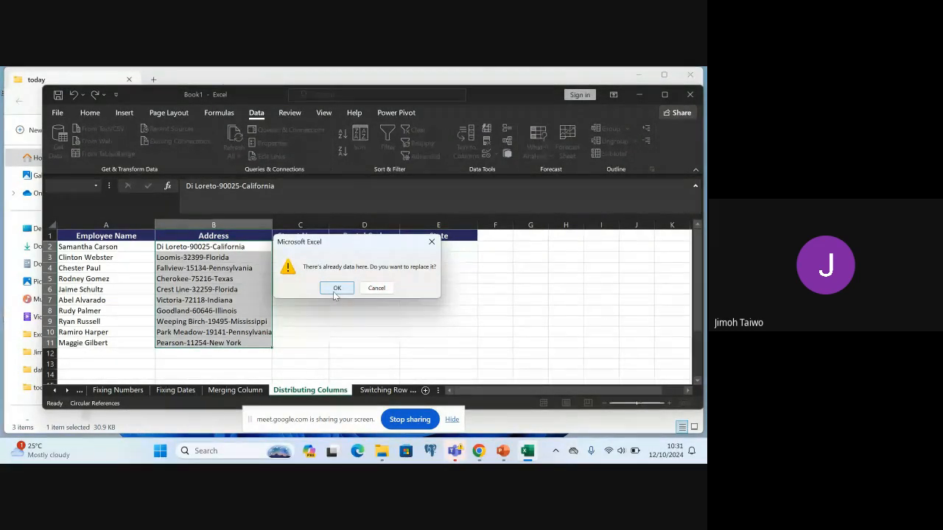
click(336, 288)
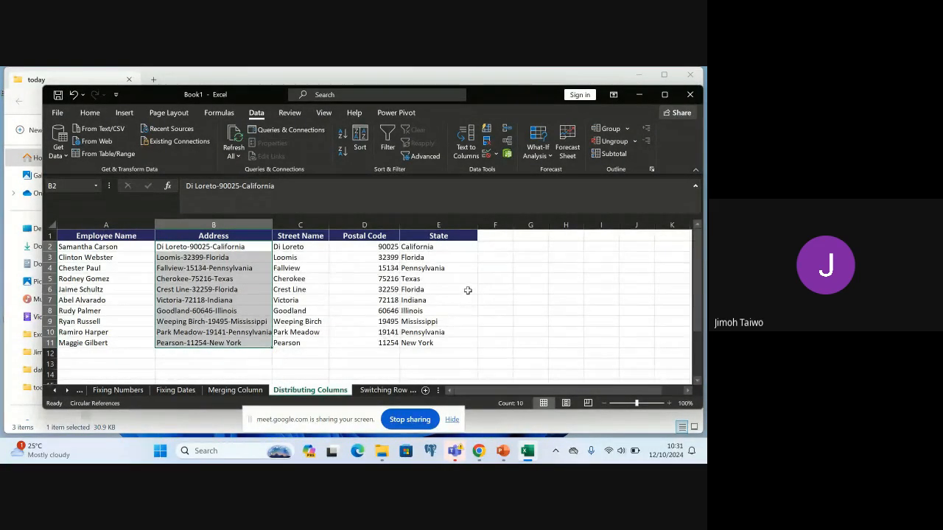
Undo the split of the addresses into street name, postal code and state
click(519, 277)
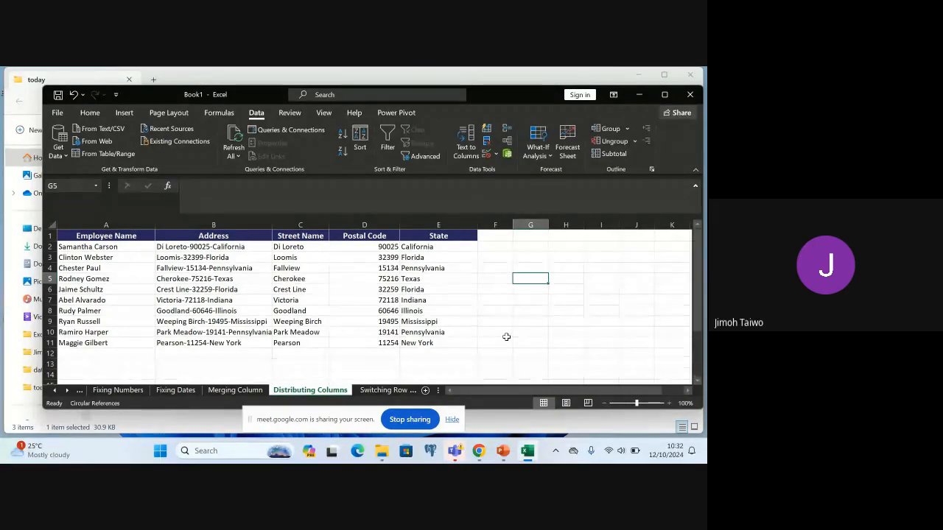
key(ctrl+z)
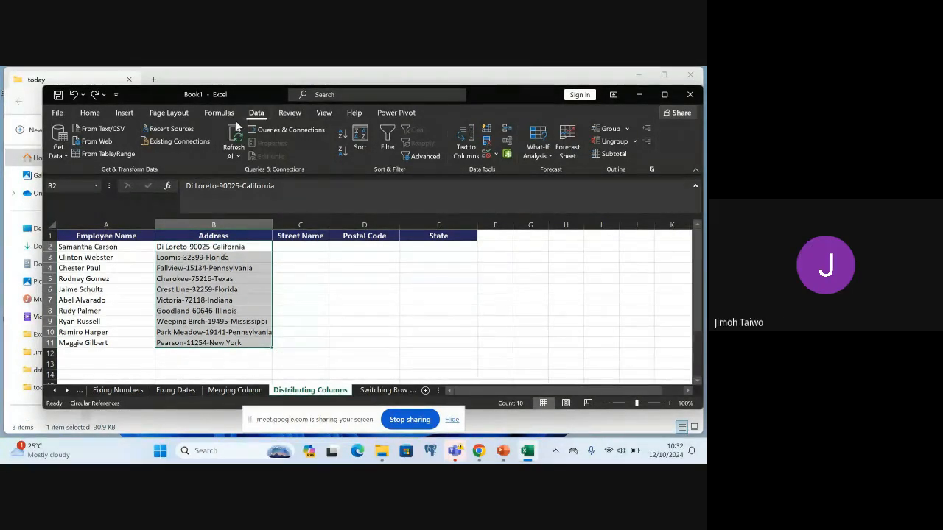
Split the addresses in B2:B11 at each "-" again with delimited Text to Columns, using destination $C$2 and replacing the existing data
click(467, 151)
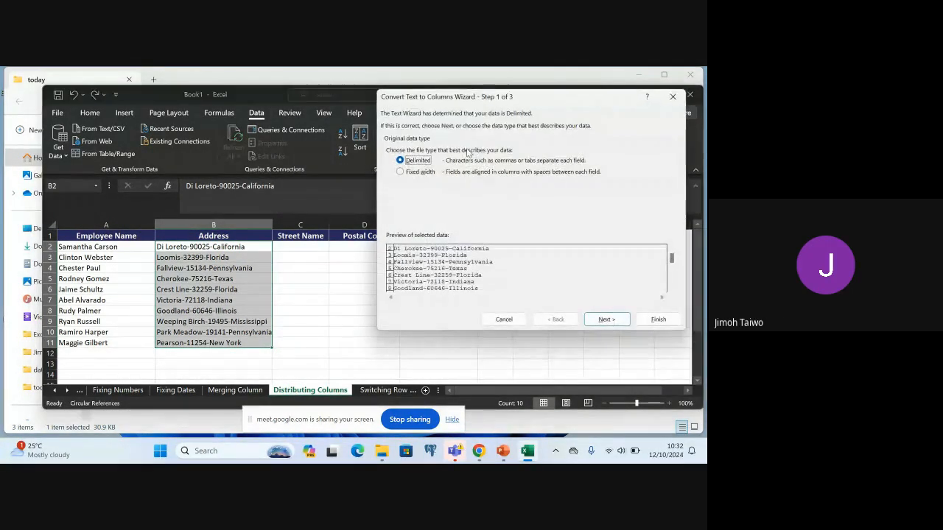
click(605, 320)
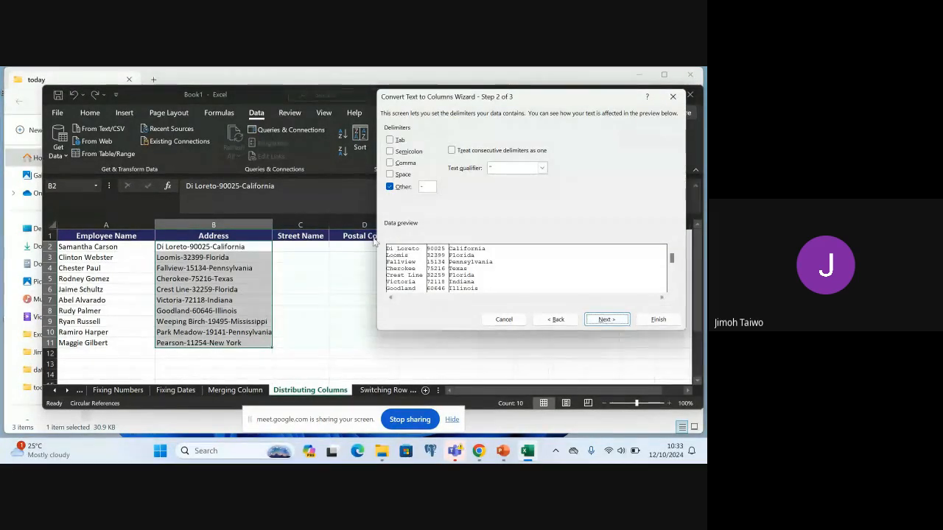
click(604, 318)
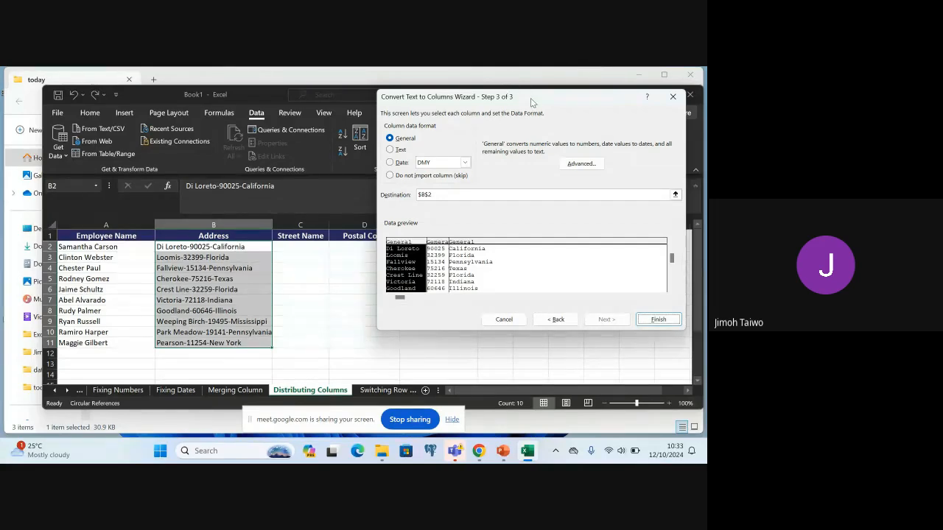
drag(530, 98, 498, 290)
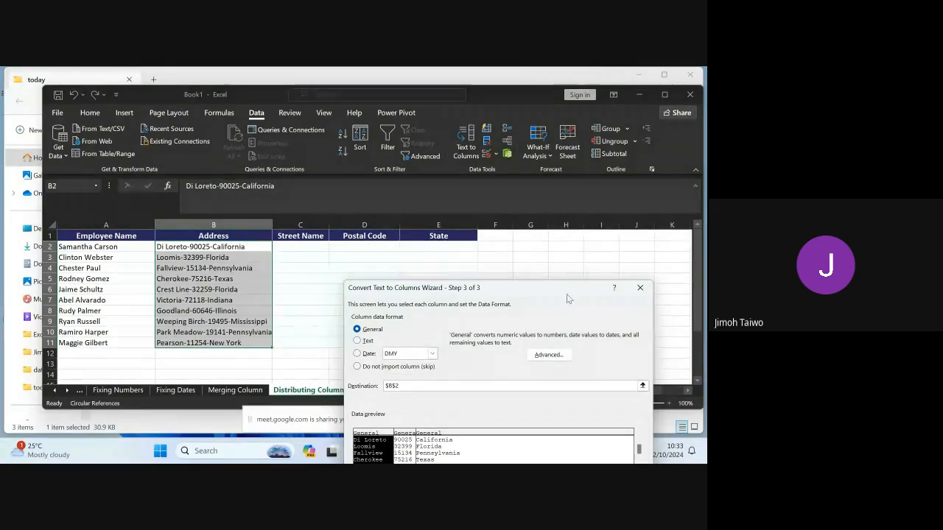
drag(560, 288, 582, 89)
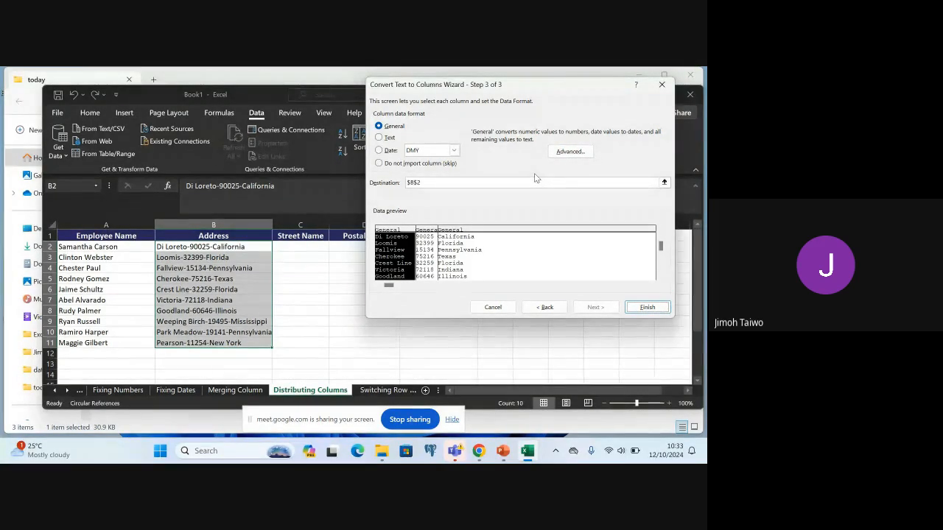
click(417, 181)
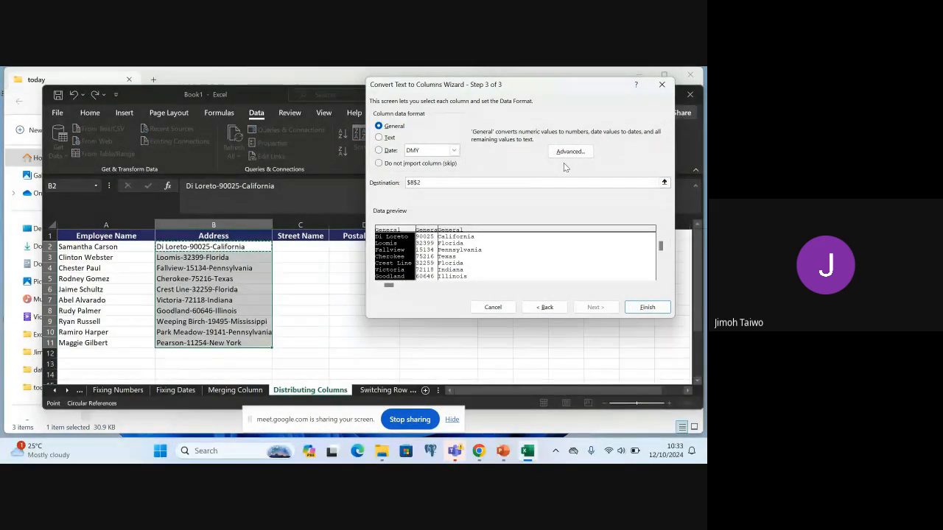
key(BackSpace)
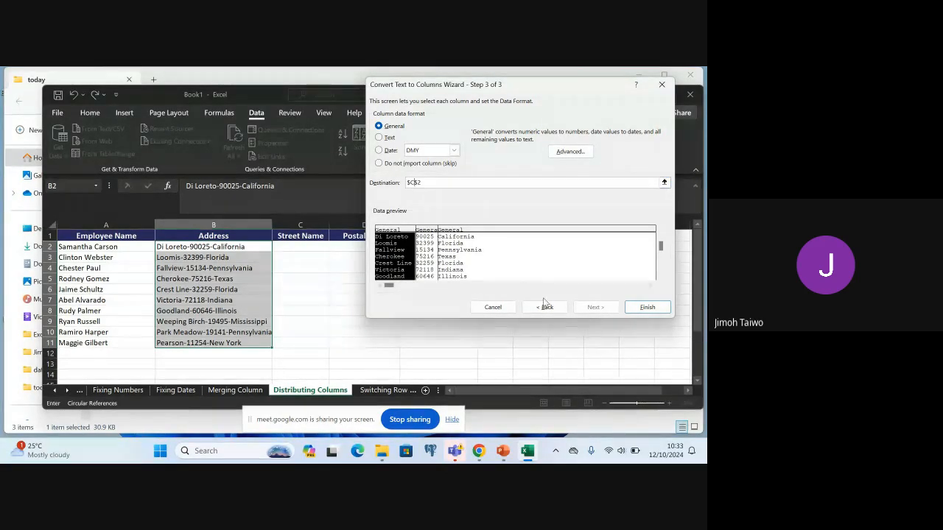
click(647, 310)
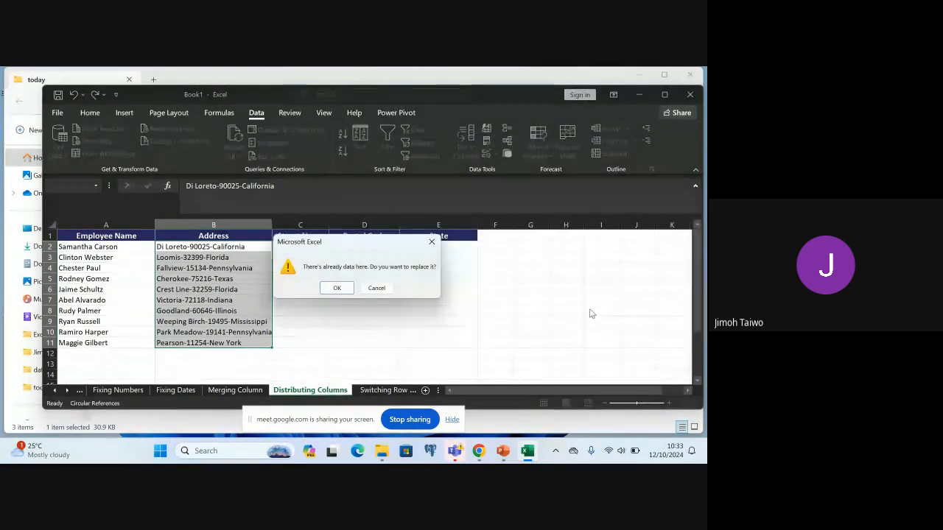
click(332, 288)
click(499, 290)
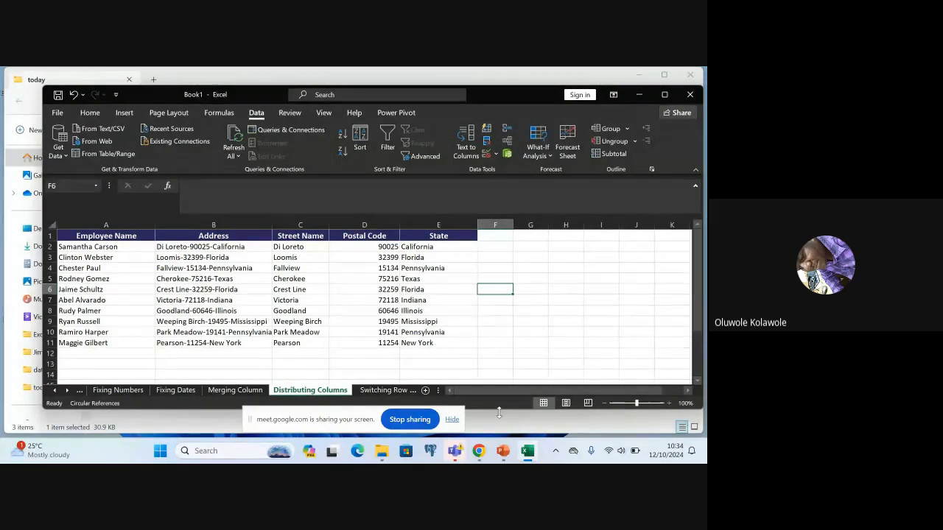
Switch to the PowerPoint lecture and review slides 40 and 41 on distributing cell contents and switching rows and columns
click(503, 450)
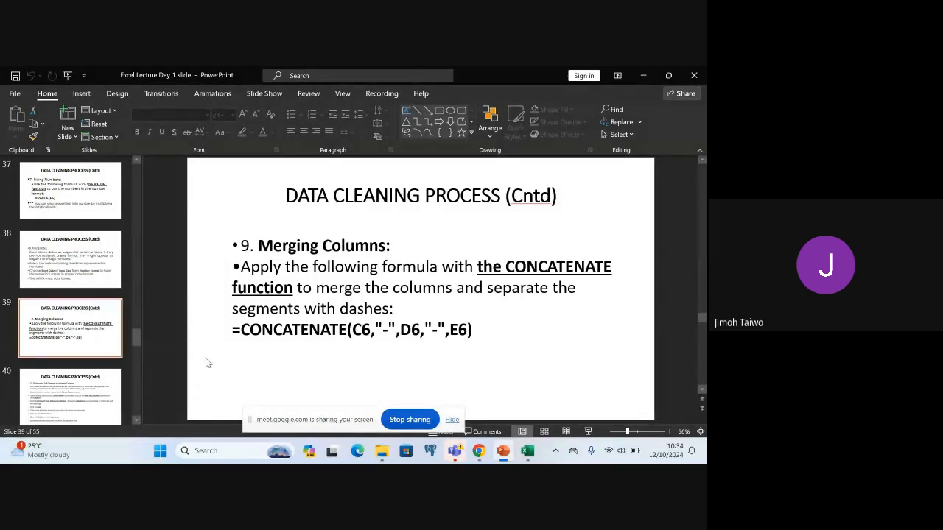
click(37, 403)
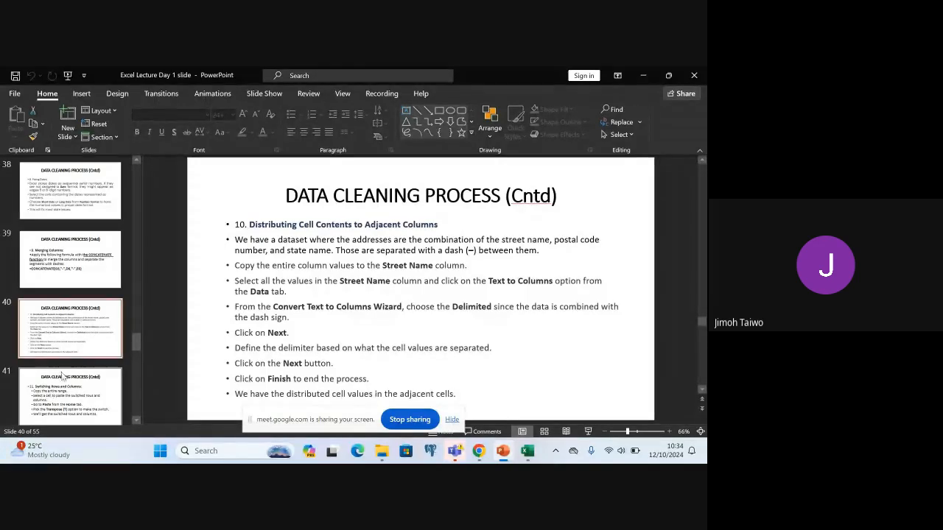
click(113, 356)
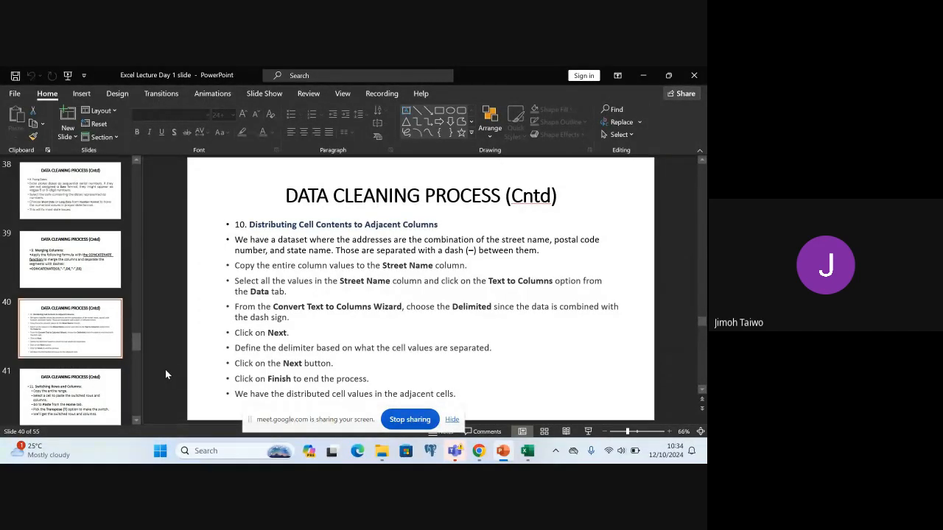
click(81, 391)
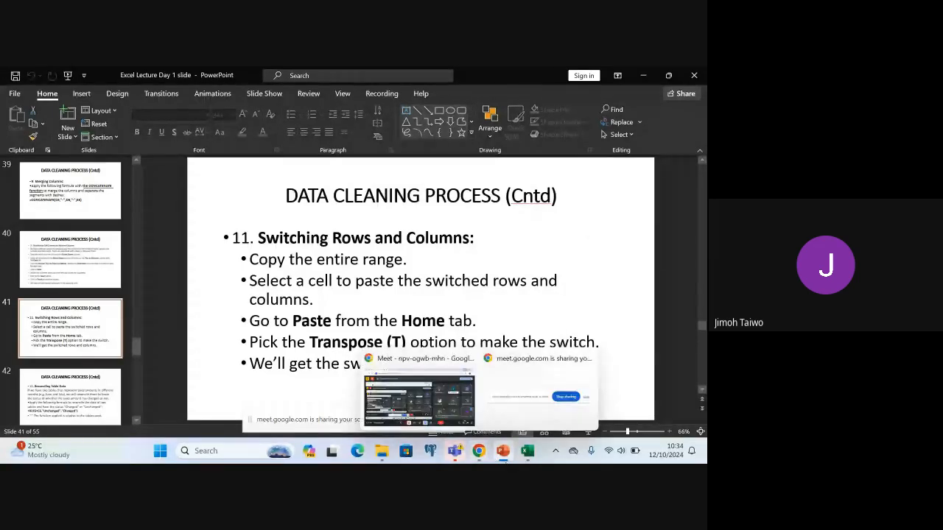
Switch to Excel, open the Switching Rows and Columns sheet, and widen columns B through E to fit their contents
click(526, 456)
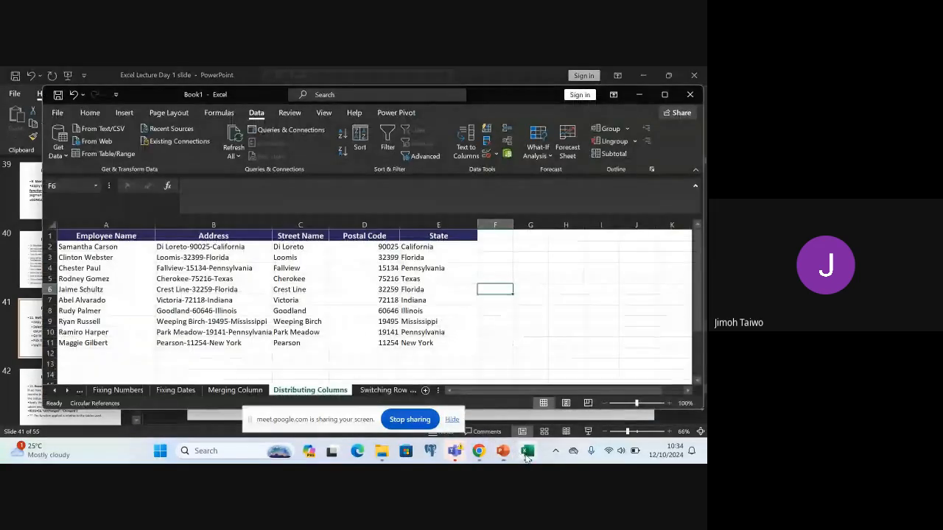
click(375, 390)
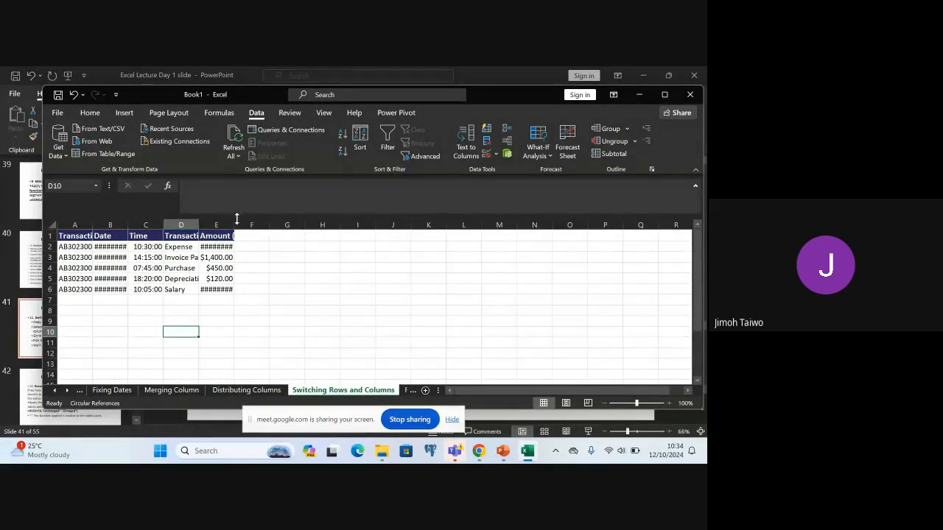
drag(234, 225, 268, 225)
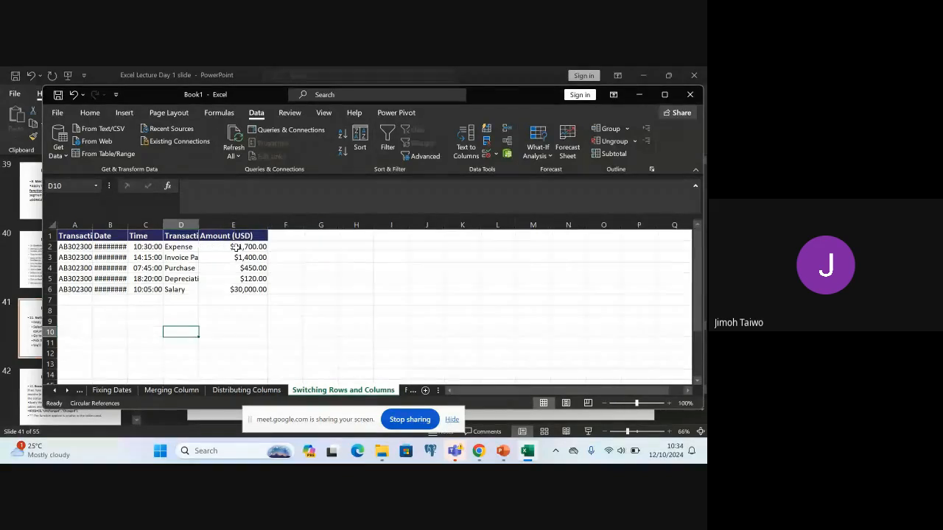
drag(197, 225, 239, 218)
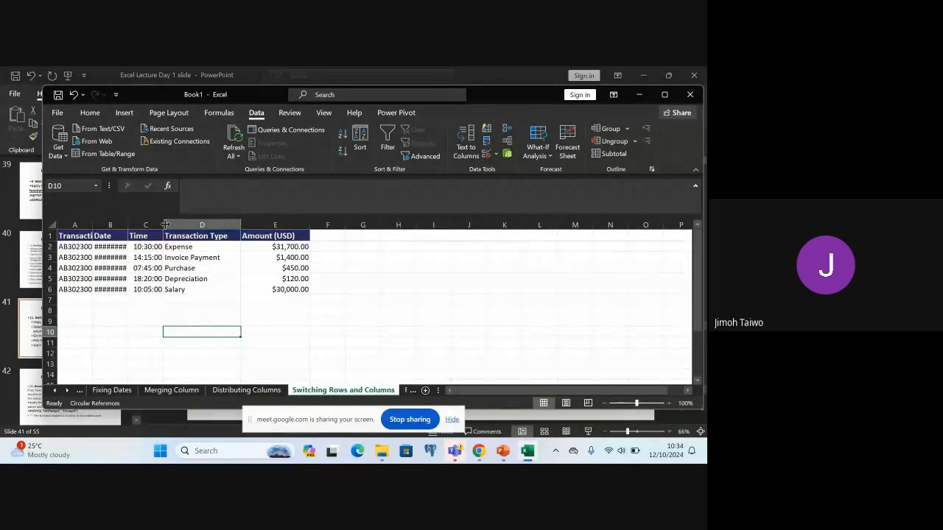
drag(163, 224, 193, 224)
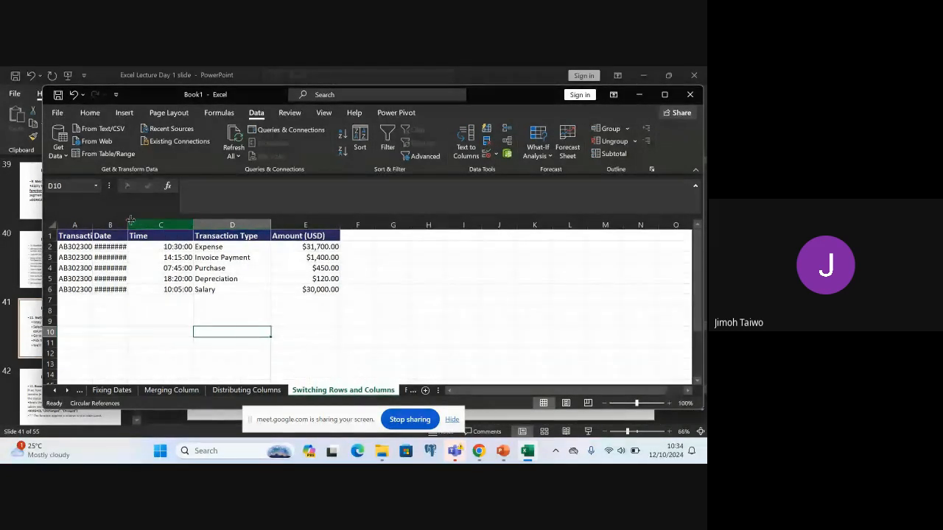
drag(126, 221, 167, 223)
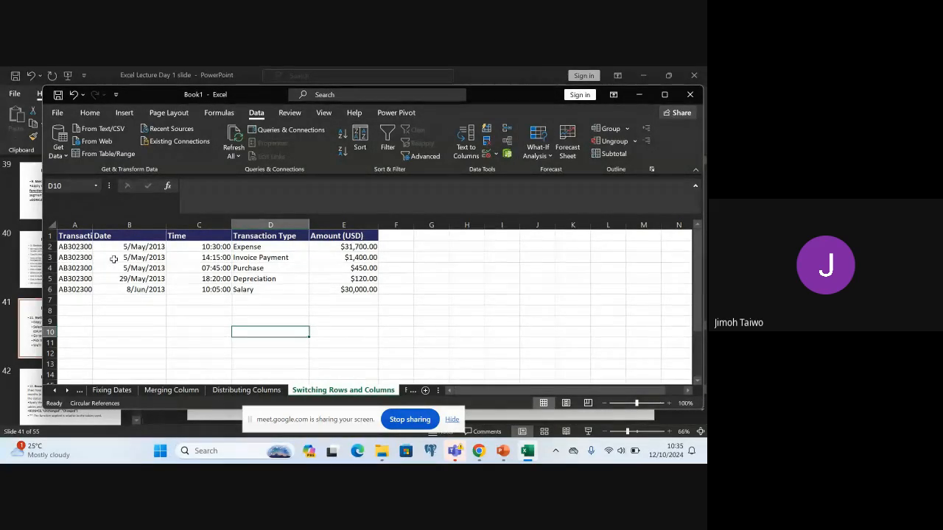
Select the transaction table A1:E6 and maximize the workbook window
click(75, 238)
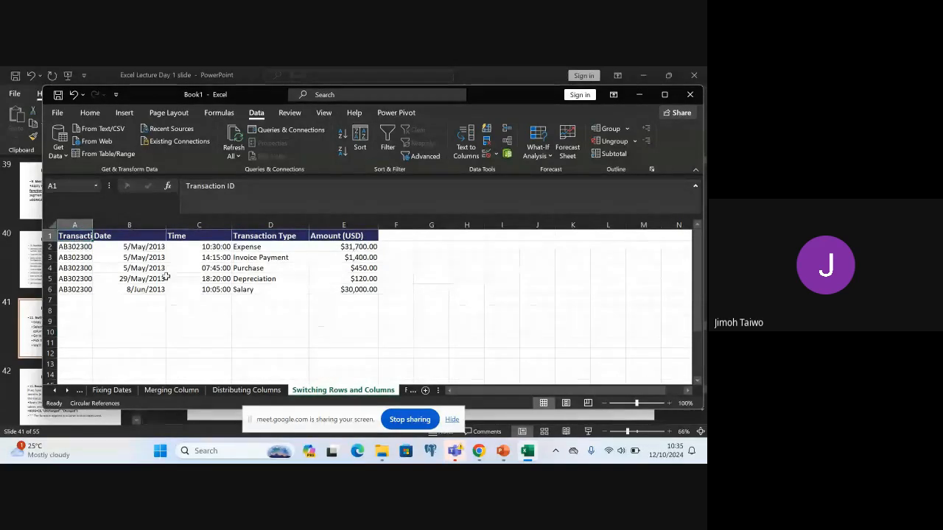
shift+click(362, 289)
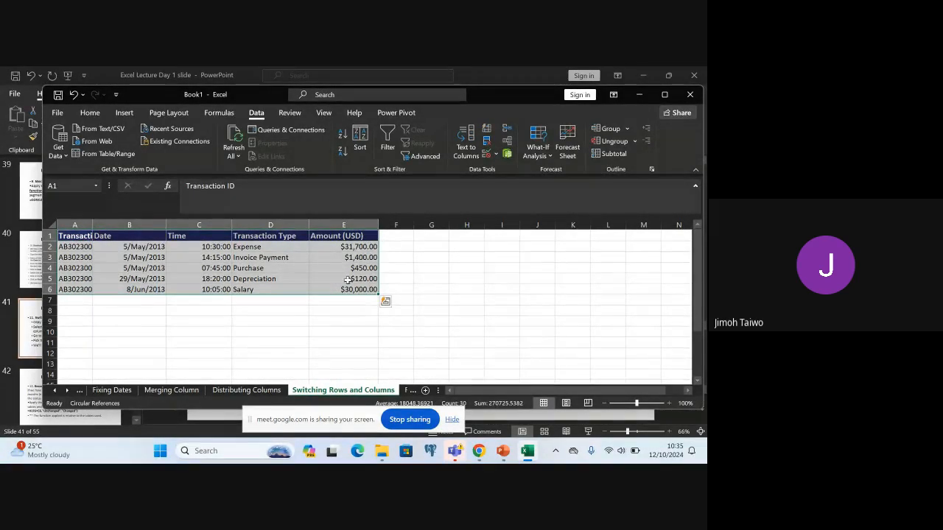
click(96, 113)
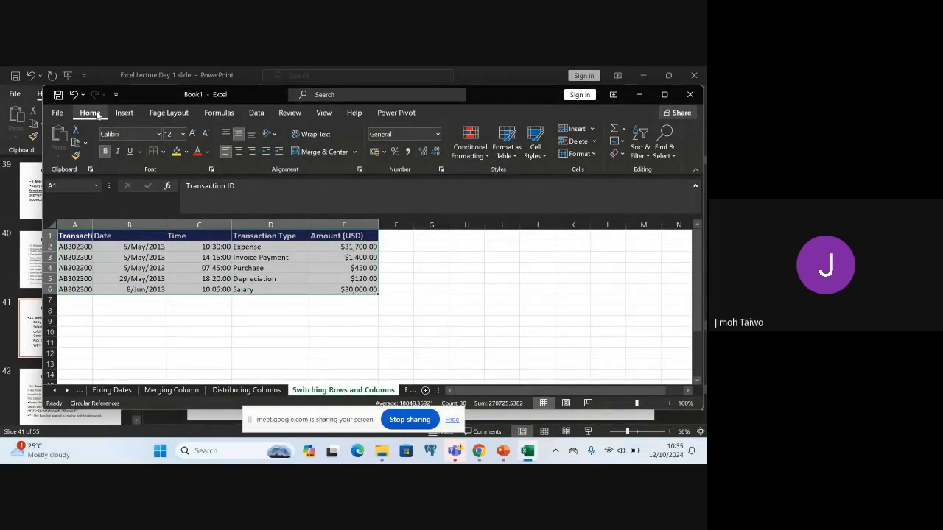
click(258, 113)
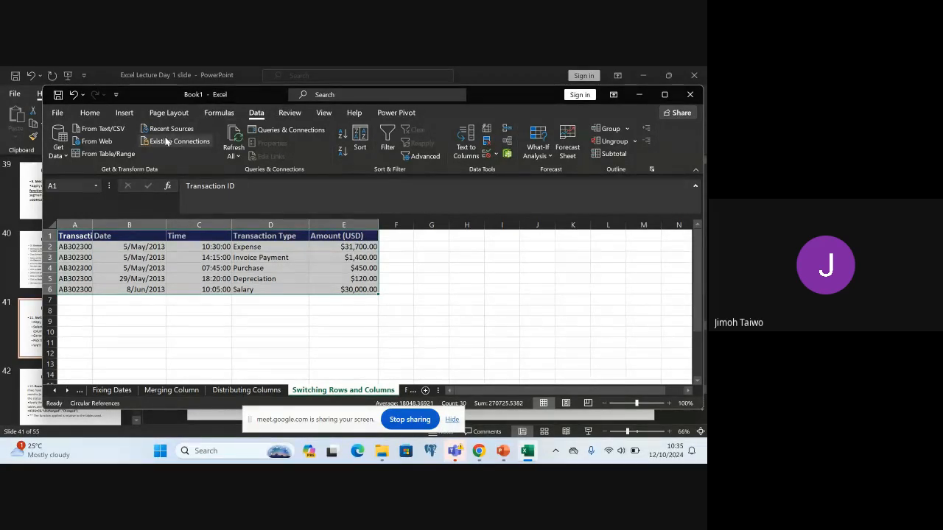
click(90, 113)
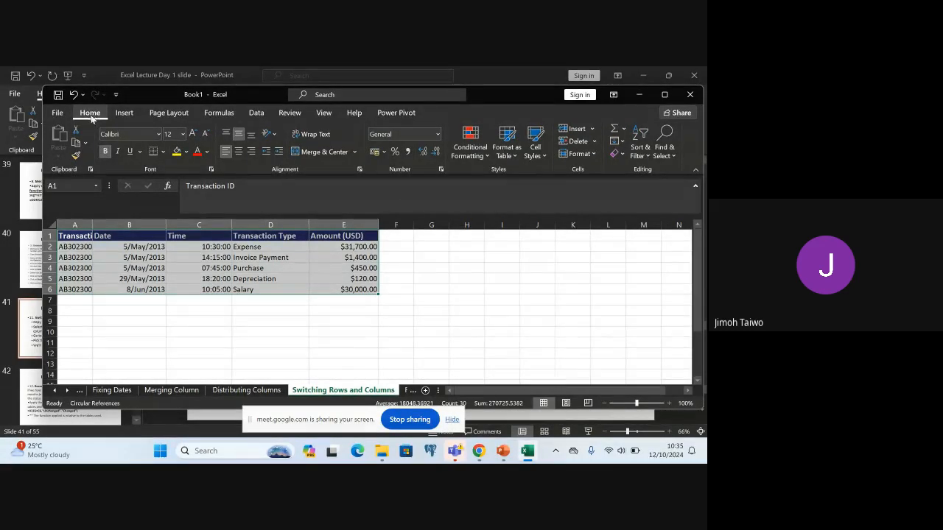
click(664, 94)
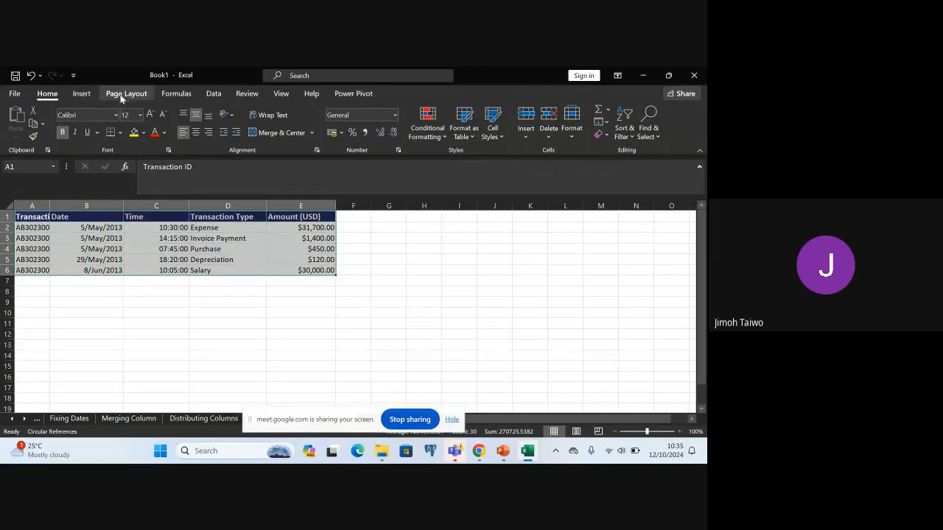
Check the Transpose paste instructions on PowerPoint slide 41 and return to the Excel workbook
click(215, 93)
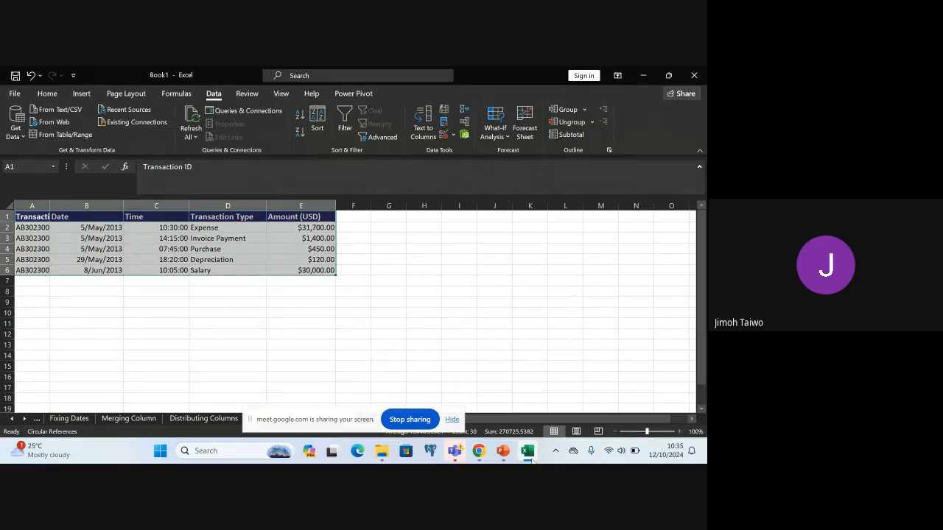
click(502, 453)
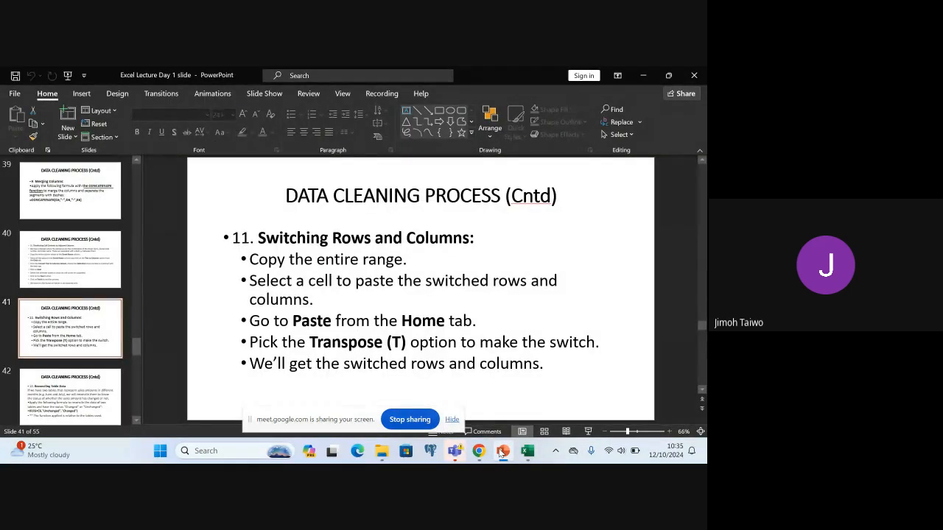
click(501, 452)
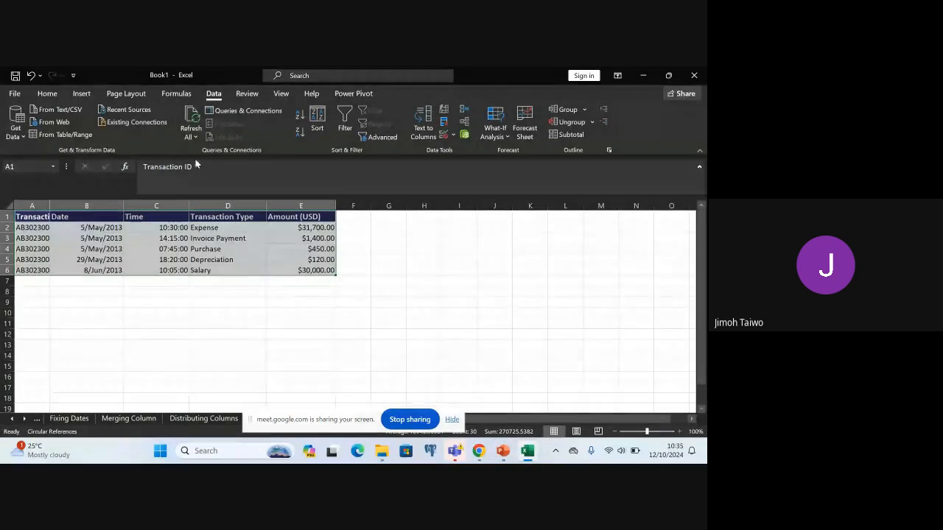
click(47, 93)
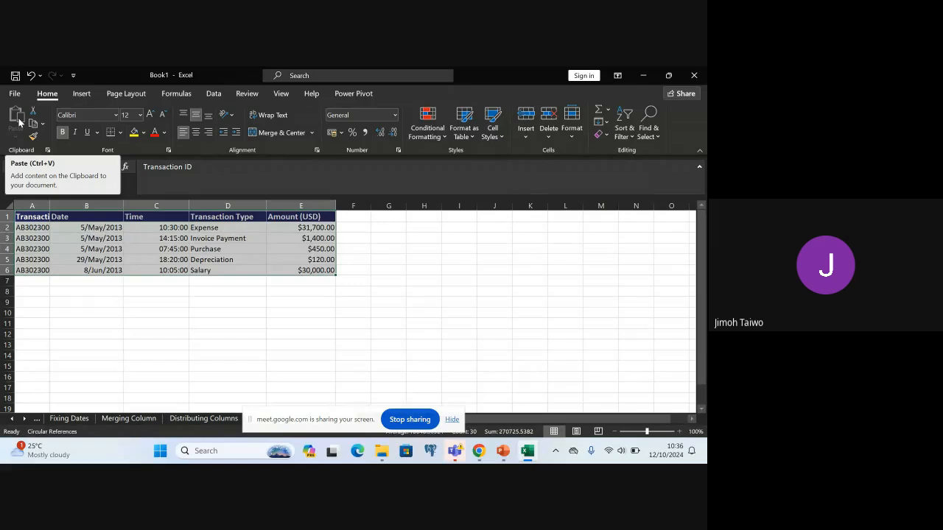
Copy the transaction rows A2:E6 without the header row
click(24, 217)
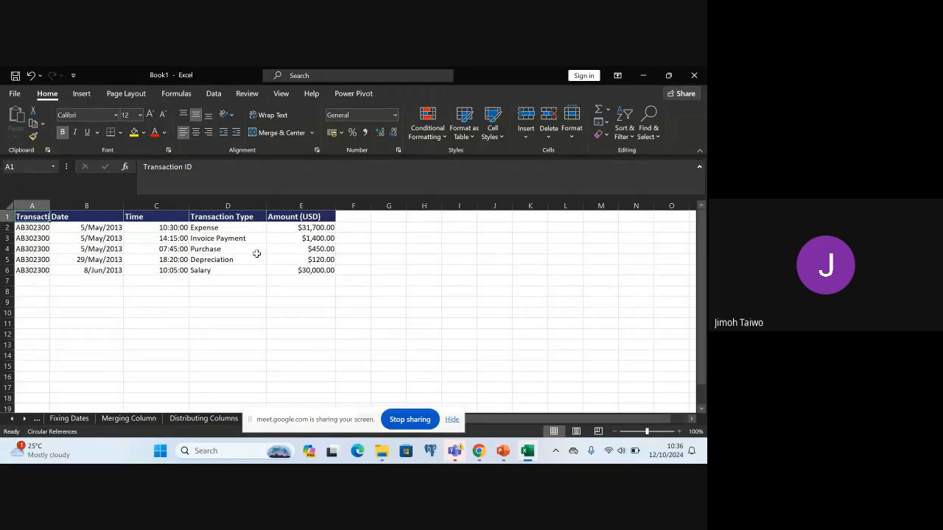
shift+click(315, 270)
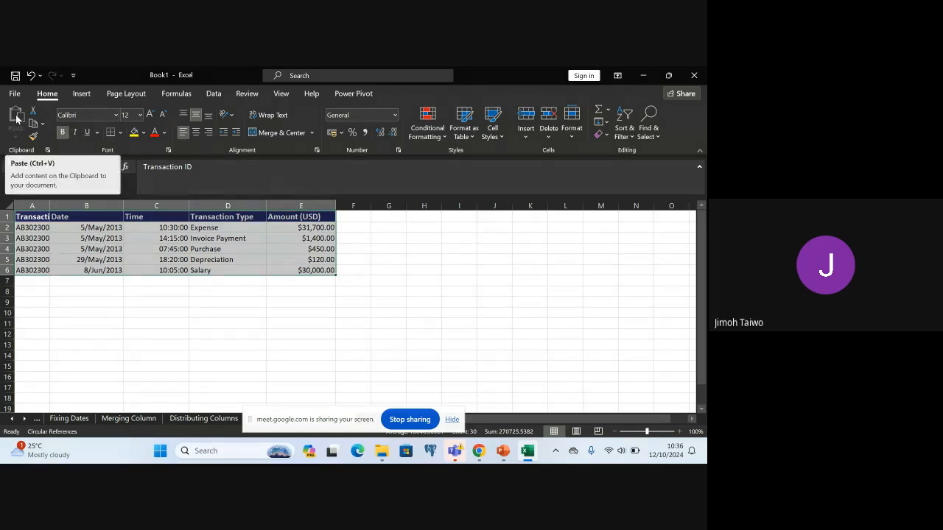
click(112, 292)
click(39, 229)
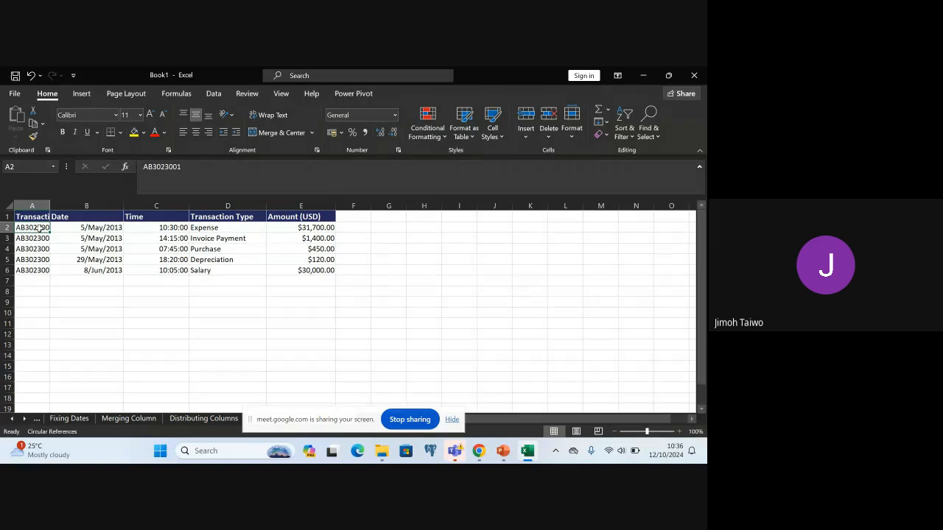
shift+click(310, 270)
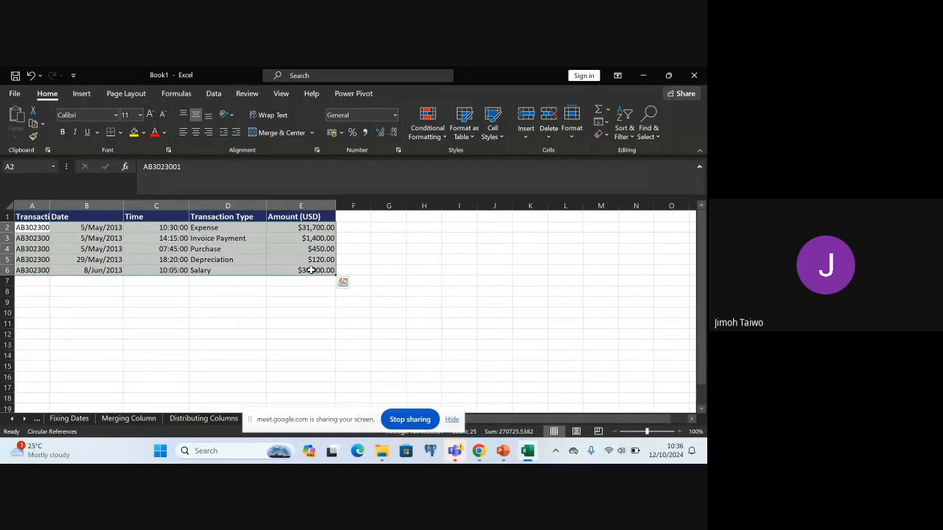
key(ctrl+c)
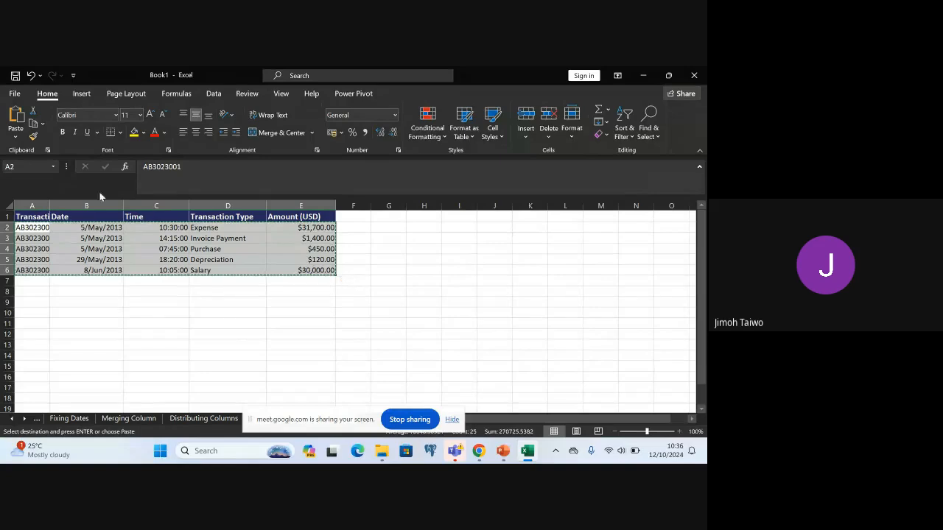
Try pasting the copied rows without transposing at cell A8, using different paste options
click(33, 291)
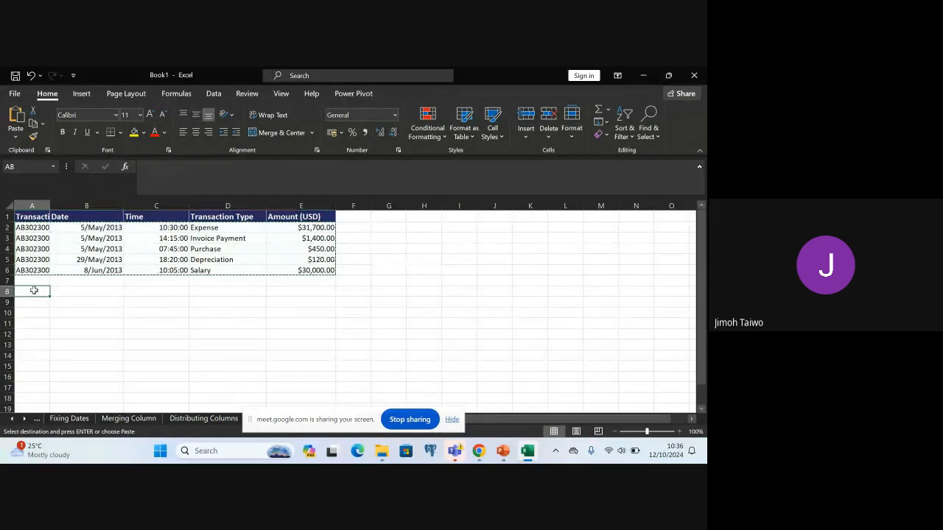
click(15, 133)
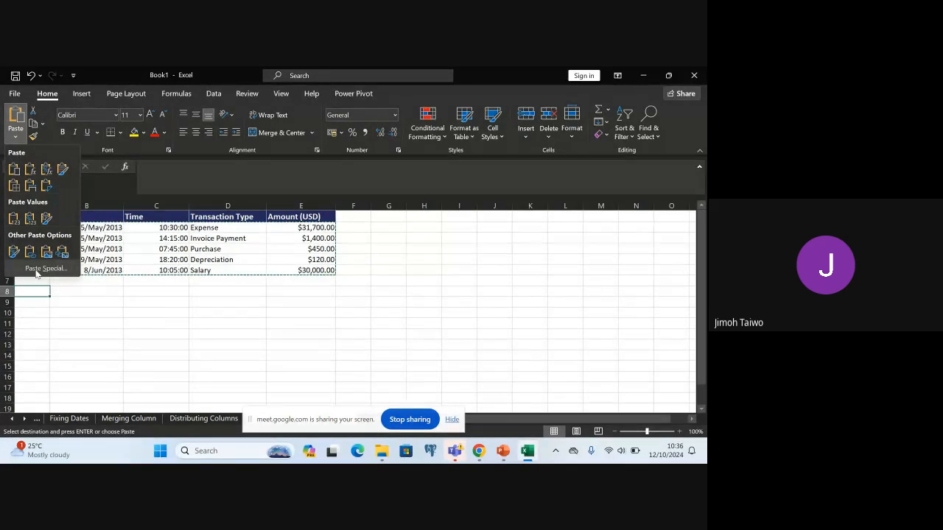
click(54, 170)
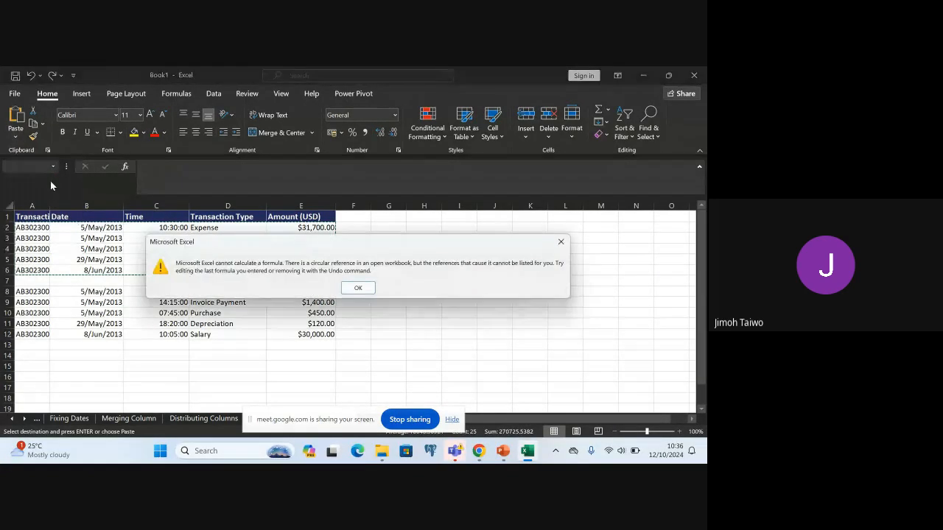
click(358, 287)
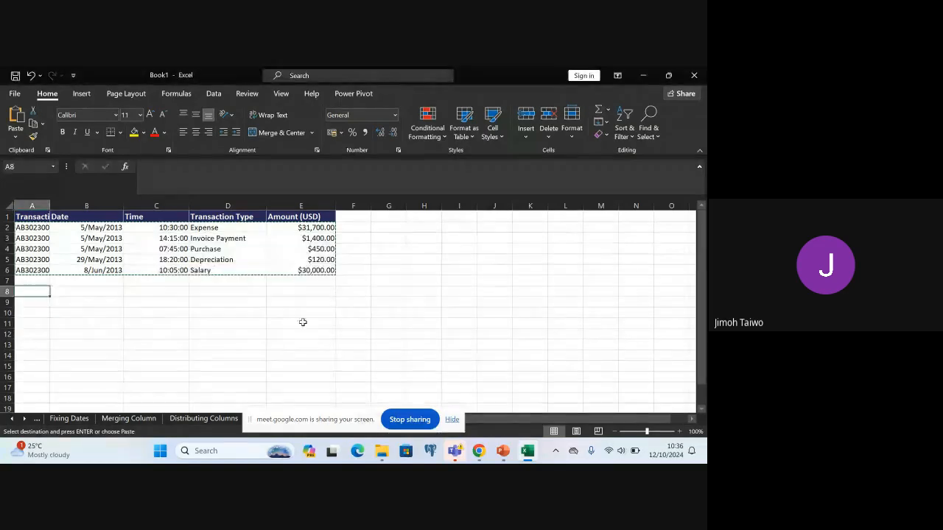
click(13, 138)
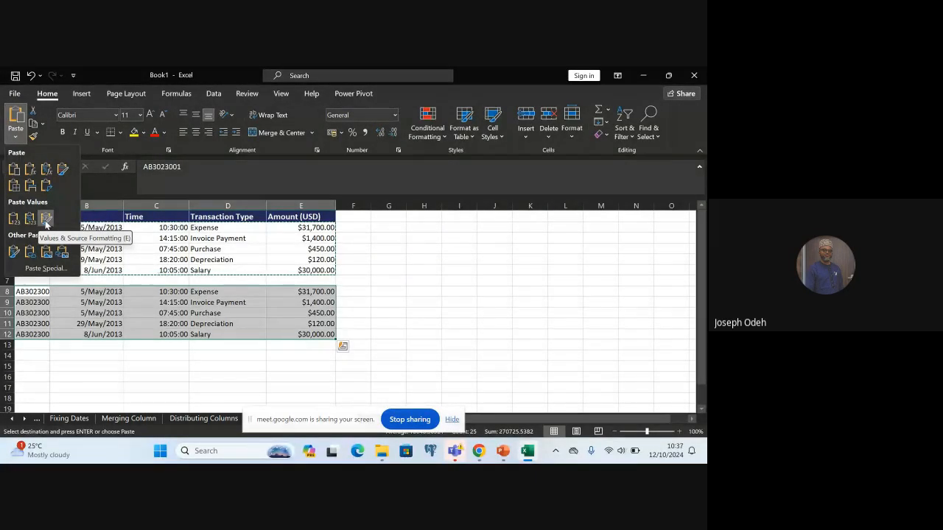
click(14, 170)
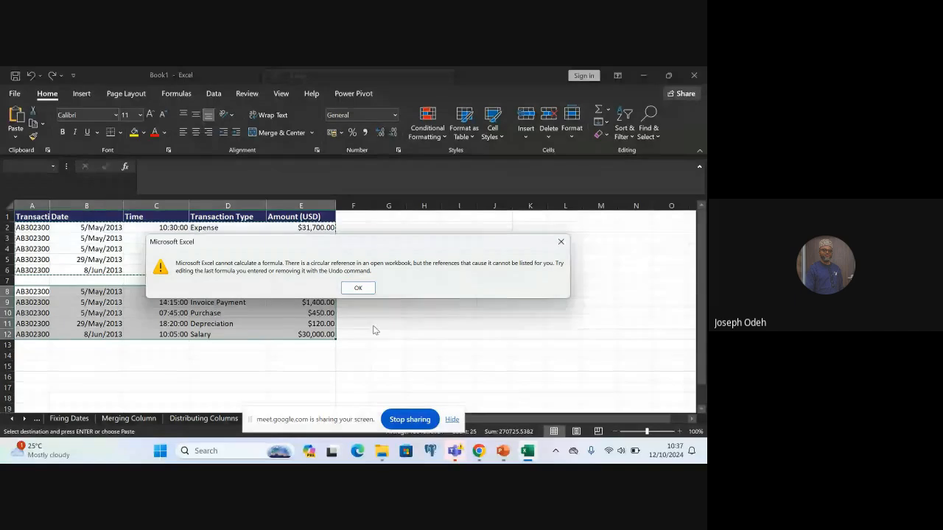
click(358, 288)
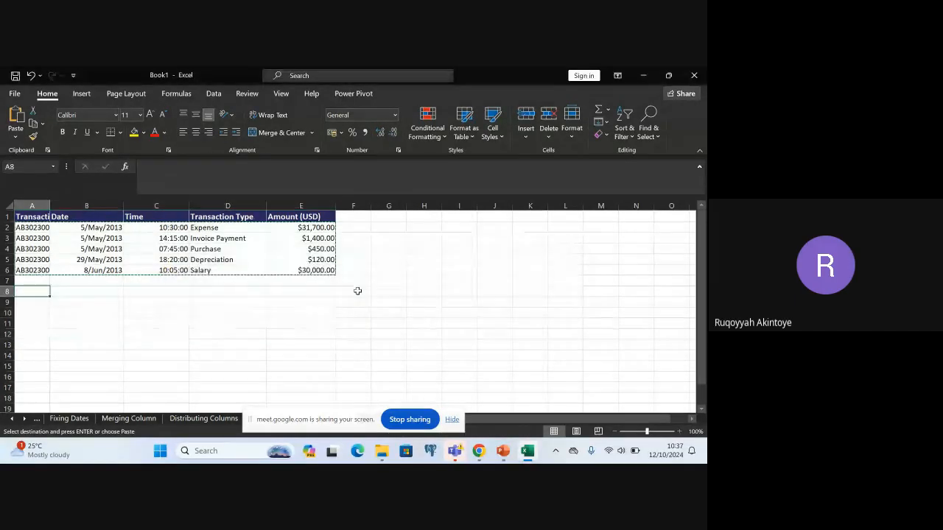
Preview the Transpose paste of the copied rows at A8, leave it unapplied and undo the last action
click(18, 139)
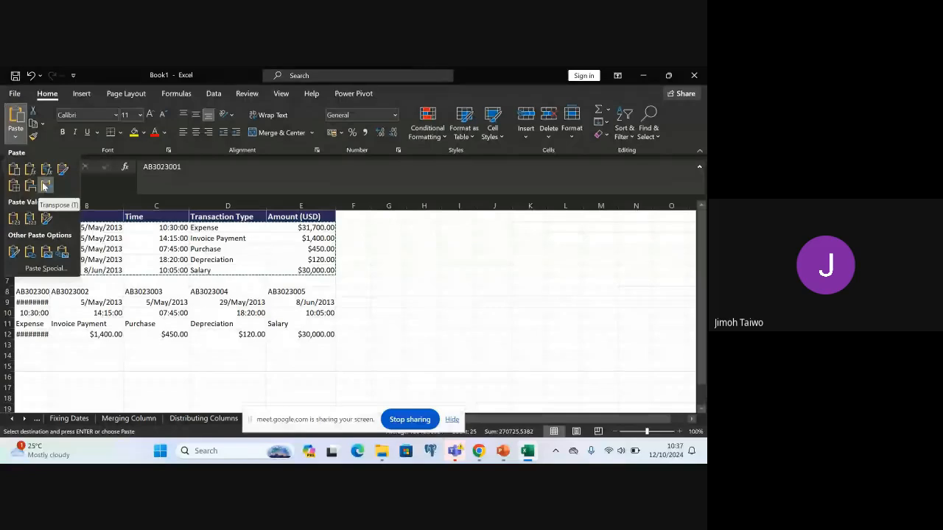
click(77, 363)
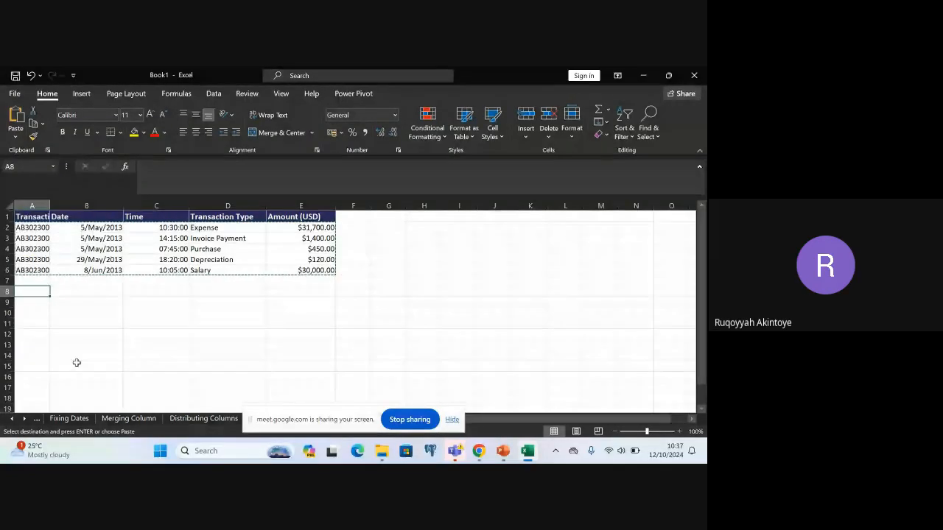
key(ctrl+z)
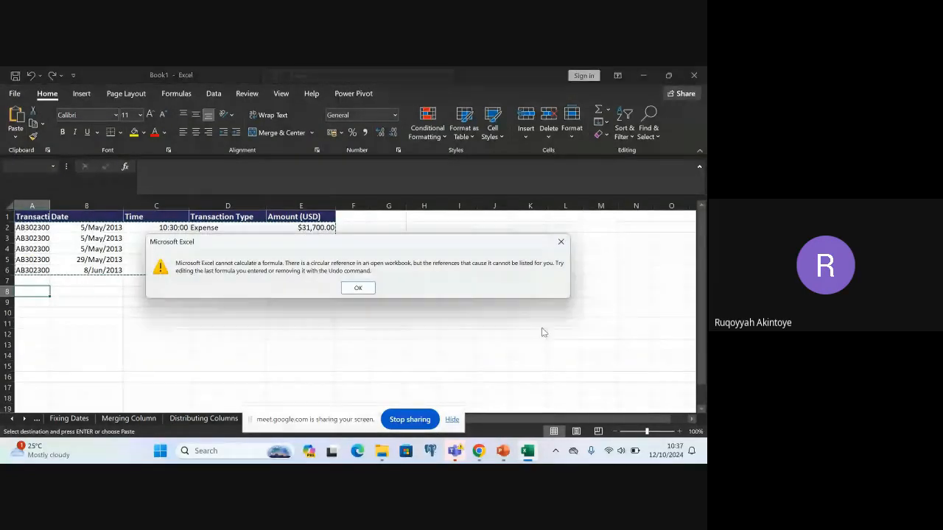
click(358, 288)
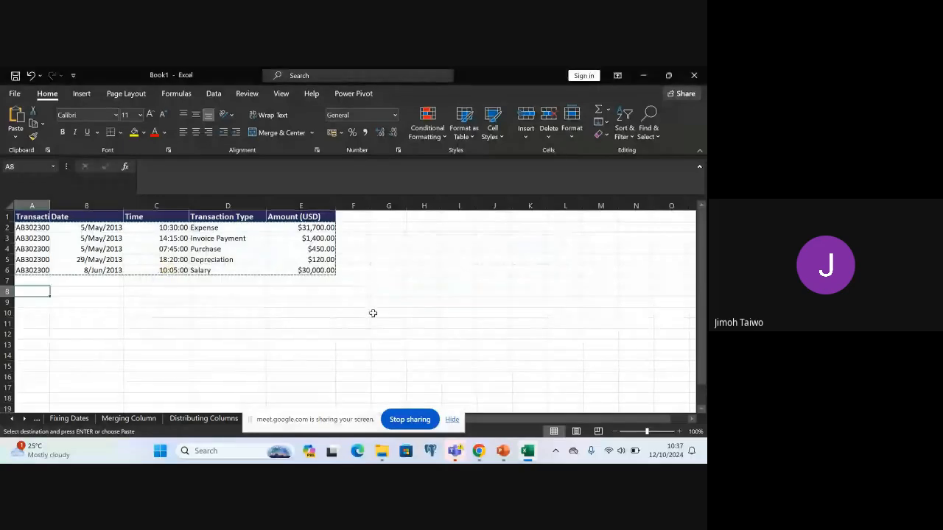
Copy the transaction table A1:E6 with its header row and paste it transposed at cell A8
click(25, 217)
double_click(25, 217)
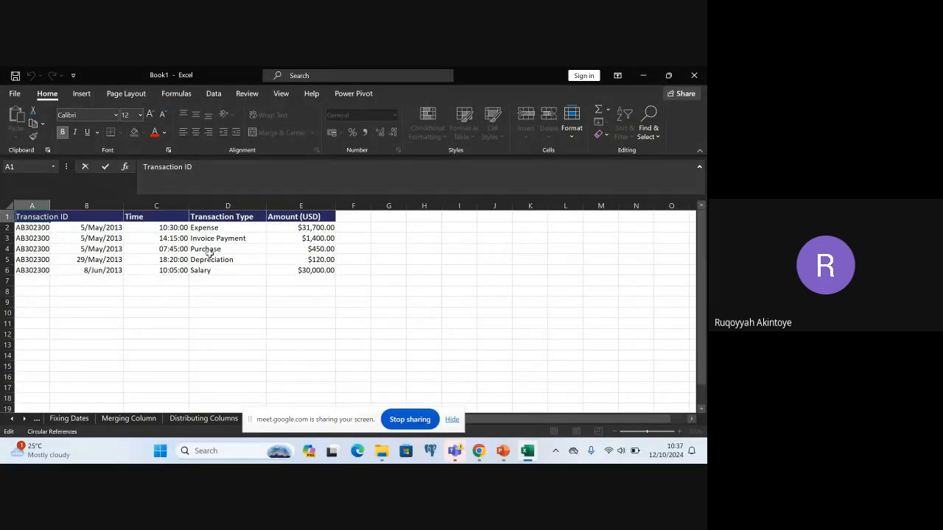
shift+click(307, 271)
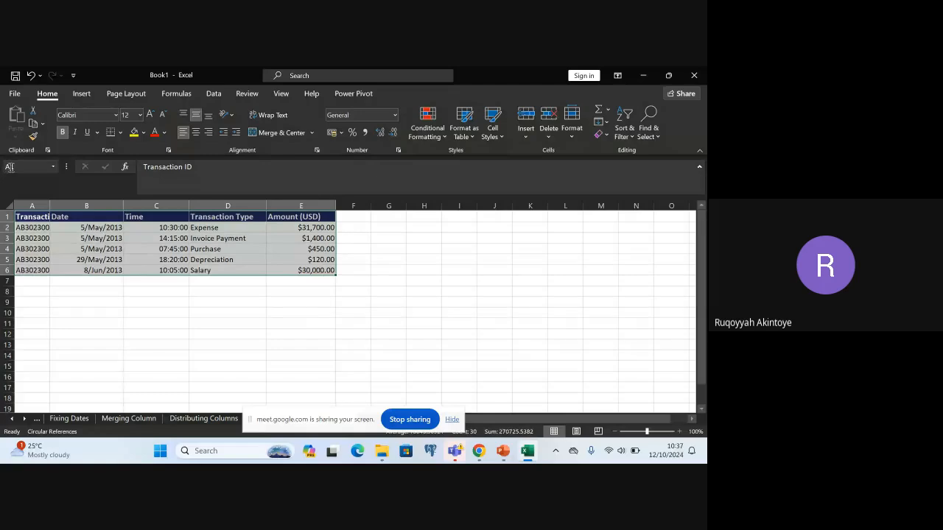
key(ctrl+c)
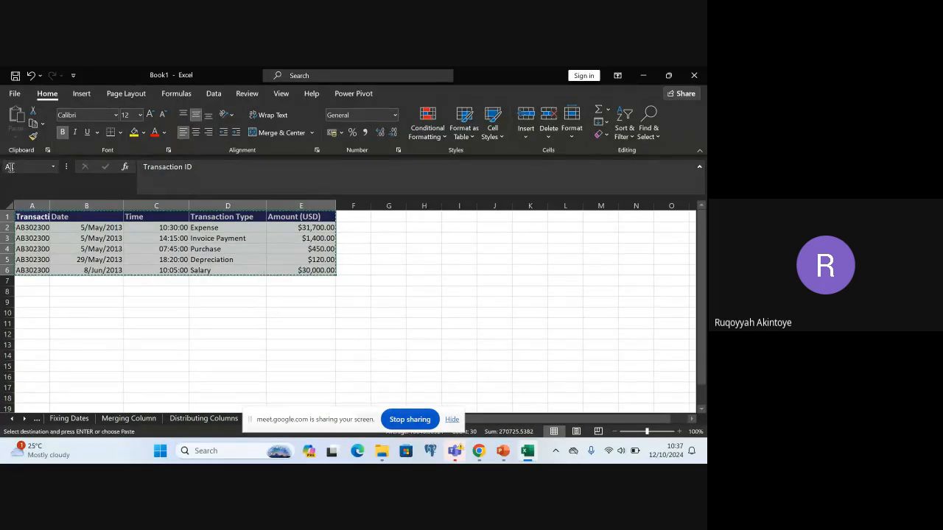
click(28, 292)
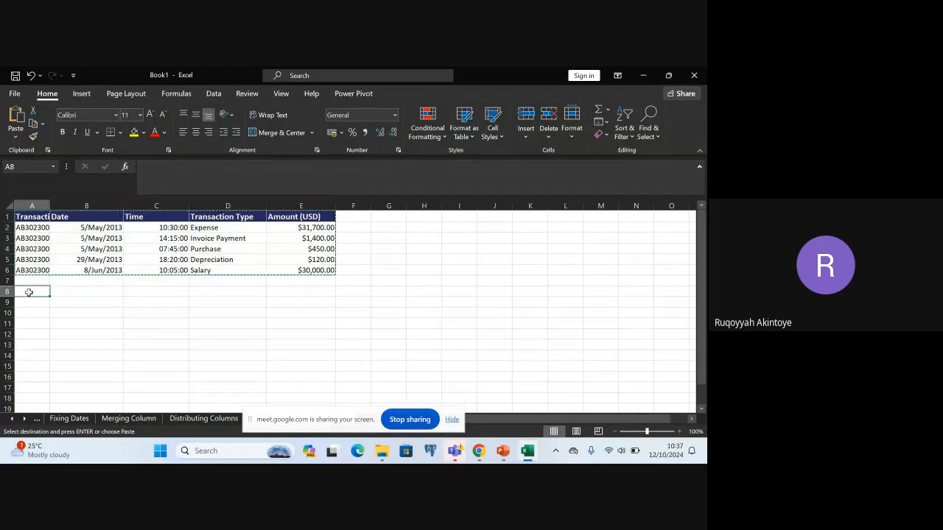
click(16, 137)
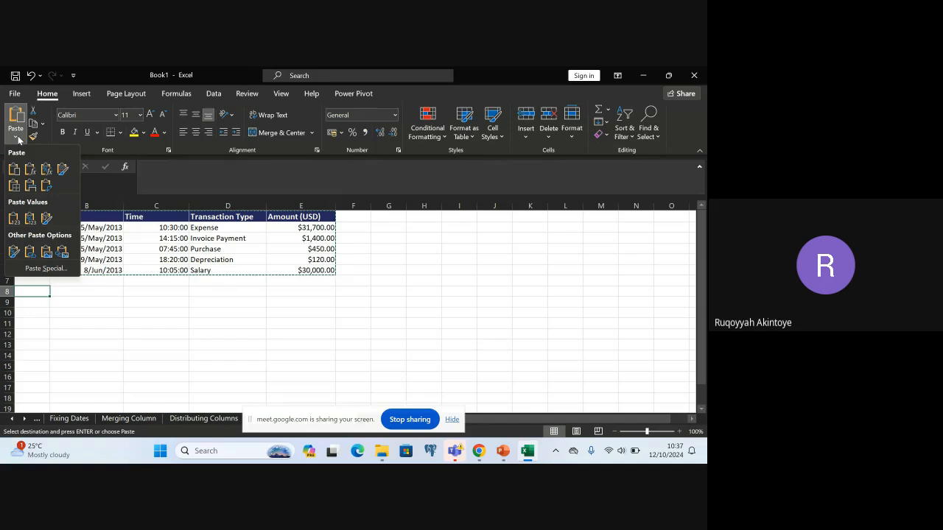
click(44, 186)
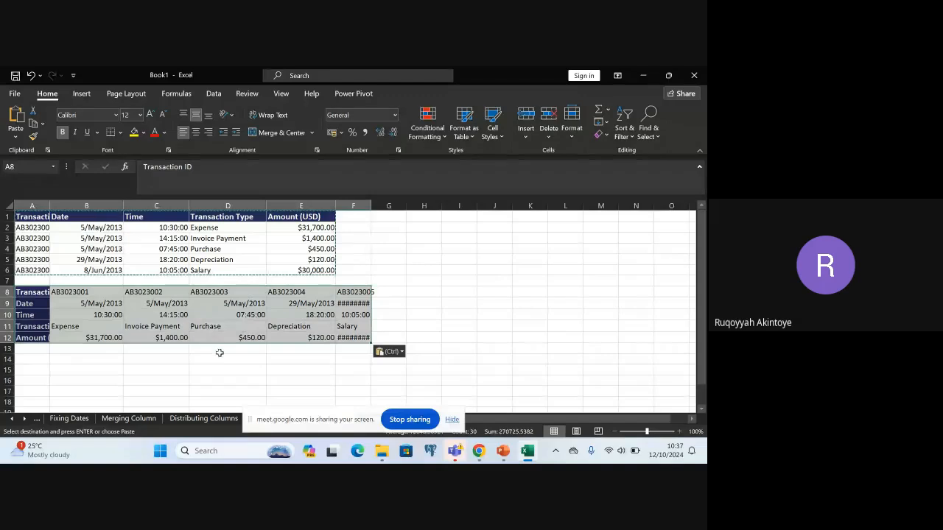
Adjust the widths of columns F and A to fit the dates, amounts and labels of the transposed table
click(243, 359)
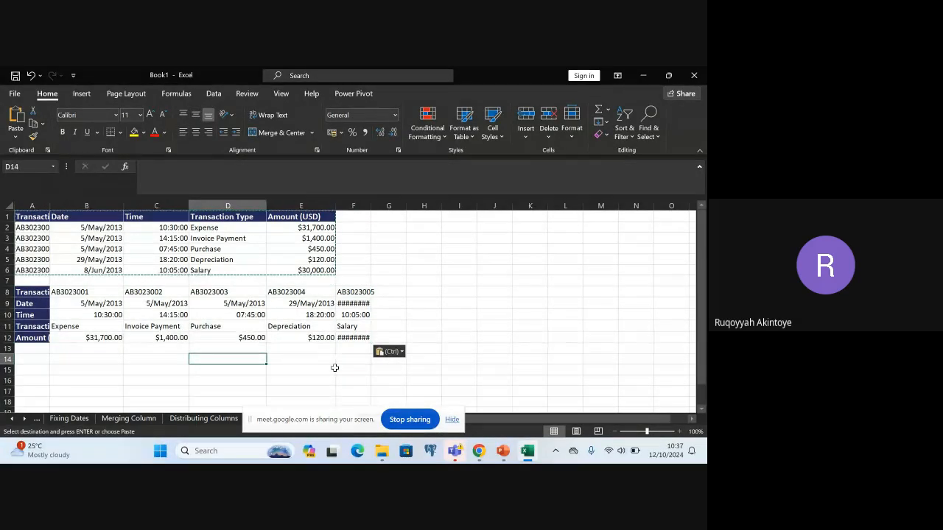
click(362, 326)
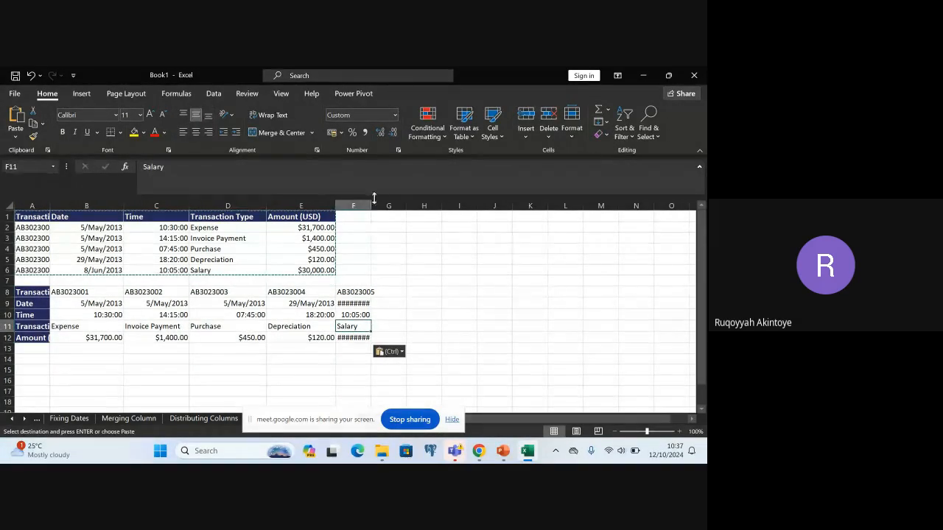
drag(370, 207, 405, 201)
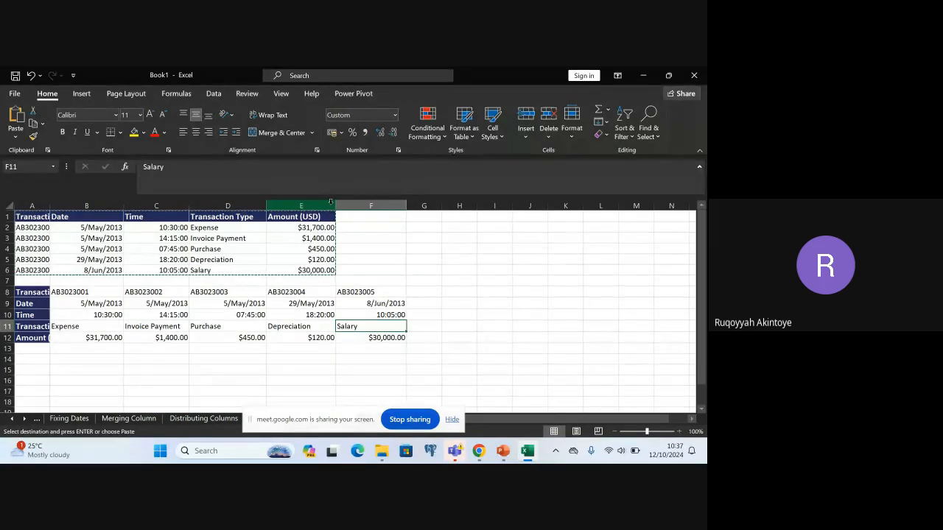
click(249, 303)
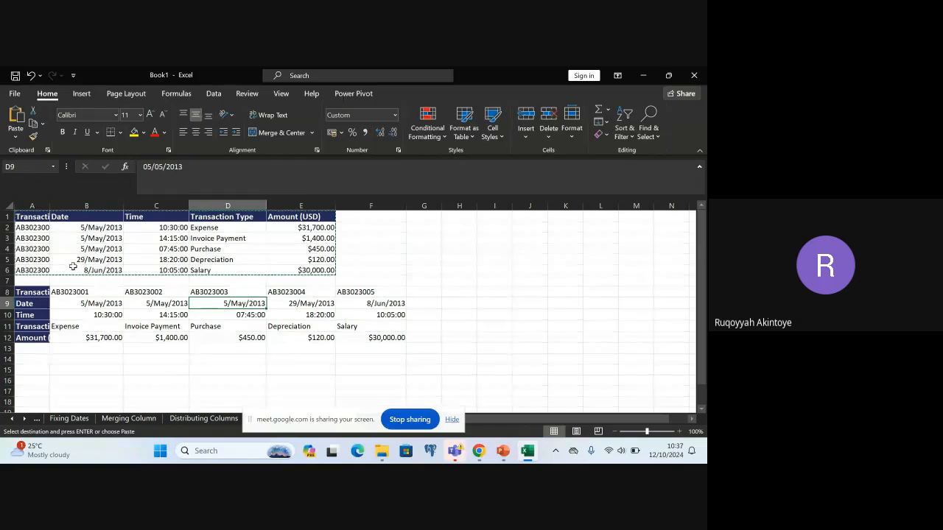
drag(49, 208, 208, 246)
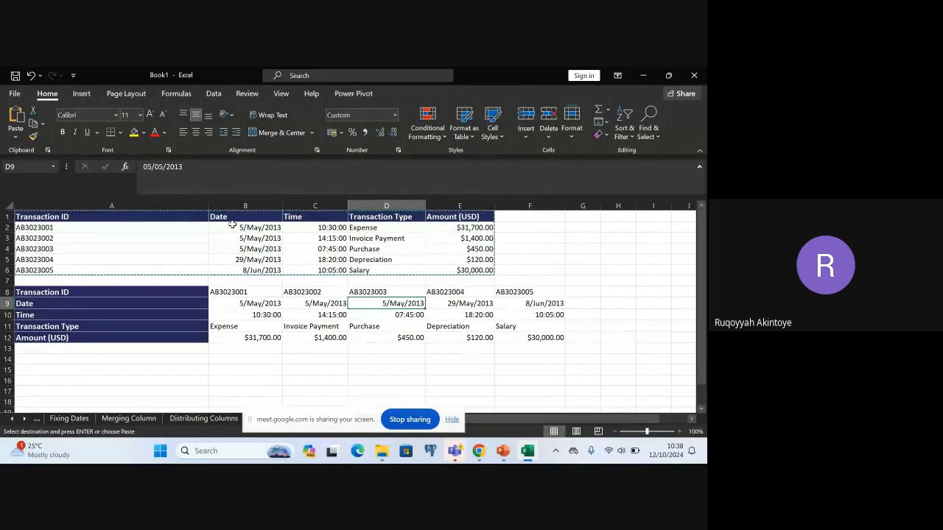
drag(210, 206, 93, 206)
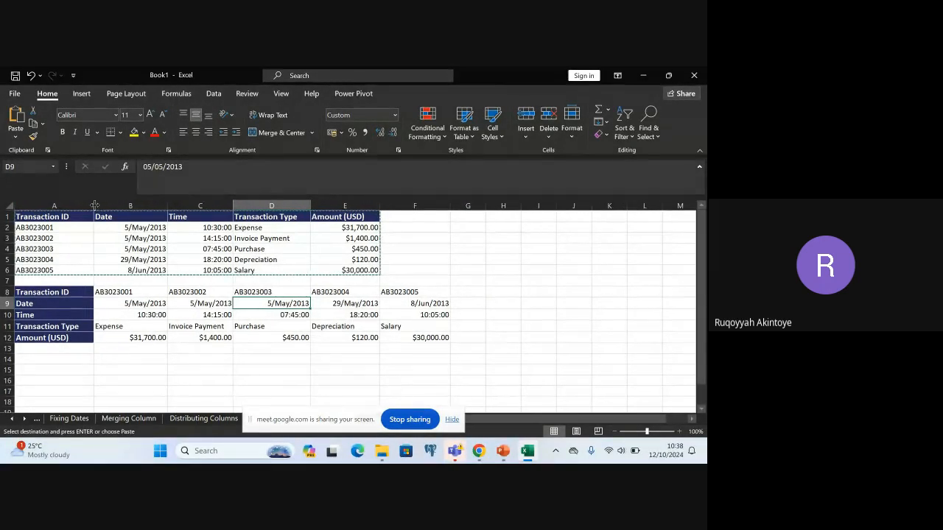
click(199, 370)
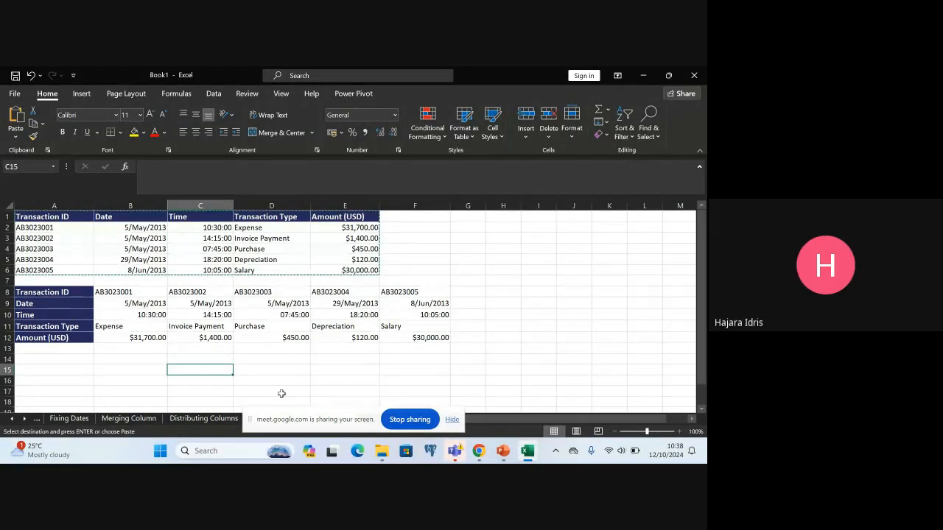
Undo the column width changes and the transposed paste, leaving only the original transaction table
key(ctrl+z)
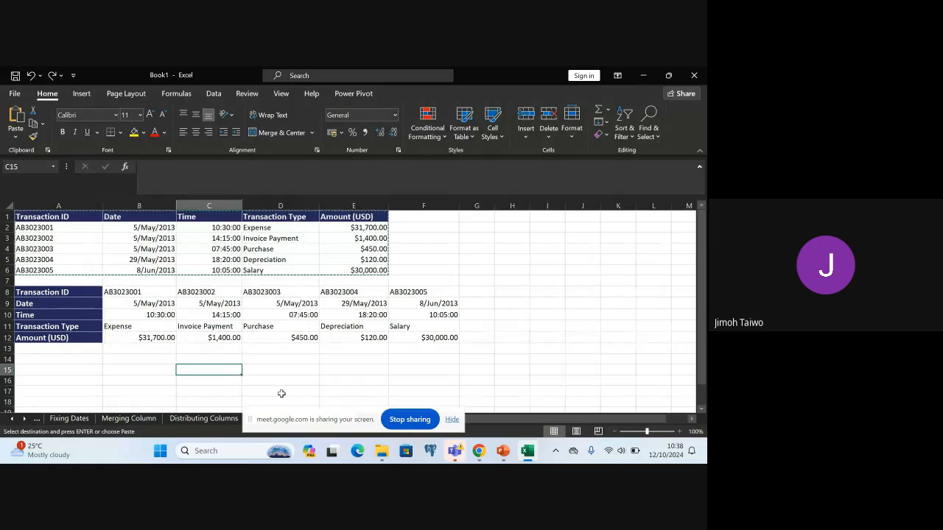
key(ctrl+z)
key(ctrl+z)
key(ctrl+z)
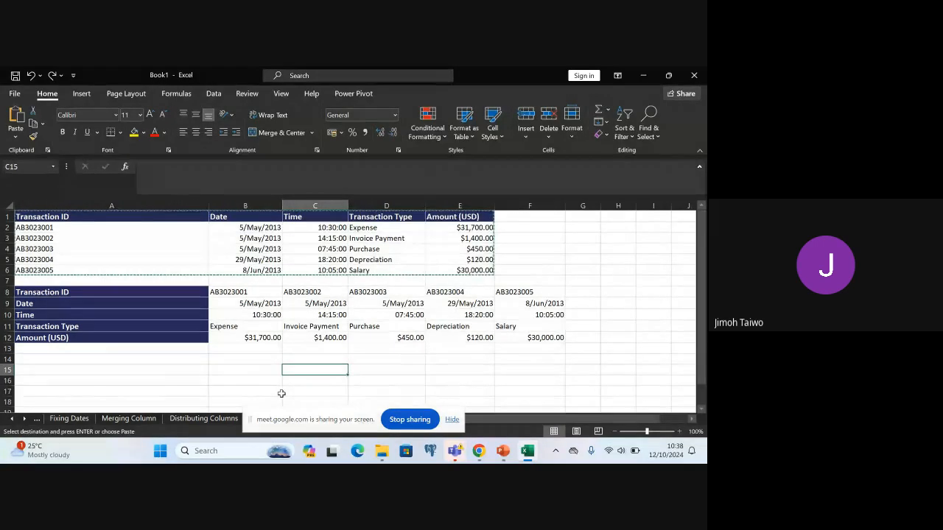
key(ctrl+z)
key(ctrl+z)
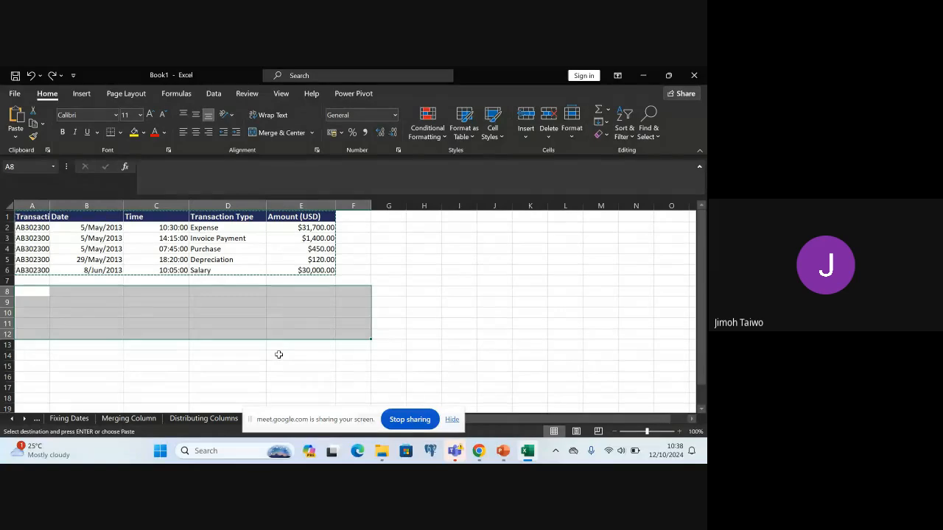
key(ctrl+z)
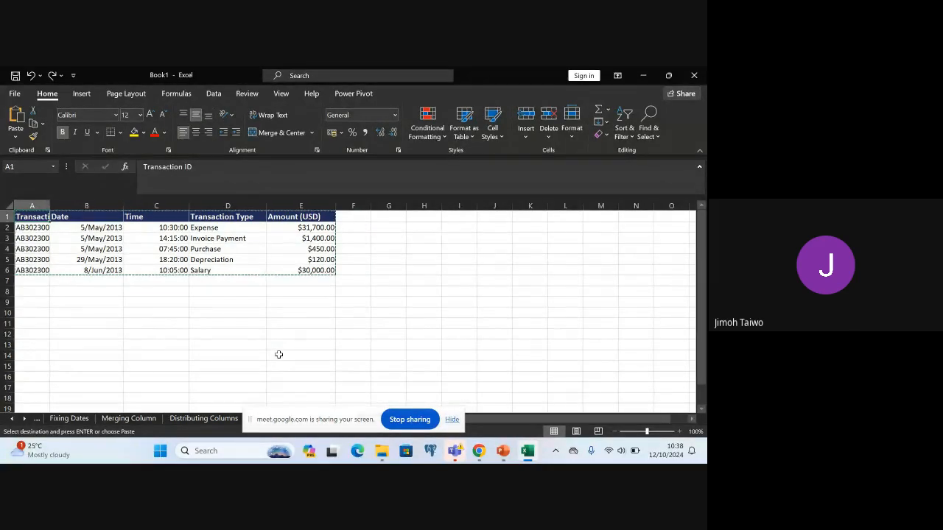
key(ctrl+z)
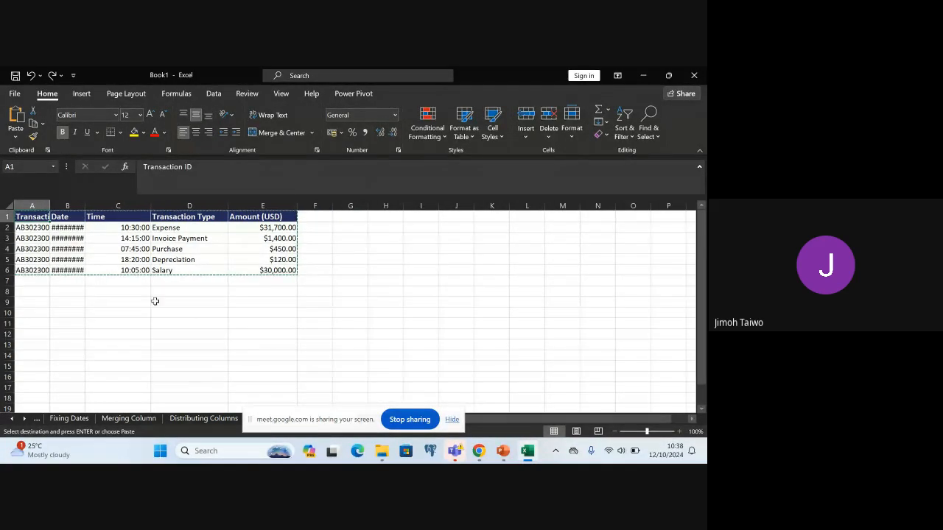
Widen the Date and Transaction ID columns of the original table to fit their full contents
drag(87, 204, 111, 204)
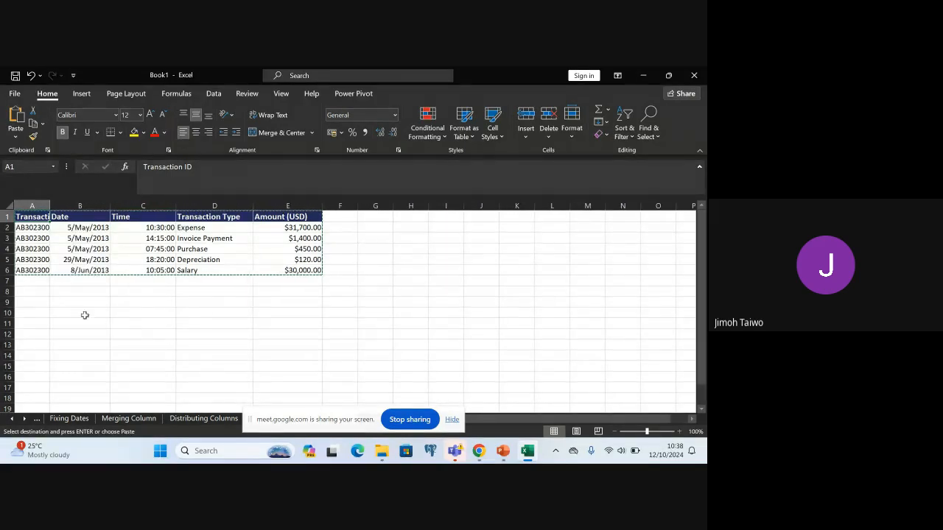
double_click(80, 293)
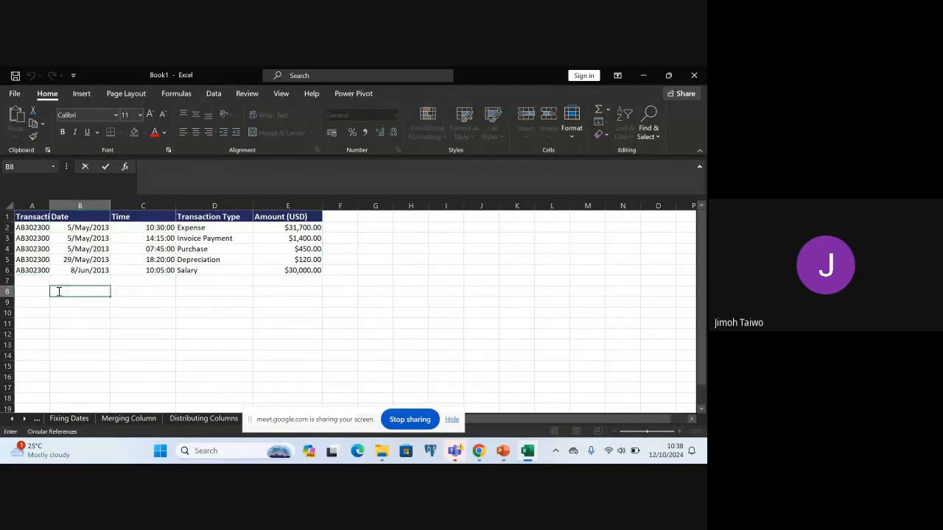
click(36, 289)
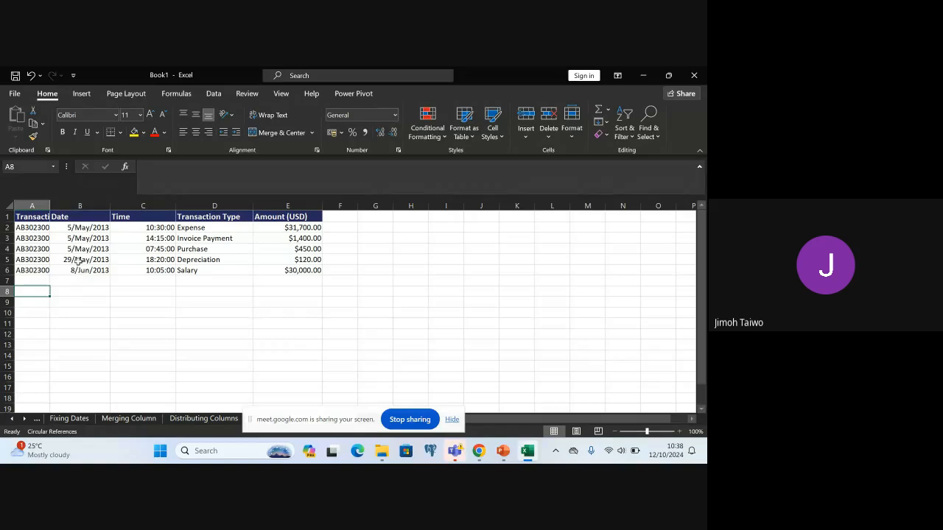
drag(50, 207, 74, 208)
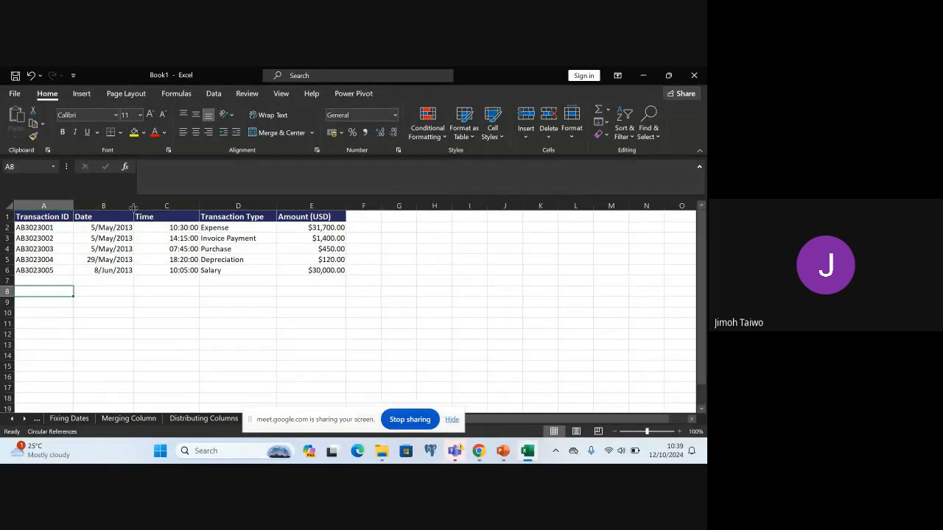
drag(133, 207, 147, 207)
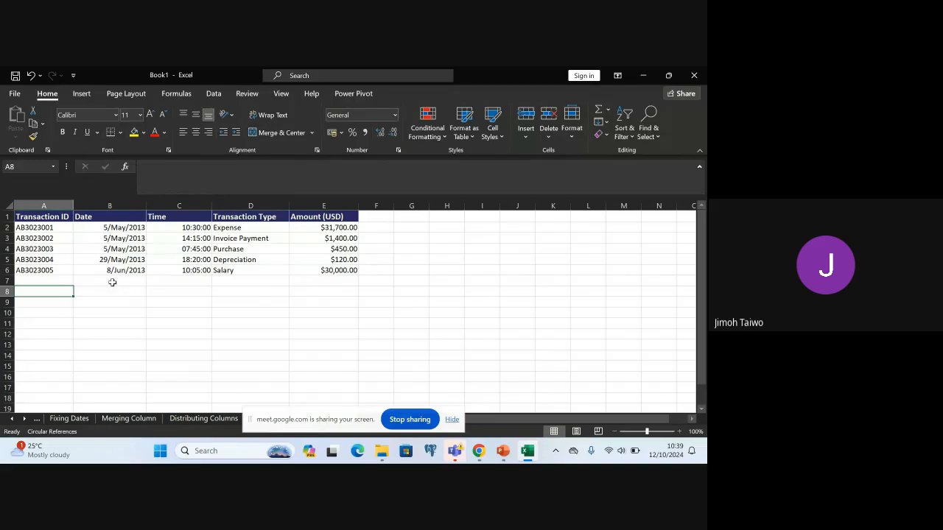
Copy the complete transaction table A1:E6, including the header row
click(25, 216)
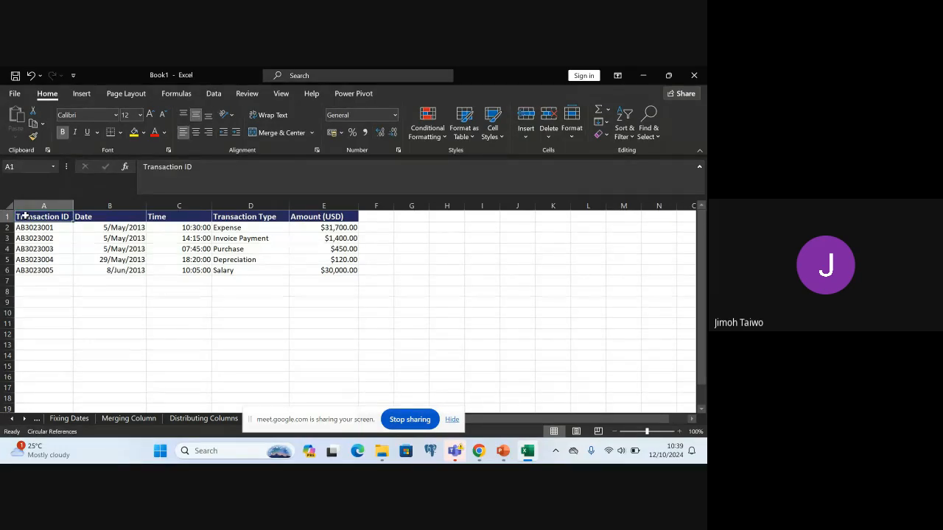
drag(24, 215, 341, 279)
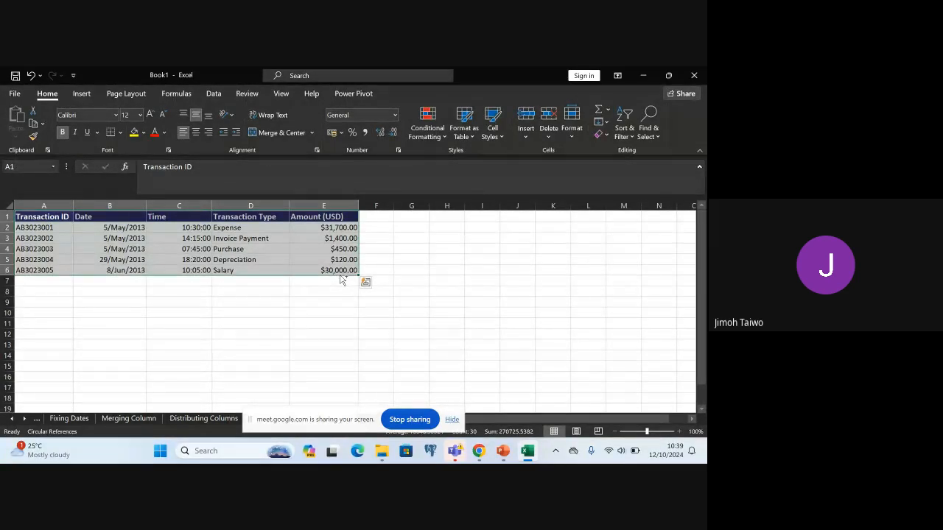
key(ctrl+c)
key(ctrl+q)
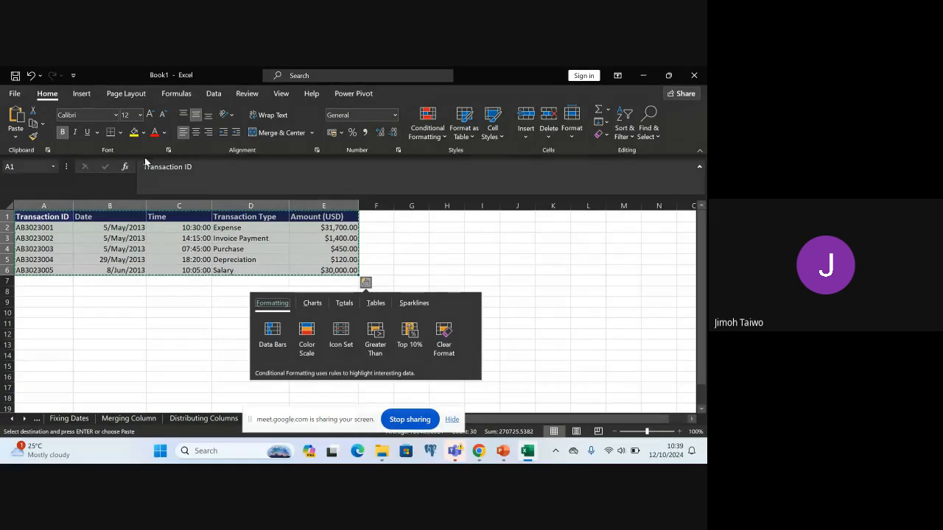
click(50, 99)
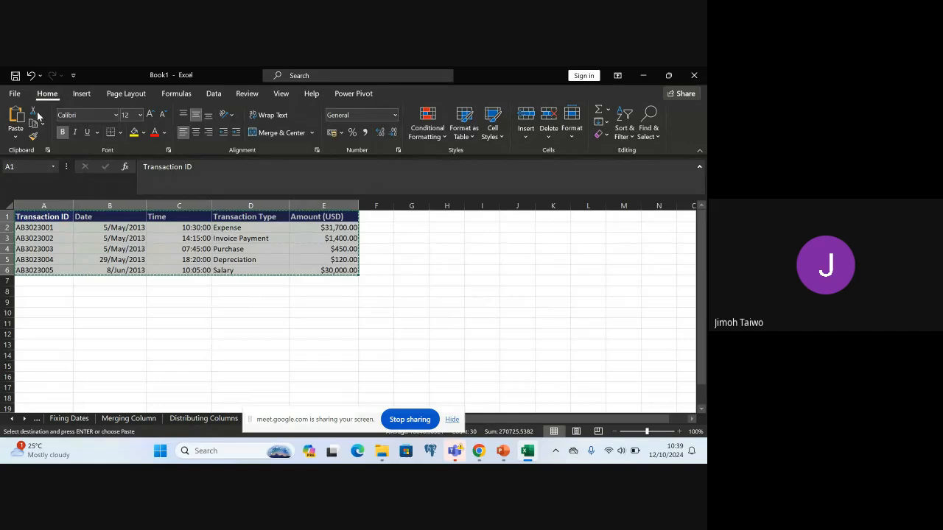
Paste the copied table at cell A8 with the Transpose option
click(16, 136)
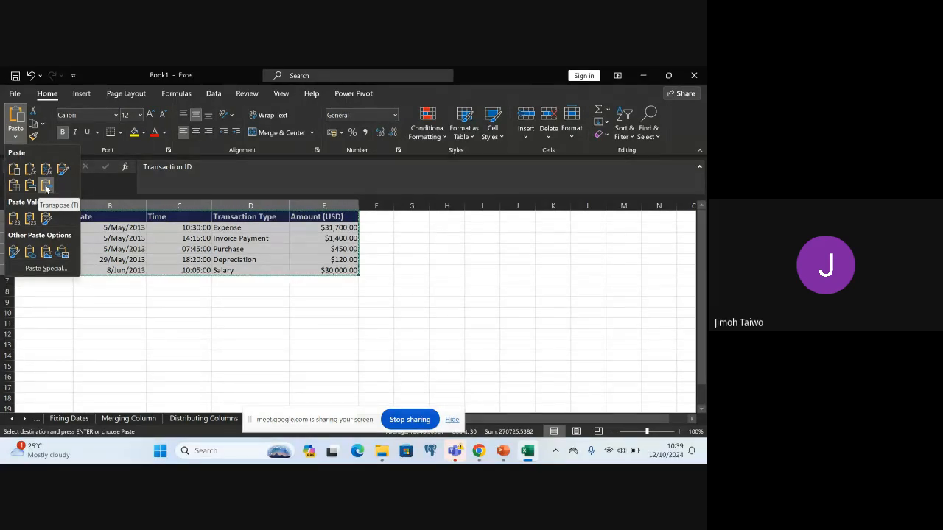
click(132, 308)
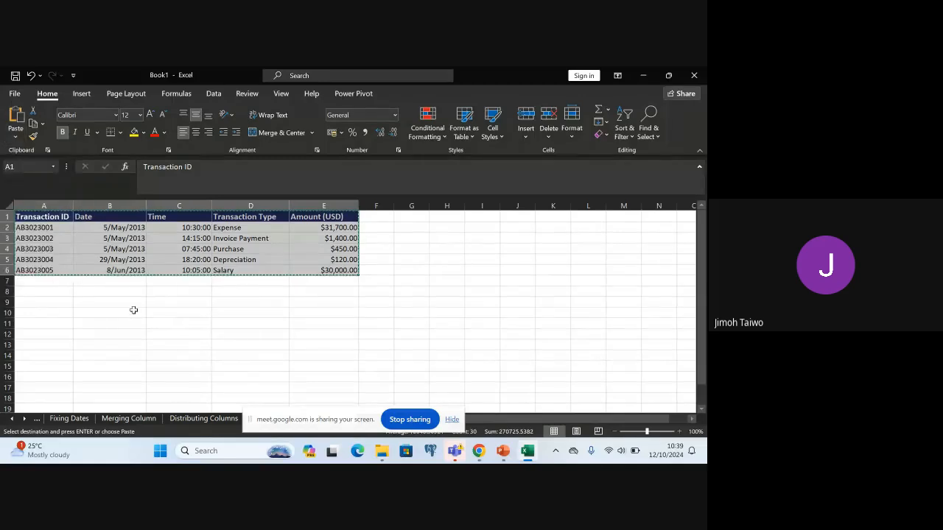
click(44, 292)
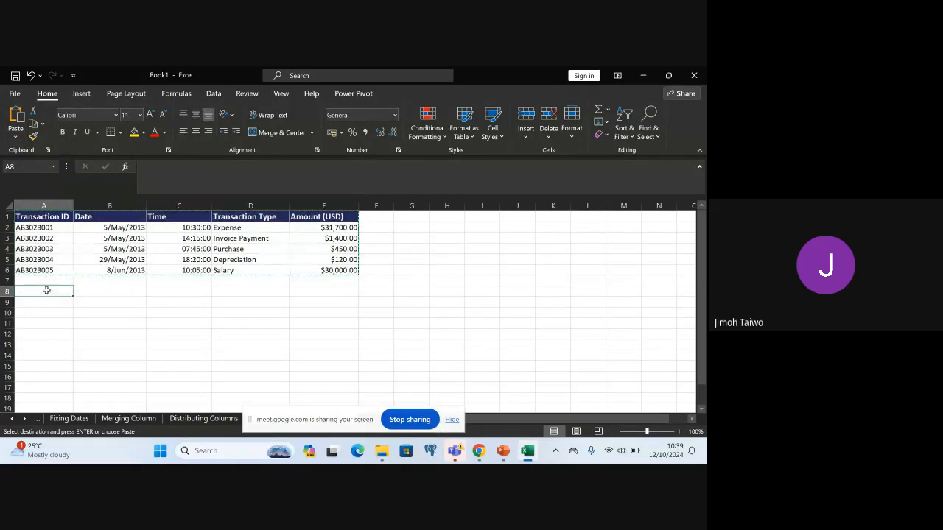
click(15, 137)
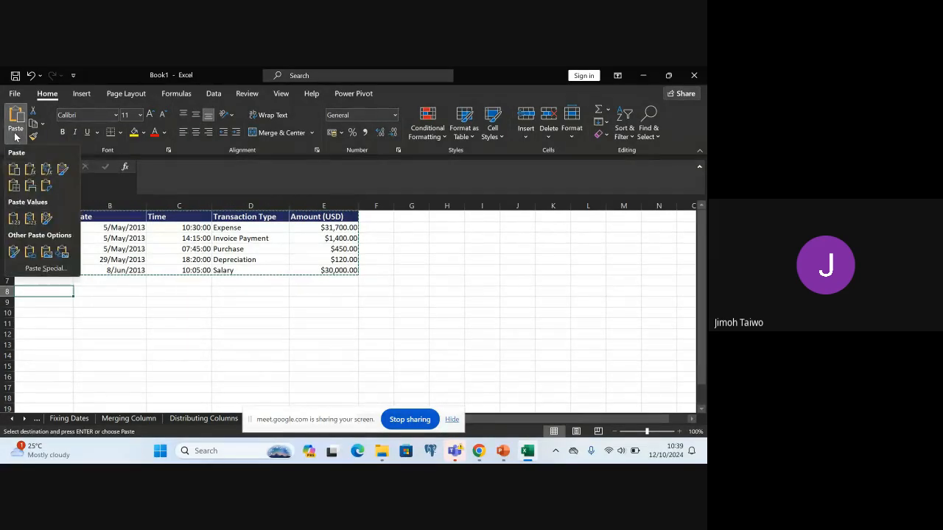
click(52, 190)
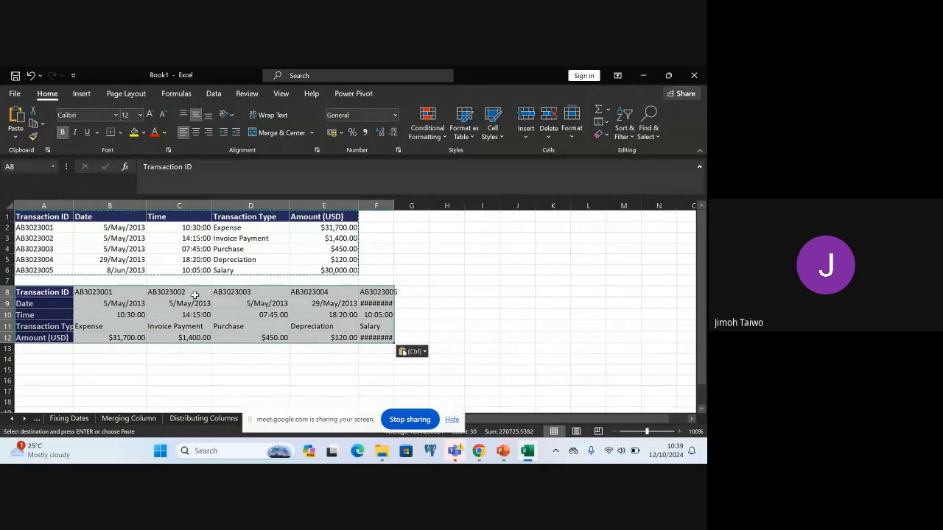
Restore the Excel window to a smaller size and switch to the Reconcile sheet
click(278, 367)
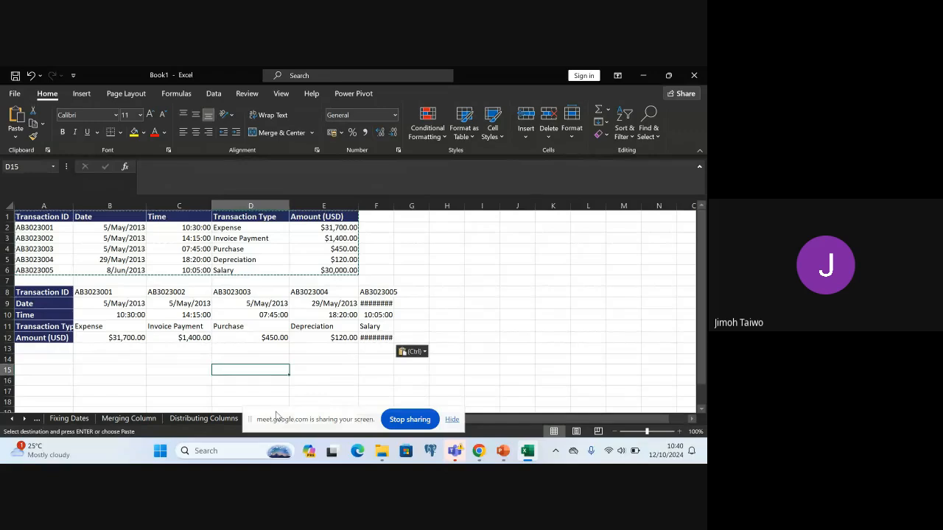
click(668, 75)
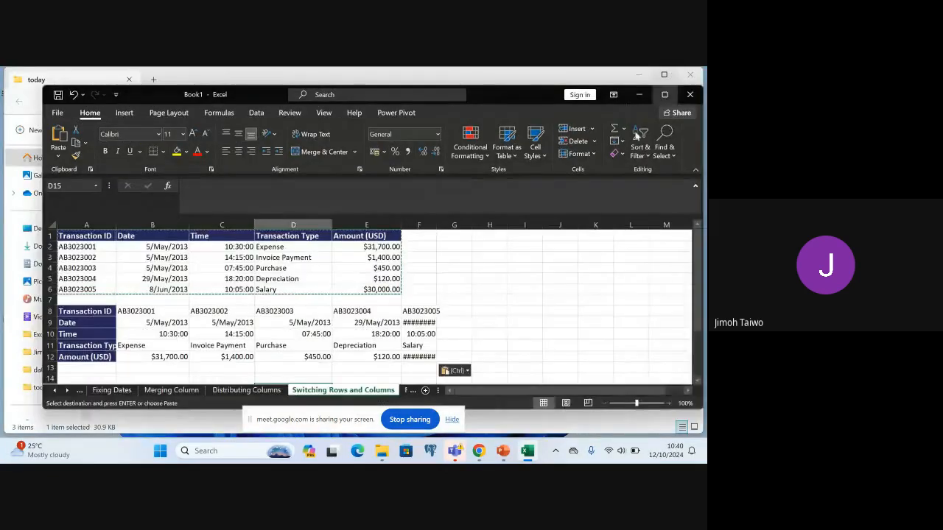
click(407, 391)
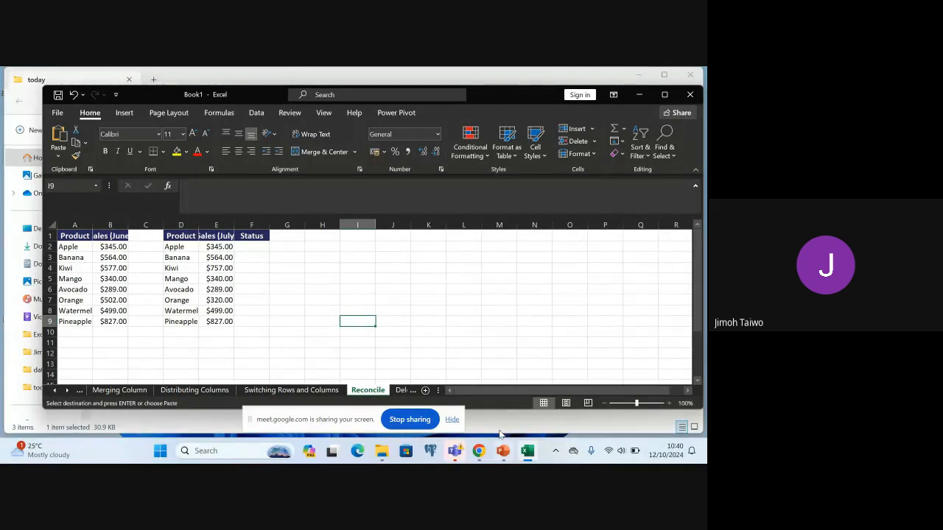
Switch to the PowerPoint lecture, view the slide on Reconciling Table Data, and return to the Excel workbook
click(500, 452)
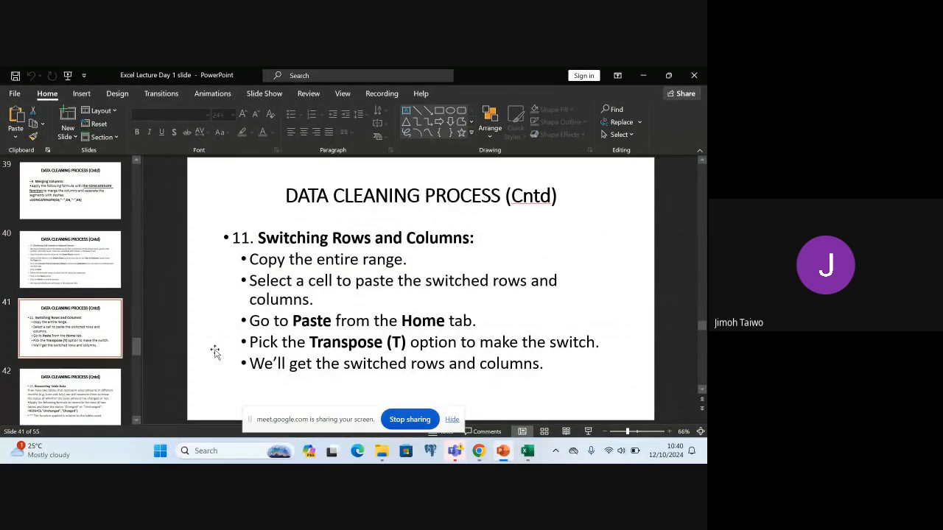
click(68, 398)
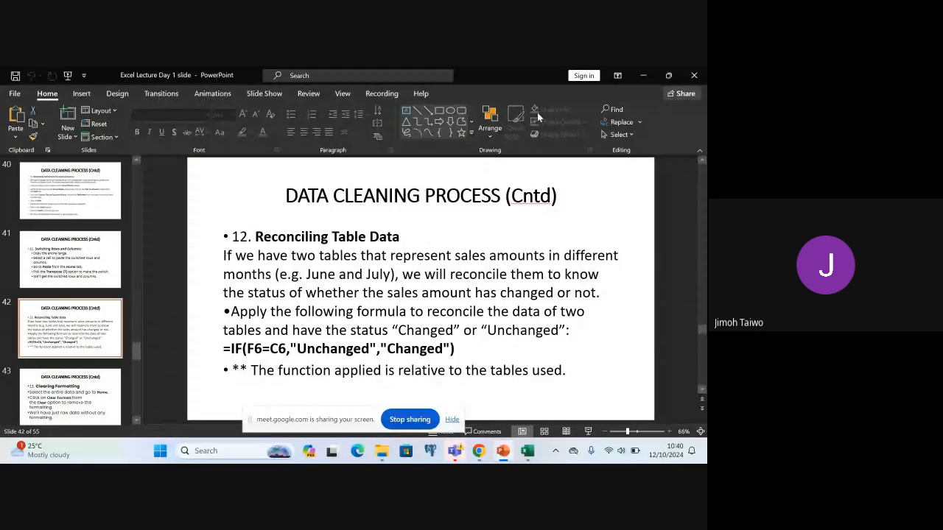
click(643, 74)
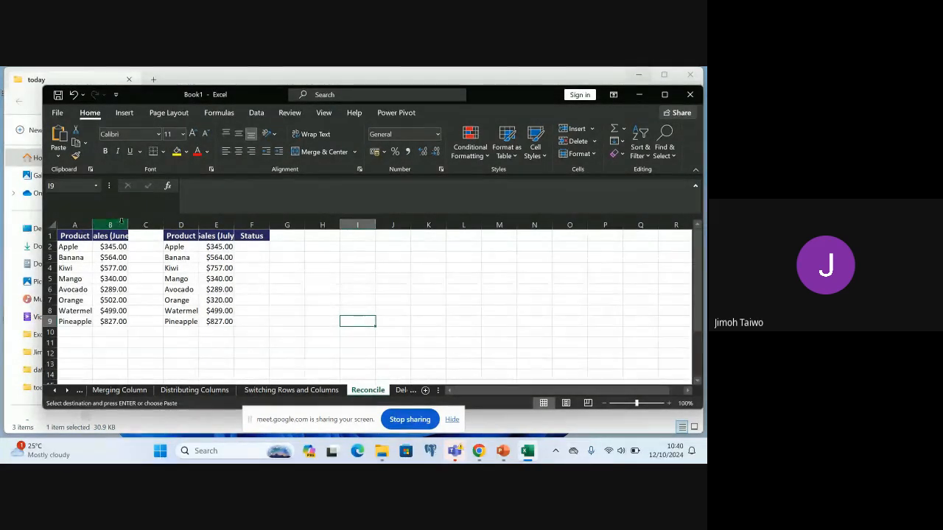
Widen the Sales (June) and Sales (July) columns so their full headers fit
drag(128, 224, 166, 219)
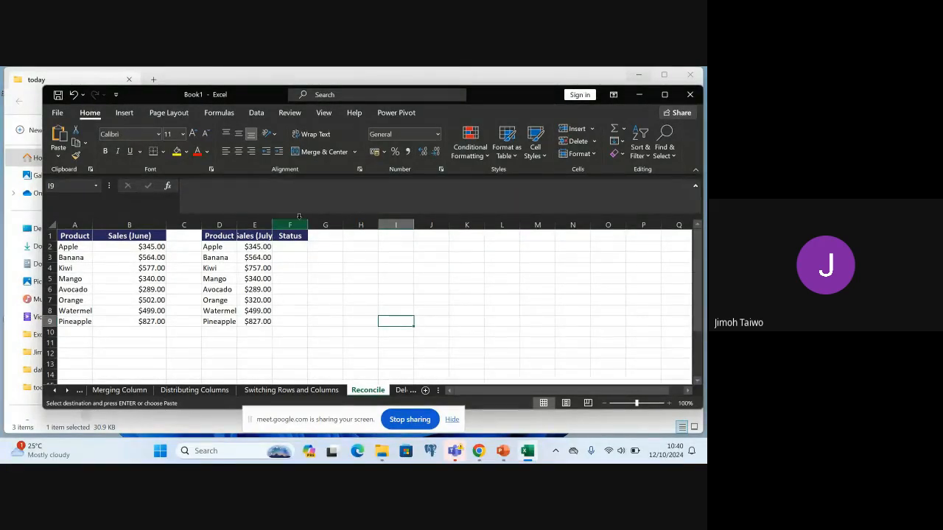
click(316, 247)
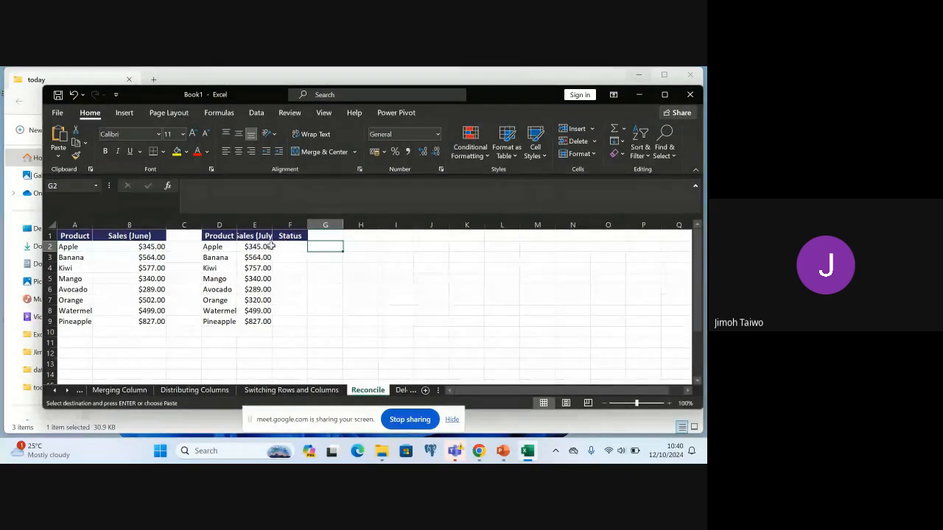
drag(272, 224, 290, 225)
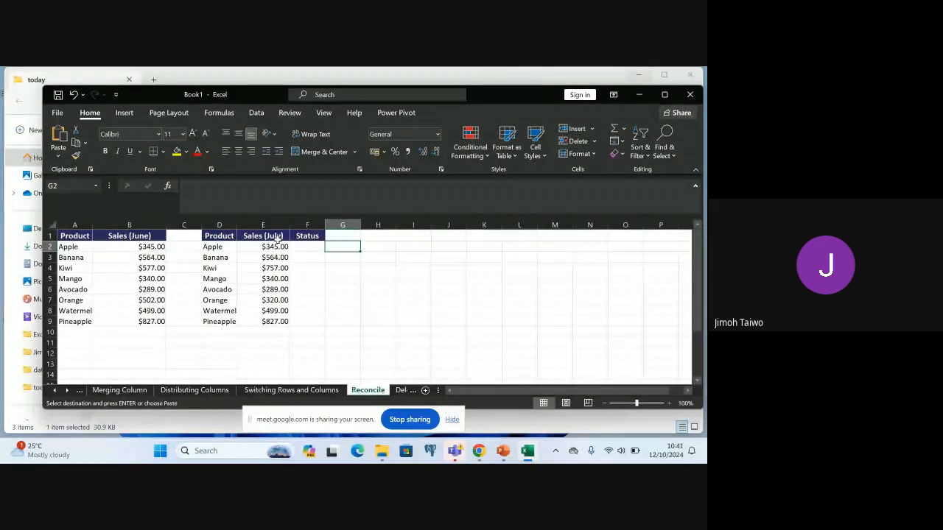
Begin an IF formula in F2, the first Status cell, with the logical test B2=E2
click(307, 249)
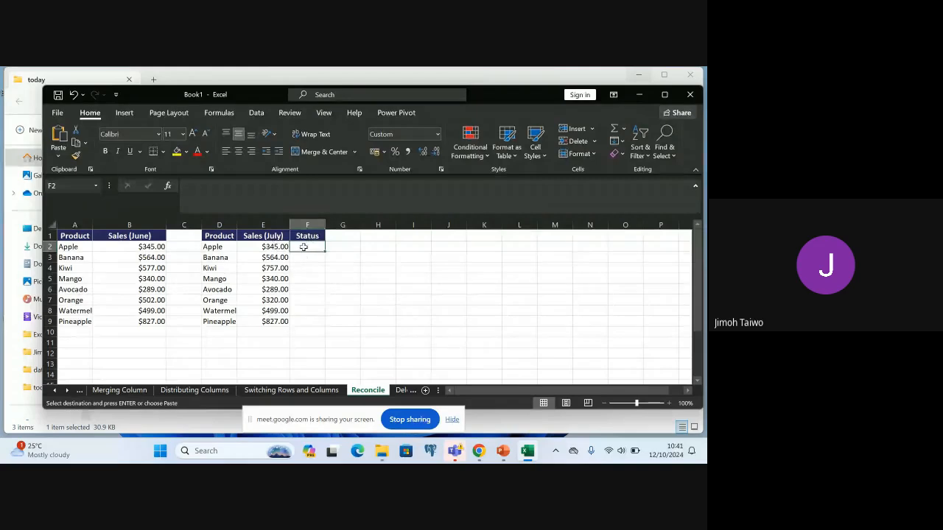
double_click(302, 248)
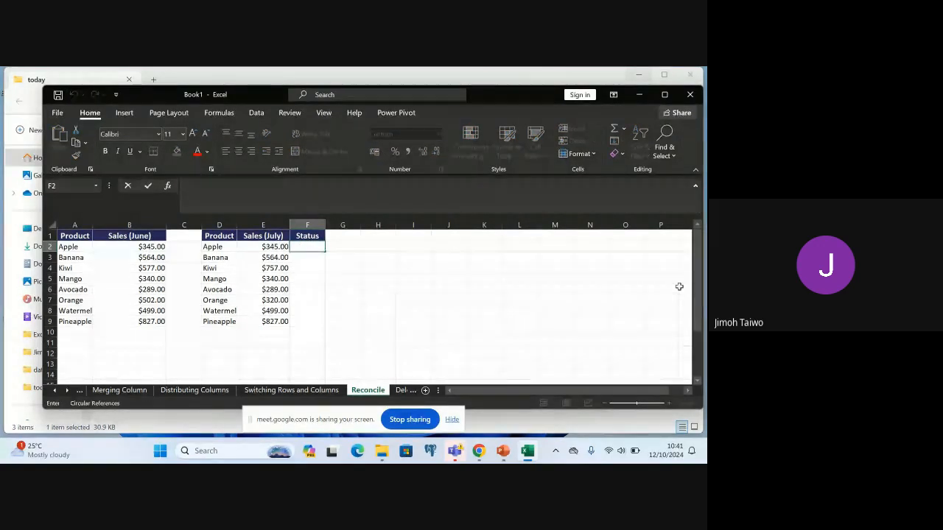
text(=)
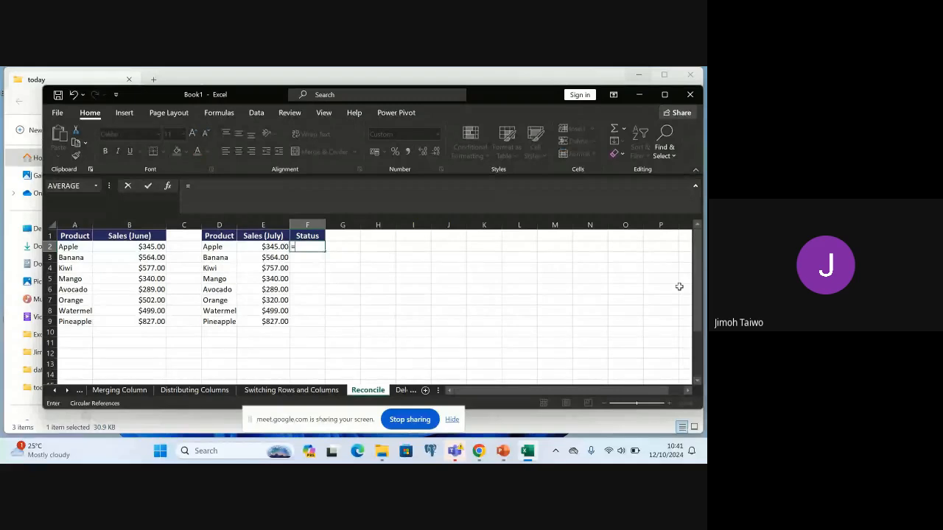
text(IF)
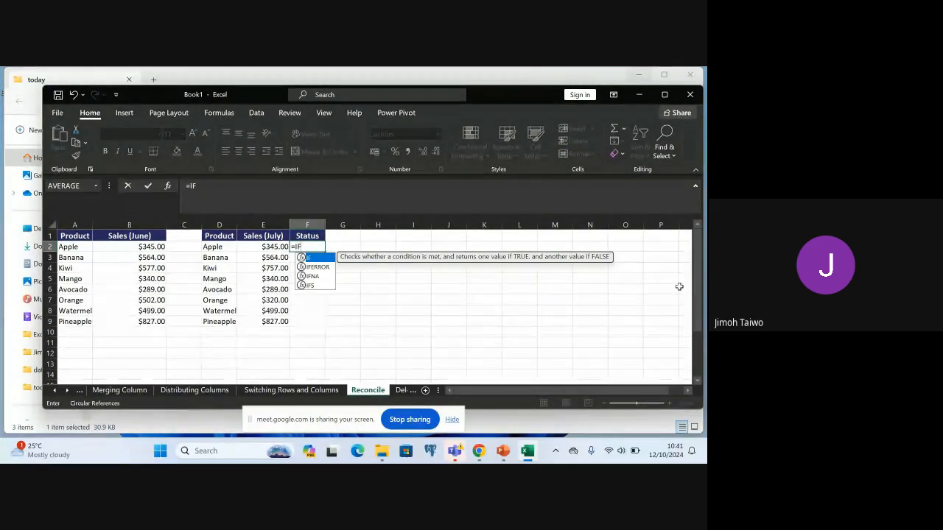
text(()
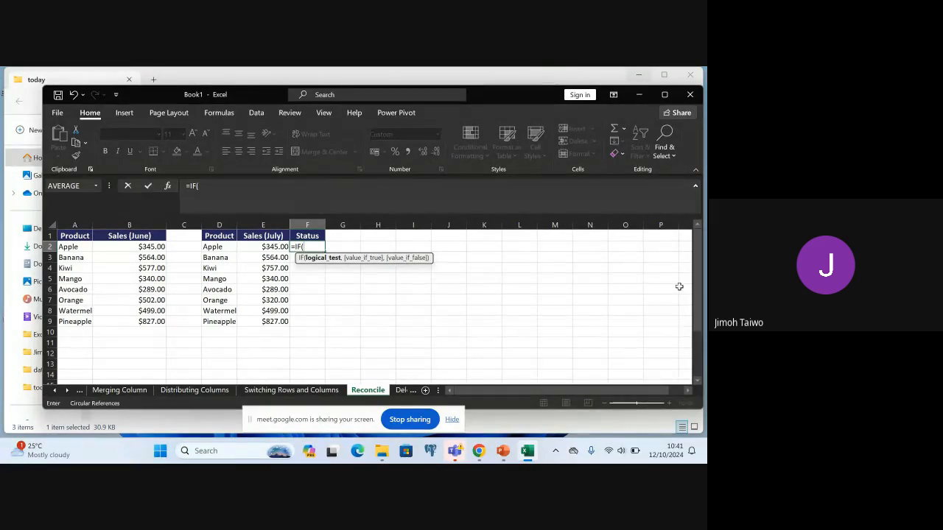
text(B)
key(Escape)
text(2=)
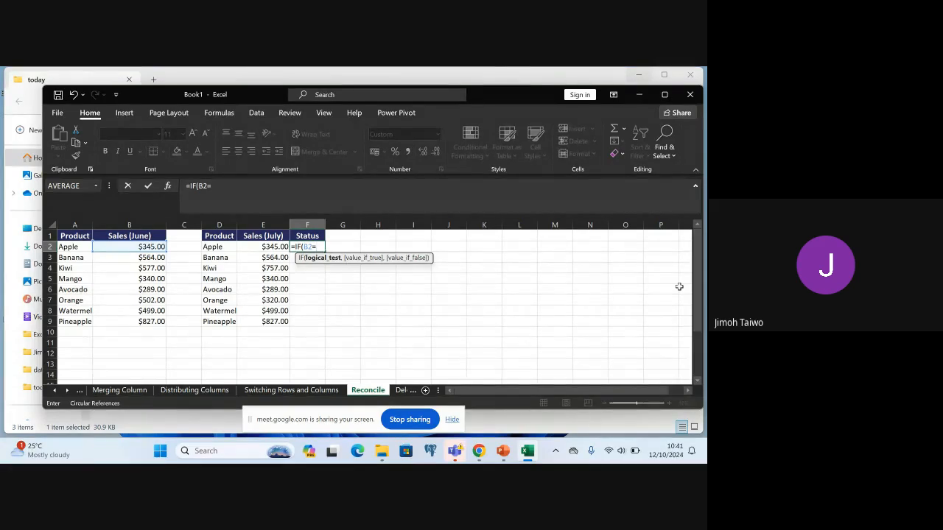
text(E)
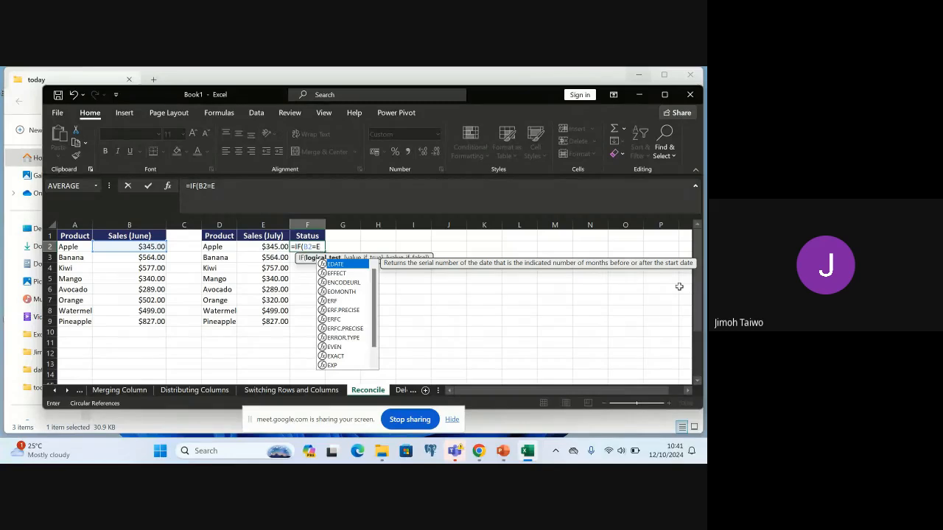
text(2)
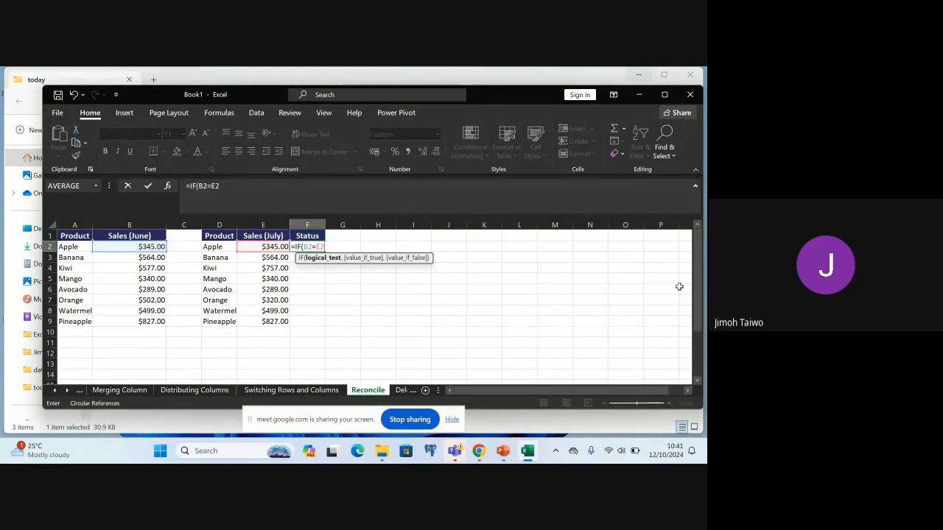
text(,)
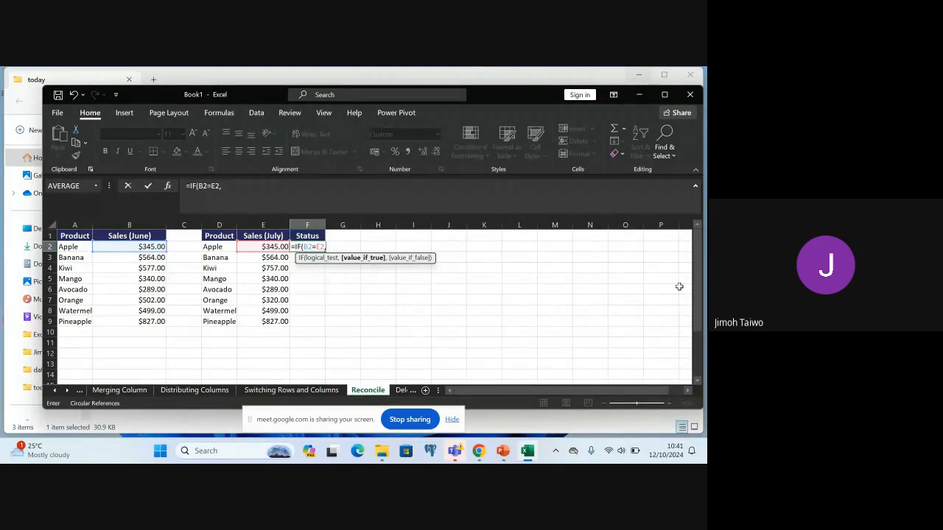
text(@)
Add "Unchanged" as the value-if-true argument of the IF formula in F2
key(BackSpace)
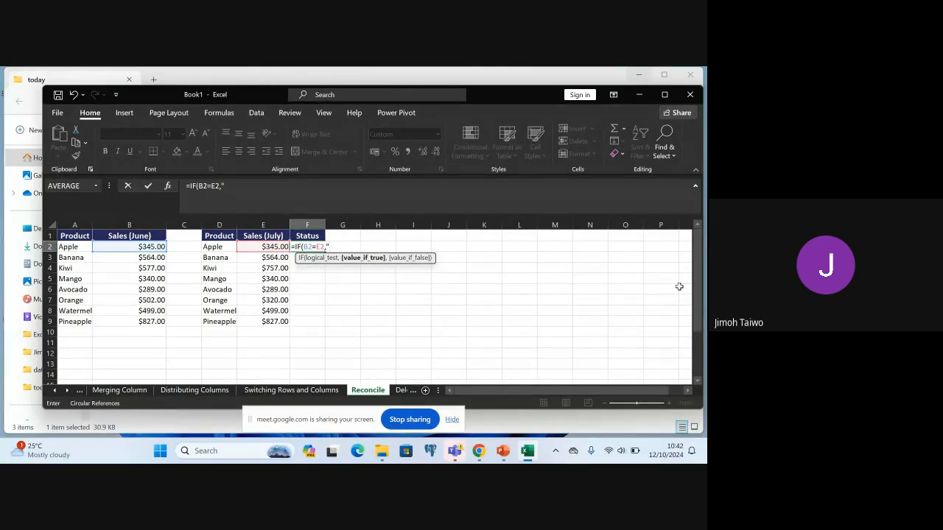
text(uNCHANG)
key(BackSpace)
key(BackSpace)
key(BackSpace)
key(BackSpace)
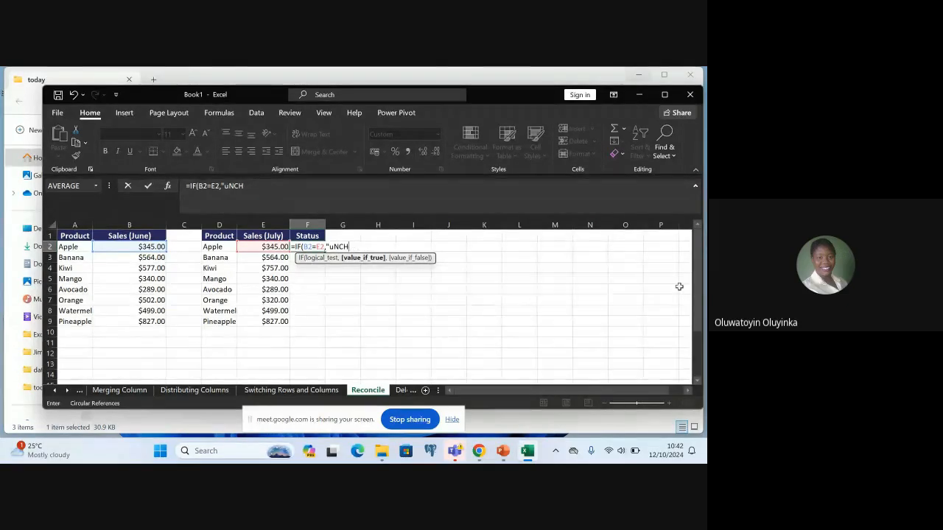
key(BackSpace)
key(BackSpace)
key(BackSpace)
key(BackSpace)
text(Unc)
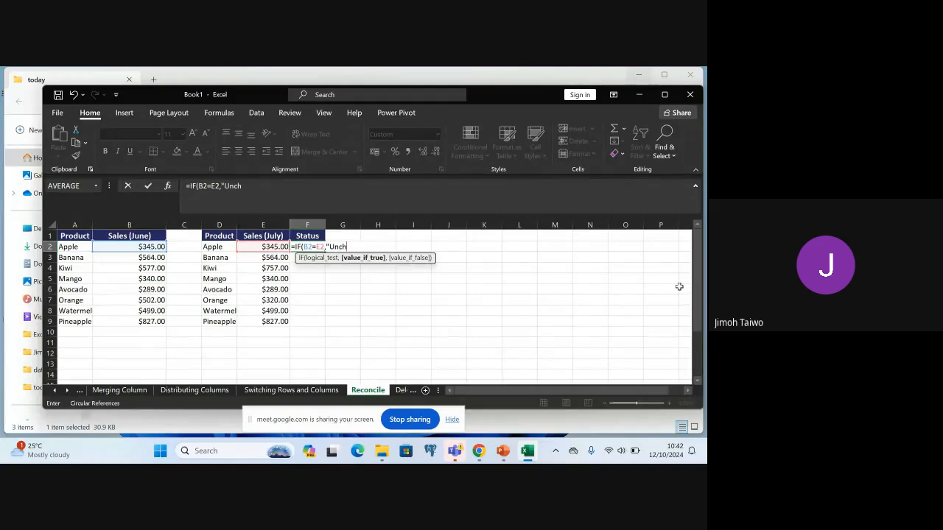
text(hanged@,)
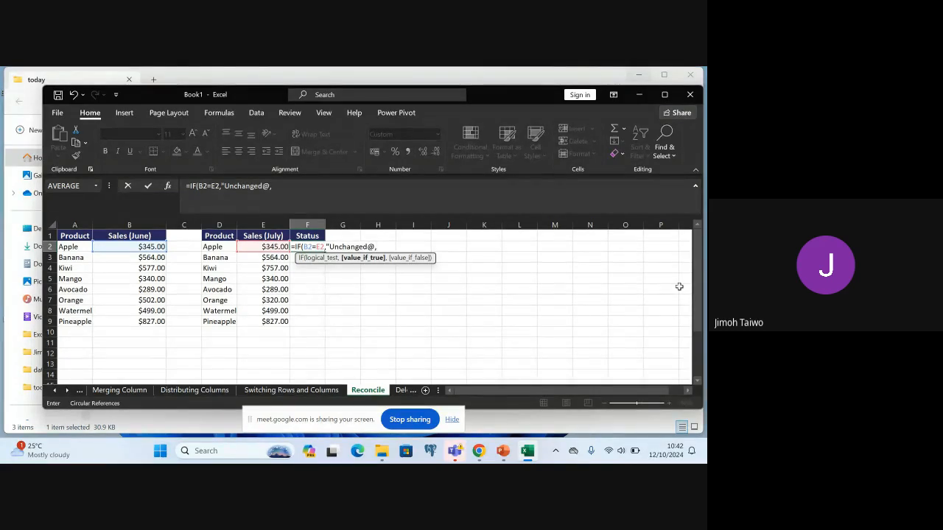
key(BackSpace)
key(BackSpace)
text(",)
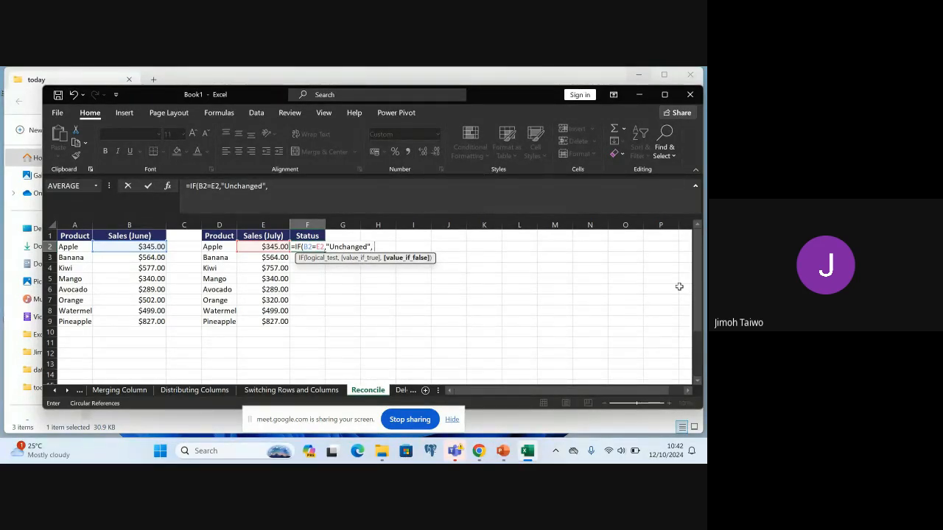
text( "Changed)
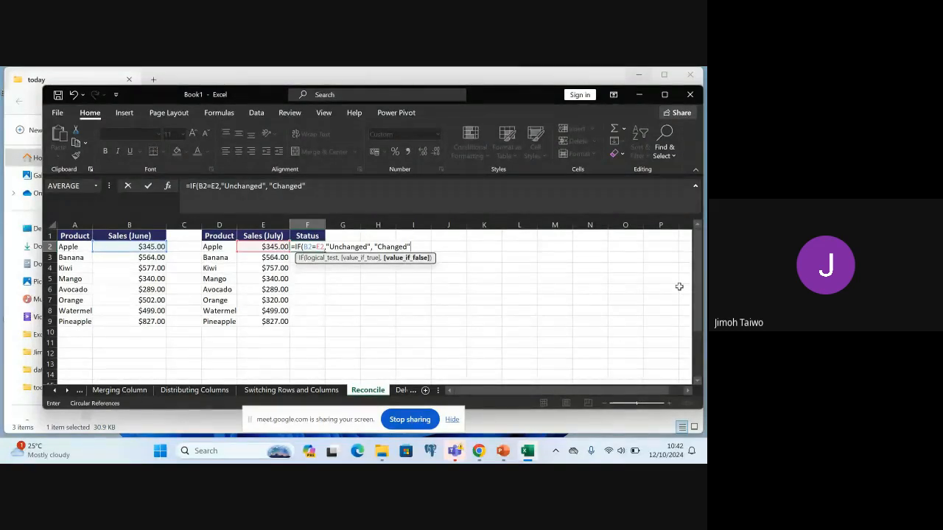
Complete the IF formula in F2 with "Changed" as the value-if-false argument and enter it
text())
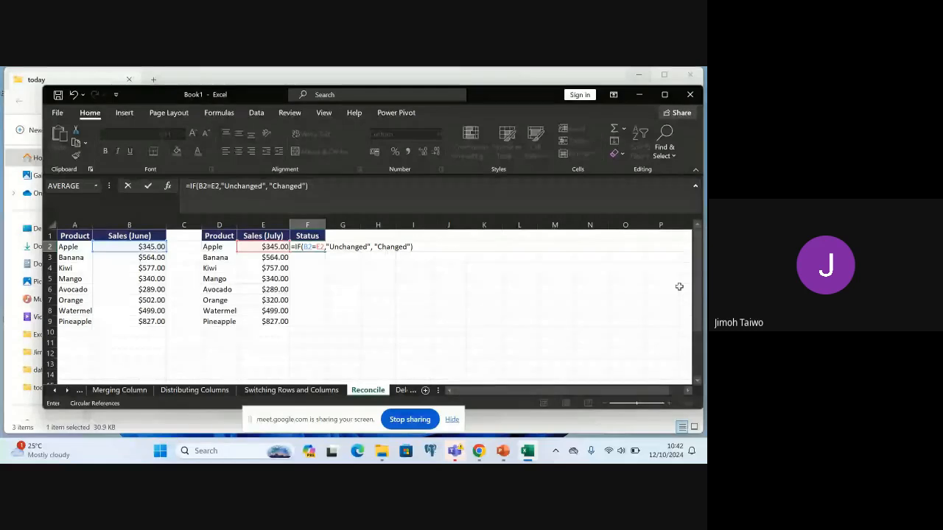
key(Return)
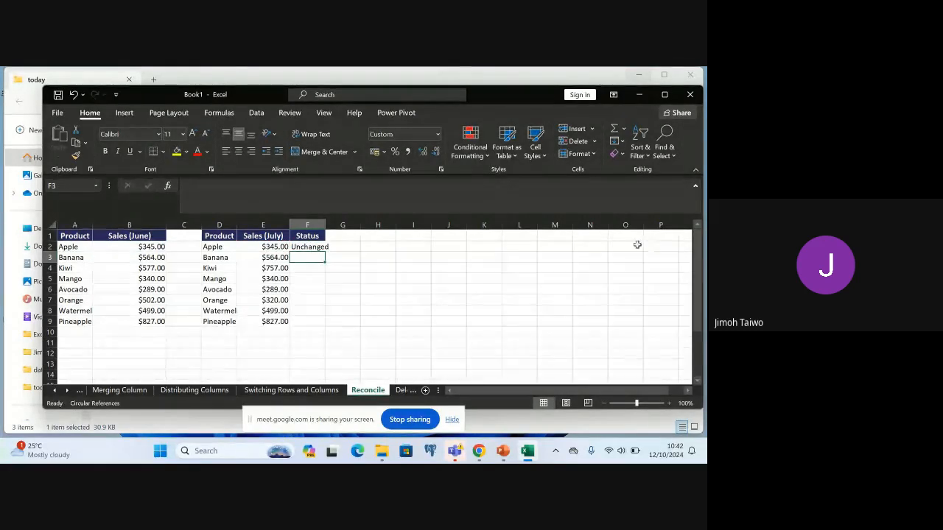
Widen the Status column and fill the F2 formula down through F9
click(313, 247)
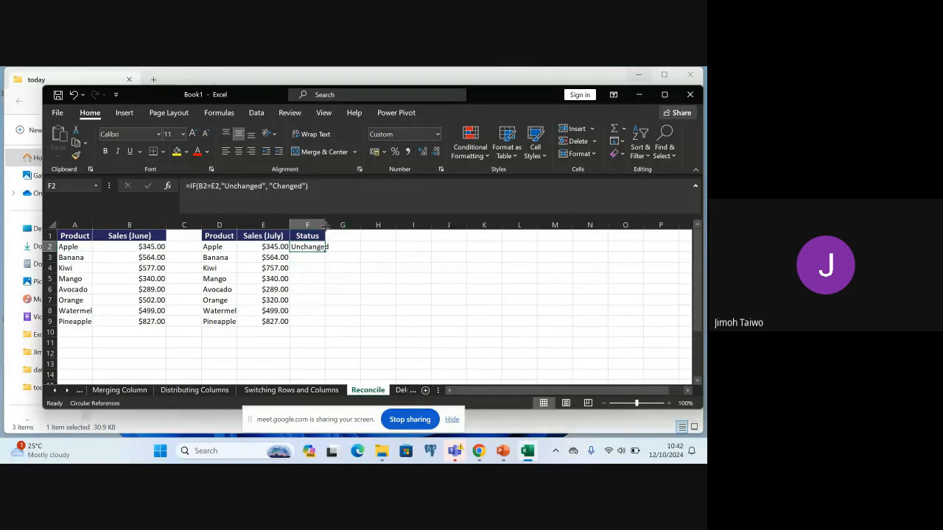
drag(326, 224, 335, 323)
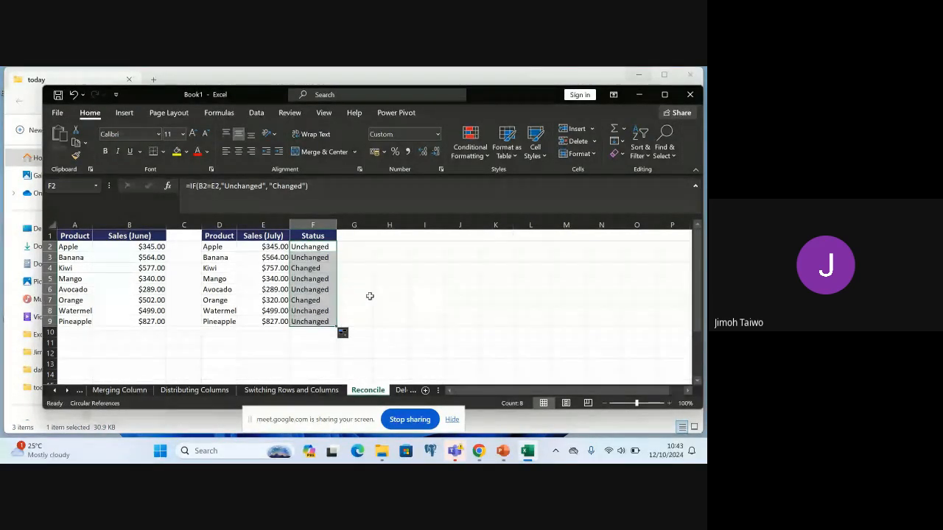
click(369, 294)
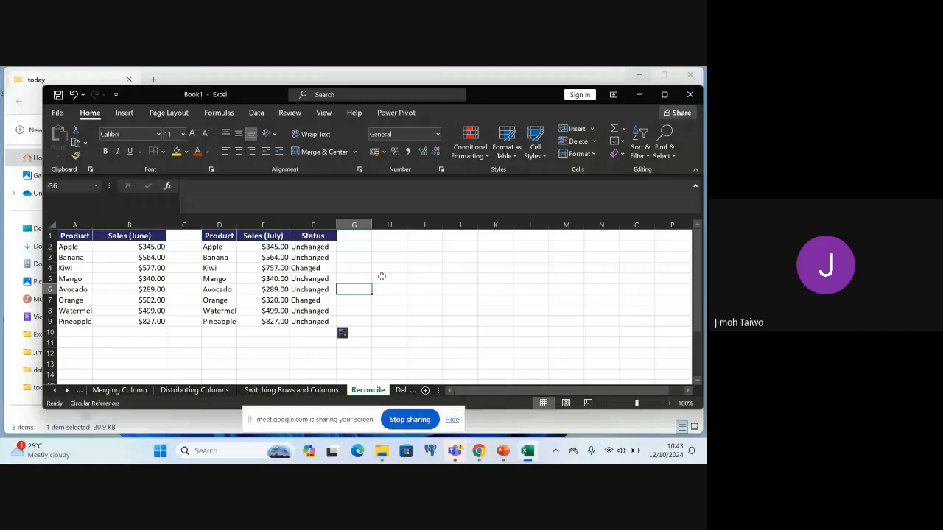
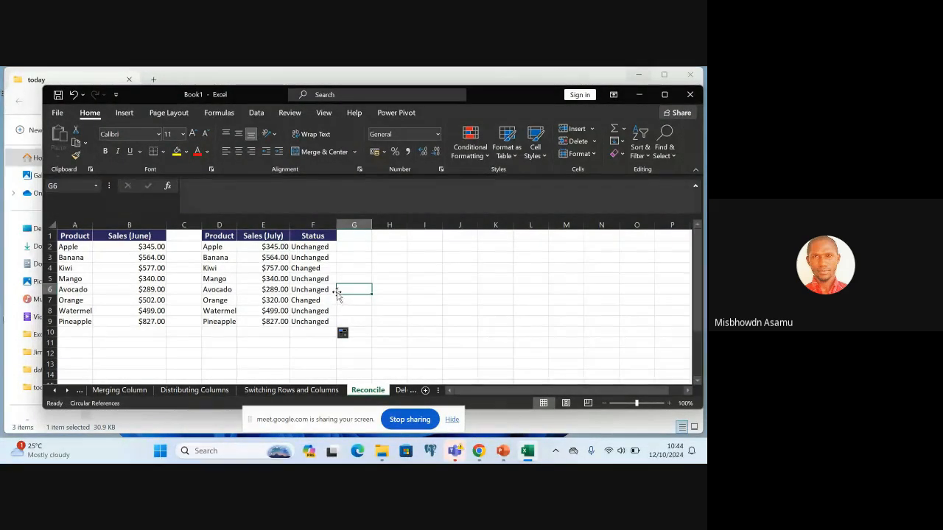
Review the IF formula in F2 of the Reconcile sheet, including its logical test and the two result arguments
double_click(313, 248)
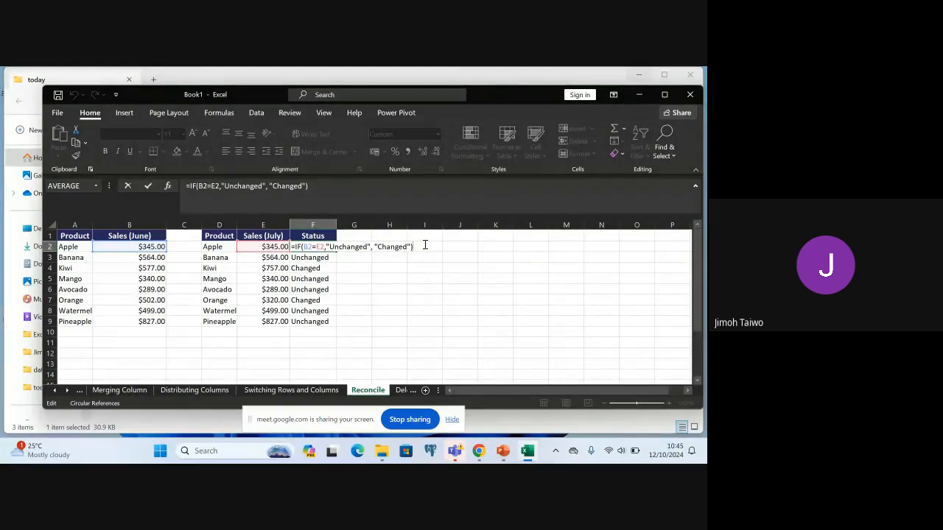
key(Return)
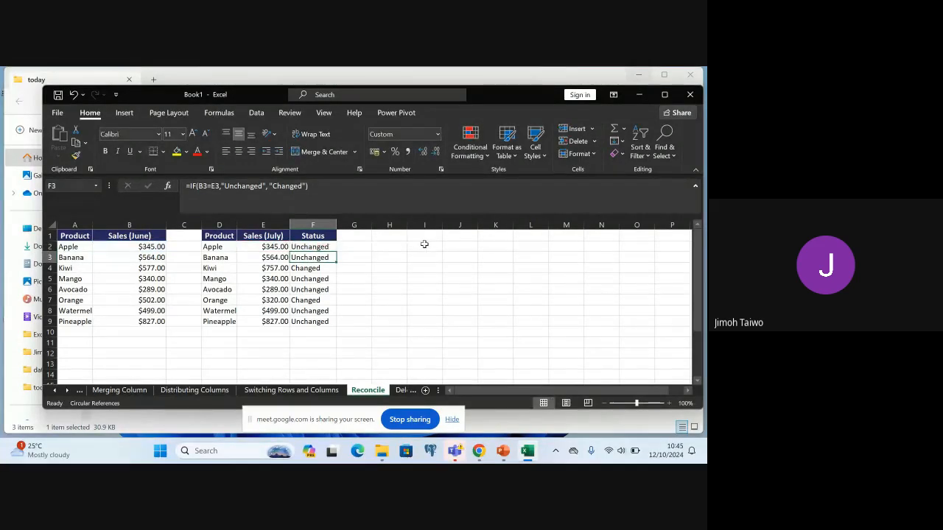
click(400, 395)
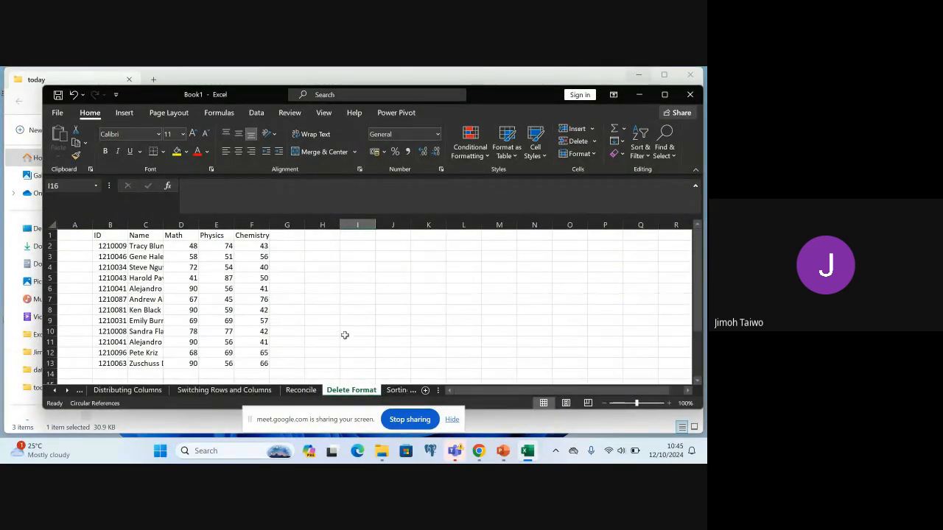
click(398, 391)
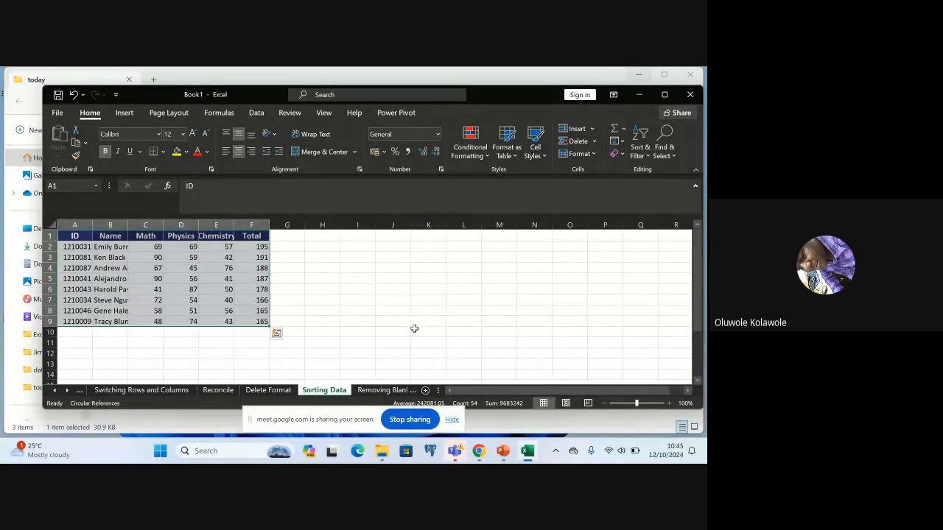
click(218, 391)
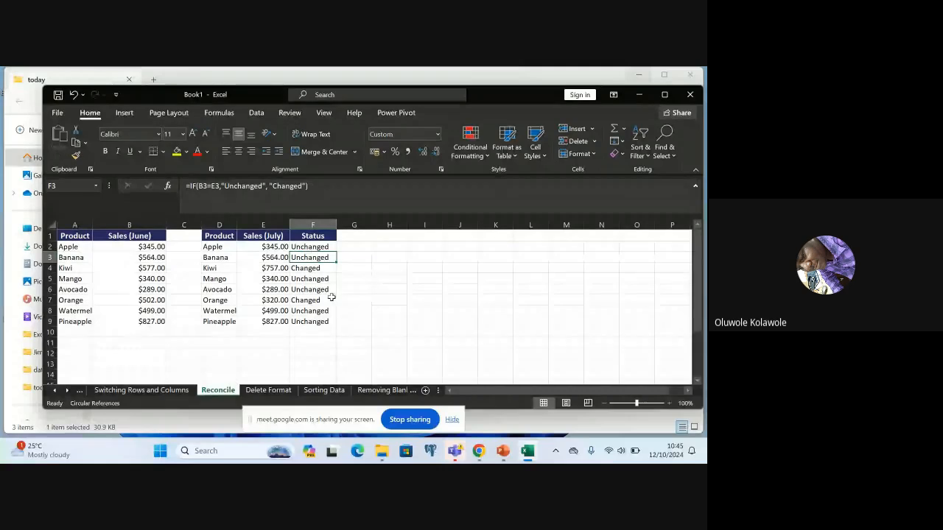
click(353, 269)
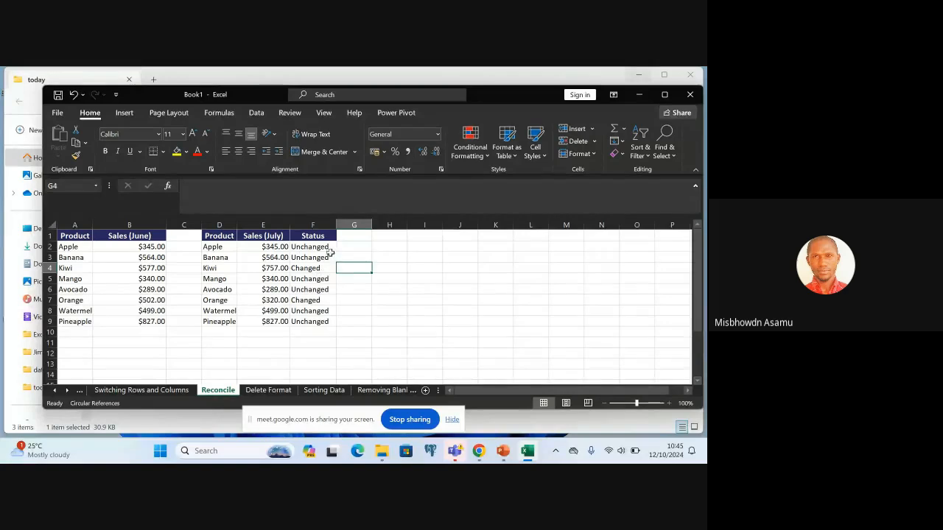
double_click(330, 248)
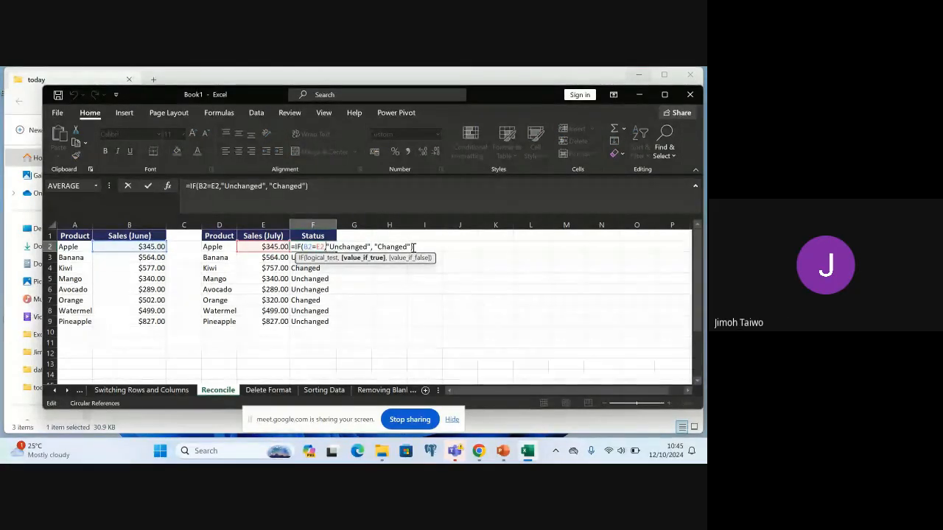
click(415, 247)
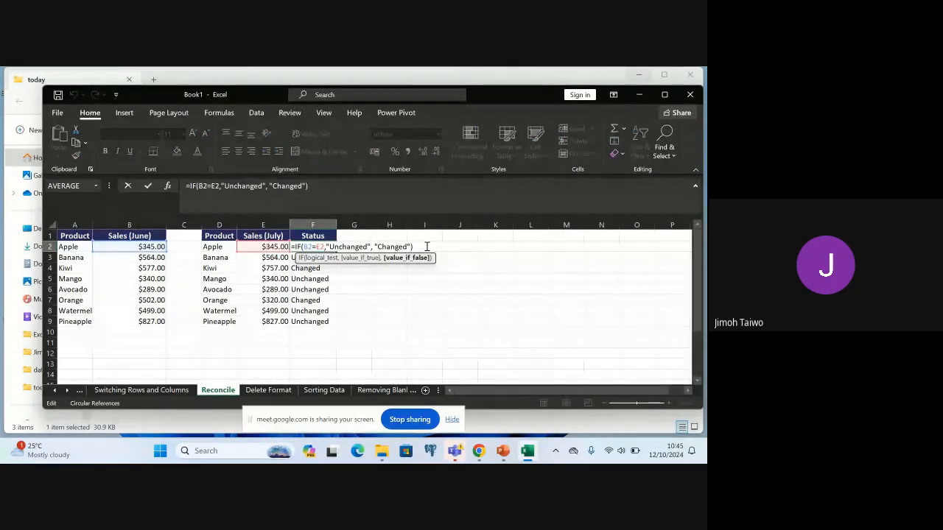
click(427, 247)
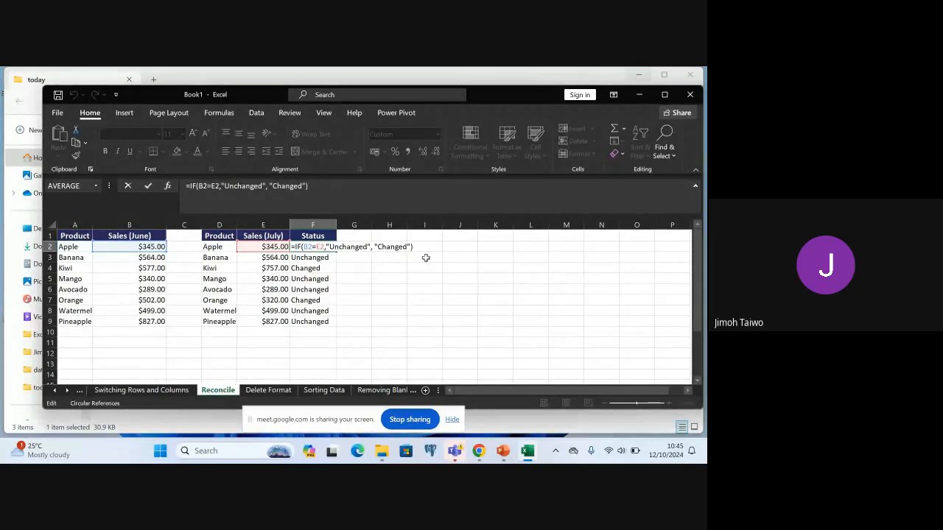
click(425, 258)
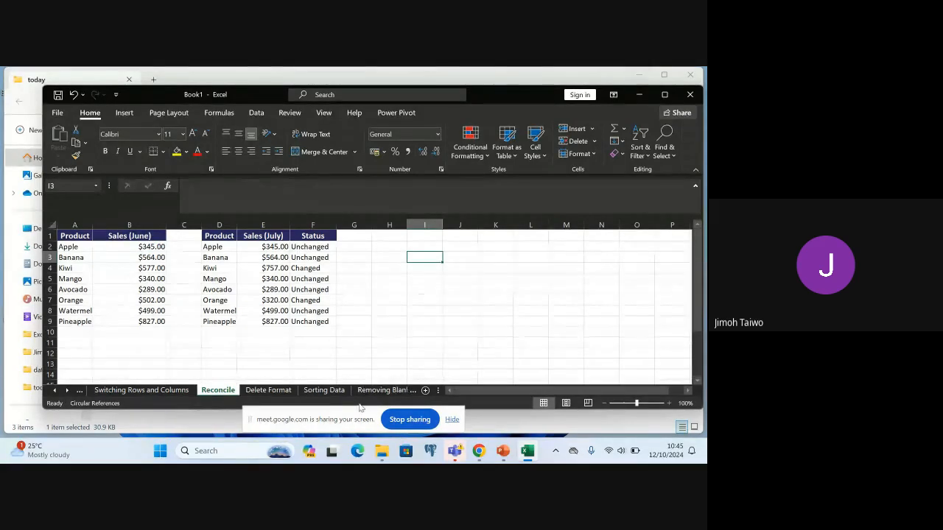
Go to the Sorting Data sheet and widen the Name, Chemistry and Total columns
click(324, 390)
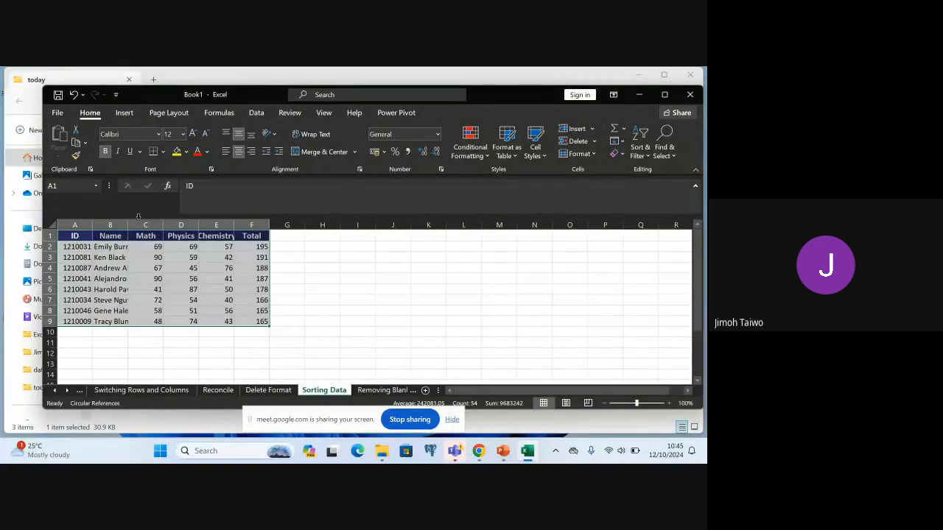
click(295, 276)
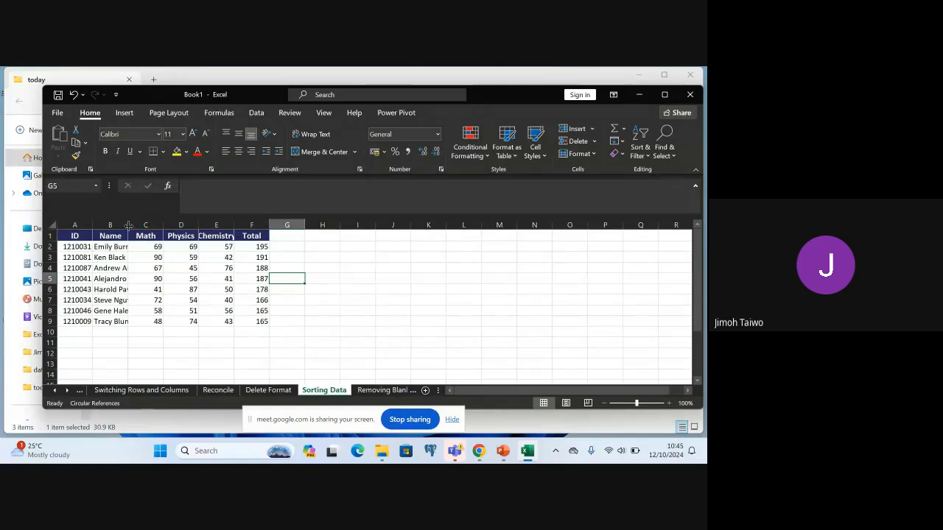
drag(129, 225, 155, 224)
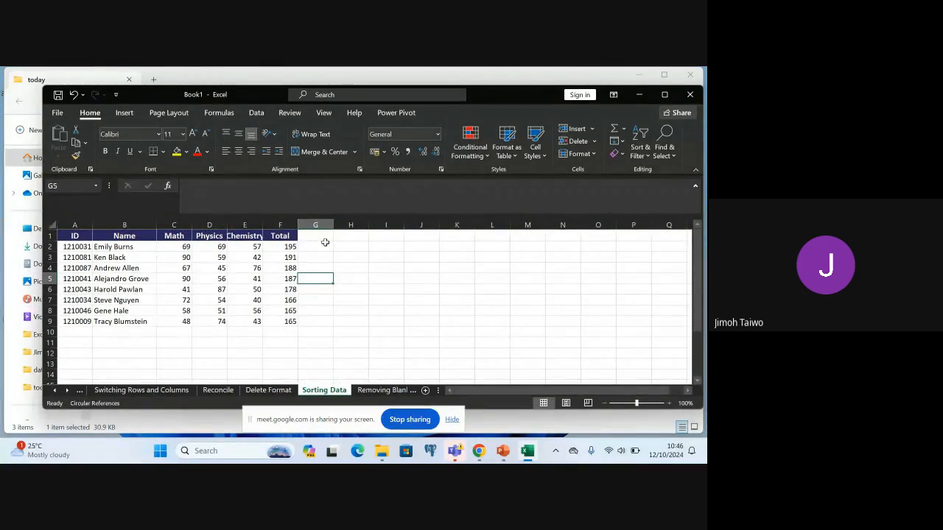
drag(264, 222, 328, 224)
click(370, 320)
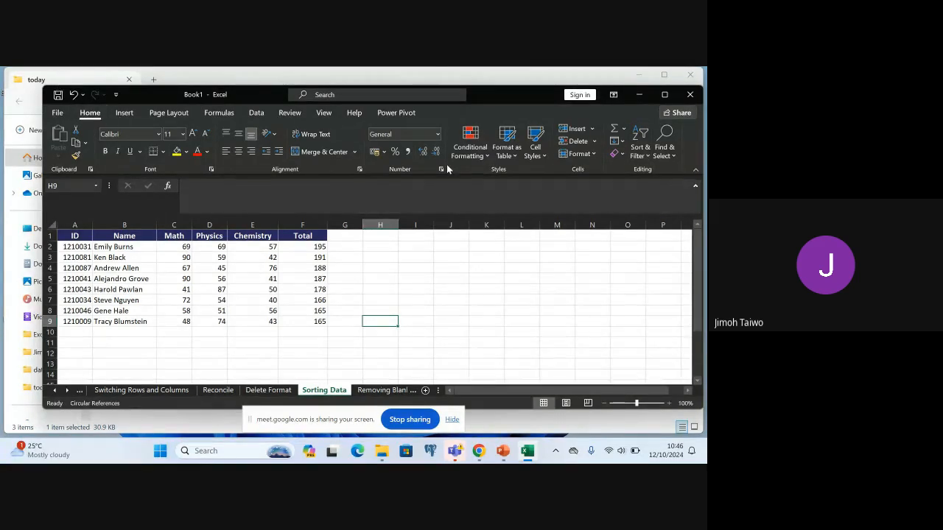
Try to sort A to Z from the empty cell H9 outside the table
click(641, 151)
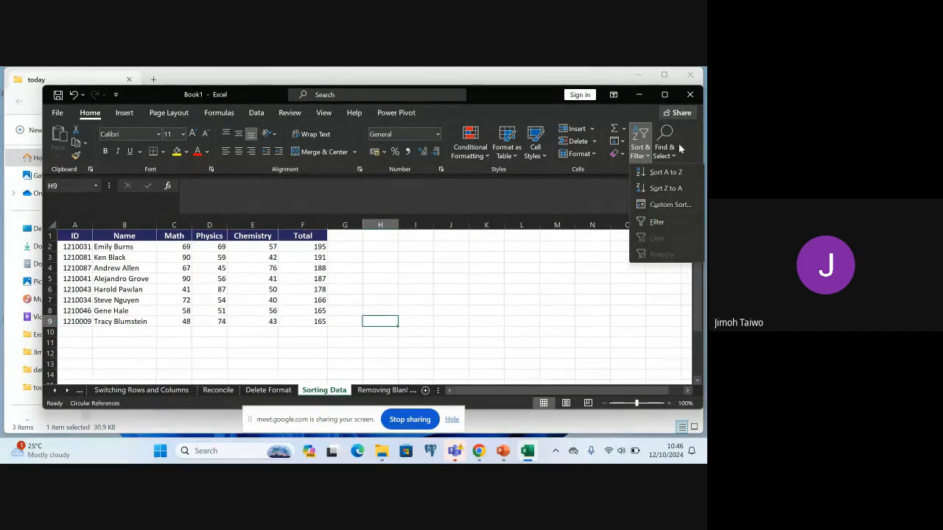
click(674, 173)
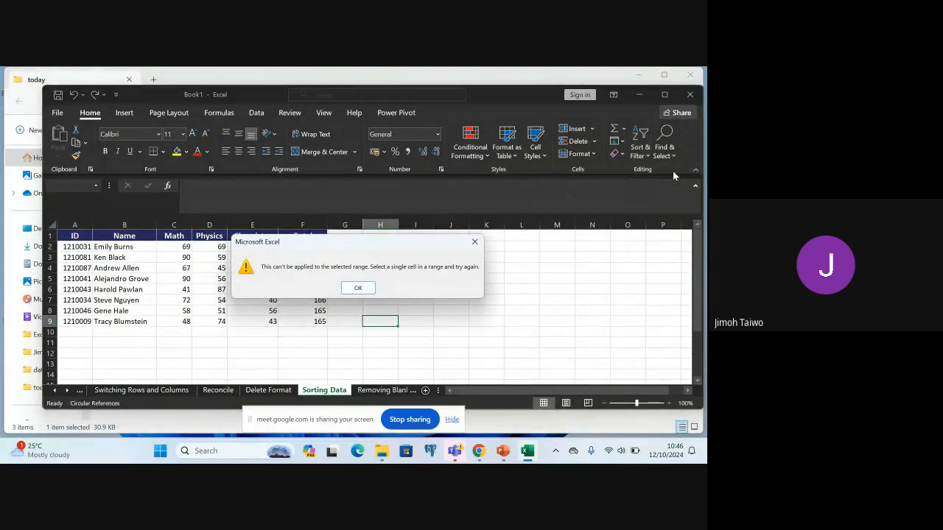
click(358, 289)
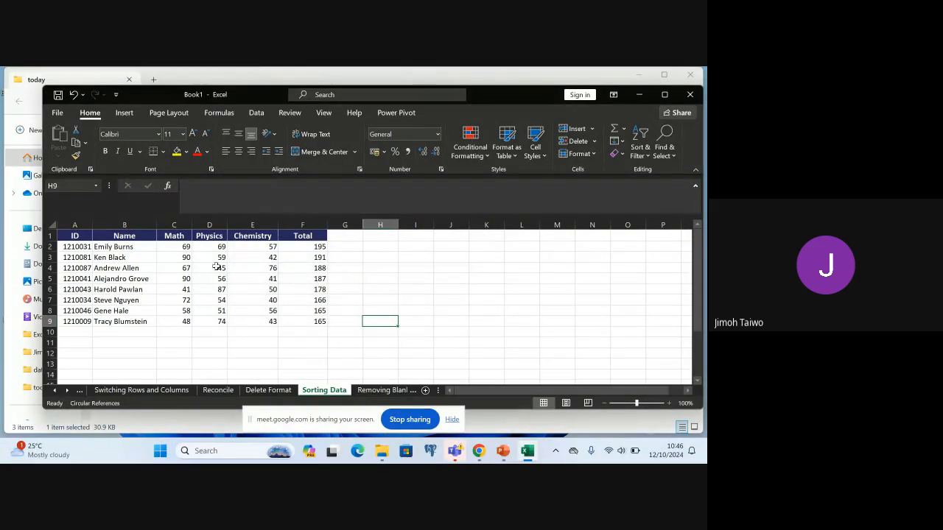
Sort the Total values in F2:F9 from smallest to largest with the selection expanded, and undo the sort
click(295, 246)
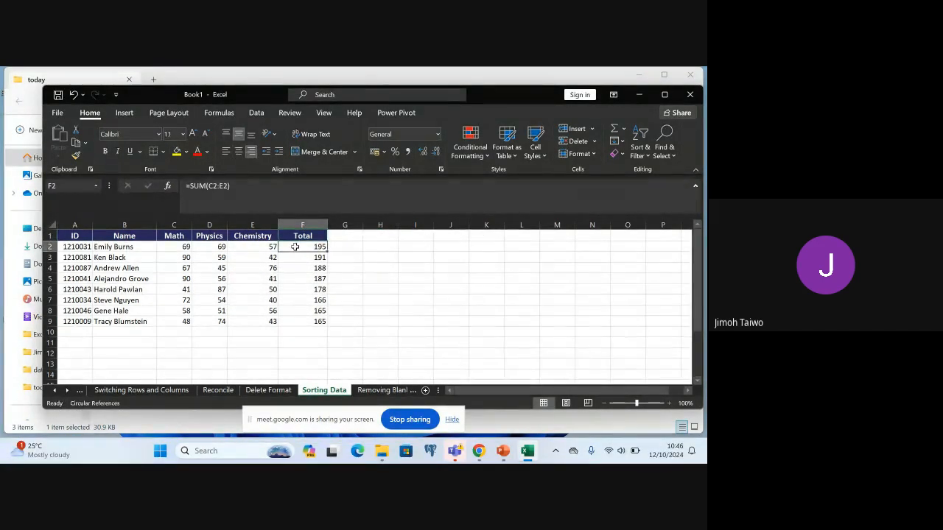
shift+click(318, 321)
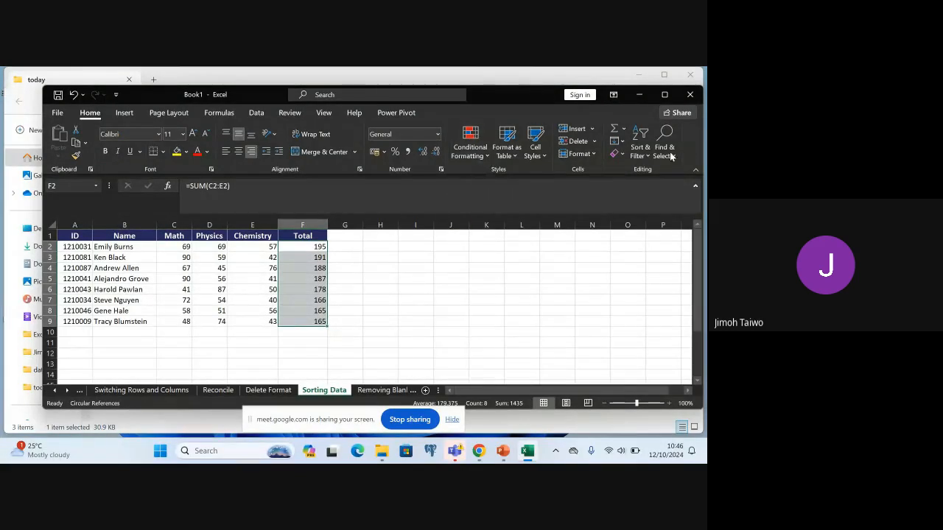
click(640, 151)
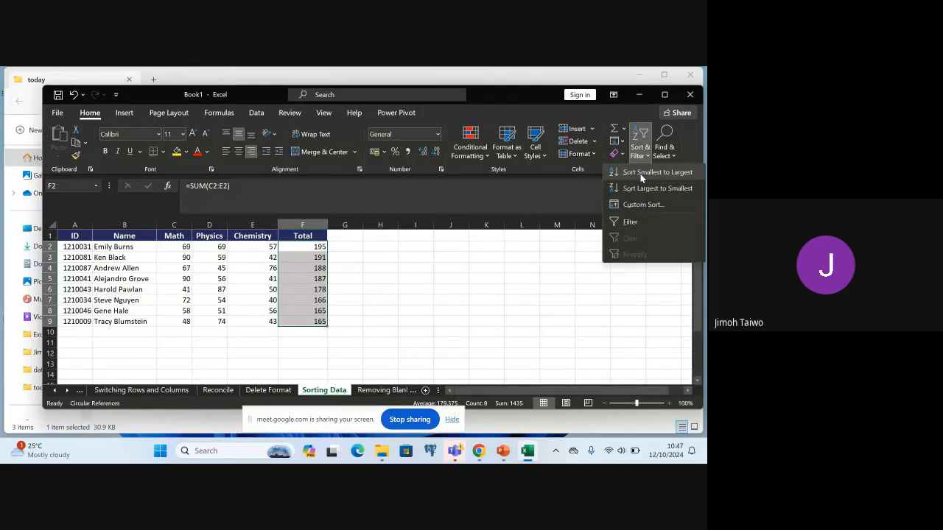
click(640, 174)
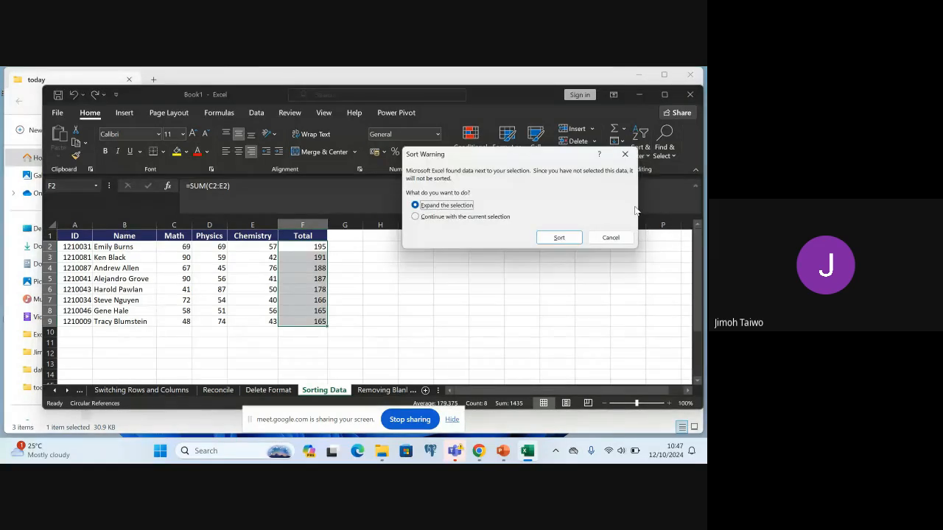
click(559, 239)
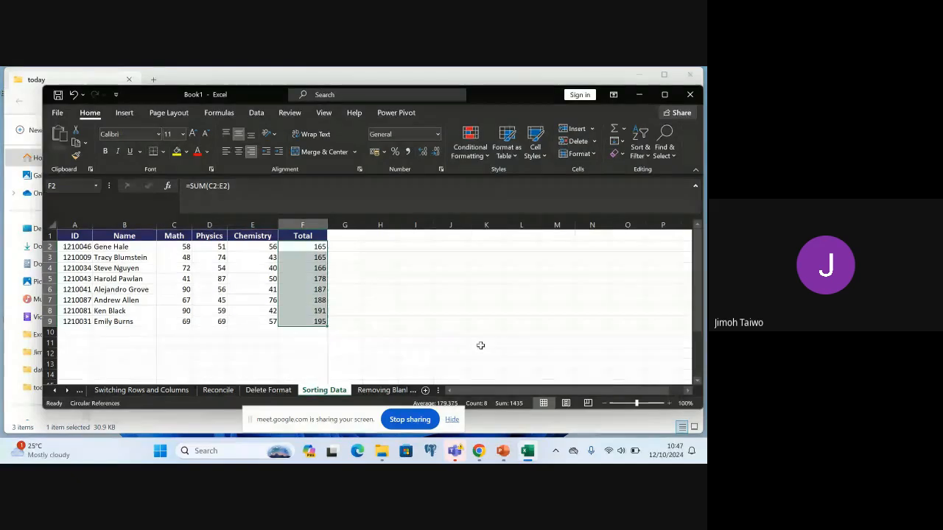
click(423, 324)
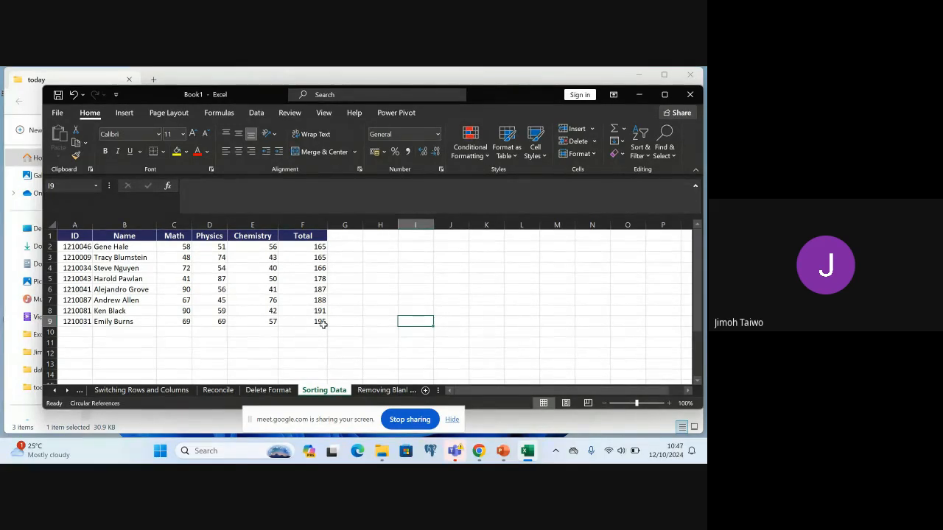
key(ctrl+z)
click(359, 280)
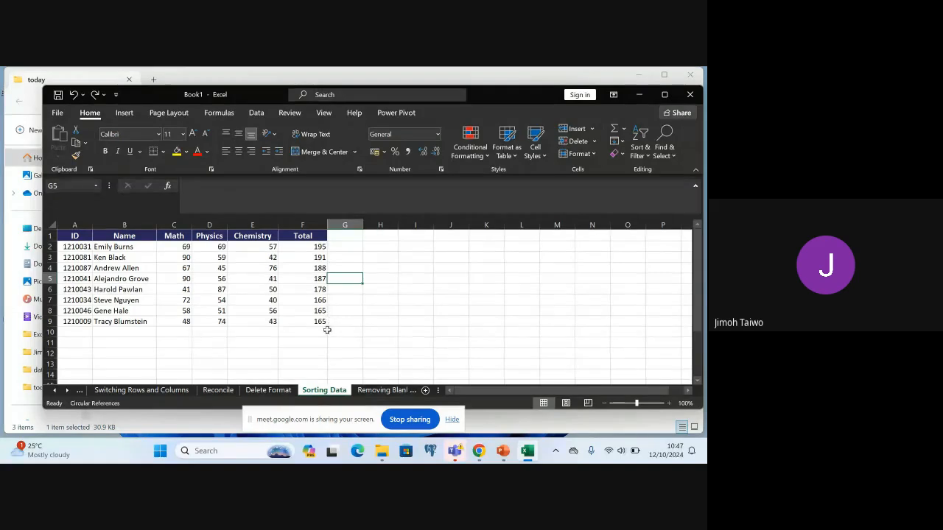
Repeat the smallest-to-largest sort on the Total values in F2:F9, expanding the selection to the neighbouring columns
click(302, 247)
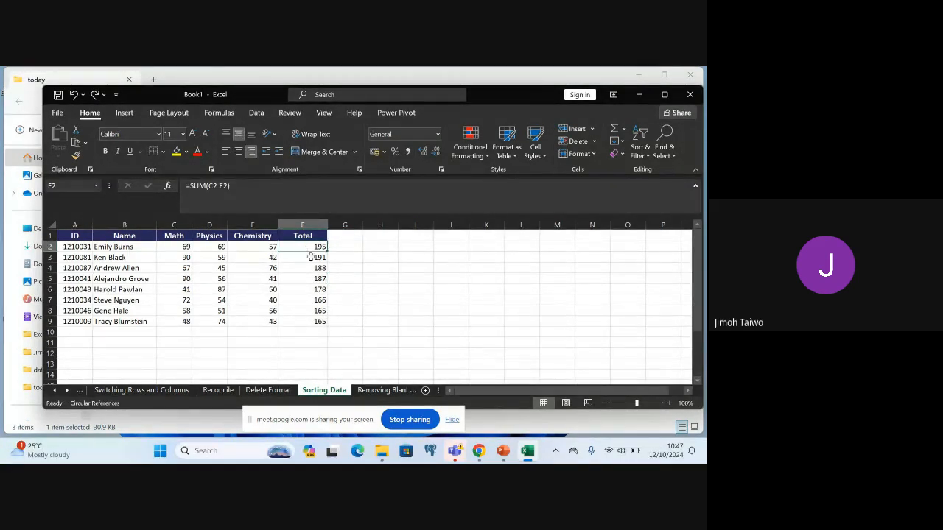
shift+click(318, 322)
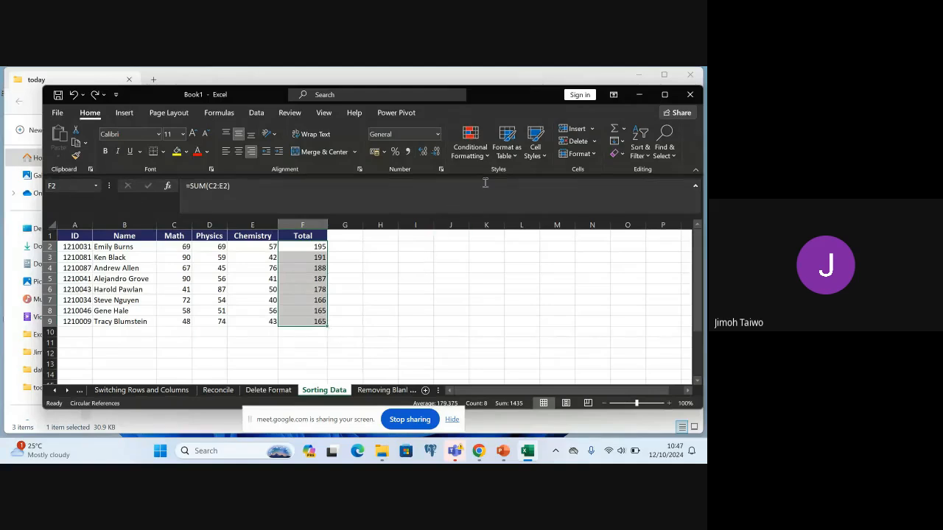
click(644, 154)
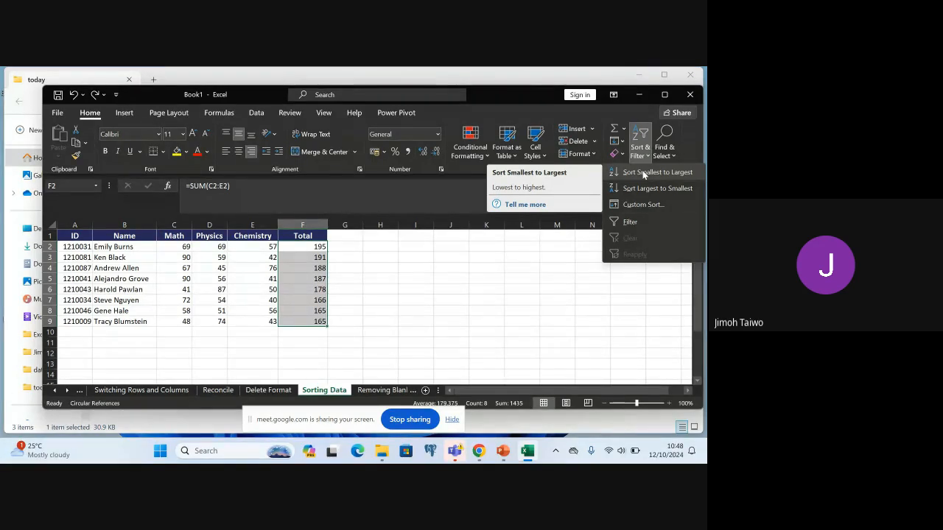
click(643, 174)
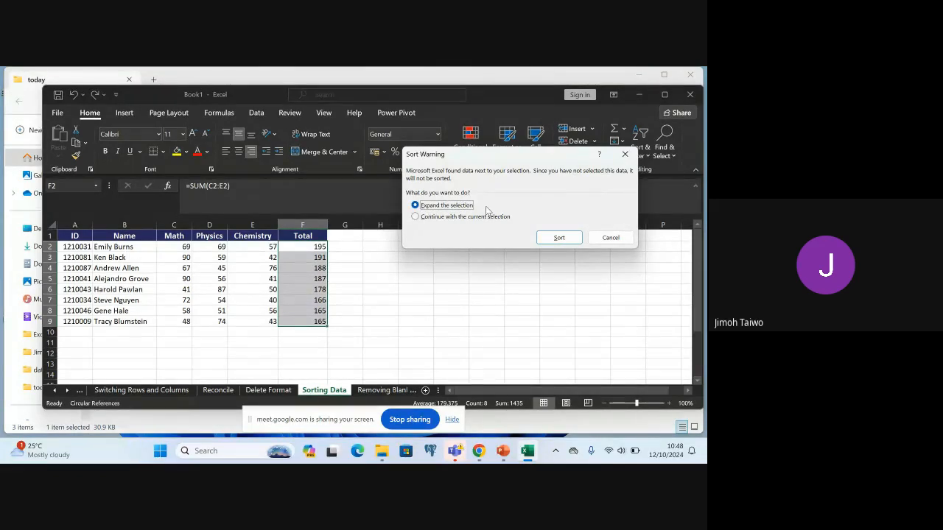
click(560, 237)
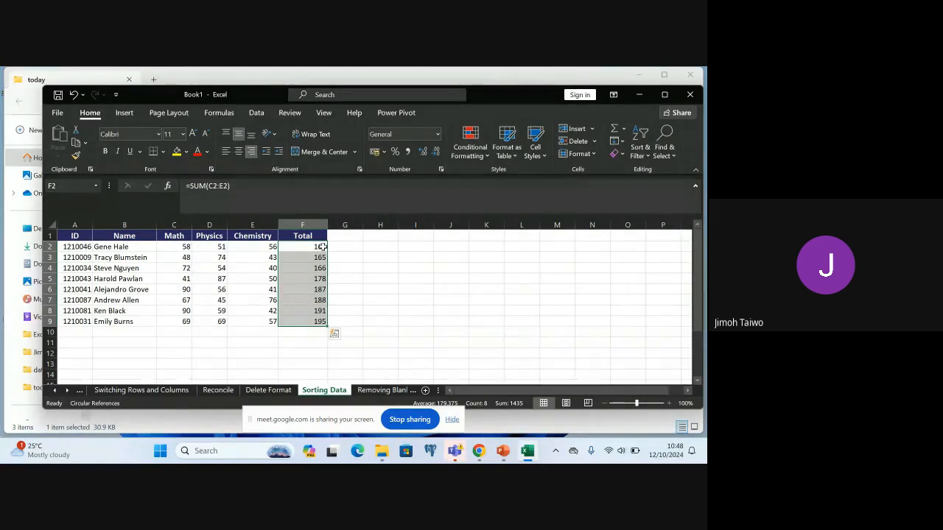
click(340, 316)
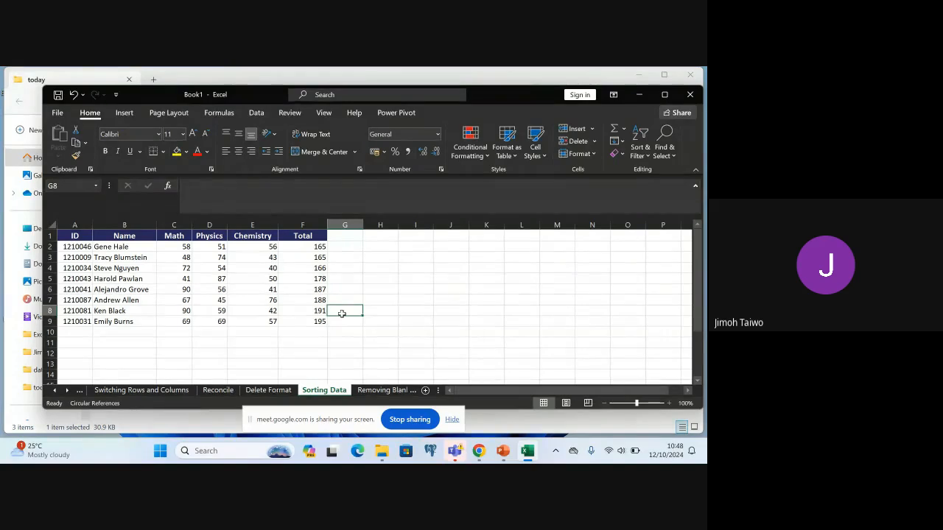
Undo the last sort and sort the student rows by Total from largest to smallest
key(ctrl+z)
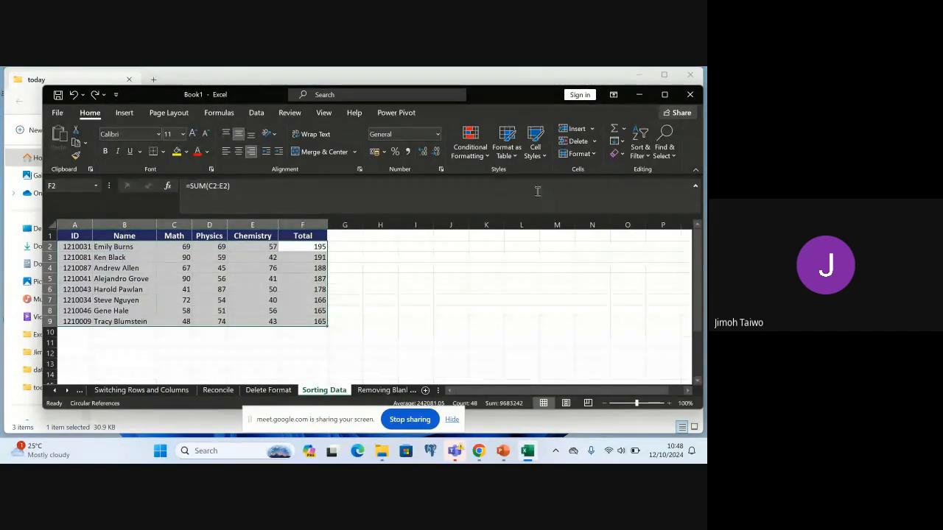
click(640, 143)
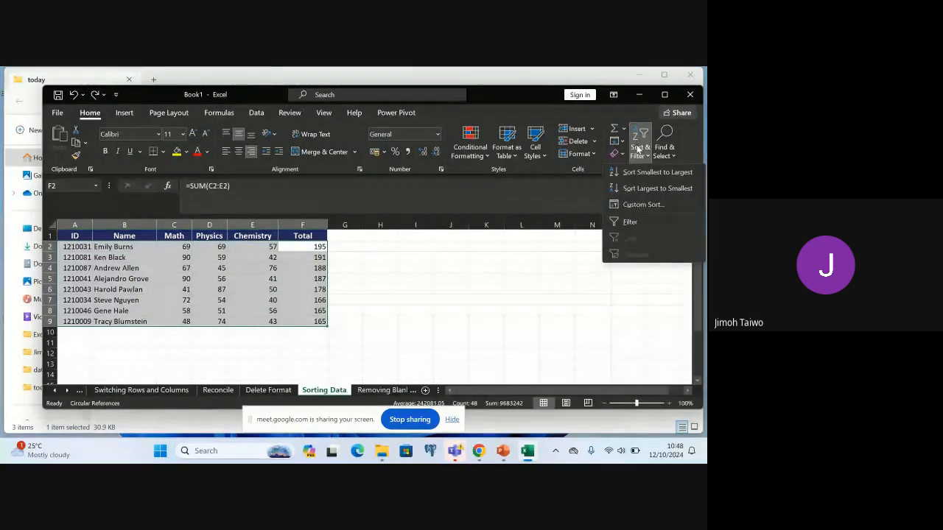
click(643, 188)
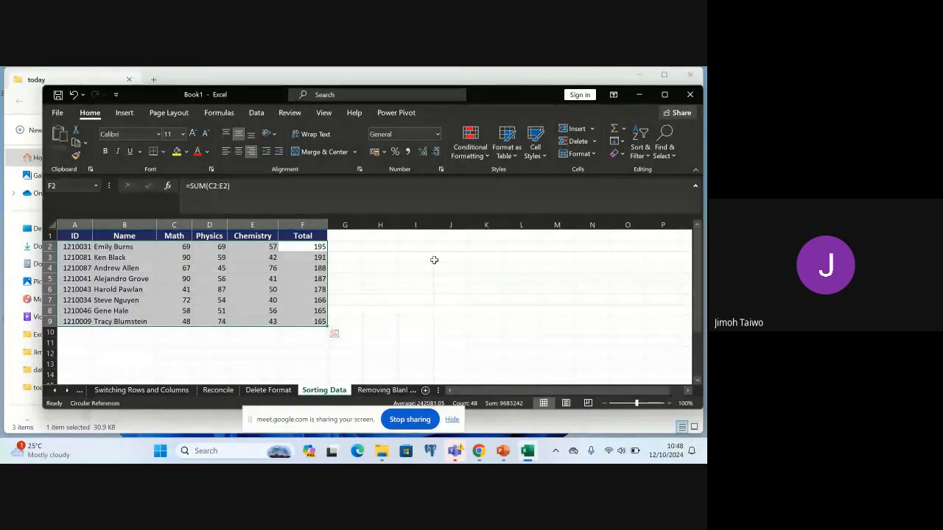
Switch to the PowerPoint lecture slides and advance to slide 44, "Removing Rows with Blank Cells"
click(502, 455)
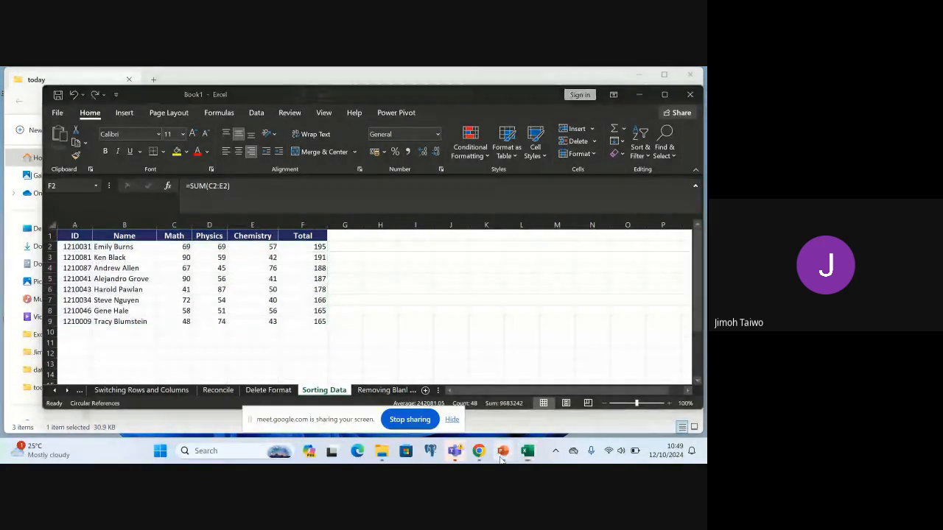
key(Down)
key(Down)
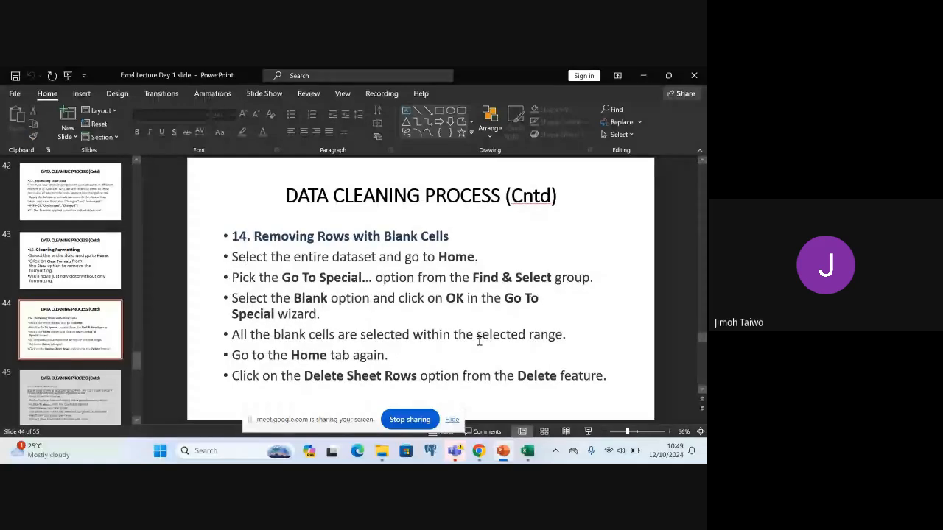
Switch from the lecture slides back to the Excel workbook, open the Removing Blank sheet, and widen columns A to D to fit their contents
key(Up)
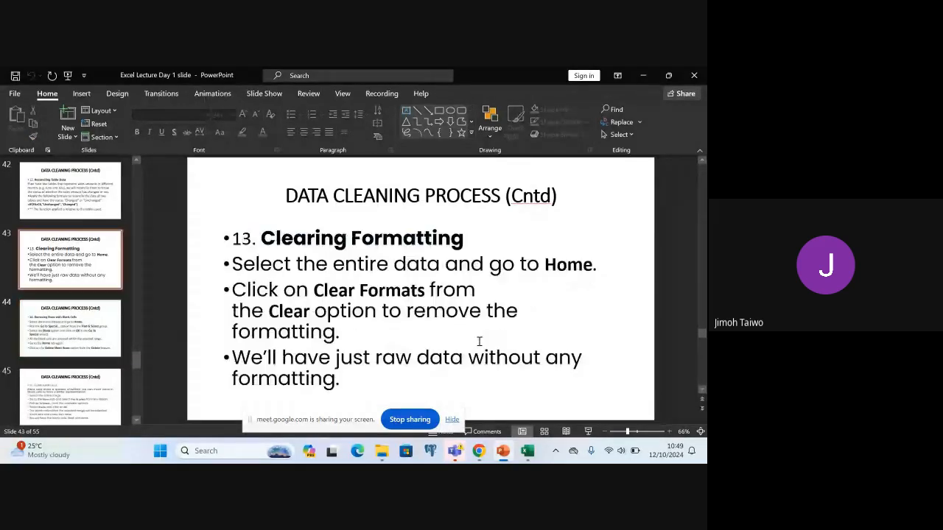
key(Down)
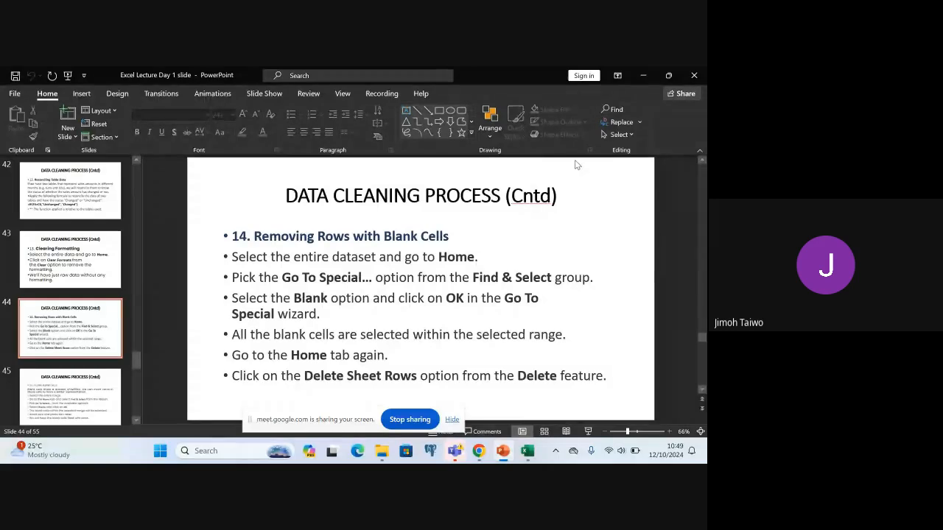
click(644, 76)
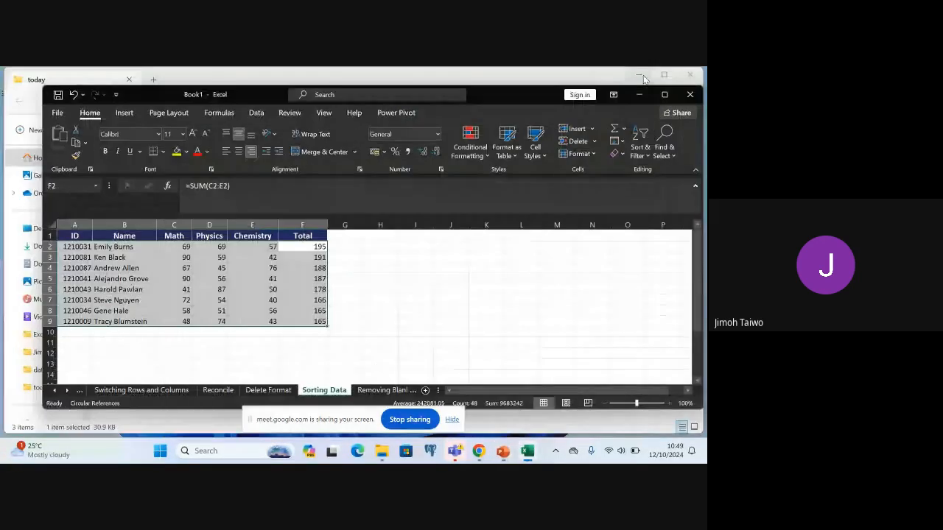
click(385, 389)
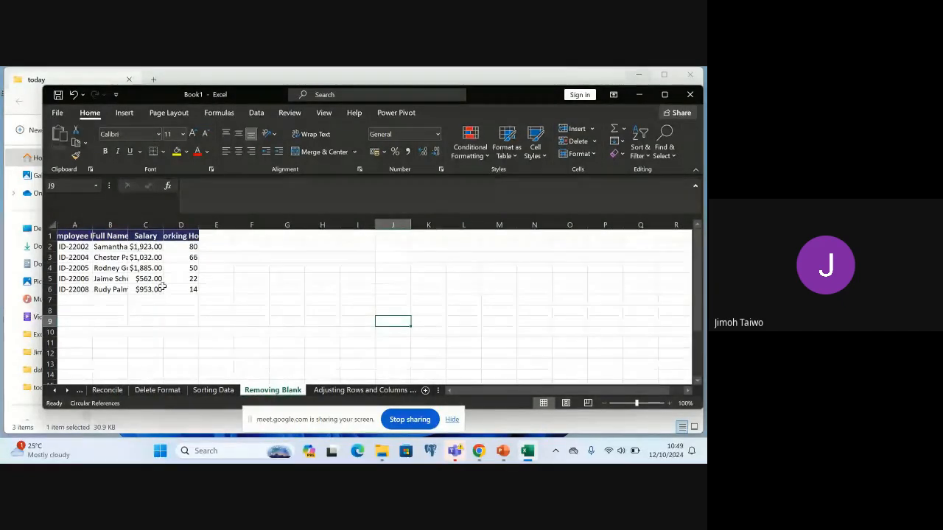
click(203, 300)
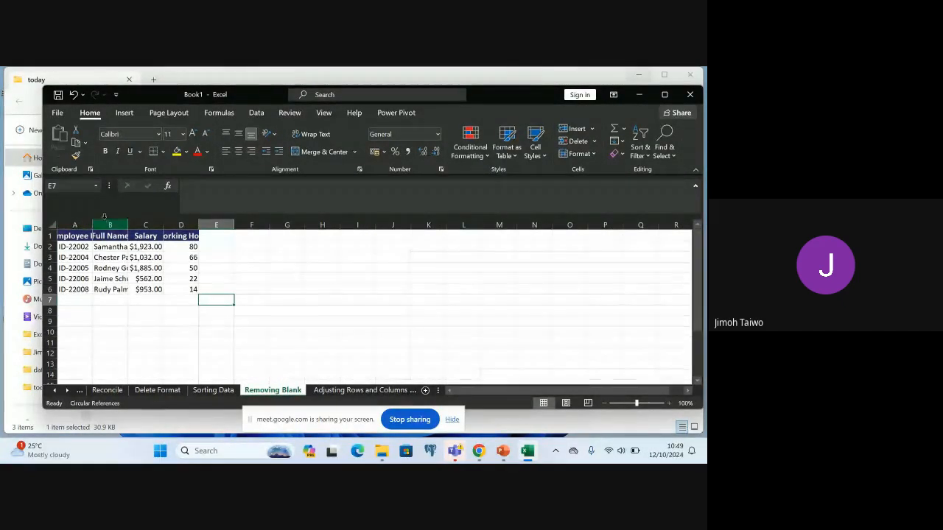
drag(91, 226, 325, 225)
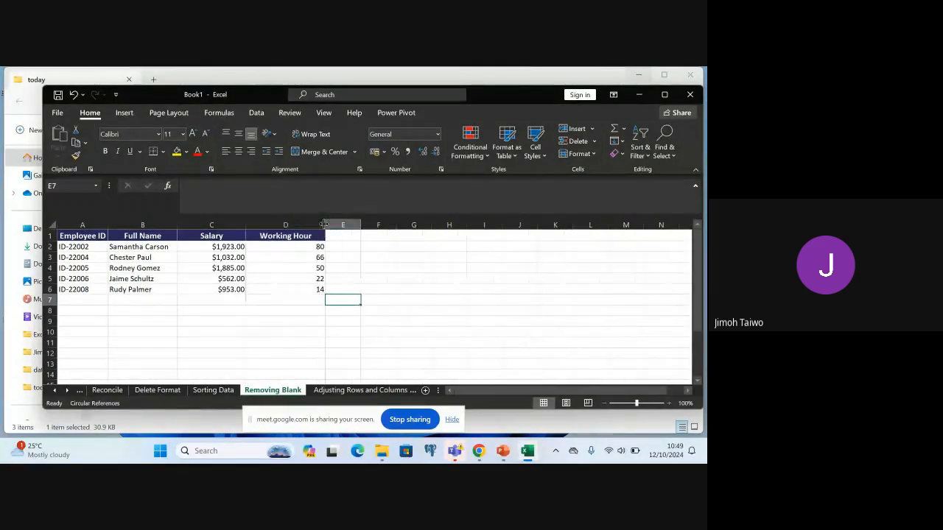
Clear the Full Name in cell B4 and the Working Hour in cell D6 to create blank cells
click(154, 247)
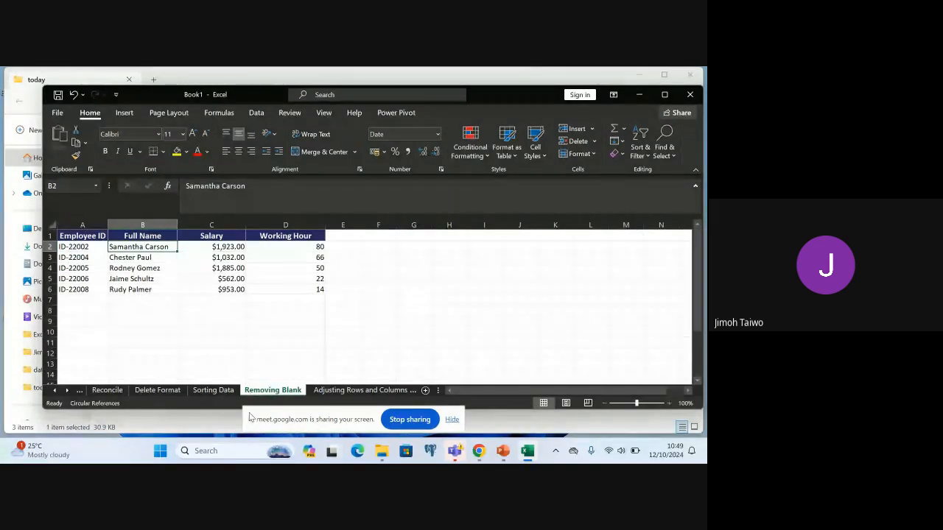
click(121, 268)
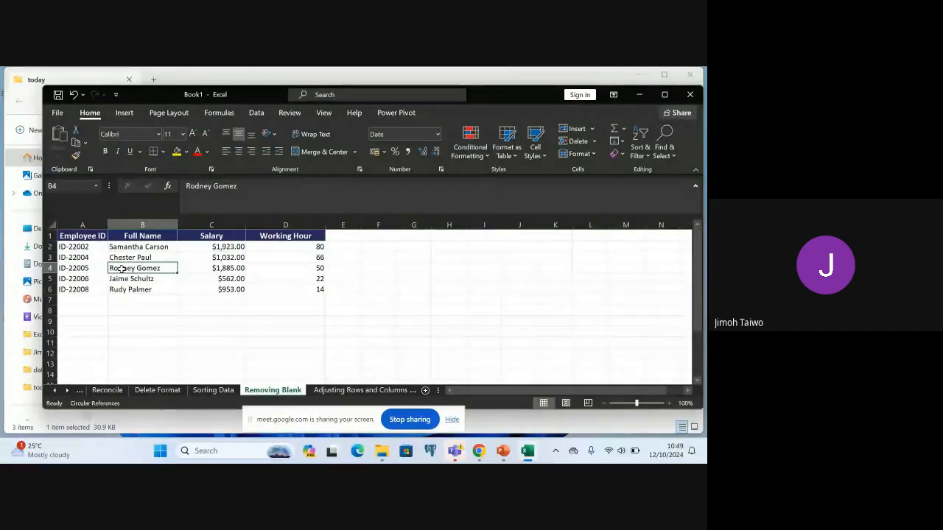
key(Delete)
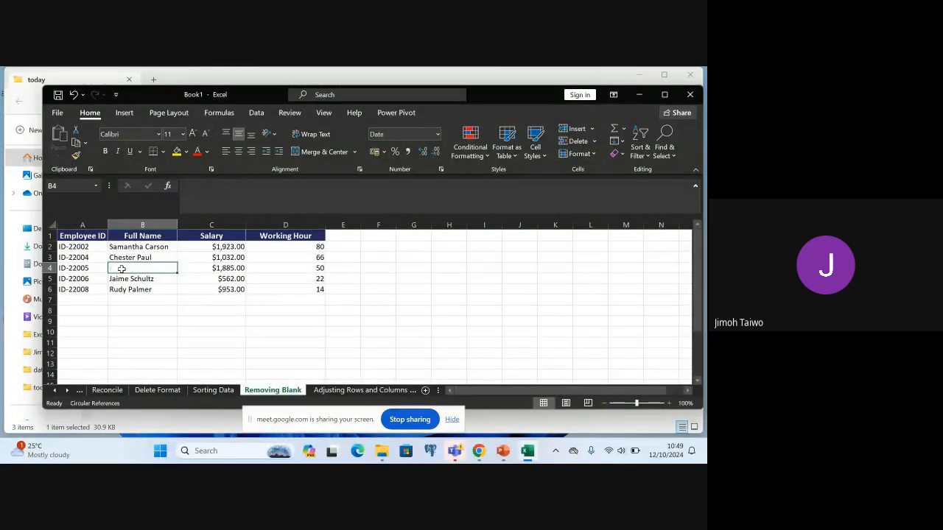
click(315, 290)
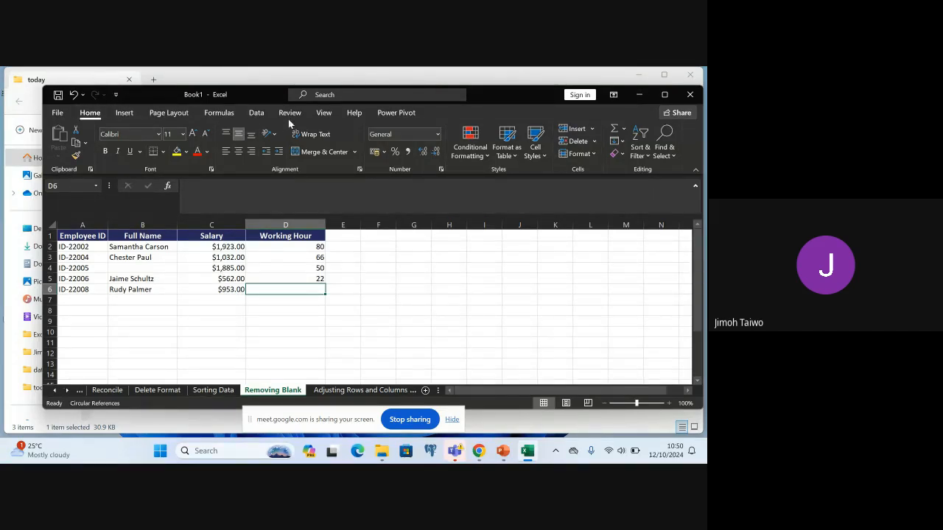
click(255, 112)
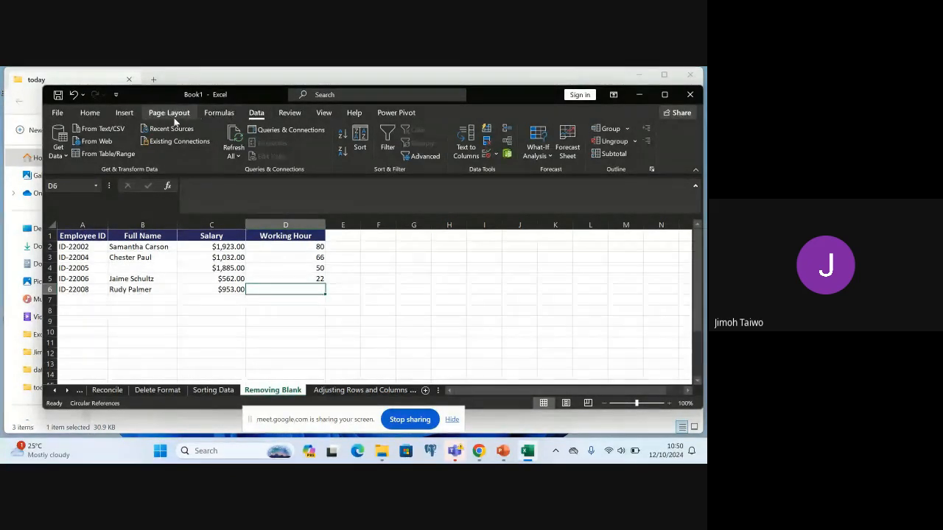
click(95, 112)
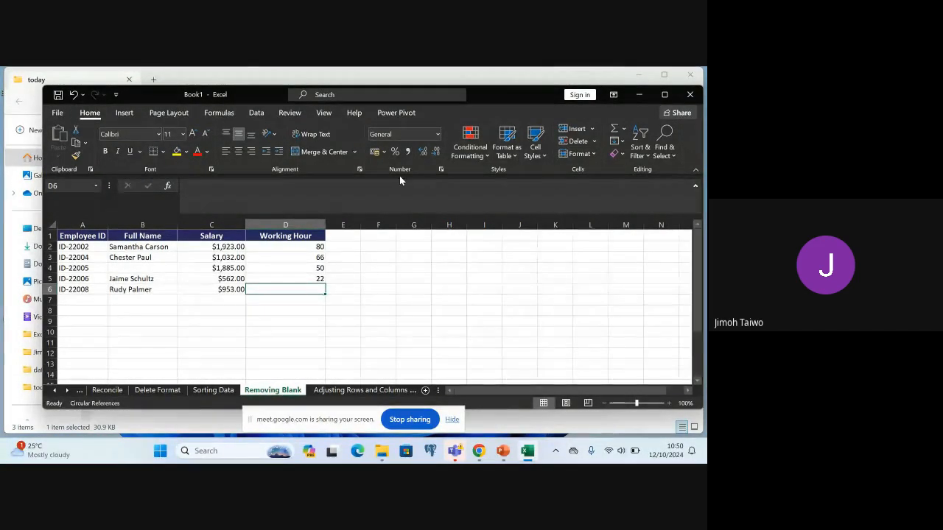
click(291, 112)
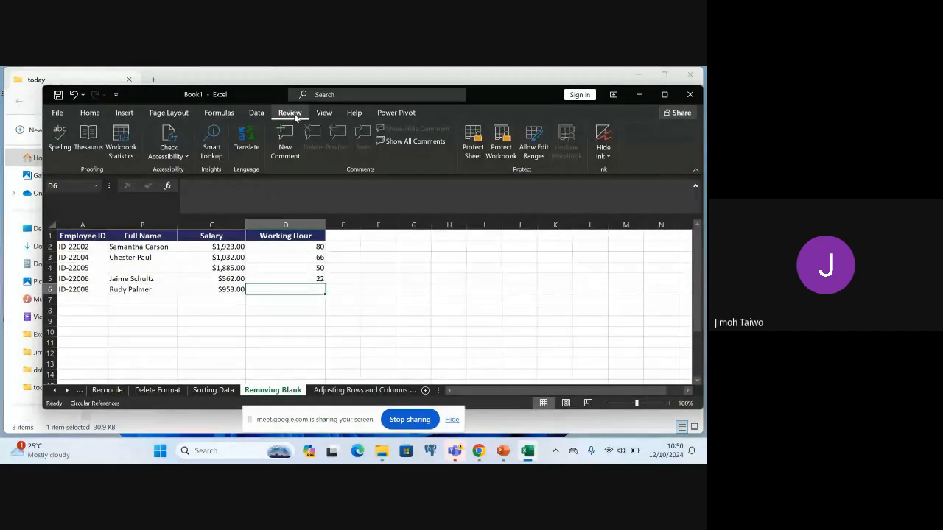
click(258, 114)
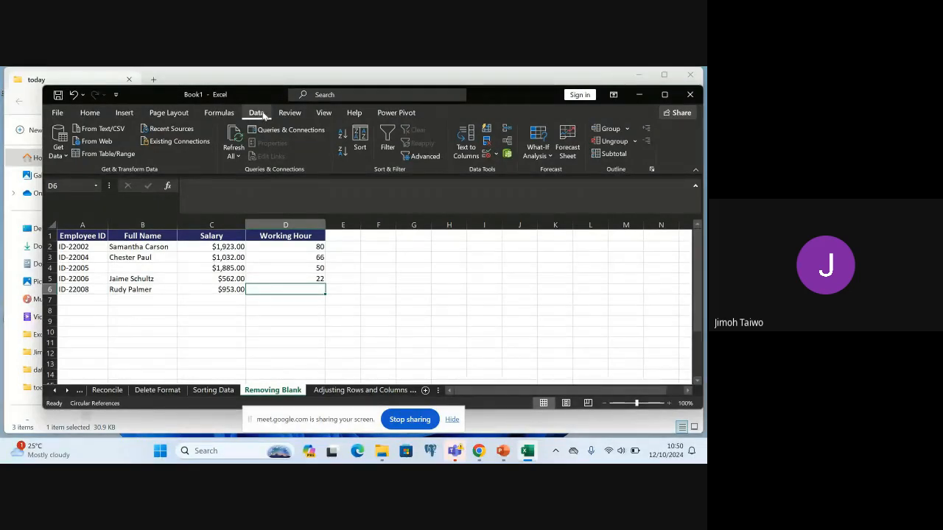
click(219, 113)
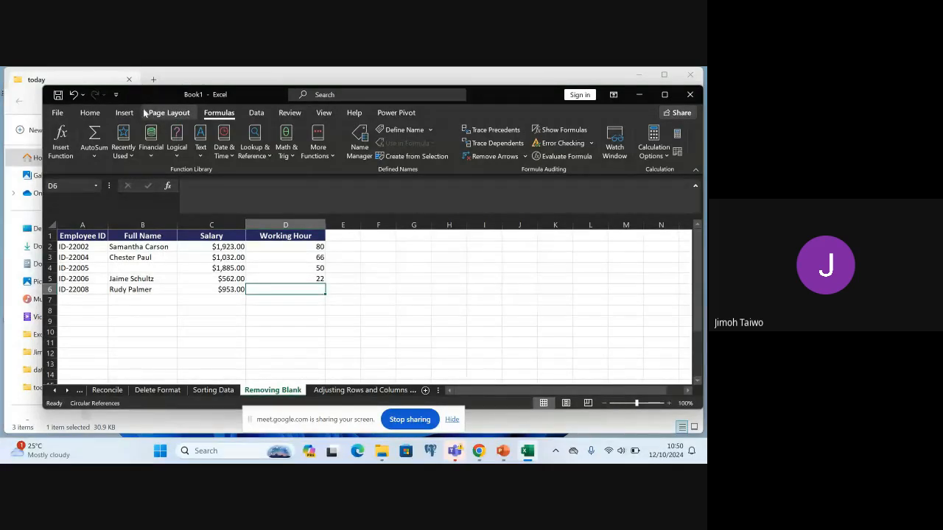
click(91, 113)
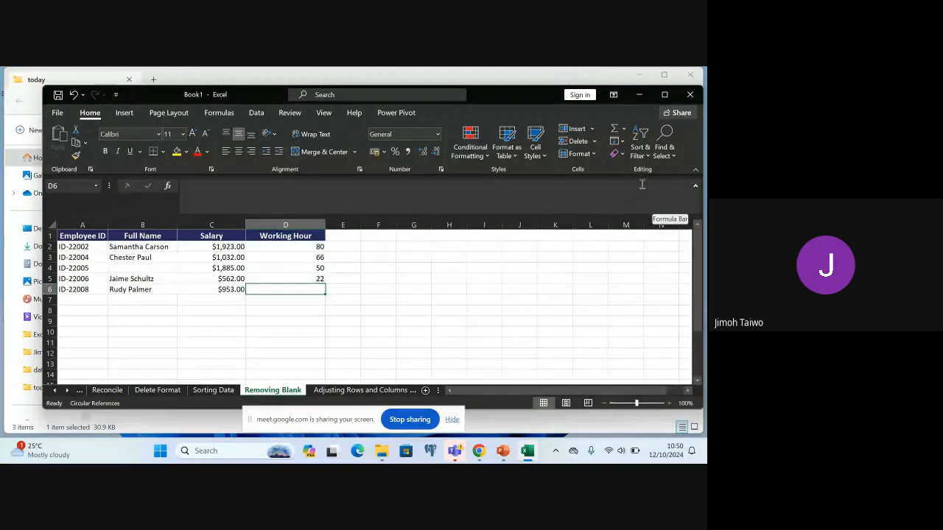
Add a conditional formatting rule to cell D6 that formats only cells with Blanks, using a dark red font
click(468, 146)
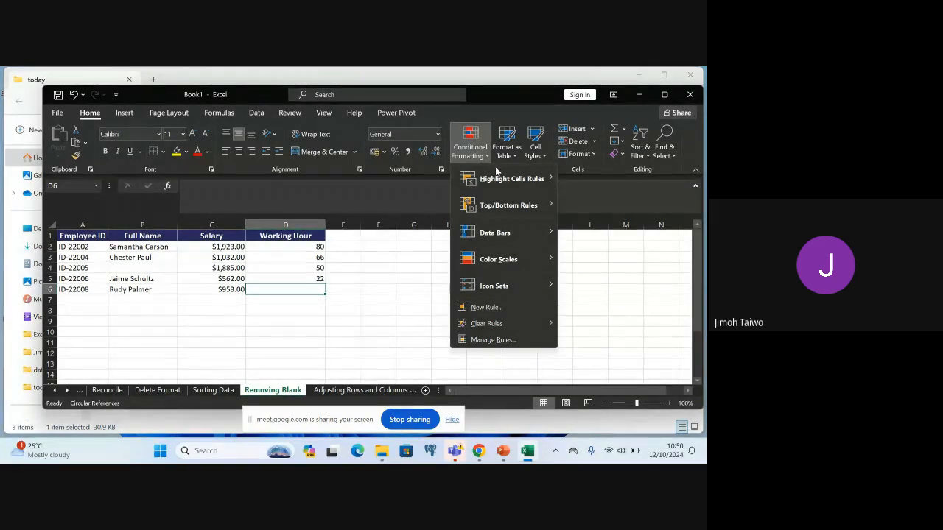
mouse_move(502, 182)
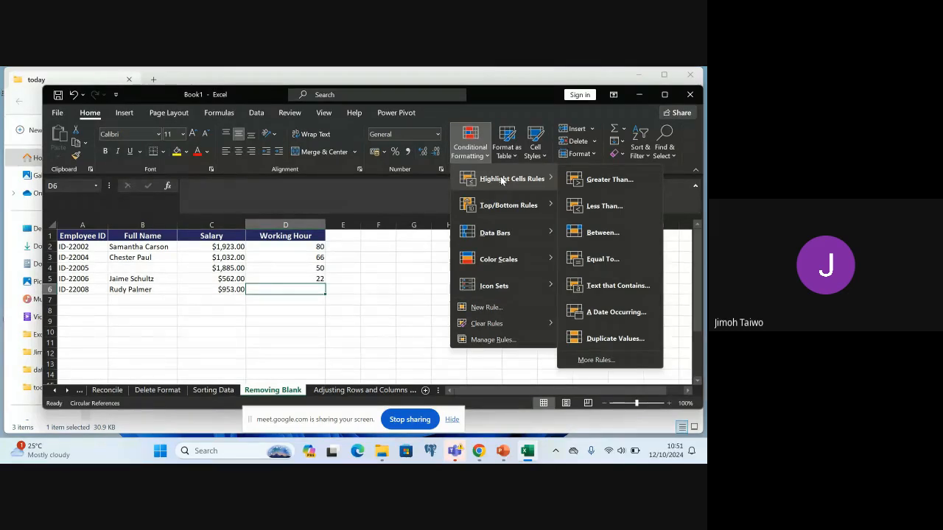
click(596, 360)
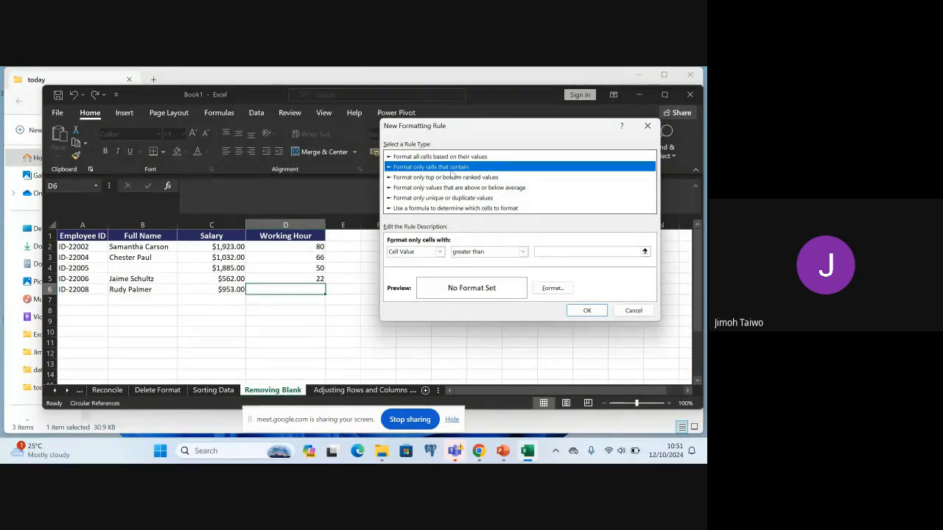
click(438, 252)
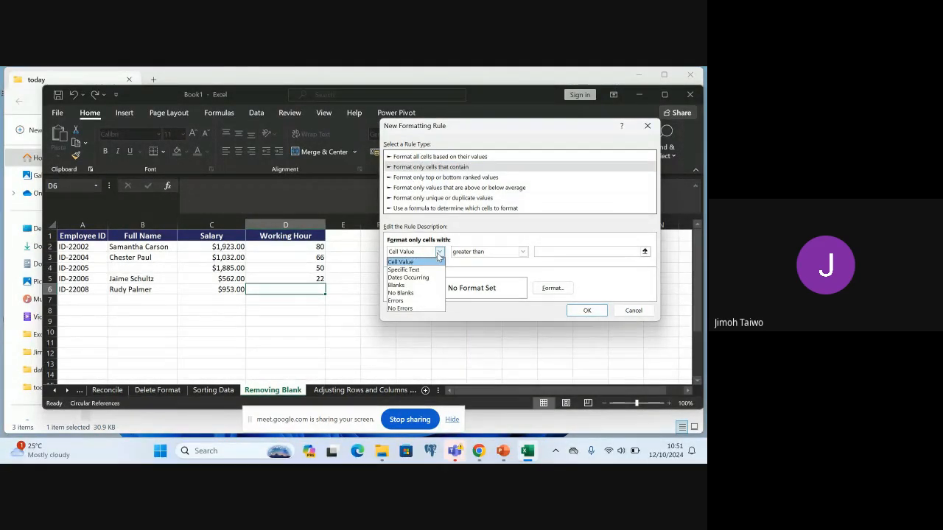
click(410, 286)
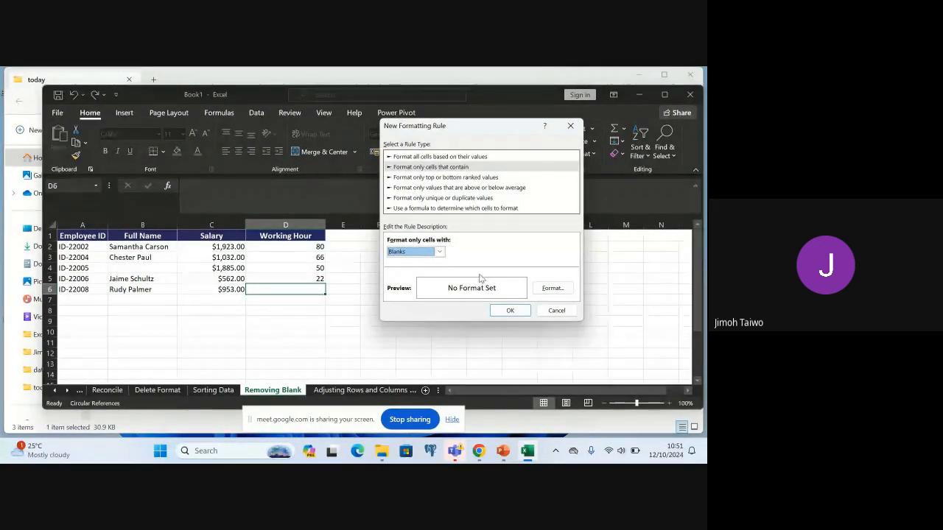
click(552, 288)
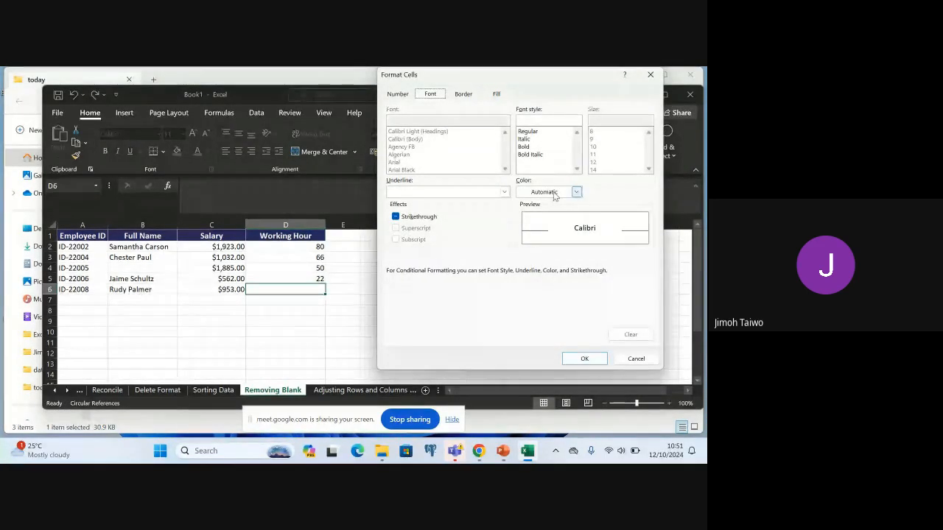
click(576, 192)
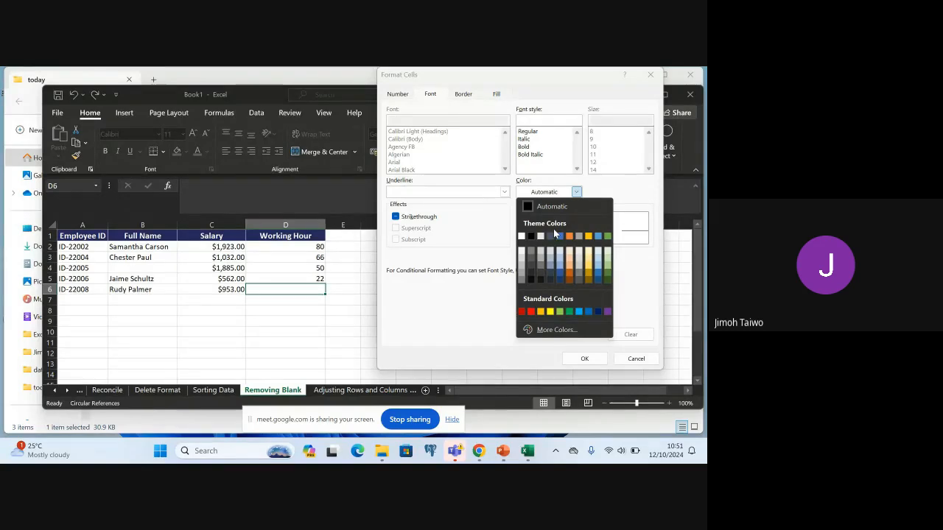
click(521, 311)
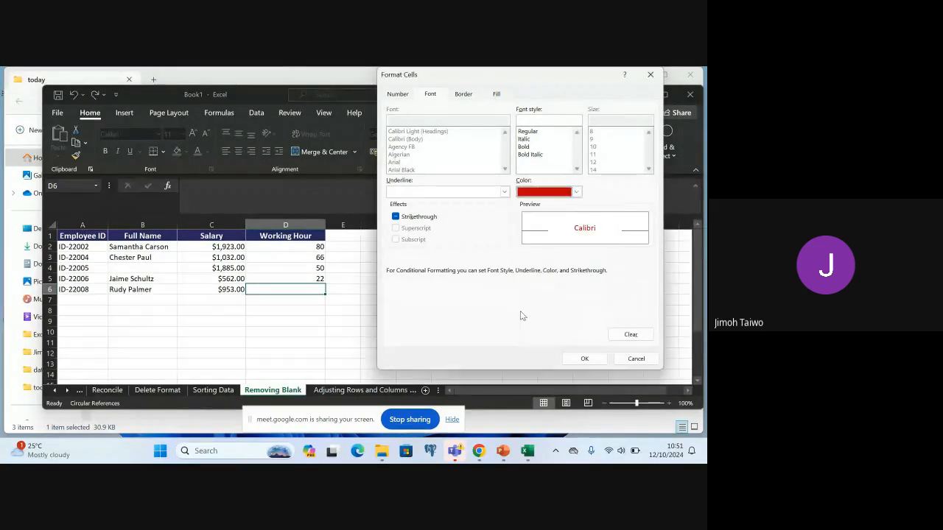
click(582, 359)
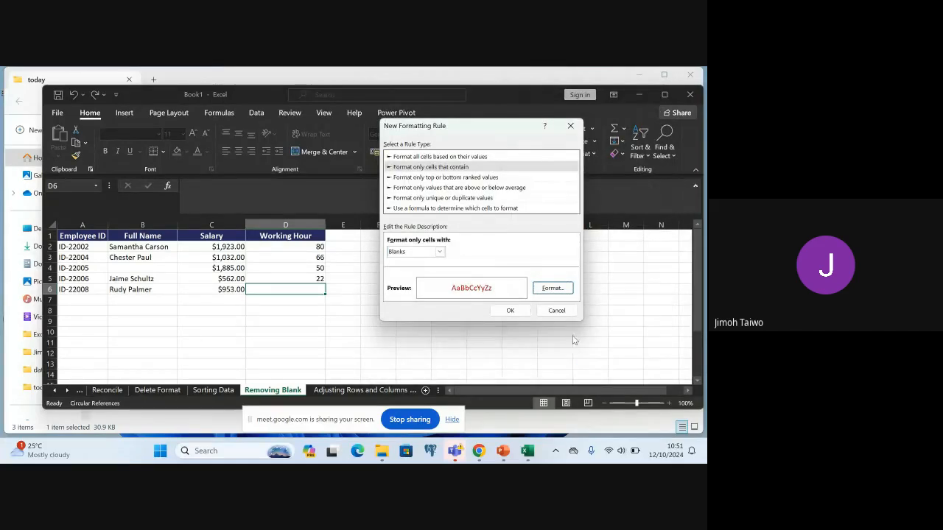
click(527, 312)
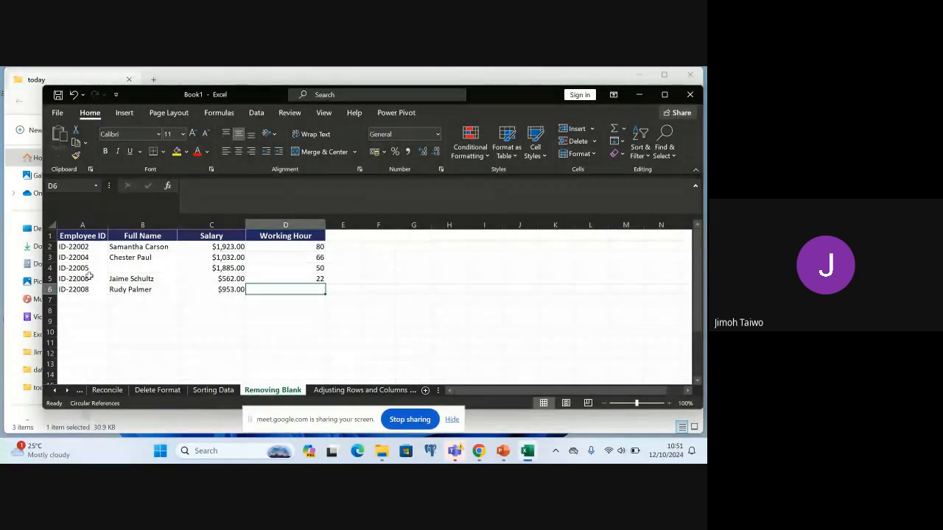
Add a highlight rule to the data range A2:D6 that formats only cells with Blanks, using a dark red font
click(74, 246)
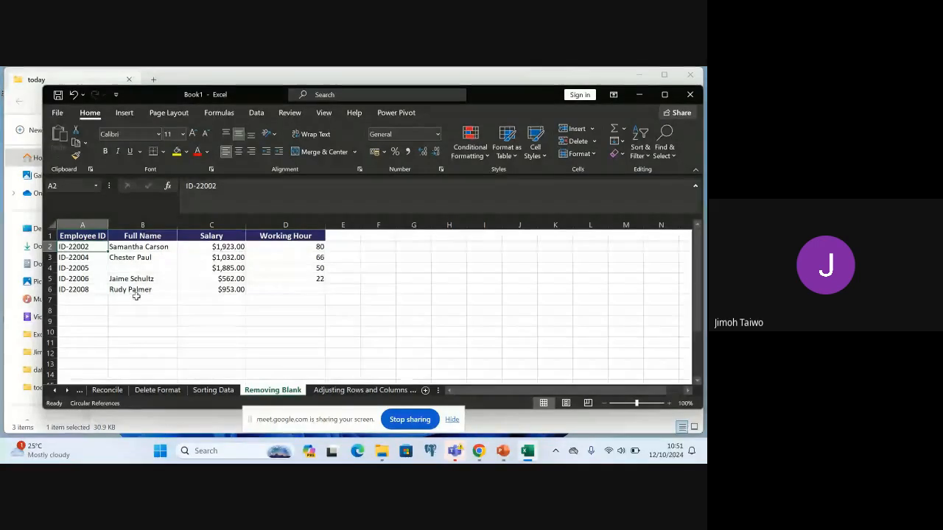
shift+click(292, 291)
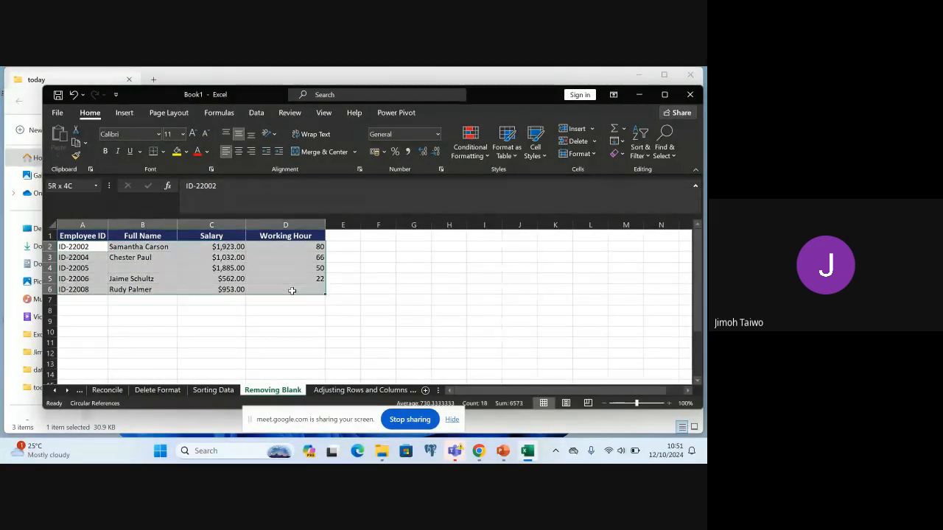
click(468, 151)
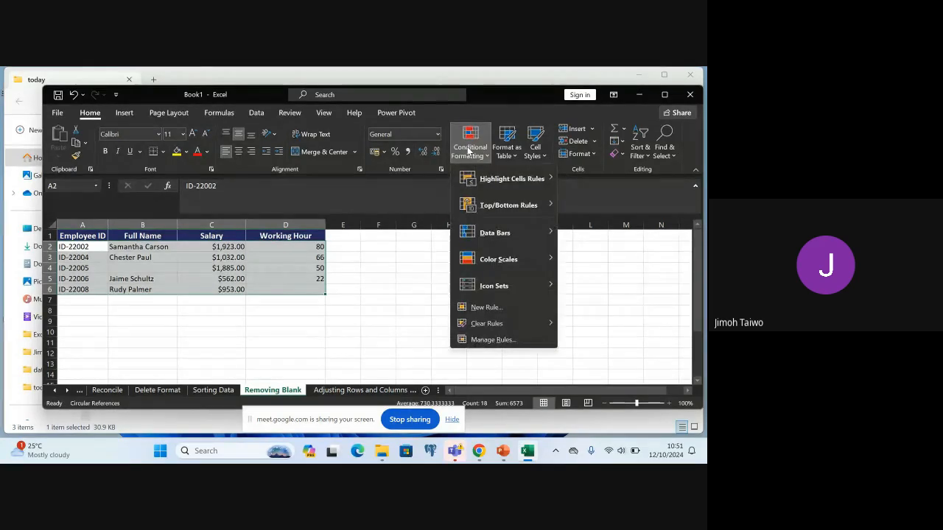
mouse_move(515, 178)
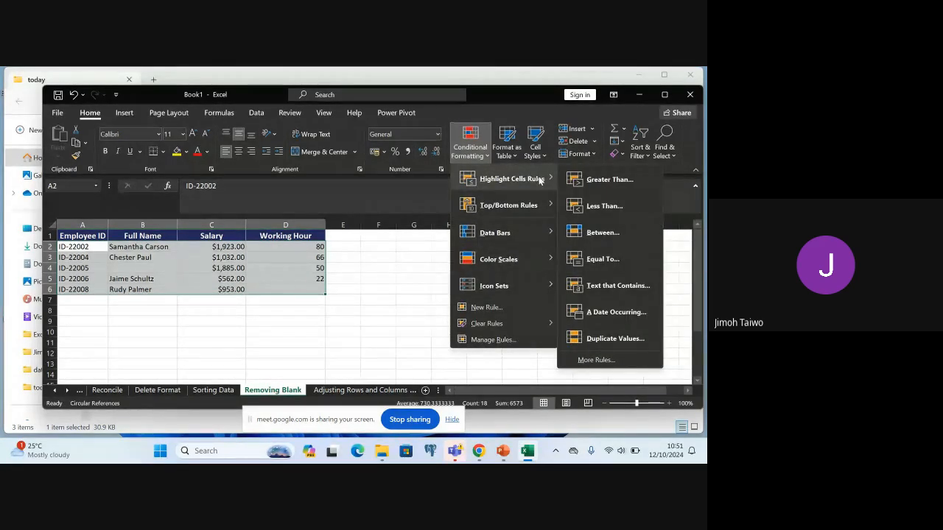
click(610, 360)
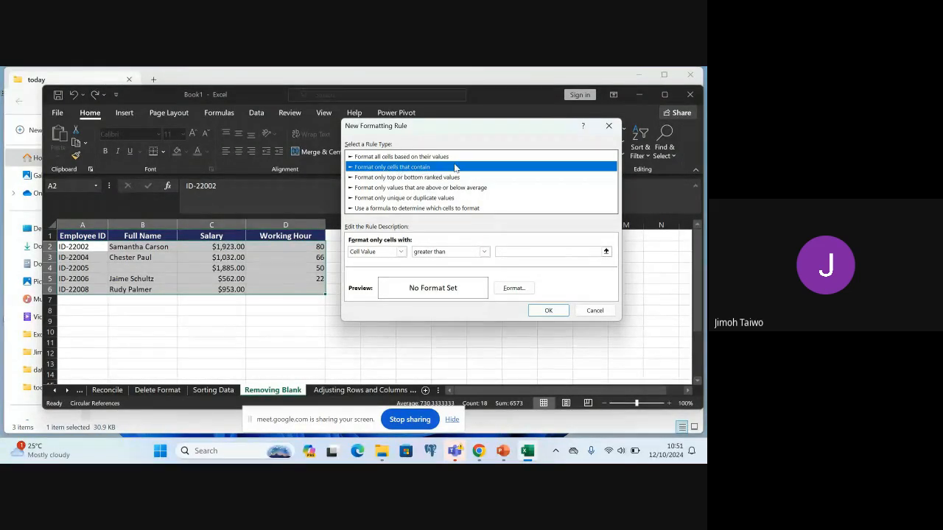
click(401, 252)
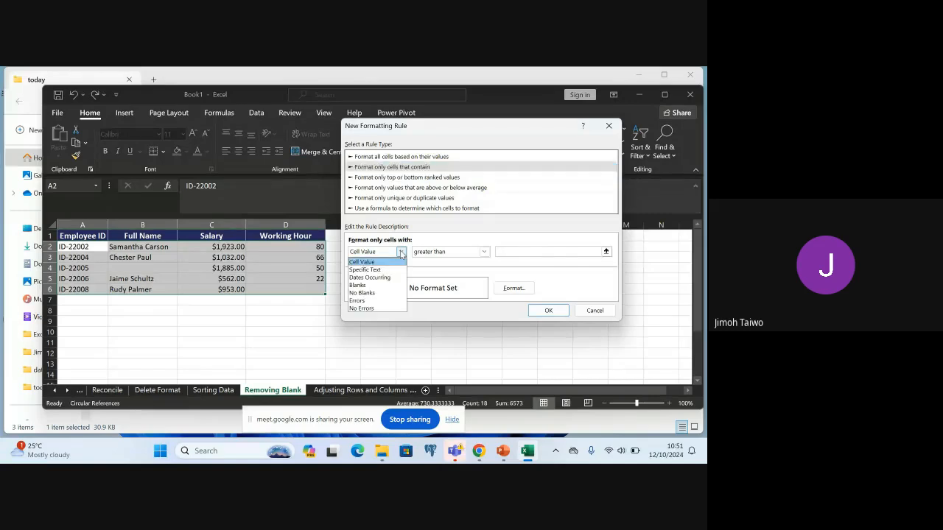
click(380, 290)
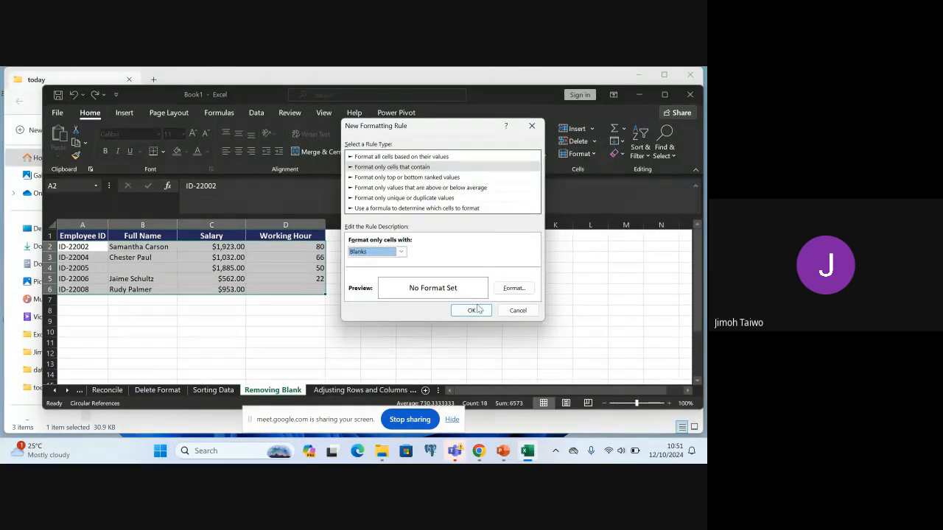
click(530, 289)
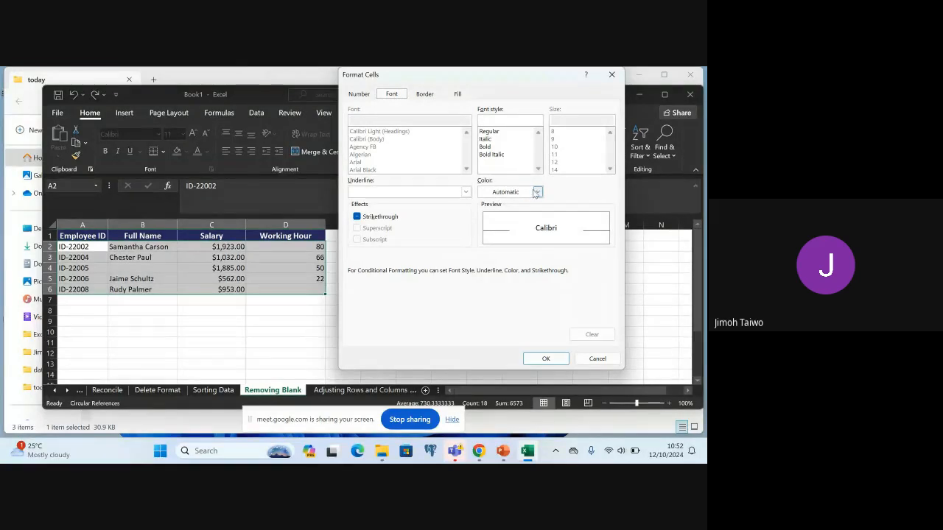
click(534, 191)
click(484, 312)
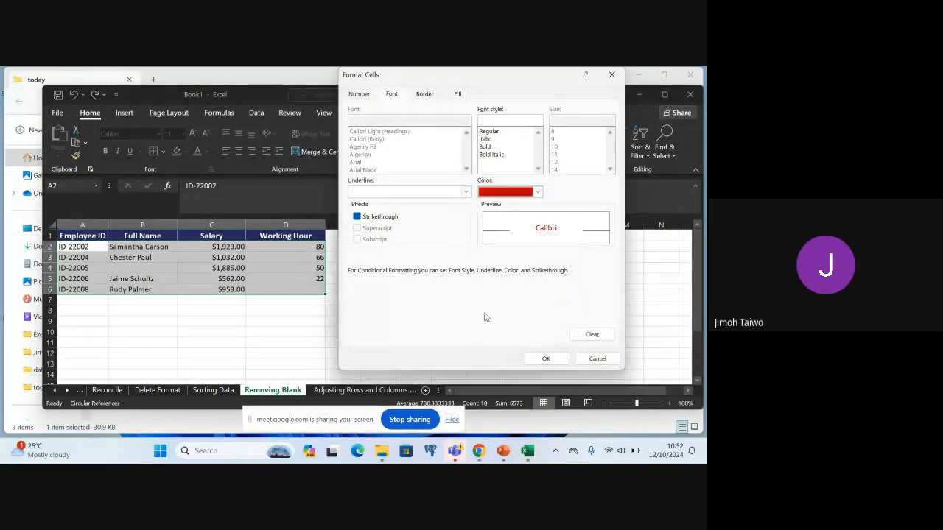
click(554, 359)
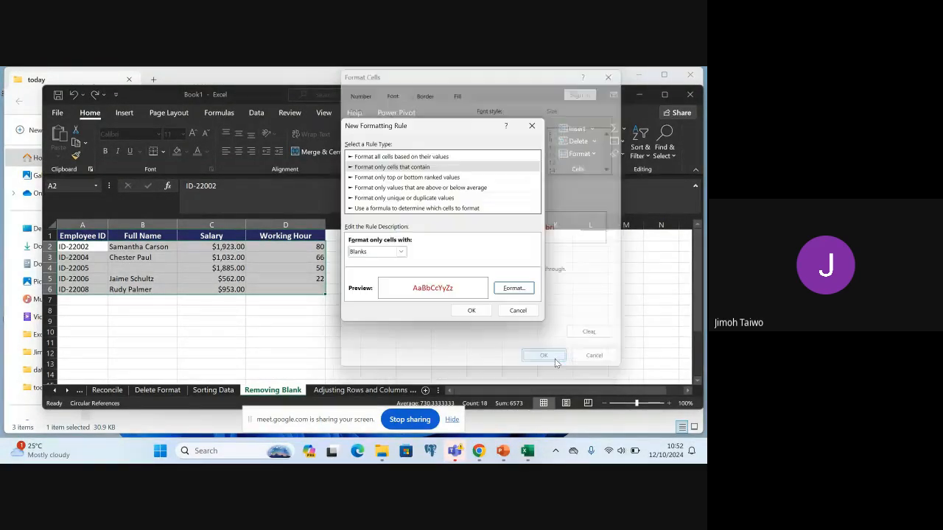
click(471, 310)
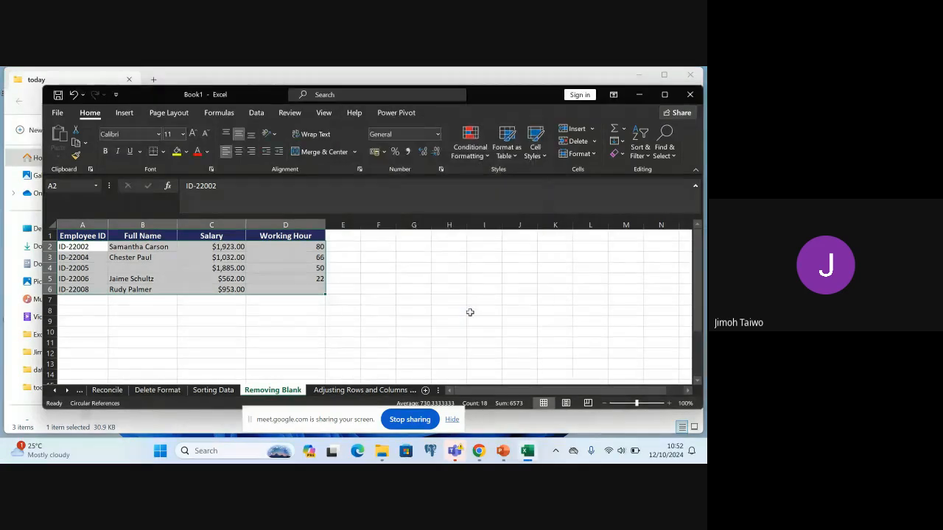
Test the blank-cell formatting by entering 99 in the Working Hour cell D6, and erase the entry again
click(294, 290)
double_click(295, 290)
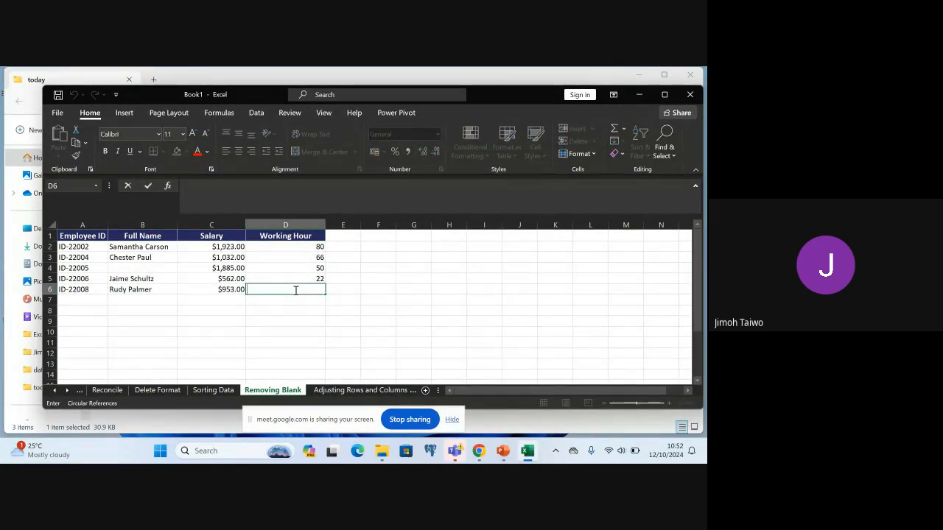
text(99)
key(BackSpace)
key(BackSpace)
Create another conditional formatting rule for A2:D6 of type "Format only cells that contain", set to Blanks with a dark red font
click(81, 250)
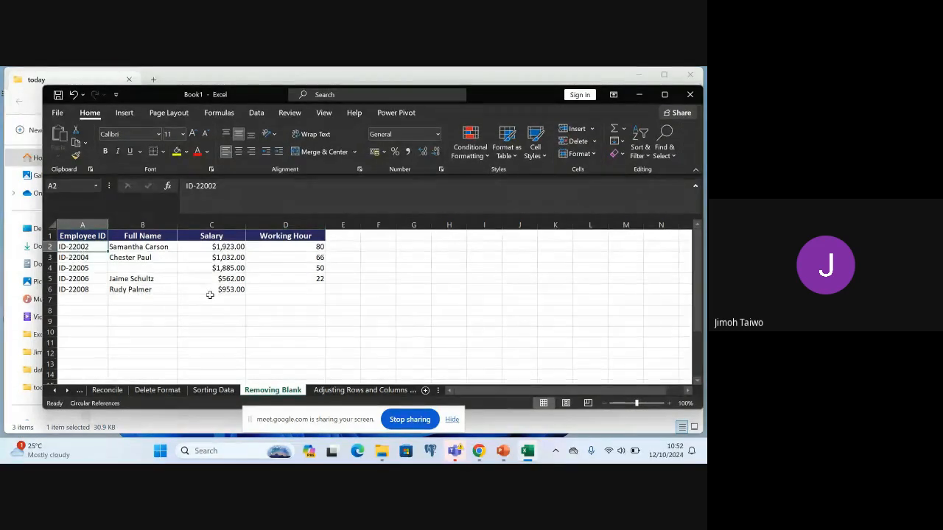
shift+click(276, 289)
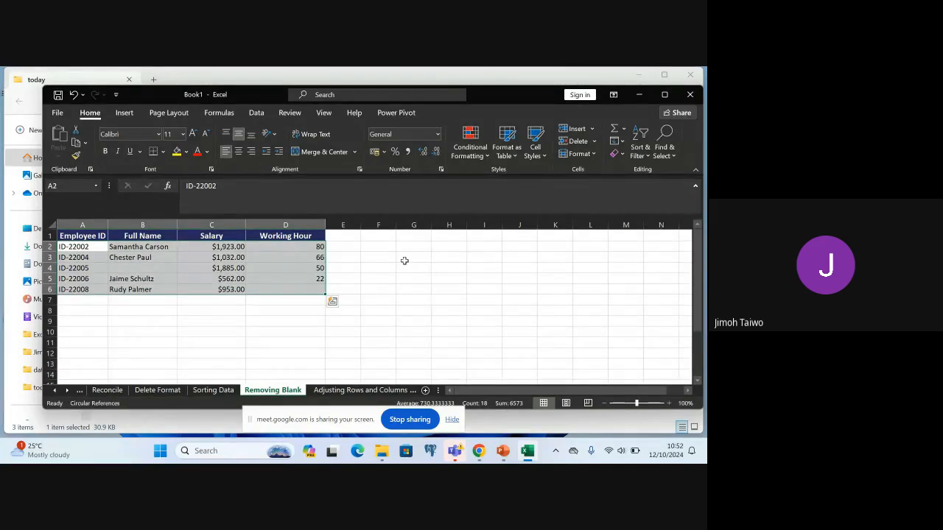
click(469, 142)
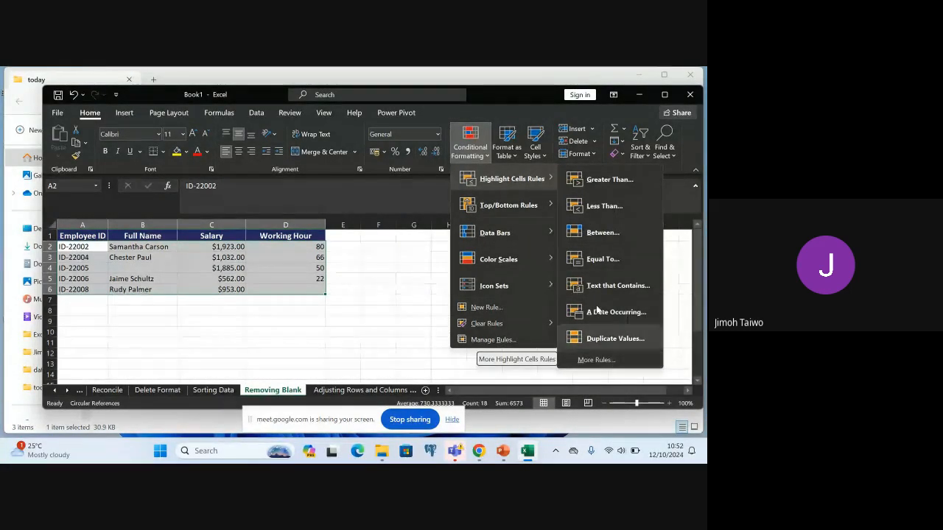
click(496, 309)
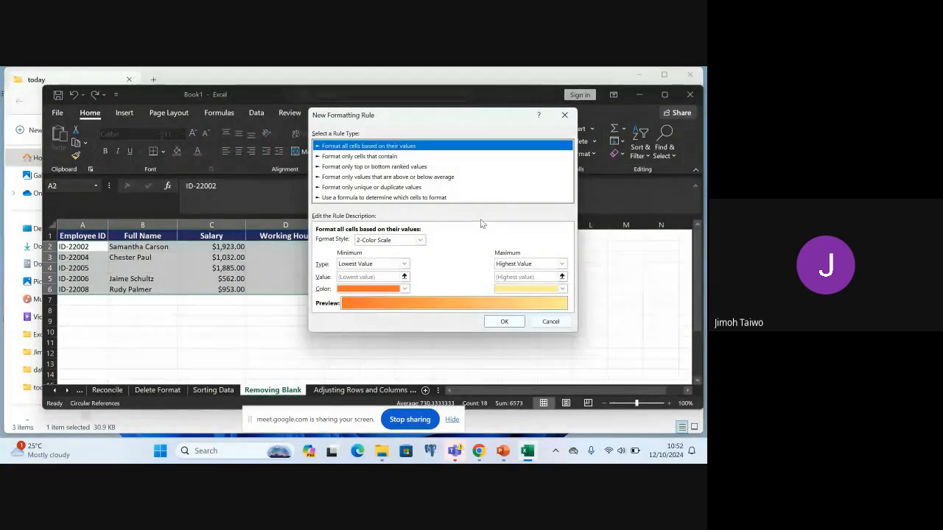
click(386, 157)
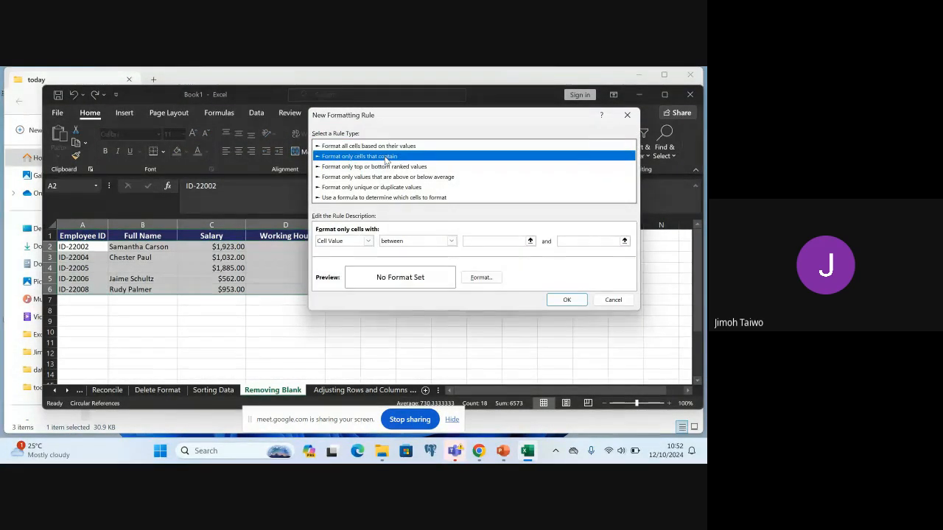
click(369, 240)
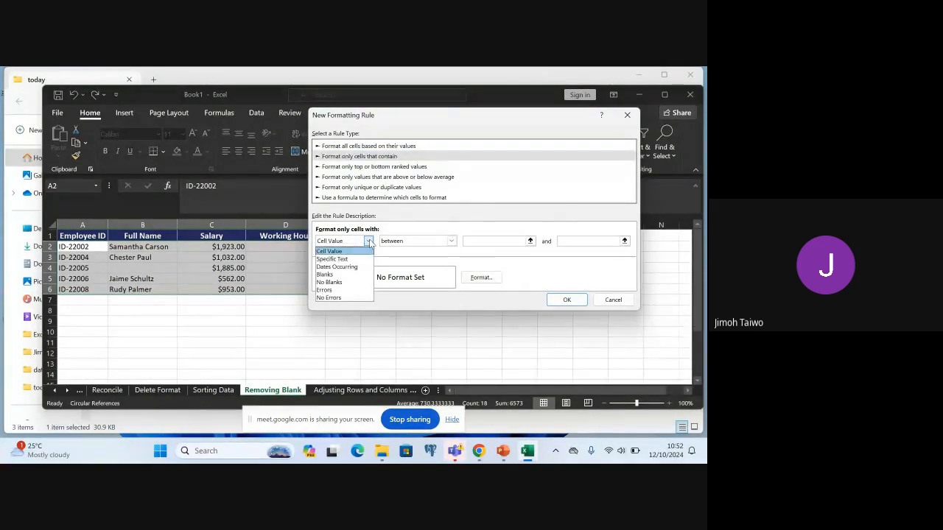
click(341, 275)
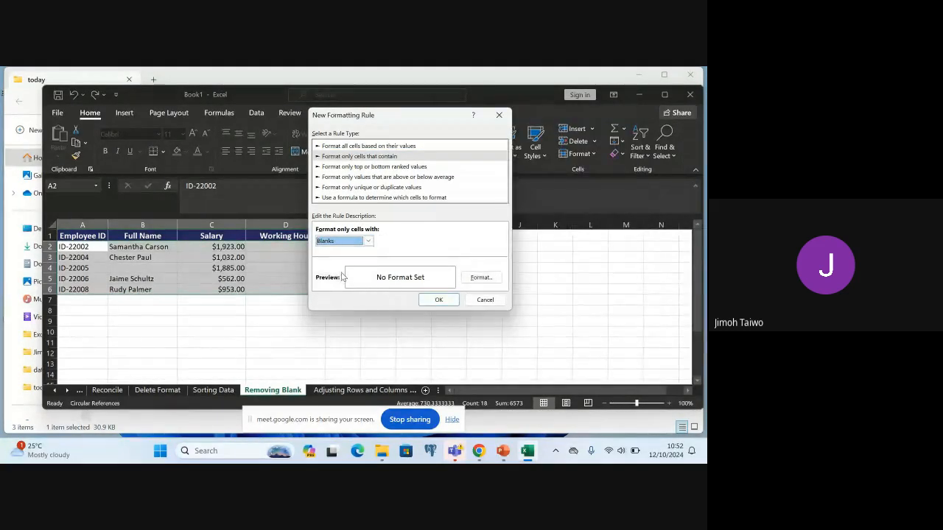
click(480, 279)
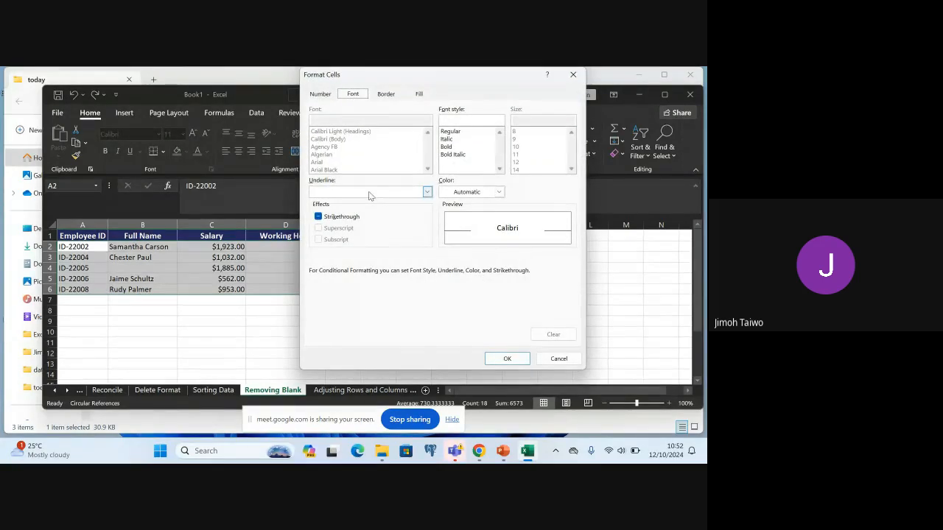
click(498, 192)
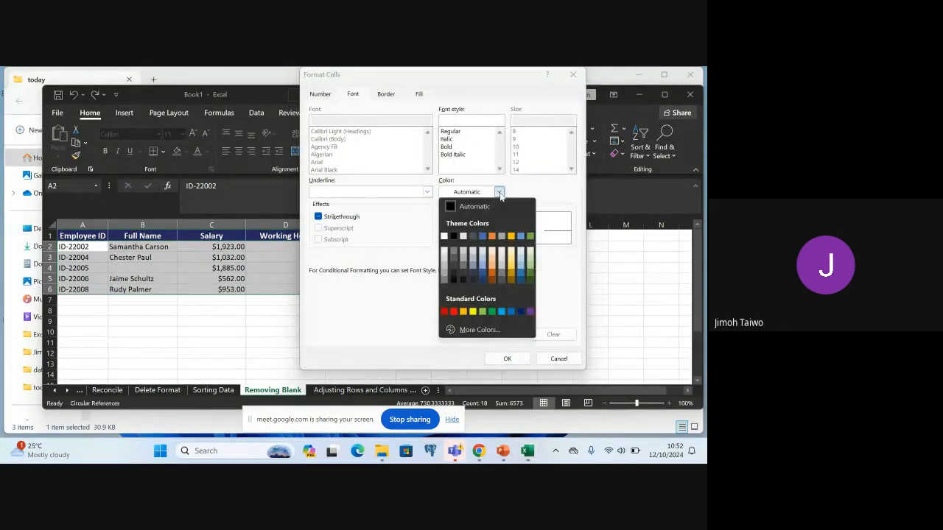
click(444, 312)
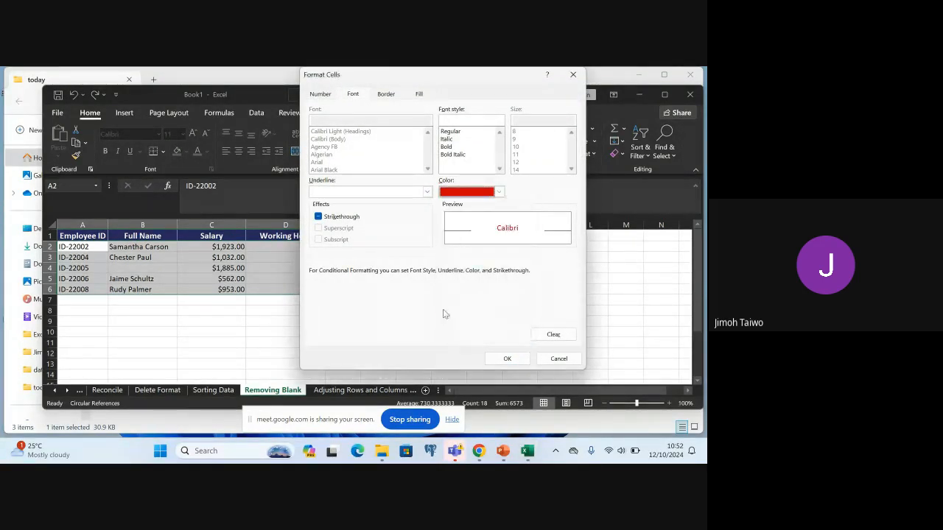
click(497, 361)
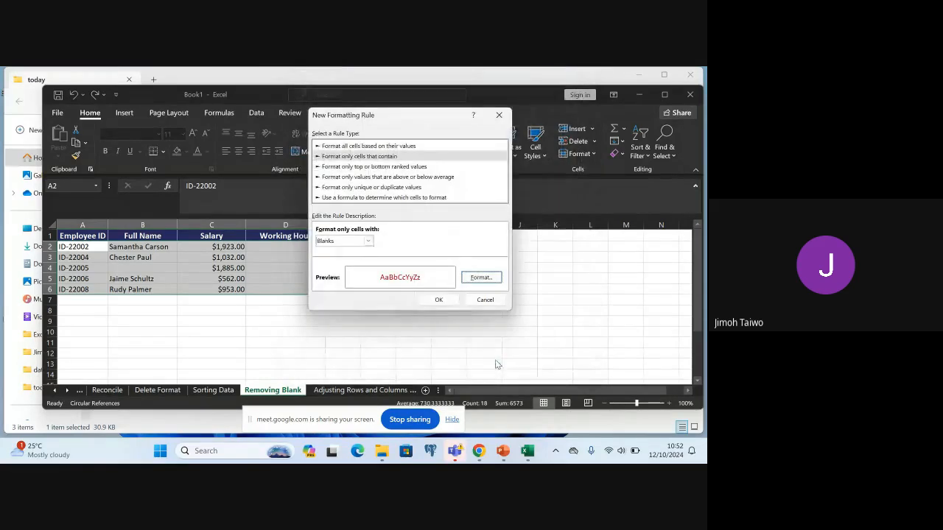
click(436, 300)
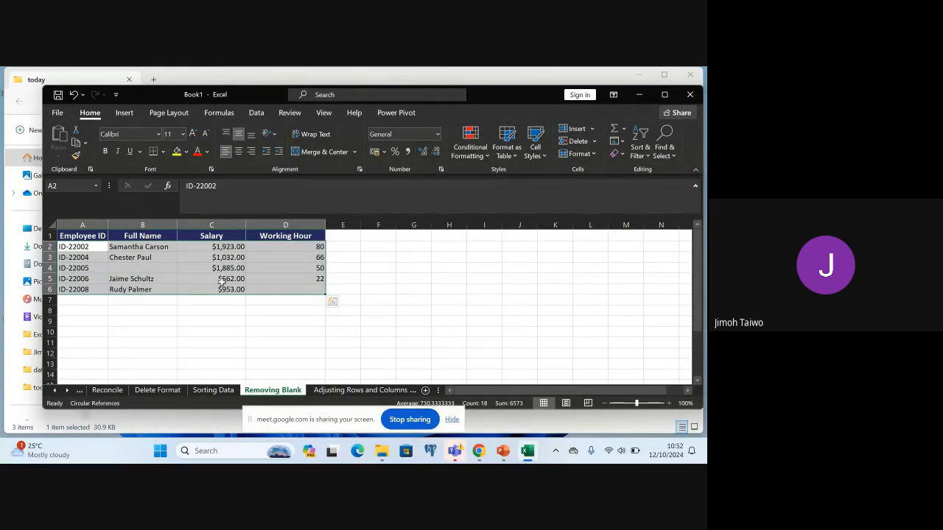
Test the formatting by entering 99 in the Full Name cell B4, and erase the entry again
double_click(153, 266)
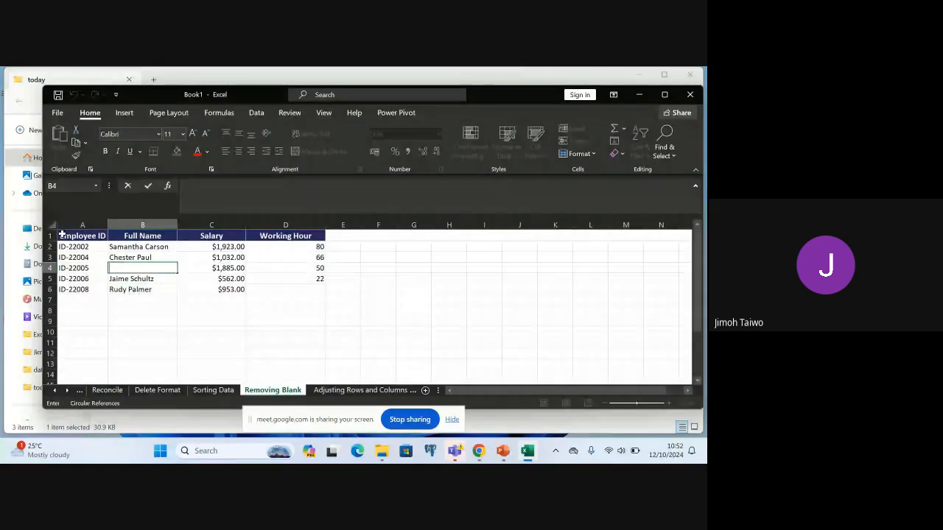
text(99)
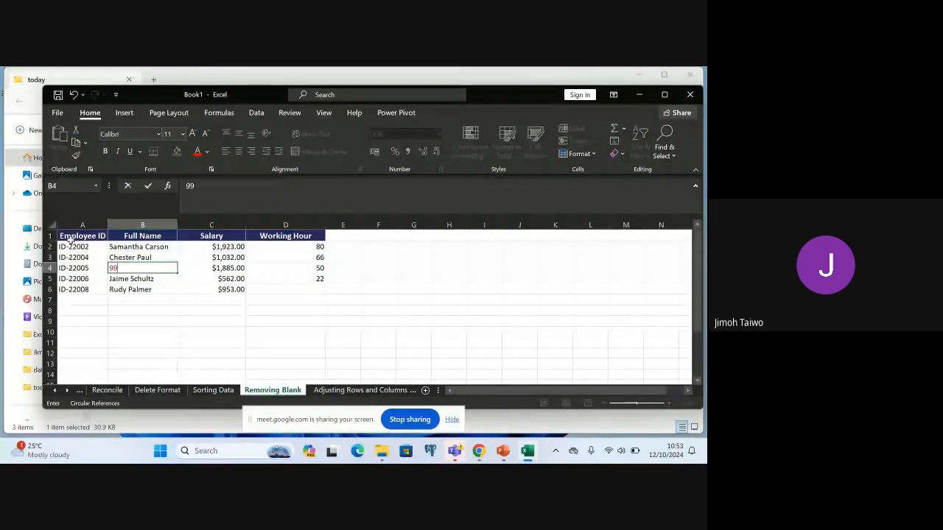
key(BackSpace)
key(BackSpace)
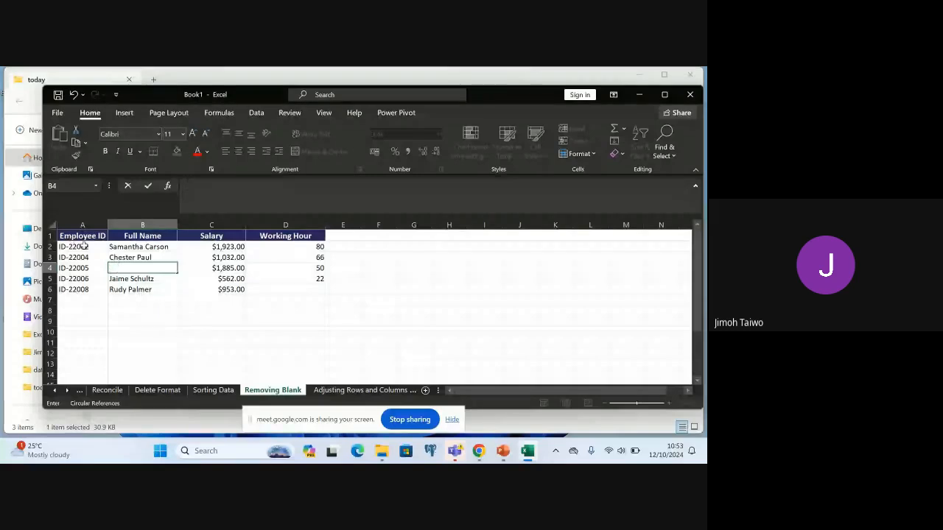
Start a new conditional formatting rule for A2:D6 of type "Format only cells that contain", set to Blanks
click(83, 247)
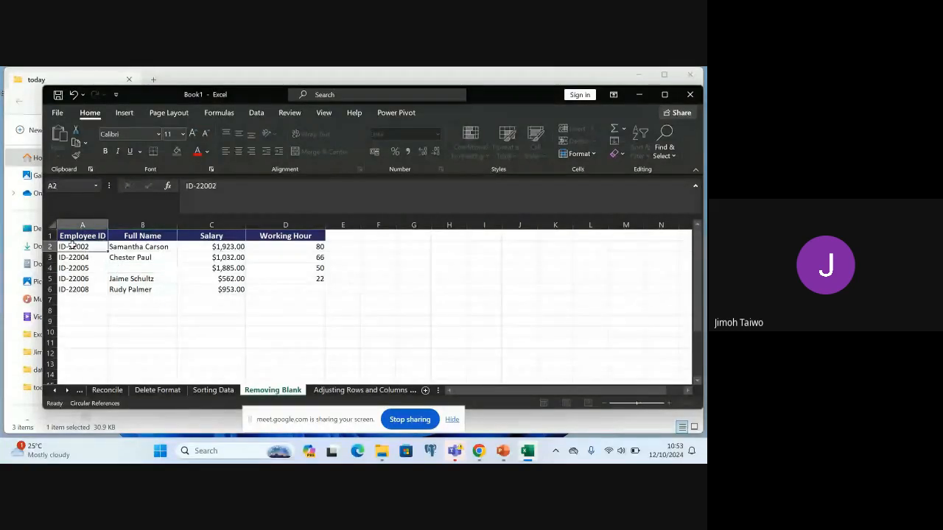
shift+click(305, 288)
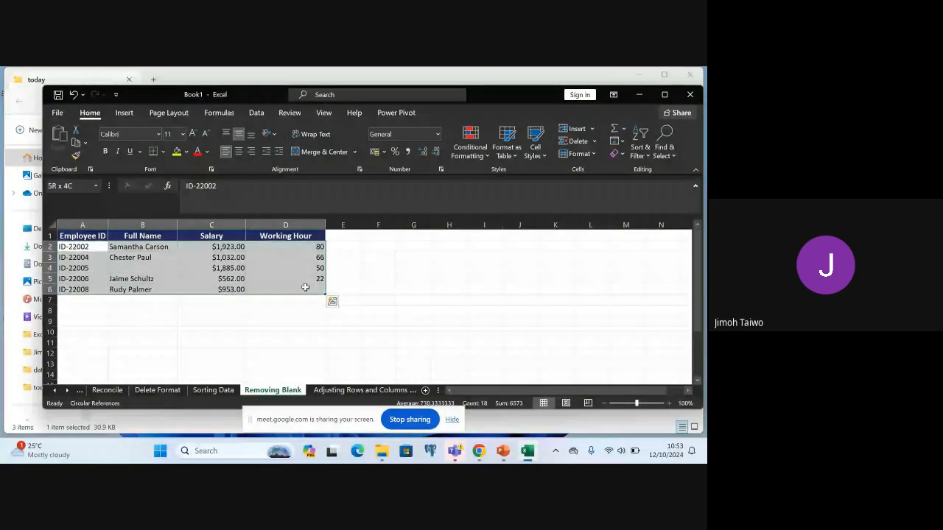
click(467, 152)
mouse_move(488, 188)
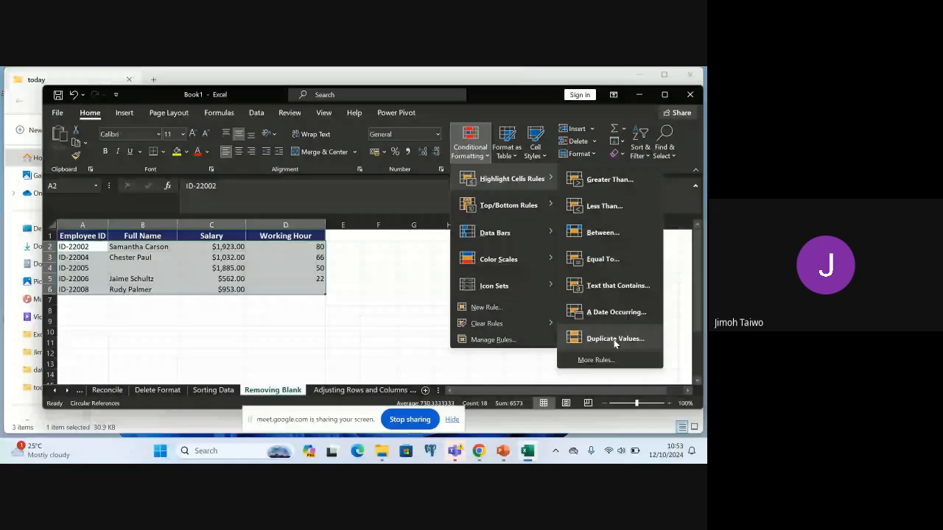
mouse_move(499, 324)
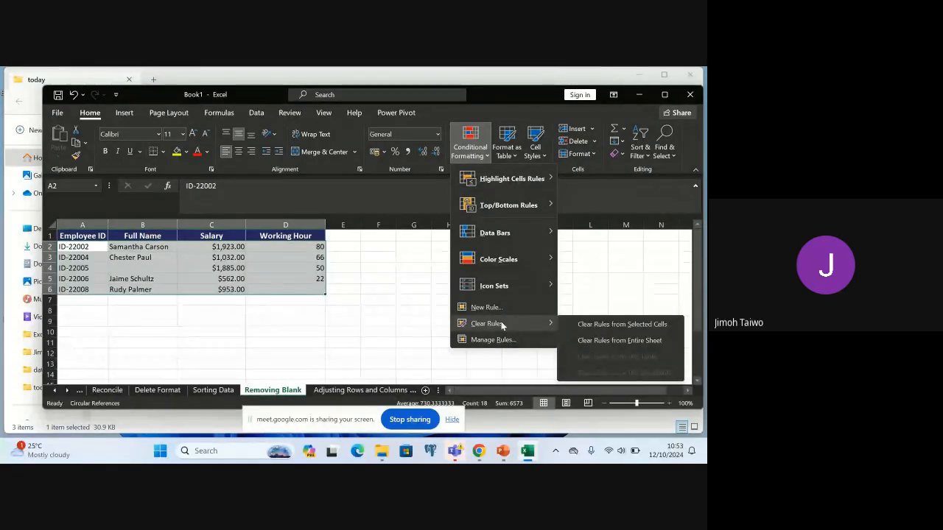
click(497, 308)
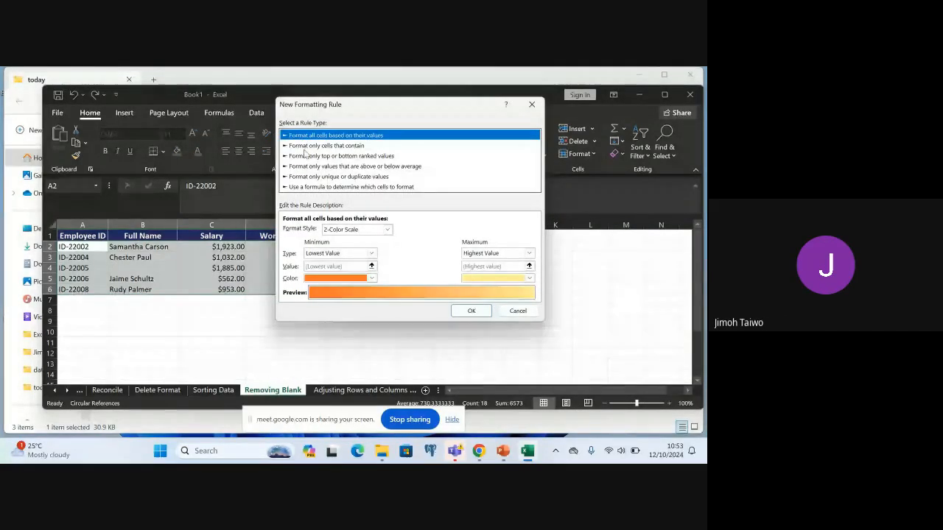
click(307, 146)
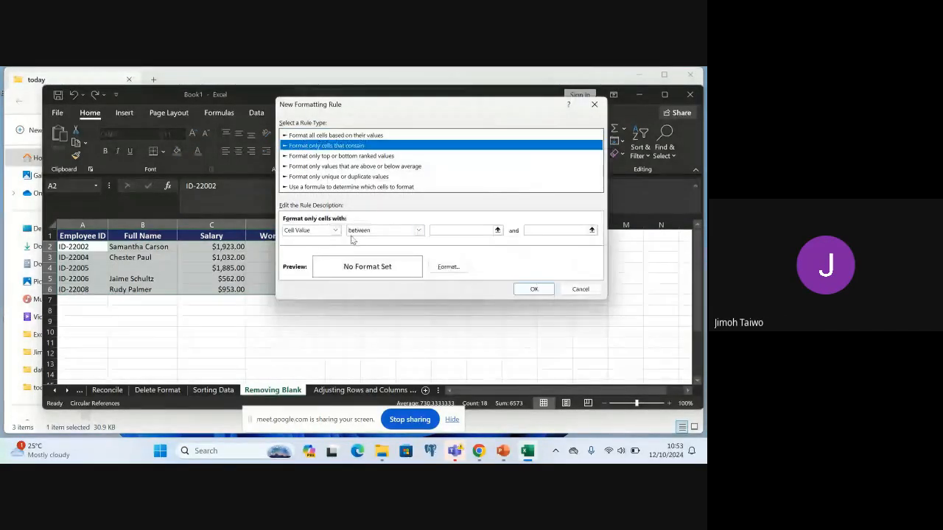
click(336, 231)
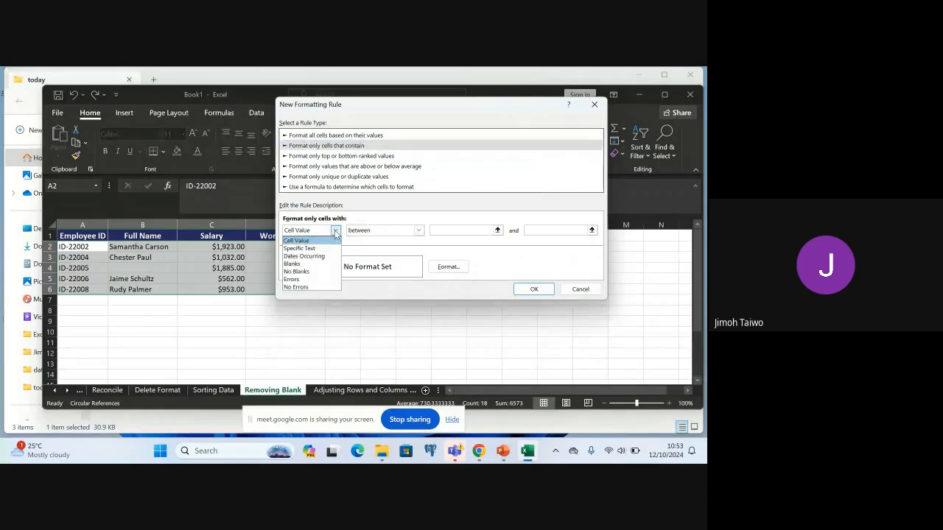
click(298, 264)
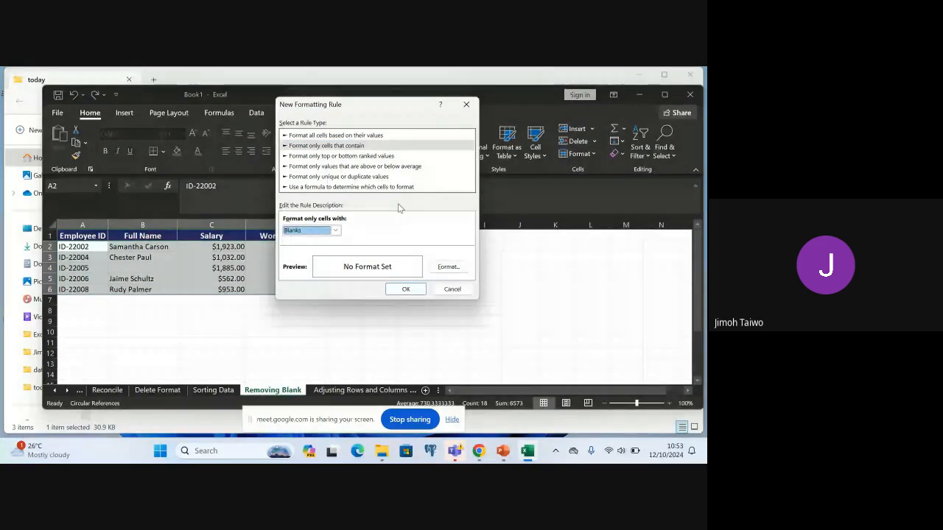
Give the blank-cell rule a bright red background fill and apply it to the selected range
click(458, 271)
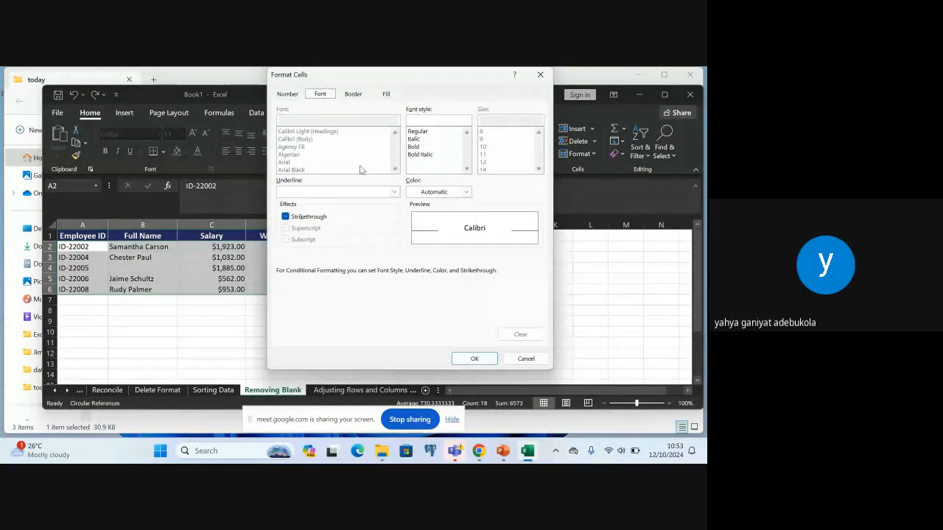
click(385, 96)
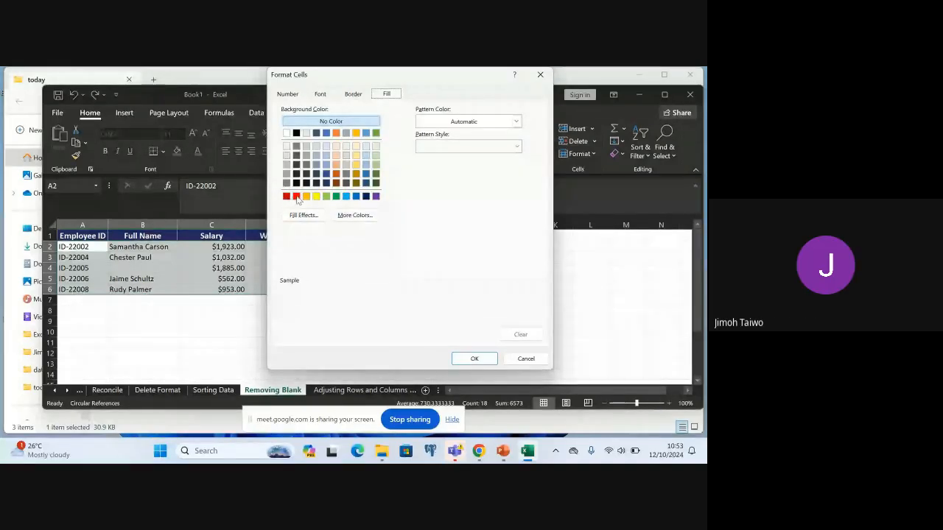
click(296, 196)
click(466, 363)
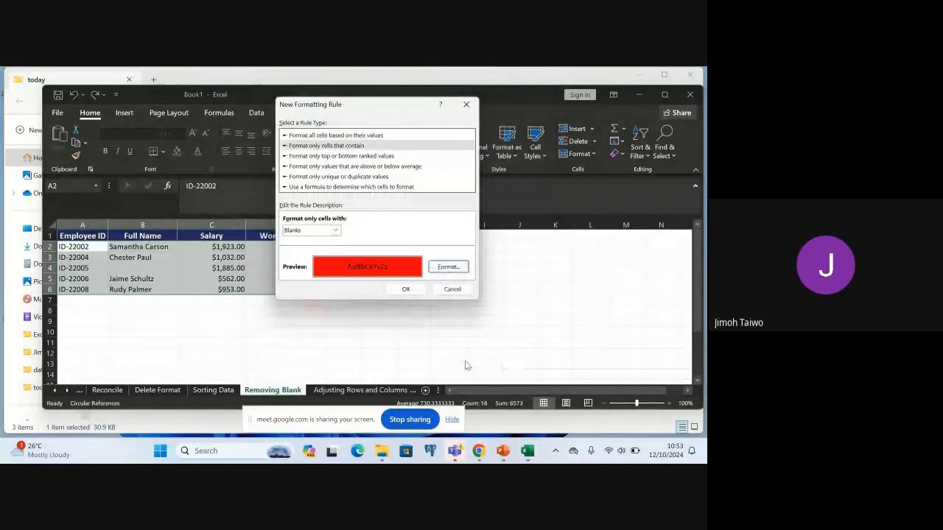
click(411, 290)
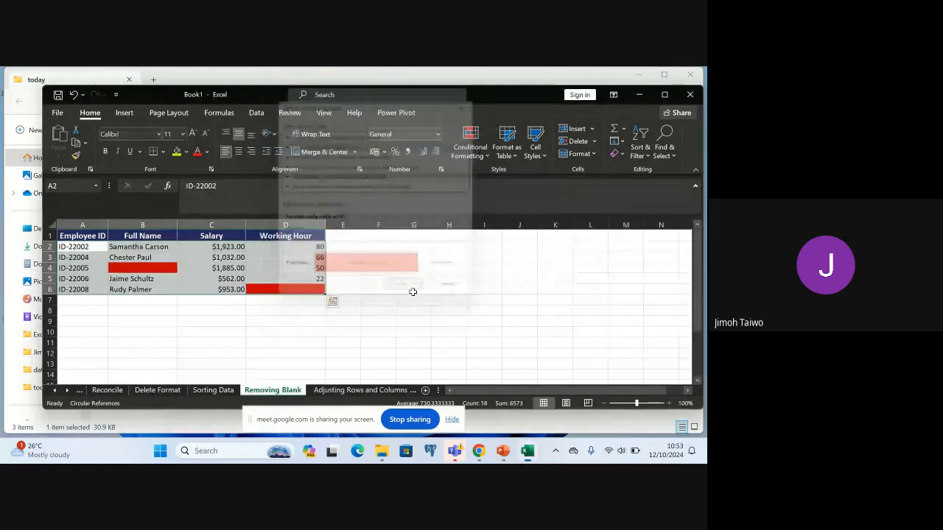
Delete the two entire rows that contain a red-highlighted blank cell, the ID-22005 row and the ID-22008 row
click(365, 298)
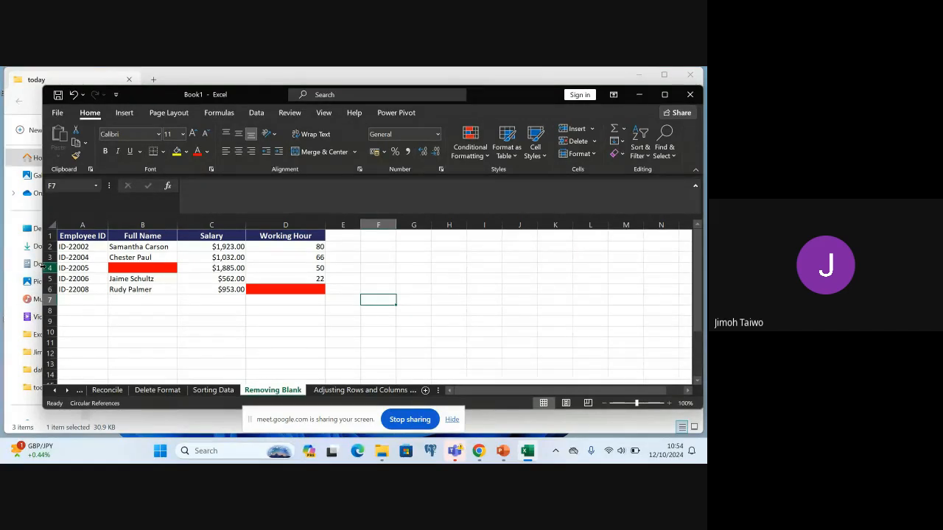
right_click(47, 268)
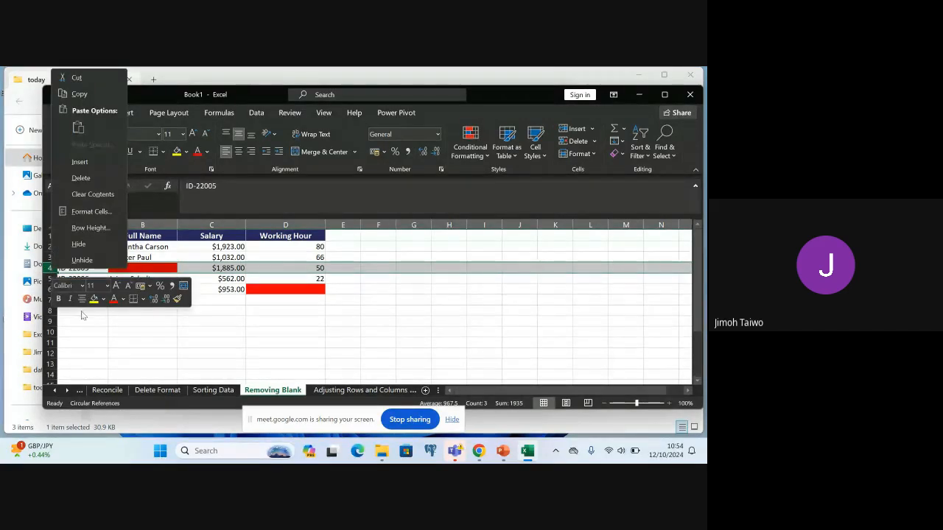
click(96, 178)
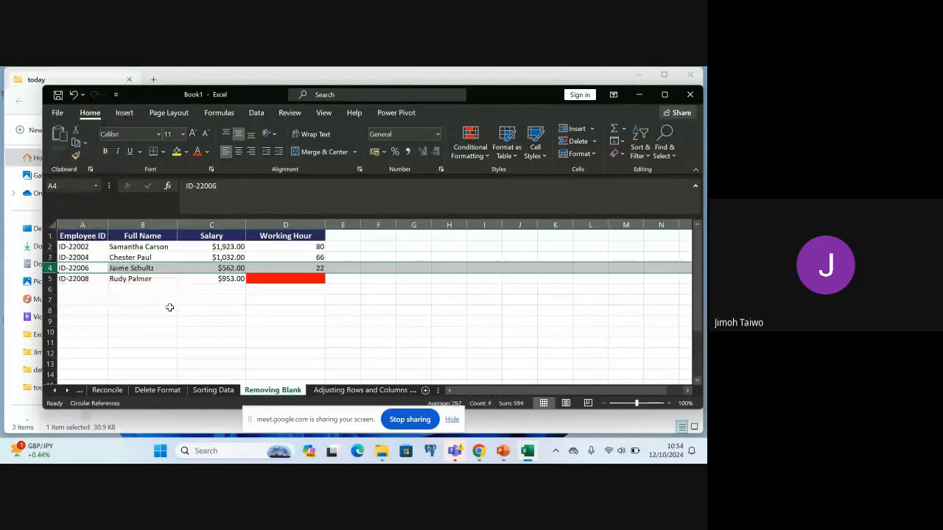
right_click(50, 280)
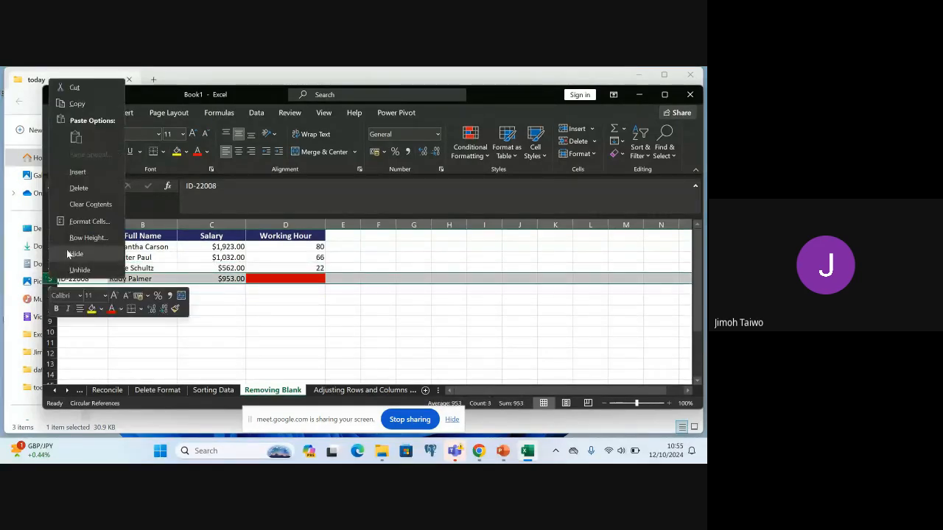
click(79, 188)
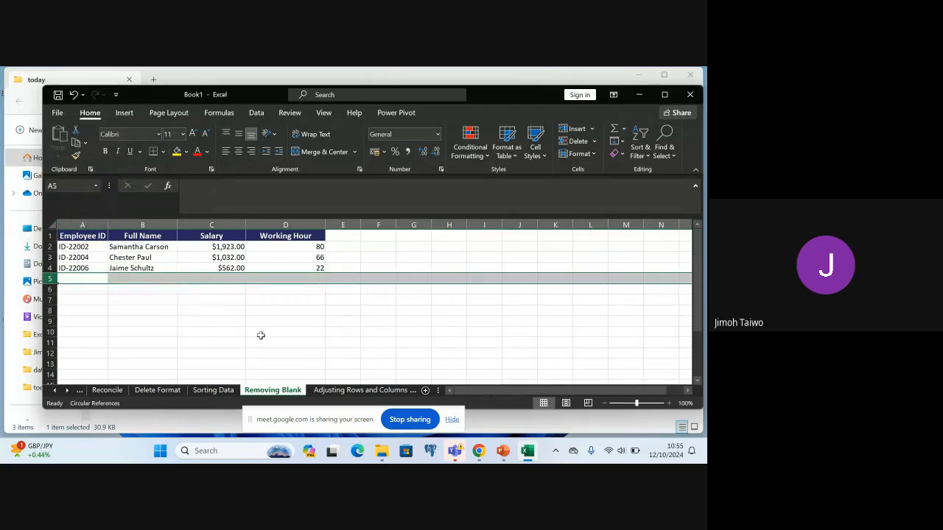
click(292, 288)
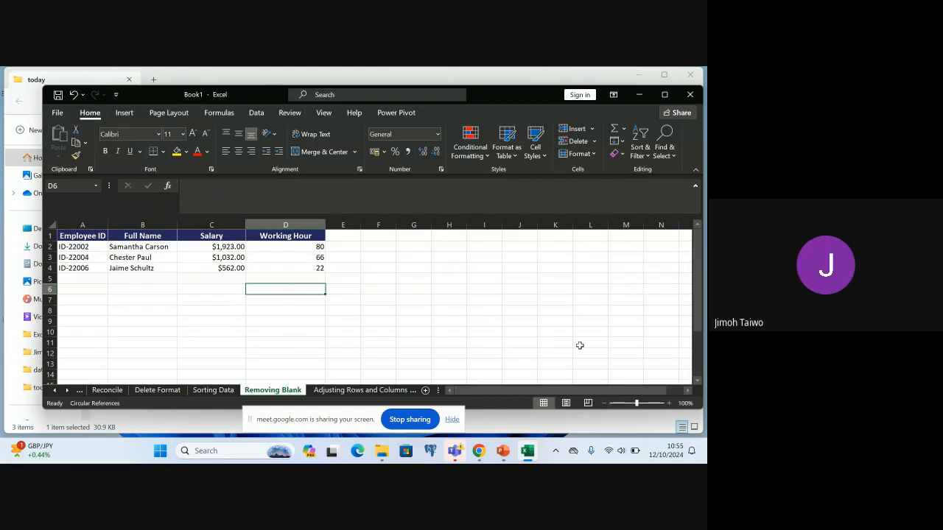
Undo both row deletions and the red-fill formatting rule for blank cells
key(ctrl+z)
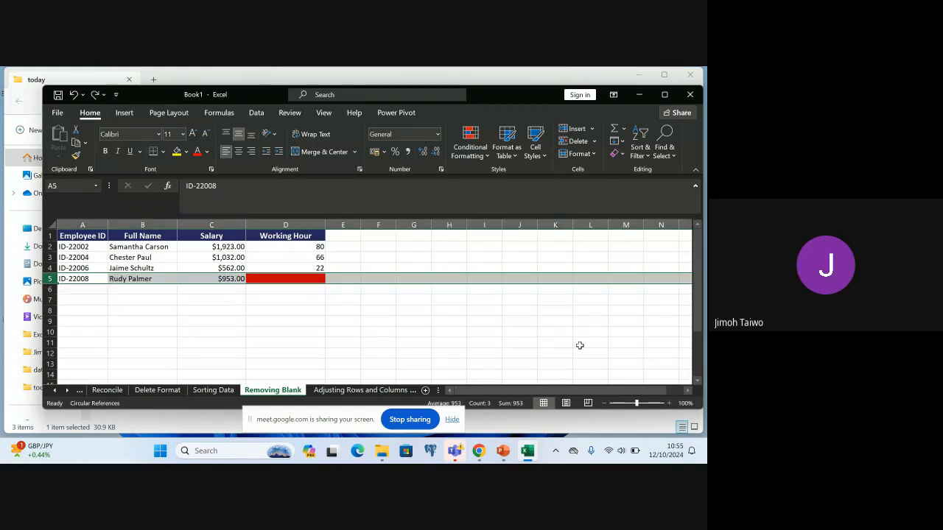
key(ctrl+z)
key(ctrl+z)
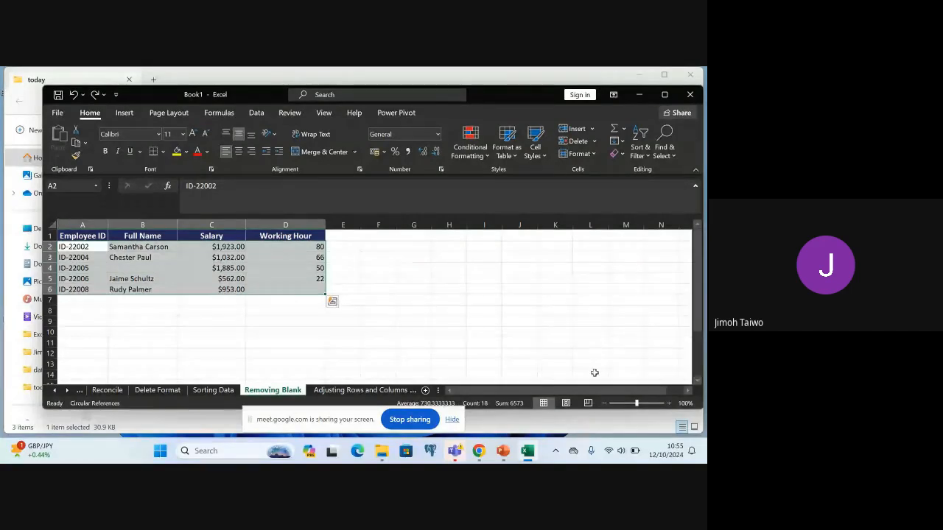
click(392, 285)
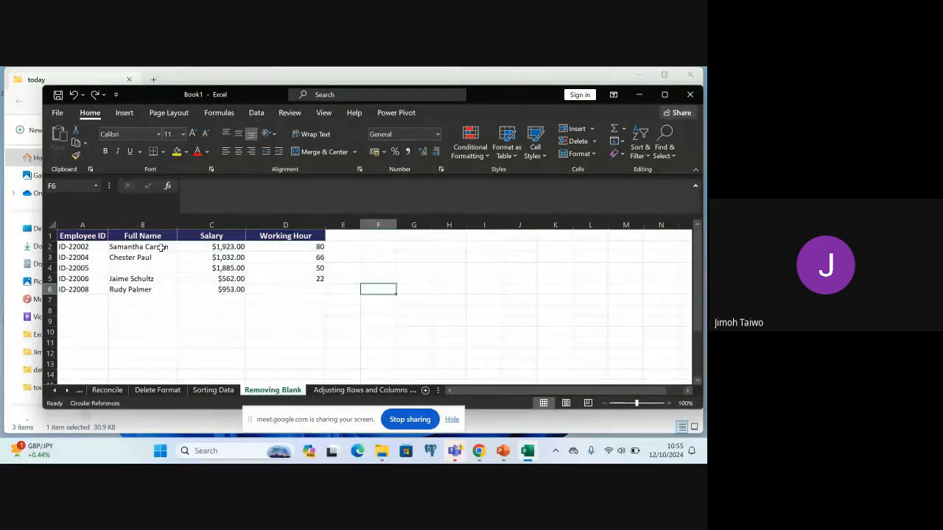
click(147, 270)
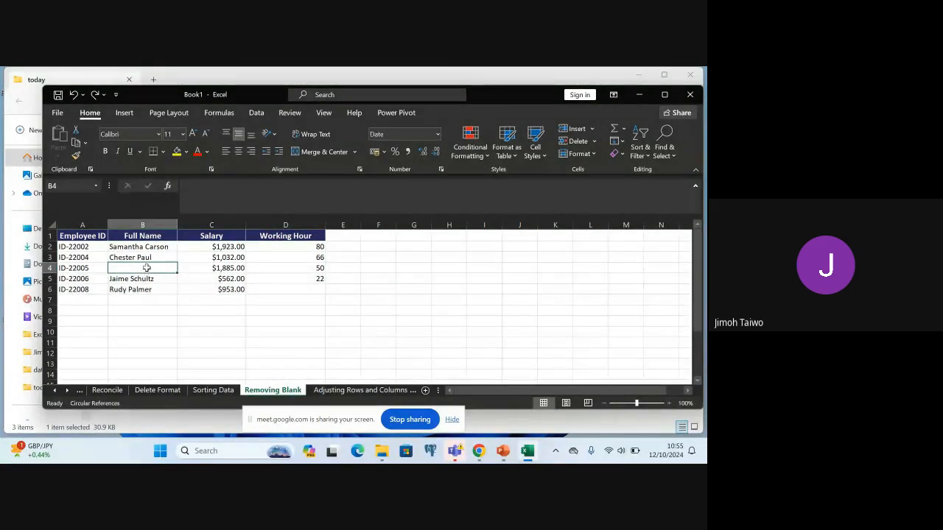
click(294, 290)
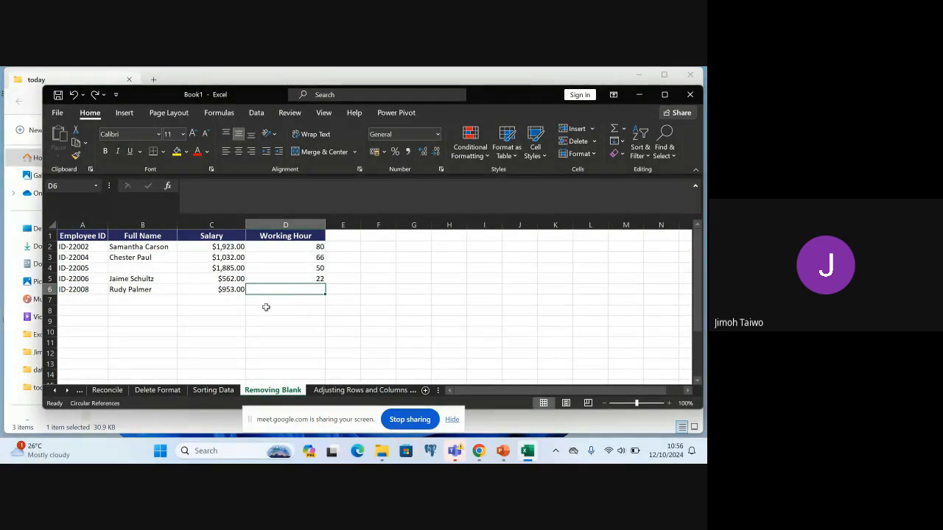
Open a new highlight rule for the data range A2:D6 and set it to format only cells with Blanks
click(76, 250)
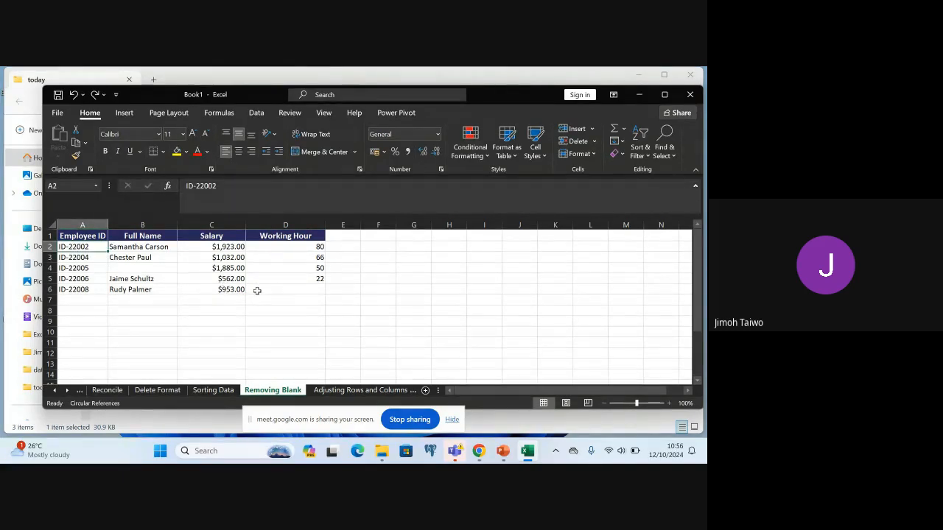
shift+click(280, 291)
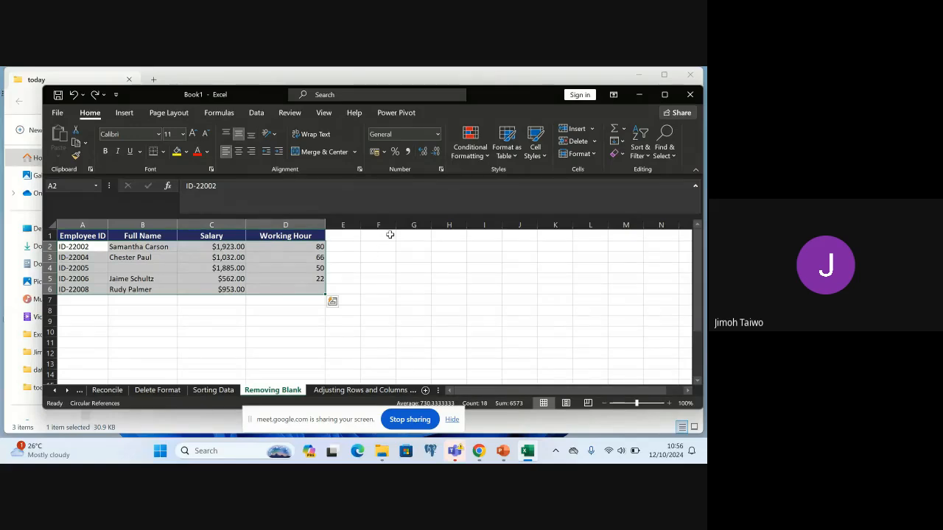
click(484, 157)
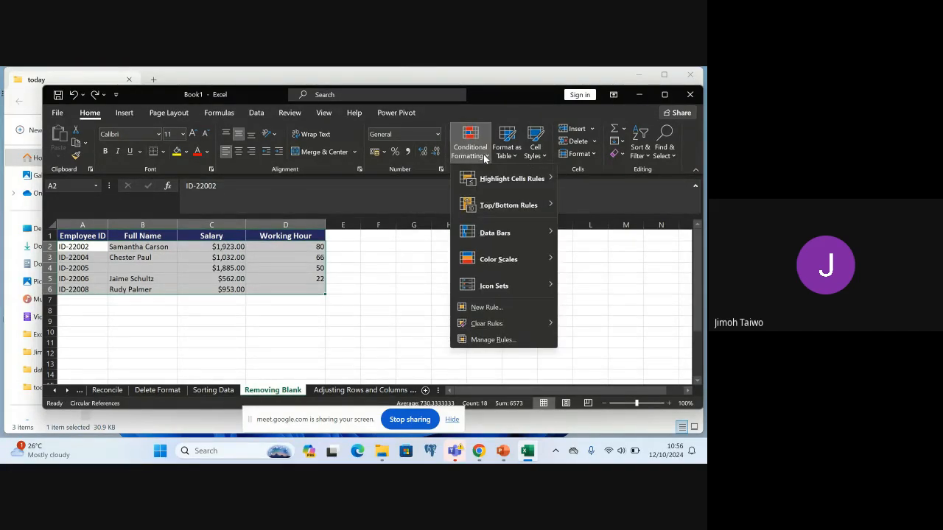
mouse_move(505, 179)
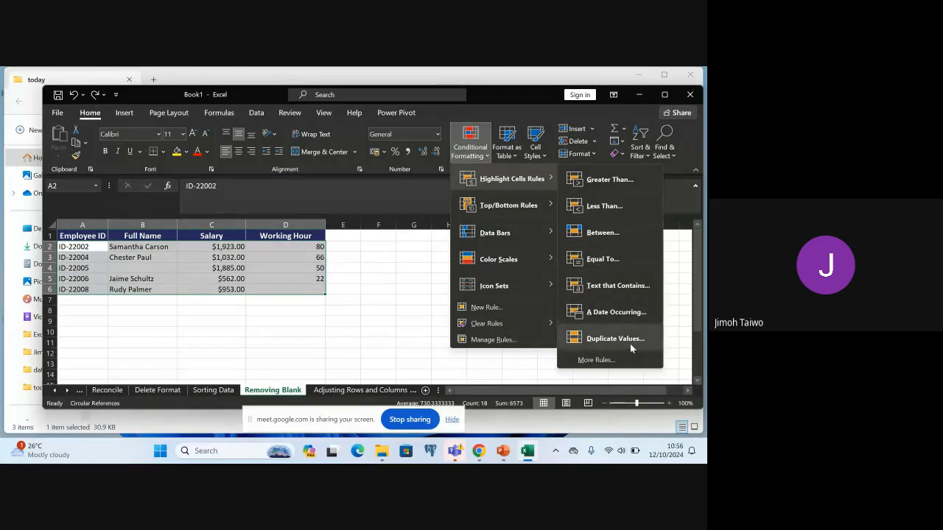
click(612, 364)
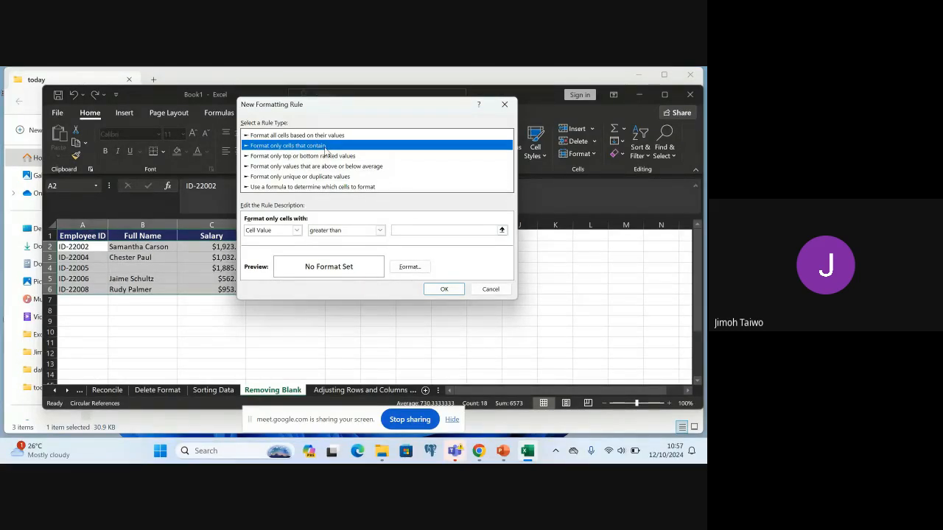
click(298, 233)
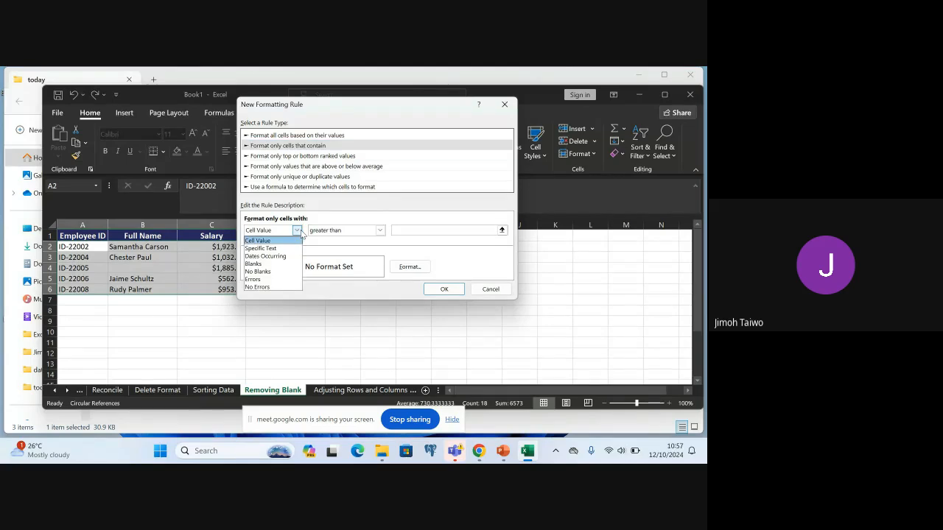
click(269, 264)
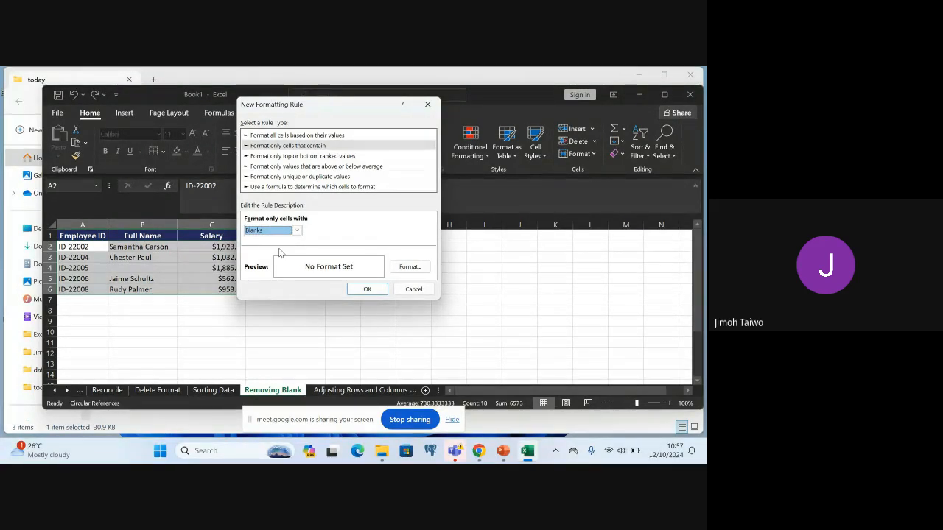
Give the blank-cell rule a dark red background fill and apply it to the selected range
click(409, 267)
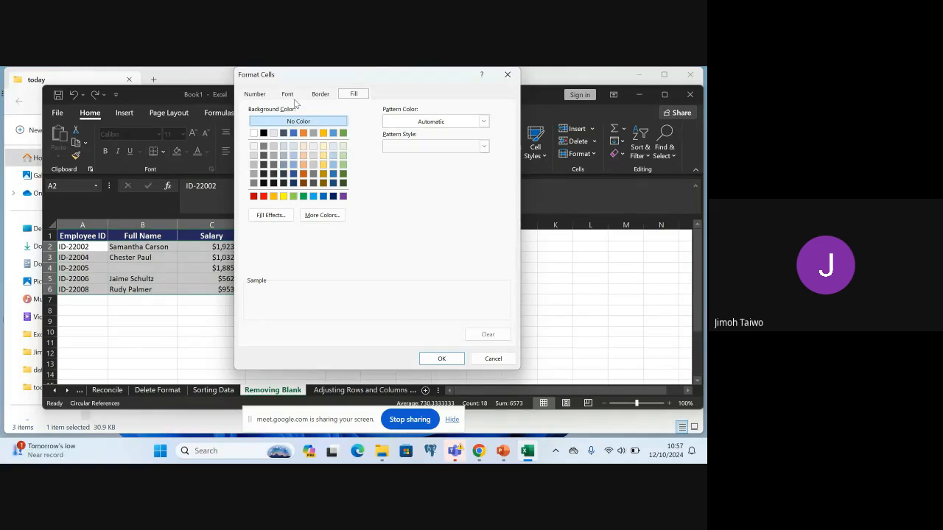
click(254, 94)
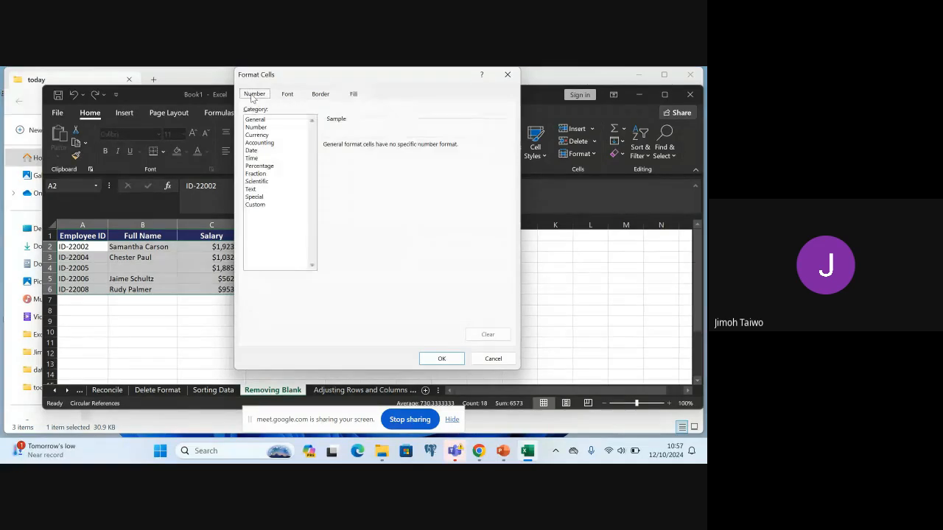
click(287, 95)
click(317, 95)
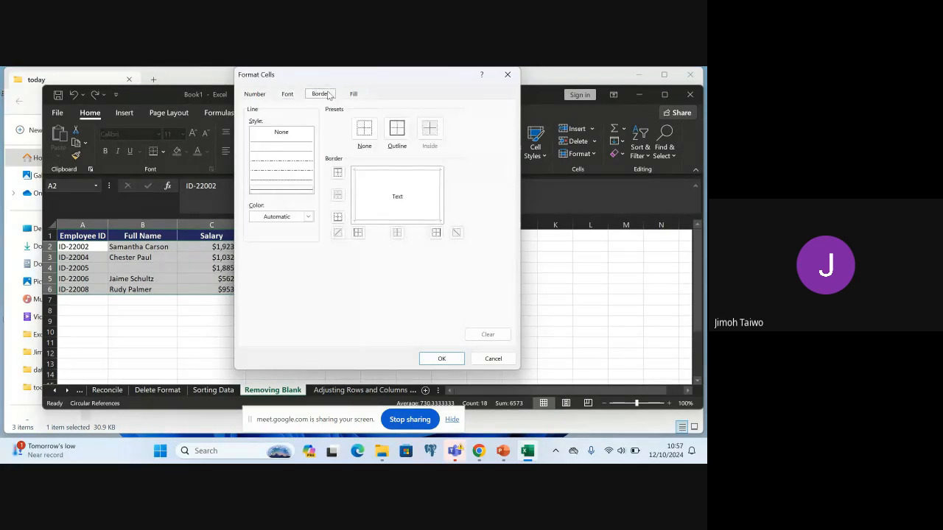
click(355, 95)
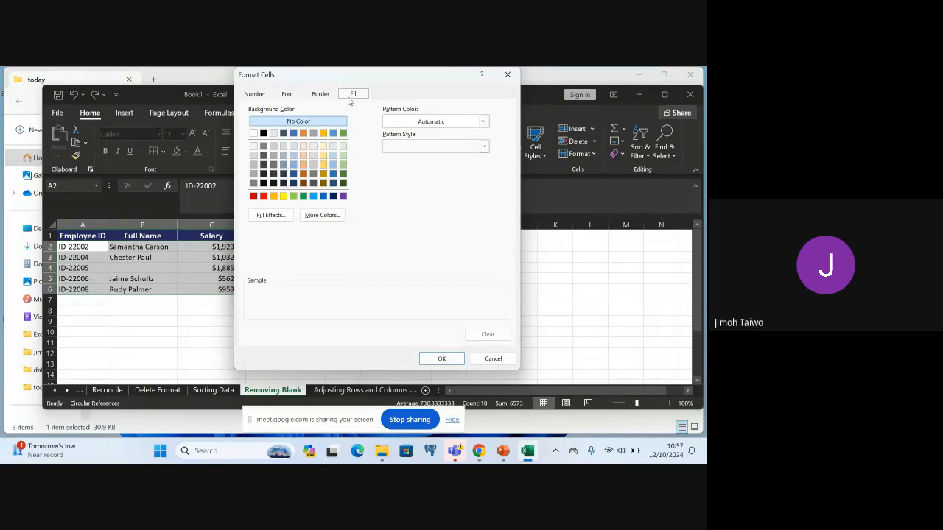
click(256, 198)
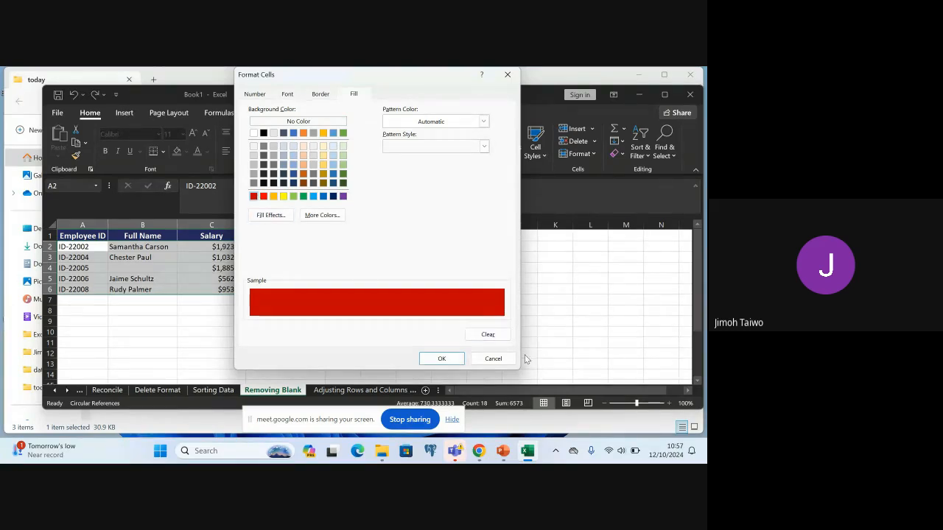
click(440, 358)
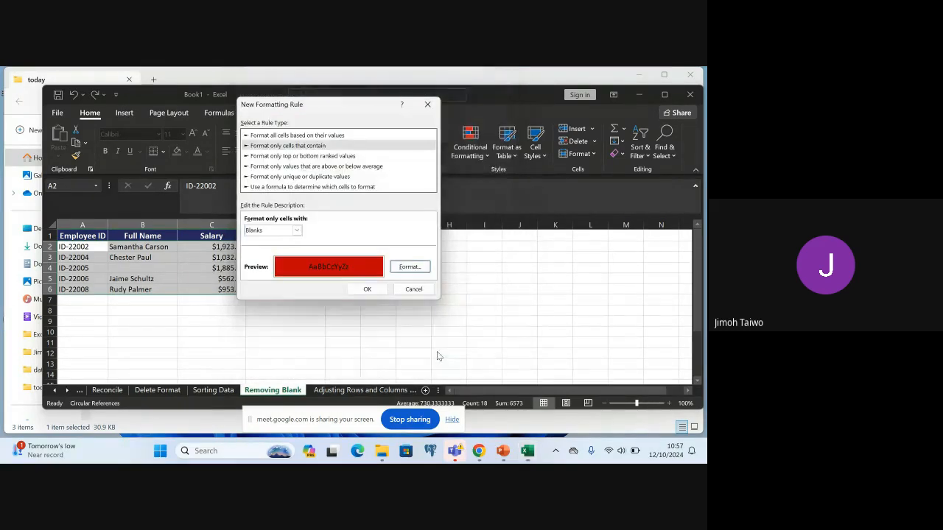
click(368, 289)
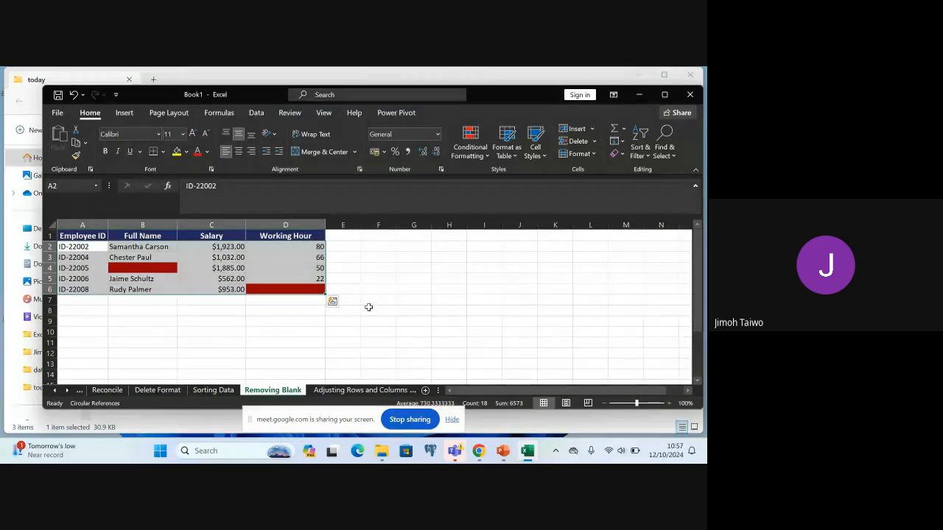
click(370, 308)
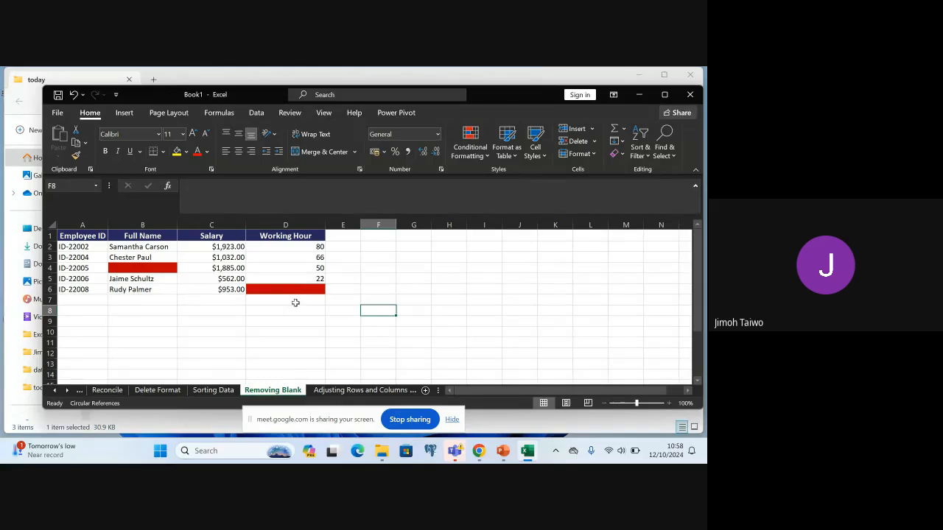
click(287, 311)
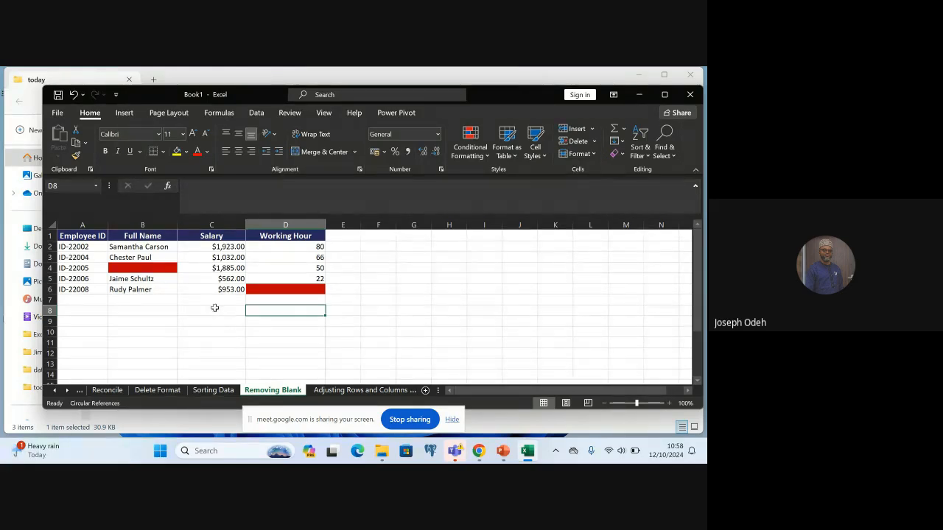
Fill the red-highlighted blank Full Name cell B4 with a person's first name and last initial
double_click(154, 268)
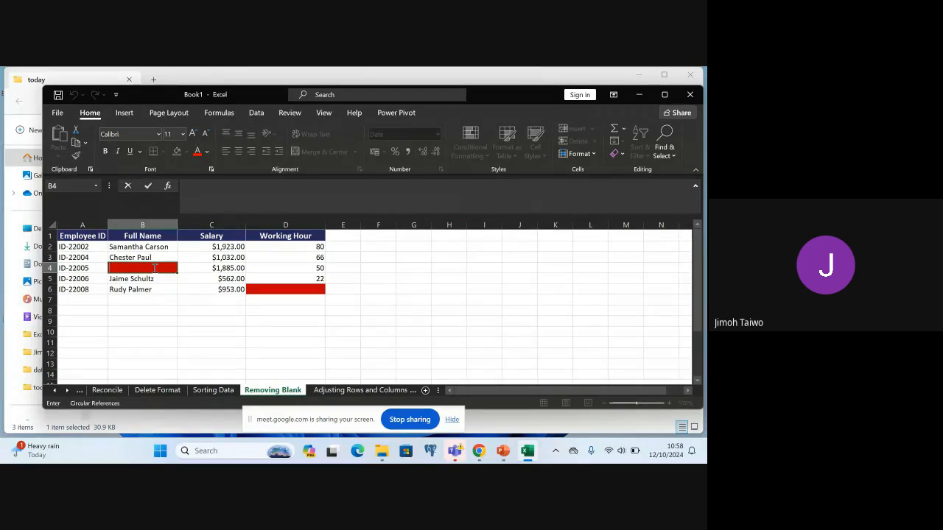
text(J)
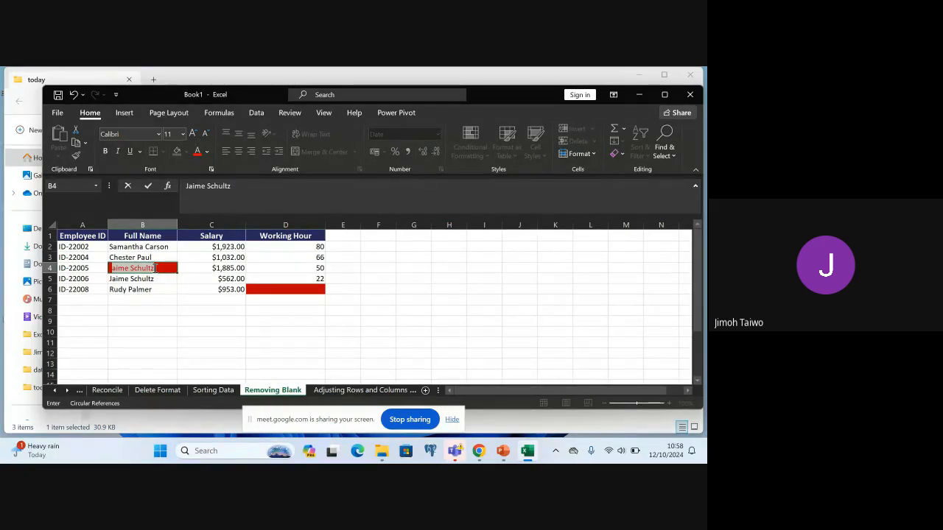
text(imoh)
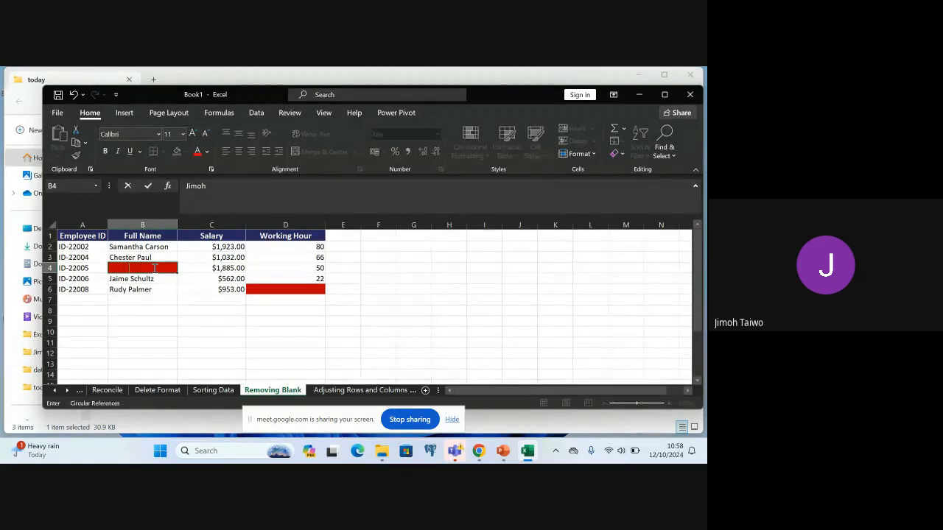
key(BackSpace)
key(BackSpace)
key(BackSpace)
key(BackSpace)
text(imoh S.)
key(Return)
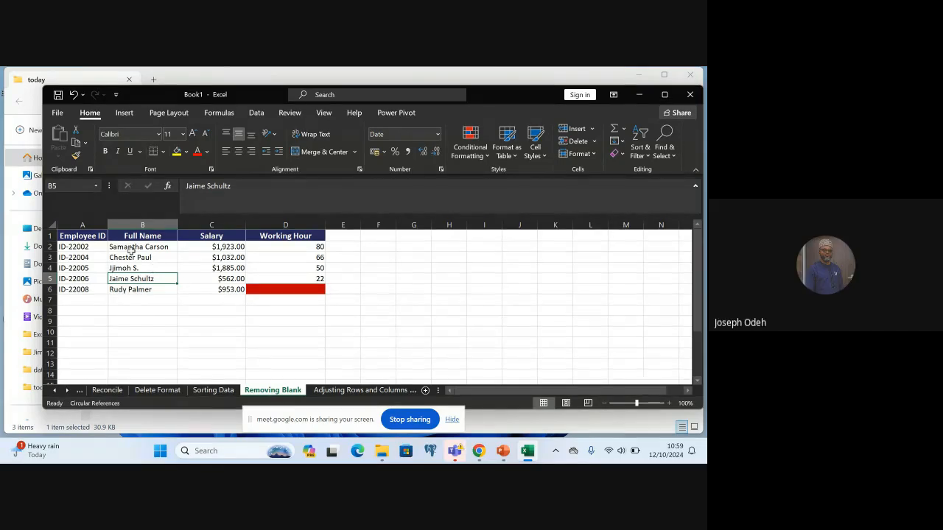
Clear the name from Full Name cell B4 so the cell is blank
double_click(151, 268)
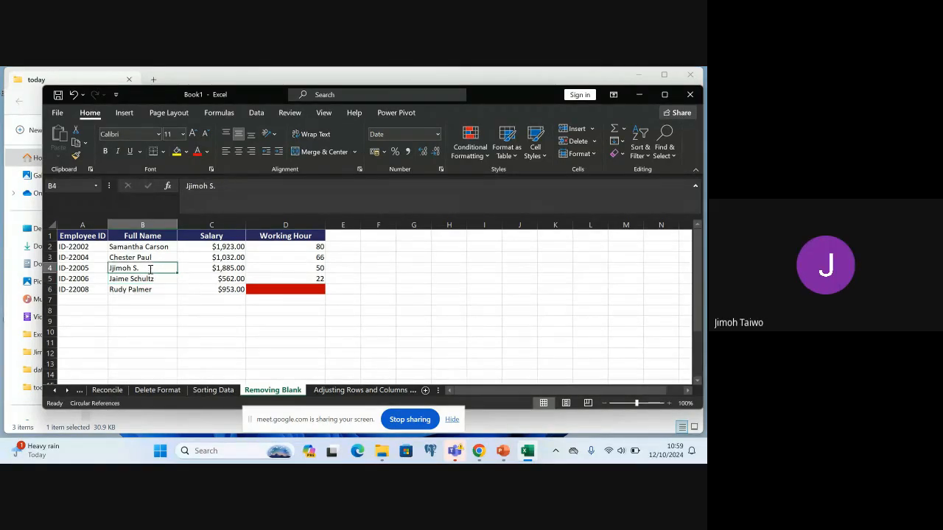
key(BackSpace)
key(BackSpace)
key(BackSpace)
key(BackSpace)
key(BackSpace)
key(BackSpace)
key(BackSpace)
key(BackSpace)
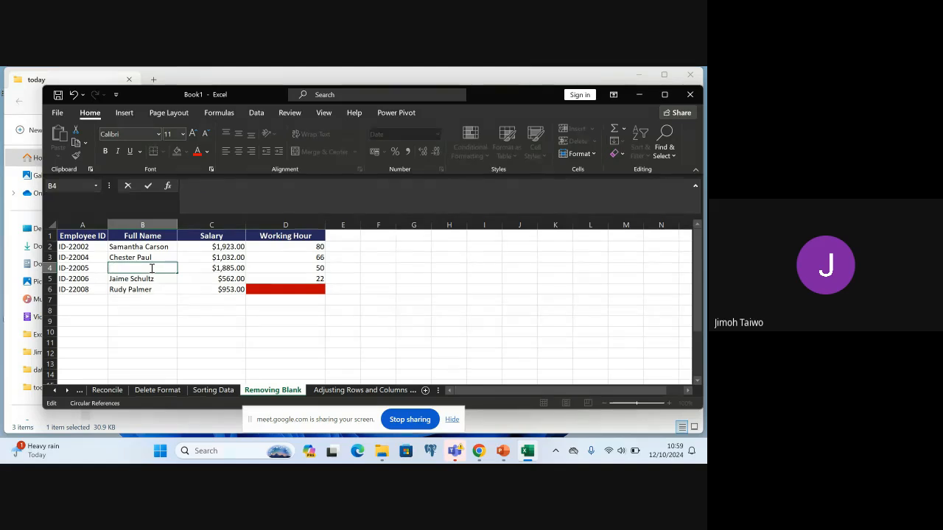
click(390, 280)
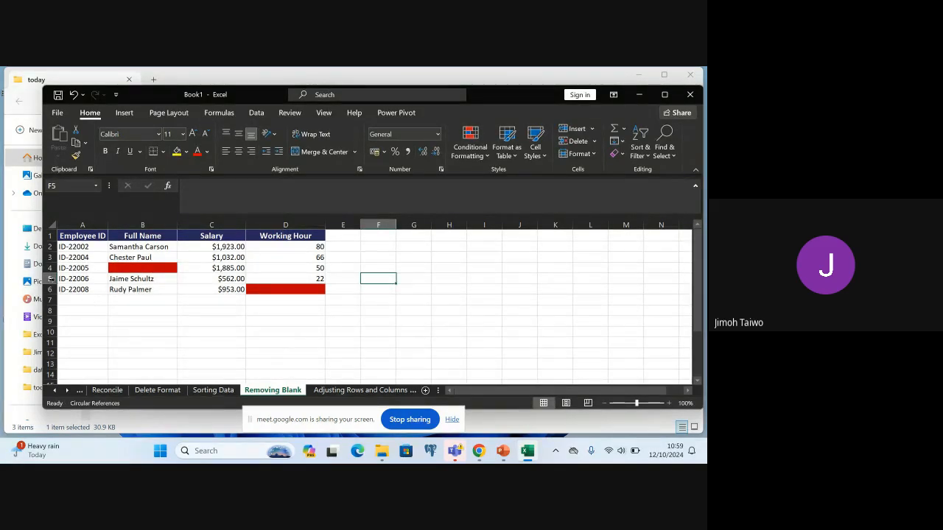
click(149, 324)
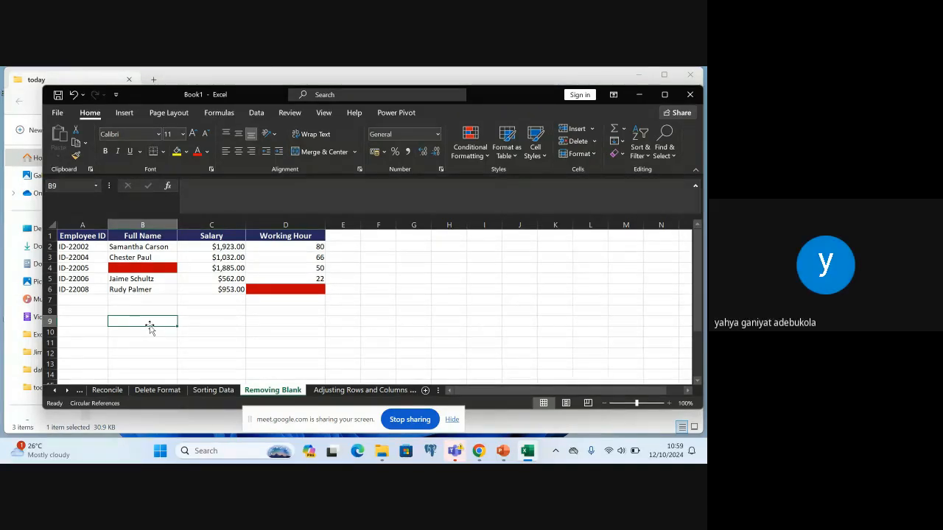
Delete the two entire rows with a red-highlighted blank cell, one missing its Full Name and the other its Working Hour
right_click(50, 268)
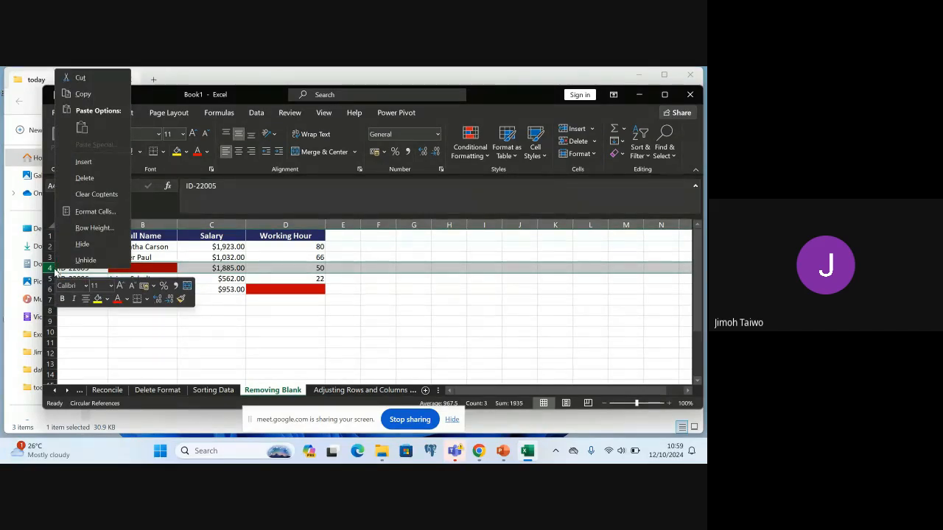
click(84, 178)
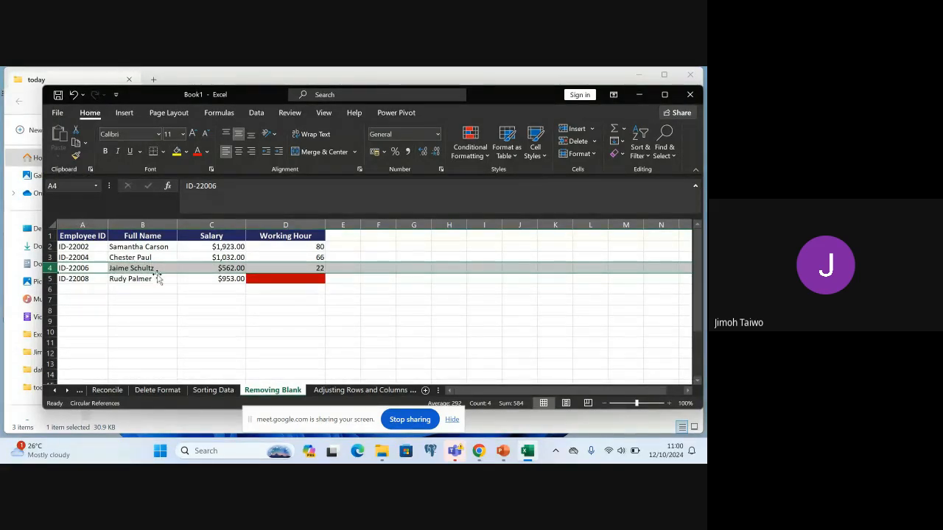
right_click(50, 279)
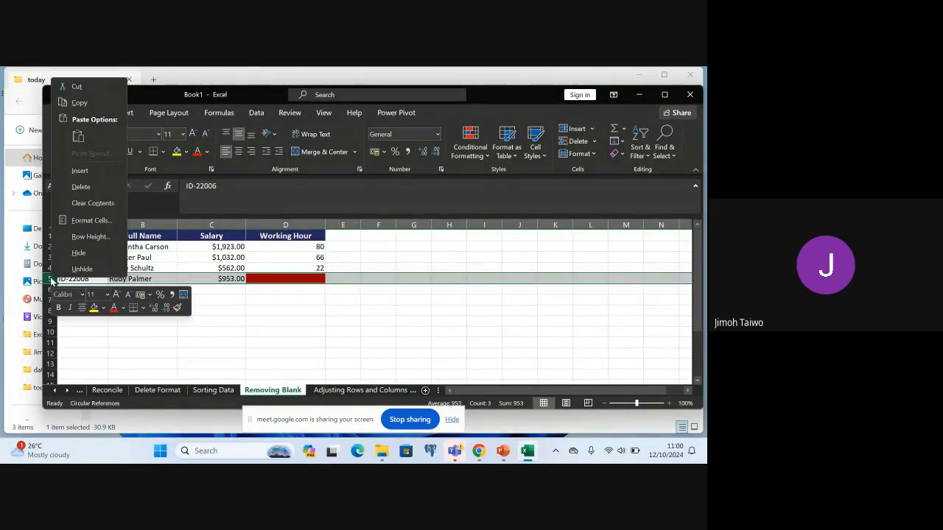
click(73, 188)
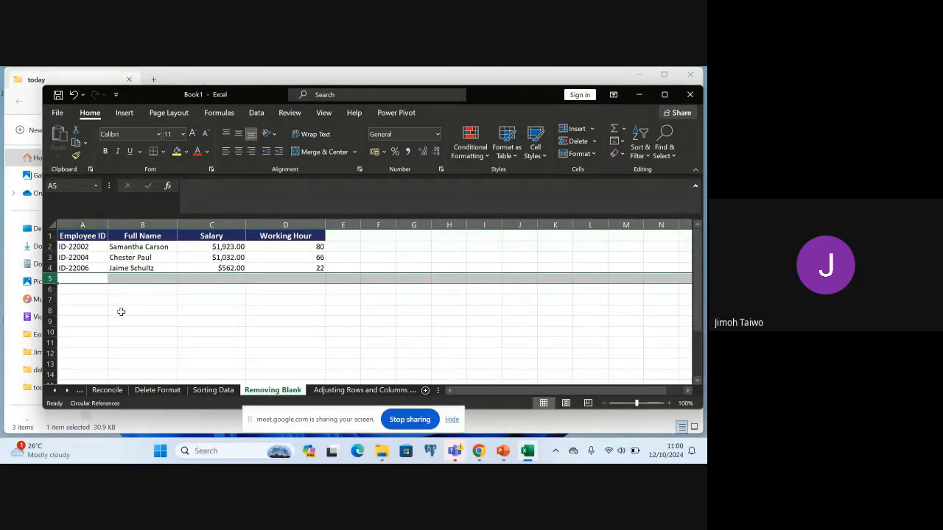
click(341, 268)
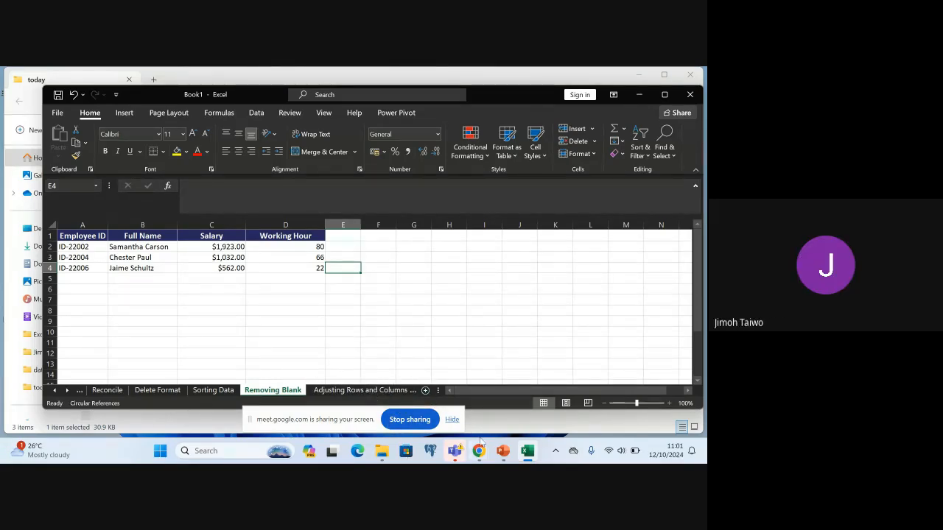
mouse_move(527, 457)
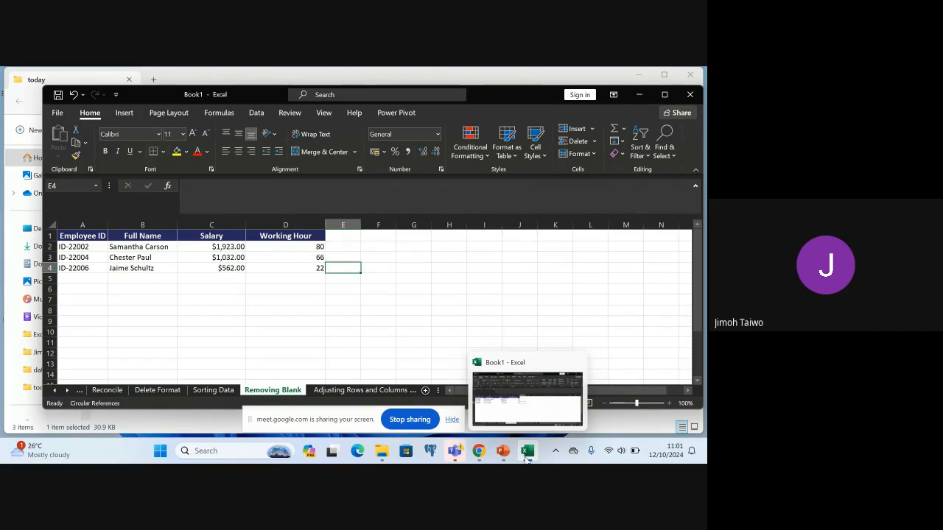
mouse_move(479, 458)
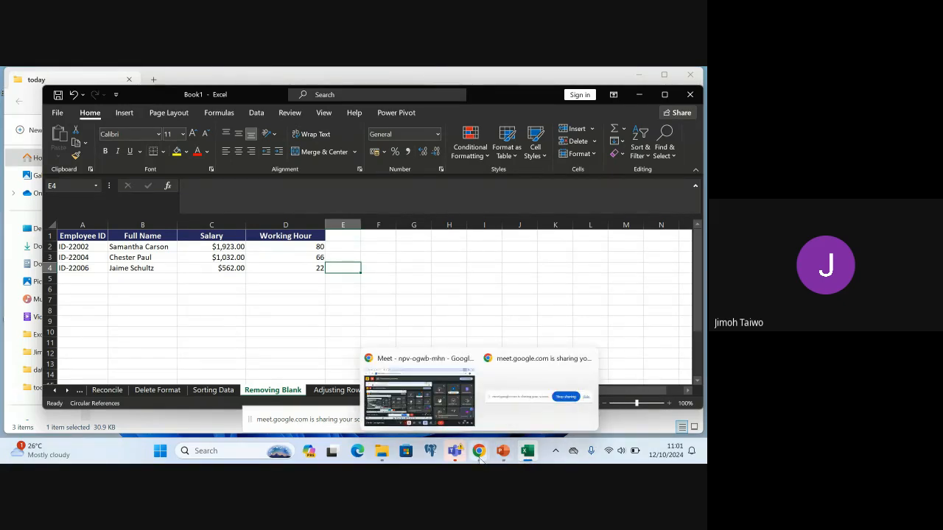
click(479, 451)
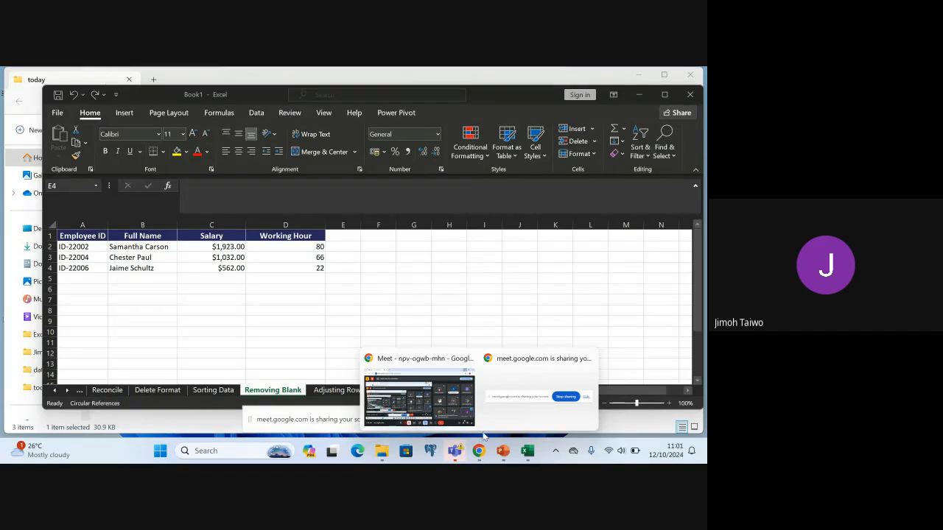
mouse_move(487, 419)
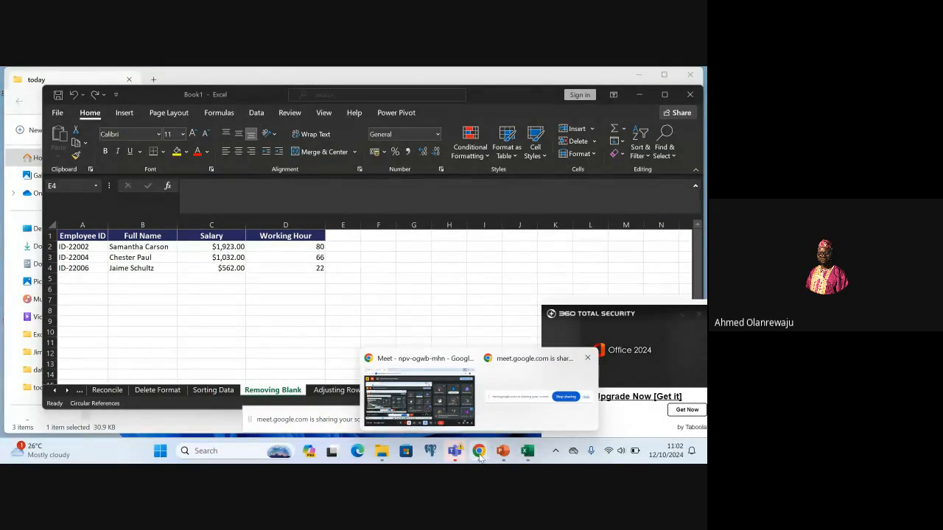
mouse_move(479, 457)
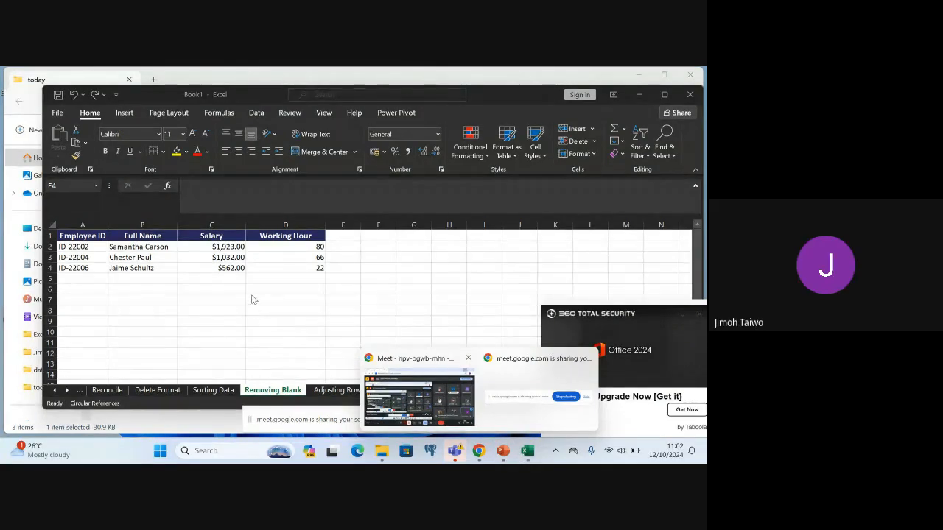
Undo both row deletions, the edits to Full Name cell B4 and the red-fill rule for blank cells
click(255, 279)
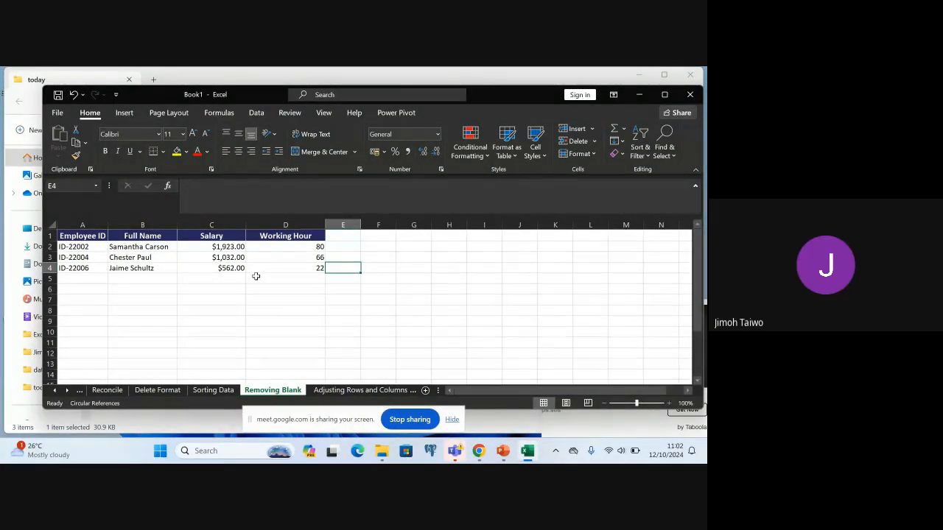
key(ctrl+z)
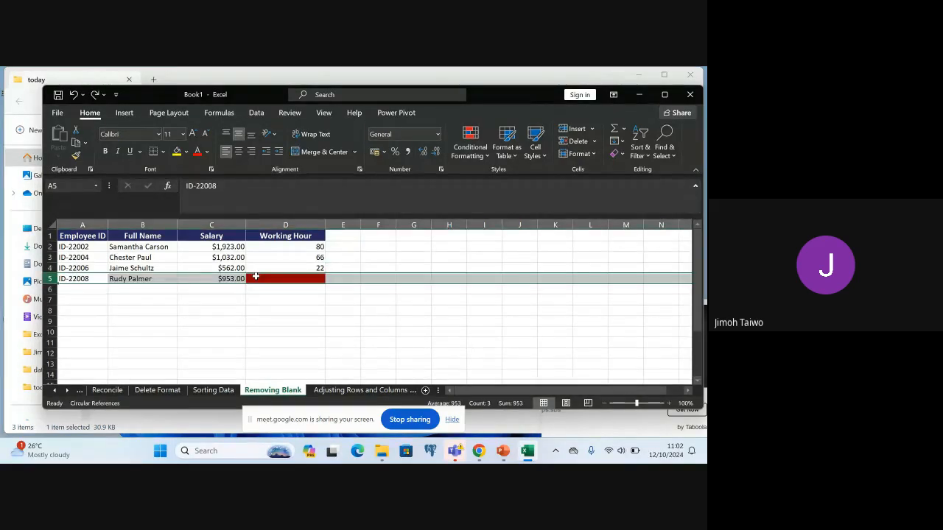
key(ctrl+z)
key(ctrl+z)
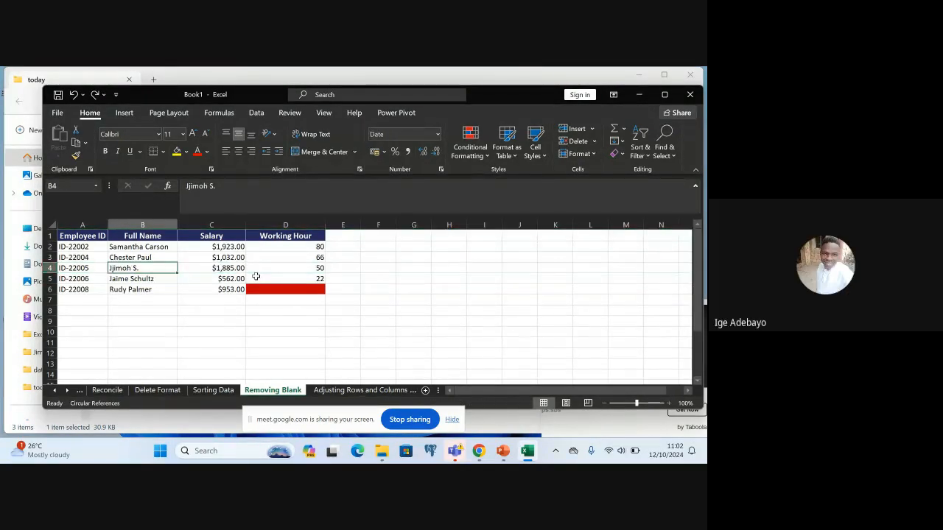
key(ctrl+z)
key(ctrl+z)
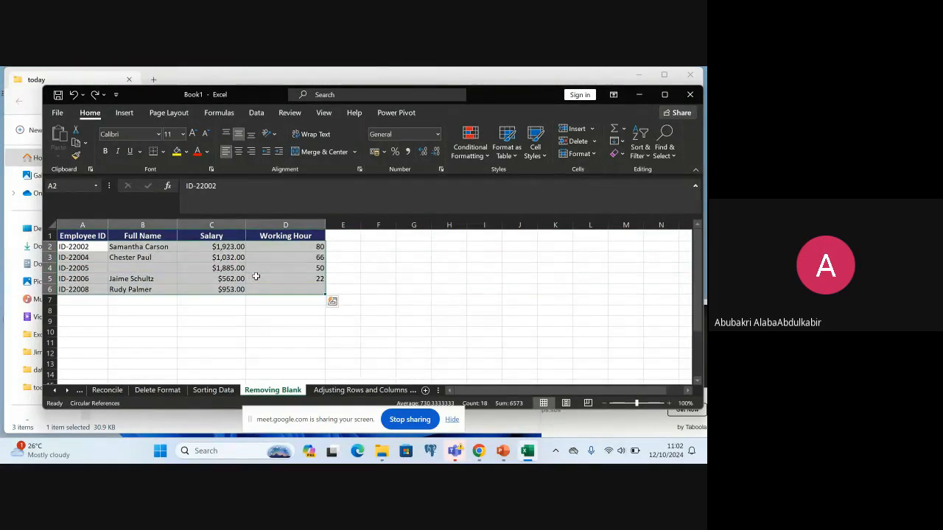
click(300, 318)
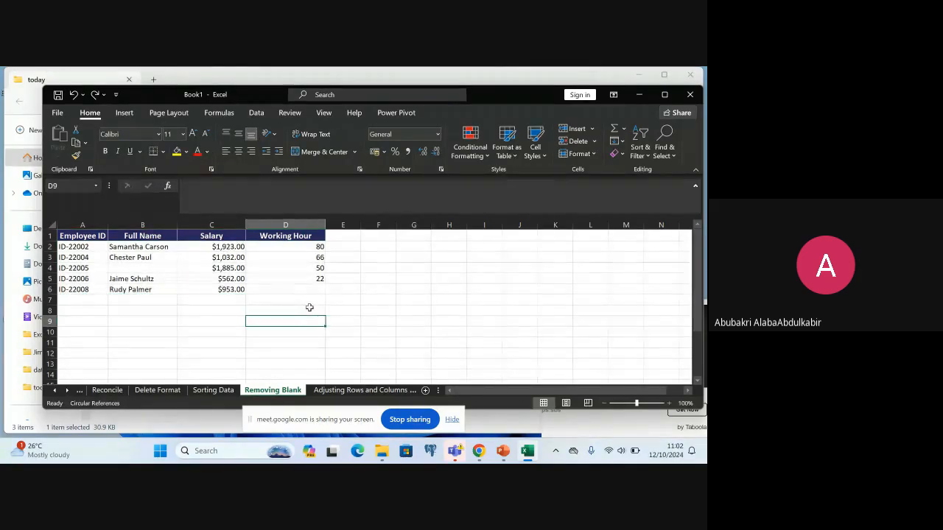
click(309, 307)
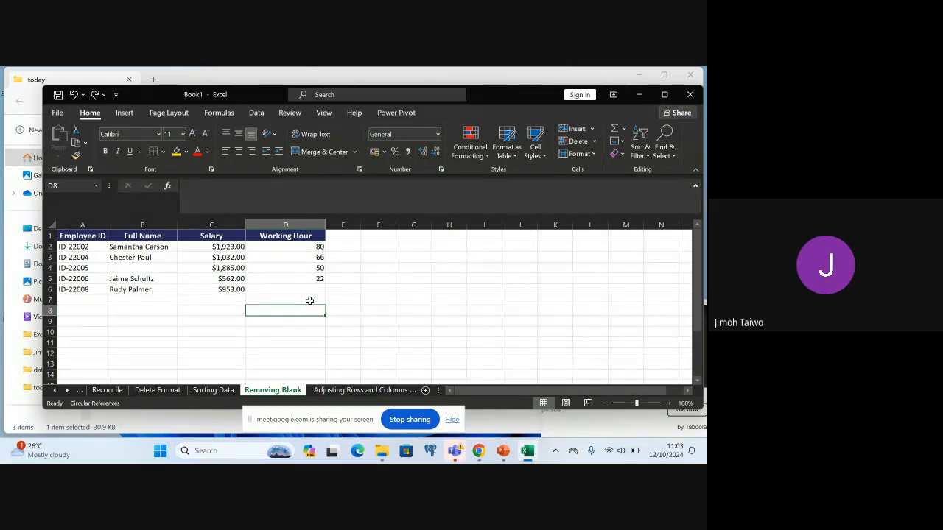
click(129, 267)
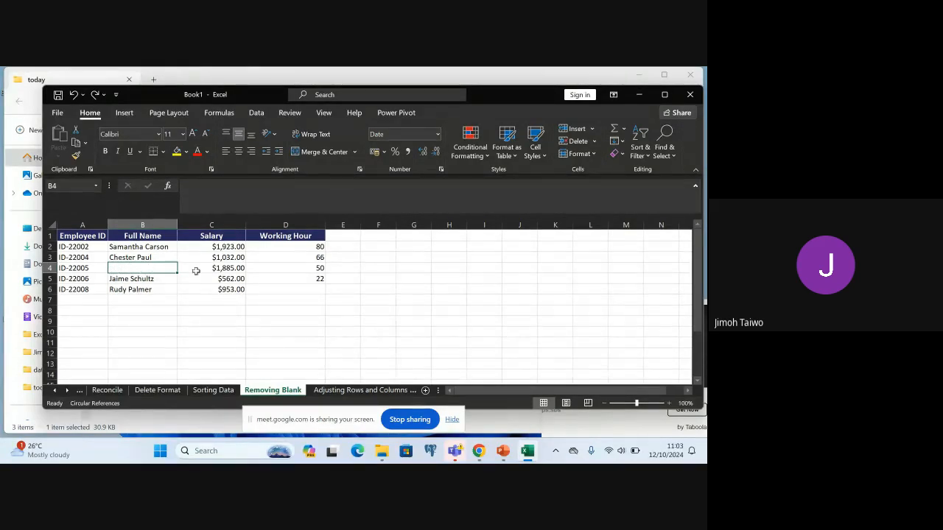
click(280, 291)
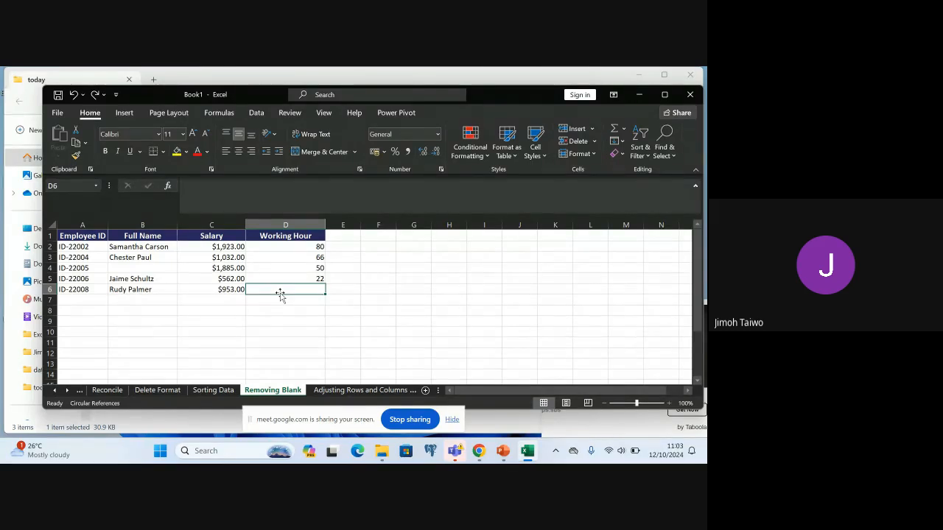
Select the employee data range A2:D6, leaving out the header row
click(75, 247)
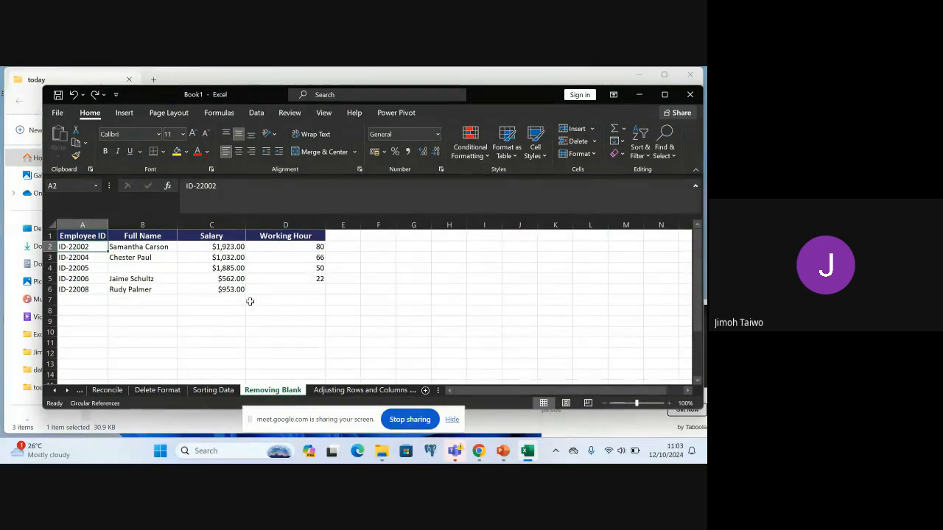
shift+click(301, 290)
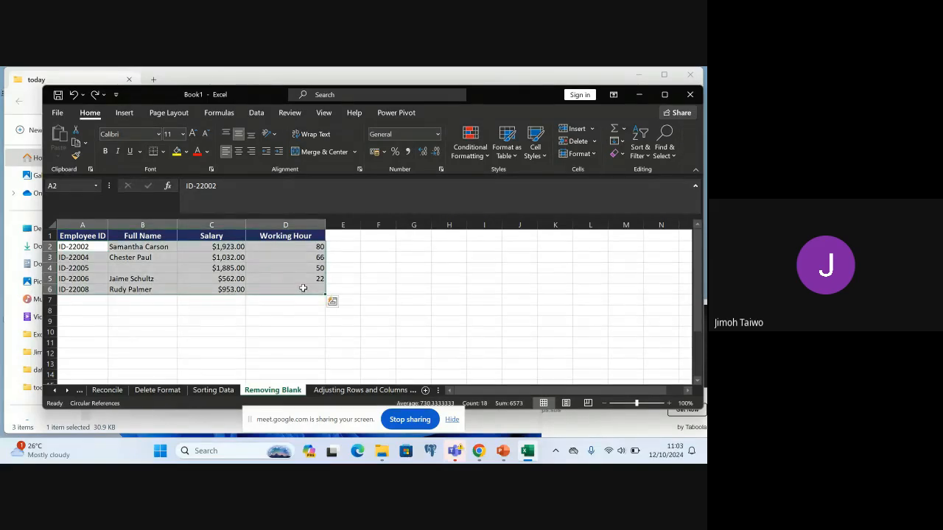
click(483, 156)
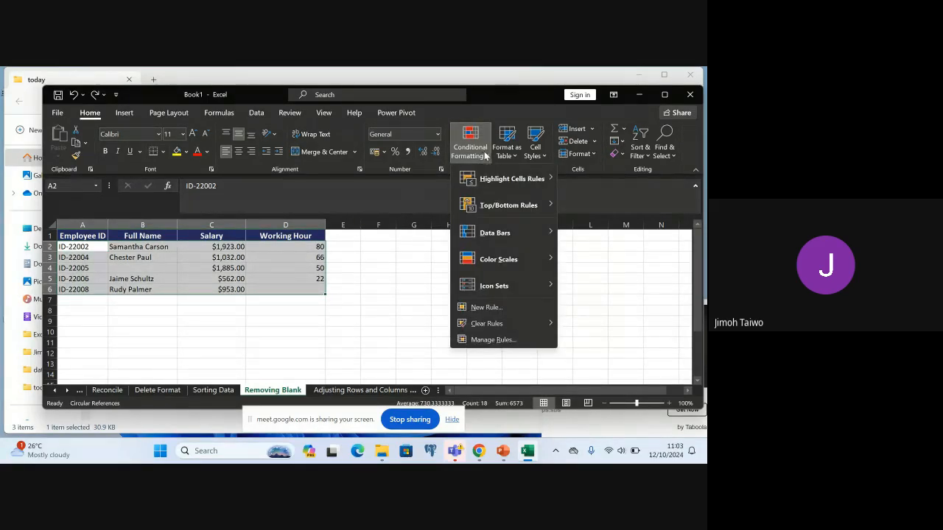
mouse_move(530, 181)
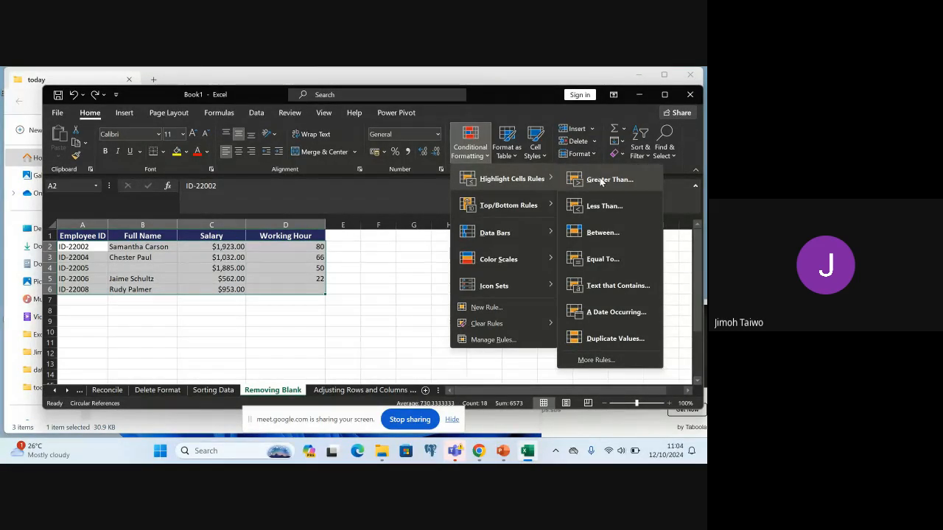
click(625, 289)
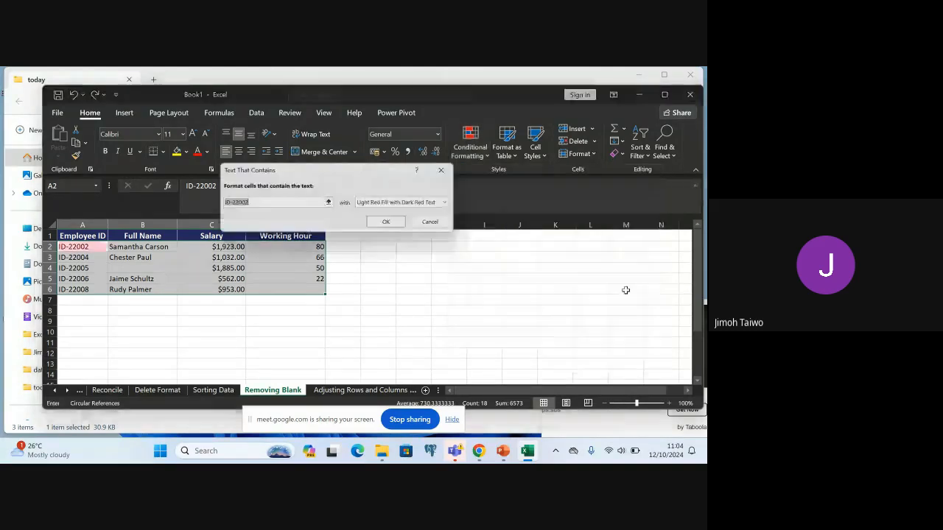
click(452, 171)
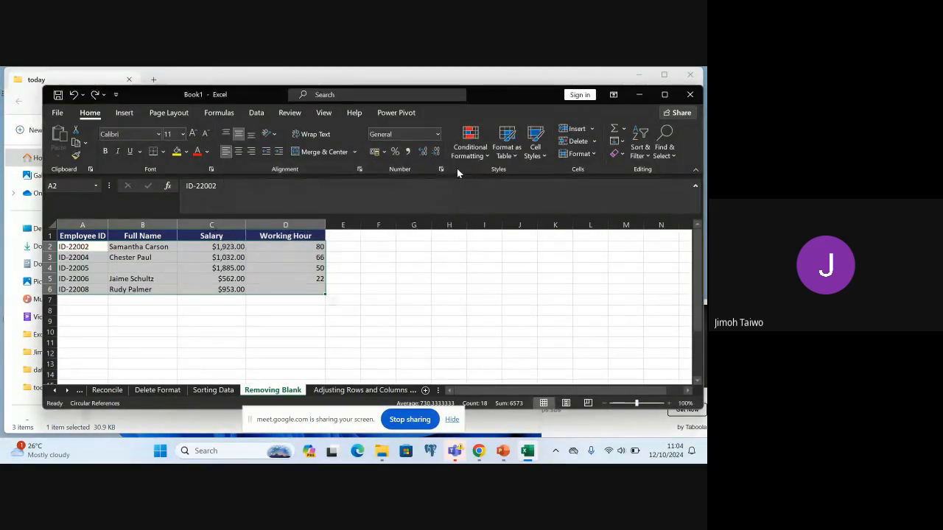
Start a custom conditional formatting rule for the selected data that formats only cells that contain Blanks
click(479, 154)
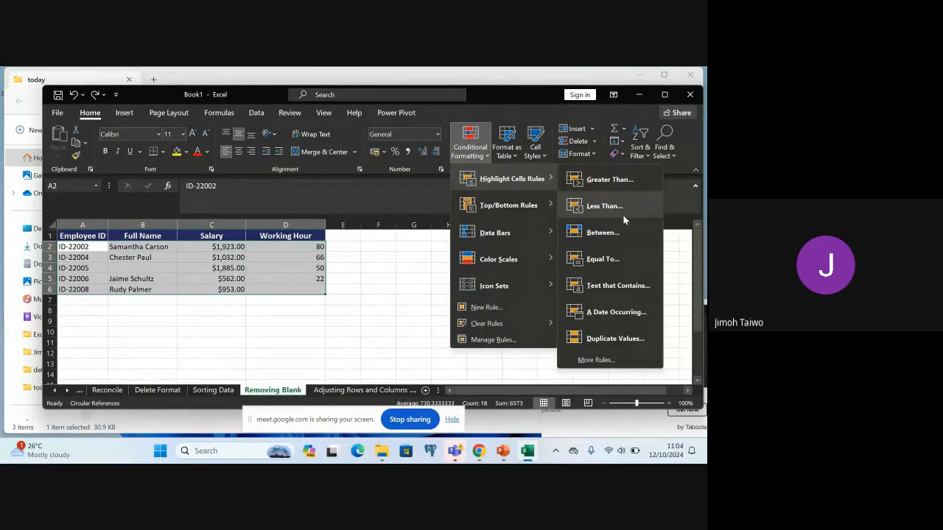
click(607, 362)
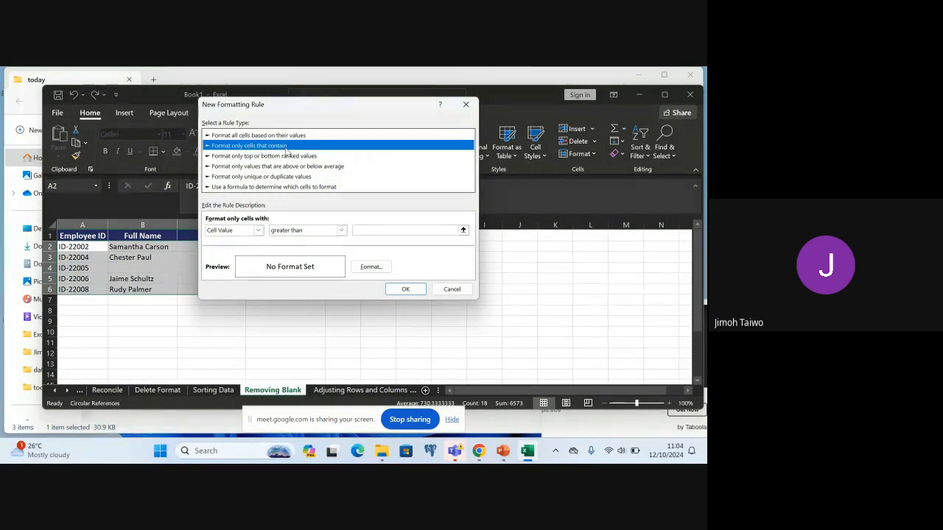
click(245, 136)
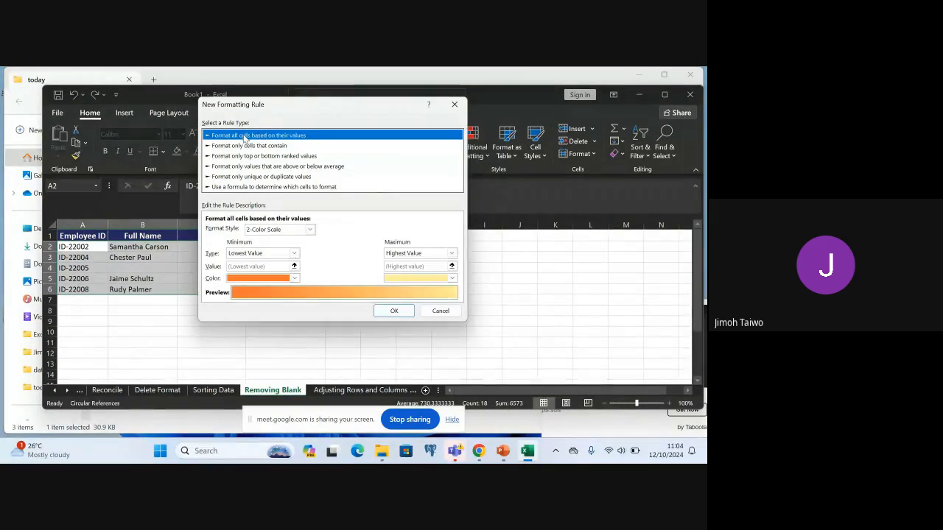
click(224, 146)
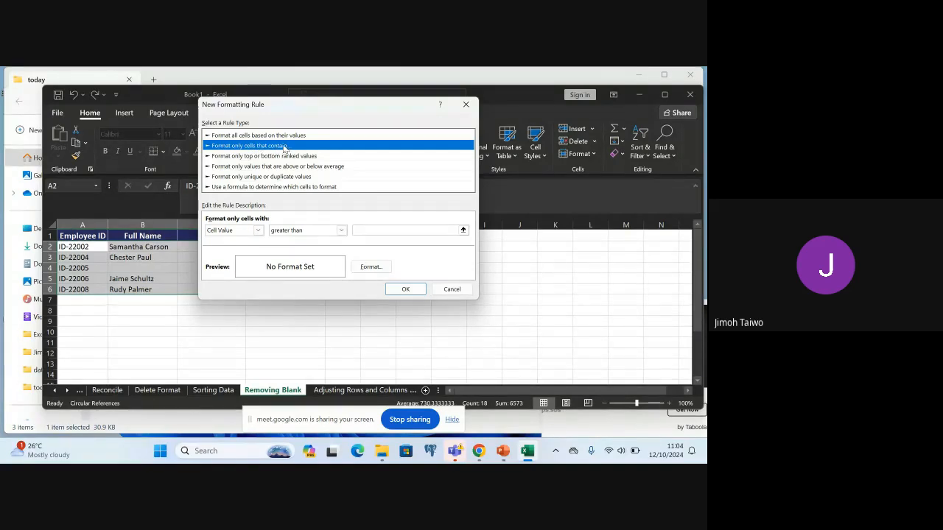
click(258, 231)
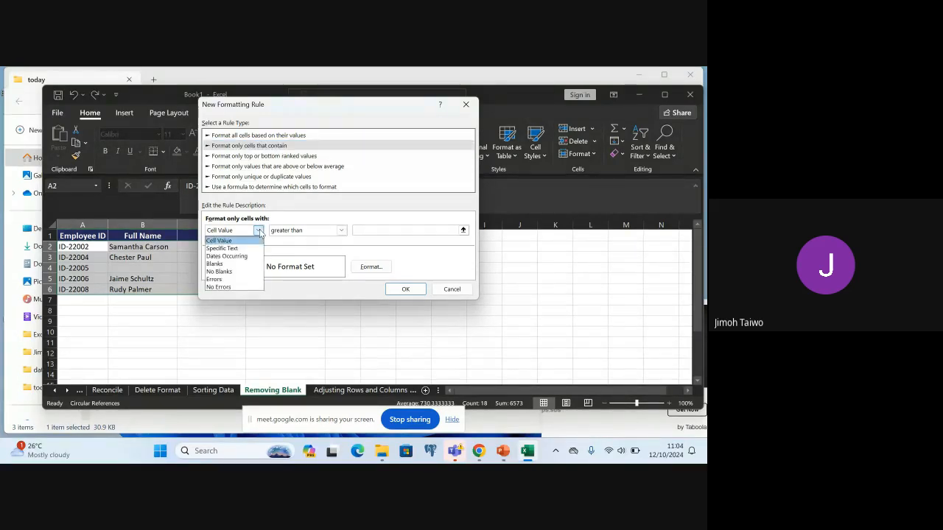
click(232, 264)
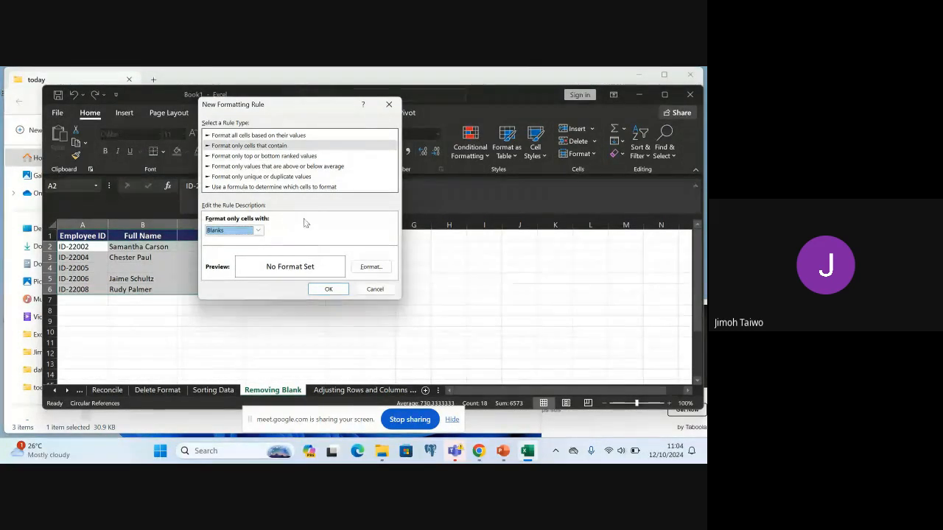
Give the blank-cell rule a light blue background fill and apply it to the selected data
click(369, 268)
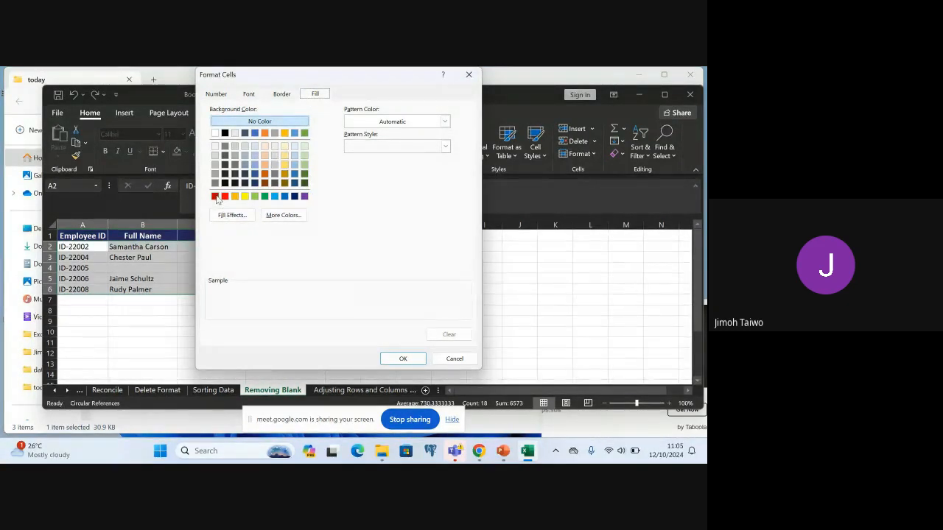
click(273, 196)
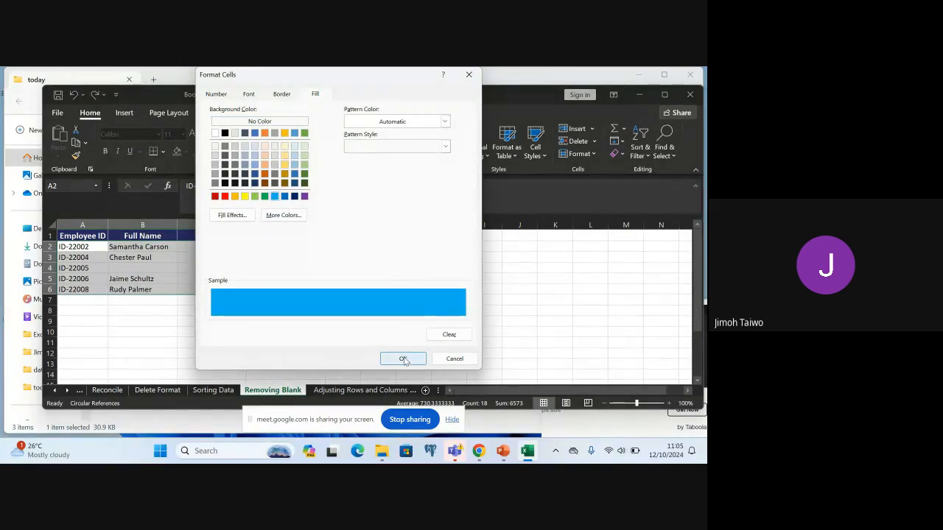
click(403, 358)
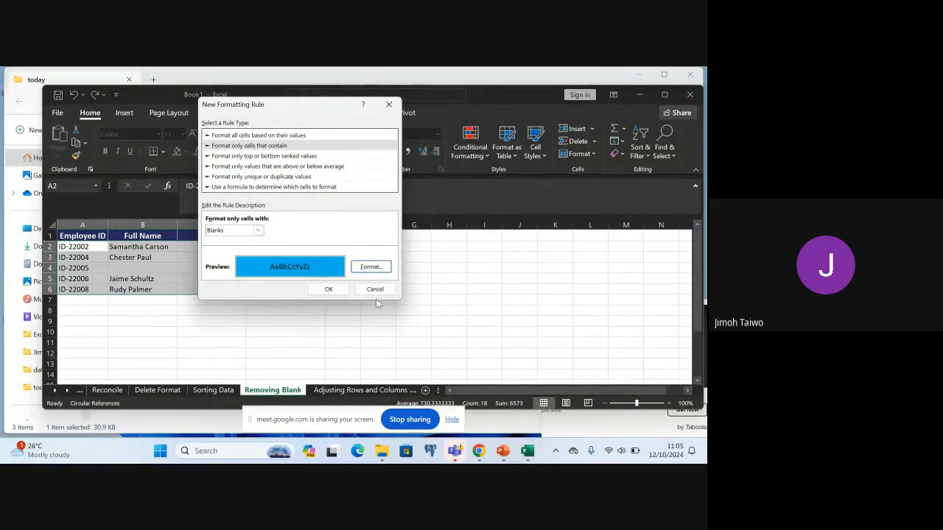
click(329, 288)
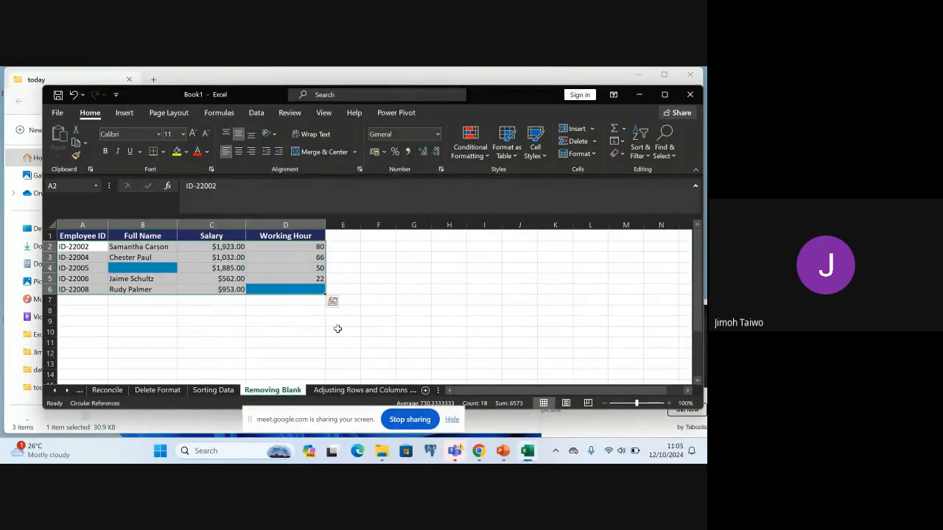
click(338, 330)
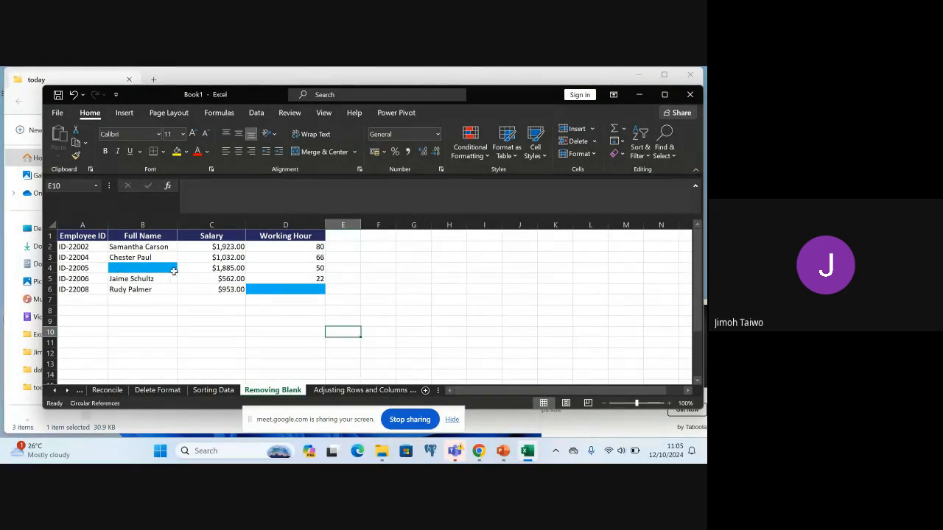
Delete the two entire rows with a blue-highlighted blank cell, ID-22005 without a Full Name and ID-22008 without a Working Hour
right_click(49, 268)
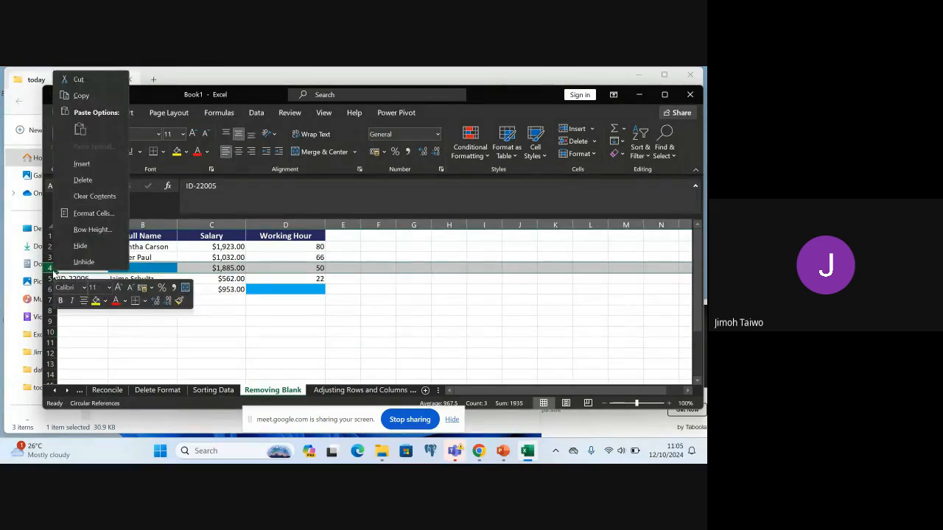
click(84, 180)
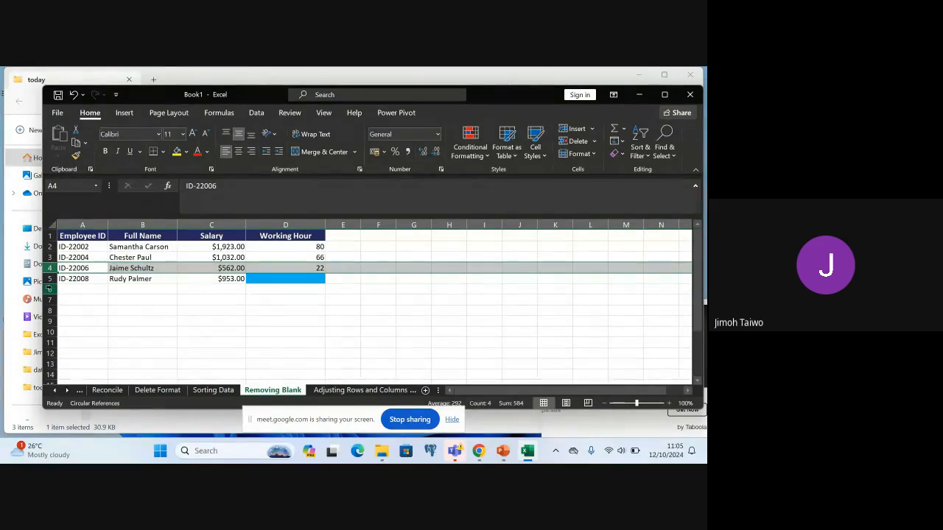
right_click(49, 278)
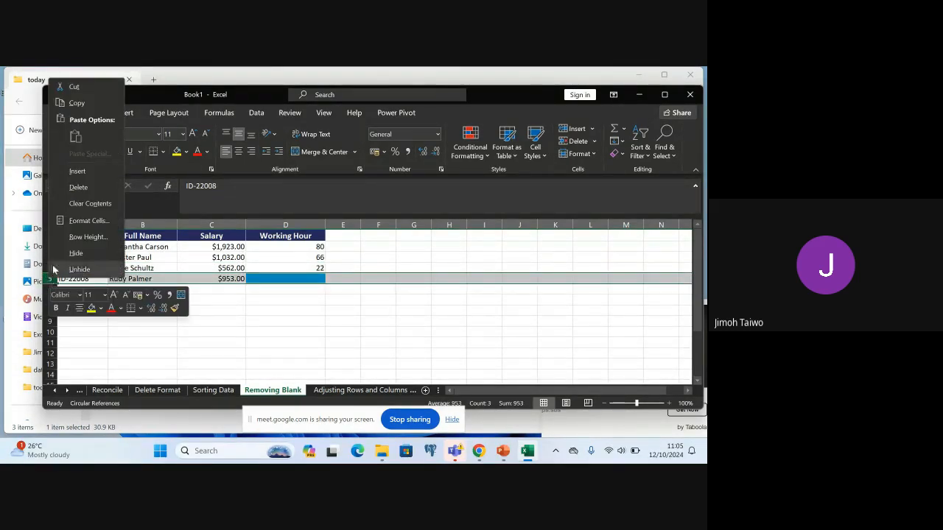
click(80, 188)
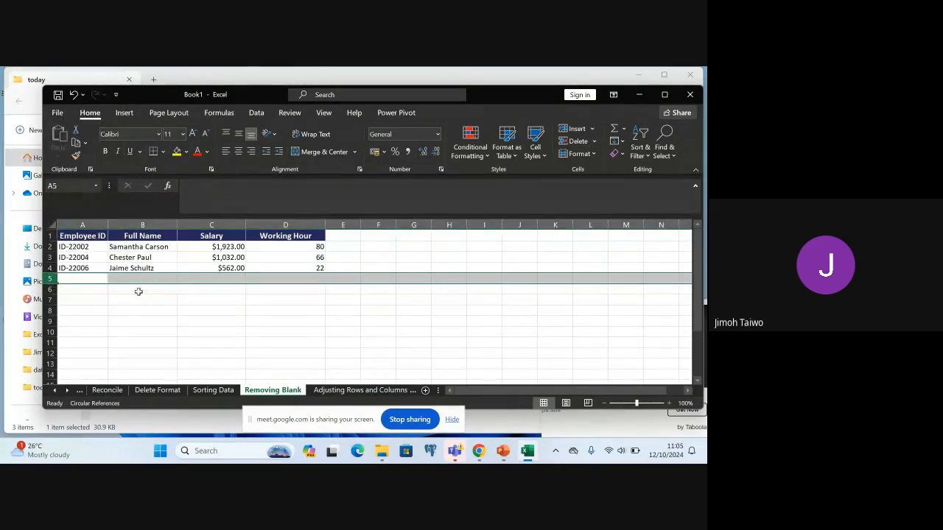
click(74, 248)
shift+click(76, 268)
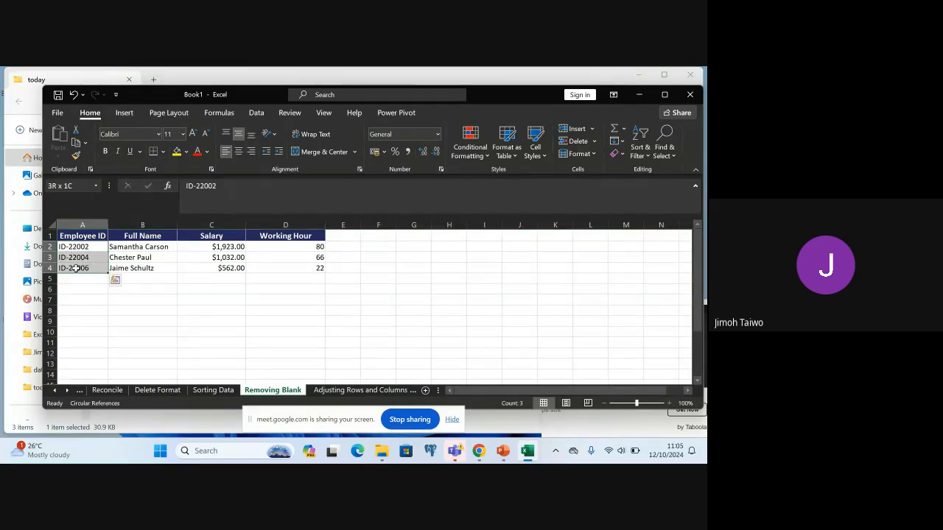
click(76, 269)
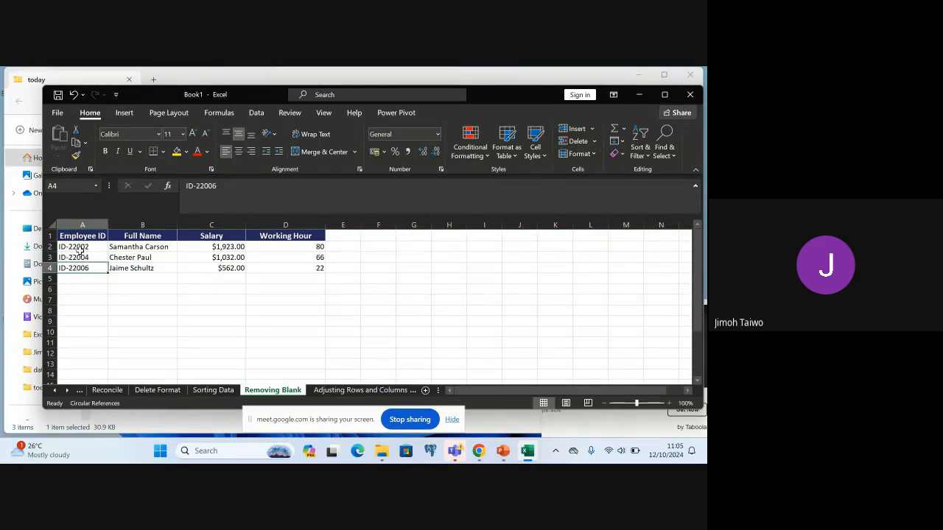
ctrl+click(79, 248)
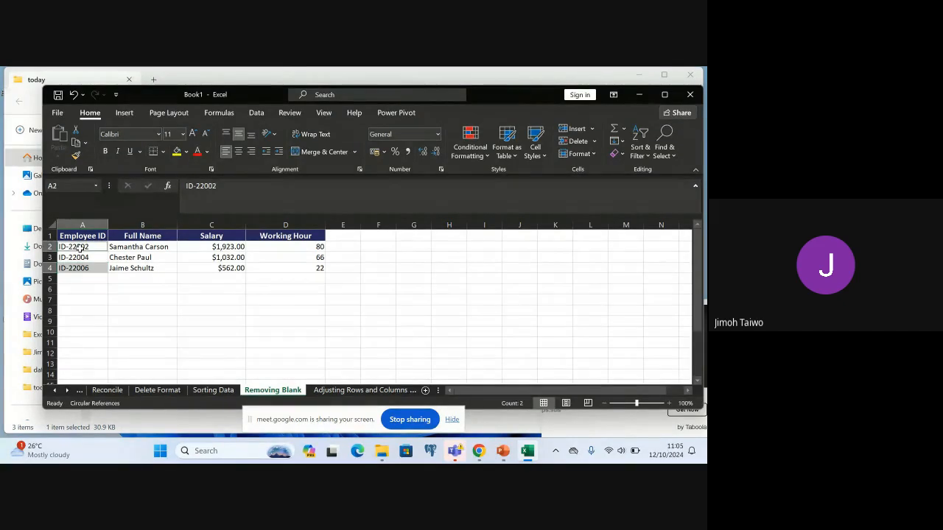
click(116, 291)
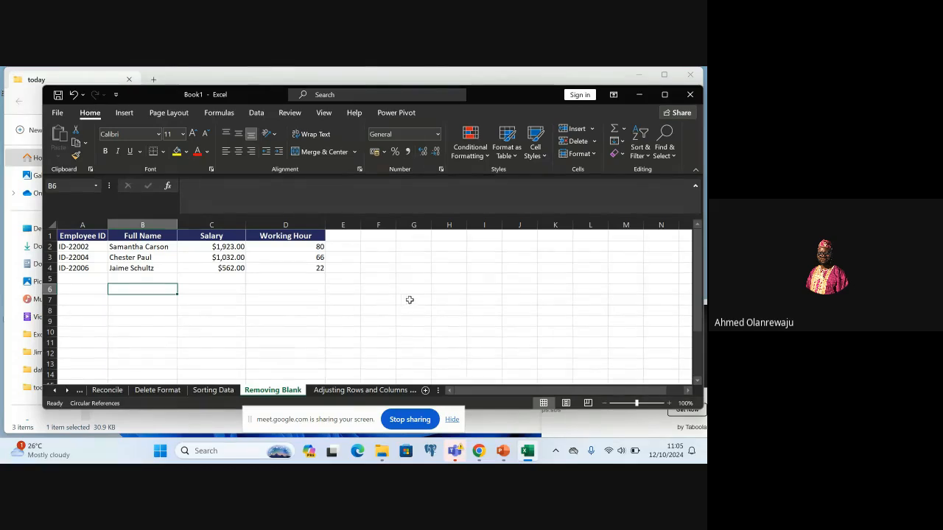
Switch to the Google Meet window in Chrome and stop sharing the screen
mouse_move(478, 450)
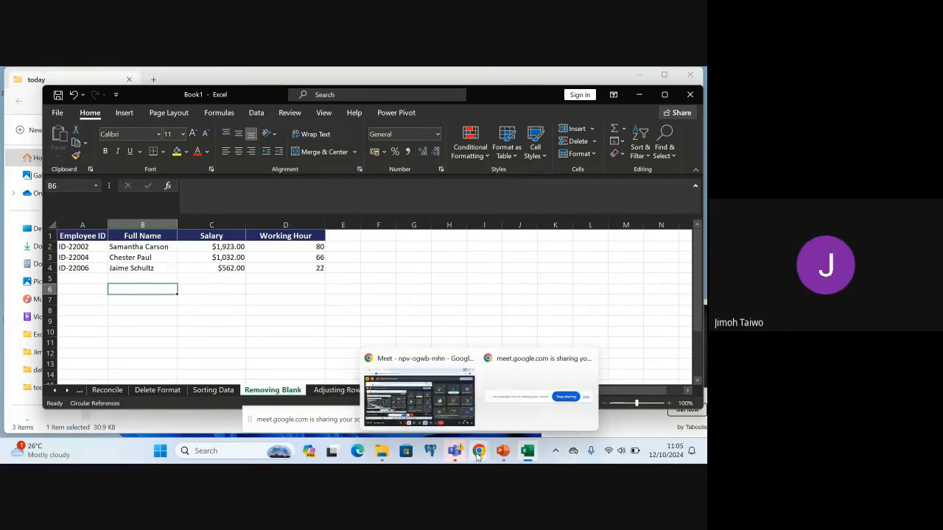
click(455, 413)
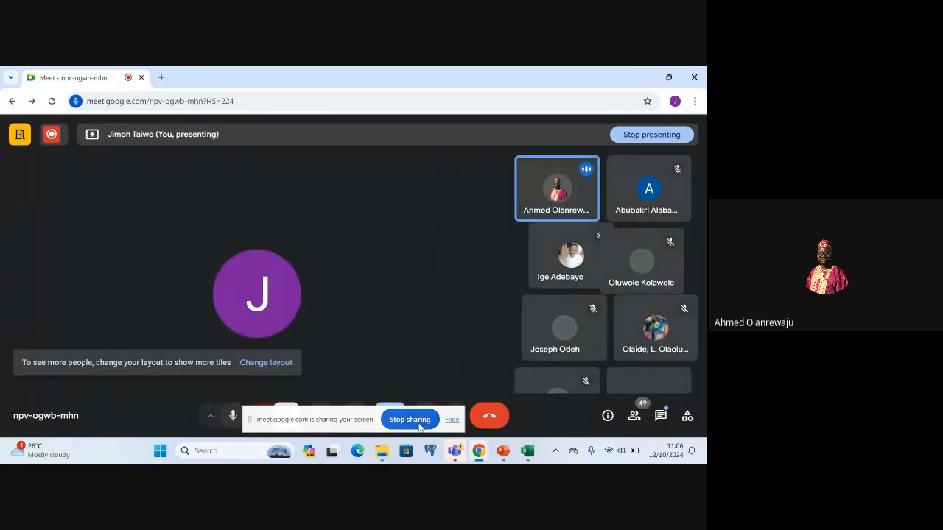
click(419, 427)
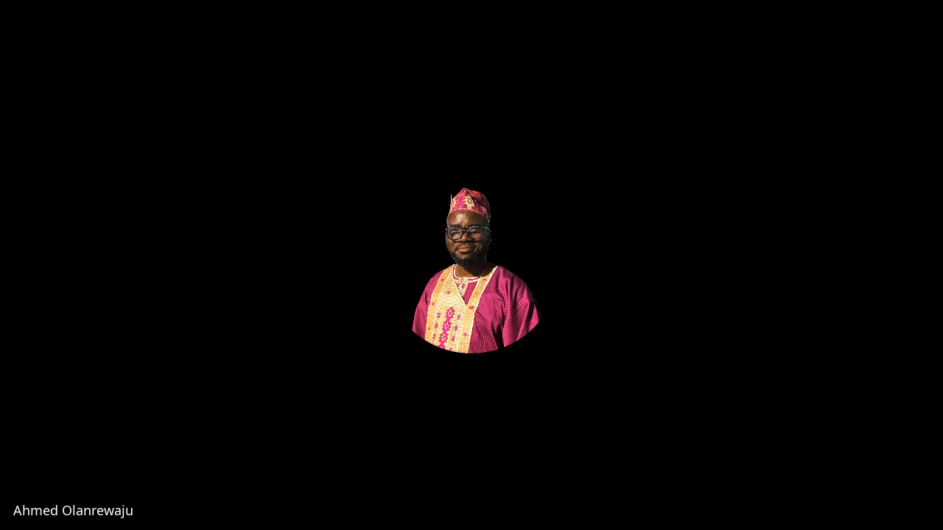